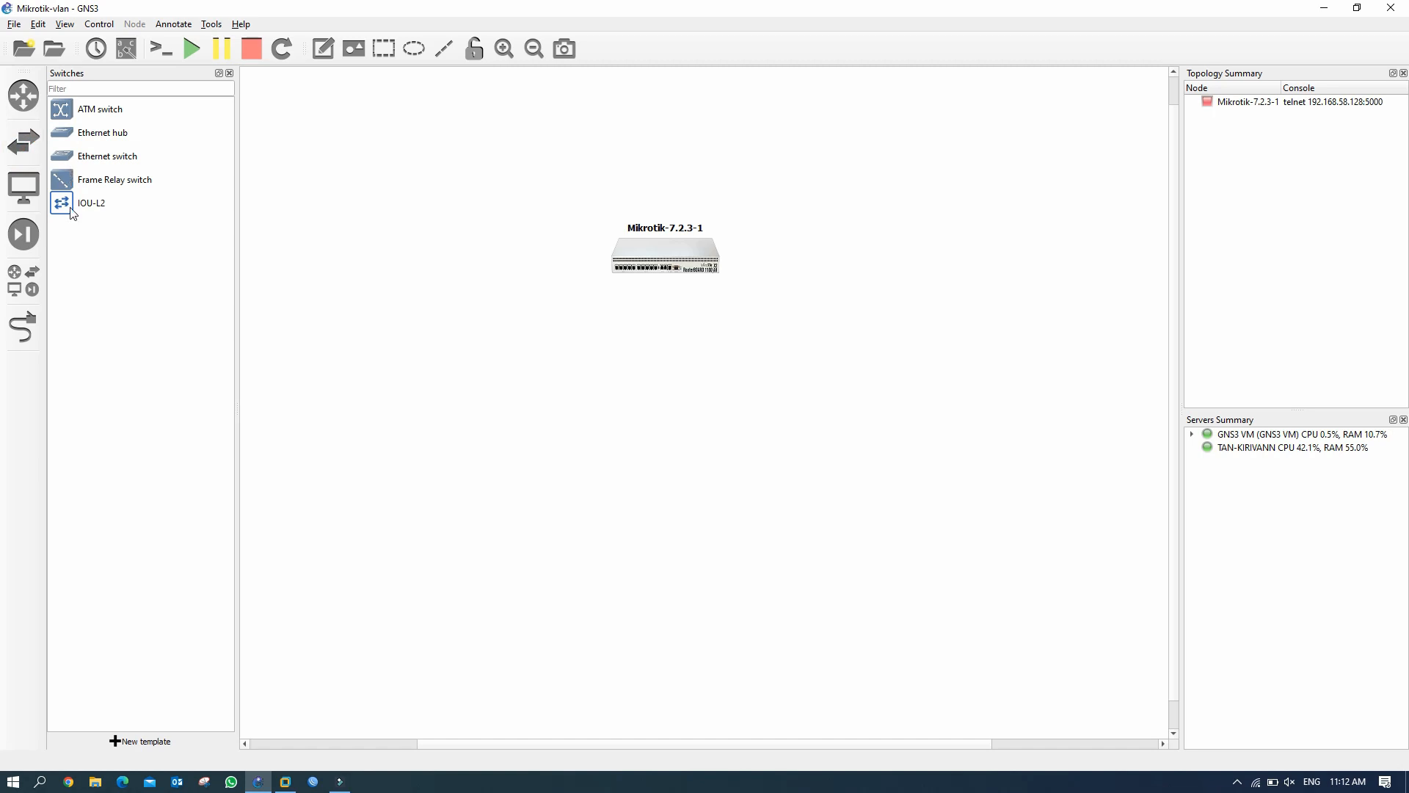
# Add three IOU-L2 switches to the topology.
pyautogui.moveTo(66, 208); pyautogui.dragTo(674, 406)
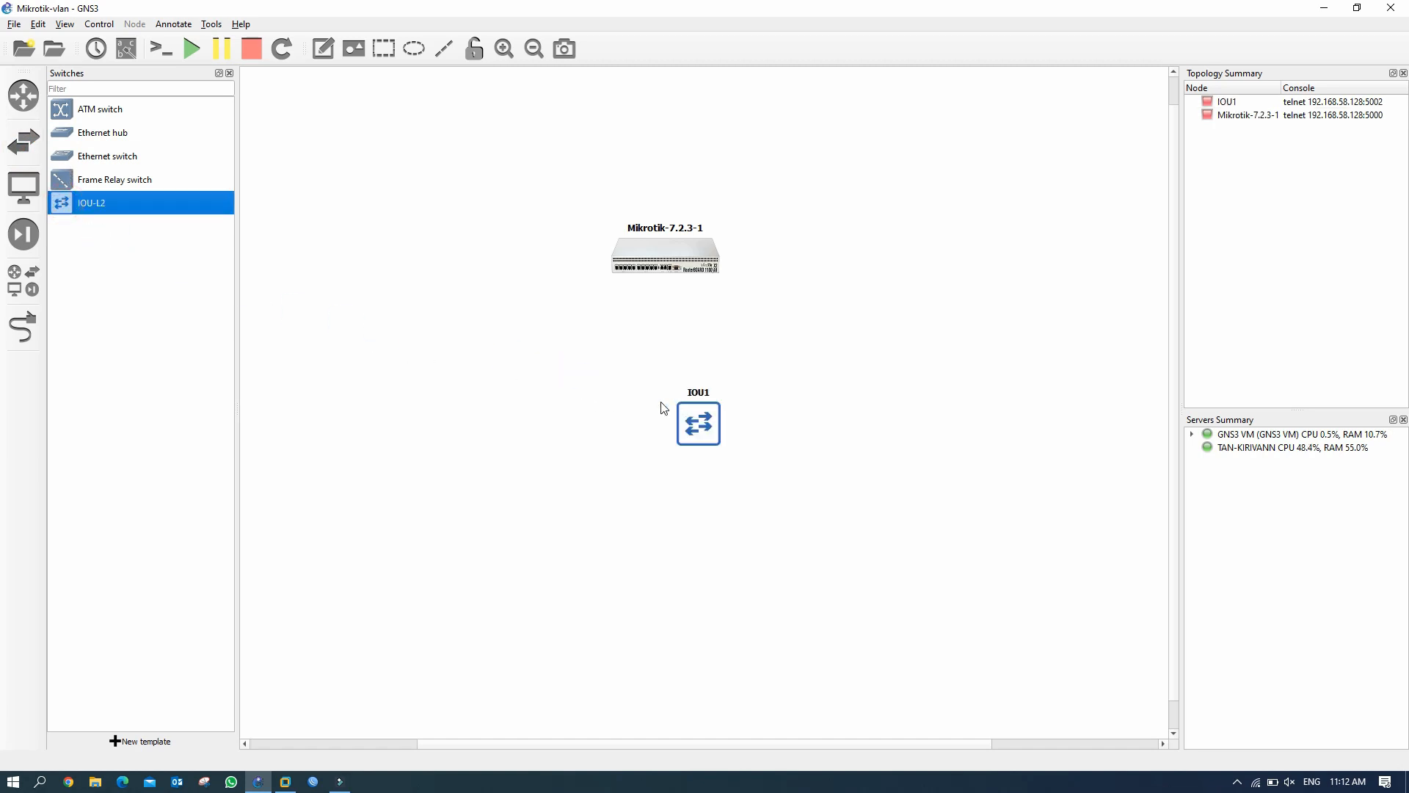
pyautogui.moveTo(66, 208); pyautogui.dragTo(567, 500)
pyautogui.moveTo(69, 209); pyautogui.dragTo(866, 532)
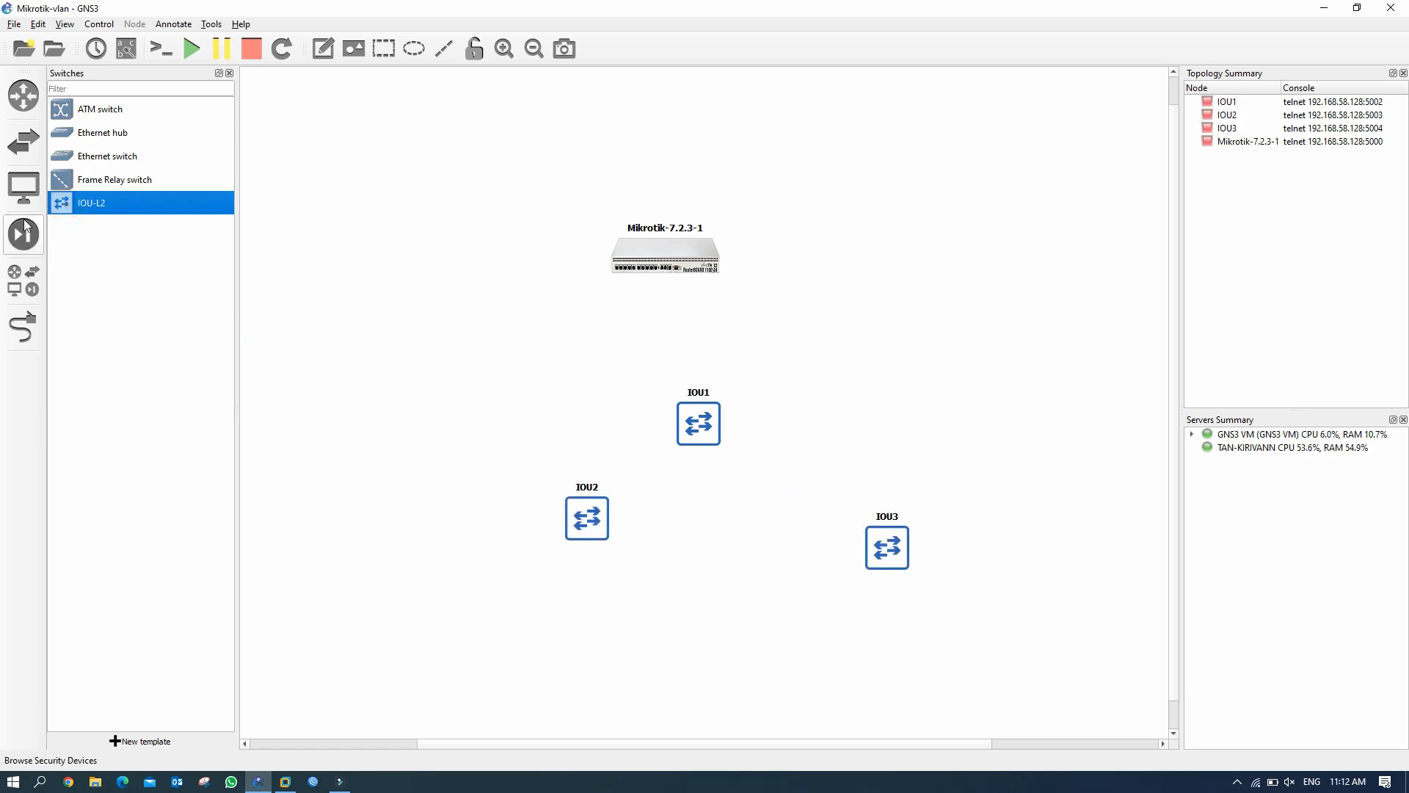
# Place a Cloud node running on the GNS3 VM server.
pyautogui.click(26, 196)
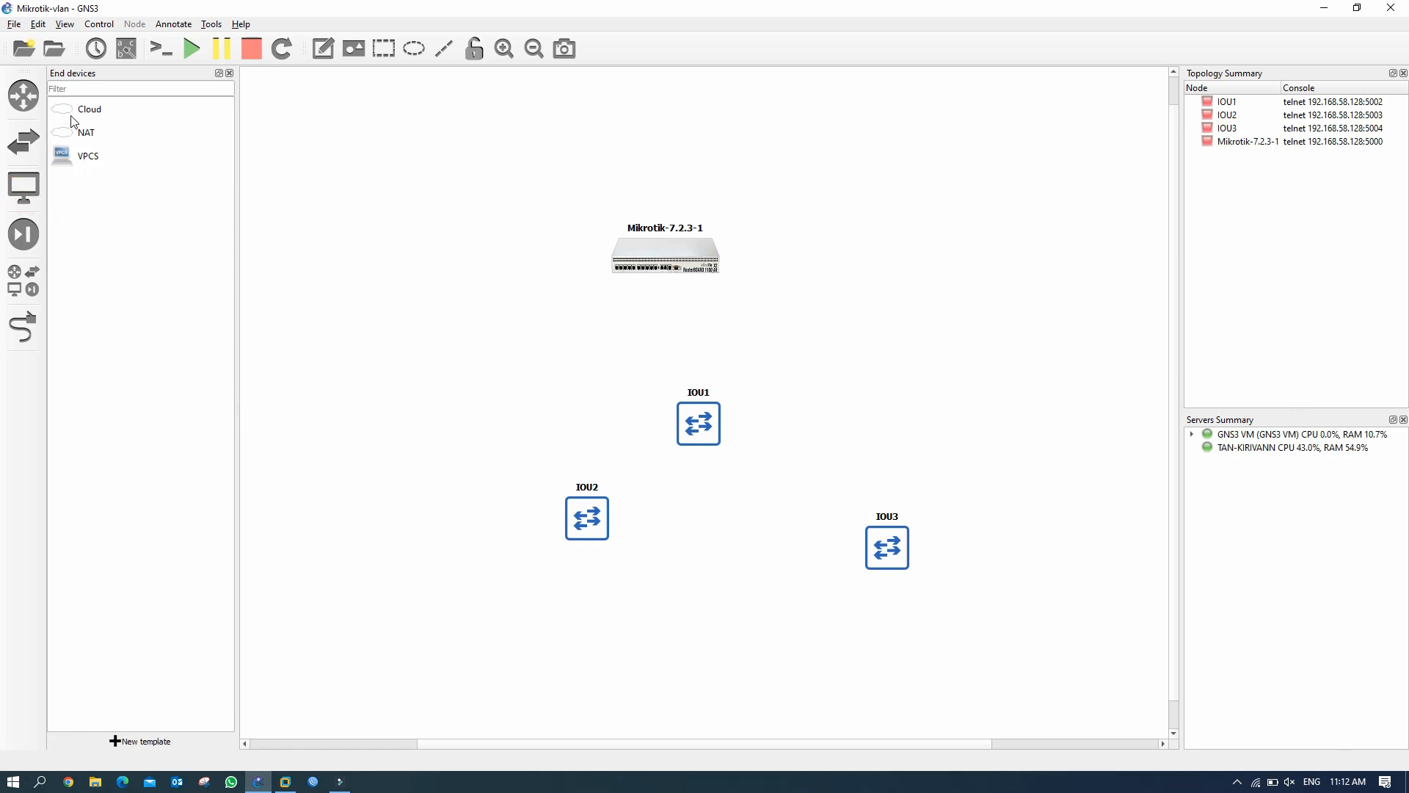
pyautogui.moveTo(74, 115); pyautogui.dragTo(852, 174)
pyautogui.click(707, 392)
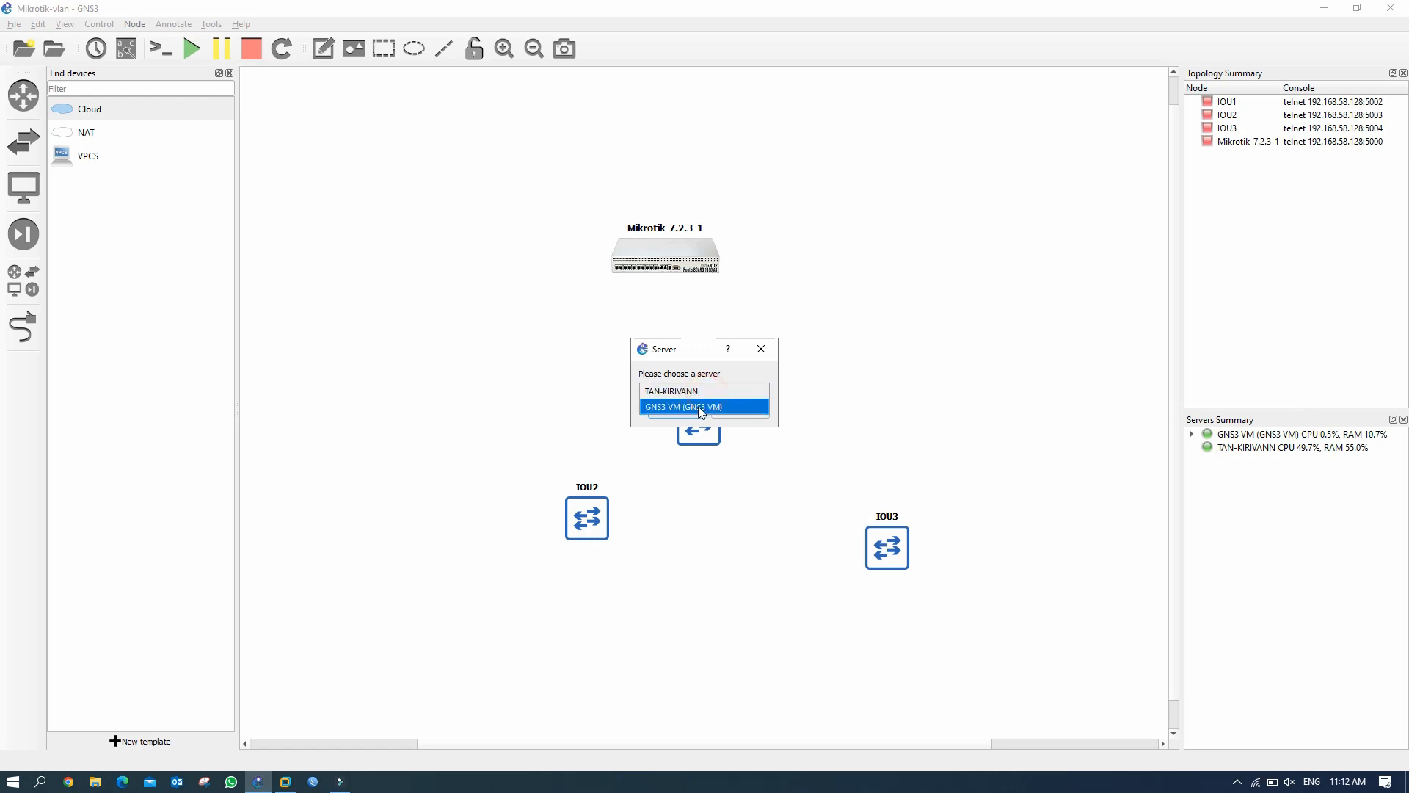
pyautogui.click(702, 413)
pyautogui.click(659, 411)
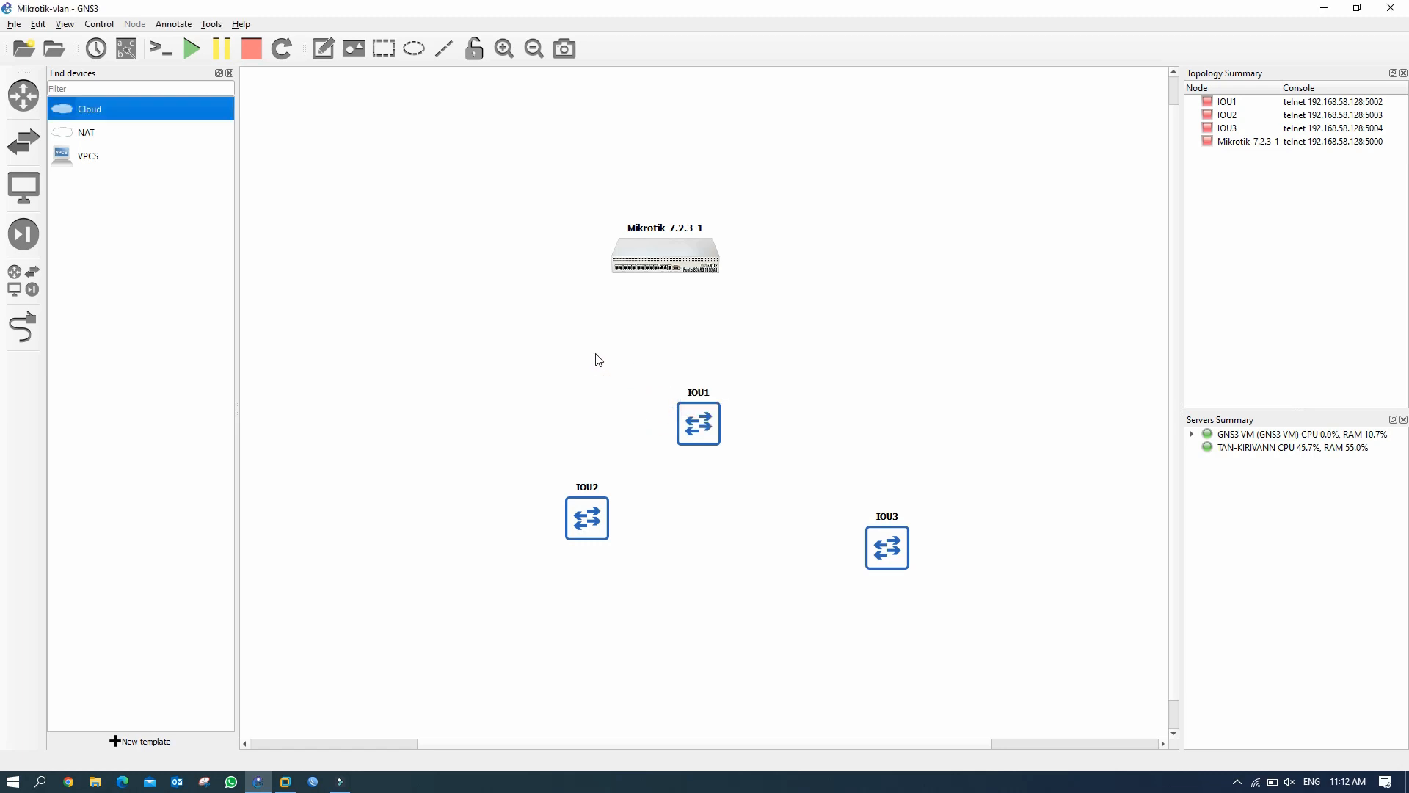
# Place a VPCS PC on the GNS3 VM server and hide the device list.
pyautogui.click(61, 163)
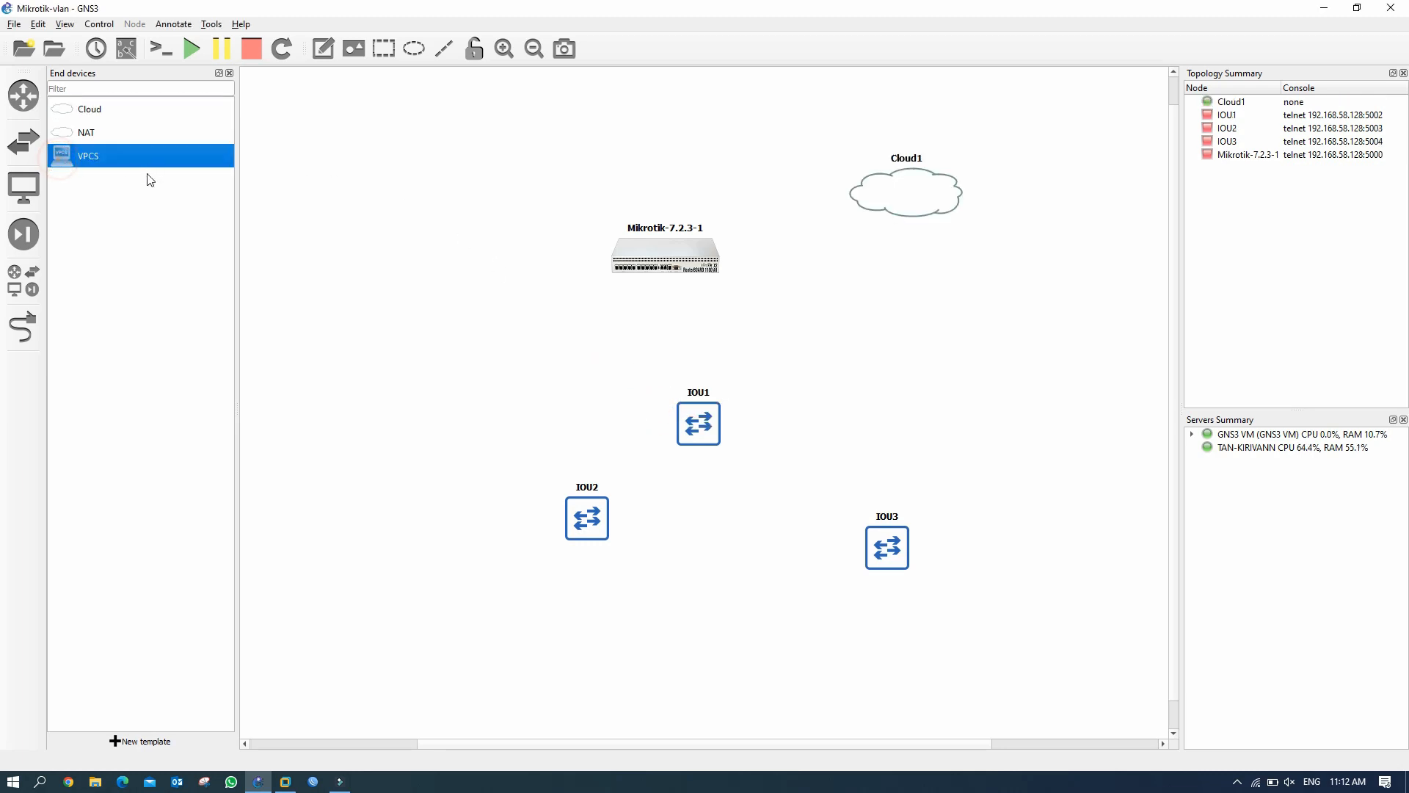
pyautogui.moveTo(70, 163); pyautogui.dragTo(468, 491)
pyautogui.click(654, 390)
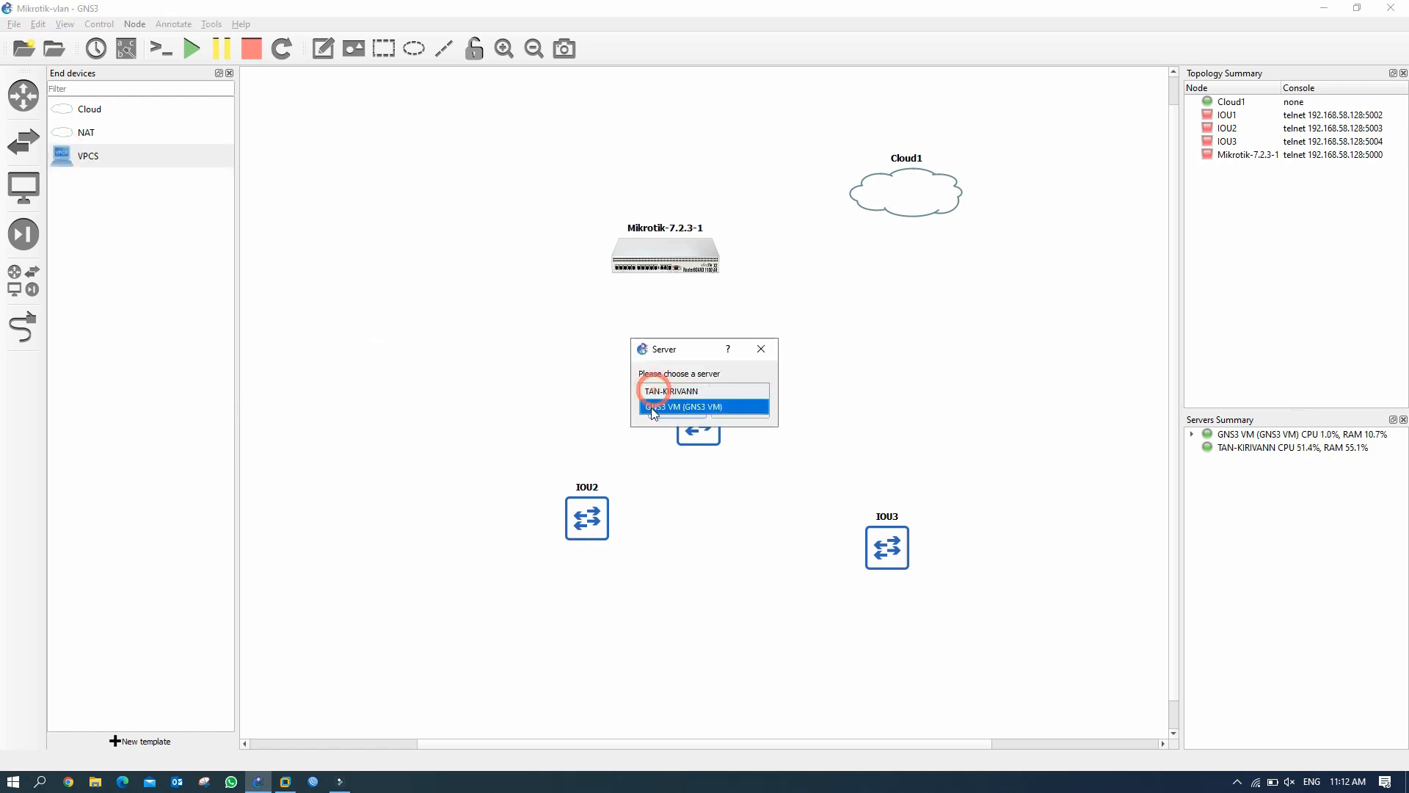
pyautogui.click(650, 405)
pyautogui.click(678, 414)
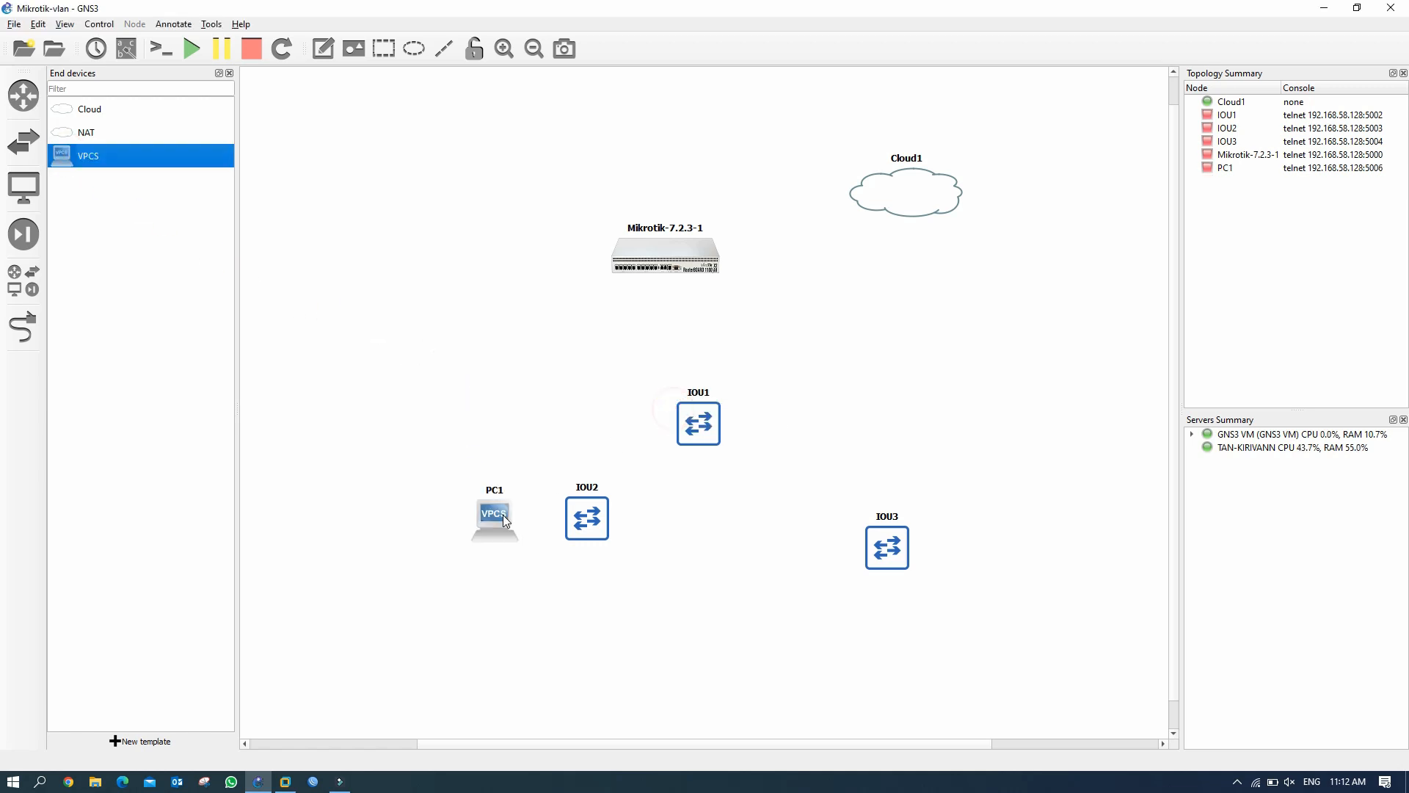
pyautogui.click(229, 73)
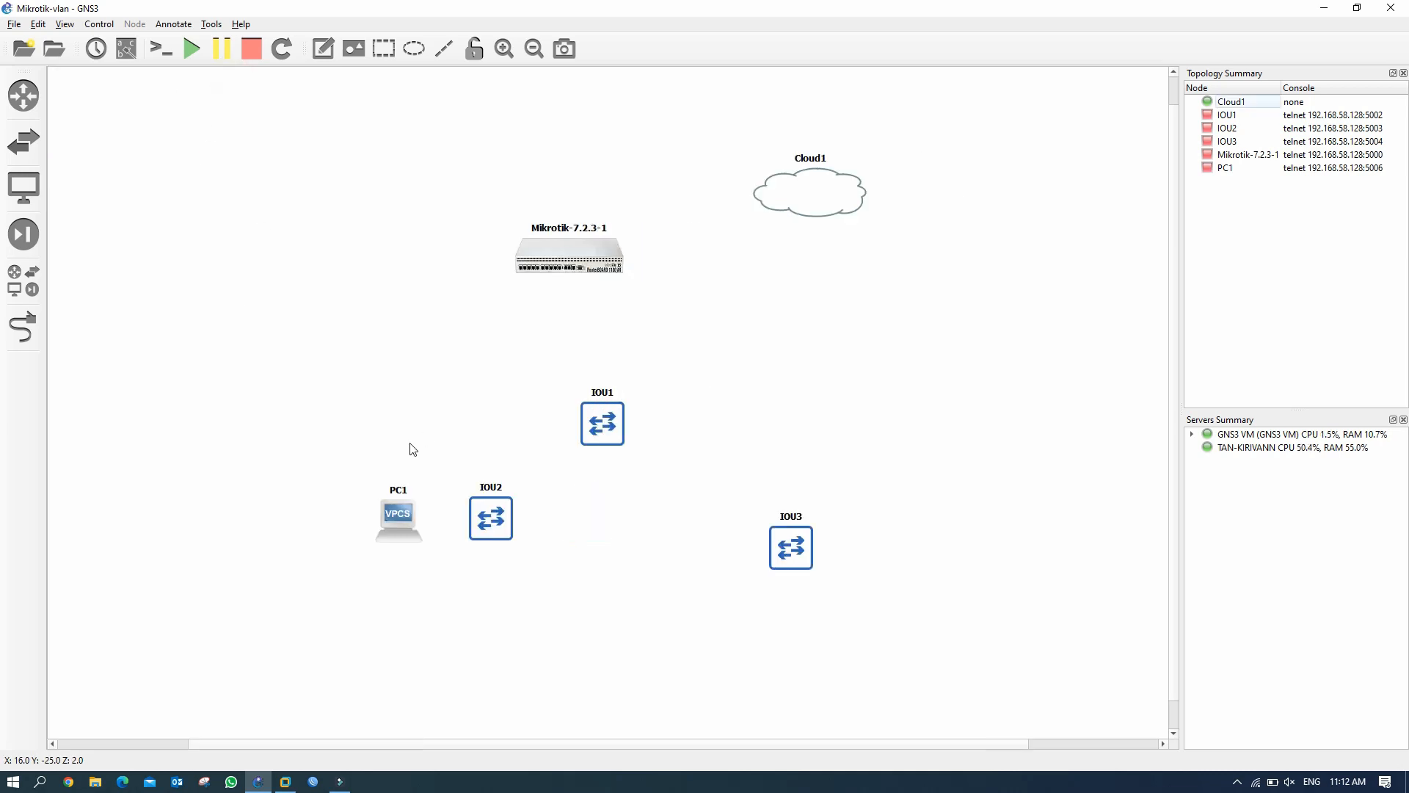
# Reposition IOU2, IOU1 with the router, and PC1 on the canvas.
pyautogui.moveTo(490, 505); pyautogui.dragTo(347, 339)
pyautogui.moveTo(615, 419); pyautogui.dragTo(555, 405)
pyautogui.moveTo(586, 256); pyautogui.dragTo(565, 228)
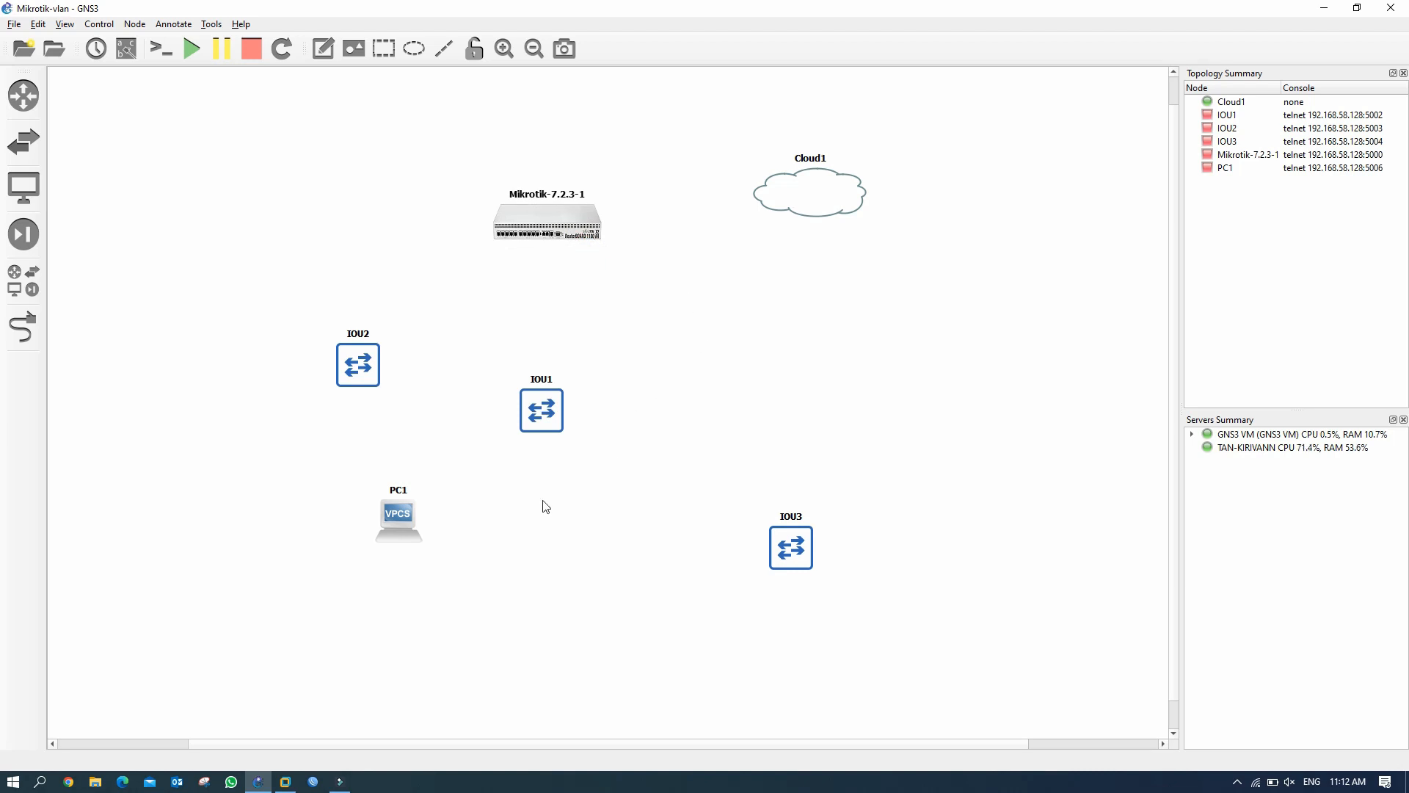
pyautogui.moveTo(396, 520); pyautogui.dragTo(452, 560)
# Duplicate PC1 to create PC2 through PC6.
pyautogui.rightClick(295, 546)
pyautogui.click(339, 369)
pyautogui.rightClick(370, 559)
pyautogui.click(402, 383)
pyautogui.rightClick(459, 564)
pyautogui.moveTo(233, 510); pyautogui.dragTo(692, 628)
pyautogui.click(495, 317)
# Lay out the router, Cloud1, switches and PCs in a tidy tree arrangement.
pyautogui.moveTo(380, 579); pyautogui.dragTo(804, 638)
pyautogui.moveTo(312, 570); pyautogui.dragTo(765, 637)
pyautogui.moveTo(547, 221); pyautogui.dragTo(485, 185)
pyautogui.moveTo(807, 193); pyautogui.dragTo(751, 184)
pyautogui.moveTo(541, 412); pyautogui.dragTo(473, 338)
pyautogui.moveTo(359, 366); pyautogui.dragTo(224, 456)
pyautogui.moveTo(292, 555); pyautogui.dragTo(149, 611)
pyautogui.moveTo(359, 567); pyautogui.dragTo(245, 622)
pyautogui.moveTo(448, 566); pyautogui.dragTo(369, 622)
pyautogui.moveTo(698, 633); pyautogui.dragTo(638, 633)
pyautogui.moveTo(800, 636); pyautogui.dragTo(898, 614)
# Cable the router to Cloud1 and IOU1, and IOU1 to IOU2.
pyautogui.click(24, 327)
pyautogui.click(471, 179)
pyautogui.click(493, 188)
pyautogui.click(716, 182)
pyautogui.click(737, 222)
pyautogui.click(489, 194)
pyautogui.click(509, 220)
pyautogui.click(474, 331)
pyautogui.click(491, 338)
pyautogui.click(464, 353)
pyautogui.click(480, 379)
pyautogui.click(231, 449)
# Connect IOU2 to PC1, PC2 and PC3, and link IOU1 to IOU3.
pyautogui.click(248, 456)
pyautogui.click(229, 467)
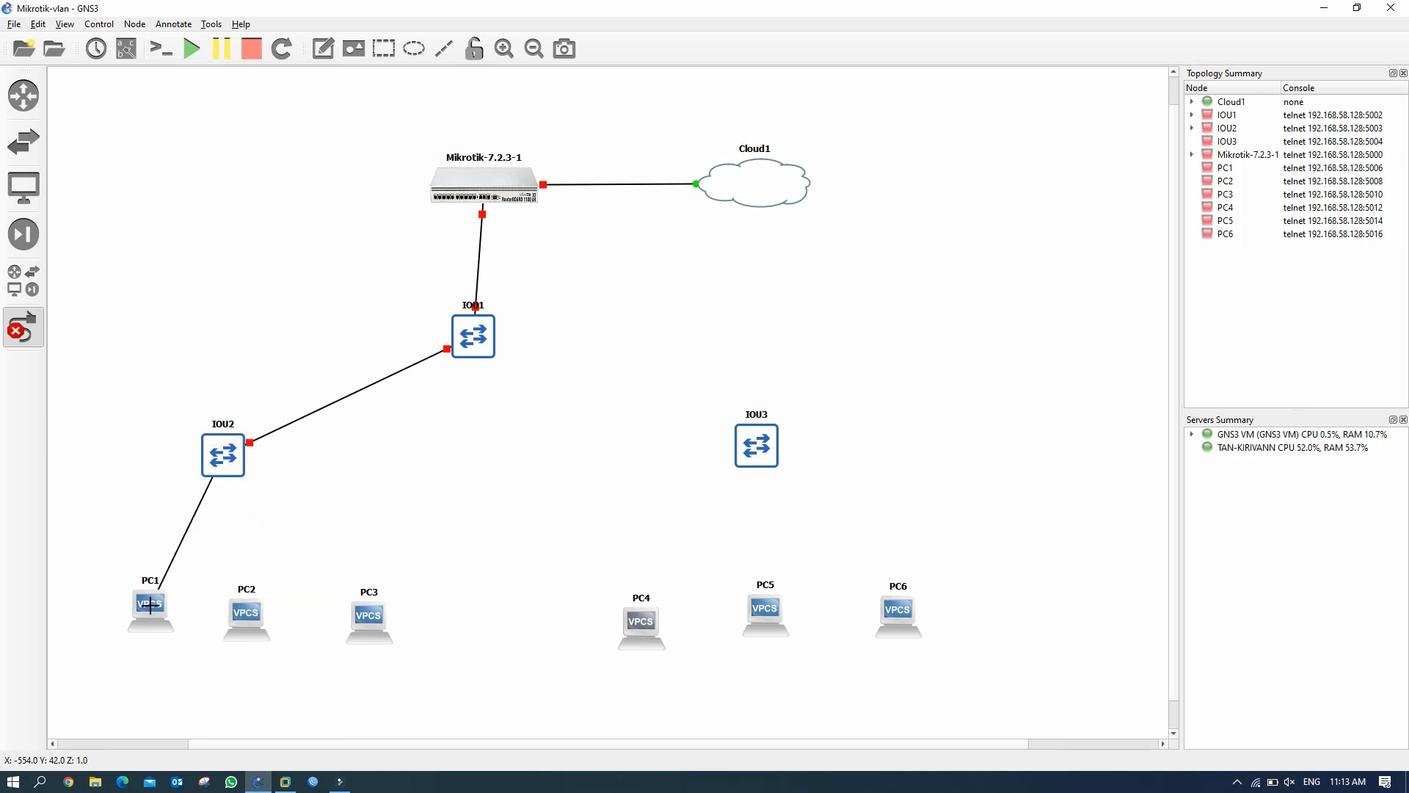
pyautogui.click(256, 510)
pyautogui.click(246, 616)
pyautogui.click(267, 624)
pyautogui.click(232, 464)
pyautogui.click(258, 524)
pyautogui.click(361, 615)
pyautogui.click(380, 624)
pyautogui.click(477, 347)
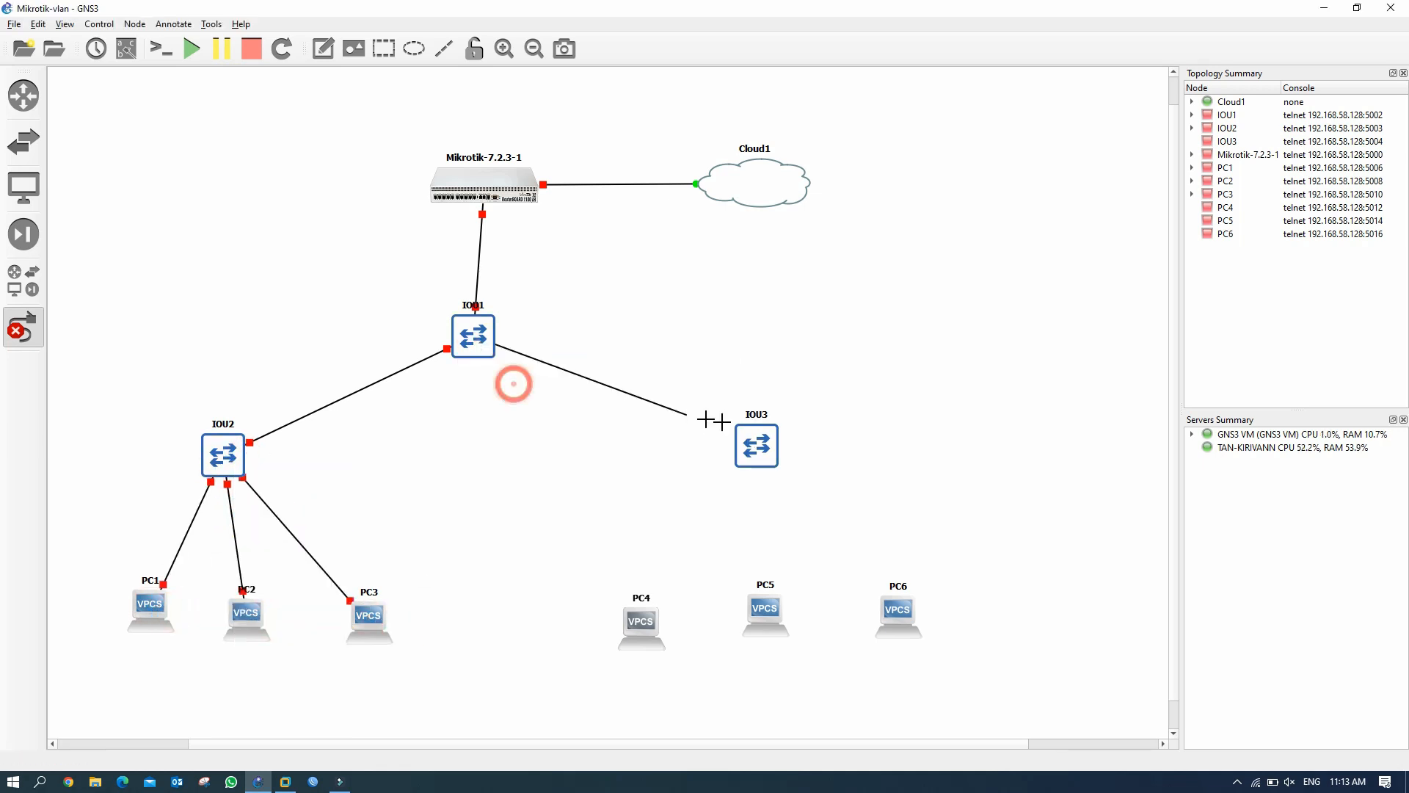
# Connect IOU3 to PC4, PC5 and PC6.
pyautogui.click(750, 448)
pyautogui.click(773, 476)
pyautogui.click(641, 623)
pyautogui.click(662, 631)
pyautogui.click(754, 453)
pyautogui.click(781, 496)
pyautogui.click(765, 612)
pyautogui.click(785, 621)
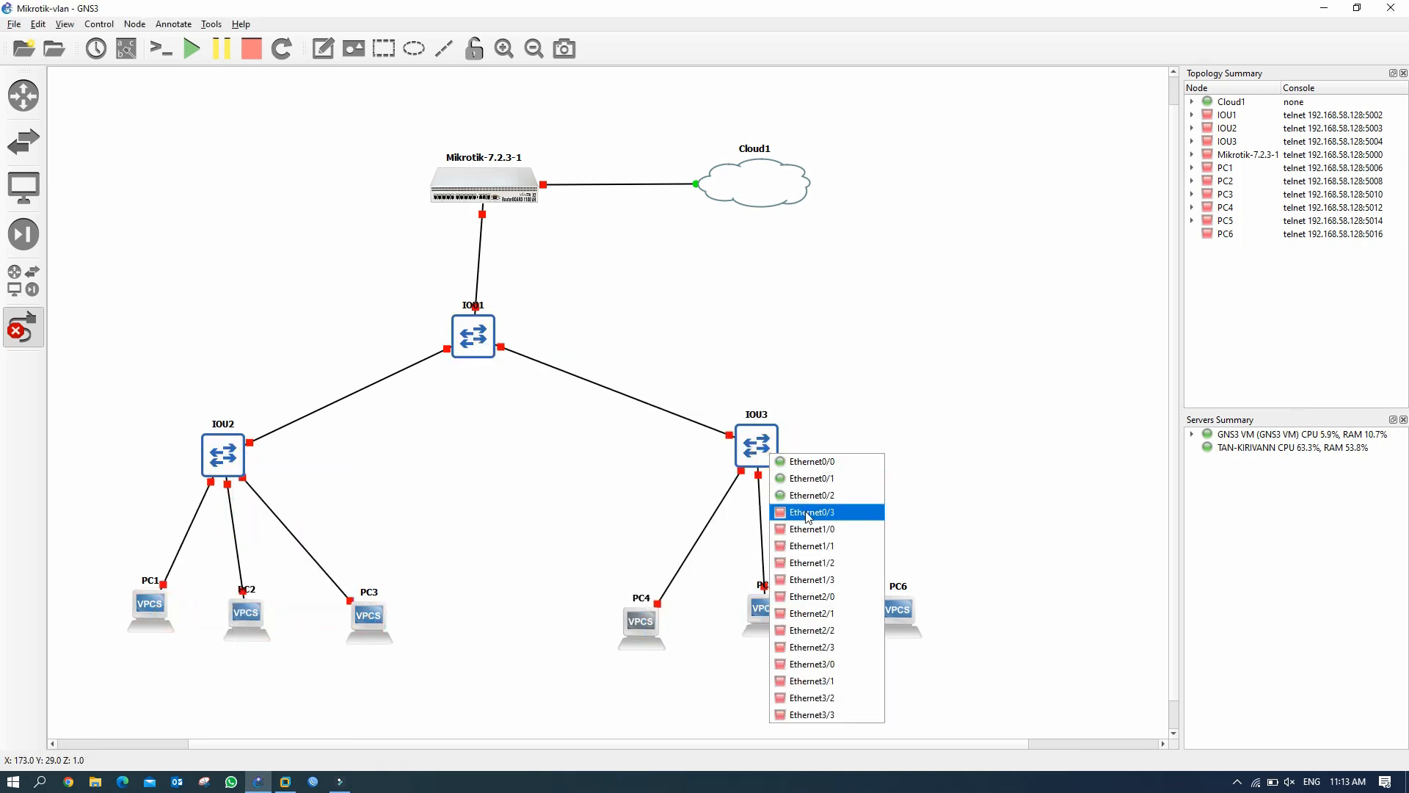
# Rename Cloud1 to 'Internet' and IOU1 to 'Cisco-Core'.
pyautogui.press('Escape')
pyautogui.moveTo(485, 186); pyautogui.dragTo(473, 183)
pyautogui.moveTo(763, 195); pyautogui.dragTo(759, 189)
pyautogui.doubleClick(753, 143)
pyautogui.write('Internet')
pyautogui.click(679, 413)
pyautogui.doubleClick(475, 306)
pyautogui.write('Cisco-Core')
pyautogui.click(677, 410)
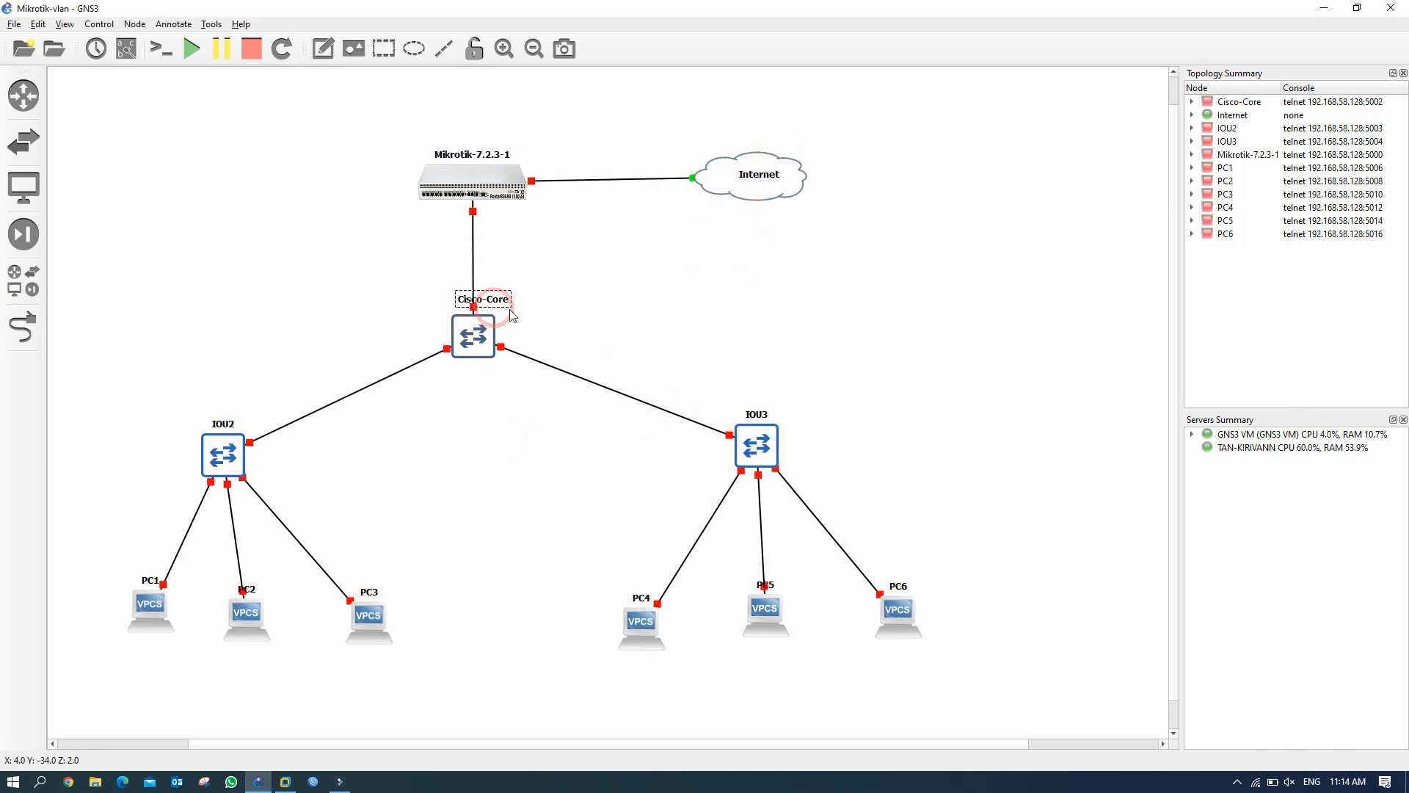
# Fine-tune IOU2 and PC1–PC6 positions, then start the Mikrotik router.
pyautogui.moveTo(226, 453); pyautogui.dragTo(223, 452)
pyautogui.moveTo(151, 610); pyautogui.dragTo(124, 623)
pyautogui.moveTo(246, 618); pyautogui.dragTo(242, 620)
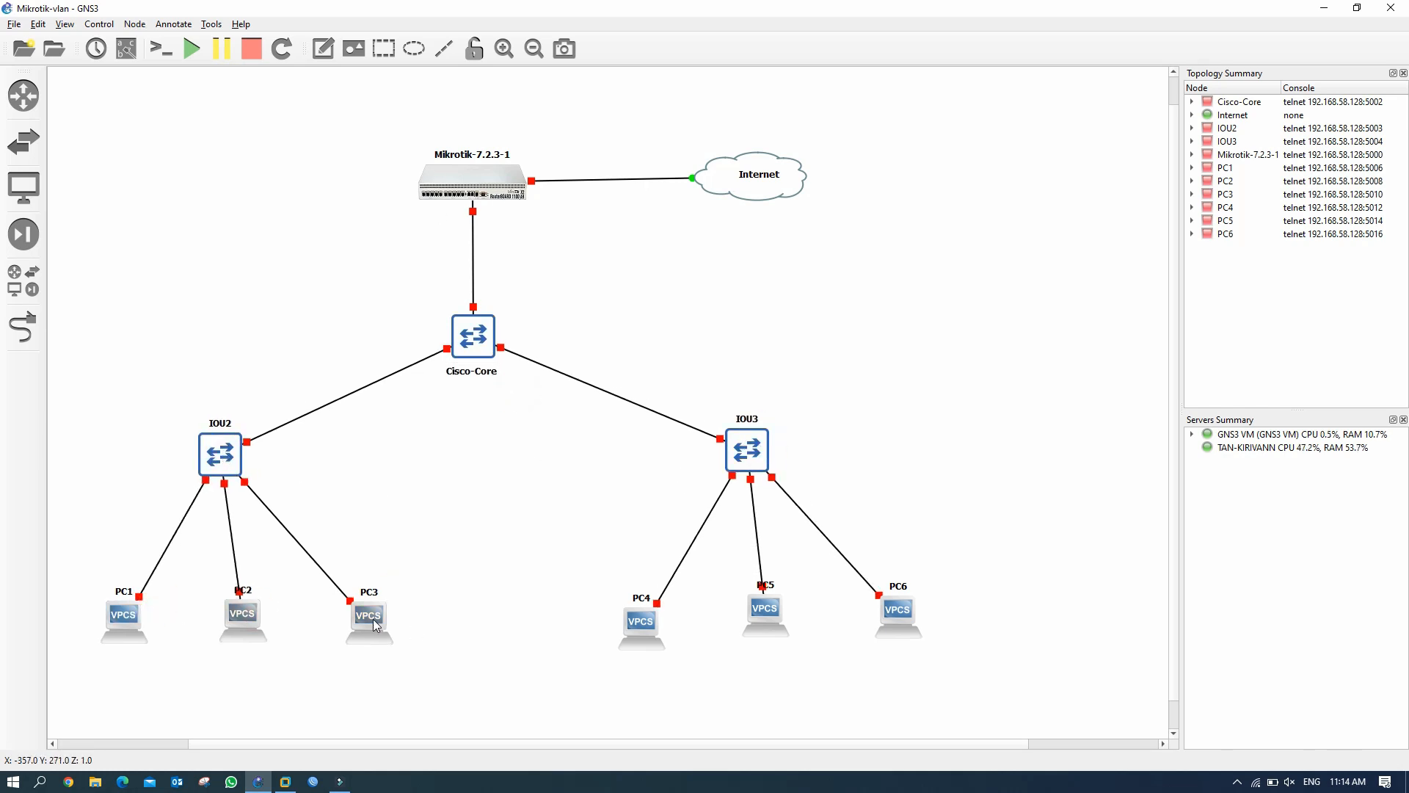
pyautogui.moveTo(369, 621); pyautogui.dragTo(373, 627)
pyautogui.moveTo(642, 625); pyautogui.dragTo(629, 621)
pyautogui.moveTo(761, 612); pyautogui.dragTo(777, 632)
pyautogui.moveTo(897, 615); pyautogui.dragTo(956, 626)
pyautogui.moveTo(788, 633); pyautogui.dragTo(811, 625)
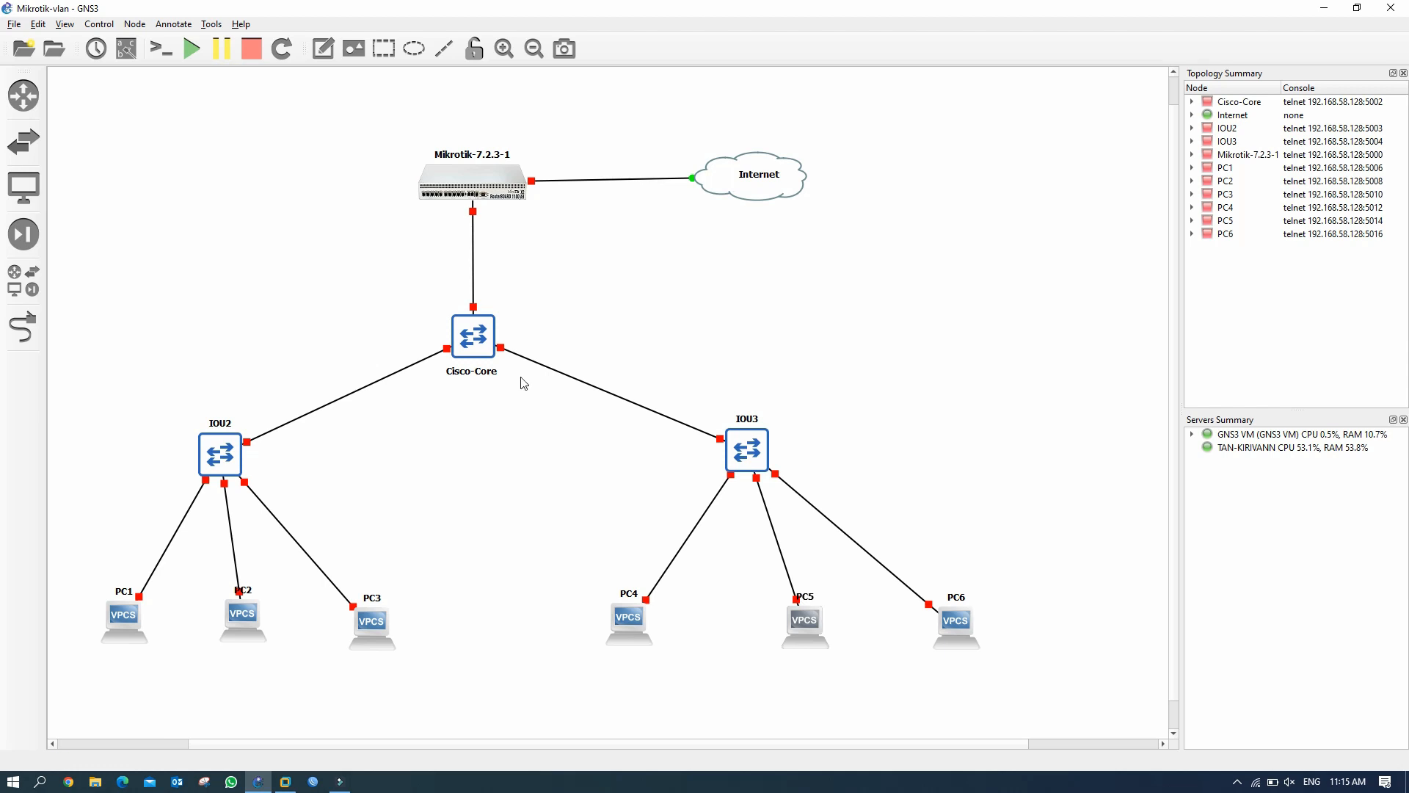
pyautogui.rightClick(471, 185)
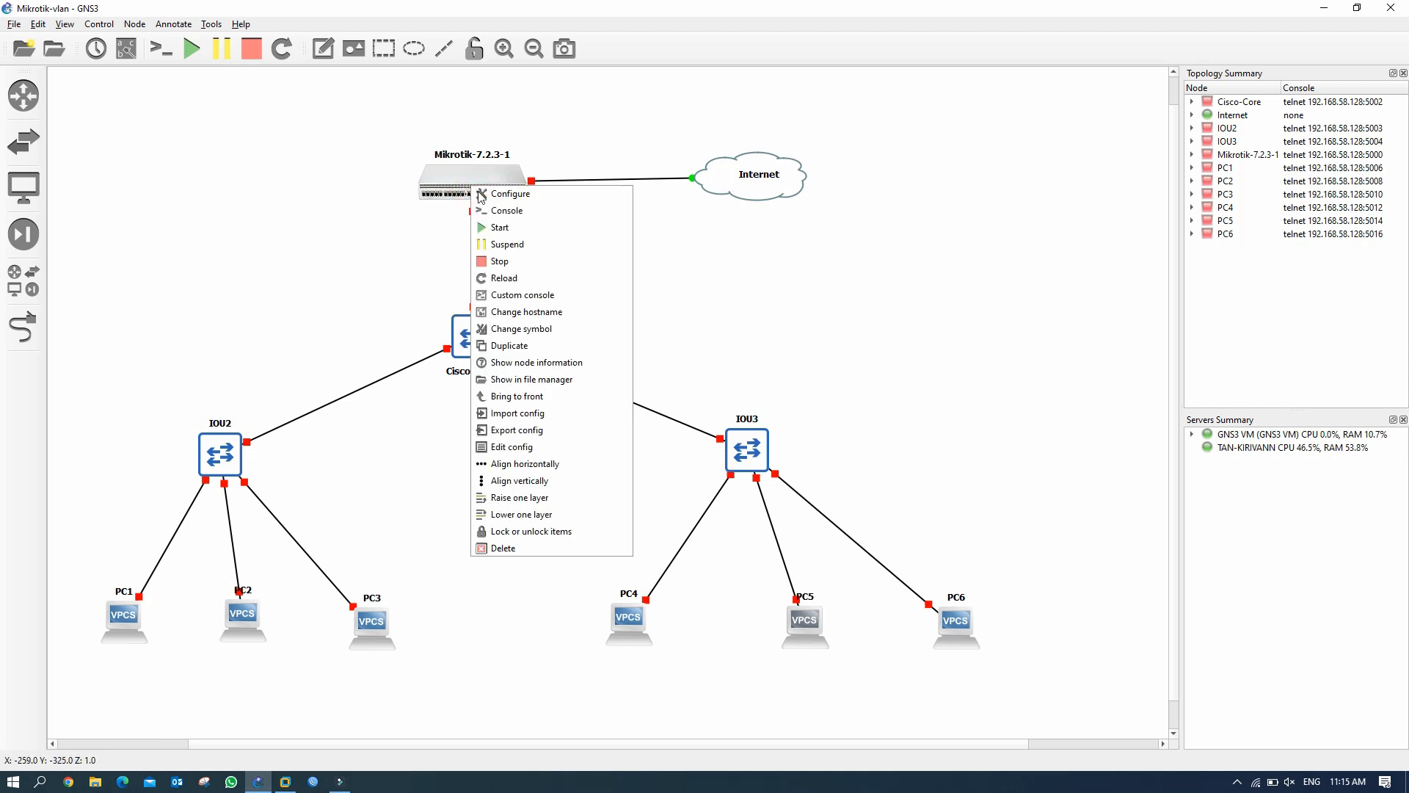
pyautogui.click(512, 230)
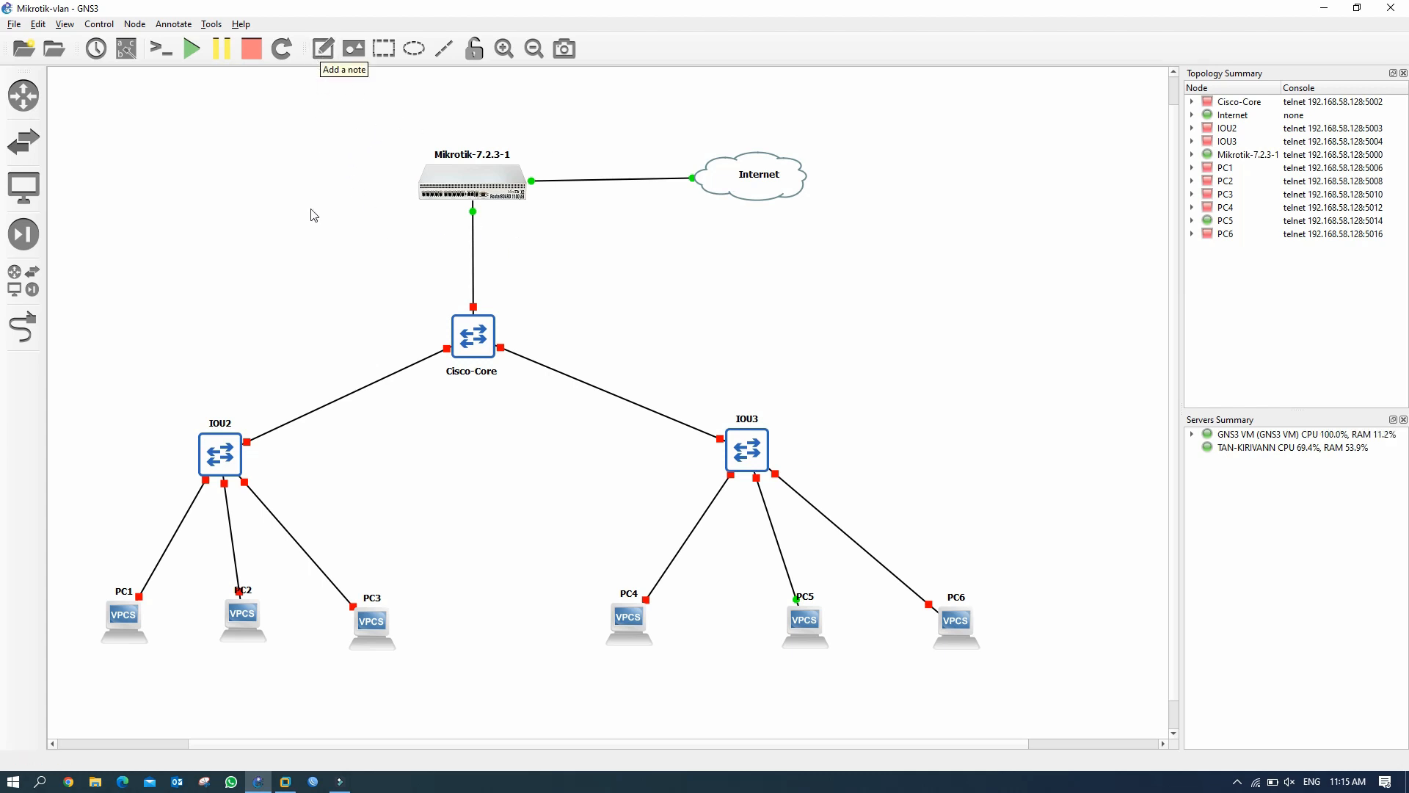
# Show interface labels on all links and move the e0/1 label clear of its cable.
pyautogui.click(127, 52)
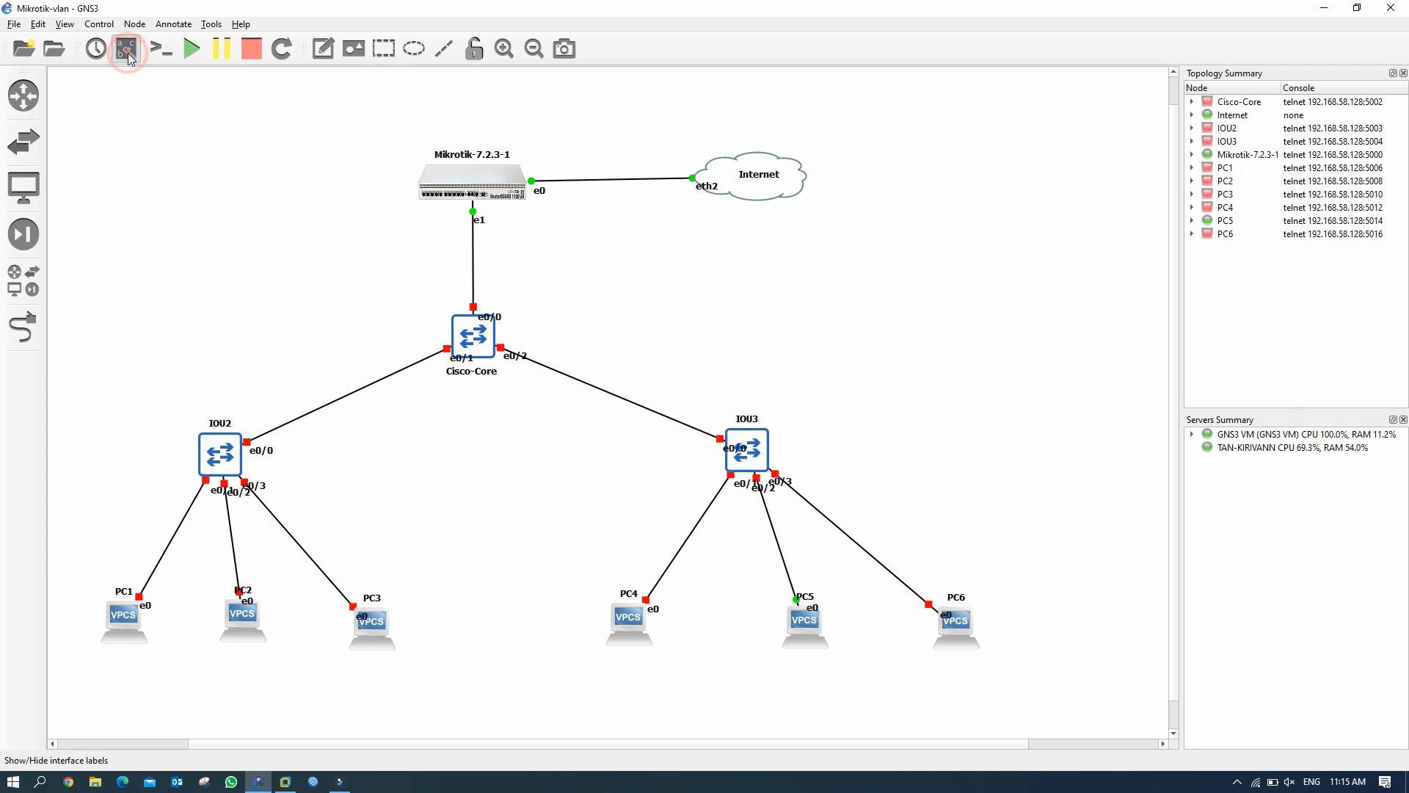
pyautogui.moveTo(461, 361); pyautogui.dragTo(421, 350)
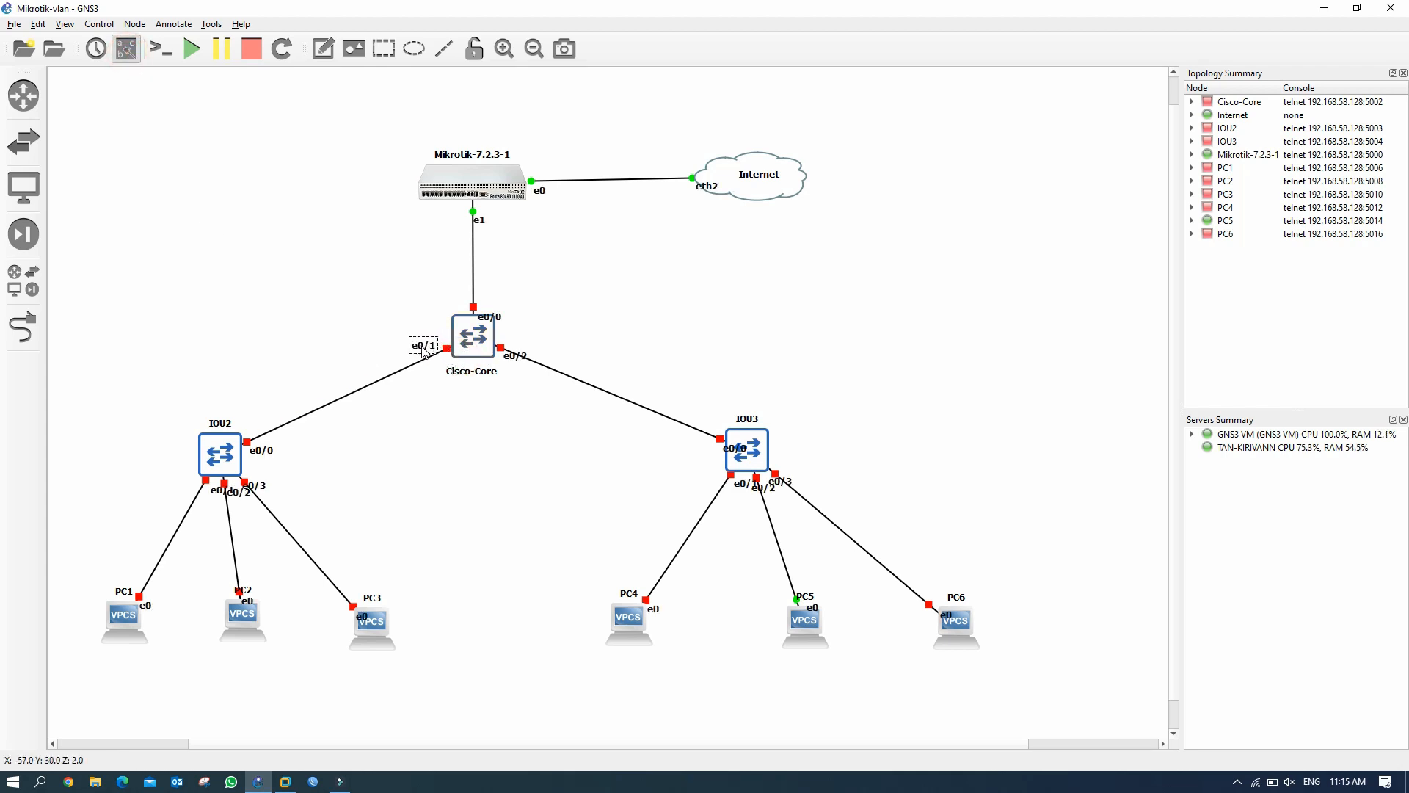
pyautogui.click(436, 432)
pyautogui.click(323, 49)
# Add a 'WAN: 192.168.1.4/24' note beside the router–Internet link.
pyautogui.click(567, 154)
pyautogui.write('W')
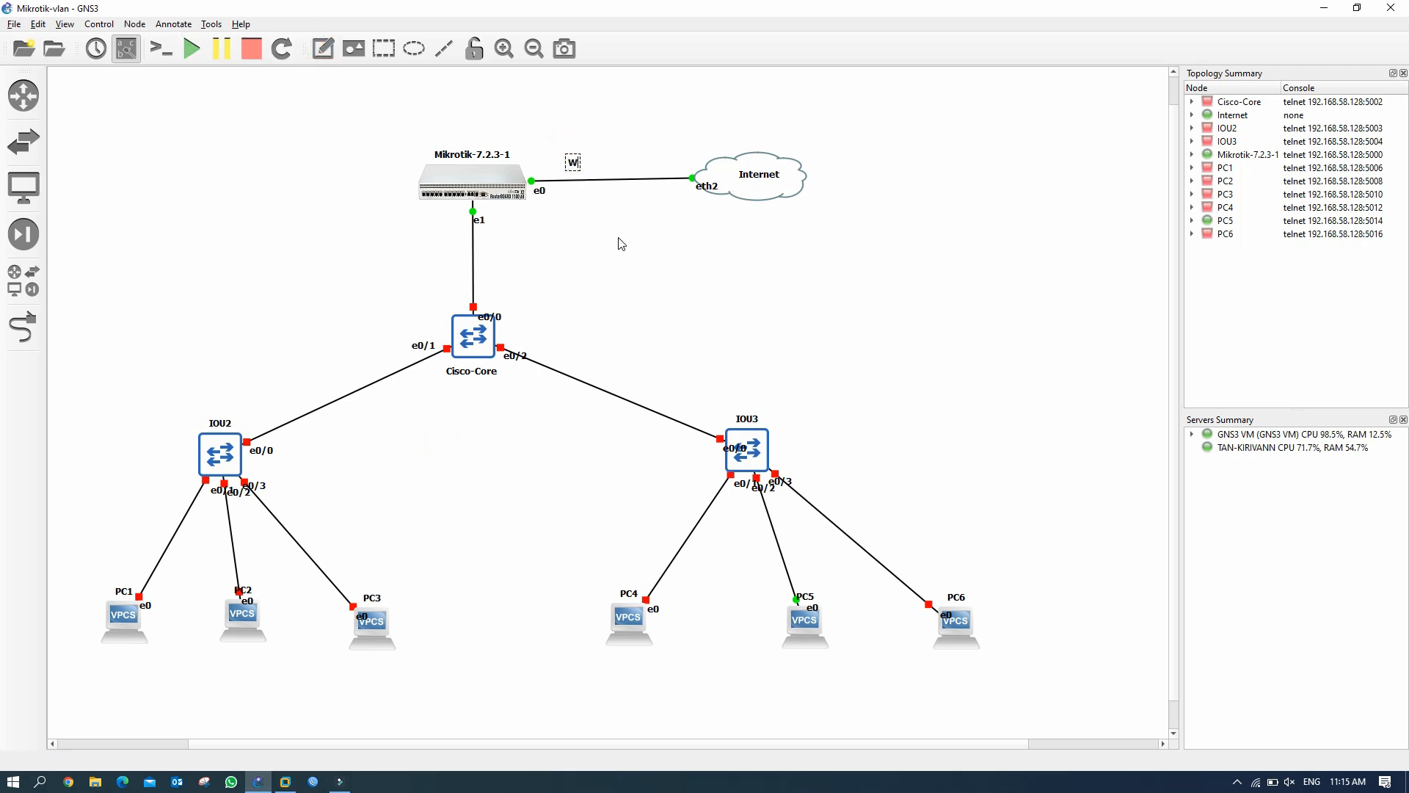
pyautogui.write('AN: 192.168.1.2')
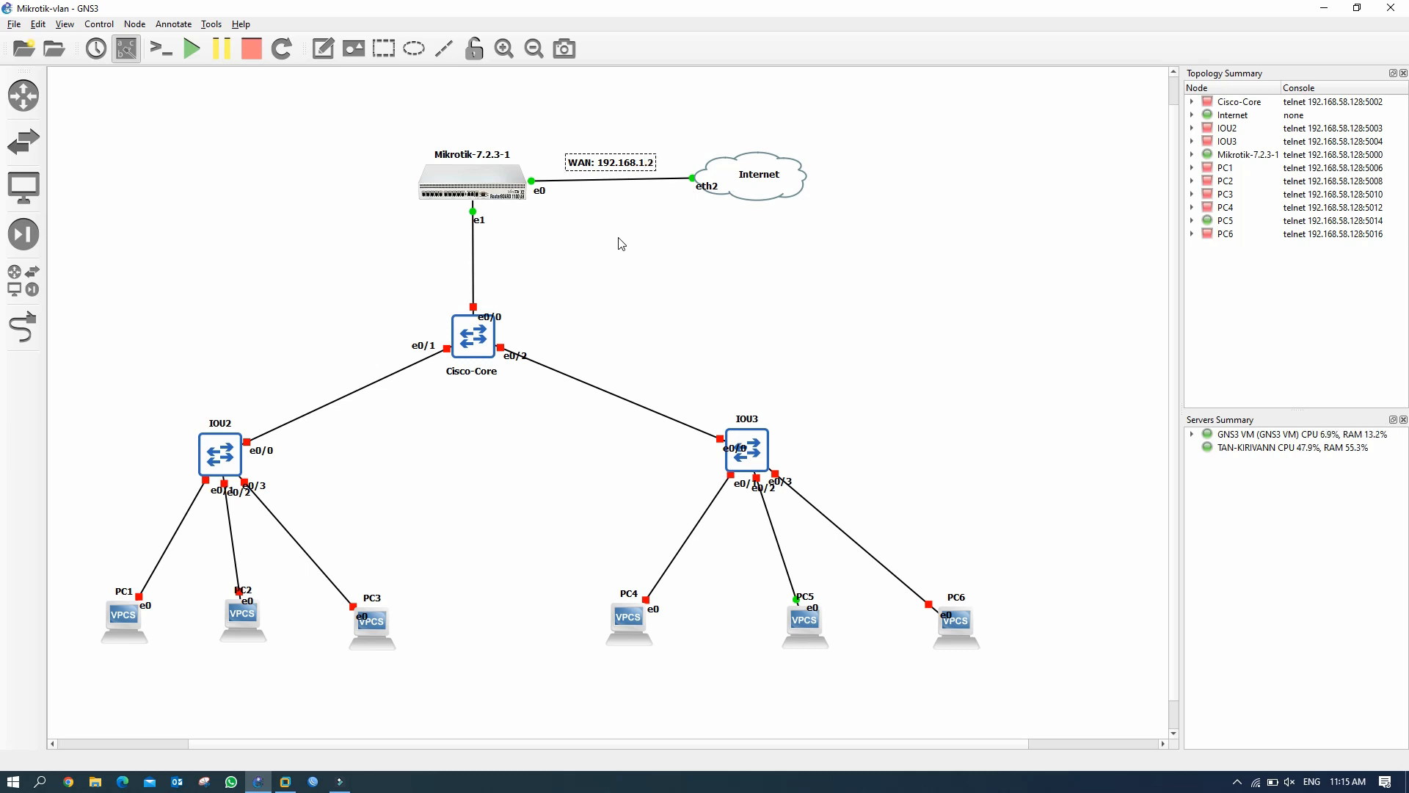
pyautogui.press('BackSpace')
pyautogui.write('4')
pyautogui.write('/24')
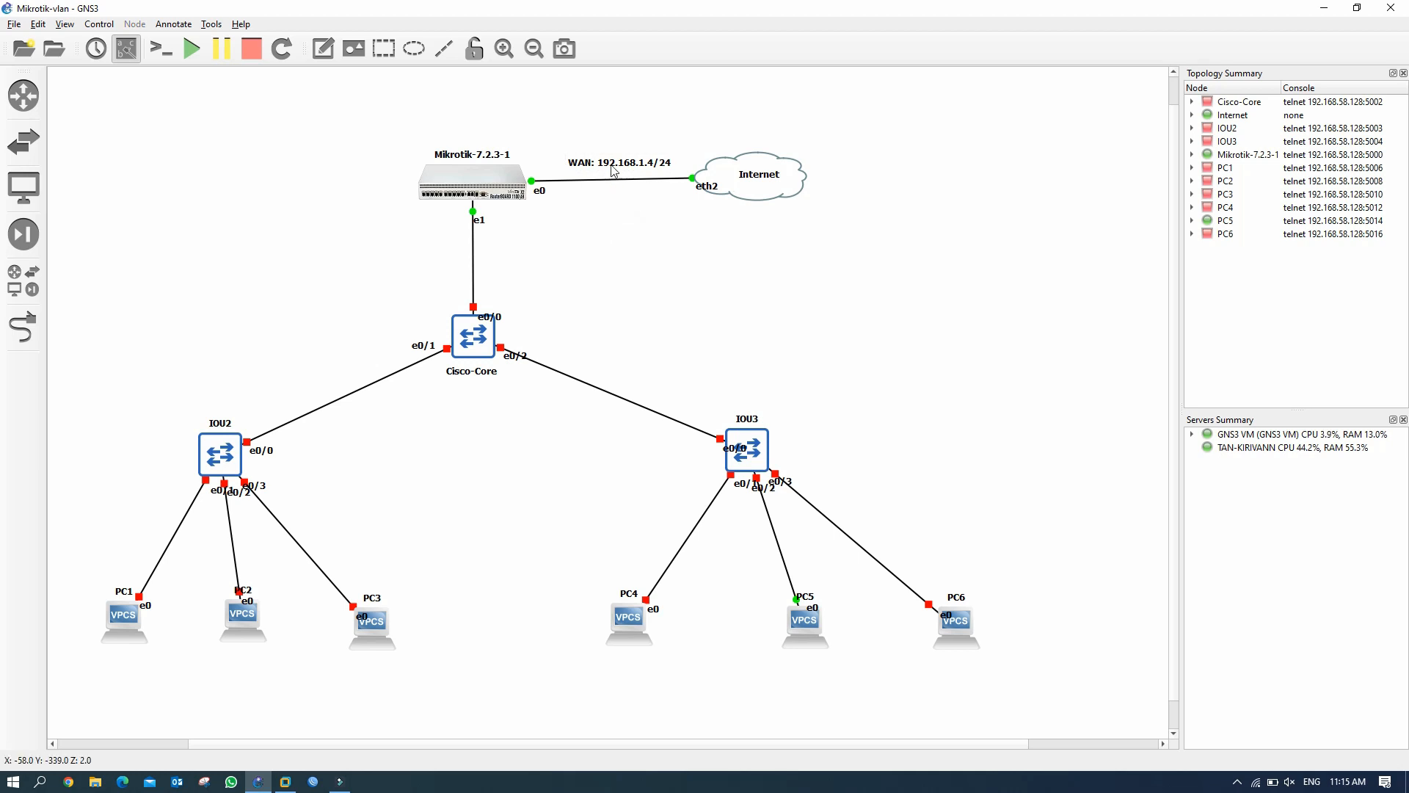
# Nudge the WAN note left and start a new note by the router–Cisco-Core link.
pyautogui.moveTo(614, 164); pyautogui.dragTo(597, 165)
pyautogui.click(613, 233)
pyautogui.click(323, 48)
pyautogui.click(487, 247)
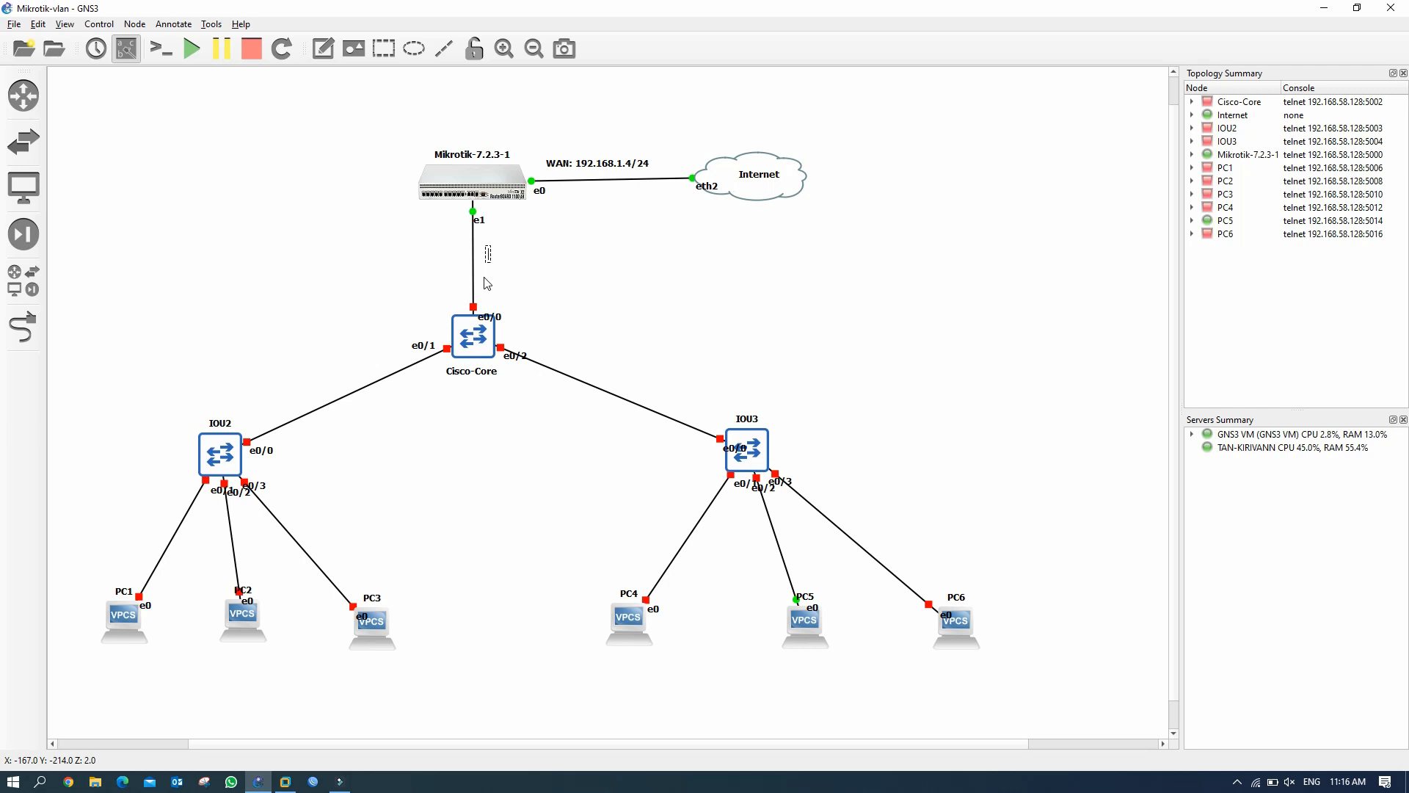
# Write 'vlan10: 192.168.10.1/24' in the note and add lines for the other VLAN gateways.
pyautogui.write('192.168.10.1/24')
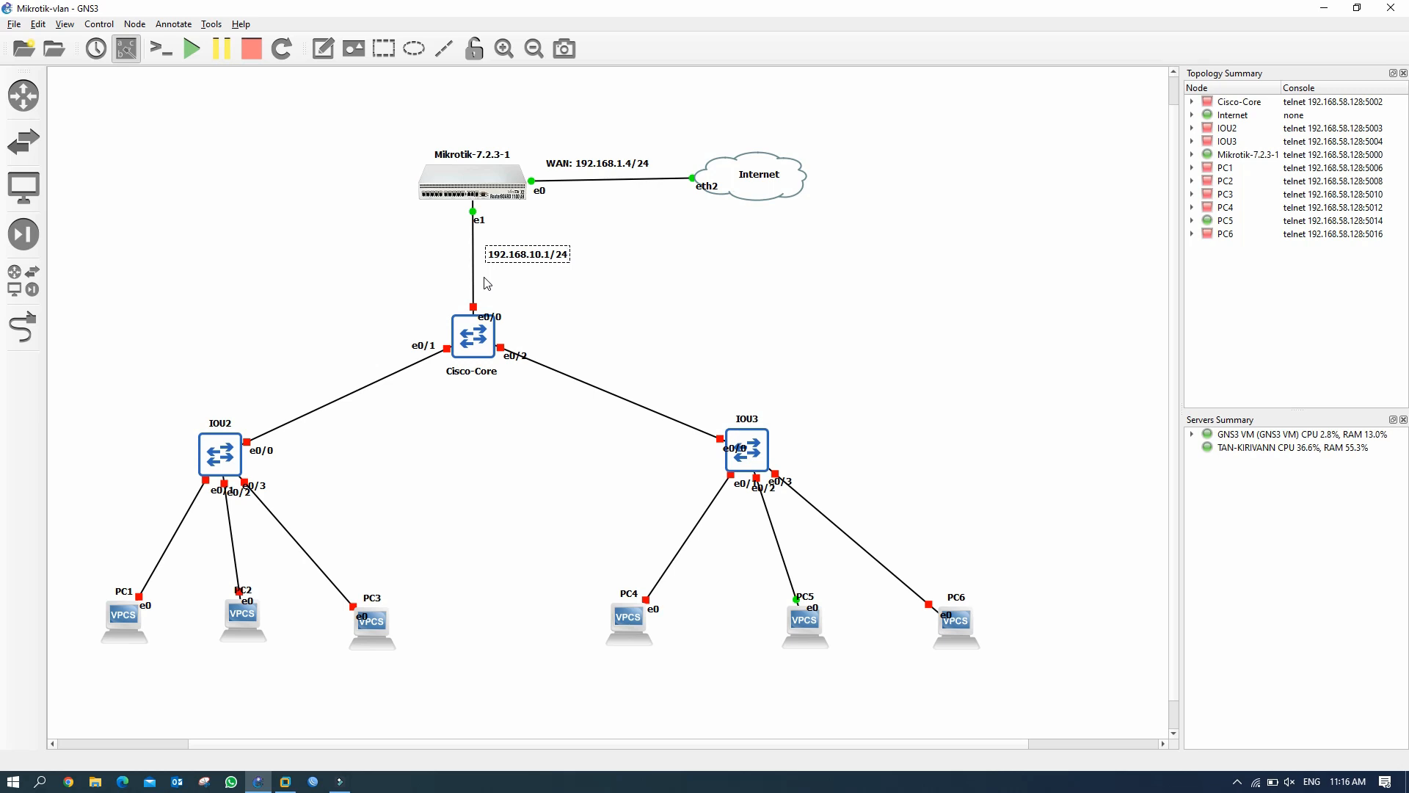
pyautogui.click(491, 256)
pyautogui.write('vlan10:')
pyautogui.click(605, 258)
pyautogui.click(606, 258)
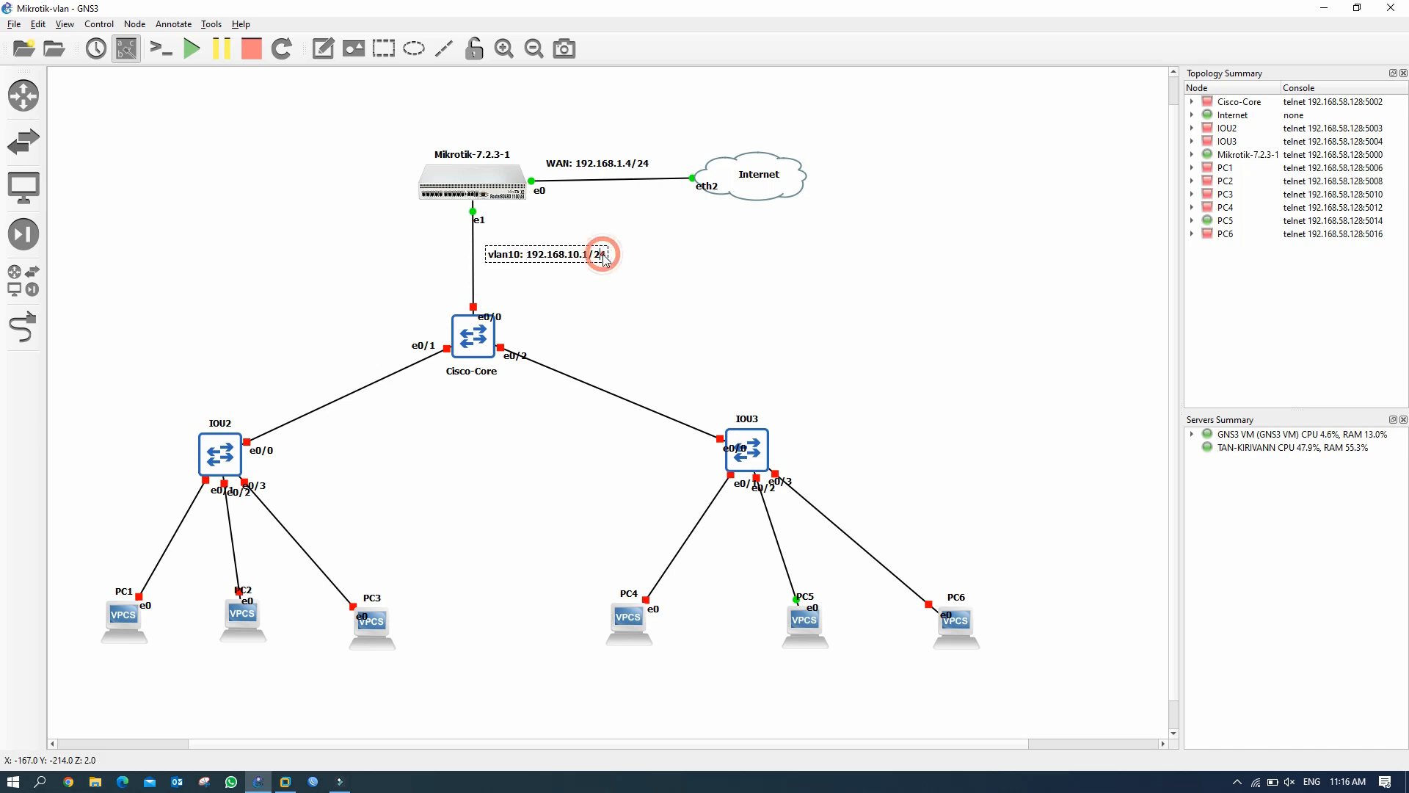
pyautogui.press('Return')
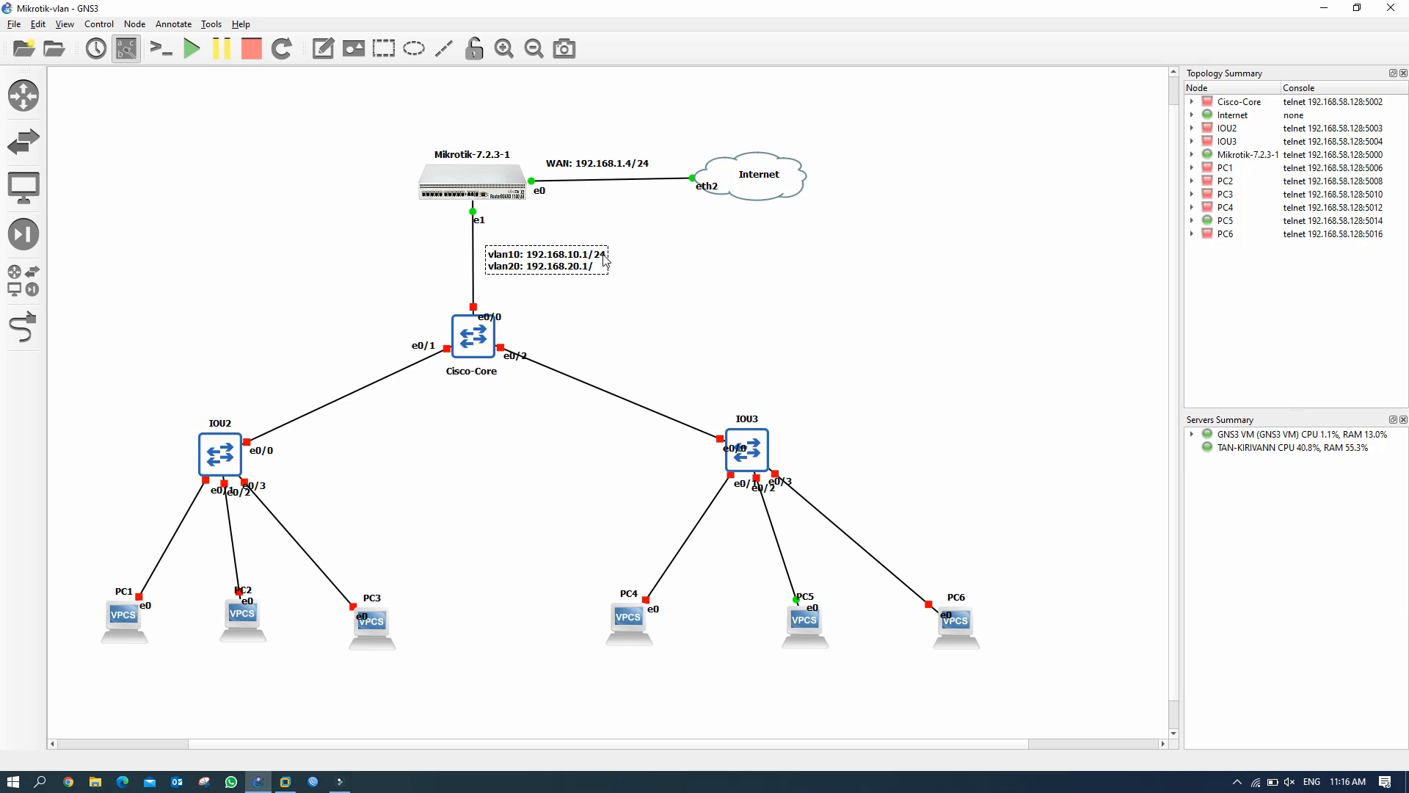
pyautogui.press('Return')
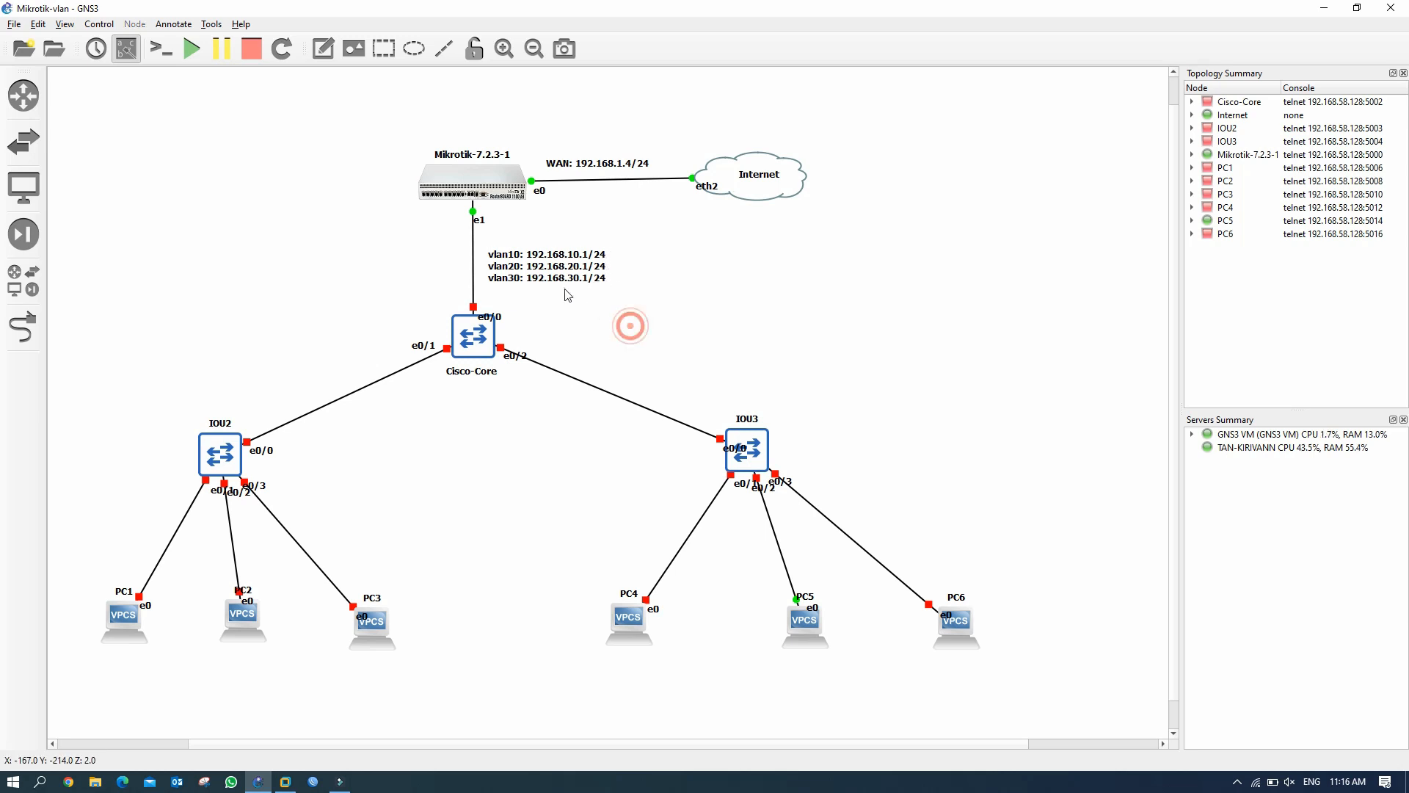
# Move the VLAN gateway note to the left of the Mikrotik–Cisco-Core link.
pyautogui.moveTo(553, 281); pyautogui.dragTo(545, 277)
pyautogui.click(624, 307)
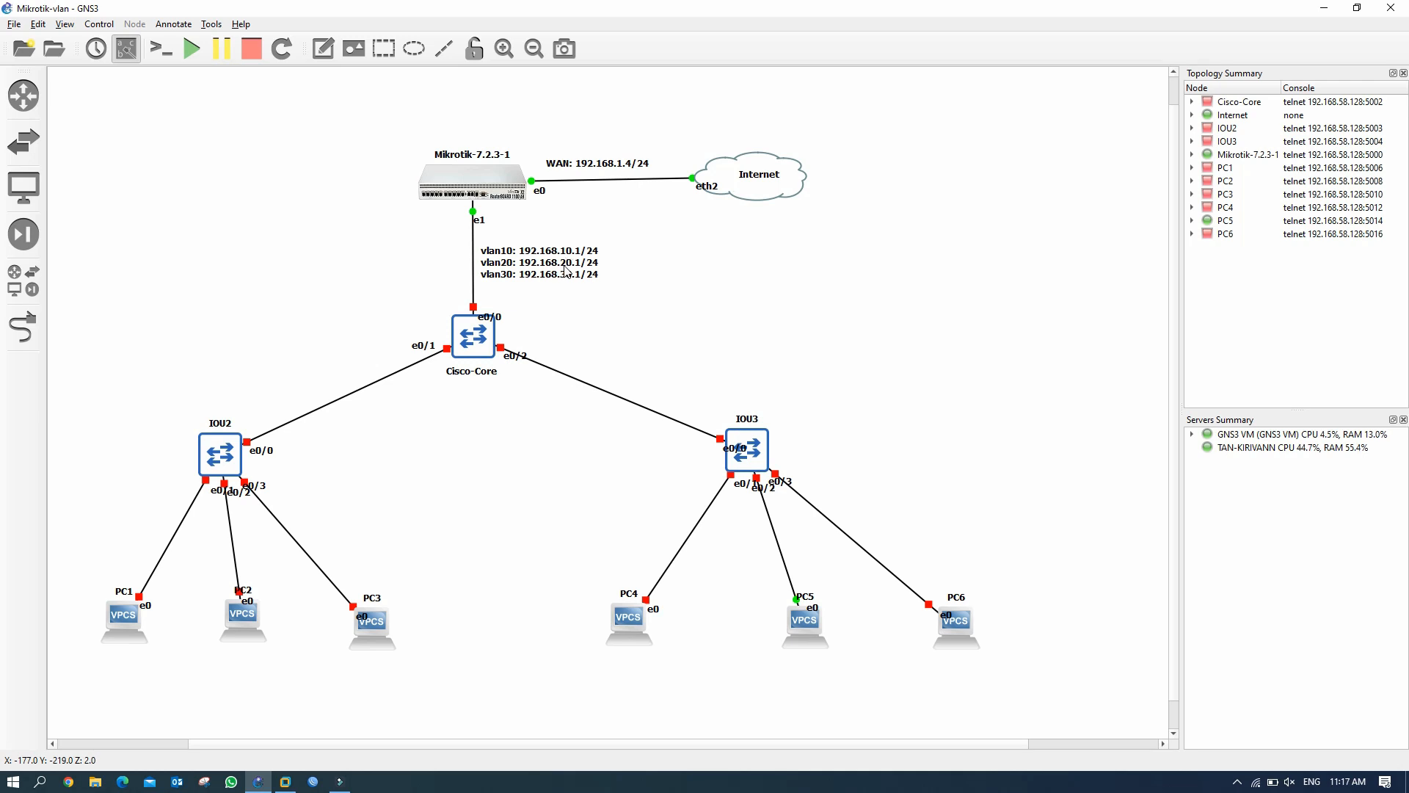
pyautogui.moveTo(566, 269); pyautogui.dragTo(423, 268)
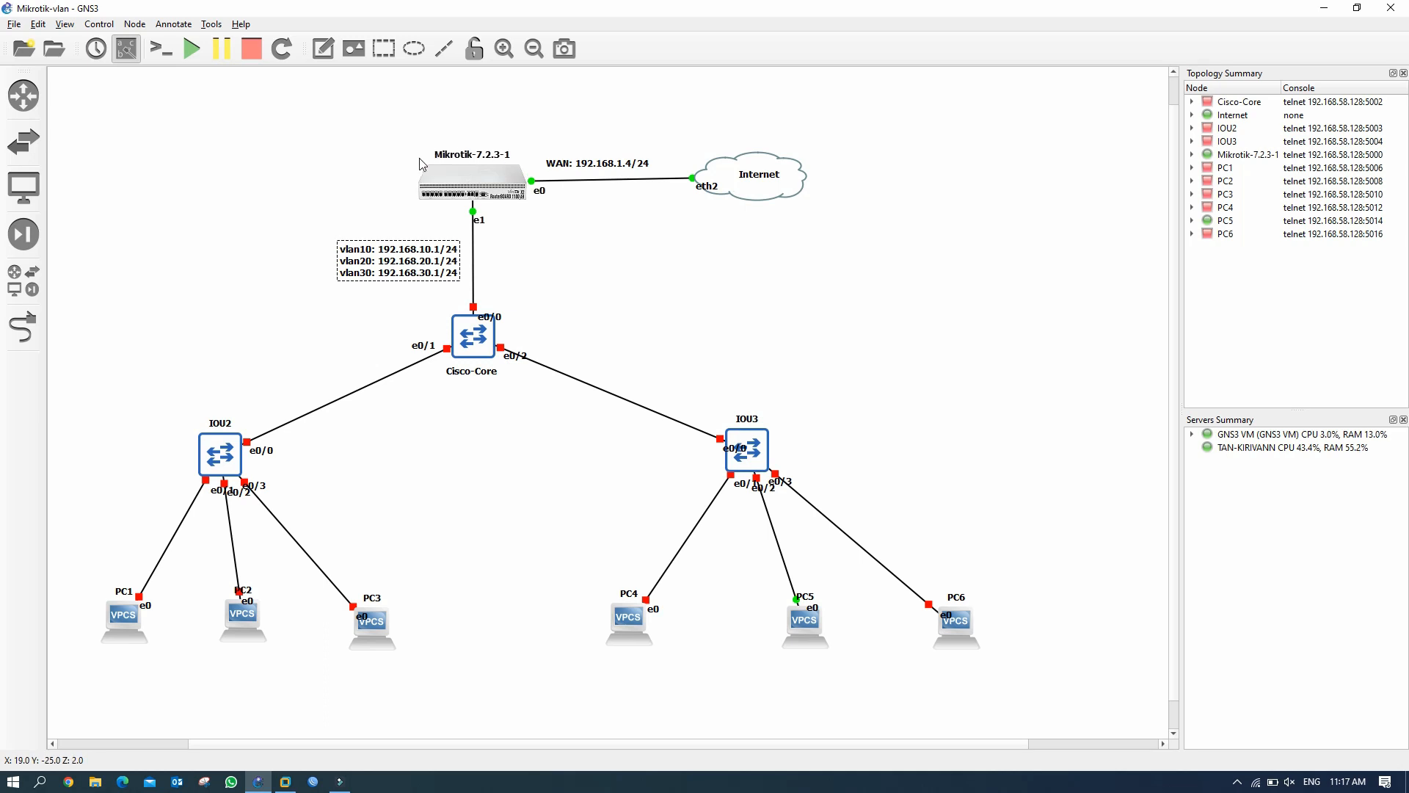
# Start the Cisco-Core, IOU2 and IOU3 switches from their context menus.
pyautogui.rightClick(477, 351)
pyautogui.click(500, 388)
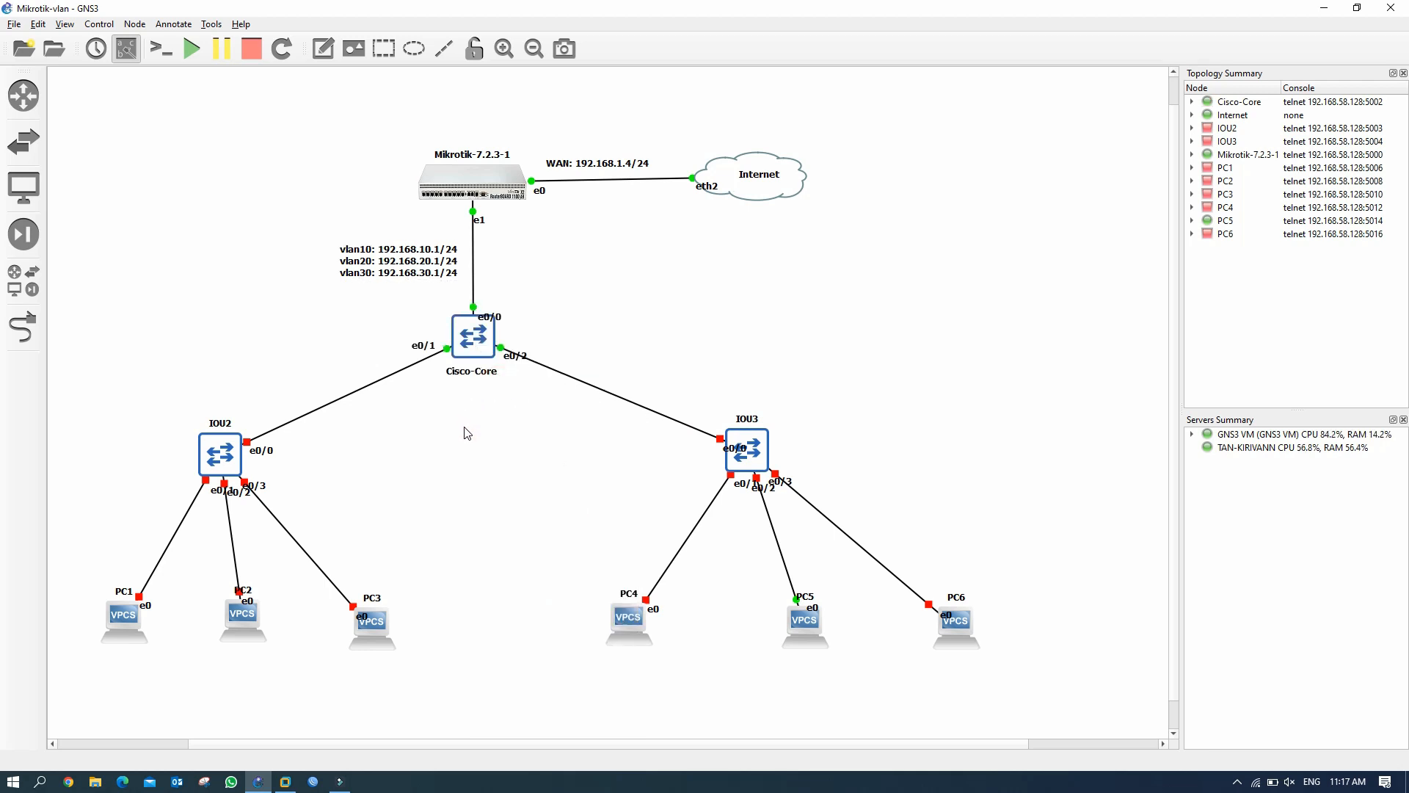
pyautogui.rightClick(226, 461)
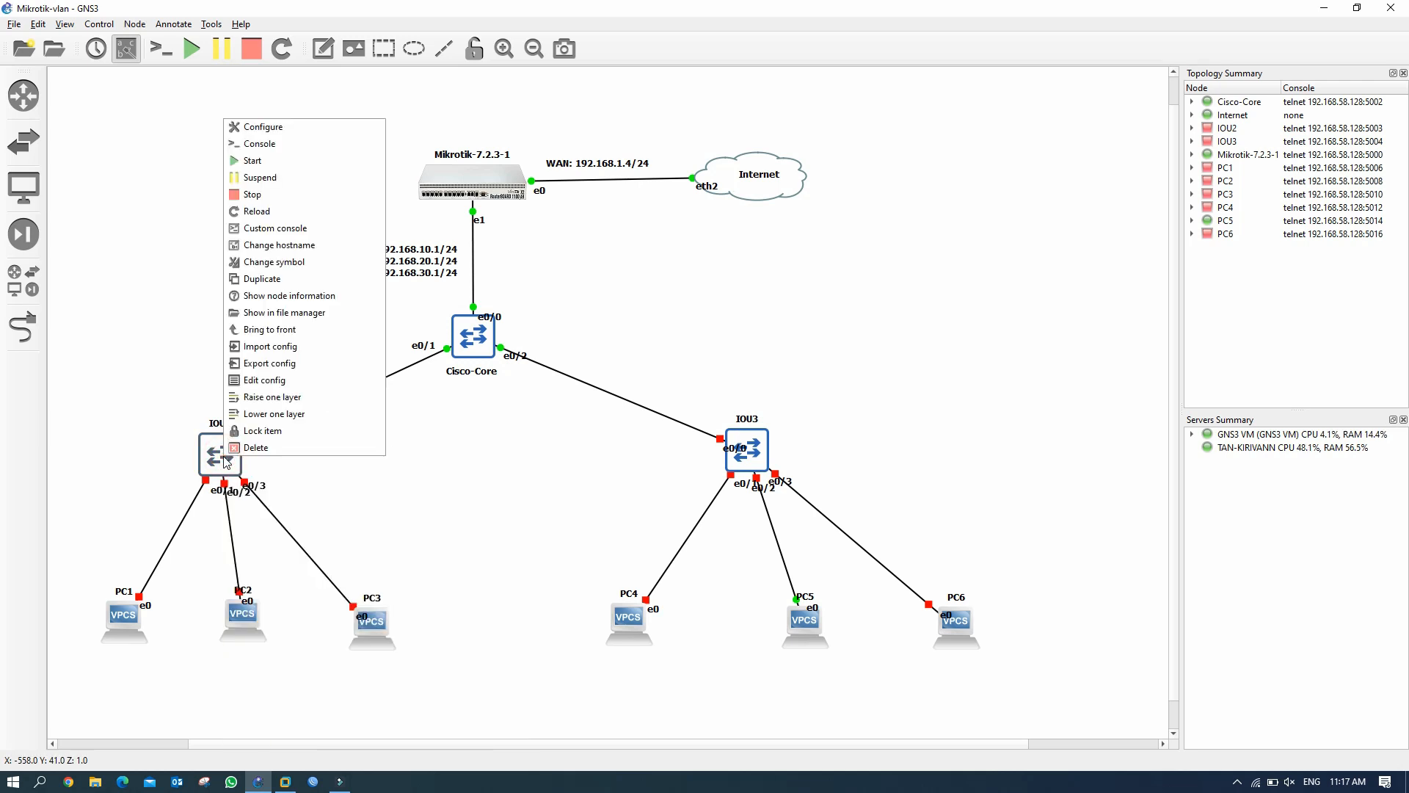
pyautogui.click(297, 162)
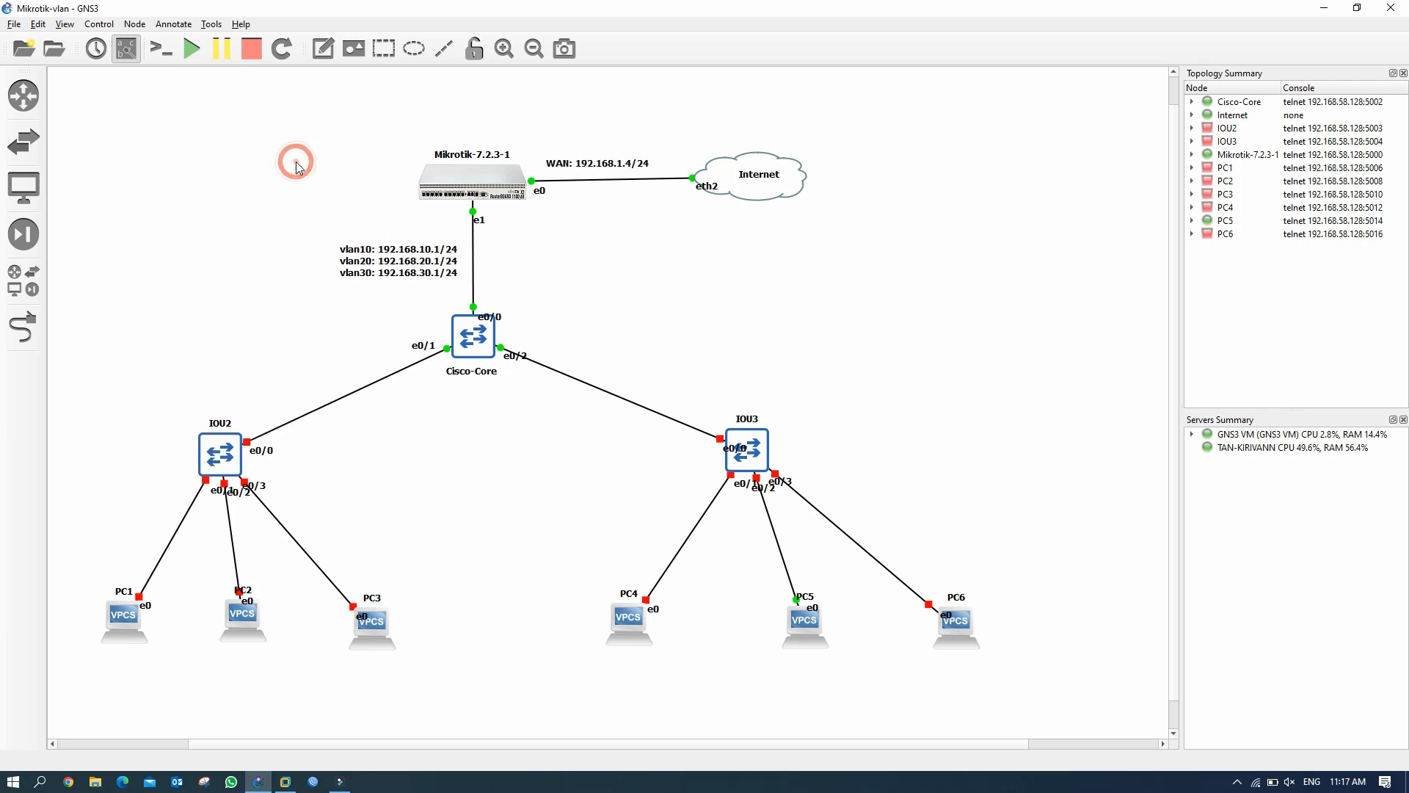
pyautogui.rightClick(754, 457)
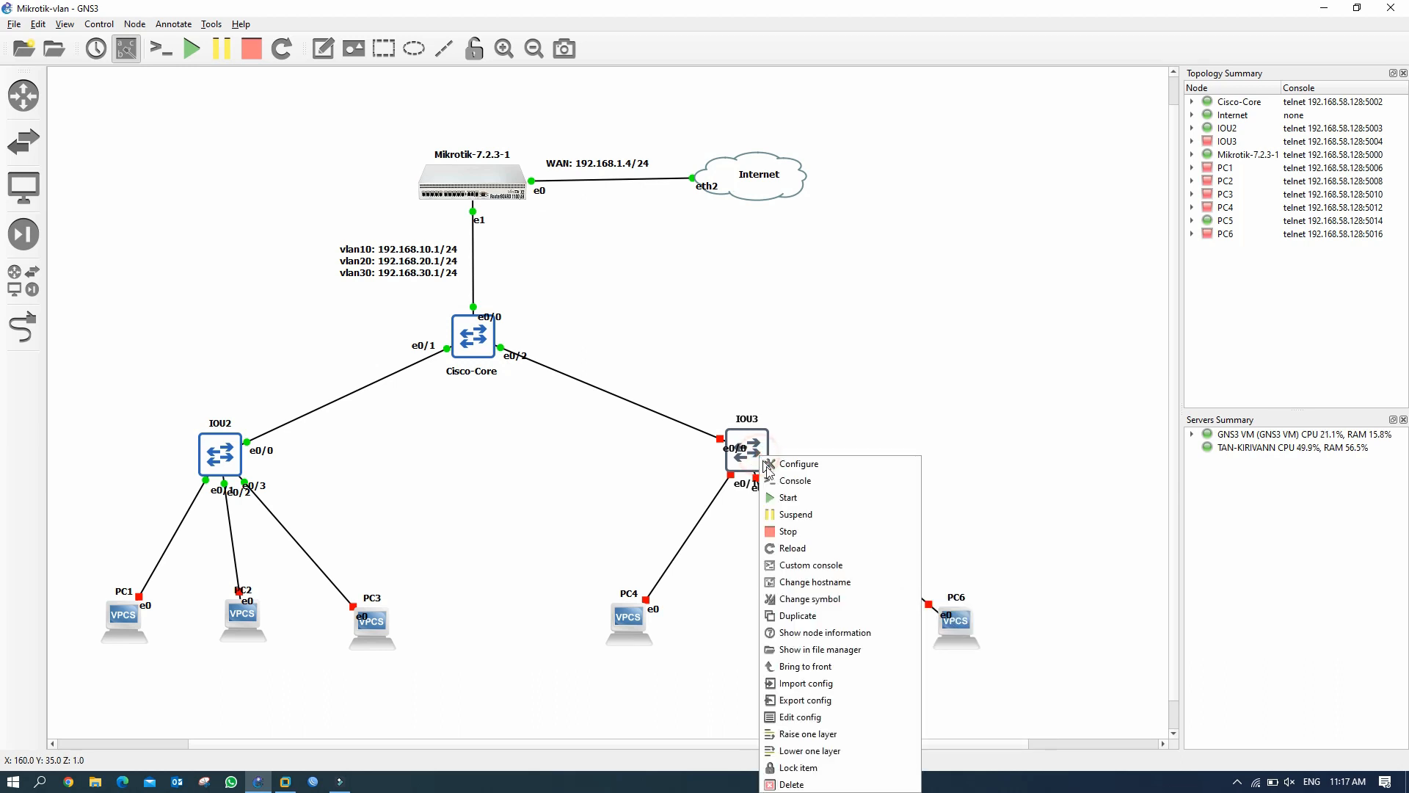
pyautogui.click(808, 499)
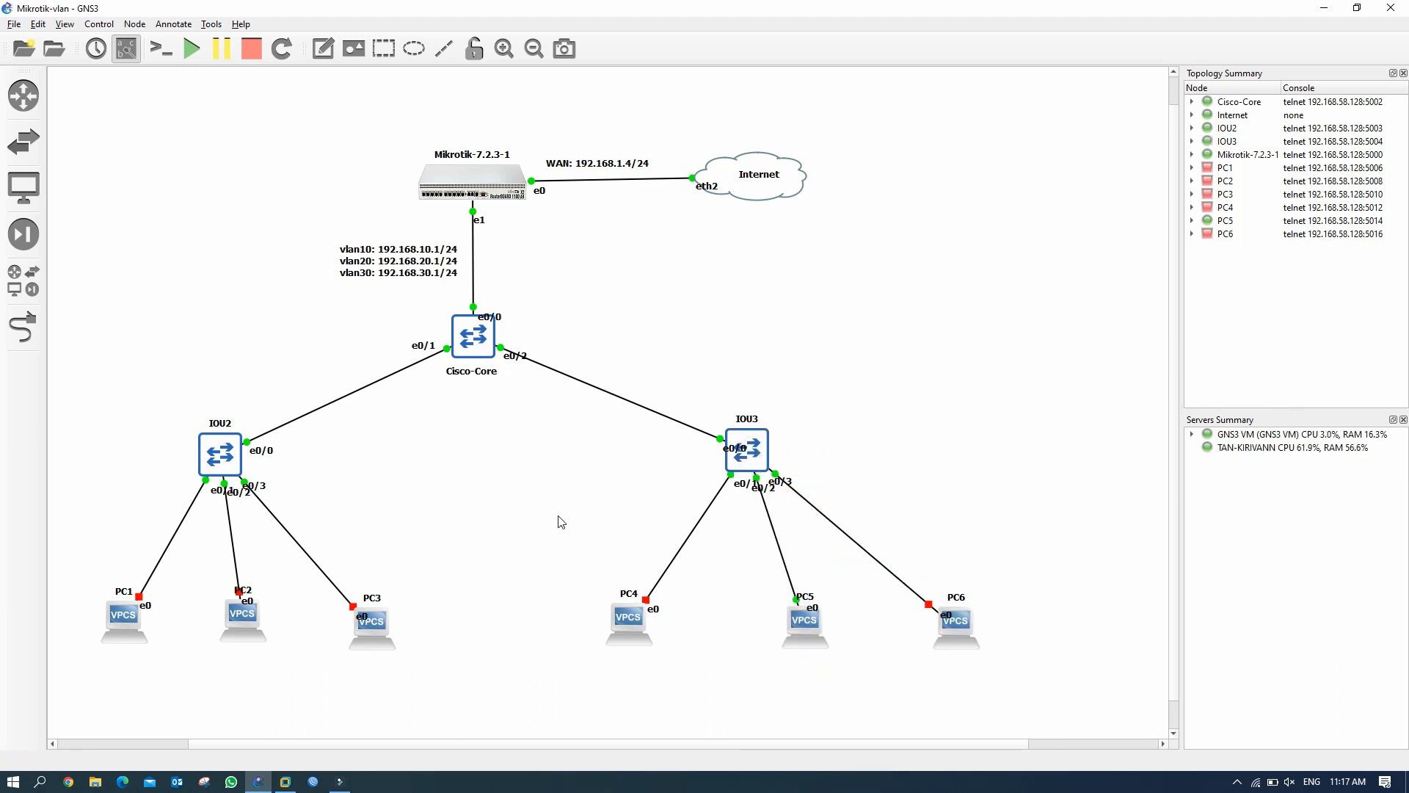
# Add text notes 'vlan10' under PC1 and 'vlan20' under PC2.
pyautogui.click(323, 48)
pyautogui.click(118, 660)
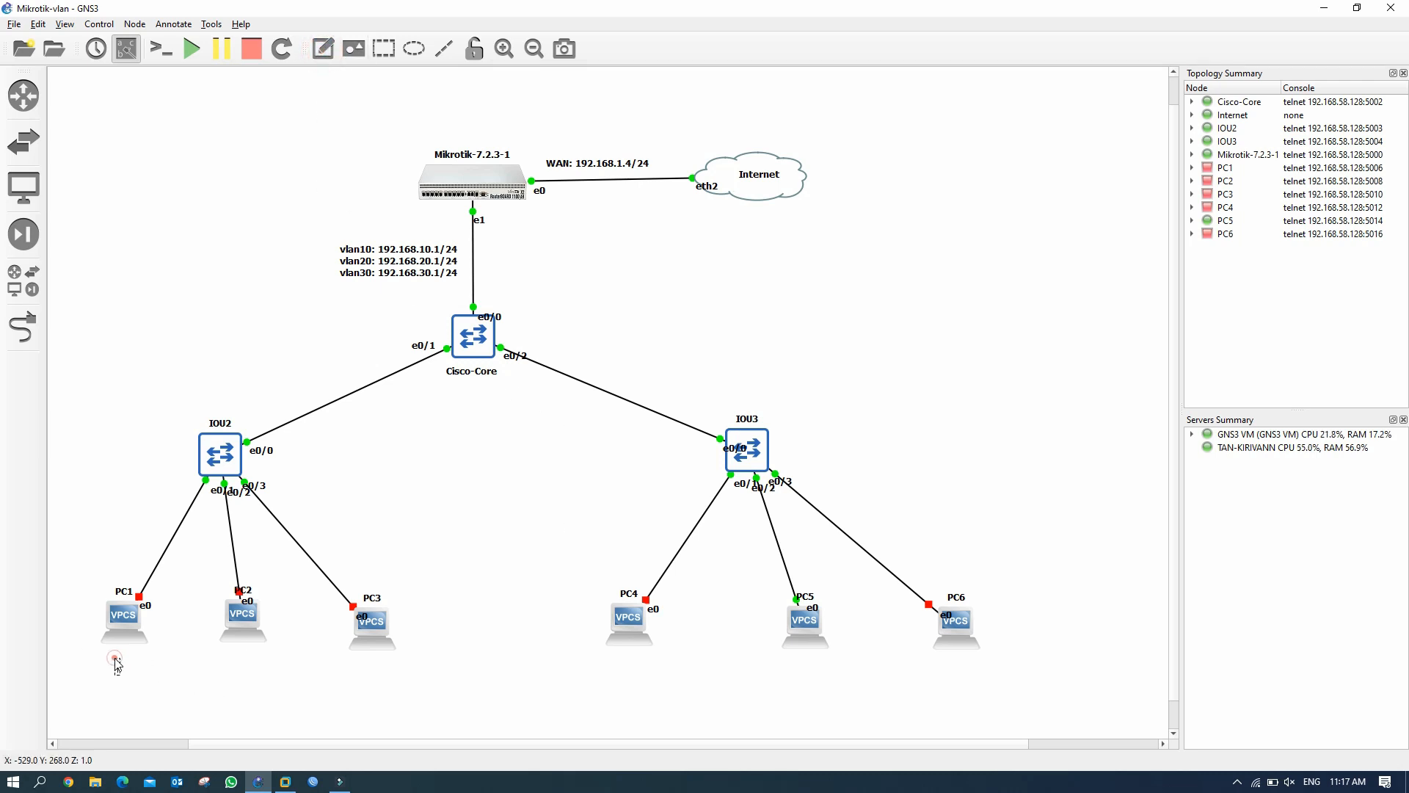
pyautogui.write('vlan10')
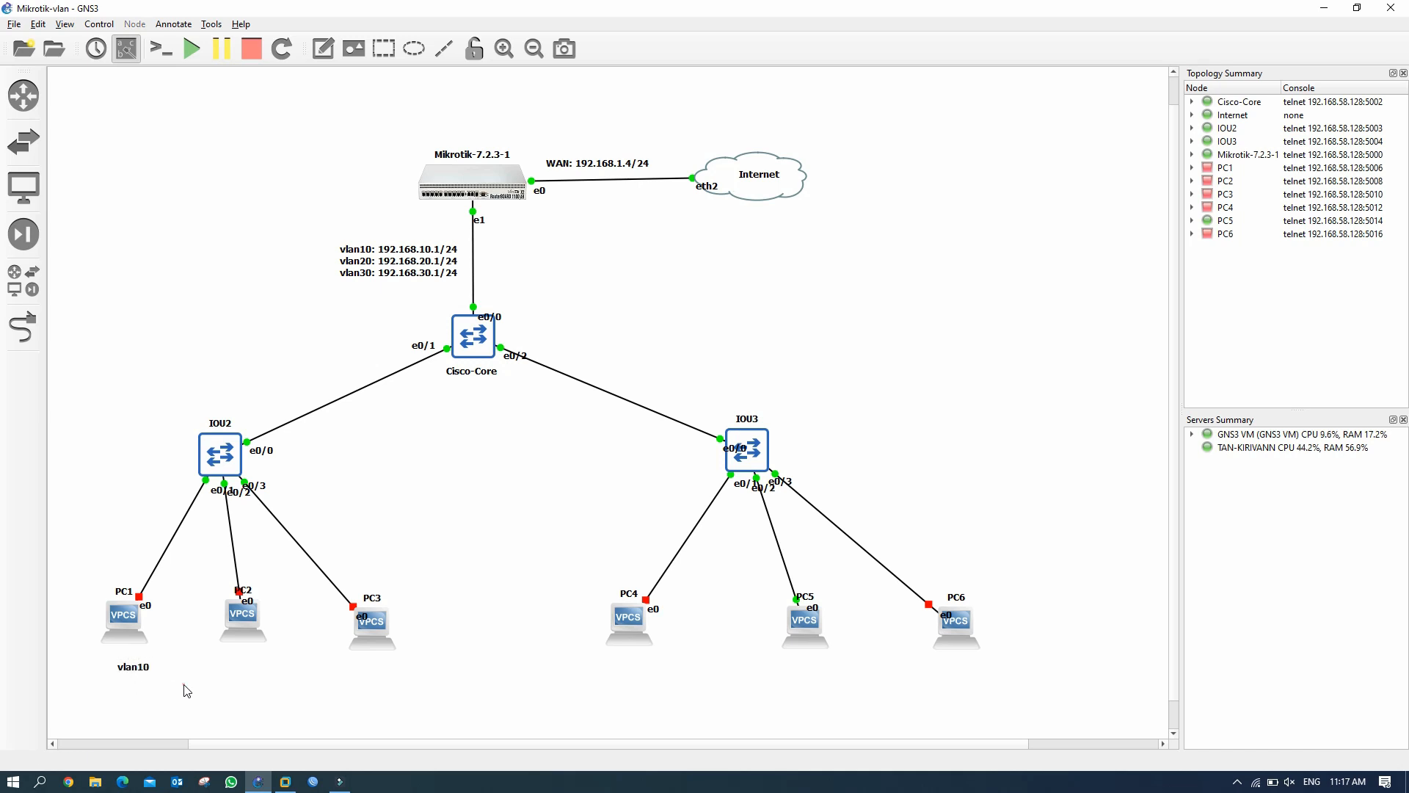
pyautogui.moveTo(136, 676); pyautogui.dragTo(126, 667)
pyautogui.click(222, 663)
pyautogui.click(323, 48)
pyautogui.click(233, 659)
pyautogui.write('vlan20')
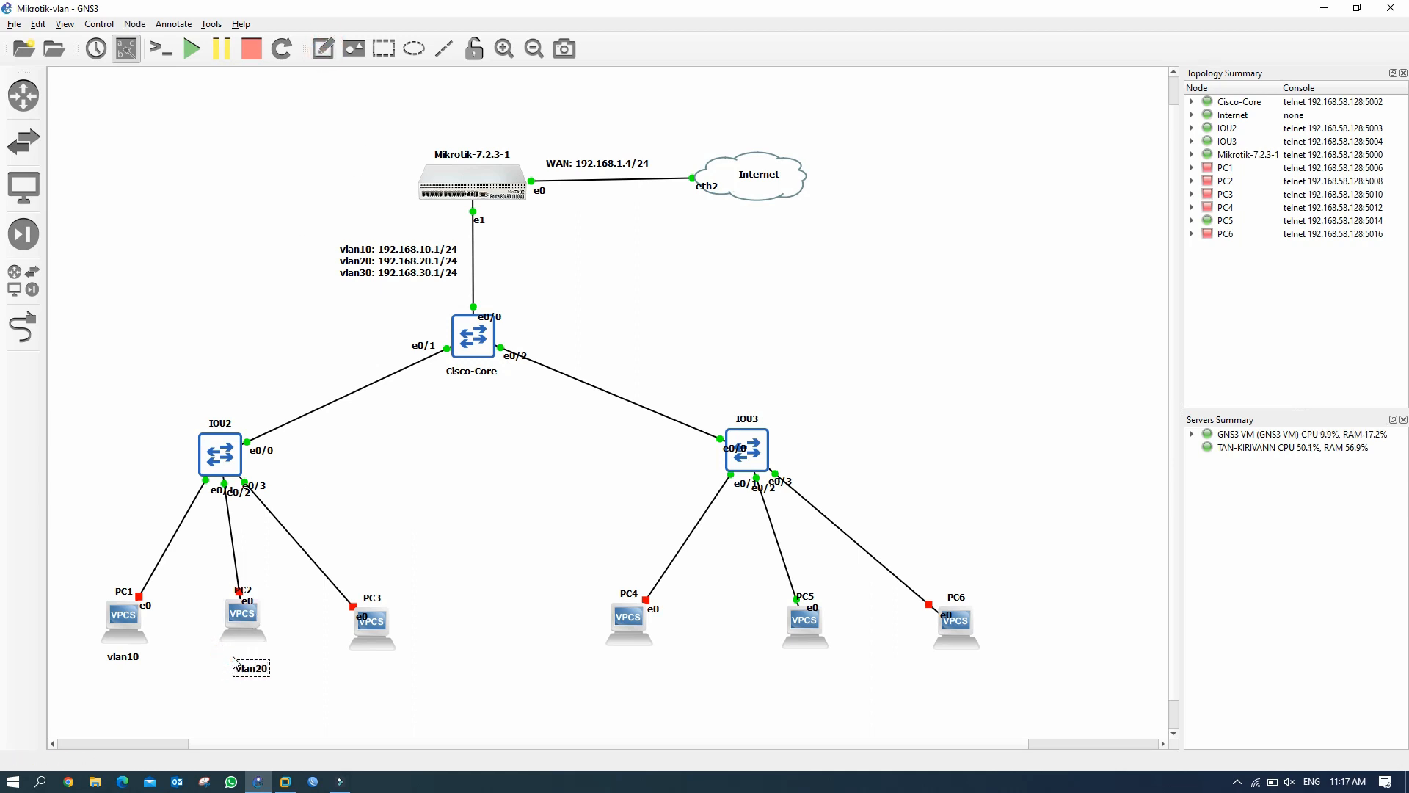
pyautogui.click(311, 692)
pyautogui.moveTo(258, 674); pyautogui.dragTo(250, 670)
# Add a 'vlan30' note under PC3 and copy the vlan labels under PC4–PC6.
pyautogui.click(322, 49)
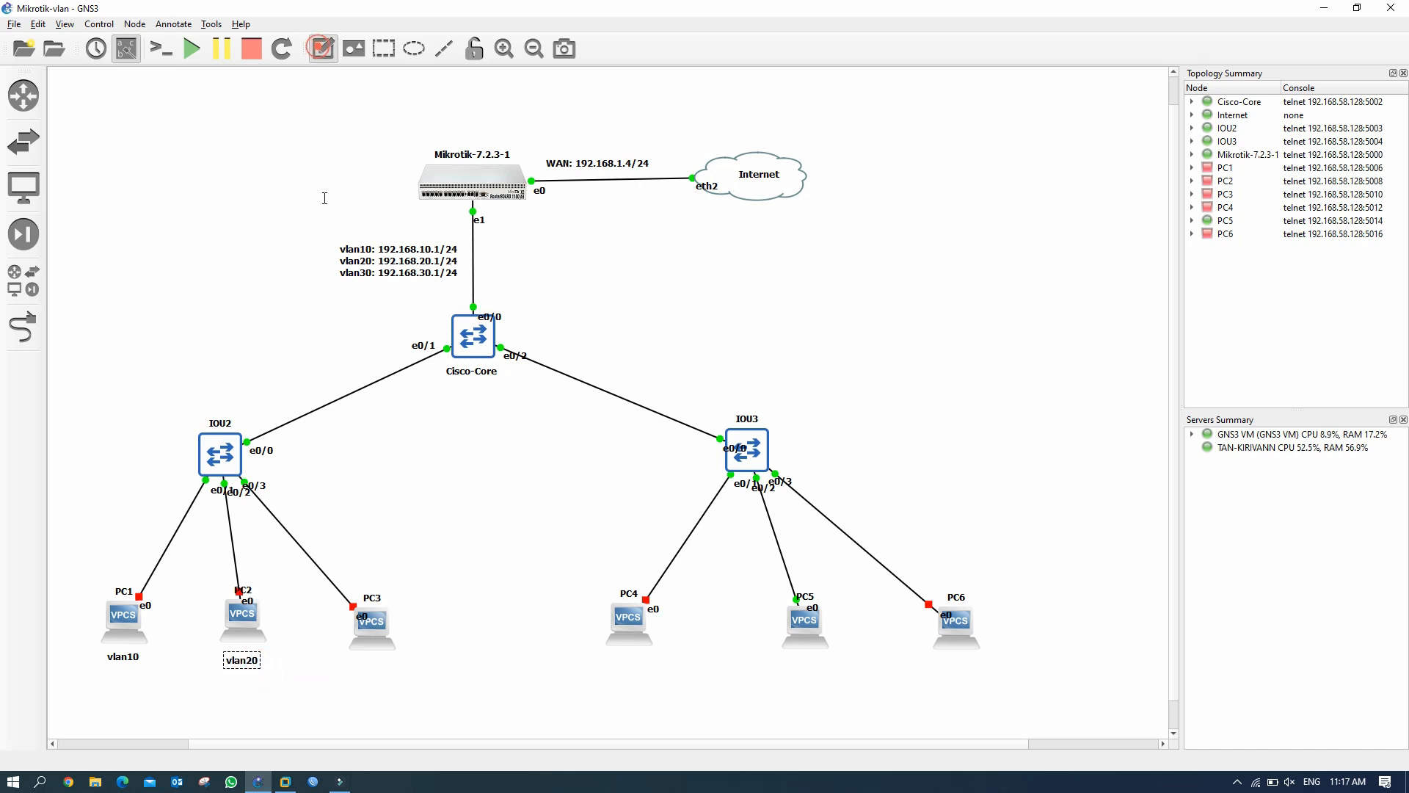
pyautogui.click(353, 666)
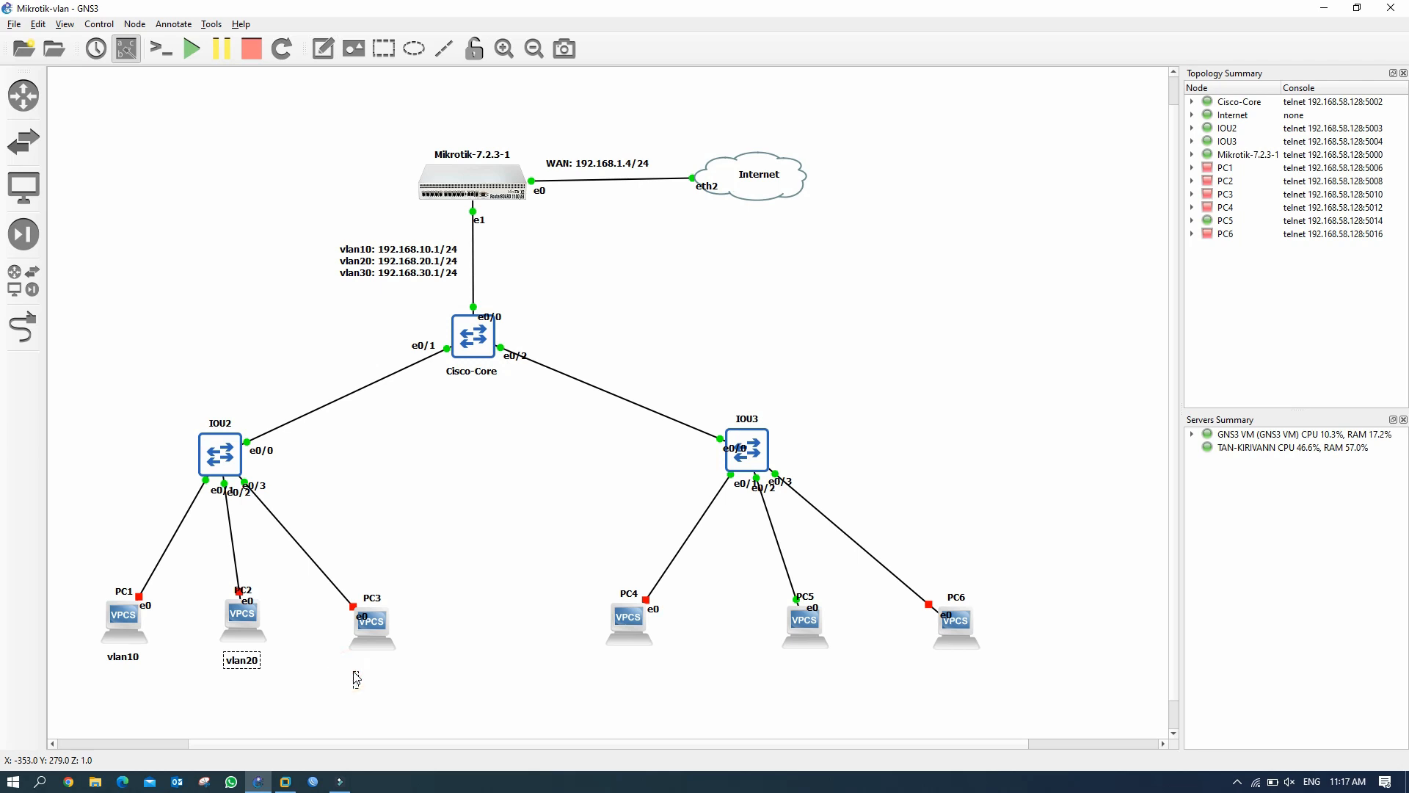
pyautogui.write('vlan30')
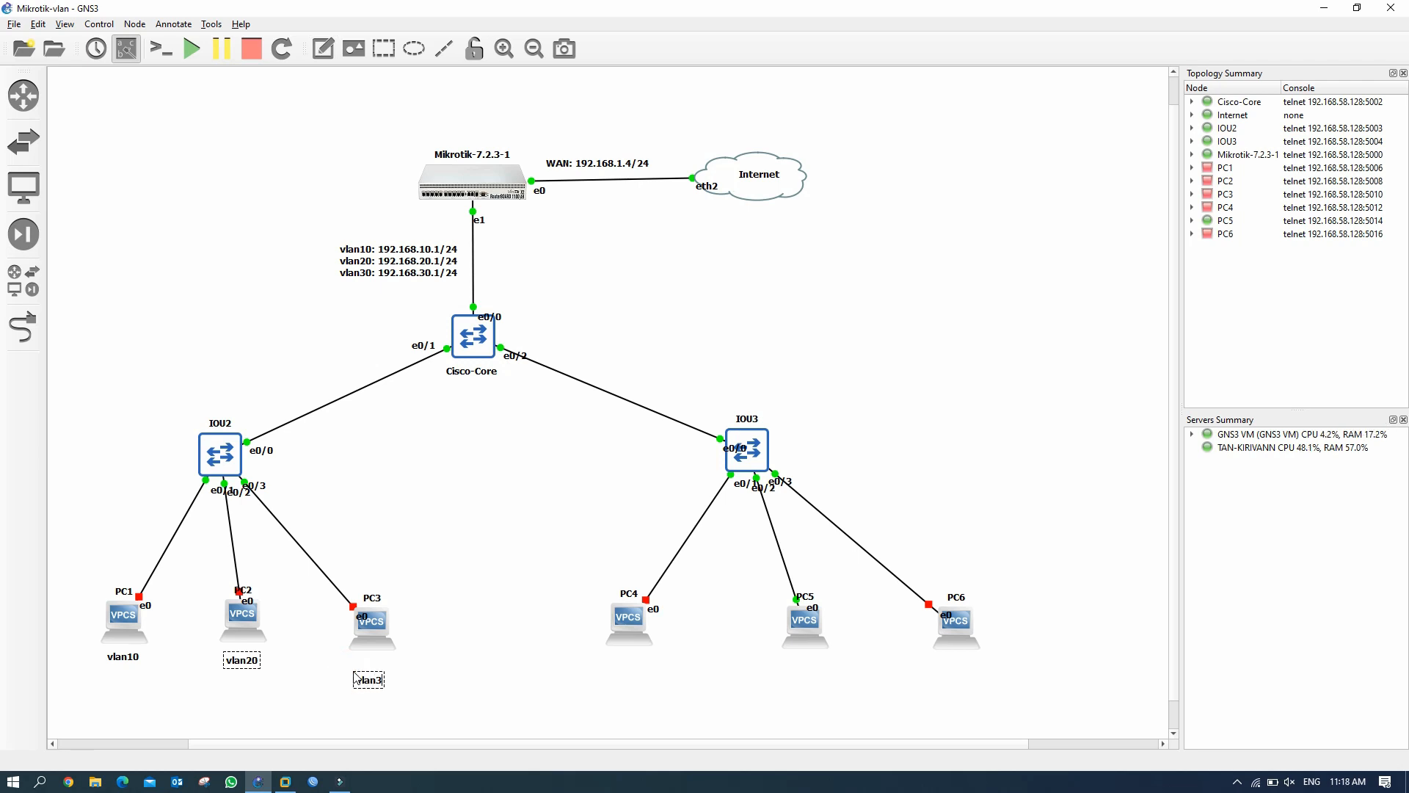
pyautogui.click(491, 642)
pyautogui.moveTo(391, 688); pyautogui.dragTo(393, 672)
pyautogui.click(375, 665)
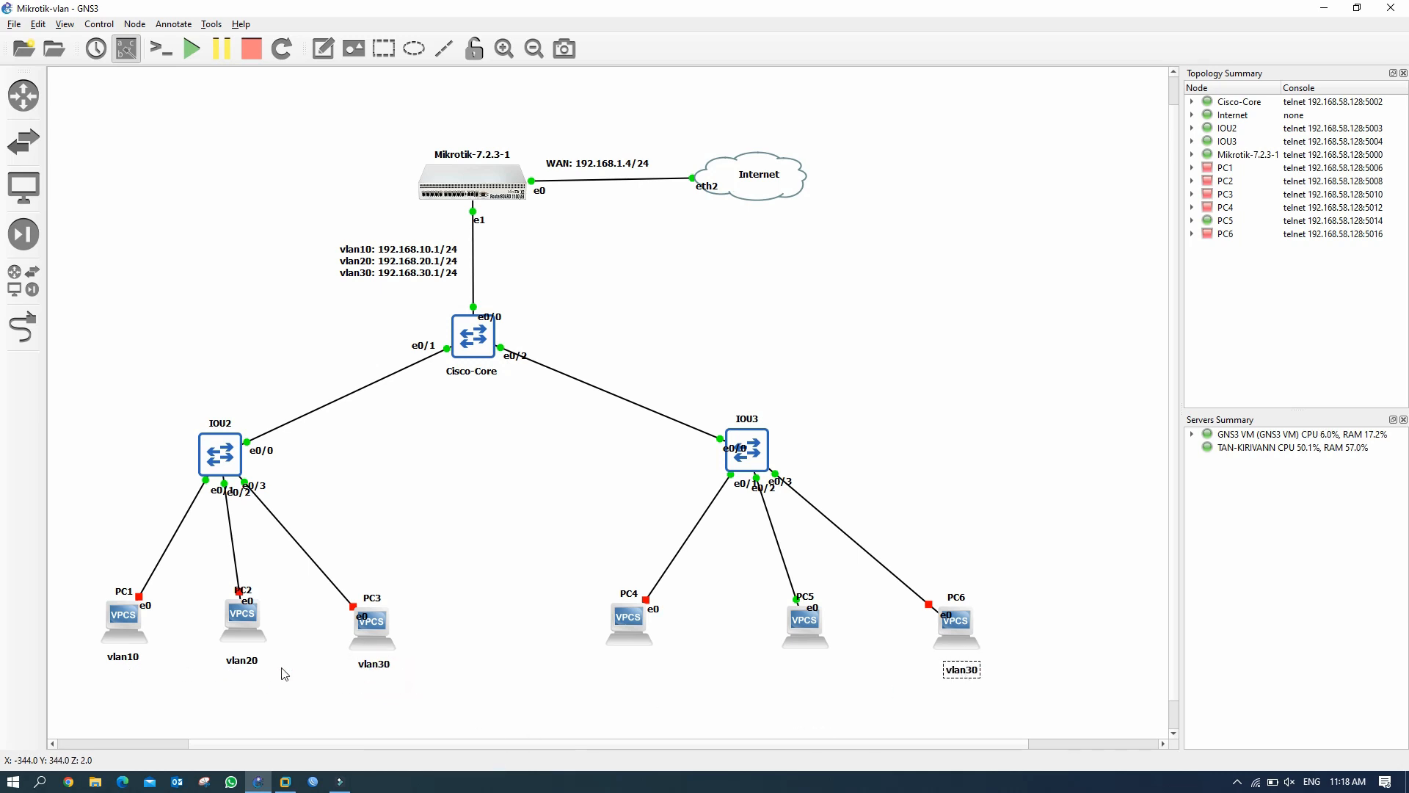
pyautogui.rightClick(242, 659)
pyautogui.press('Escape')
pyautogui.rightClick(123, 659)
pyautogui.click(137, 669)
pyautogui.moveTo(138, 671); pyautogui.dragTo(628, 663)
pyautogui.click(545, 696)
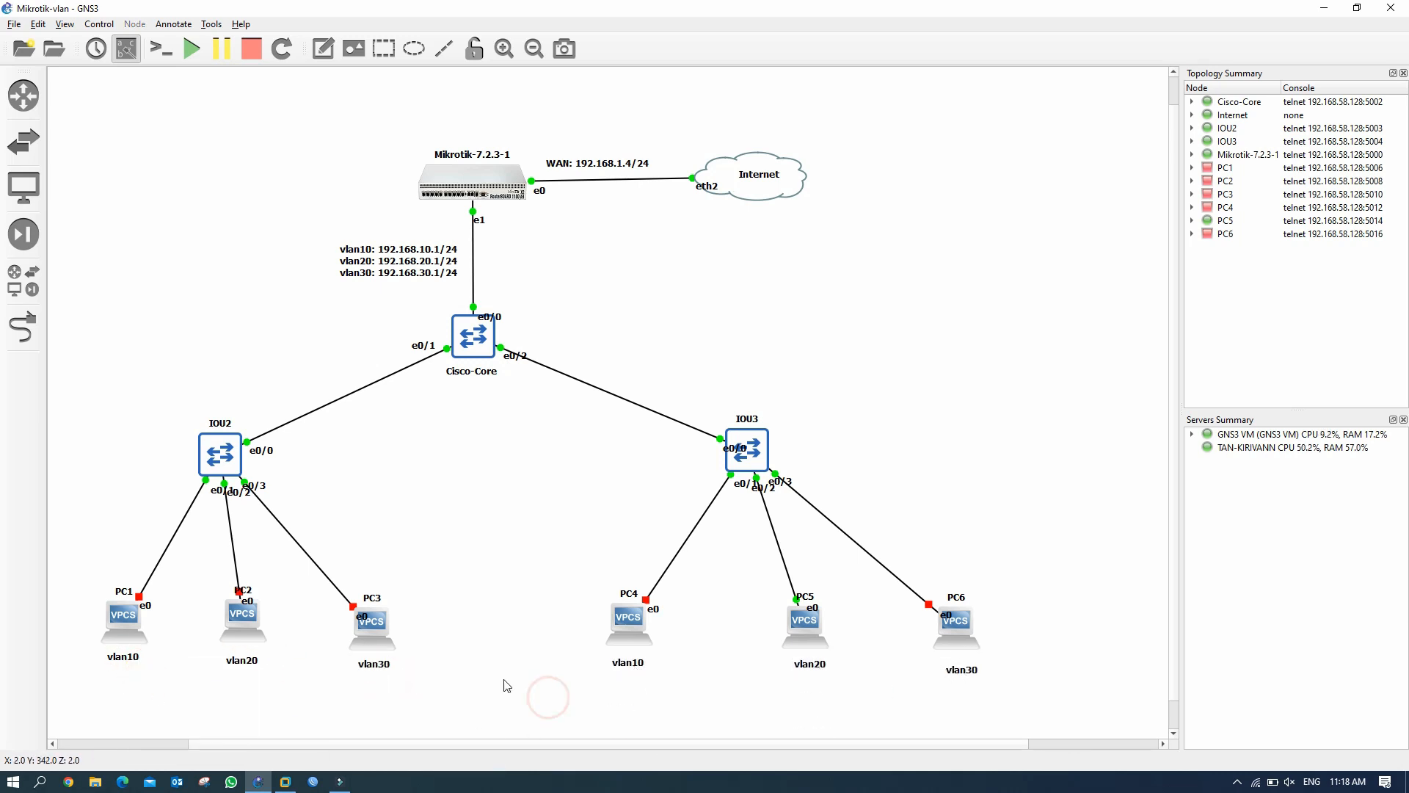
# Start all six virtual PCs and shift the eth2 label left of the Internet cloud.
pyautogui.rightClick(123, 624)
pyautogui.click(170, 328)
pyautogui.rightClick(241, 625)
pyautogui.click(286, 329)
pyautogui.rightClick(373, 625)
pyautogui.click(425, 335)
pyautogui.rightClick(629, 625)
pyautogui.click(676, 331)
pyautogui.rightClick(956, 625)
pyautogui.click(1023, 335)
pyautogui.doubleClick(700, 189)
pyautogui.click(700, 189)
pyautogui.moveTo(702, 192); pyautogui.dragTo(687, 189)
pyautogui.click(694, 239)
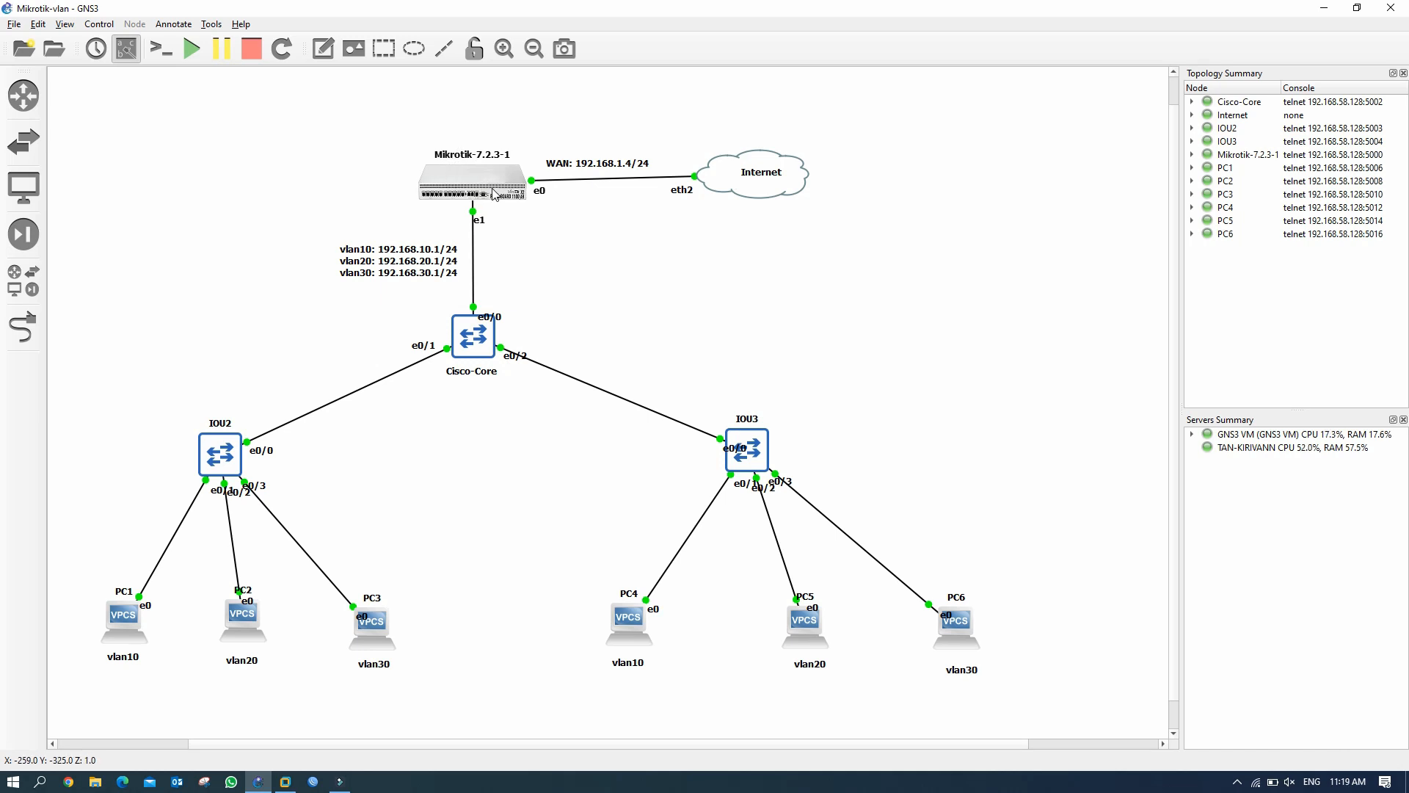
# Bring up the Mikrotik-7.2.3-1 router's console at its login prompt.
pyautogui.moveTo(494, 193)
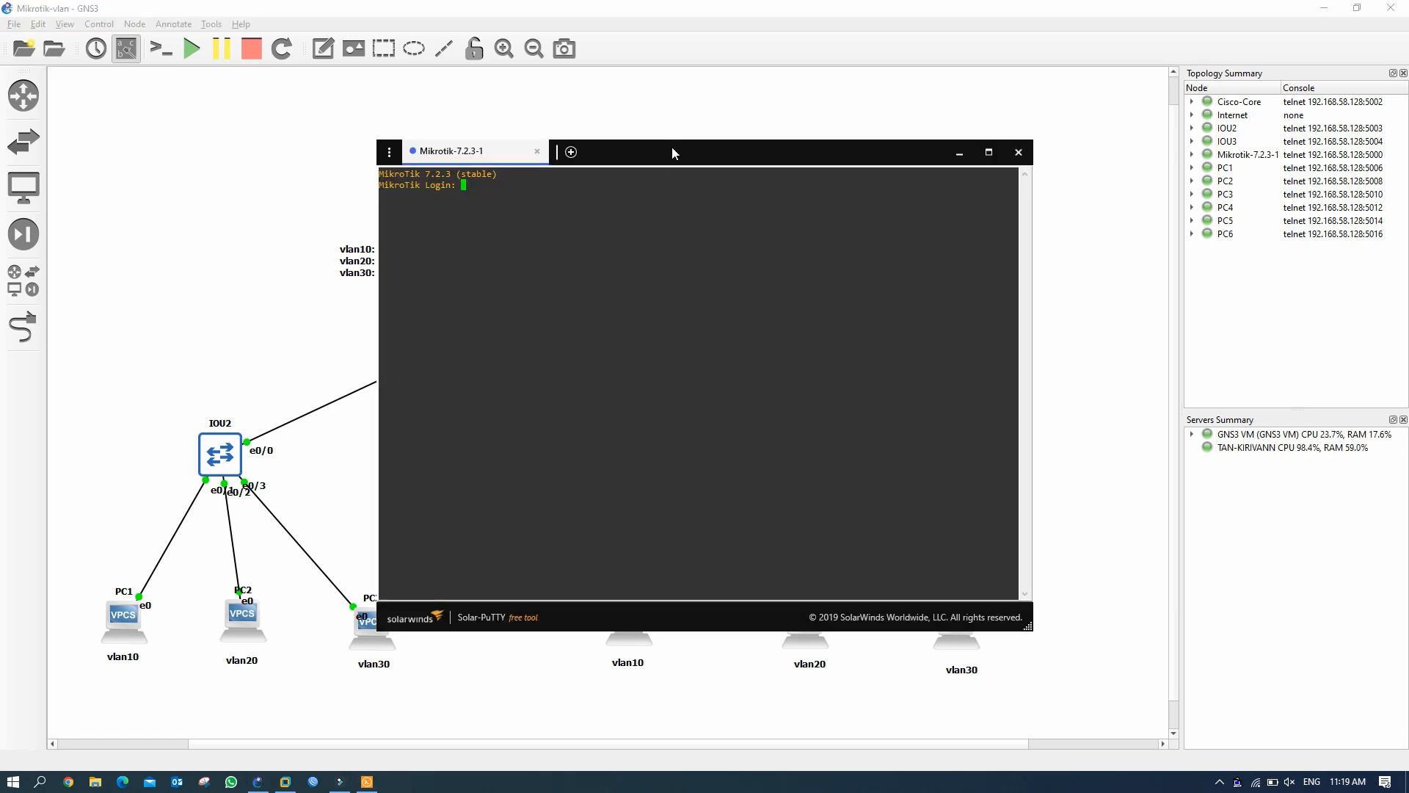
# Log in to the router console as admin with an empty password and decline the licence.
pyautogui.moveTo(671, 150); pyautogui.dragTo(951, 137)
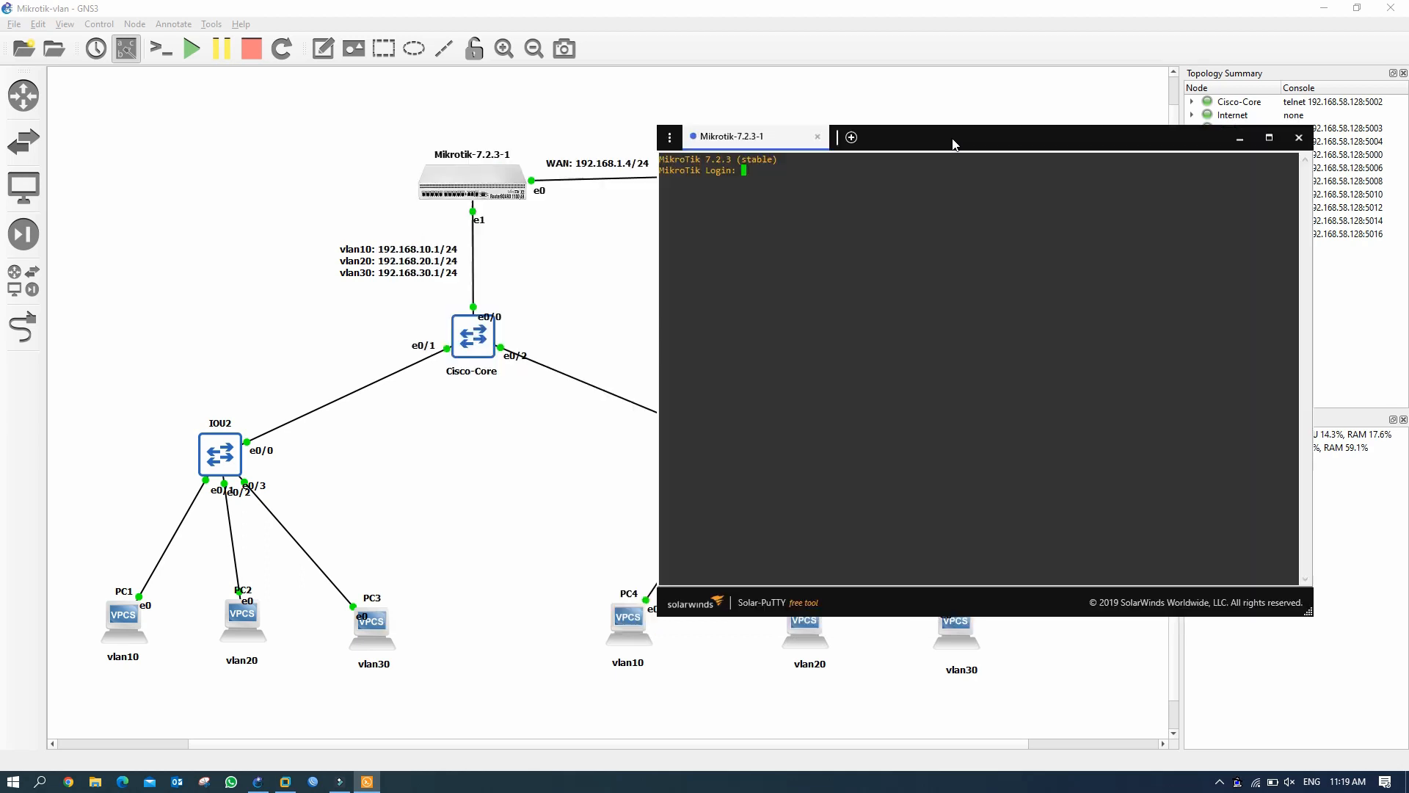
pyautogui.click(748, 174)
pyautogui.write('admin')
pyautogui.press('Return')
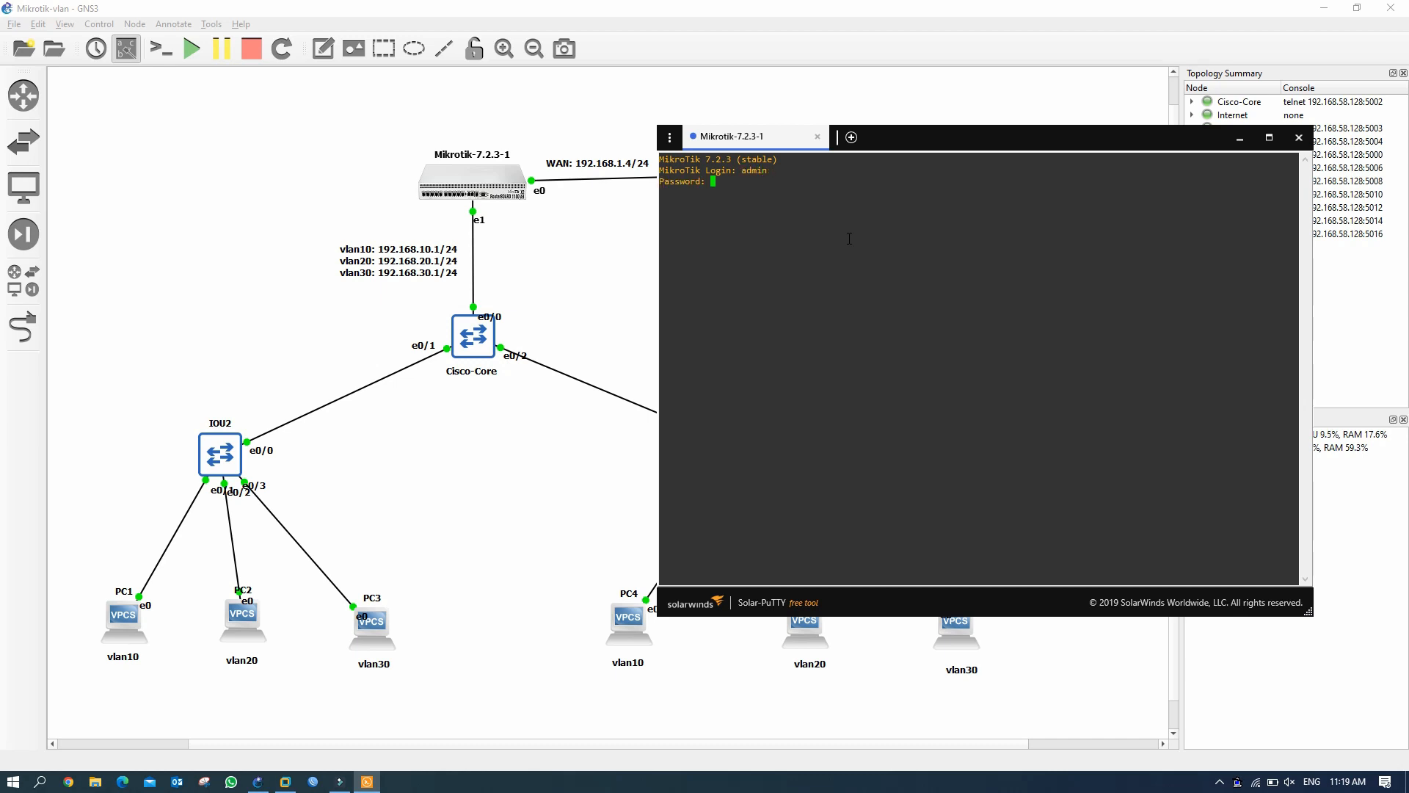
pyautogui.press('Return')
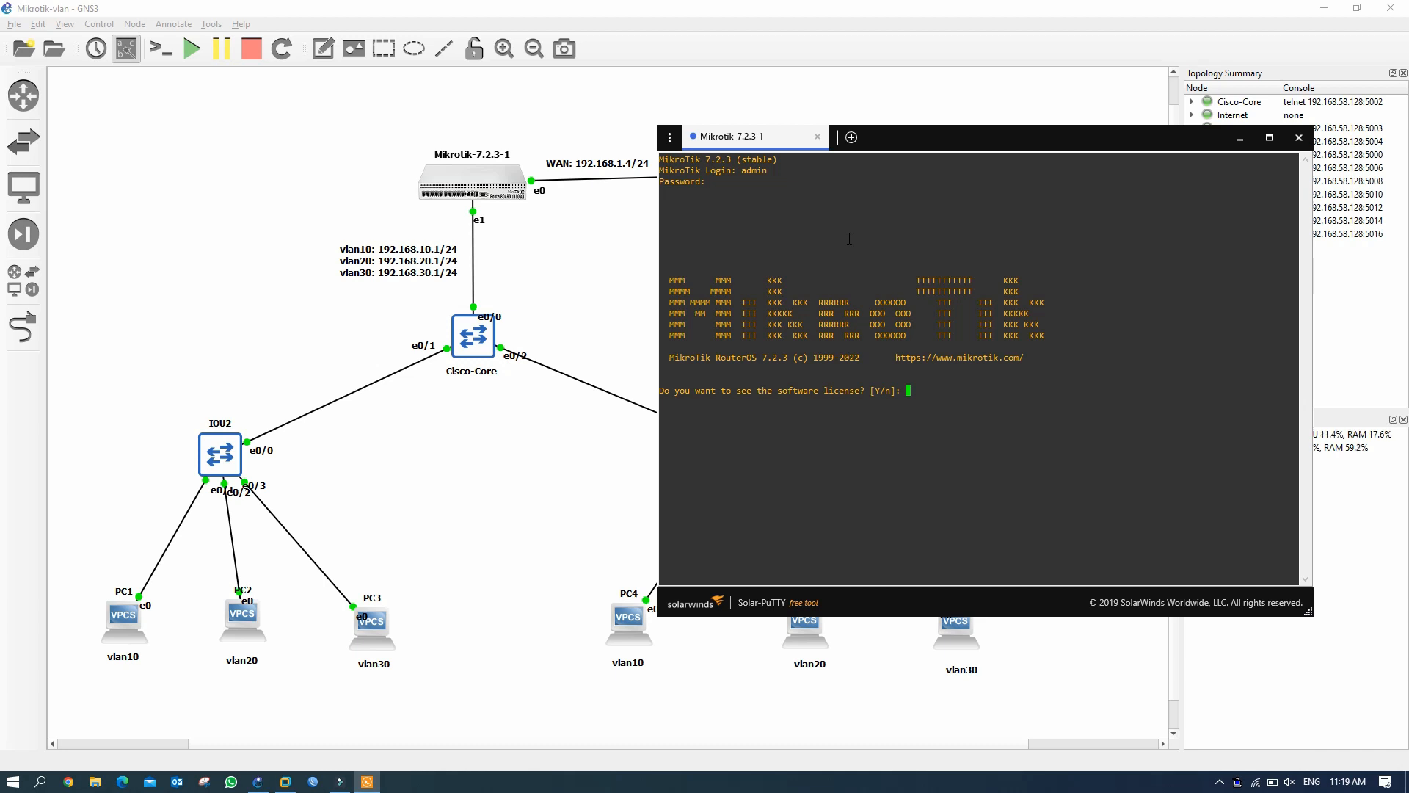
pyautogui.write('n')
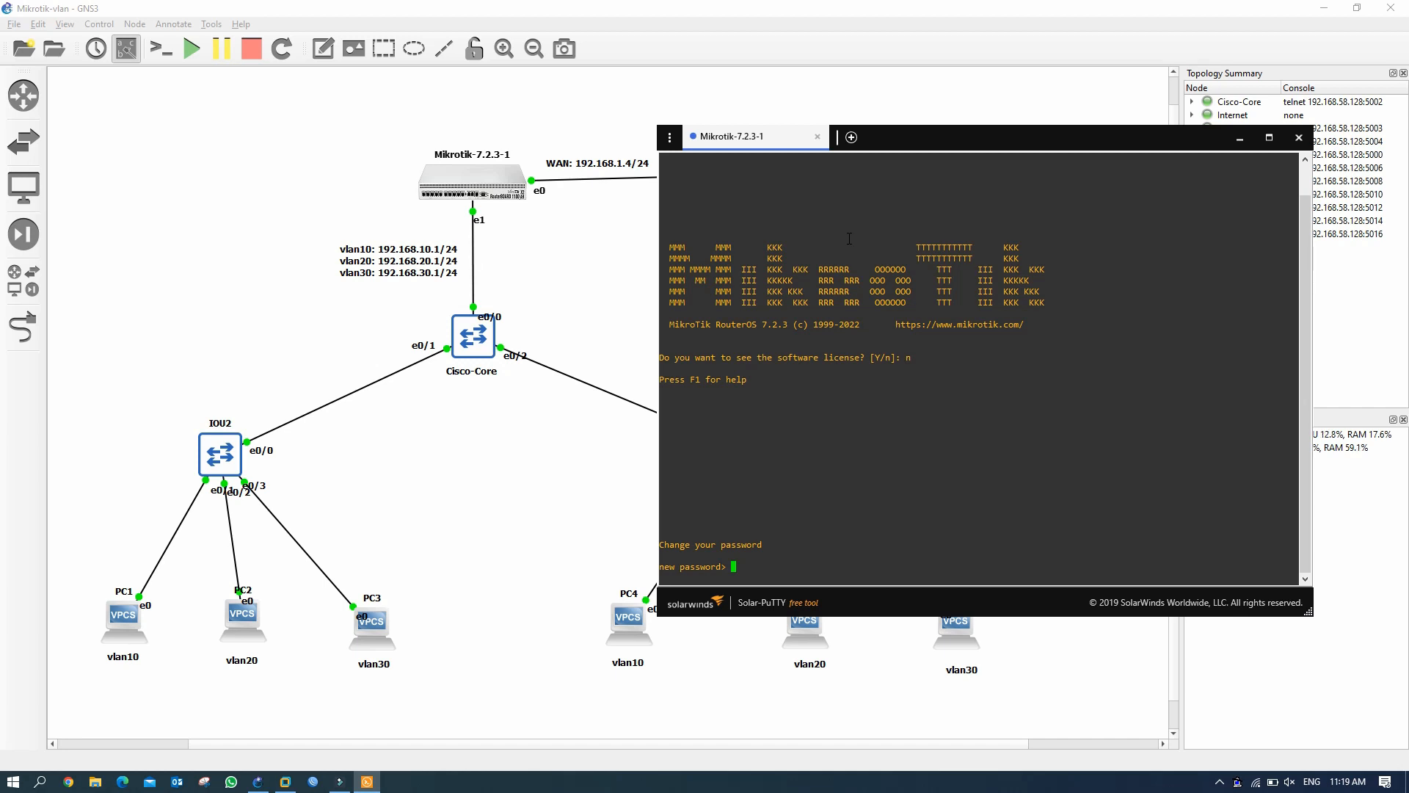
# Set and confirm a new admin password to reach the RouterOS prompt.
pyautogui.write('*****')
pyautogui.press('Return')
pyautogui.write('*****')
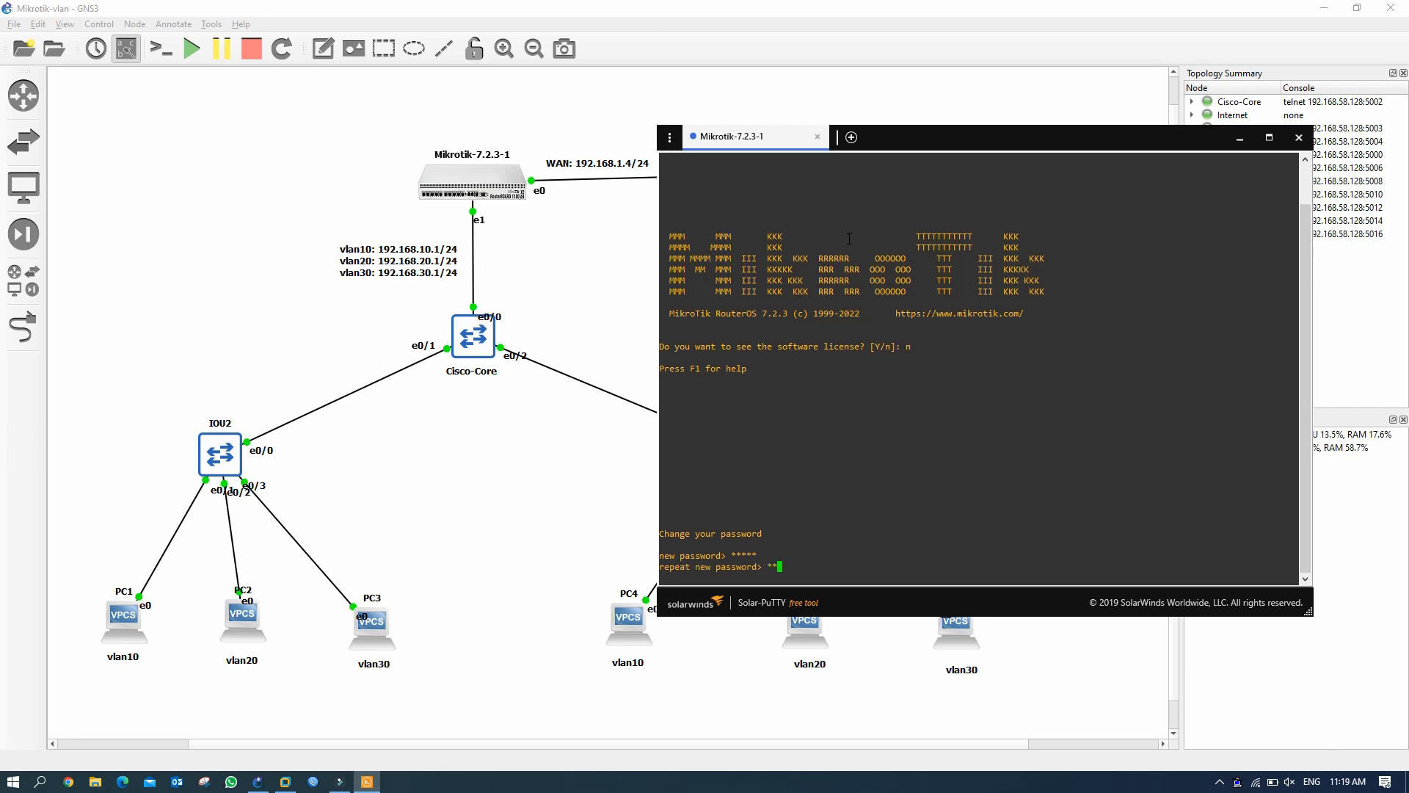
pyautogui.press('Return')
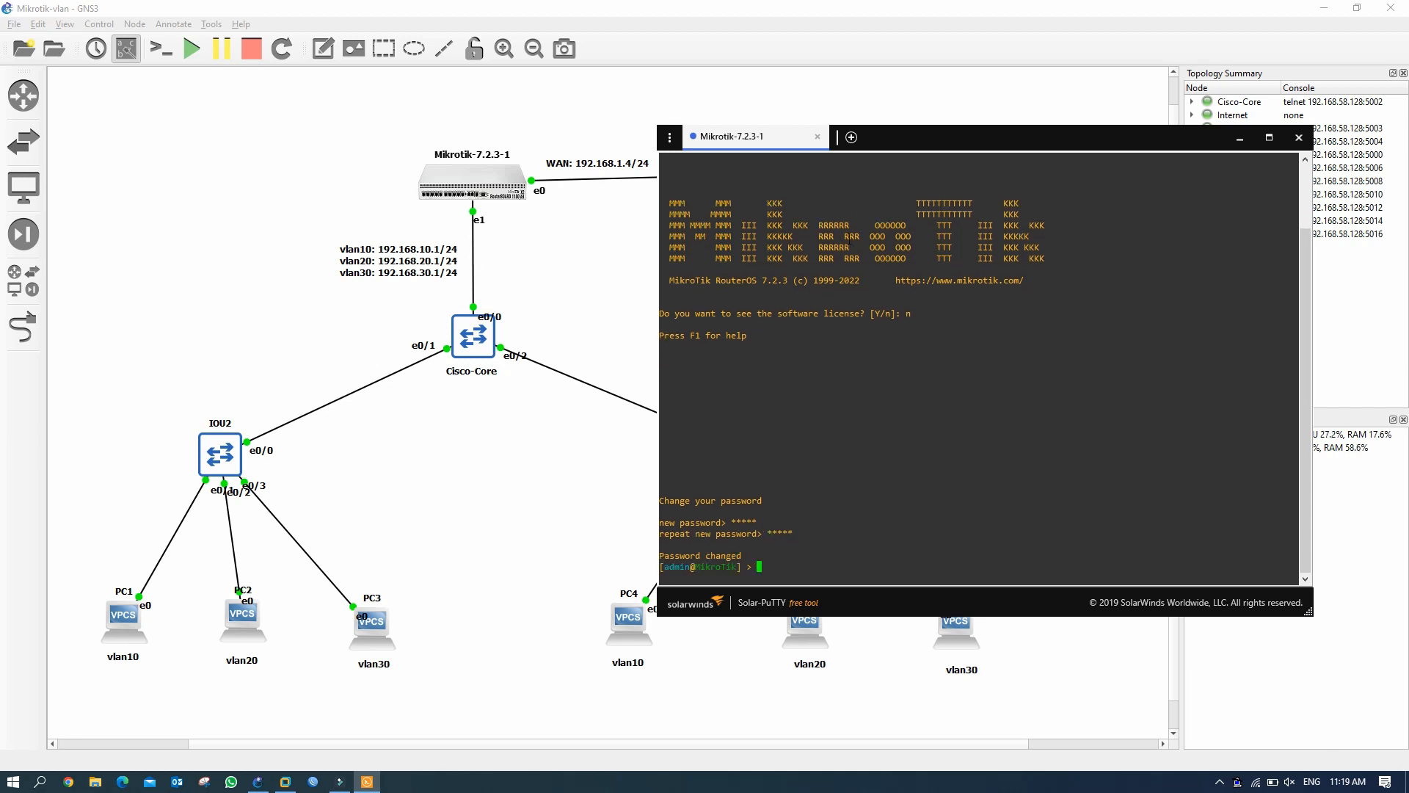
pyautogui.press('Return')
pyautogui.press('Return')
pyautogui.press('Return')
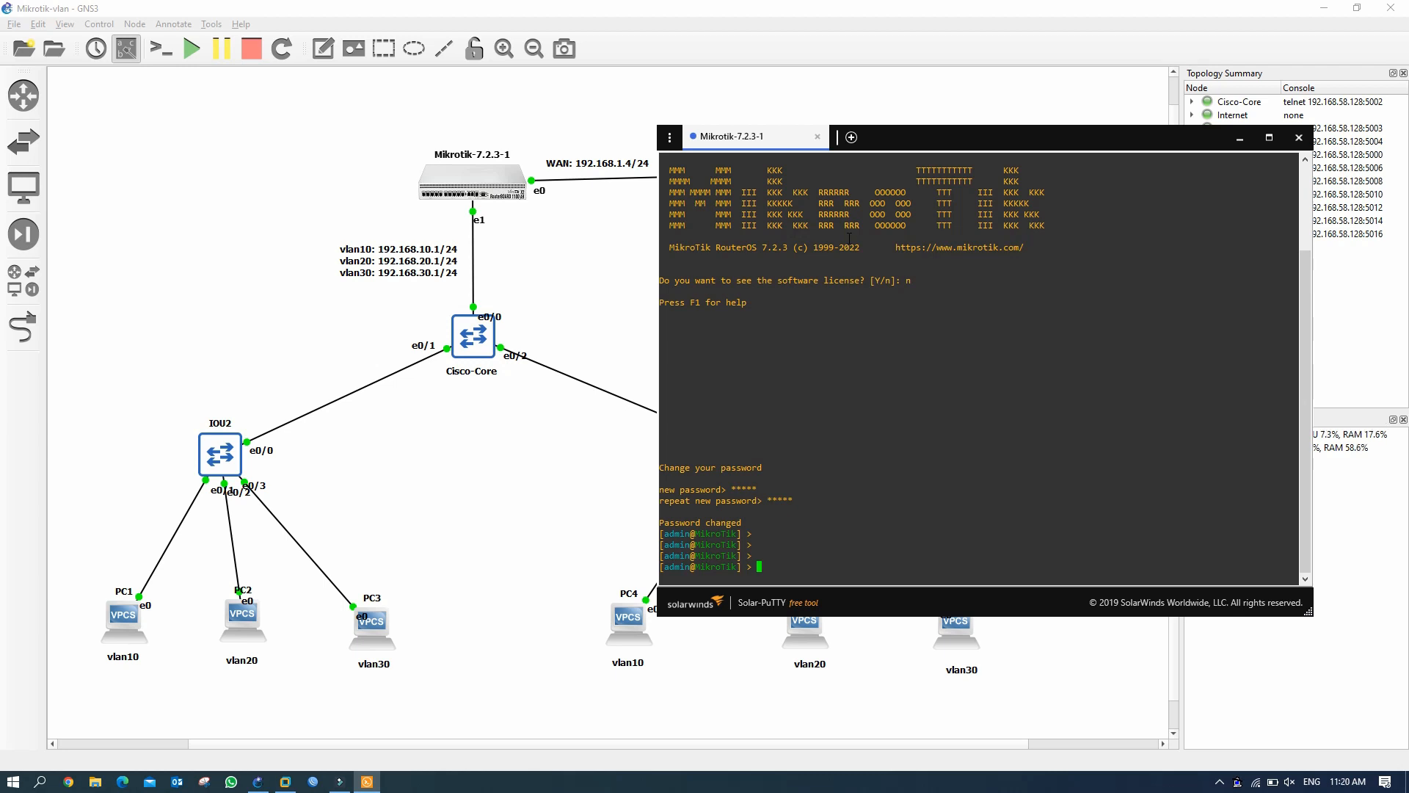
# Run ip address/print, showing only the dynamic 192.168.1.80/24 on ether1.
pyautogui.write('ip address/print')
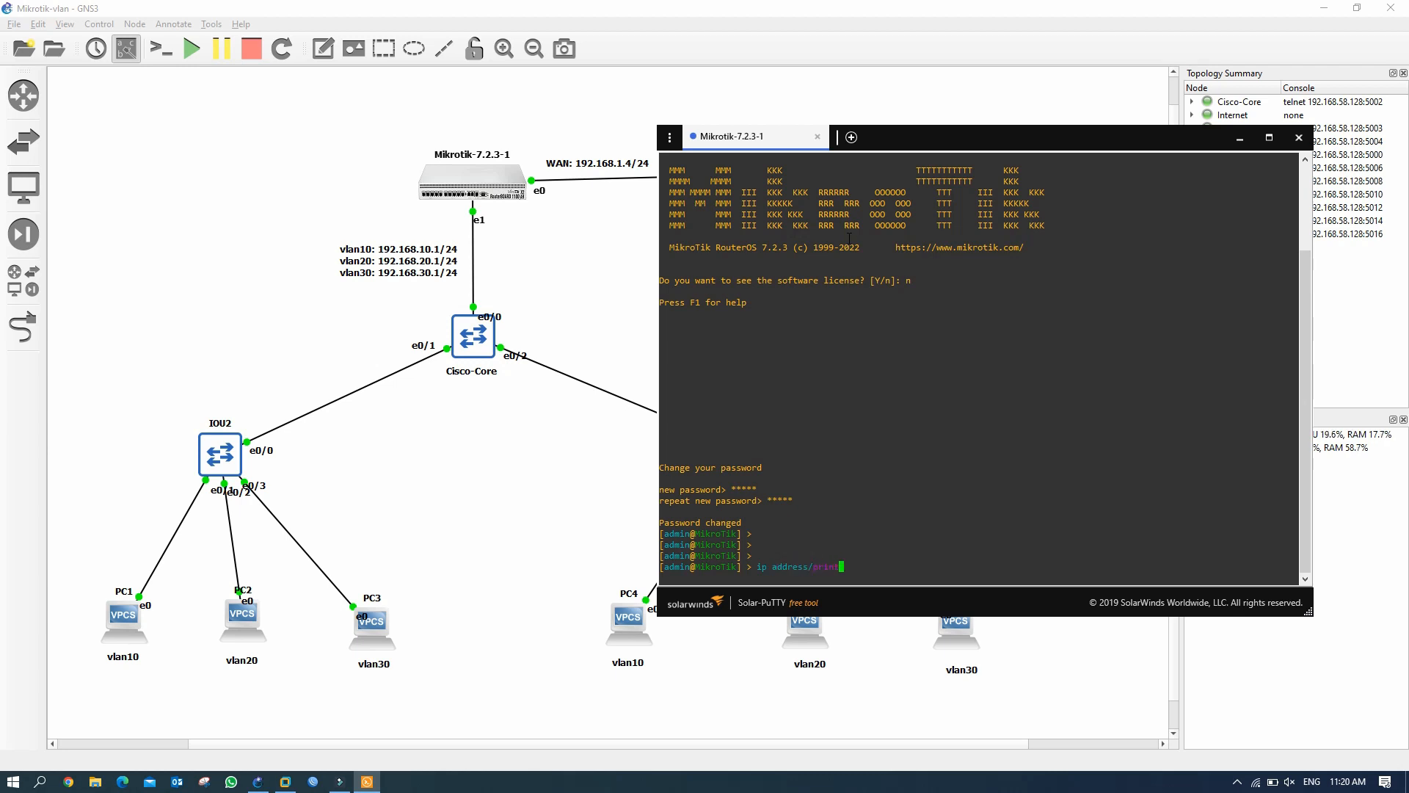
pyautogui.press('Return')
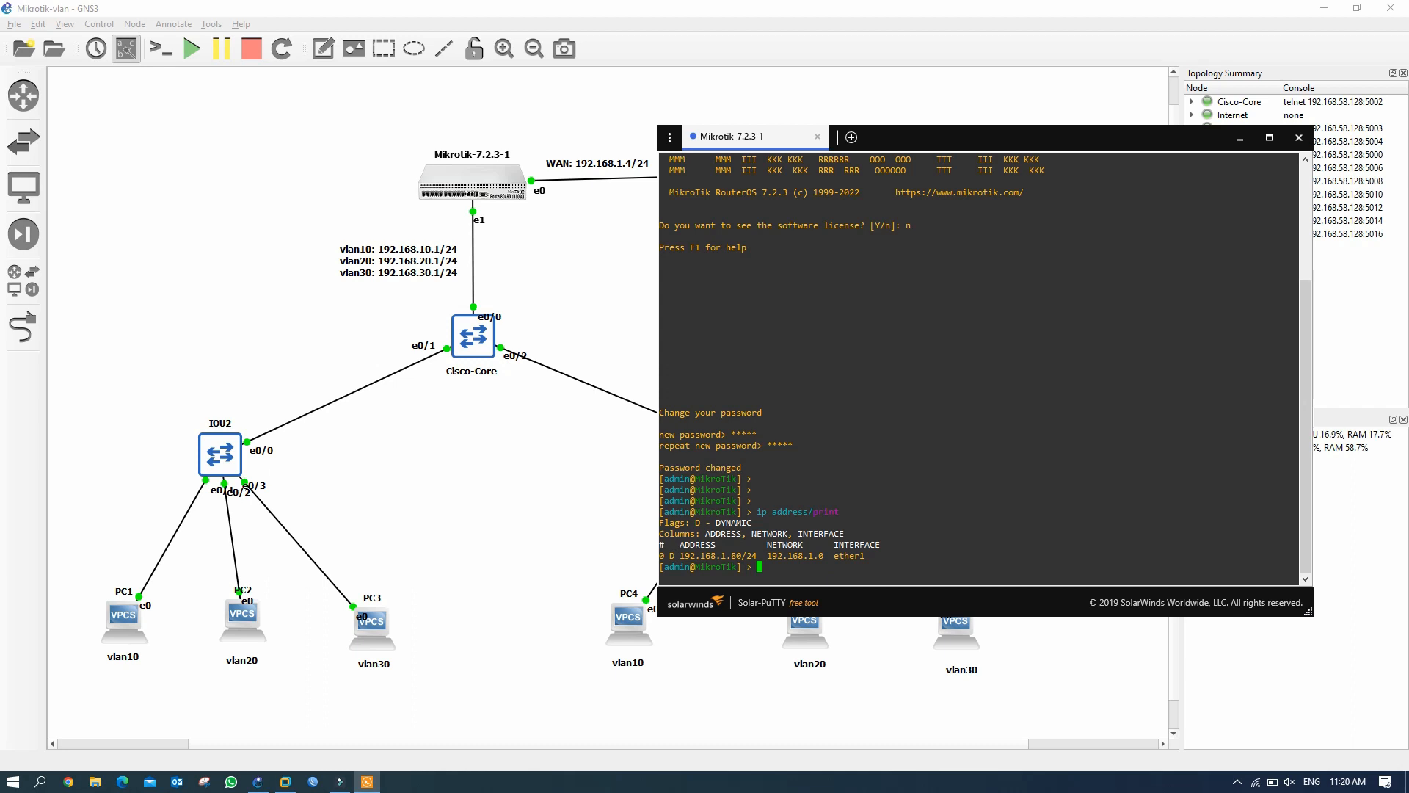
pyautogui.moveTo(666, 556); pyautogui.dragTo(757, 555)
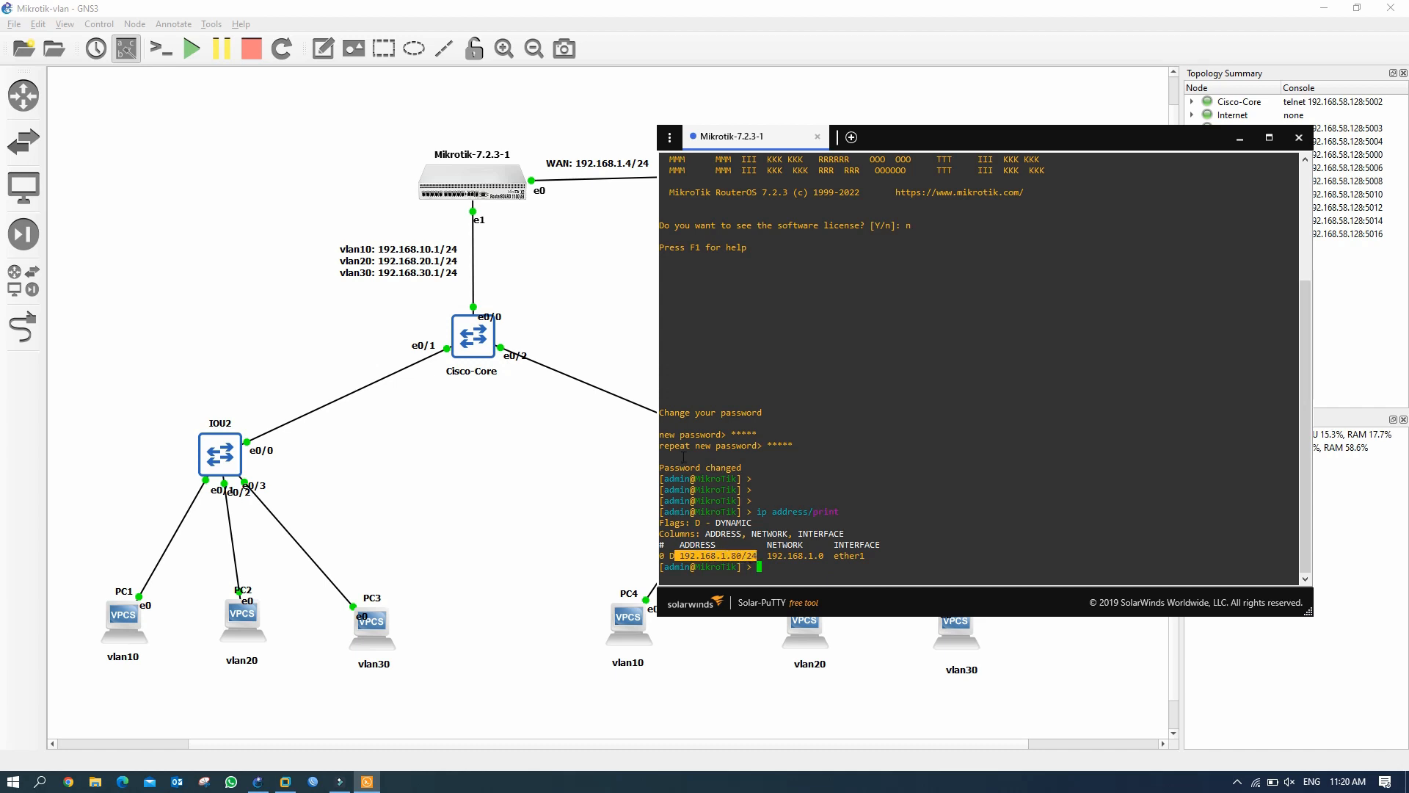
pyautogui.moveTo(966, 132); pyautogui.dragTo(980, 232)
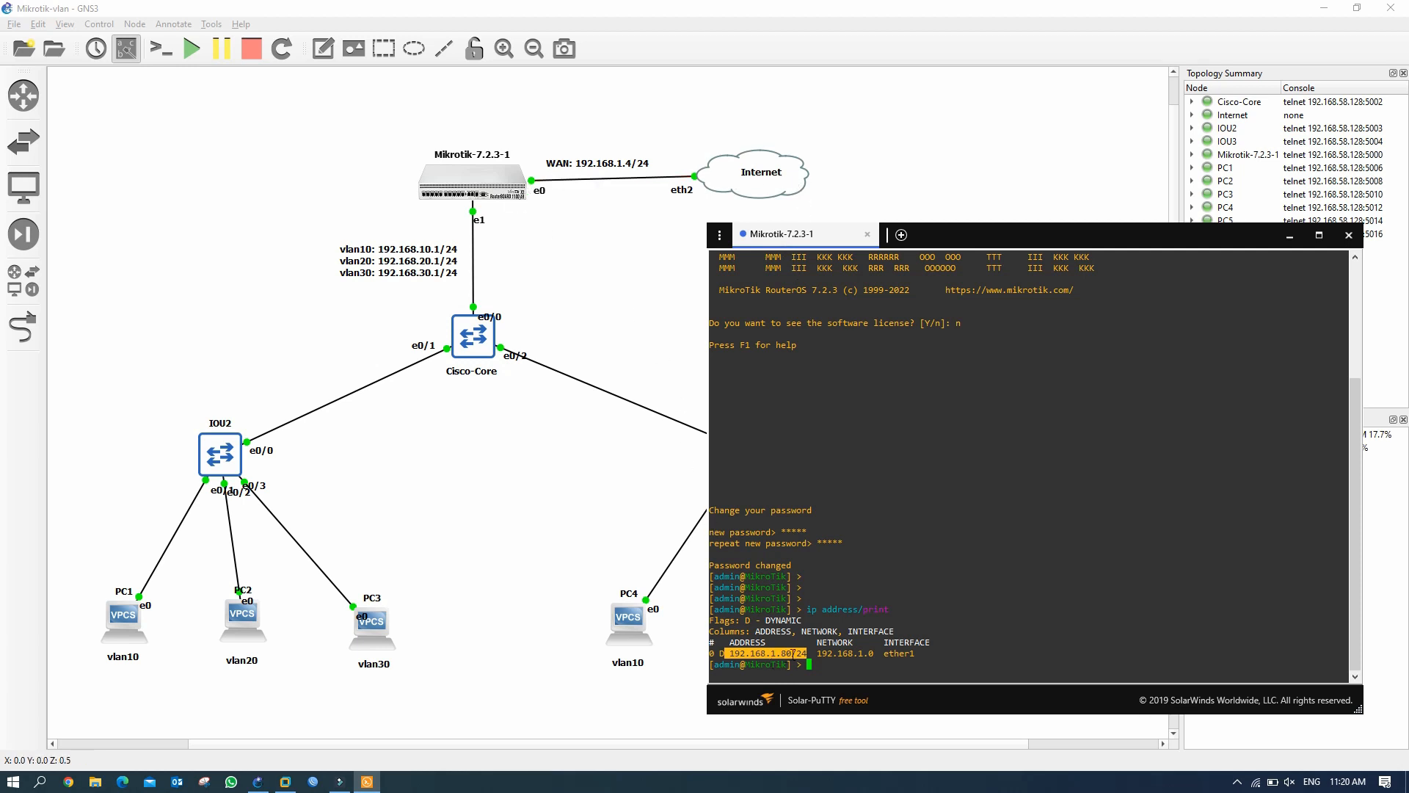
pyautogui.click(793, 652)
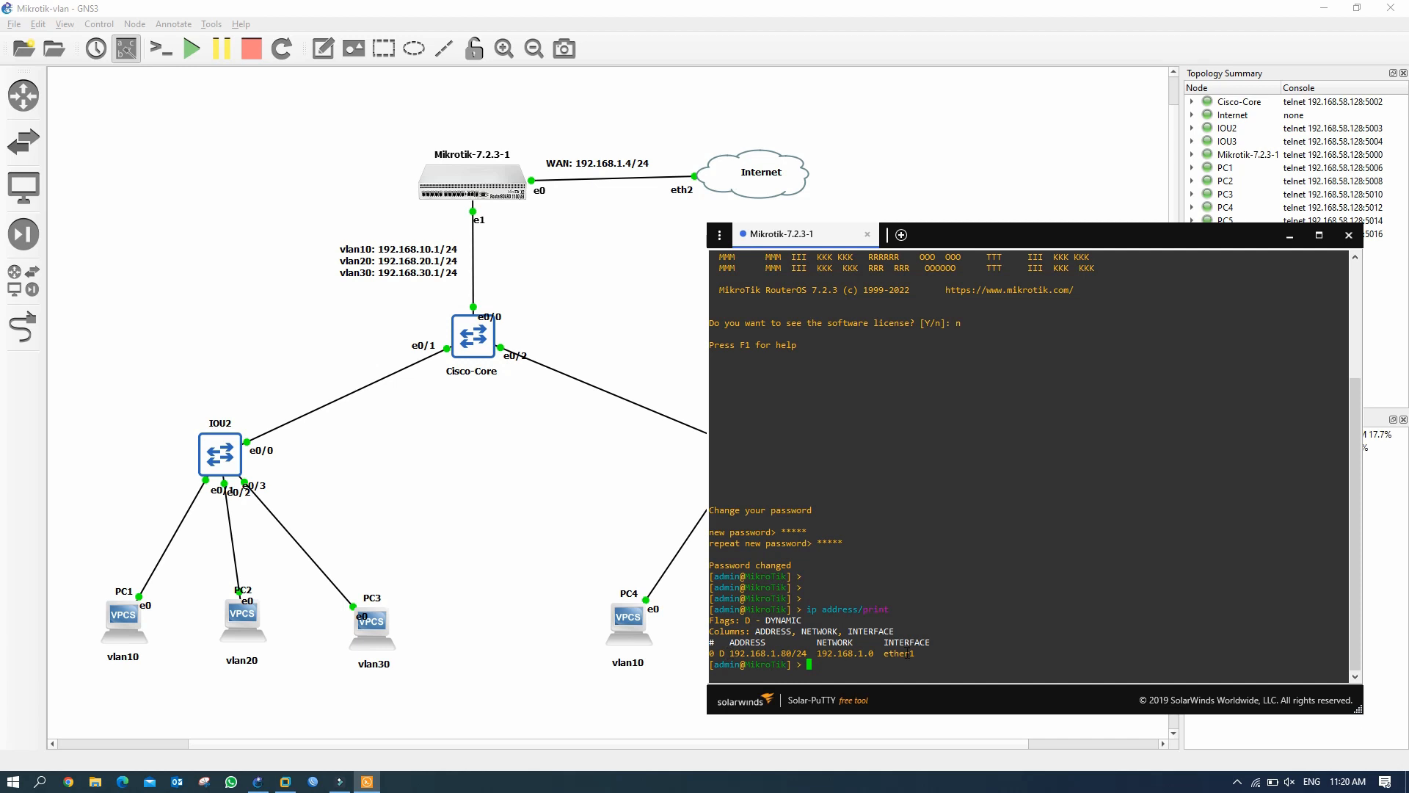
pyautogui.moveTo(1084, 232); pyautogui.dragTo(1087, 224)
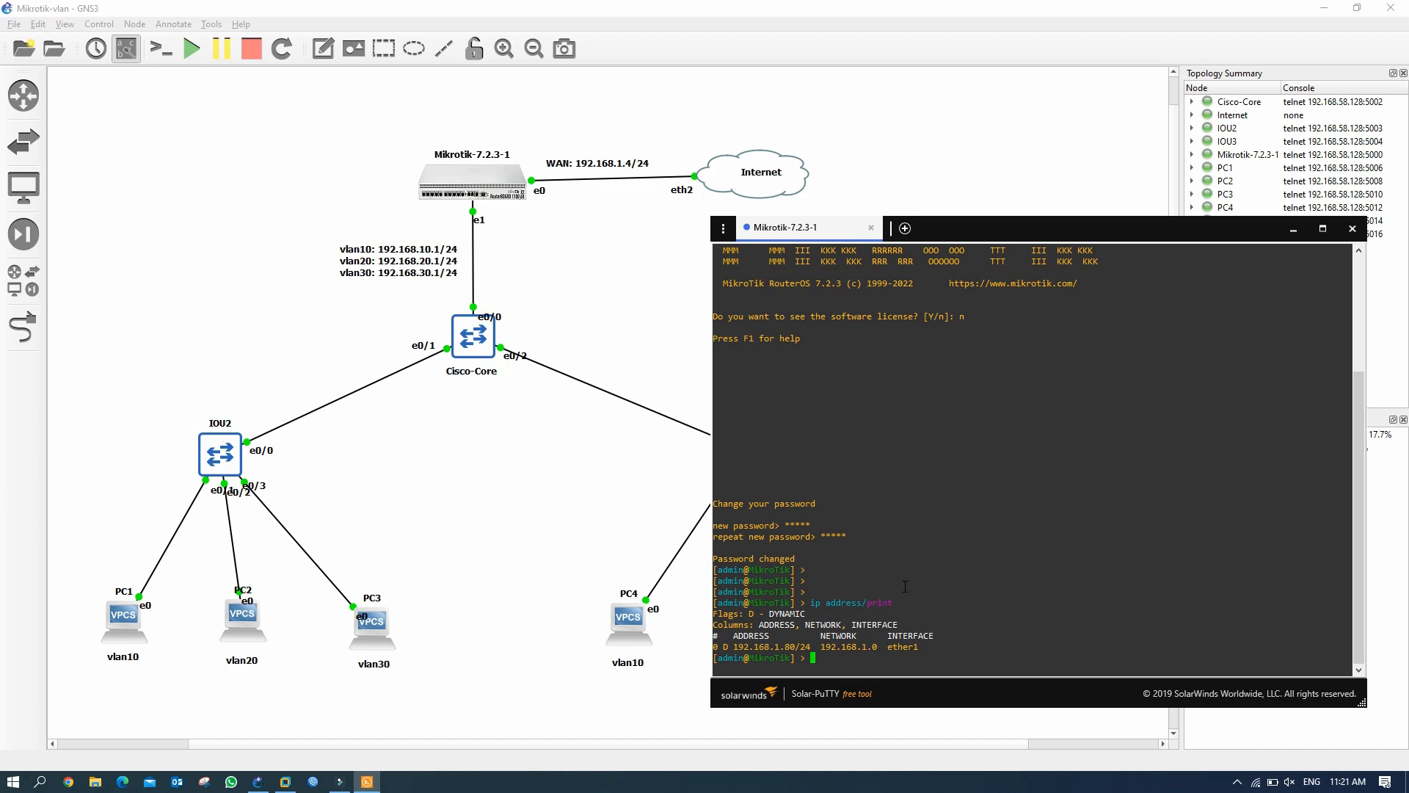
# Type ip address/add address=192.168.1.4/24 and list its accepted arguments with ?
pyautogui.write('ip address/add add')
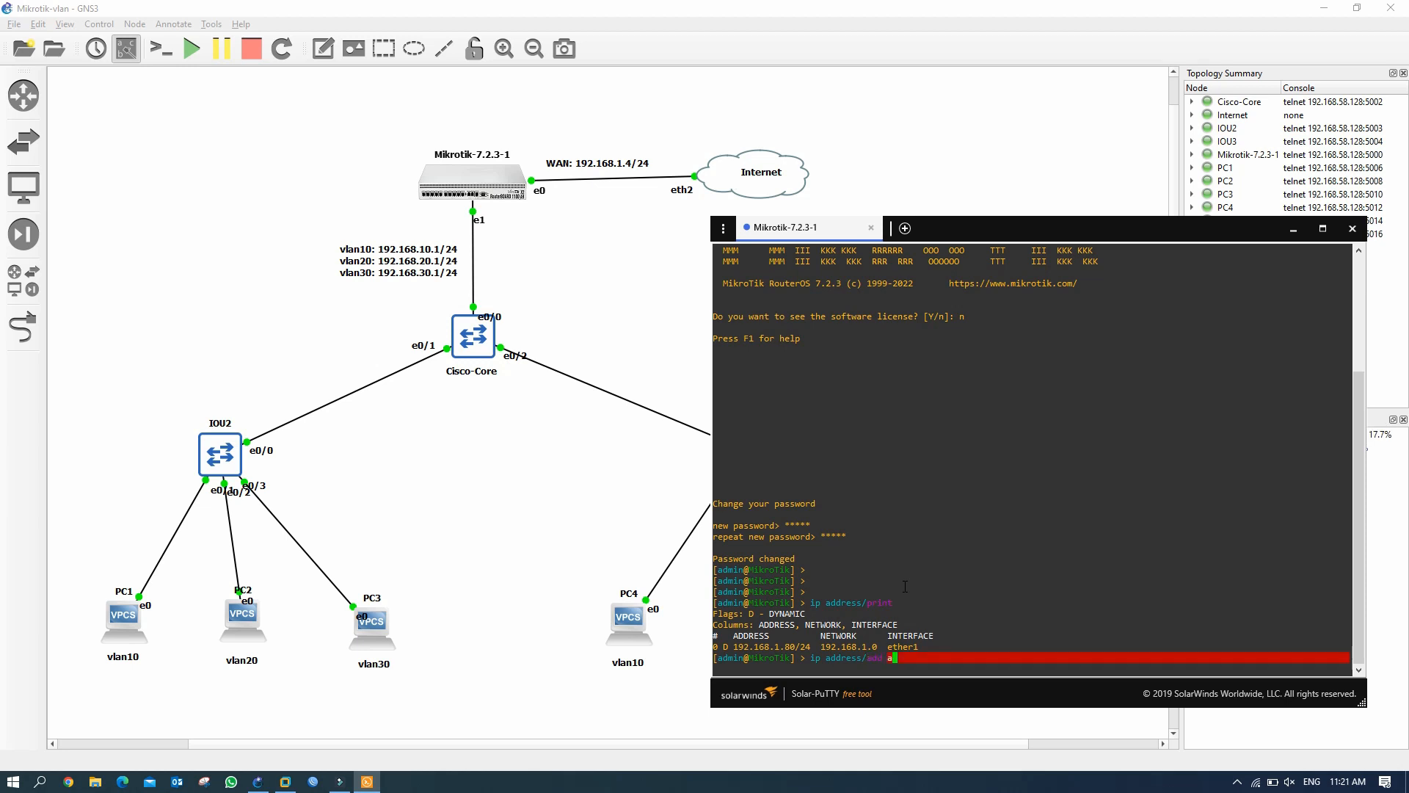
pyautogui.write('re')
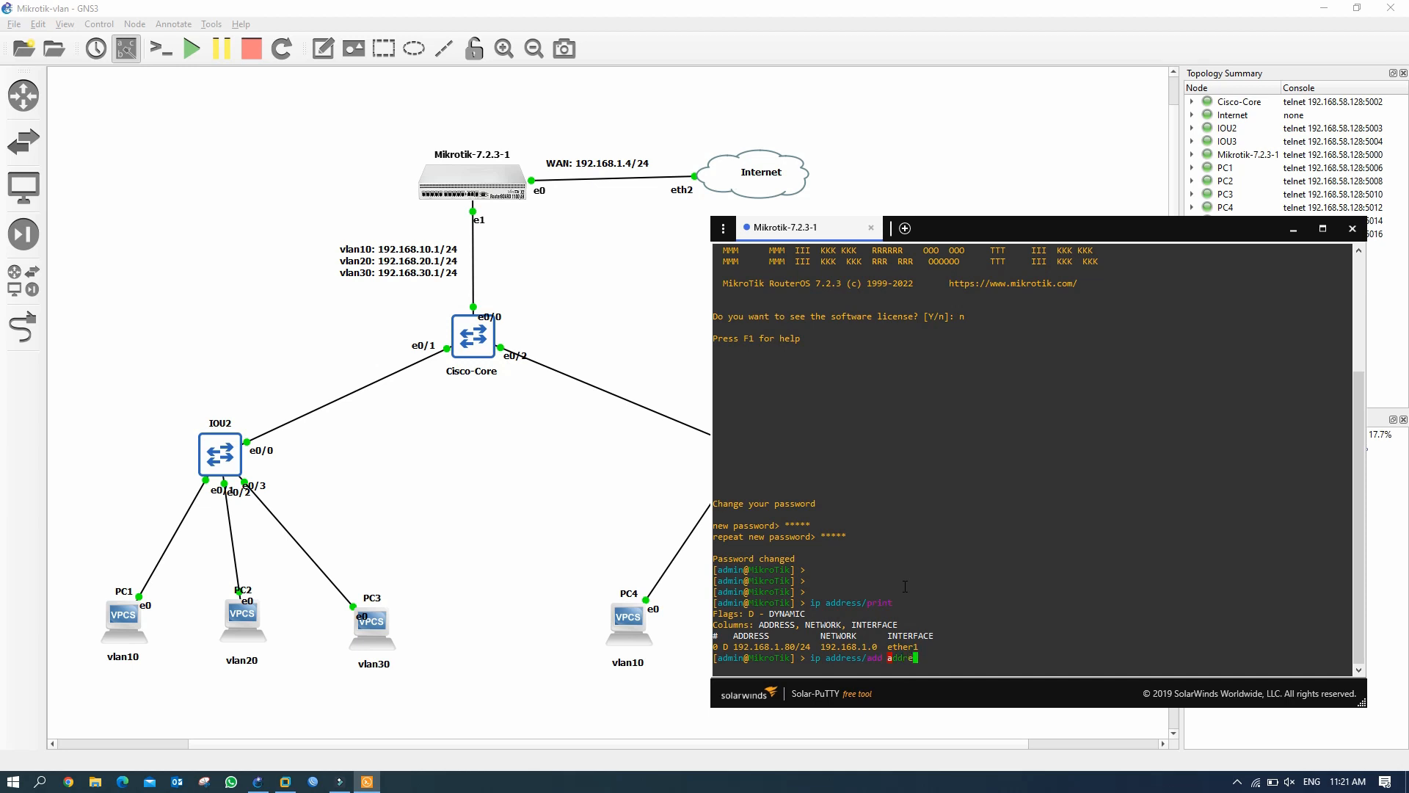
pyautogui.write('ss=192.168.1.4/24')
pyautogui.press('?')
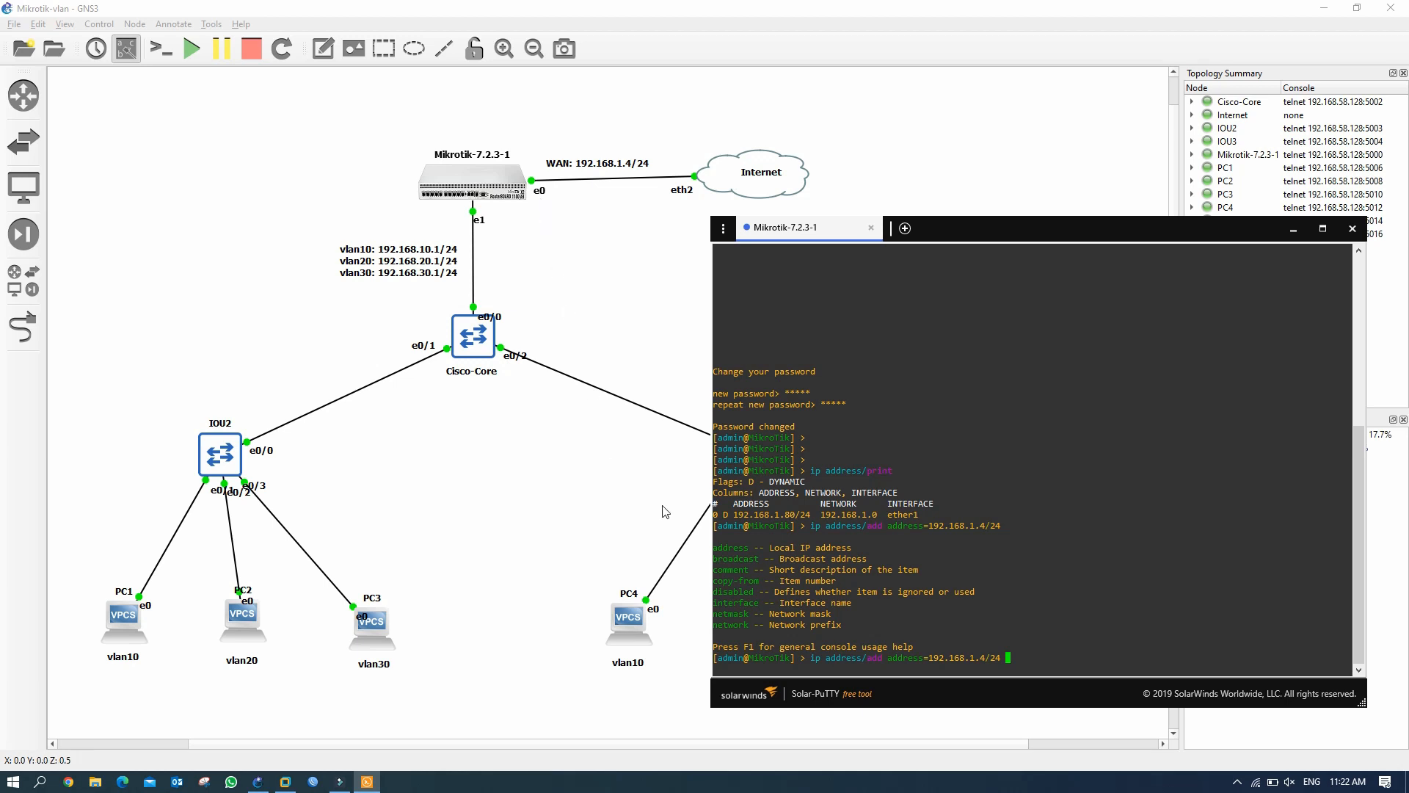
# Finish the command with interface=ether1 to add 192.168.1.4/24 on ether1.
pyautogui.click(1009, 657)
pyautogui.write('inte')
pyautogui.press('Tab')
pyautogui.write('ether1')
pyautogui.press('Return')
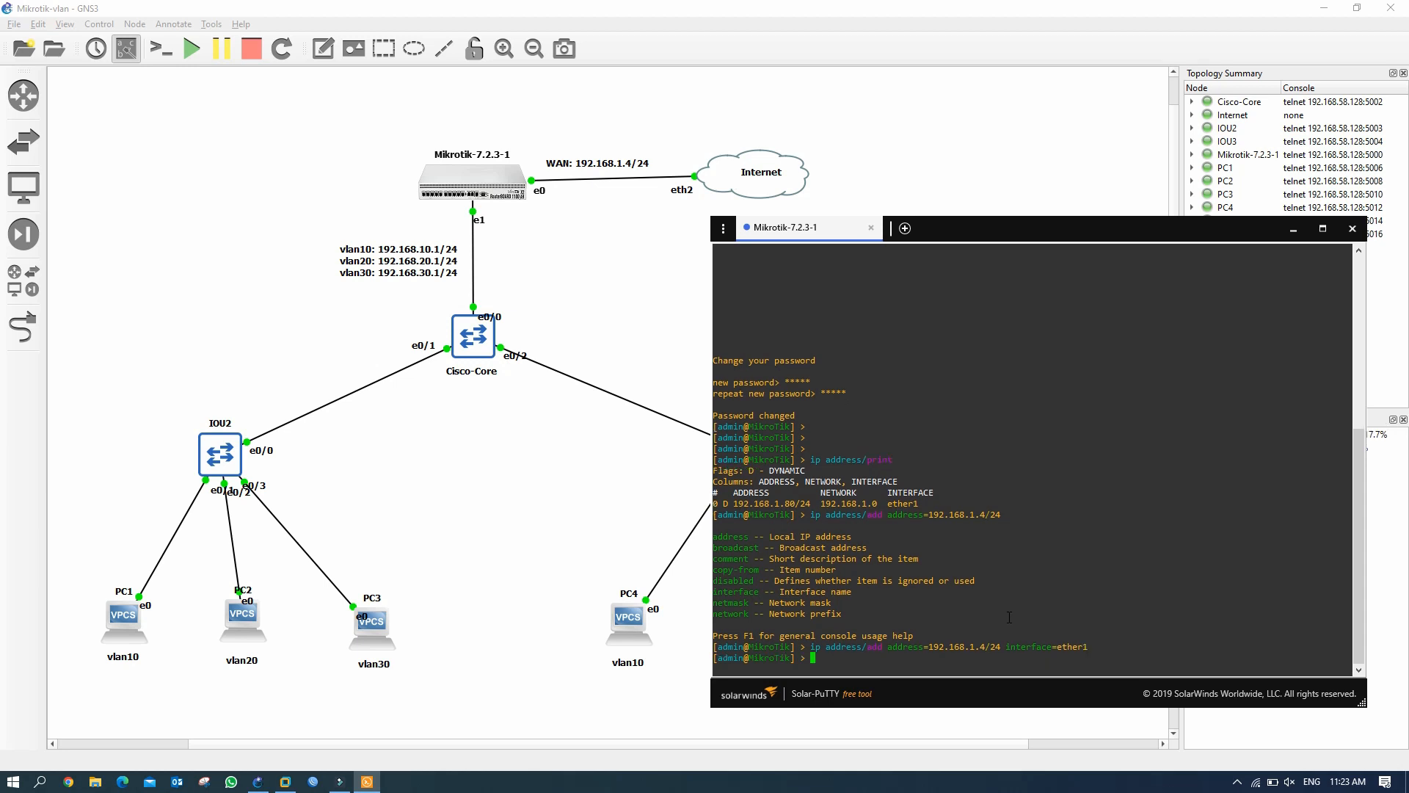
# Run ip address/print and highlight the new 192.168.1.4/24 entry.
pyautogui.write('ip address/print')
pyautogui.press('Return')
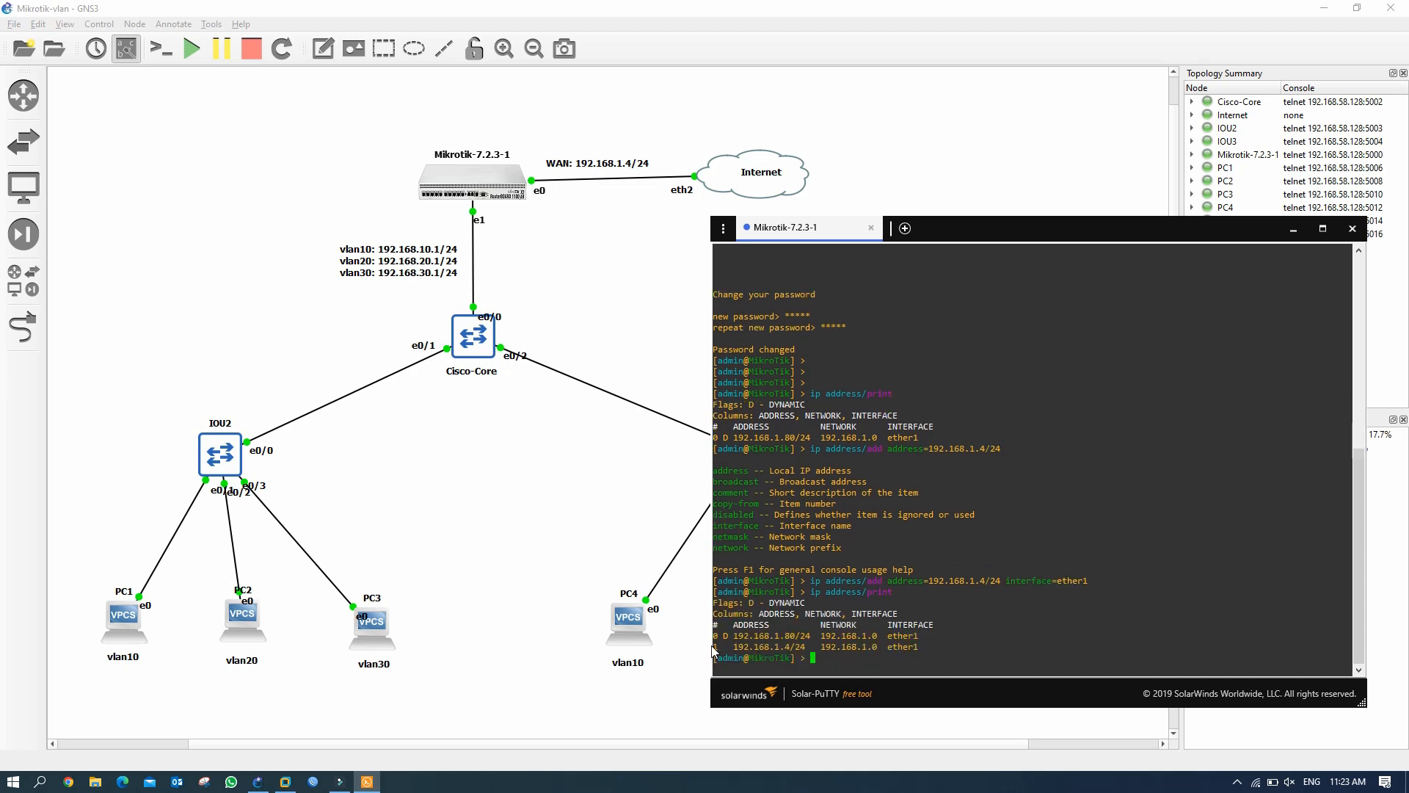
pyautogui.moveTo(713, 647); pyautogui.dragTo(921, 647)
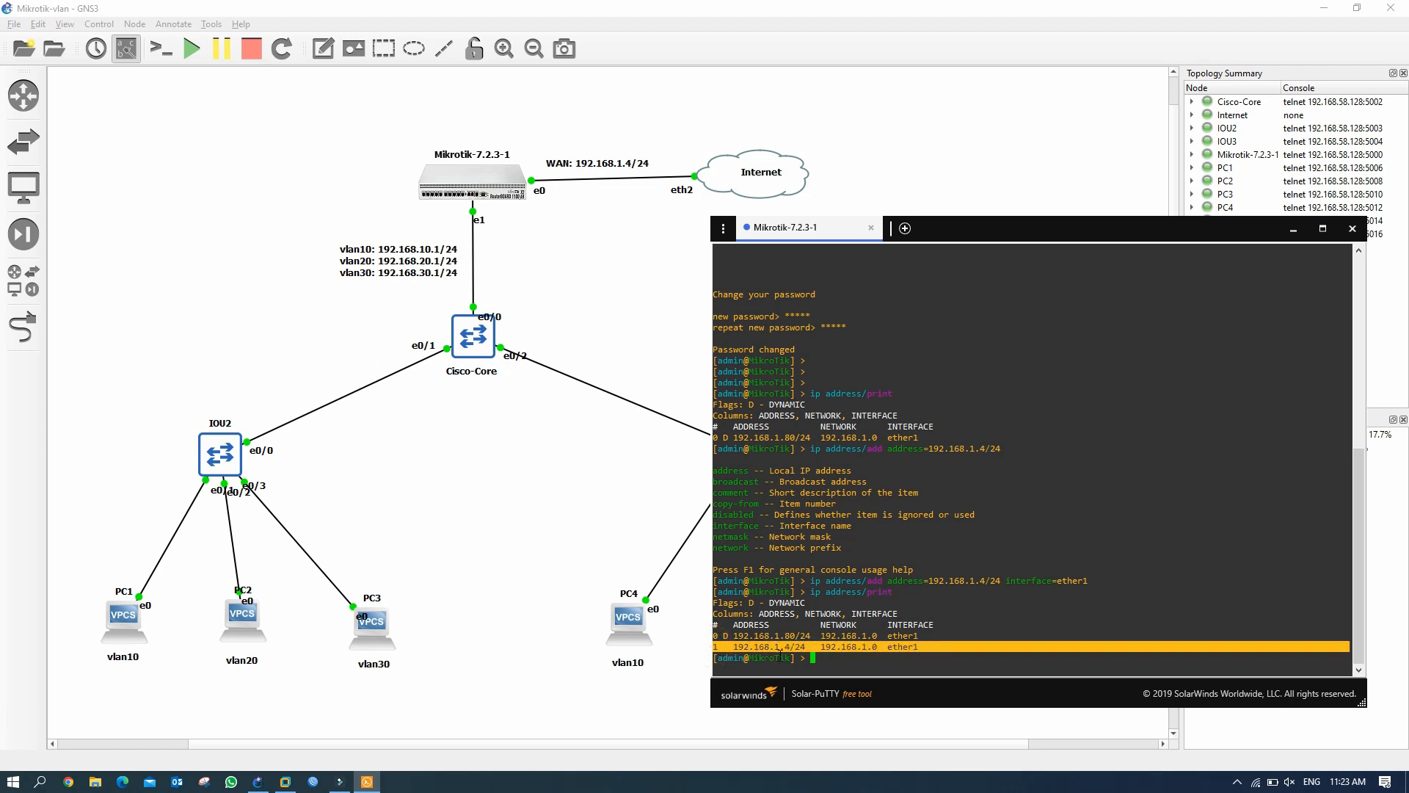
pyautogui.click(779, 650)
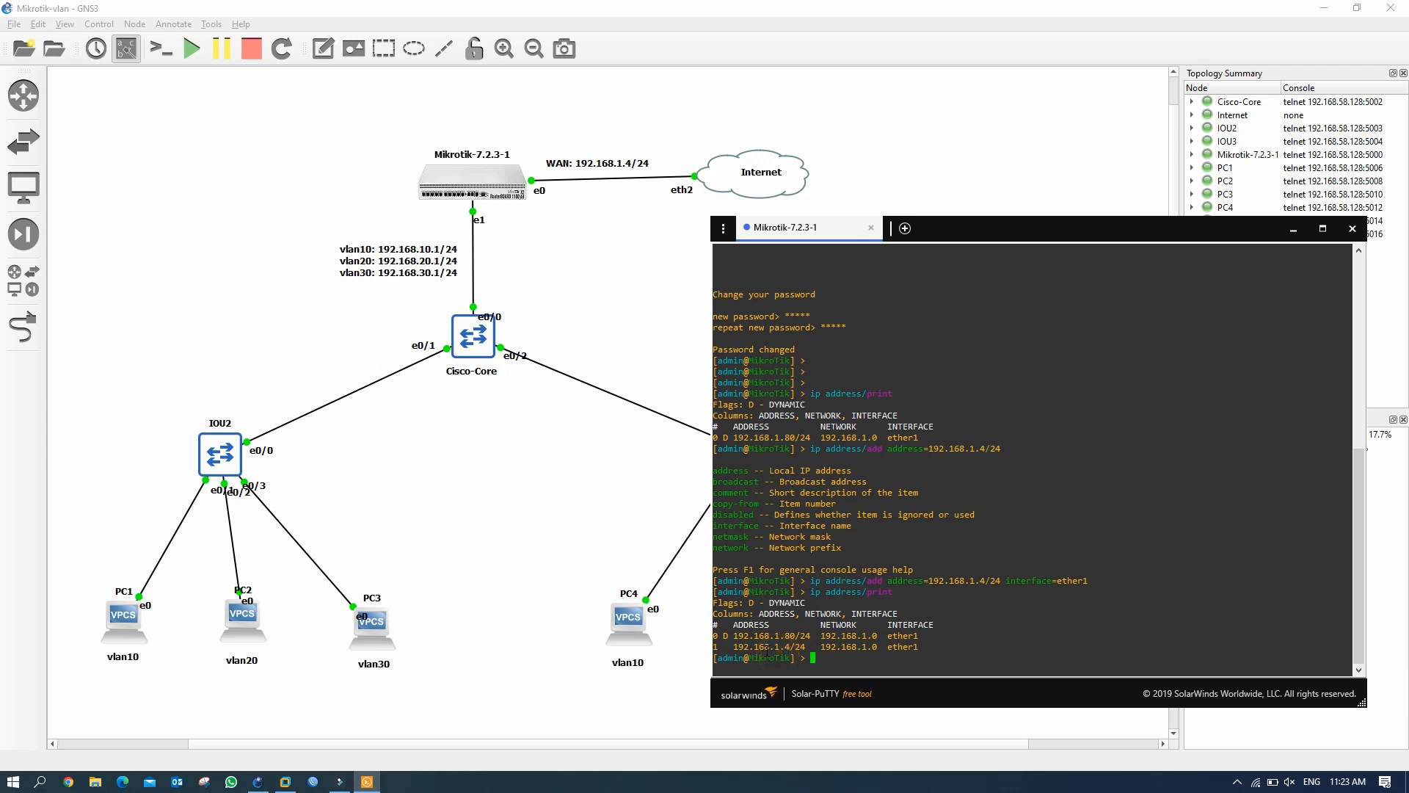
pyautogui.moveTo(764, 646); pyautogui.dragTo(804, 646)
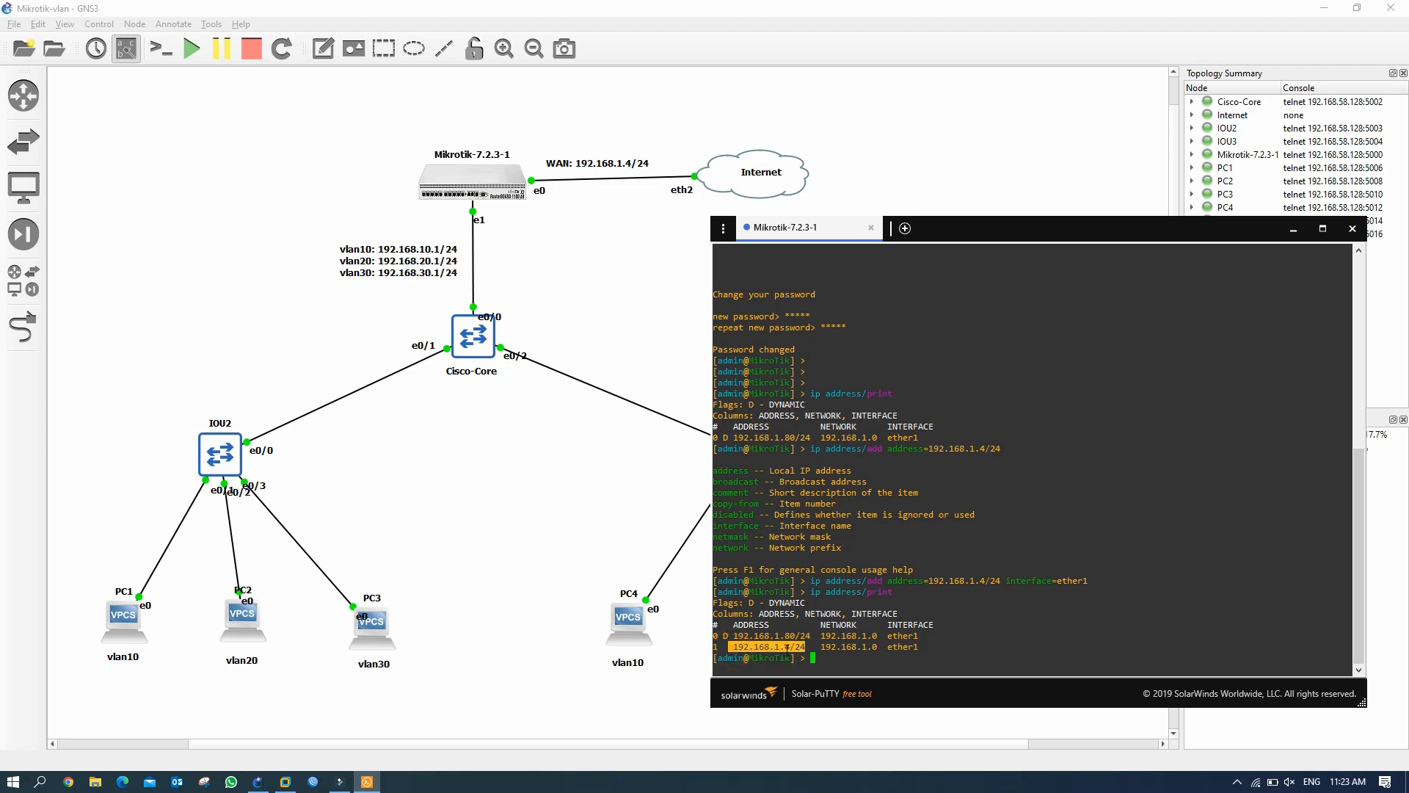
pyautogui.click(826, 659)
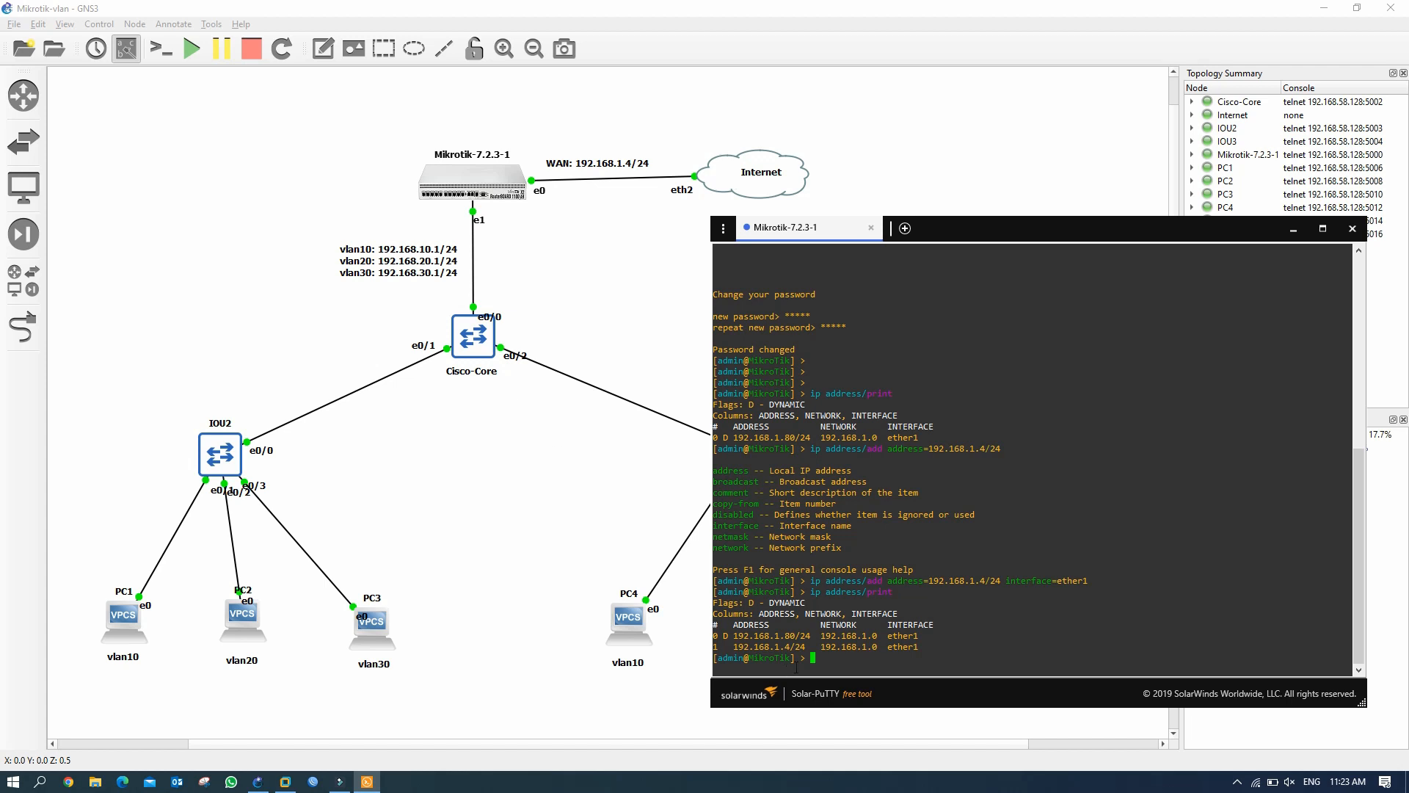
pyautogui.moveTo(729, 647); pyautogui.dragTo(798, 647)
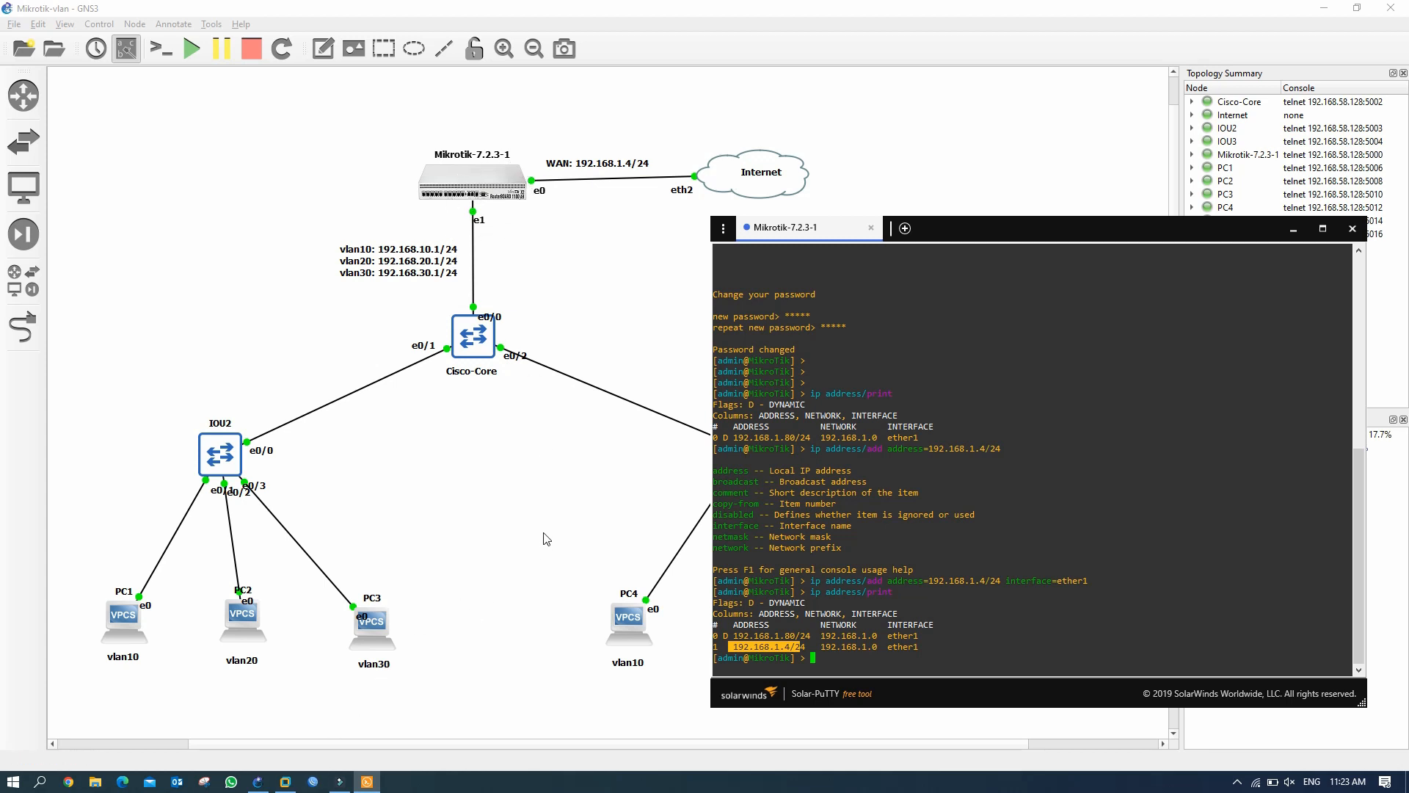
pyautogui.press('super+r')
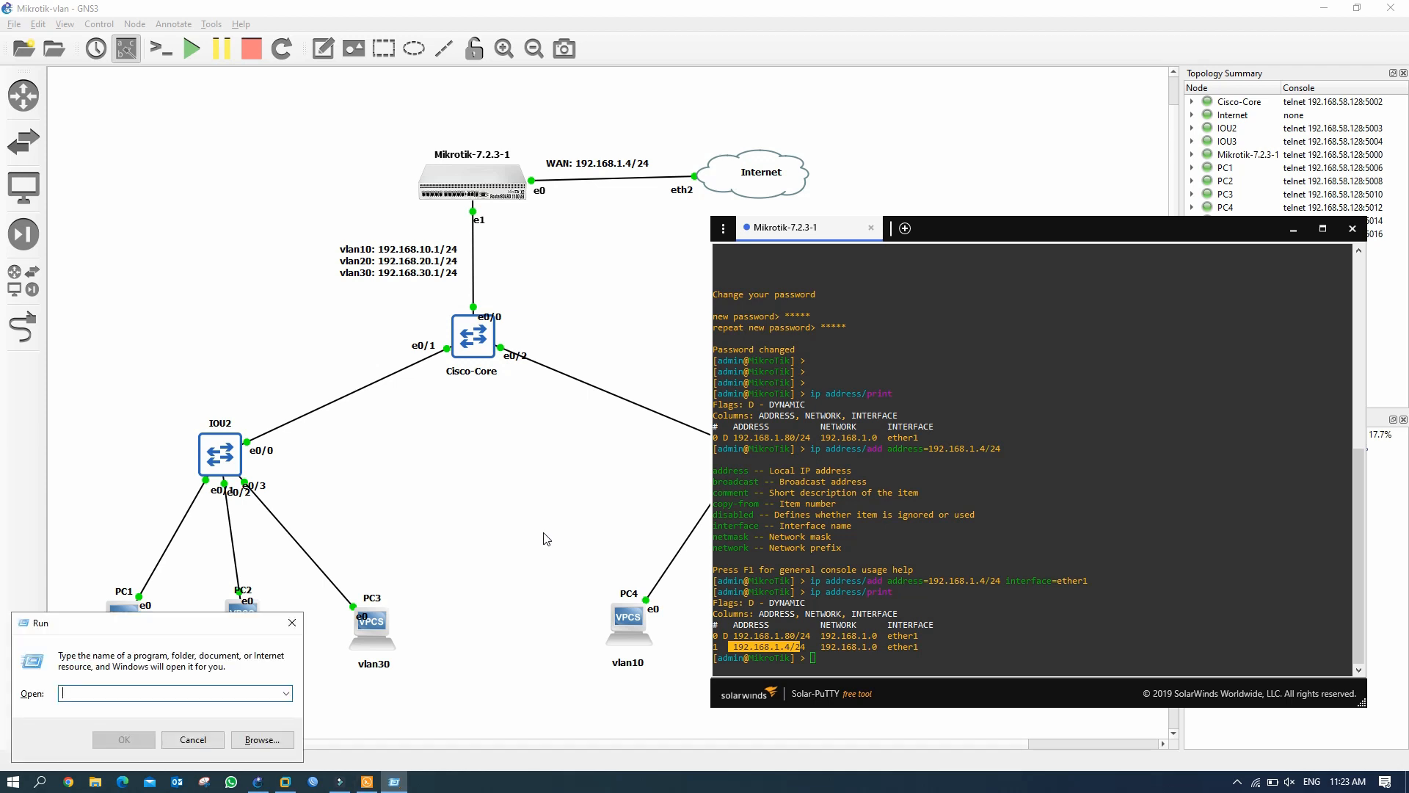
pyautogui.write('cmd')
pyautogui.press('Return')
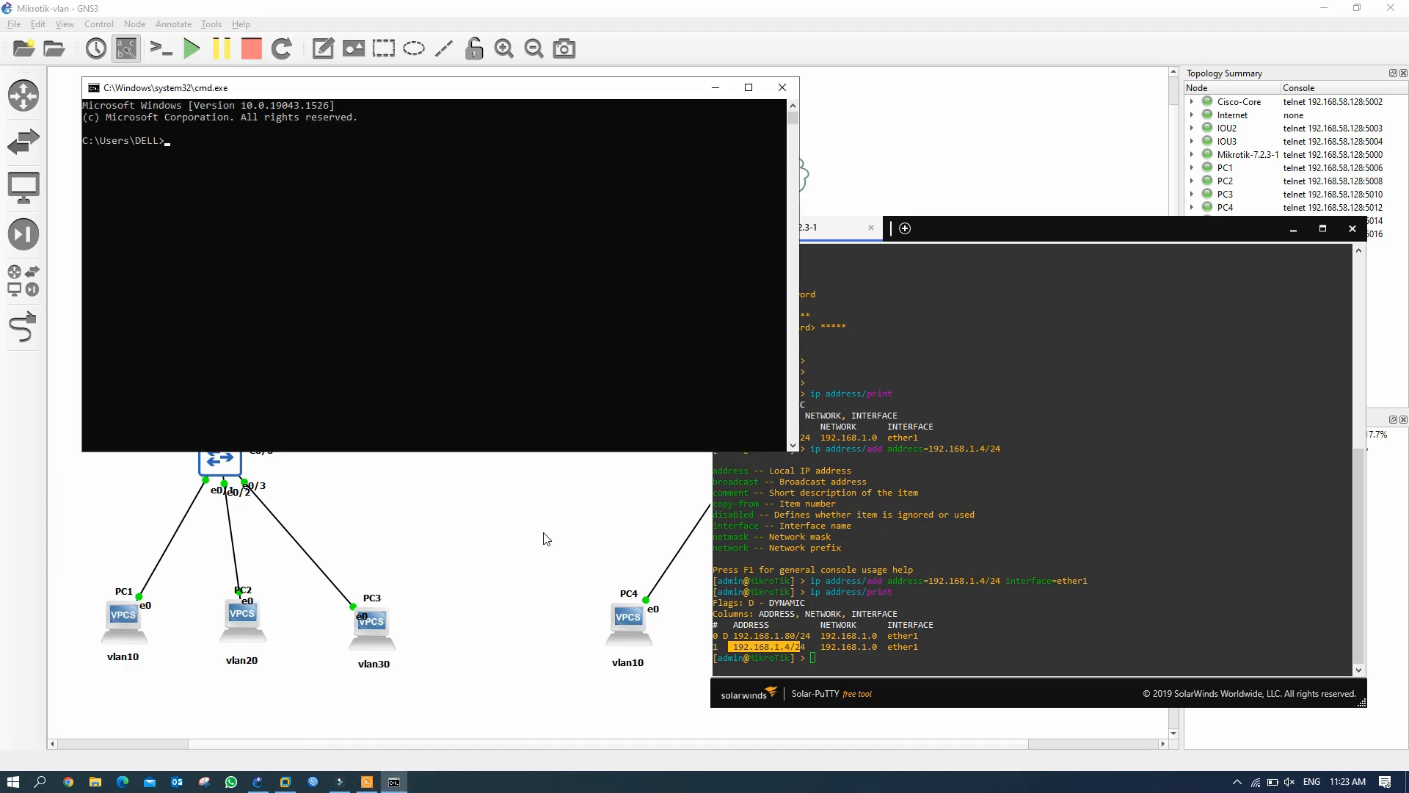
pyautogui.write('ping 192.168.1.4')
pyautogui.press('Return')
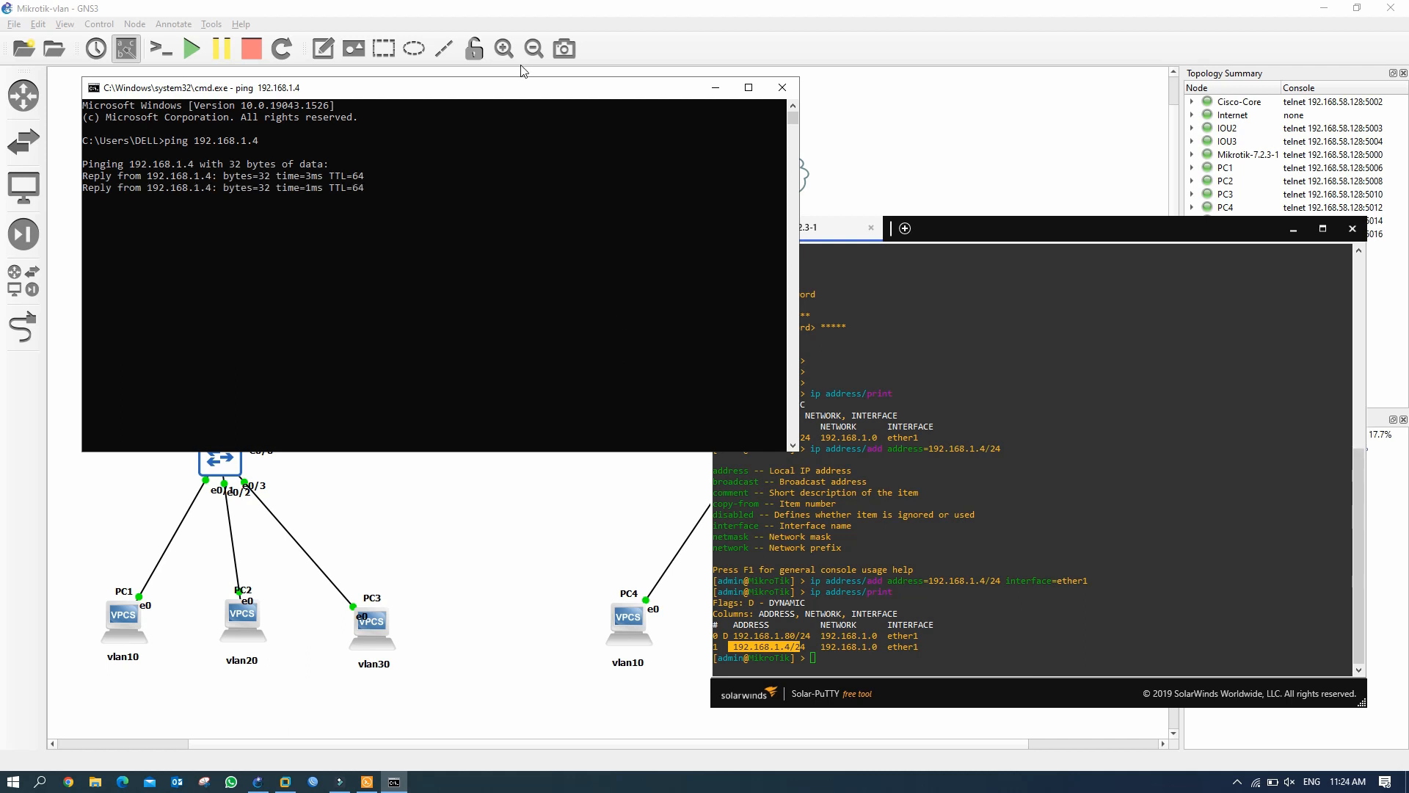
pyautogui.moveTo(520, 86); pyautogui.dragTo(662, 214)
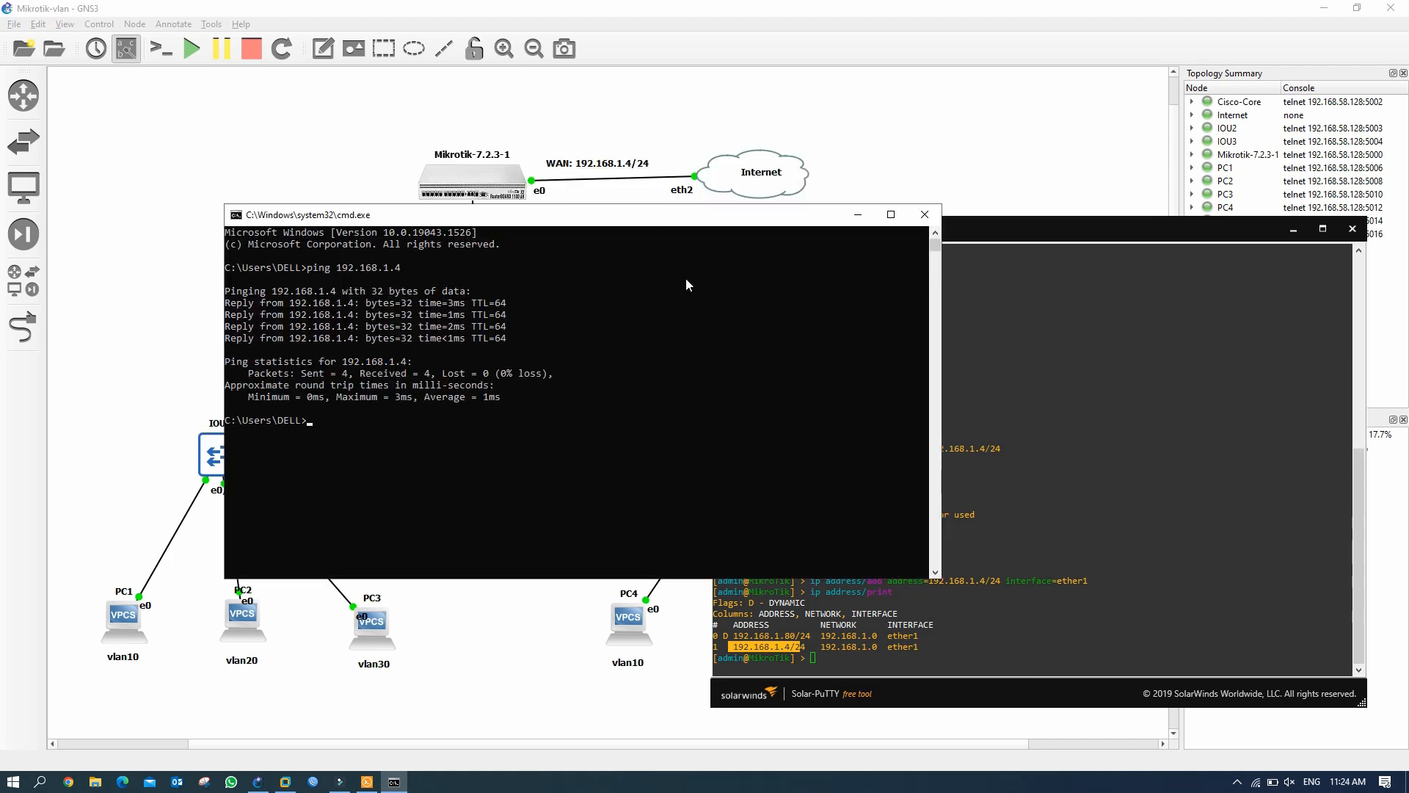
pyautogui.click(924, 214)
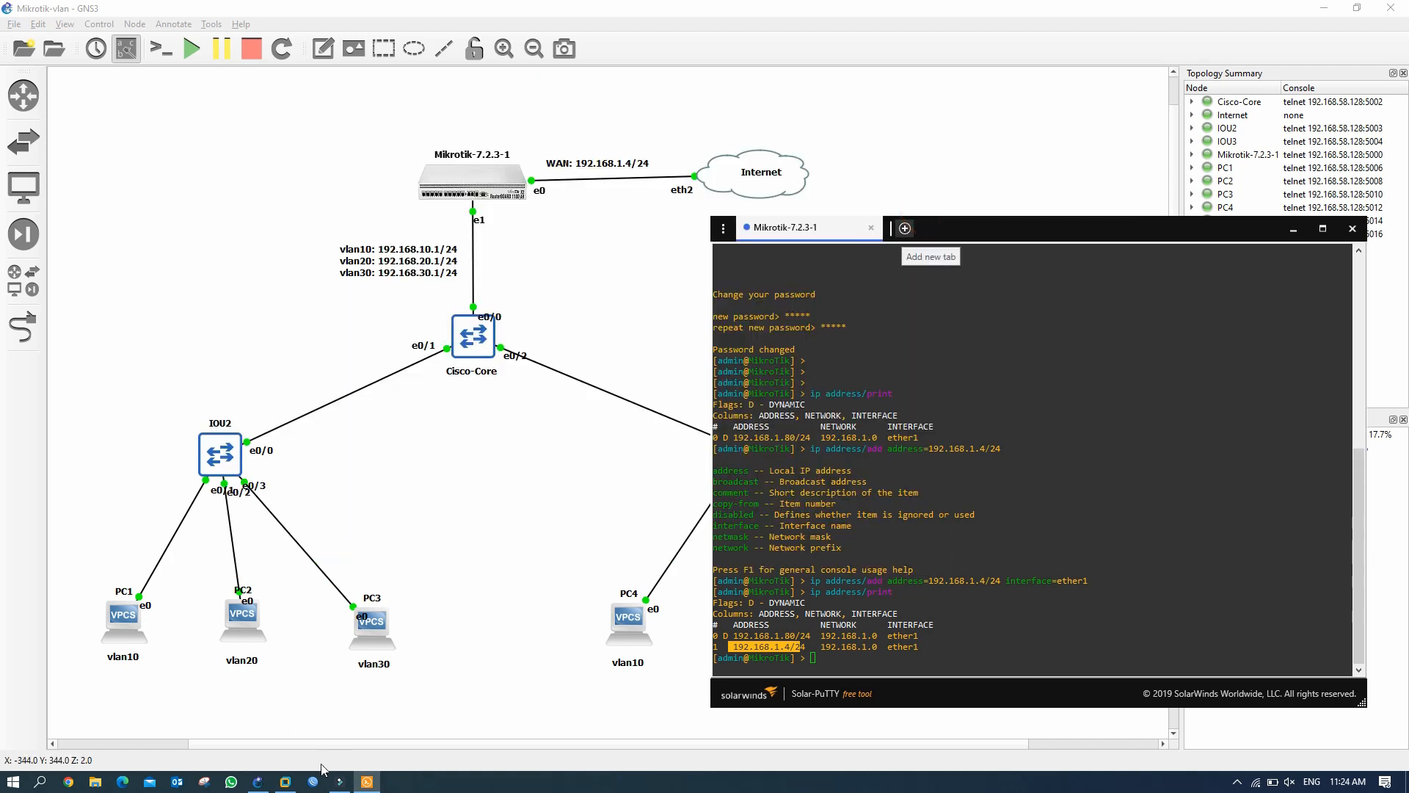
# Launch WinBox and connect to 192.168.1.4 with the admin login and password.
pyautogui.click(314, 781)
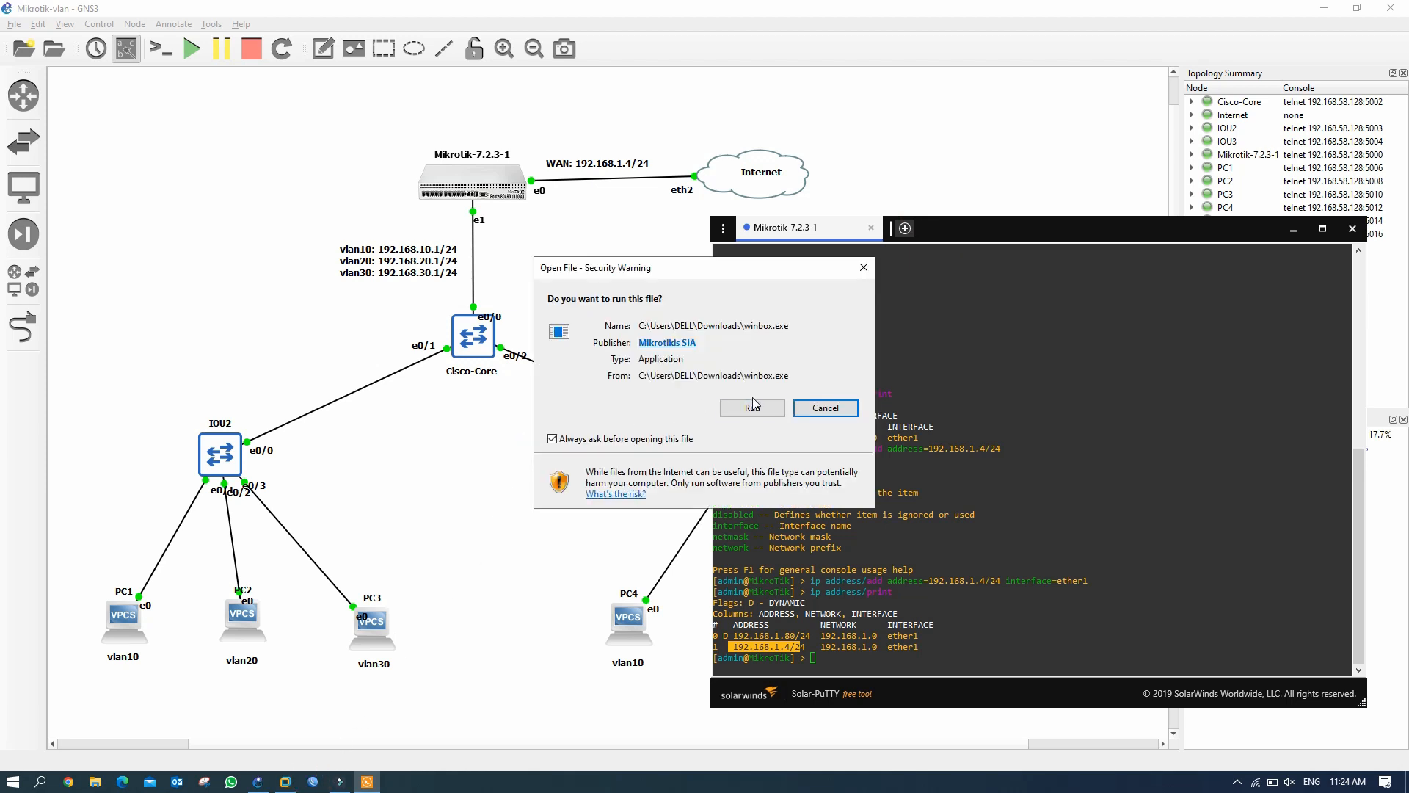
pyautogui.click(750, 396)
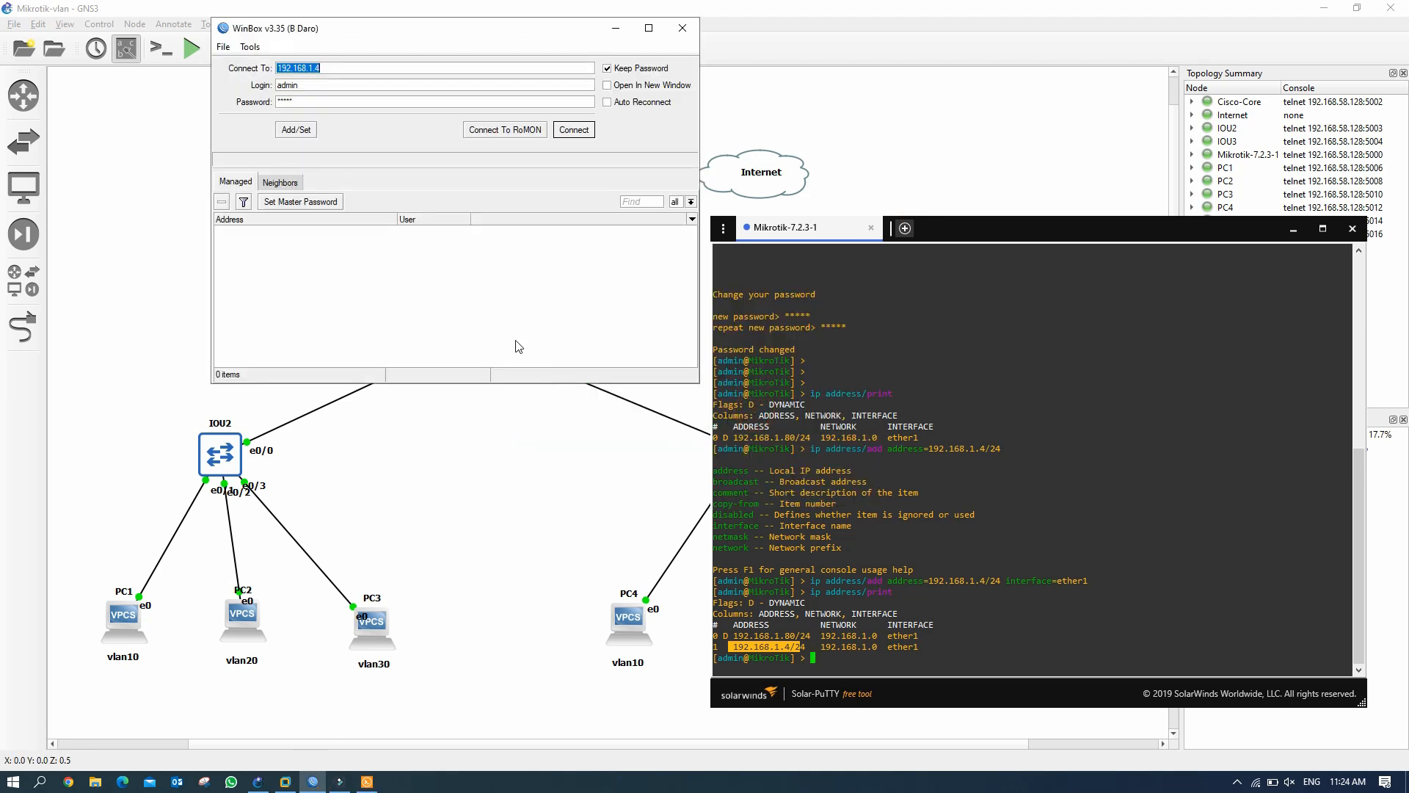
pyautogui.moveTo(441, 29); pyautogui.dragTo(456, 290)
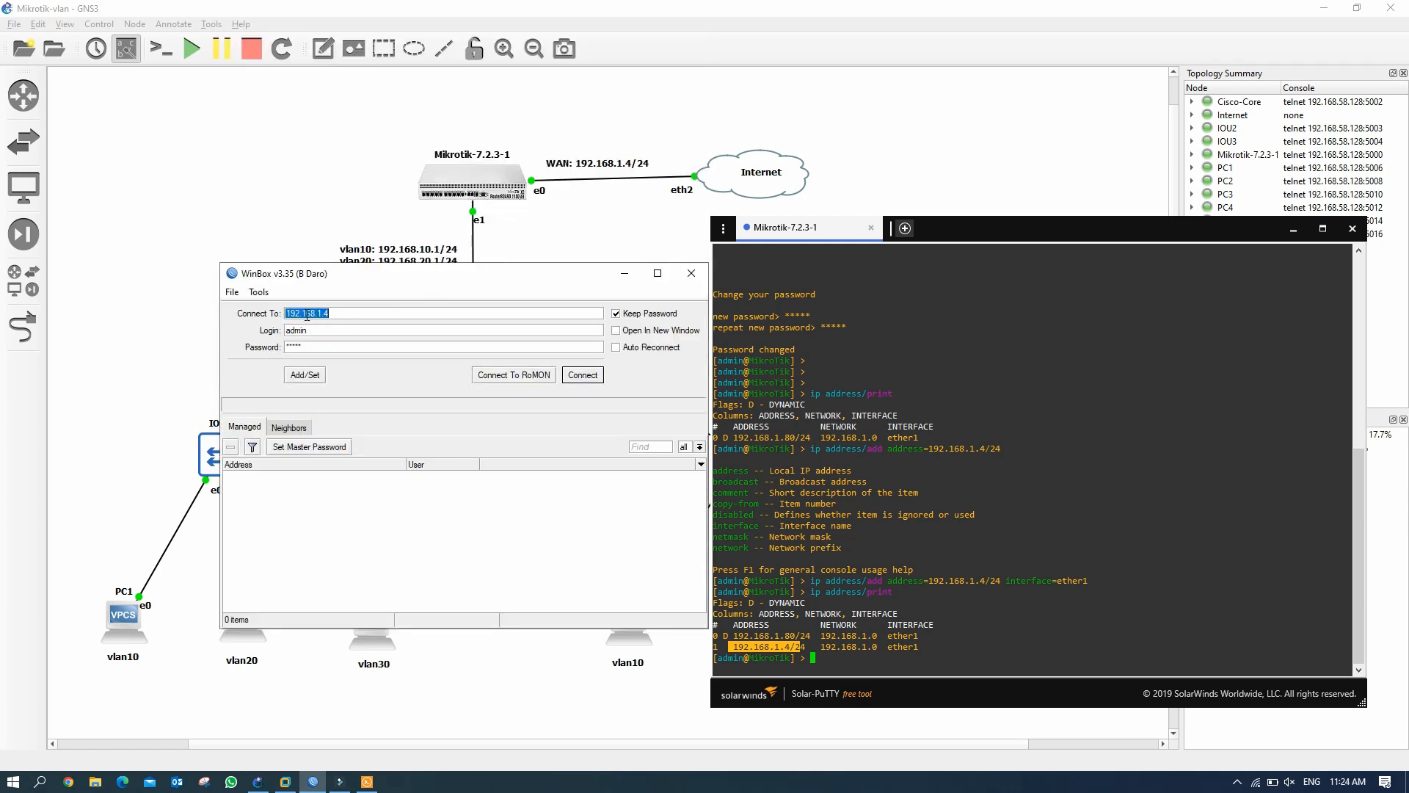
pyautogui.moveTo(442, 281); pyautogui.dragTo(928, 301)
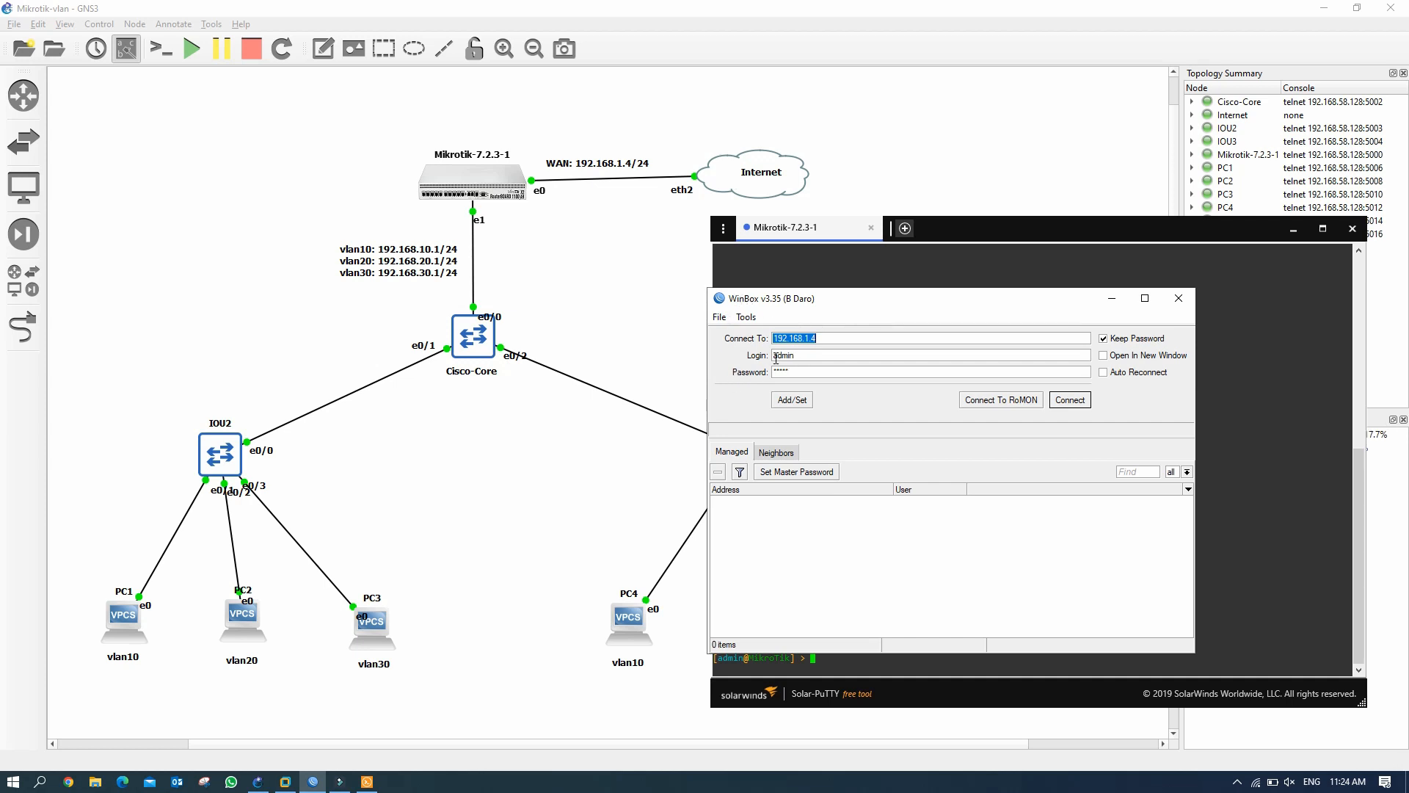
pyautogui.doubleClick(798, 353)
pyautogui.doubleClick(792, 370)
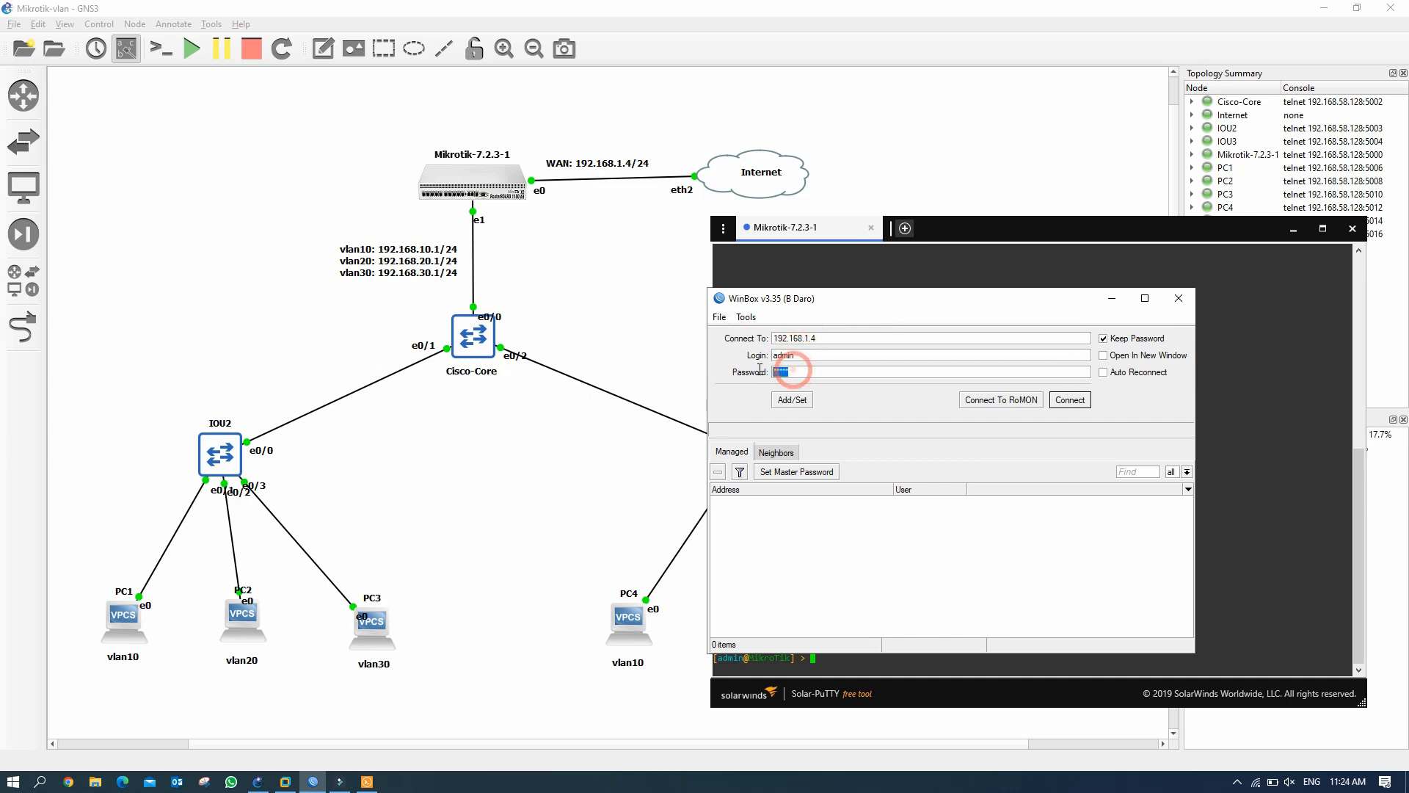
pyautogui.click(1080, 402)
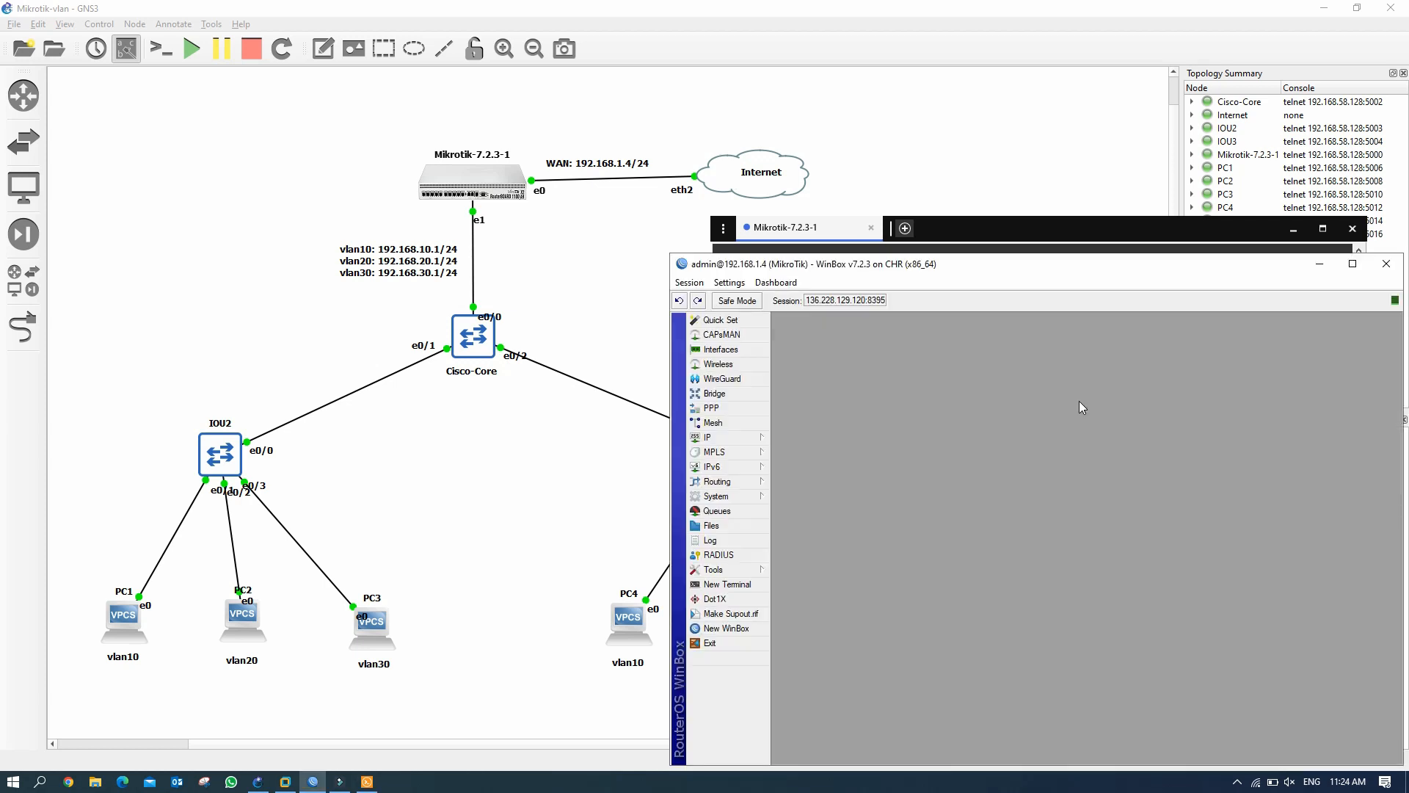
# Arrange the WinBox session beside the terminal and expand the IP menu.
pyautogui.moveTo(1138, 275); pyautogui.dragTo(1049, 163)
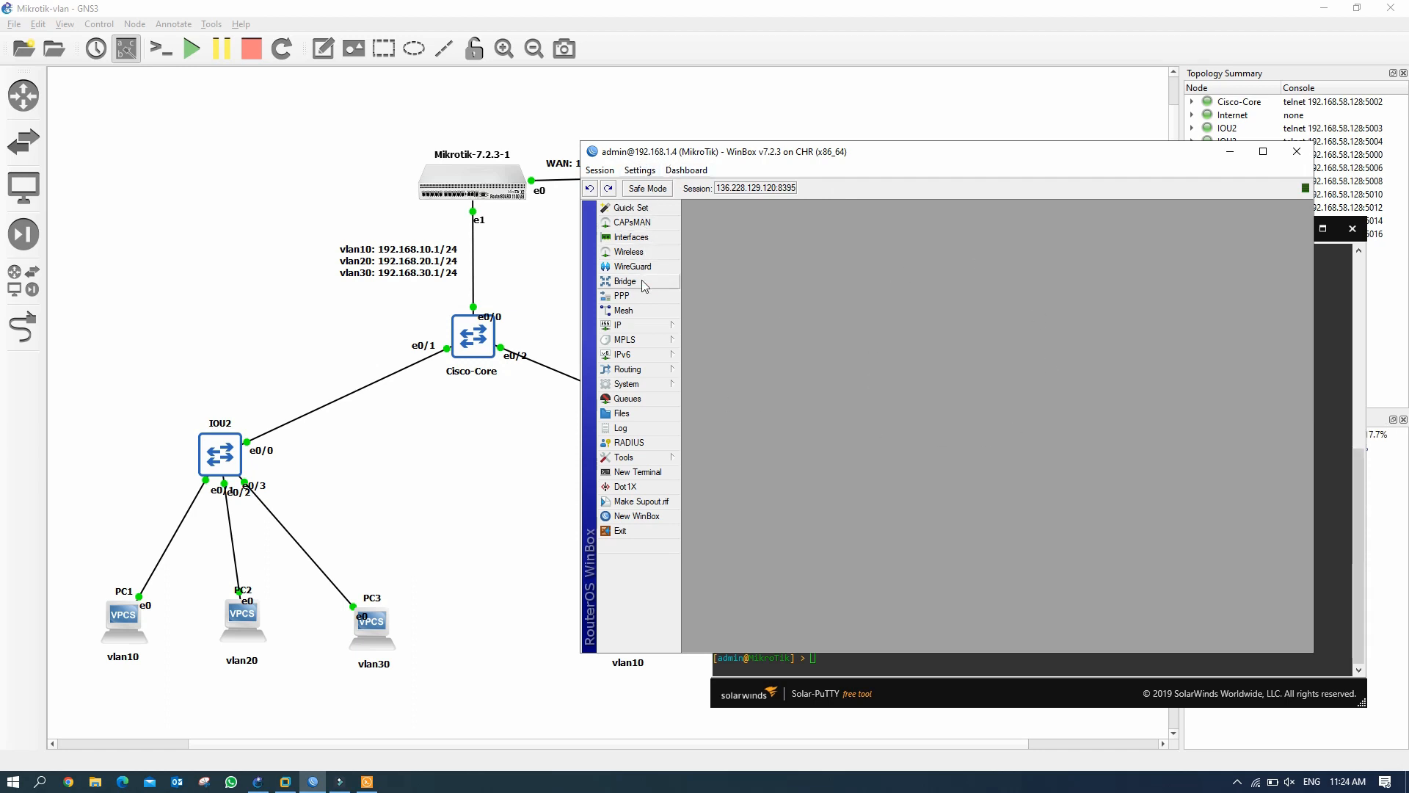
pyautogui.moveTo(991, 151); pyautogui.dragTo(636, 79)
pyautogui.click(1066, 220)
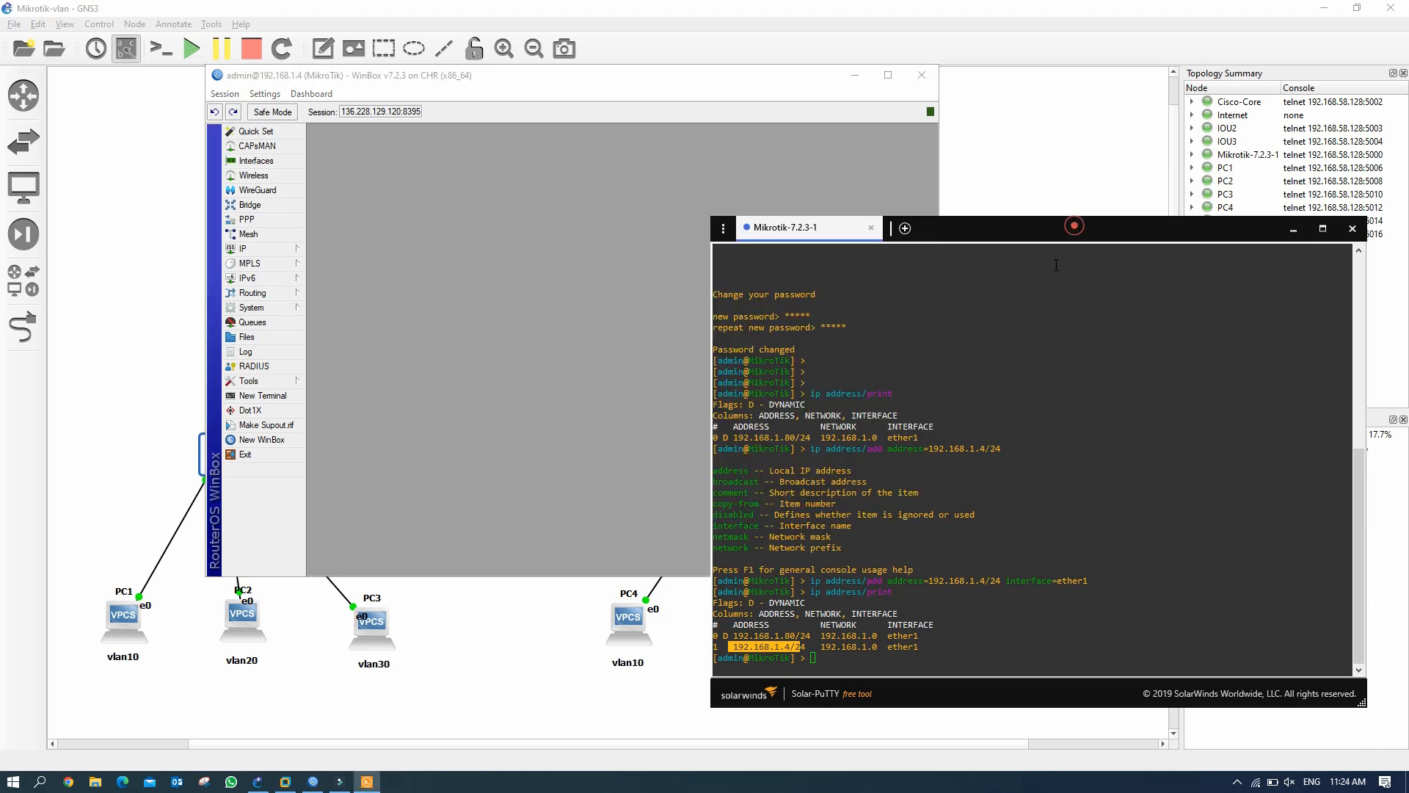
pyautogui.click(798, 646)
pyautogui.moveTo(621, 81); pyautogui.dragTo(1076, 60)
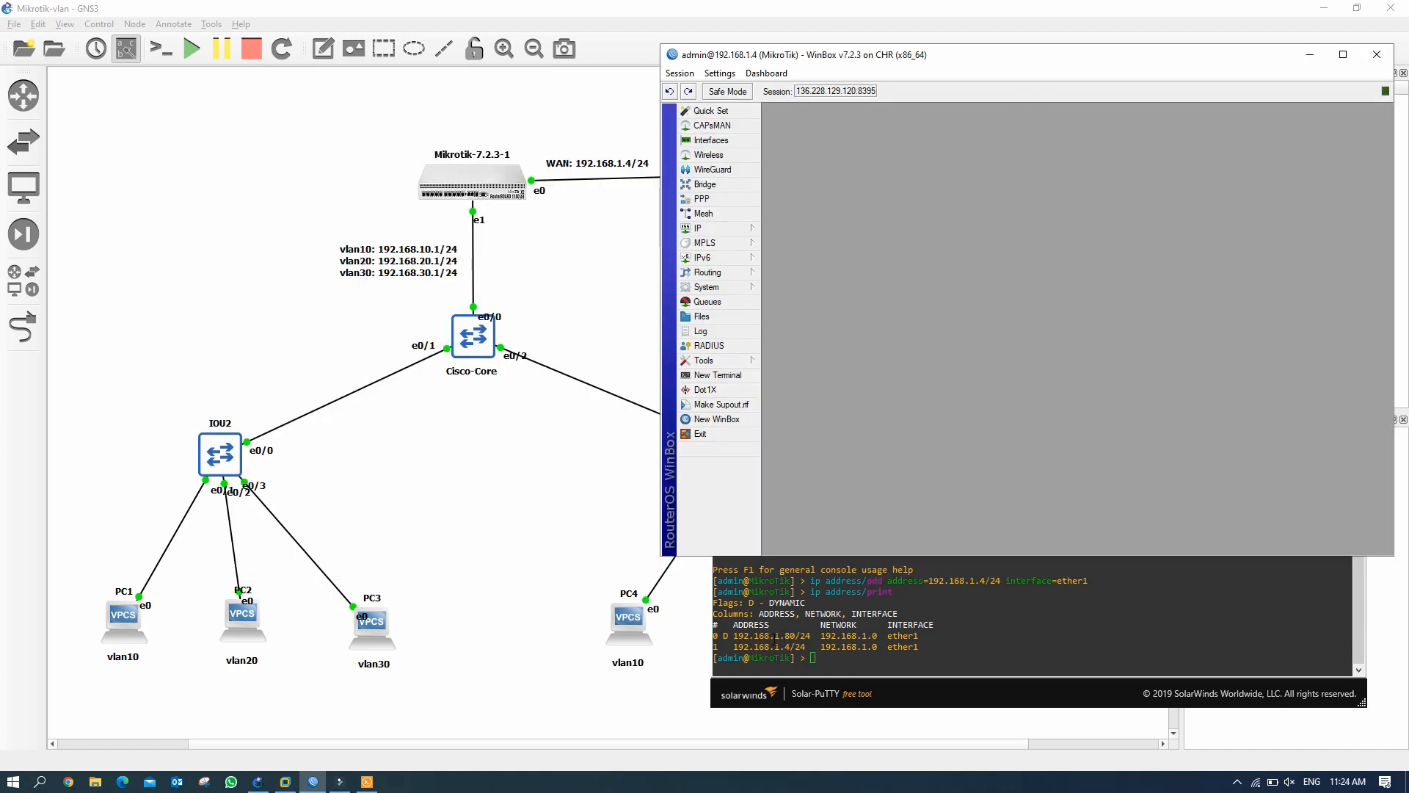
pyautogui.click(725, 227)
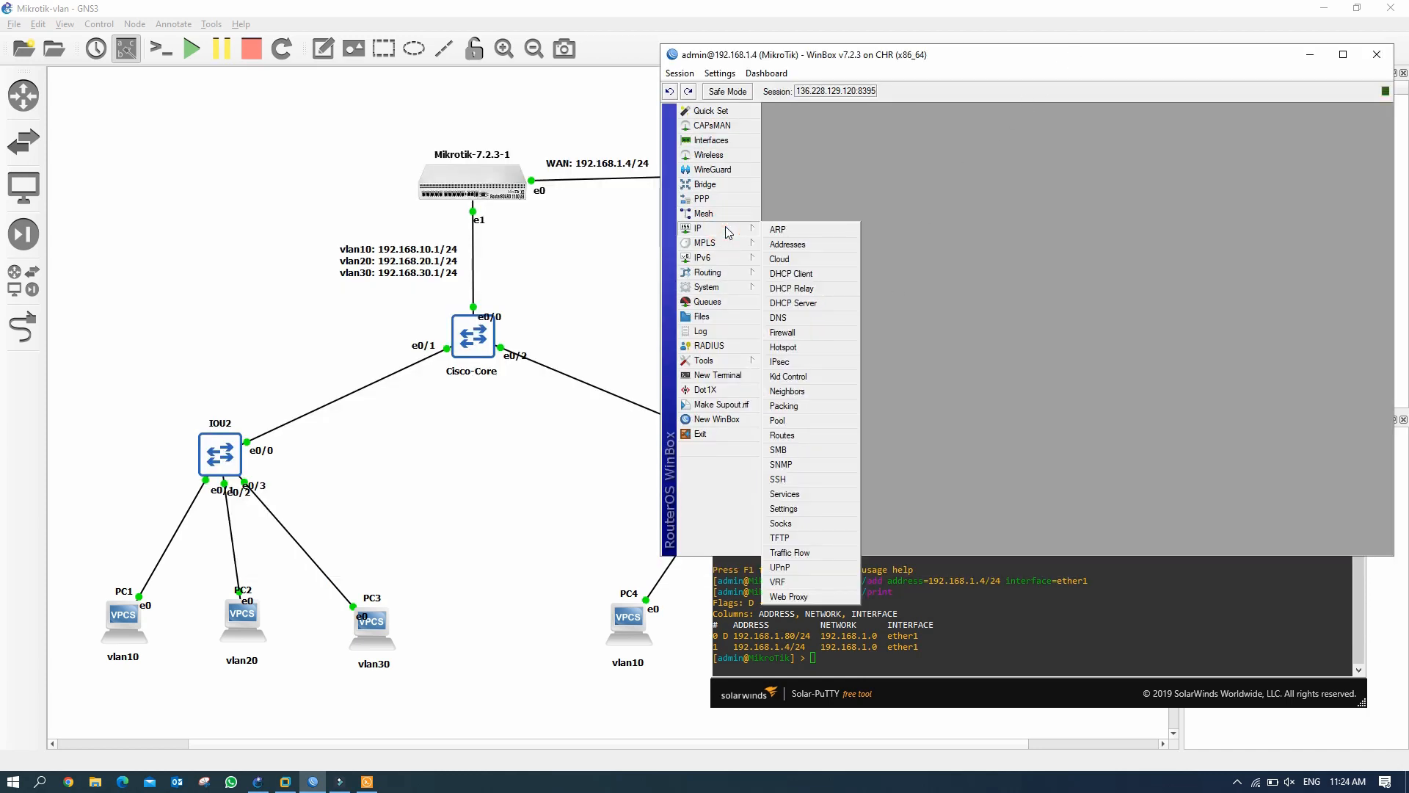
# Remove the dynamic 192.168.1.80/24 address from the IP address list.
pyautogui.click(789, 245)
pyautogui.click(948, 185)
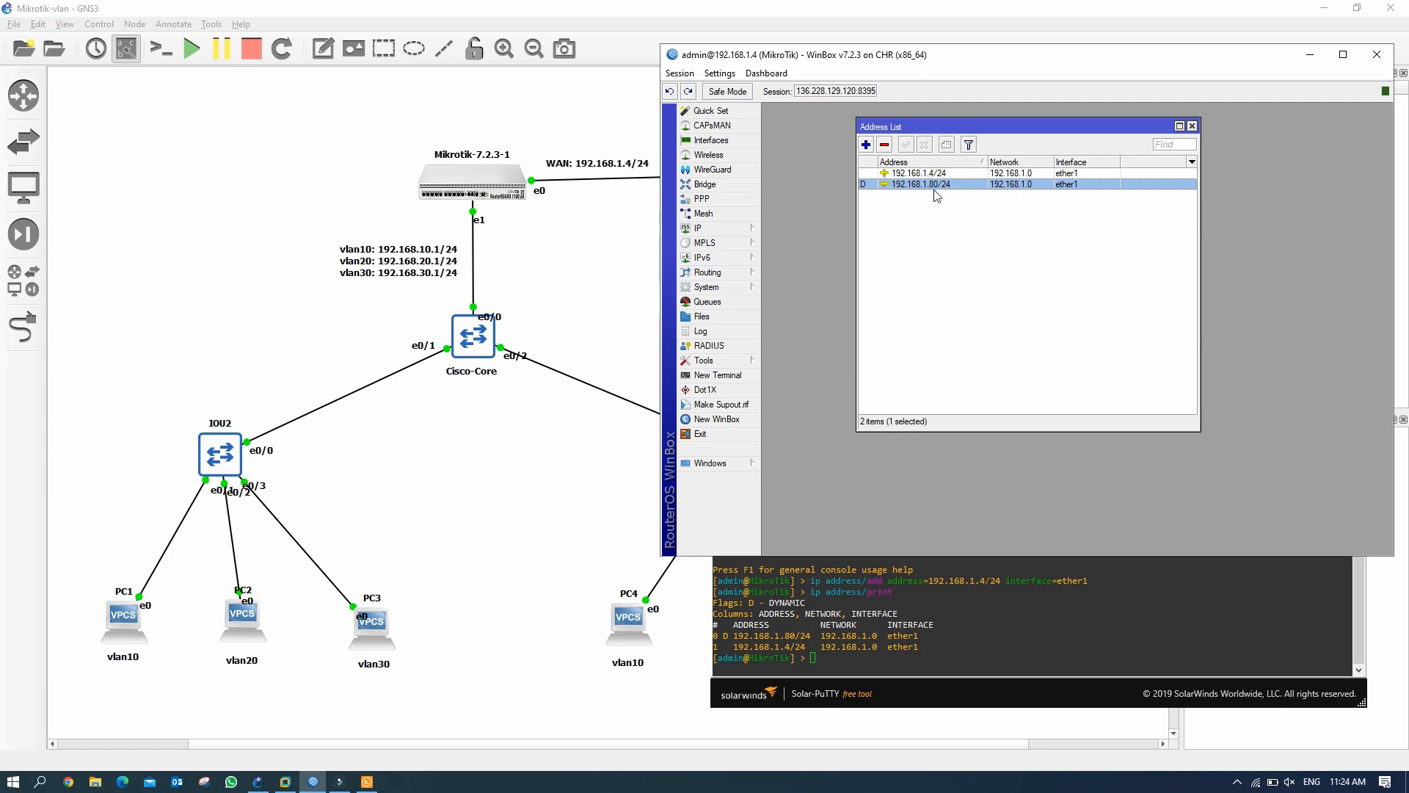
pyautogui.click(885, 146)
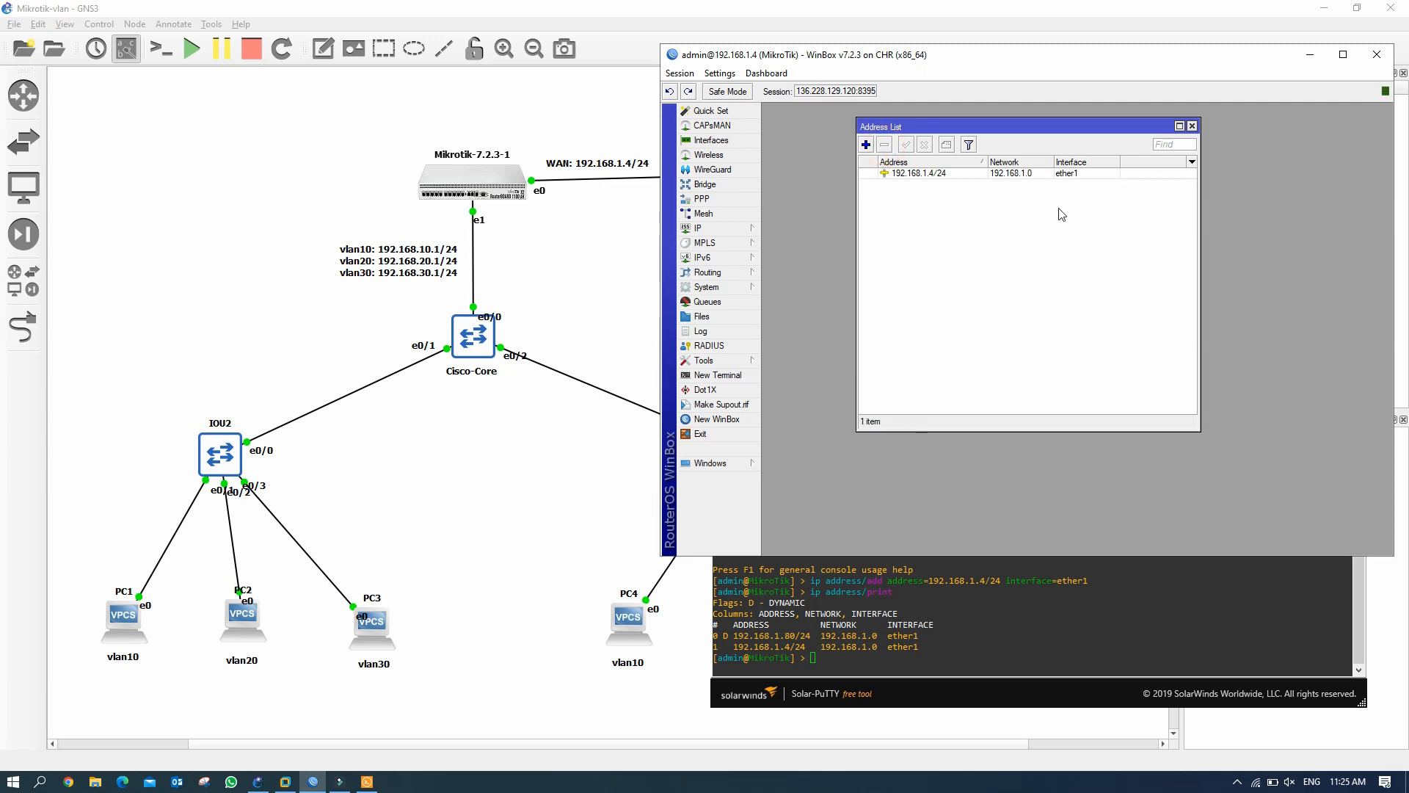
pyautogui.click(962, 173)
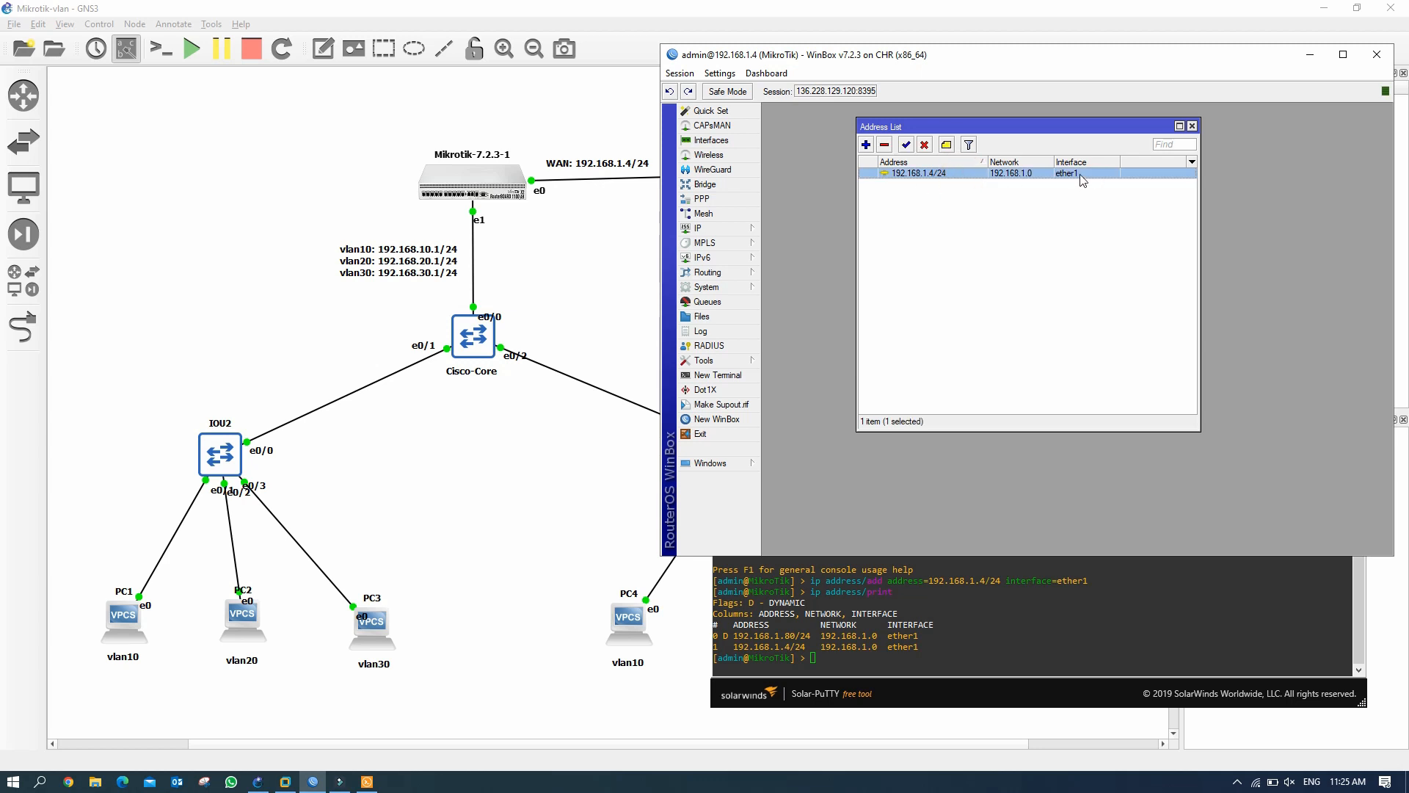
pyautogui.click(1192, 126)
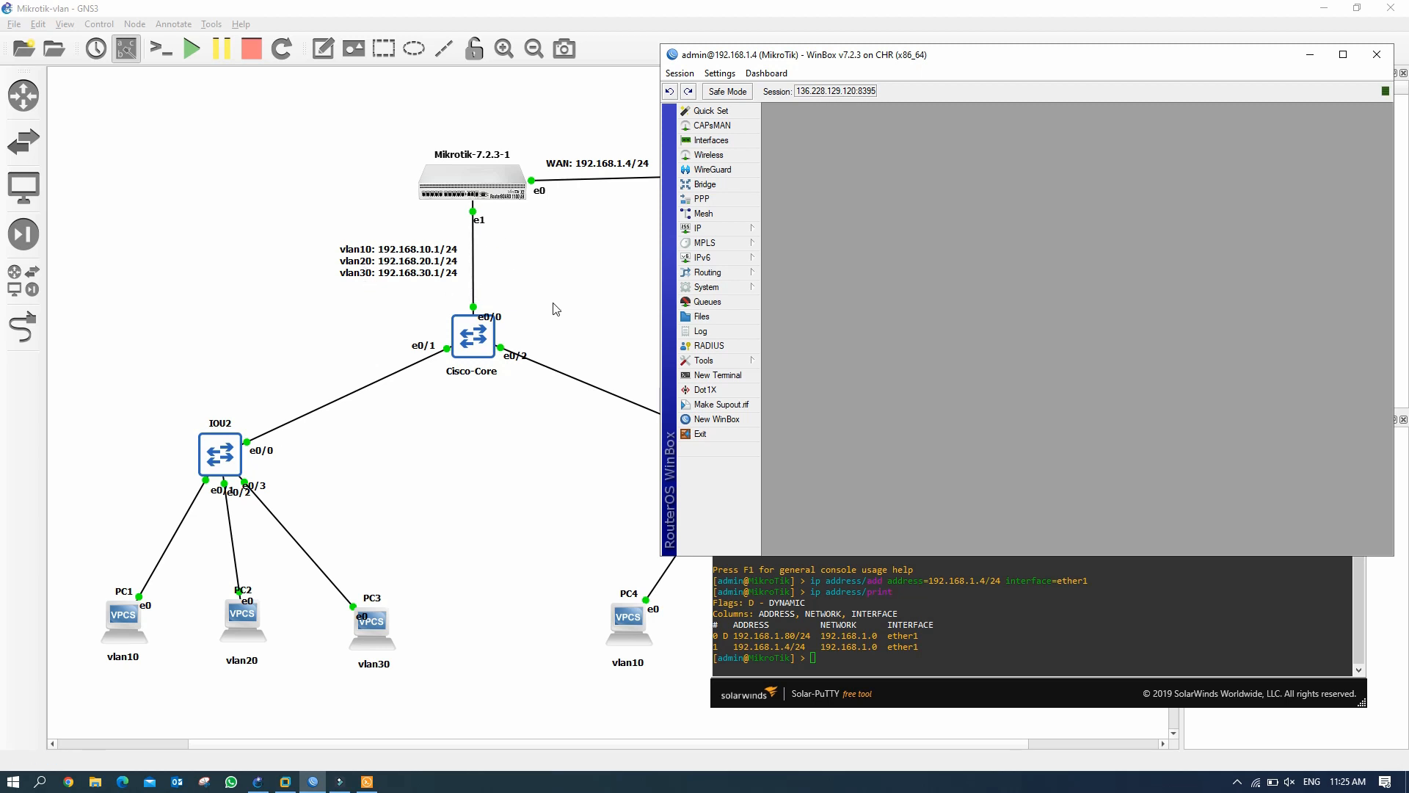
# Reopen the address list, then show the Interface List with ether1–ether5.
pyautogui.click(717, 231)
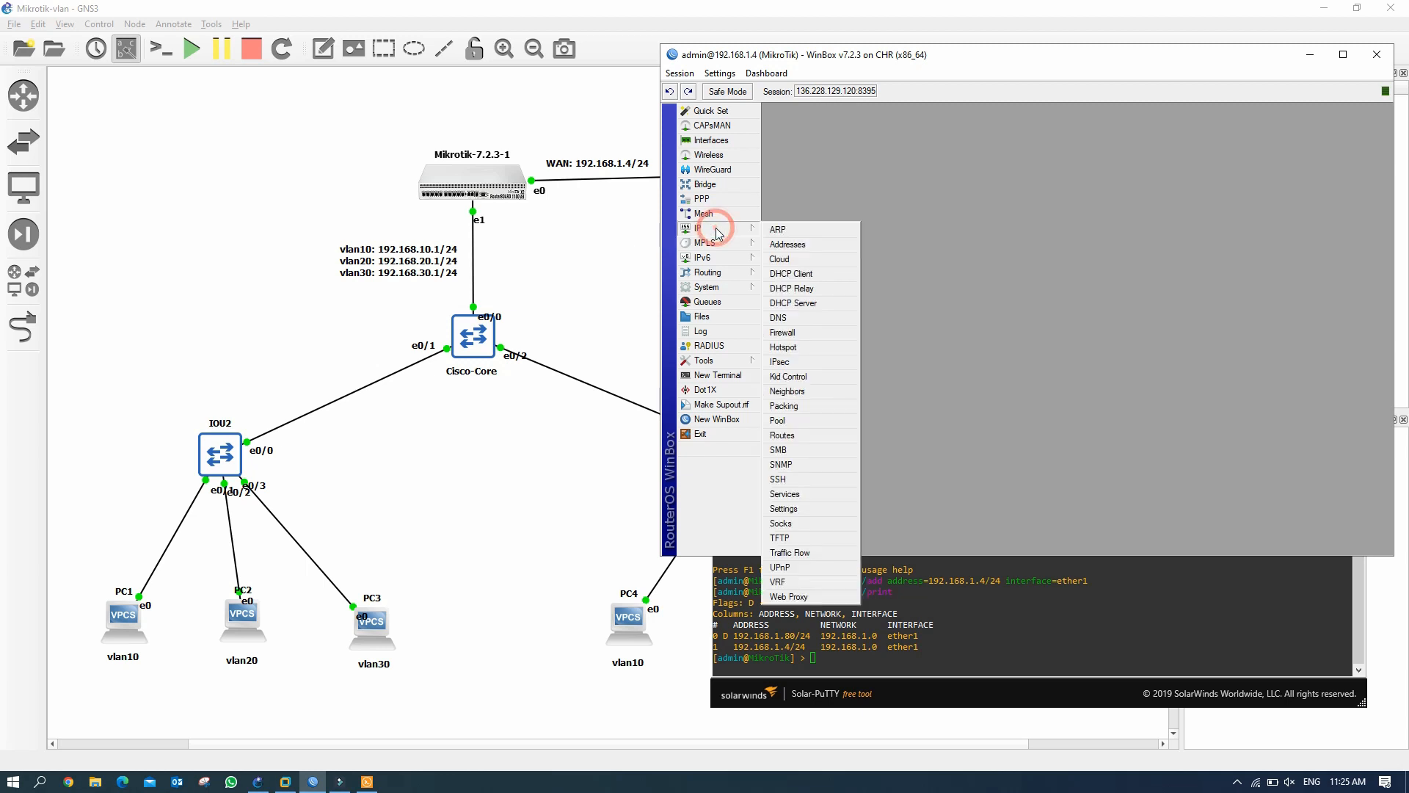
pyautogui.click(794, 244)
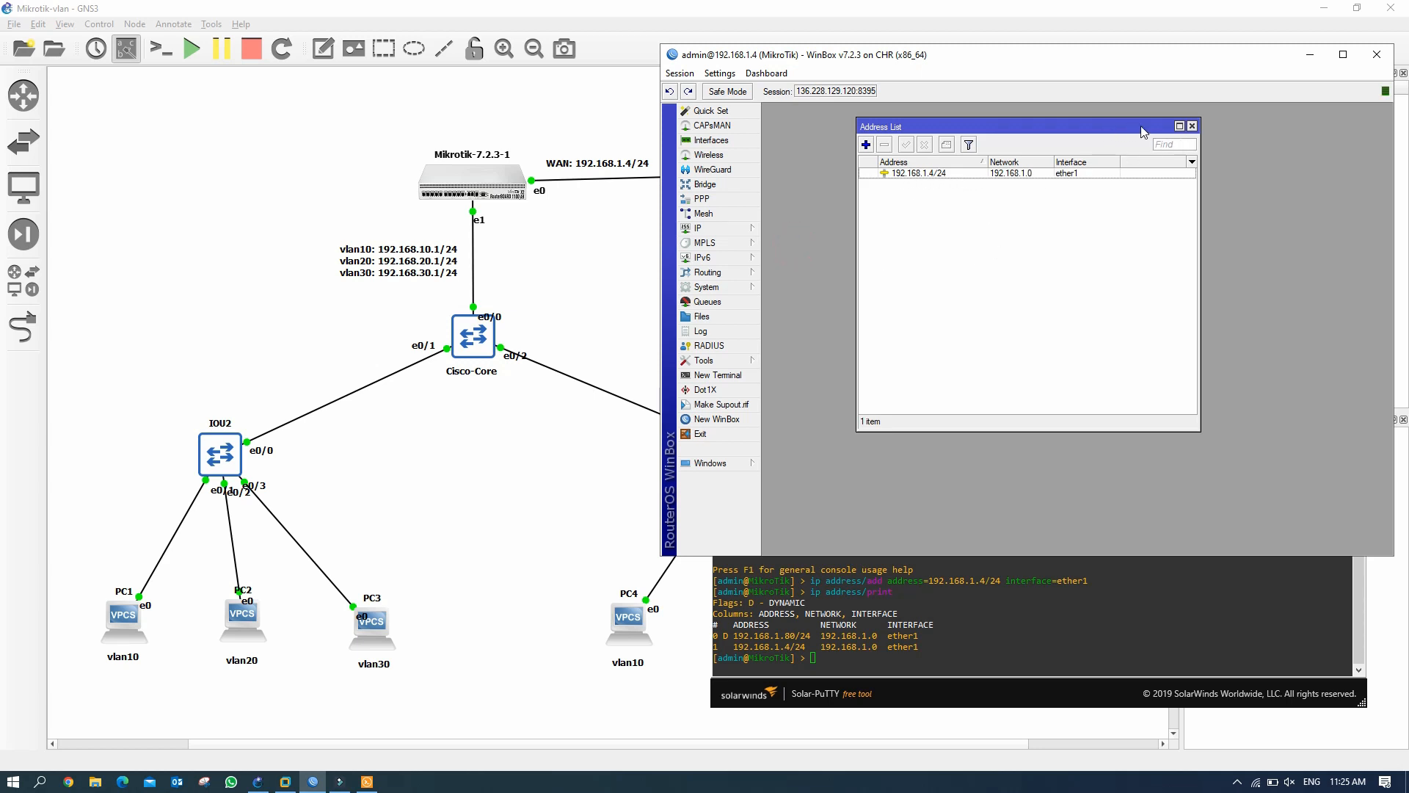
pyautogui.click(725, 143)
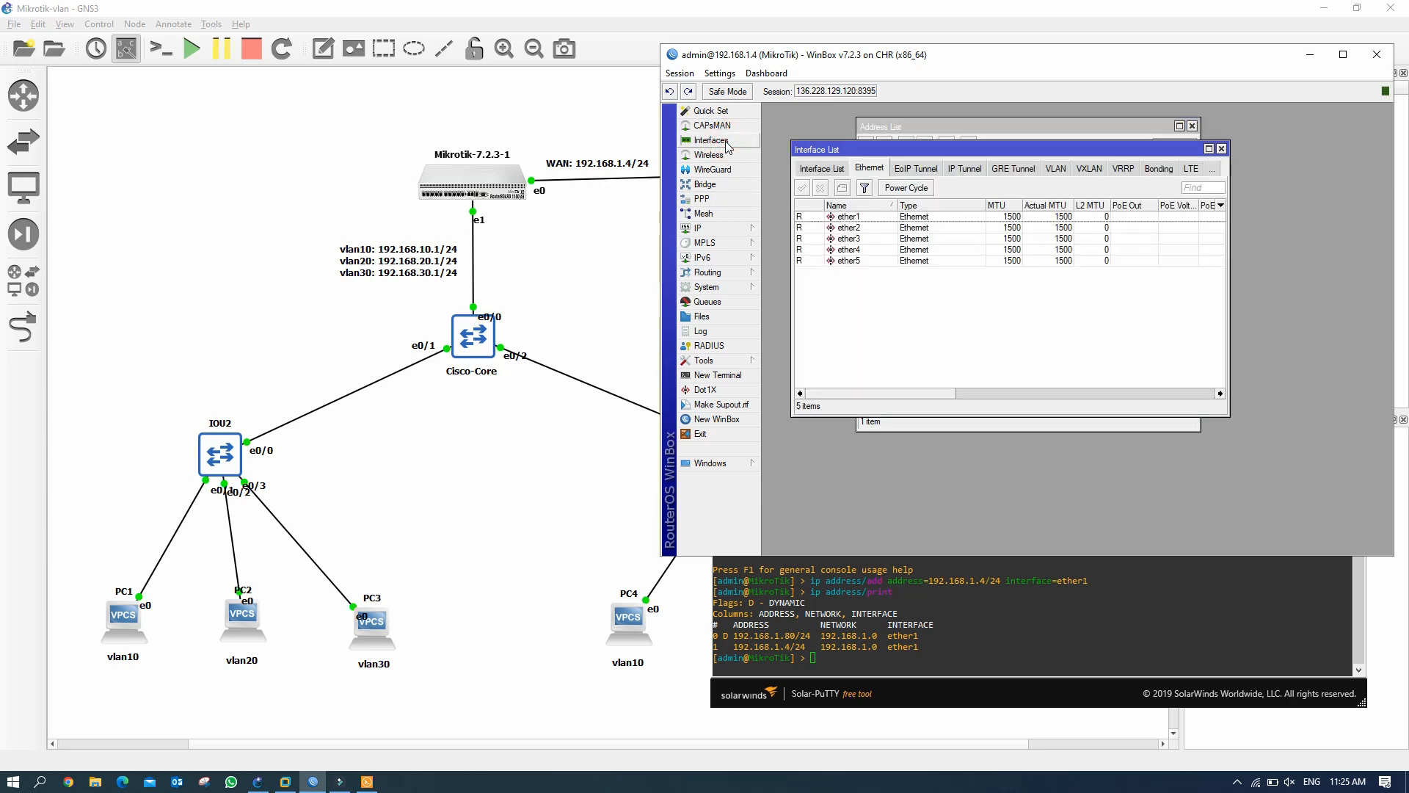
# Rename interface ether1 to ether1_WAN.
pyautogui.moveTo(1048, 152); pyautogui.dragTo(1046, 163)
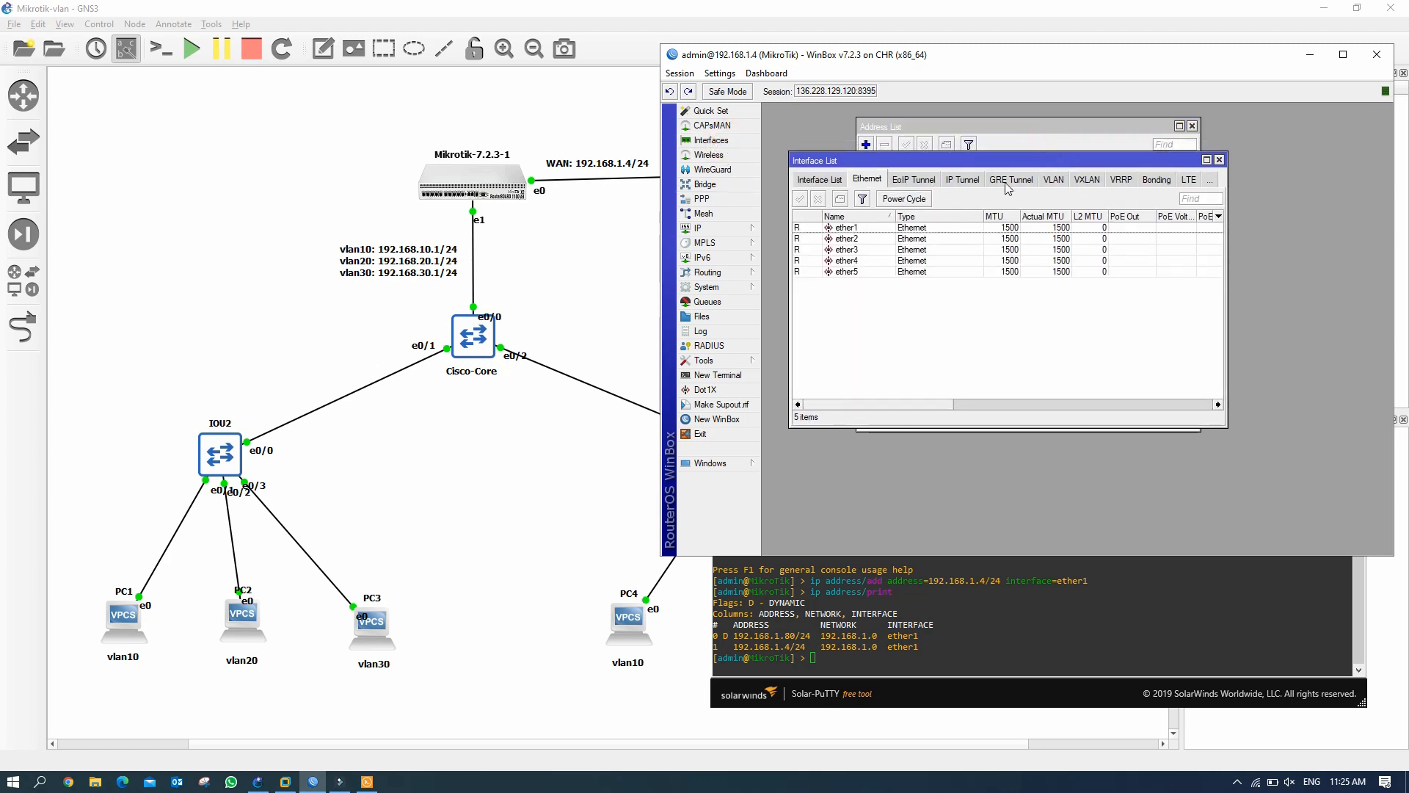
pyautogui.click(857, 229)
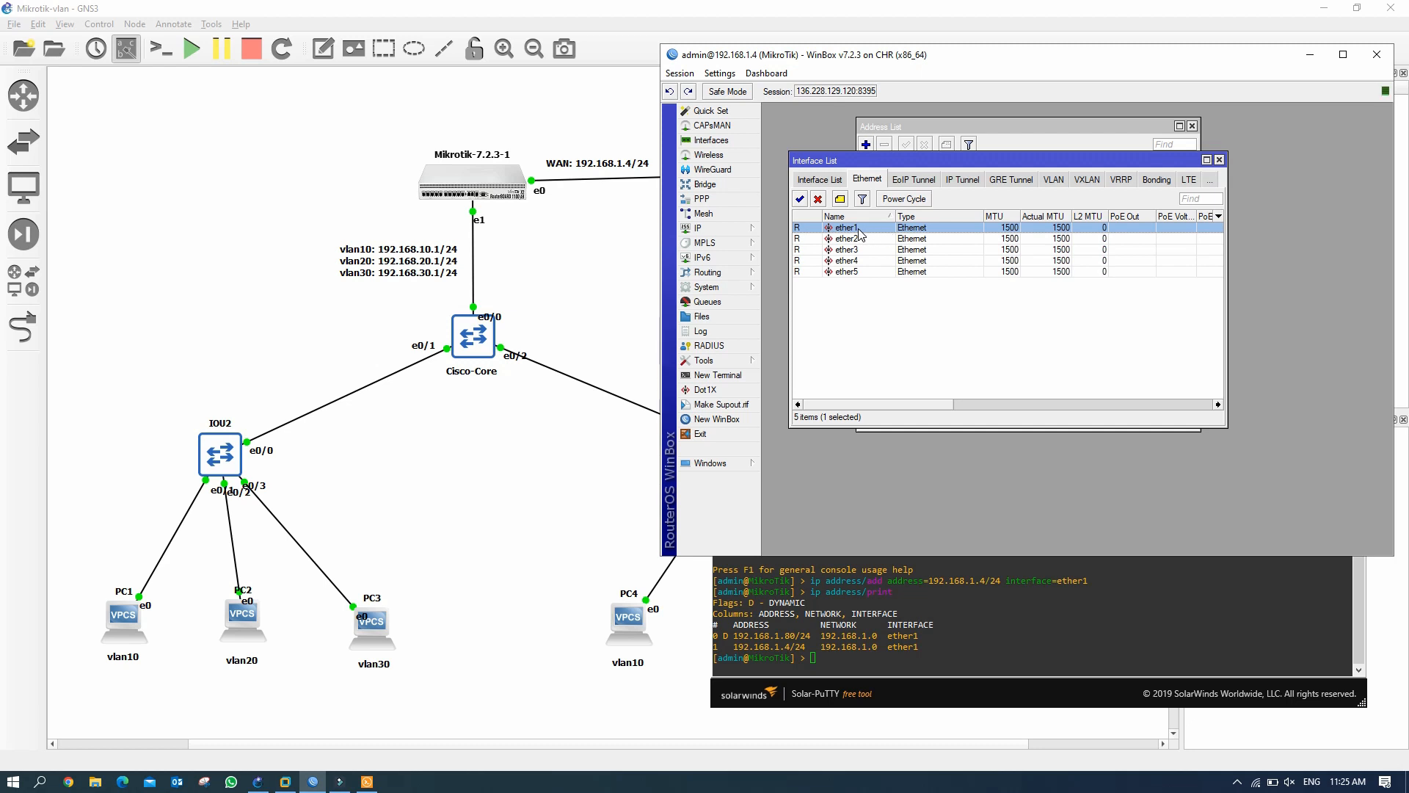
pyautogui.doubleClick(882, 233)
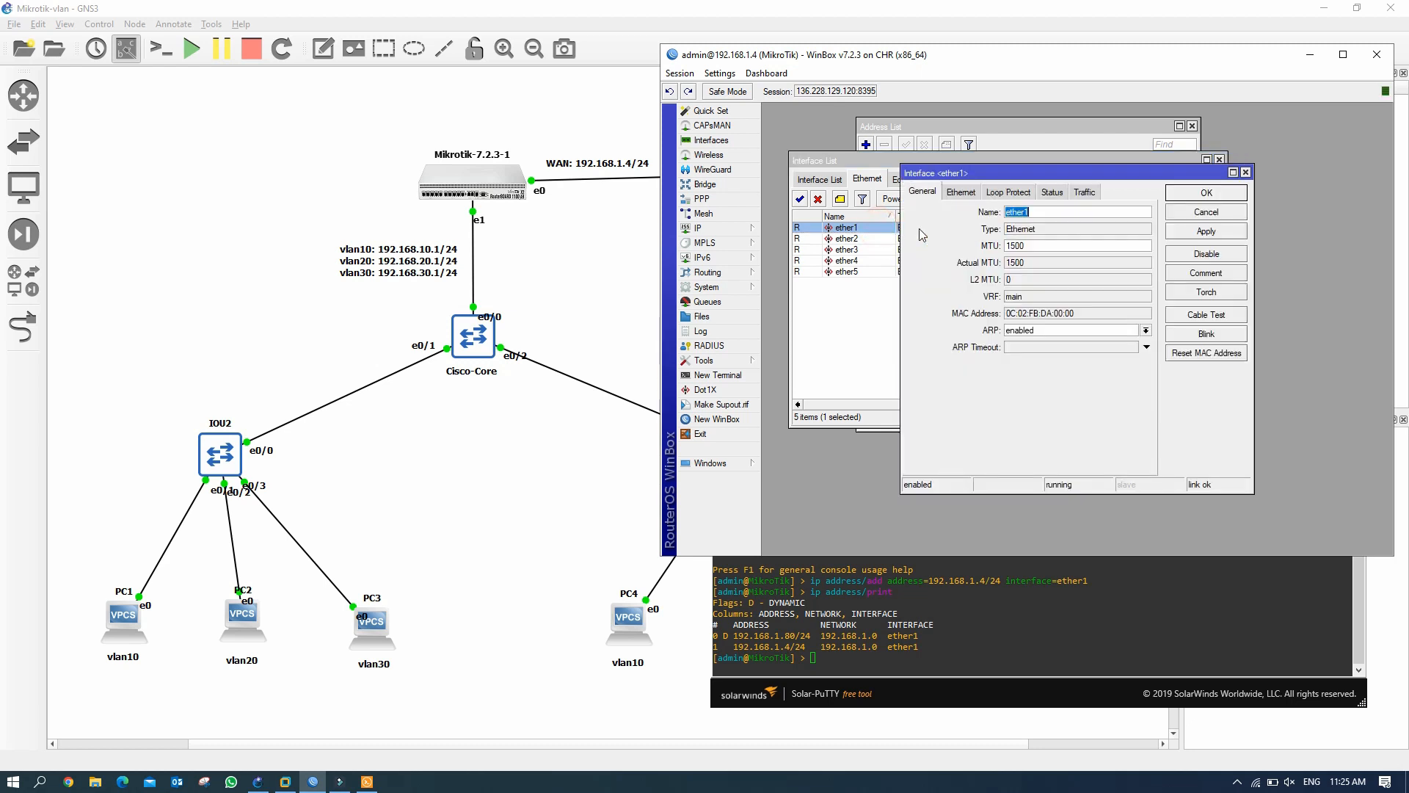
pyautogui.press('Right')
pyautogui.click(1214, 193)
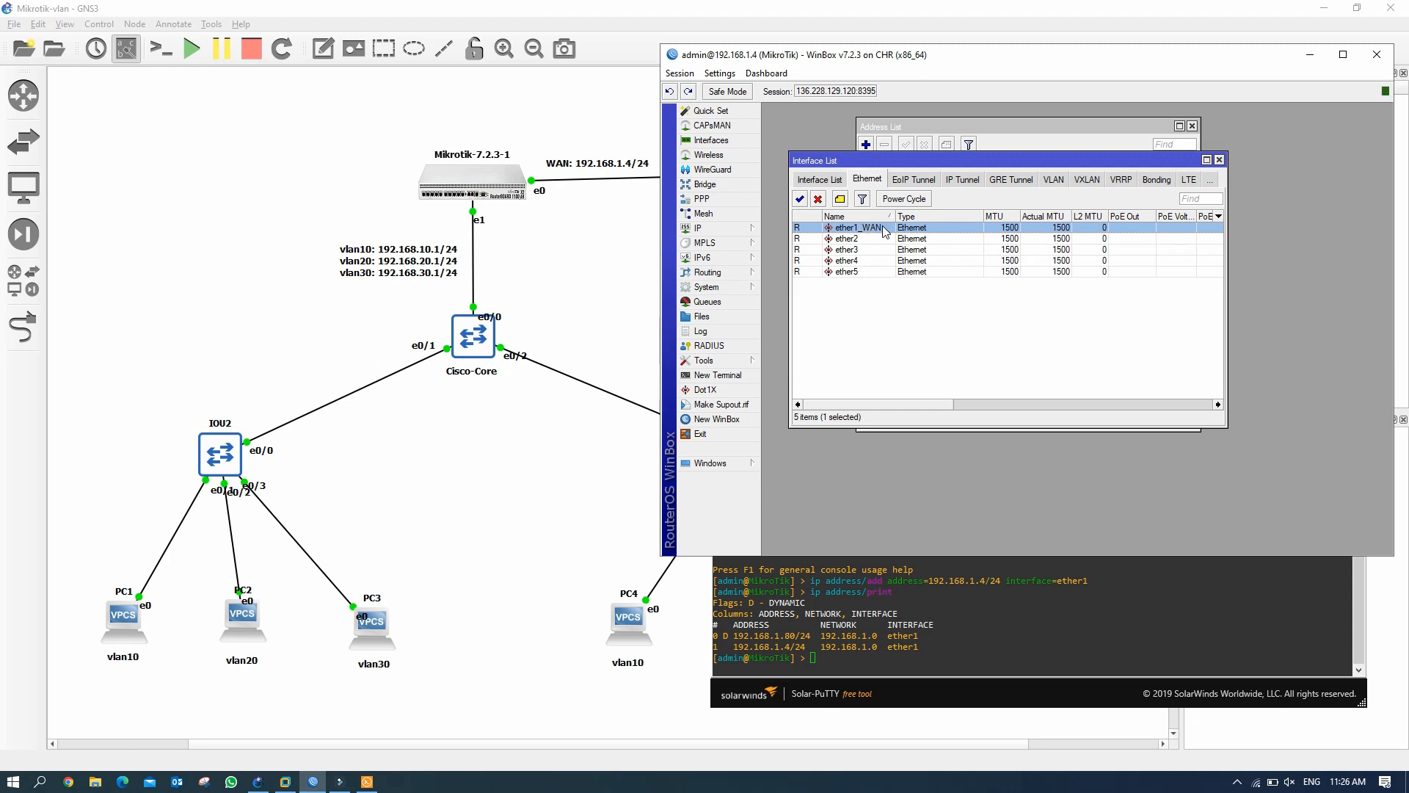
# Rename interface ether2 to ether2_LAN.
pyautogui.click(862, 240)
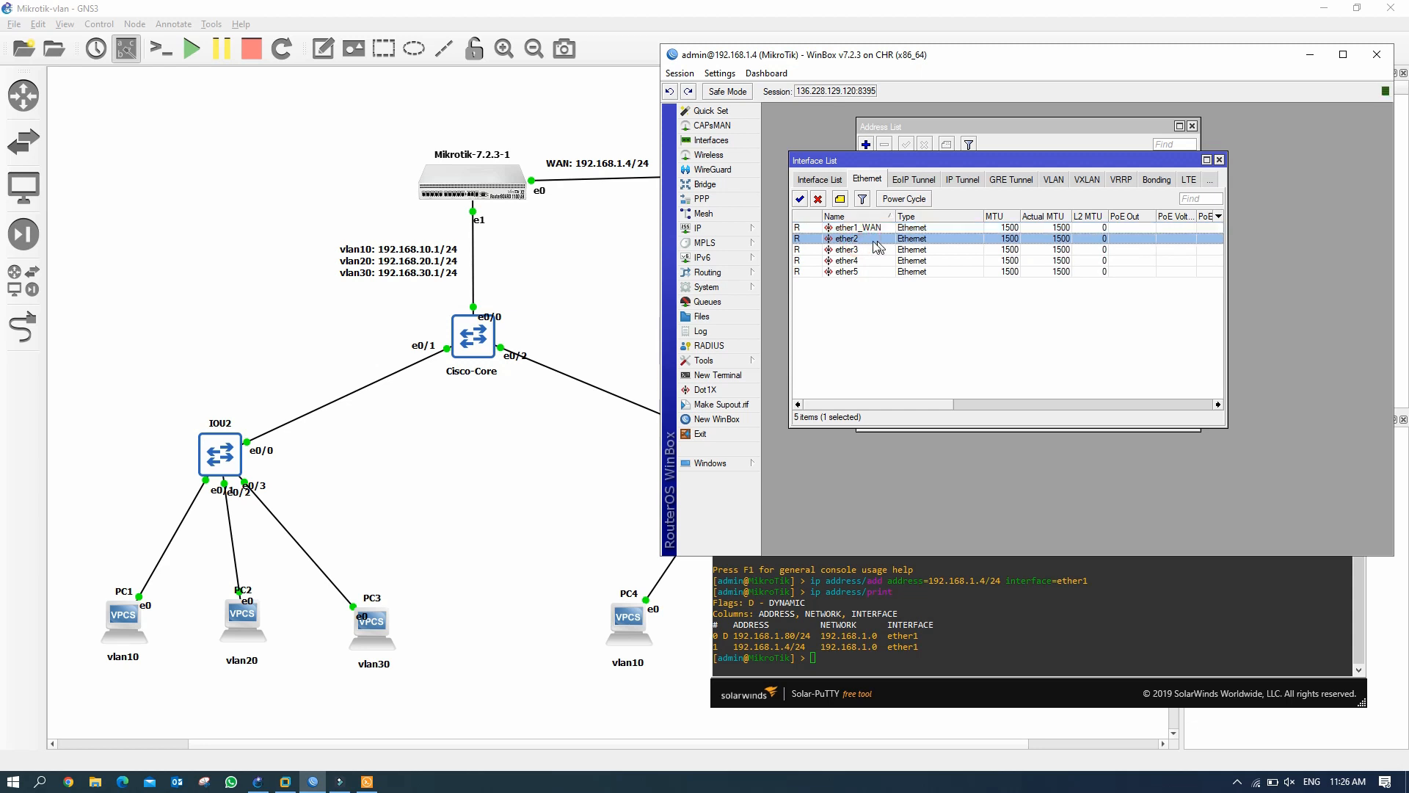
pyautogui.doubleClick(863, 239)
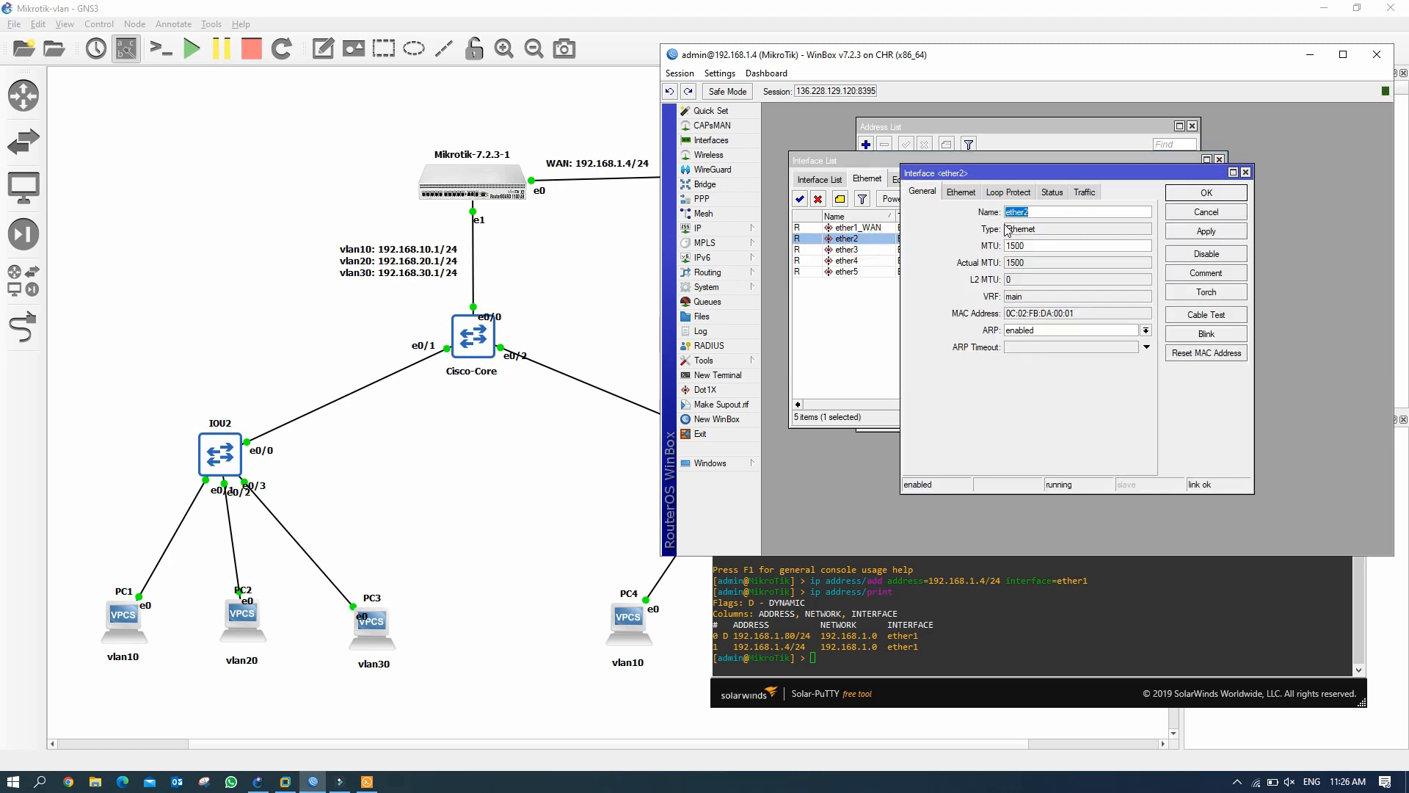
pyautogui.click(1038, 212)
pyautogui.click(1214, 193)
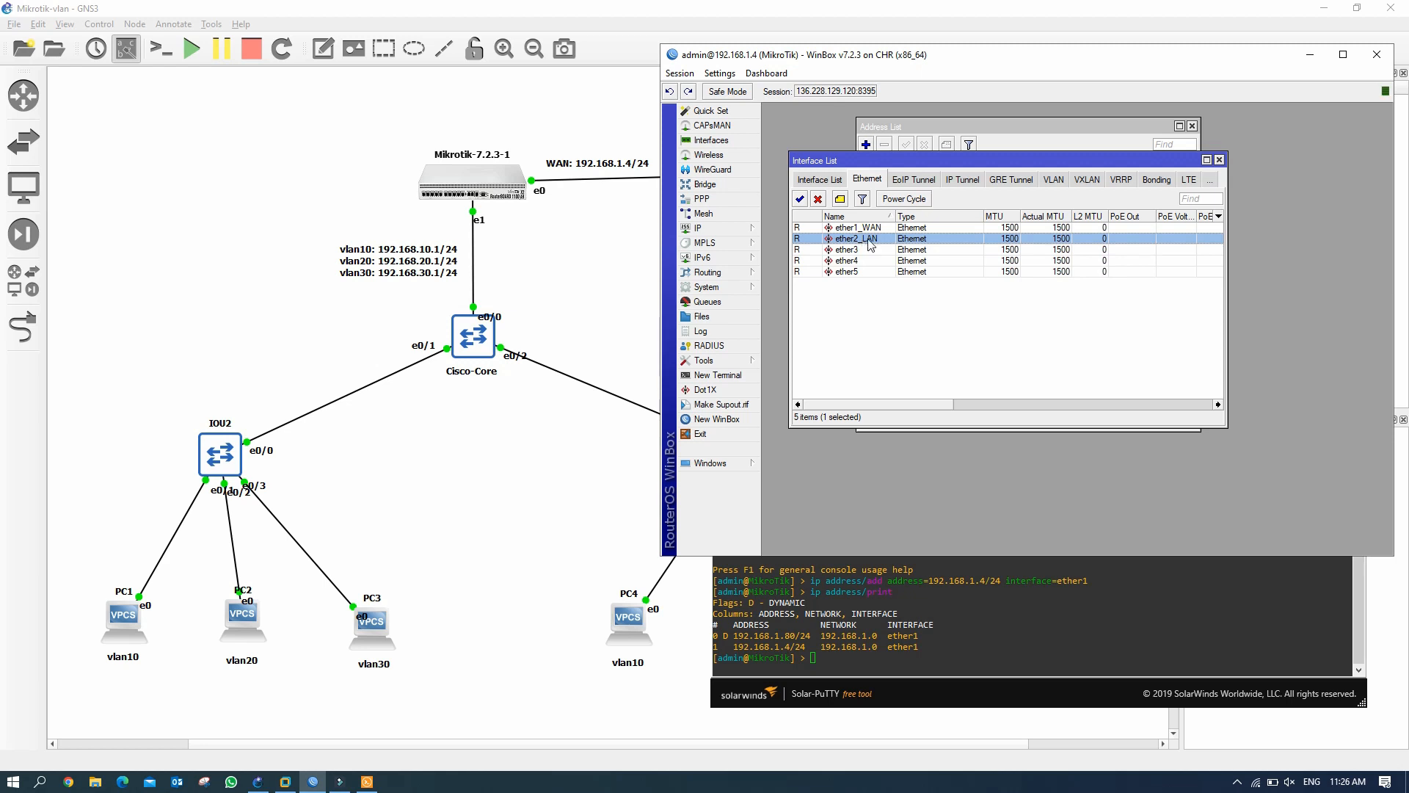
pyautogui.moveTo(988, 158); pyautogui.dragTo(1026, 181)
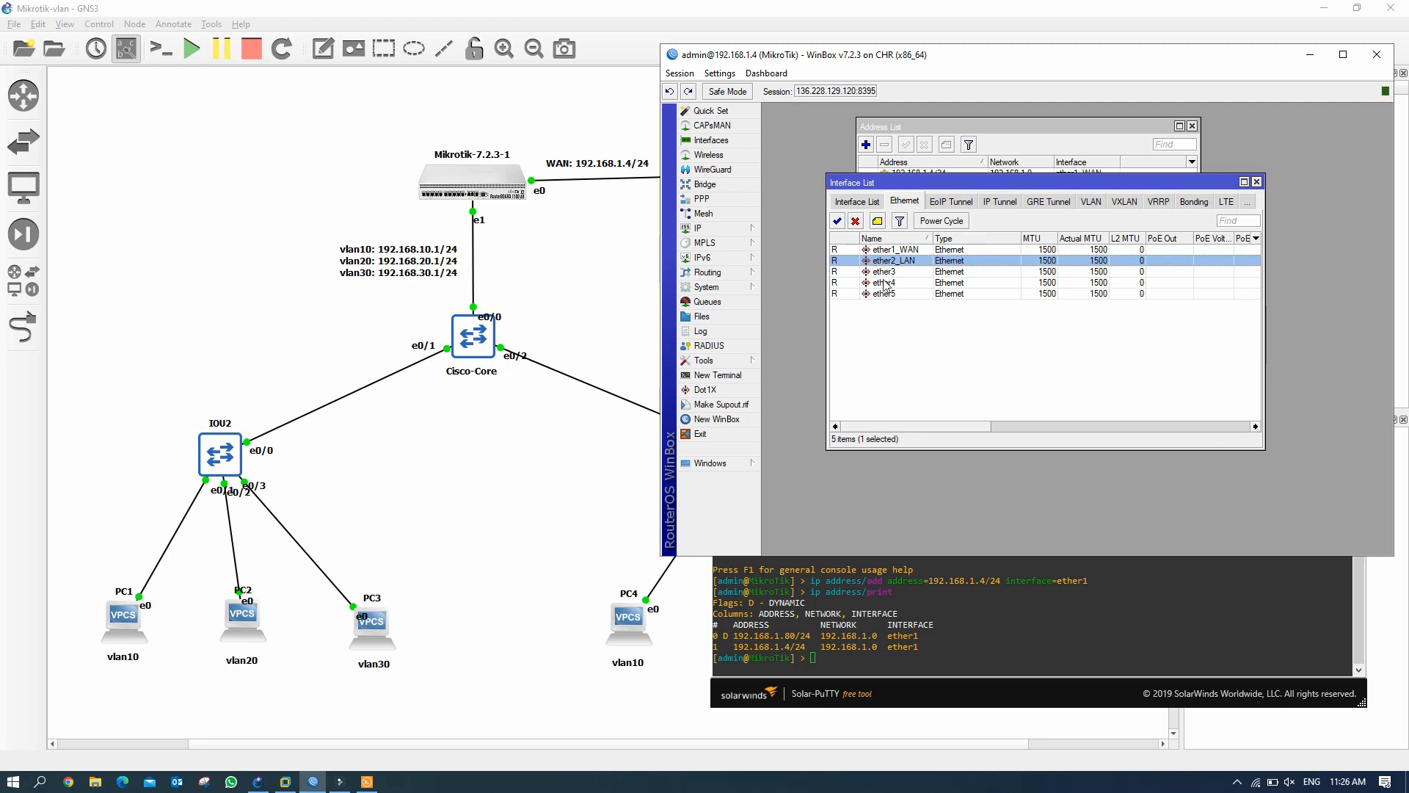
pyautogui.click(738, 189)
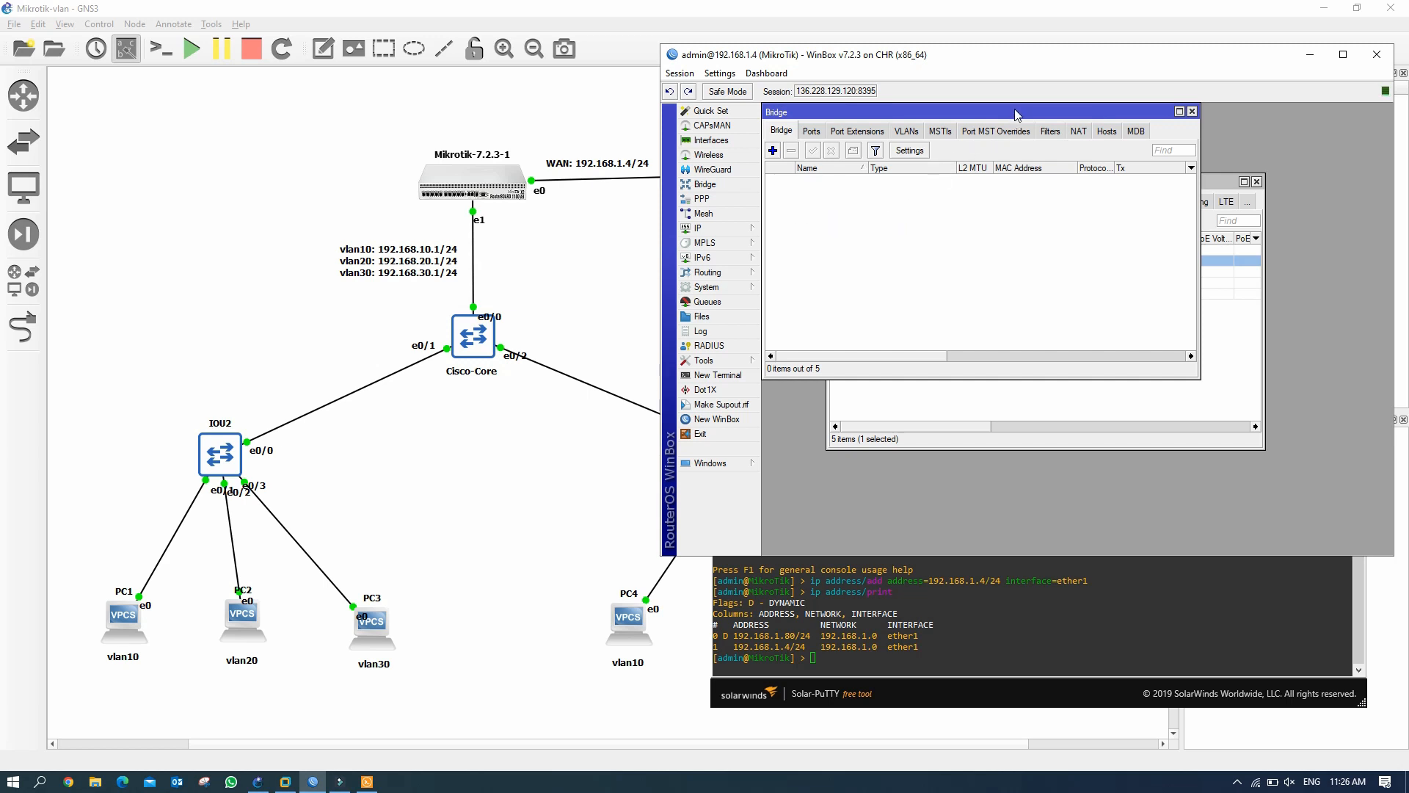
# Add a new bridge interface named bridge1_Local_LAN.
pyautogui.moveTo(1015, 111); pyautogui.dragTo(1156, 149)
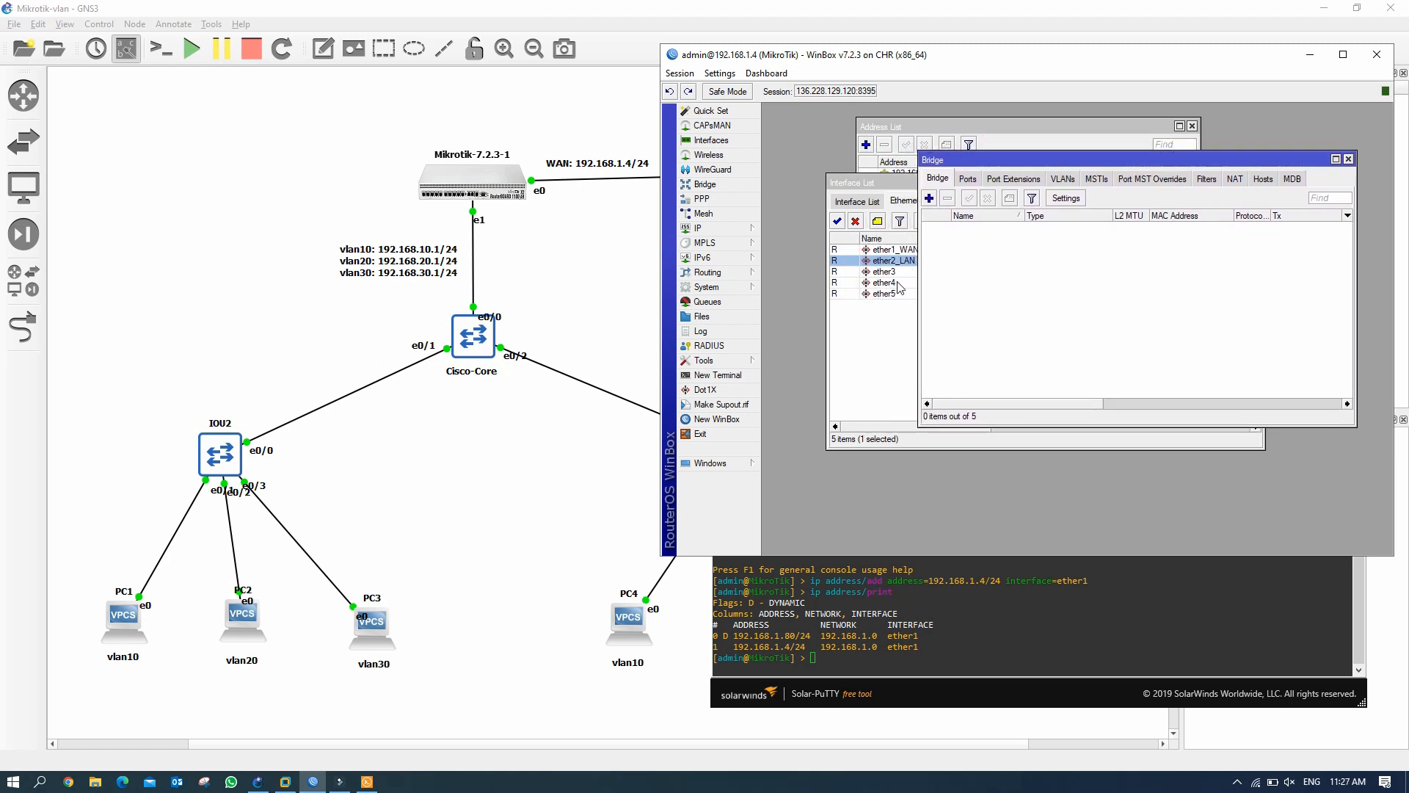
pyautogui.click(929, 199)
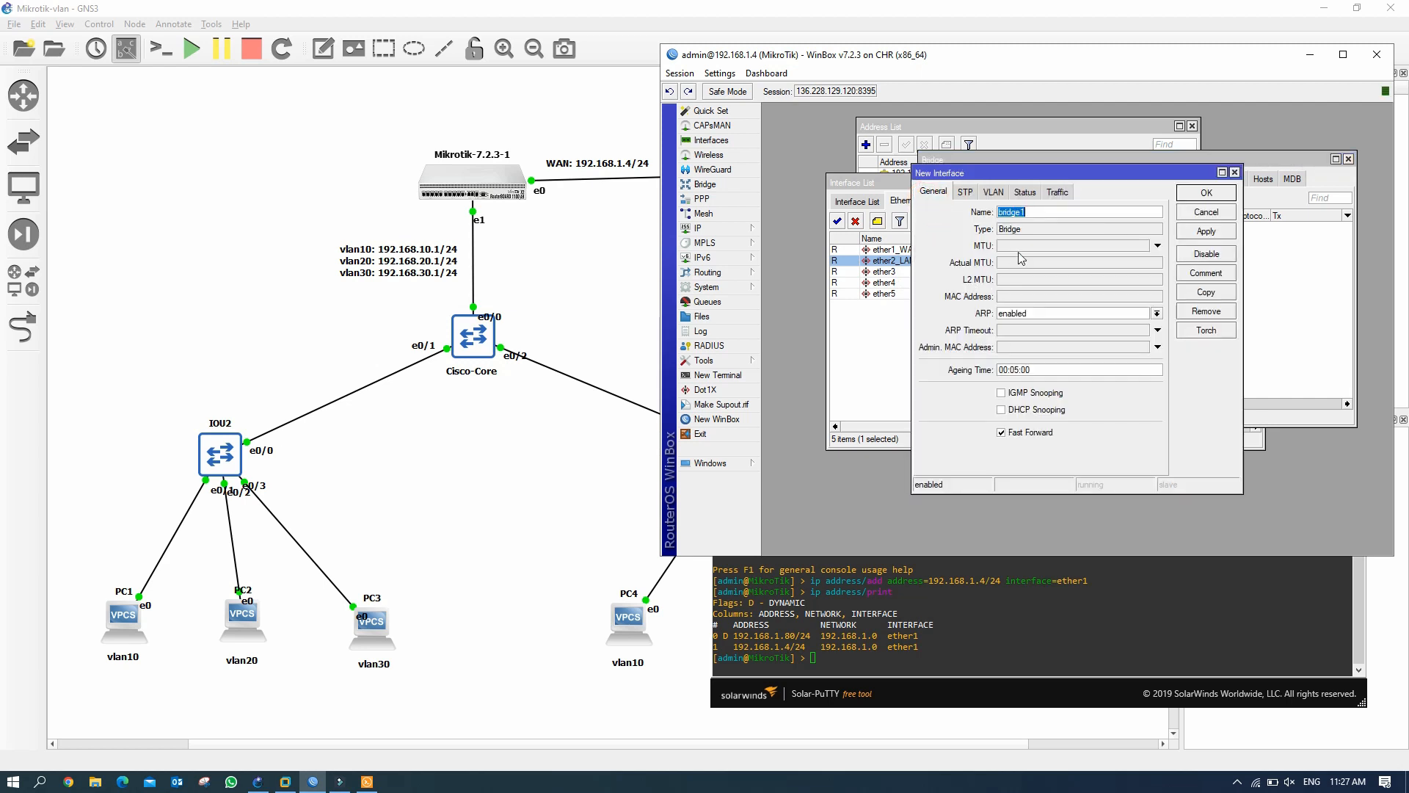
pyautogui.click(1042, 212)
pyautogui.click(1206, 231)
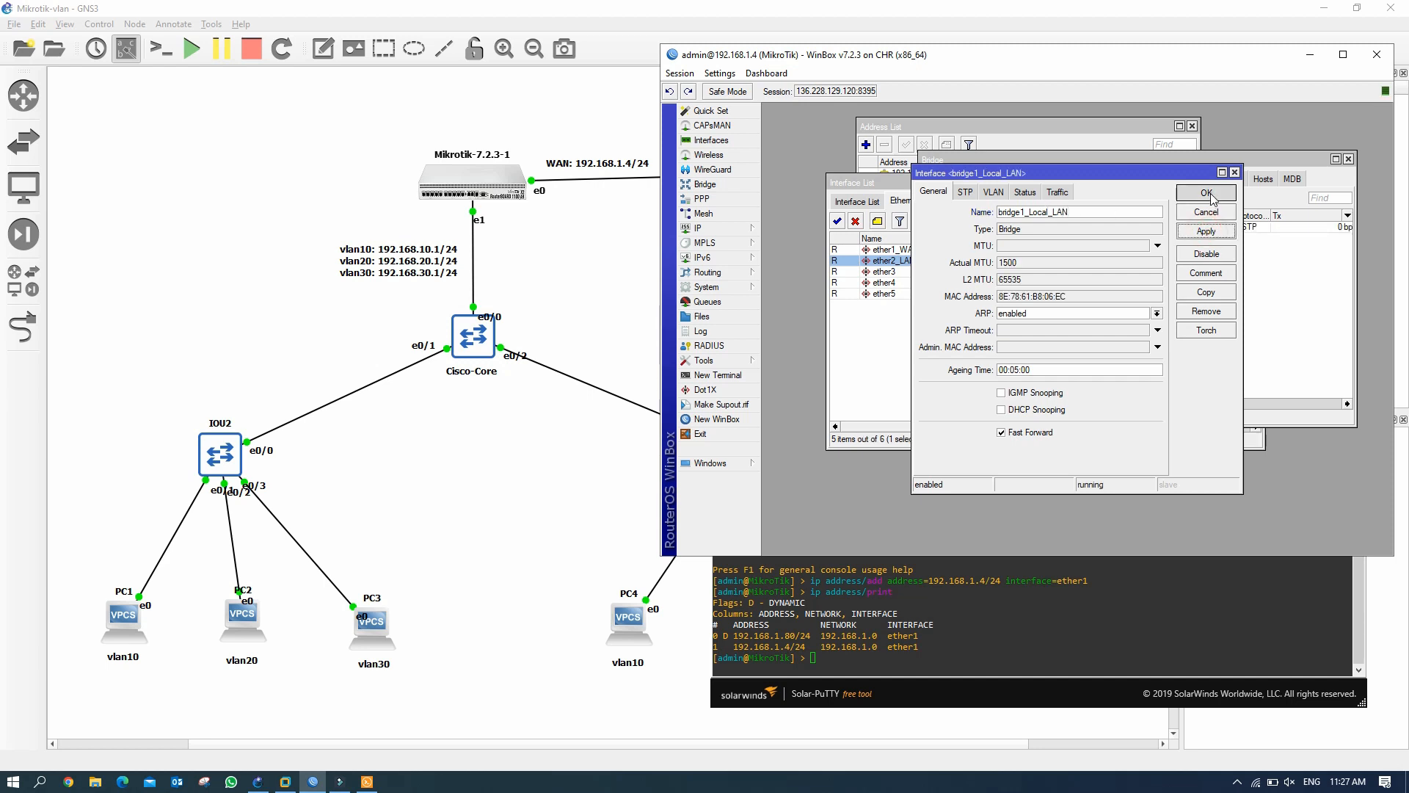
pyautogui.click(1206, 193)
# Add ether2_LAN and ether3 as ports of bridge1_Local_LAN.
pyautogui.click(971, 181)
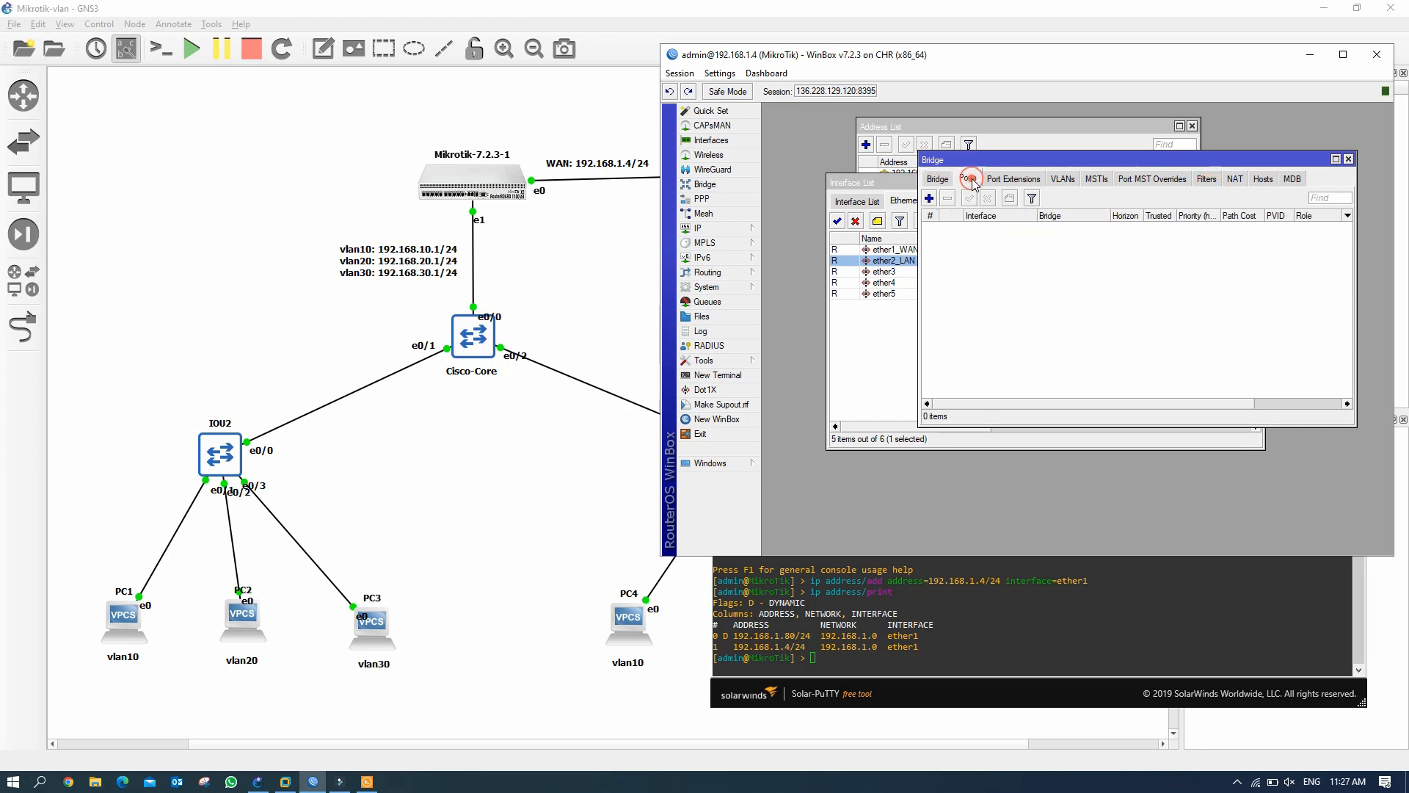
pyautogui.click(929, 198)
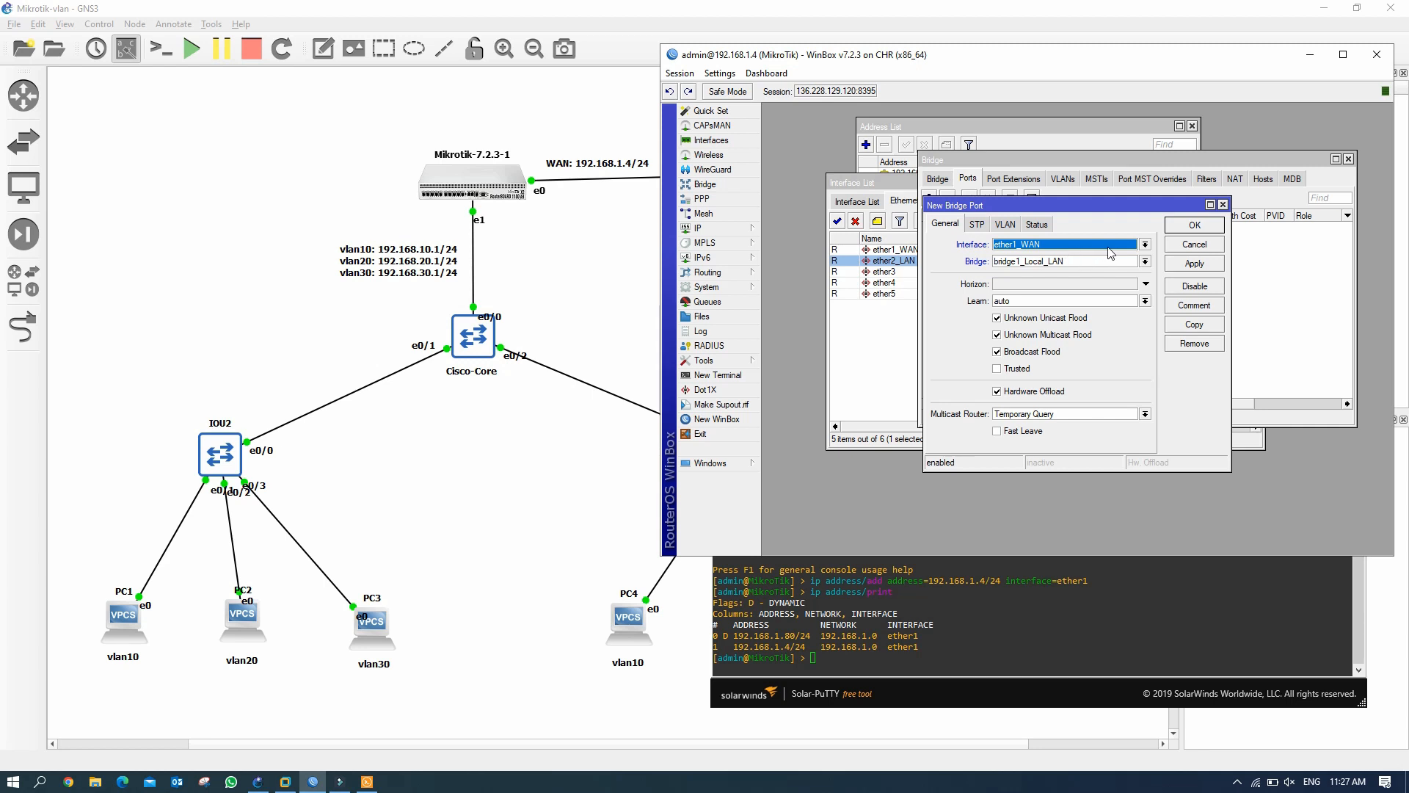
pyautogui.click(1143, 245)
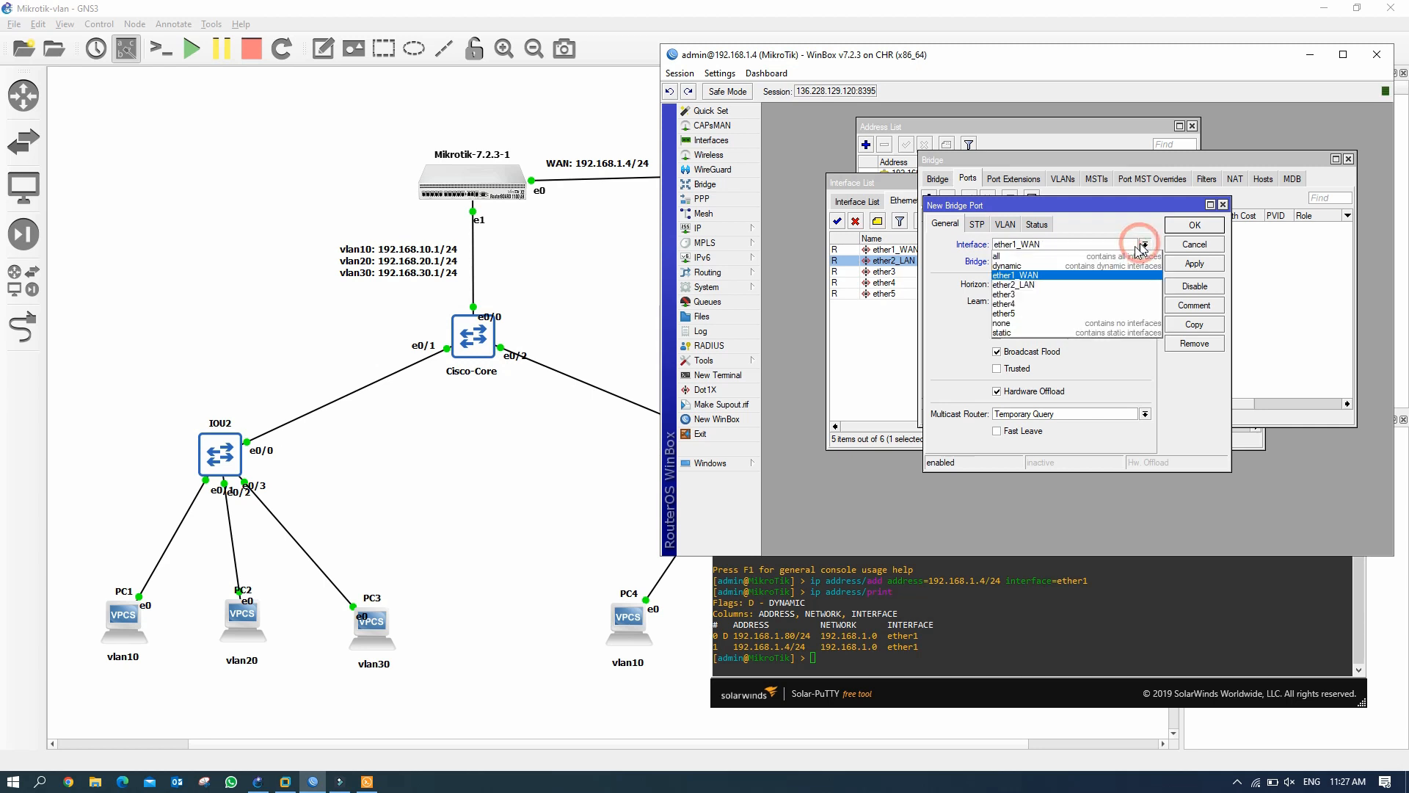
pyautogui.click(1036, 286)
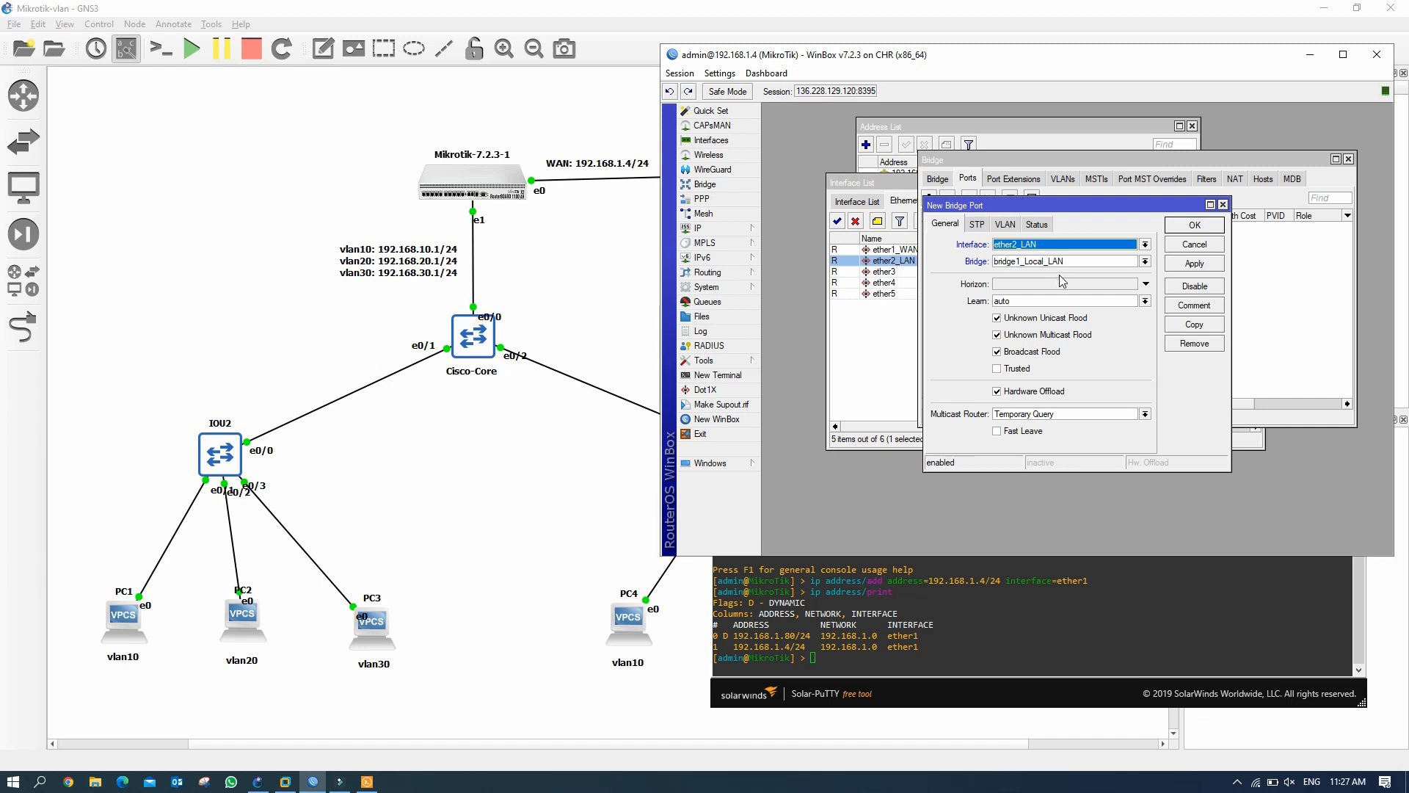
pyautogui.click(1195, 263)
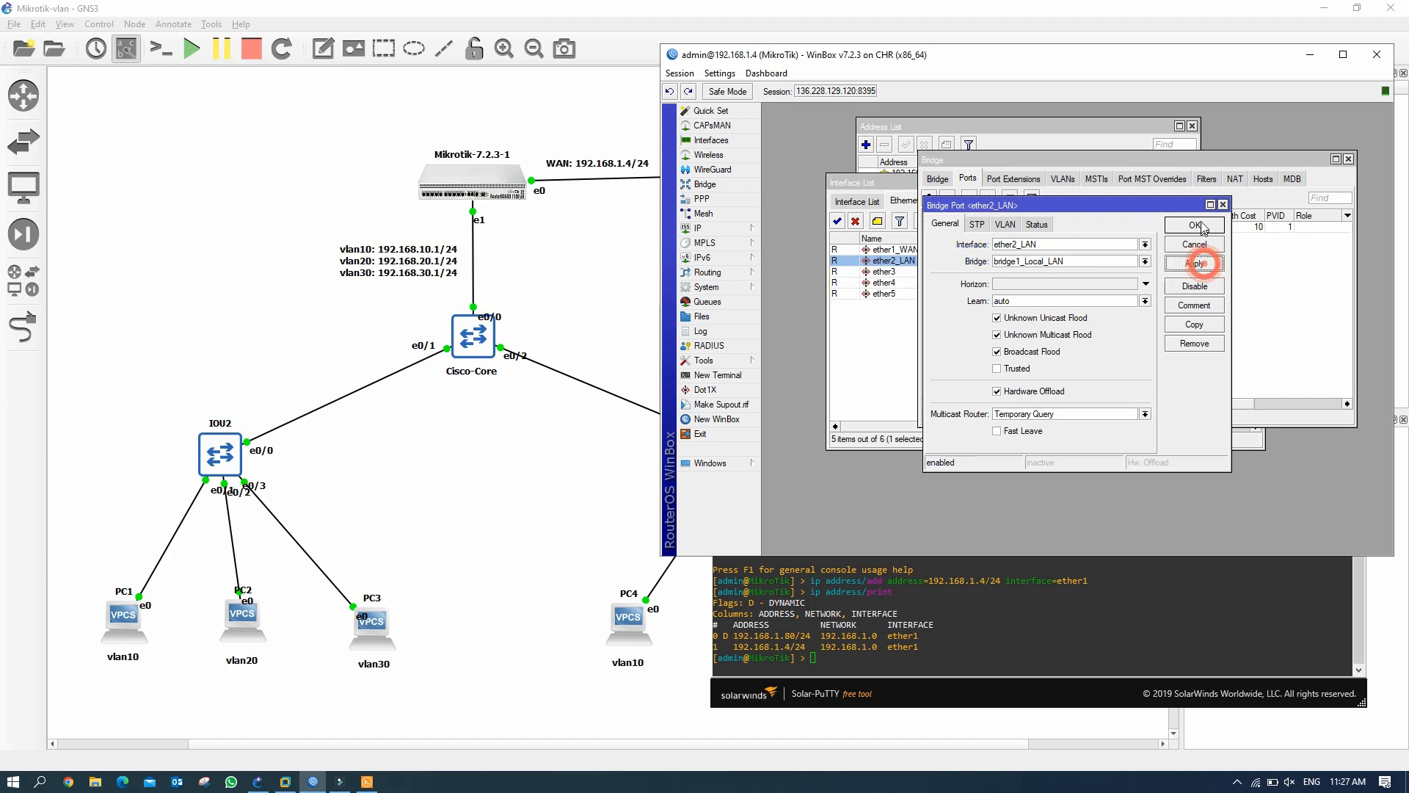
pyautogui.click(1196, 226)
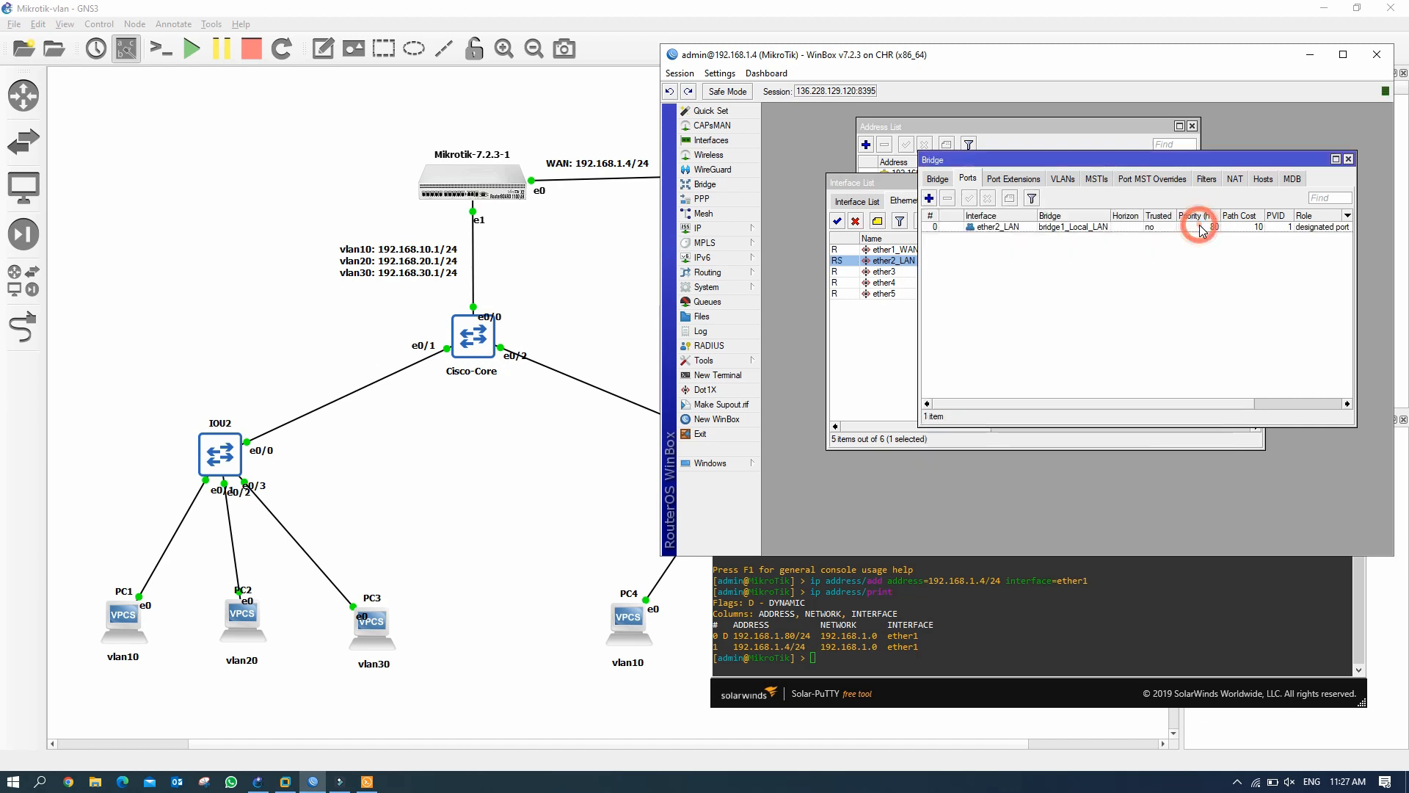
pyautogui.click(929, 198)
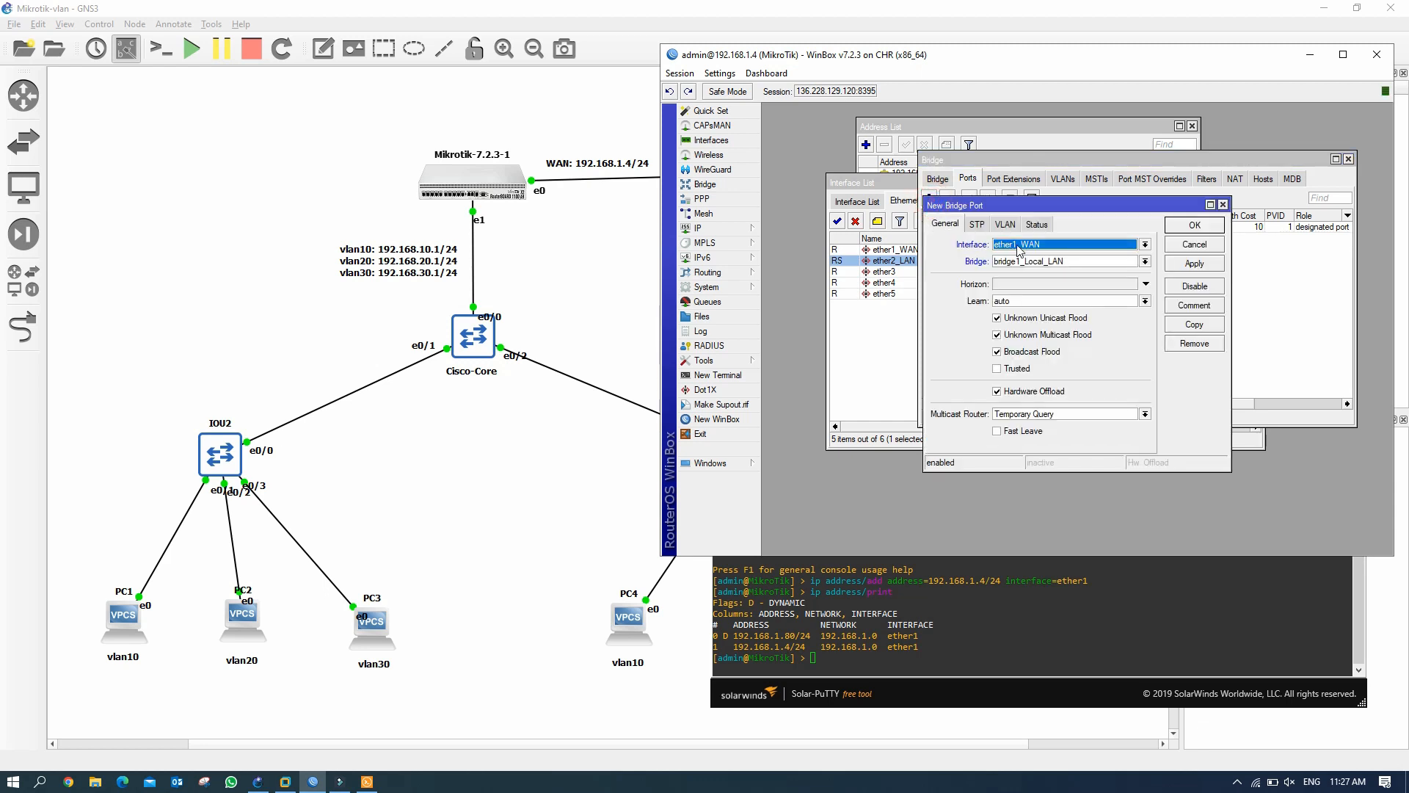
pyautogui.click(1145, 246)
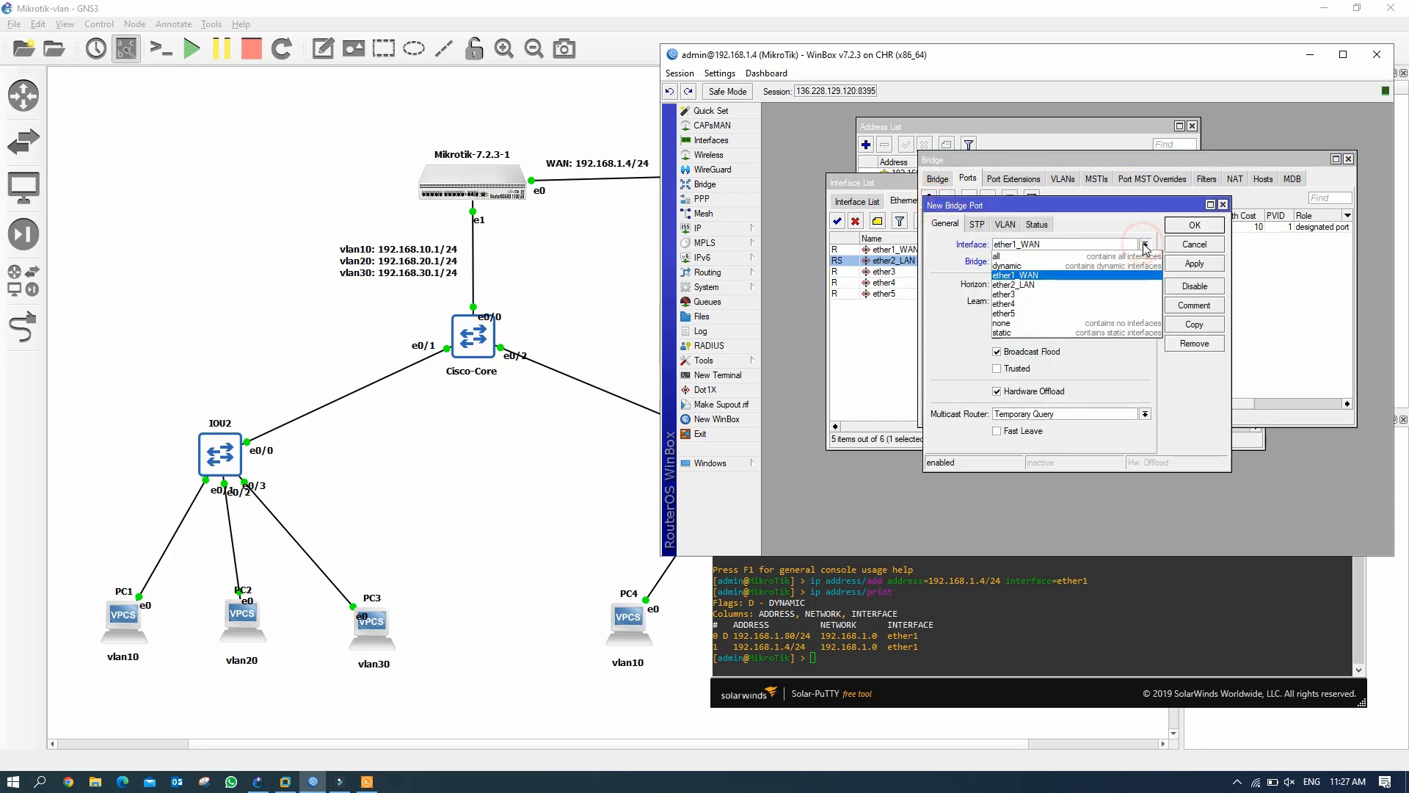
pyautogui.click(1111, 294)
pyautogui.click(1185, 263)
pyautogui.click(1195, 226)
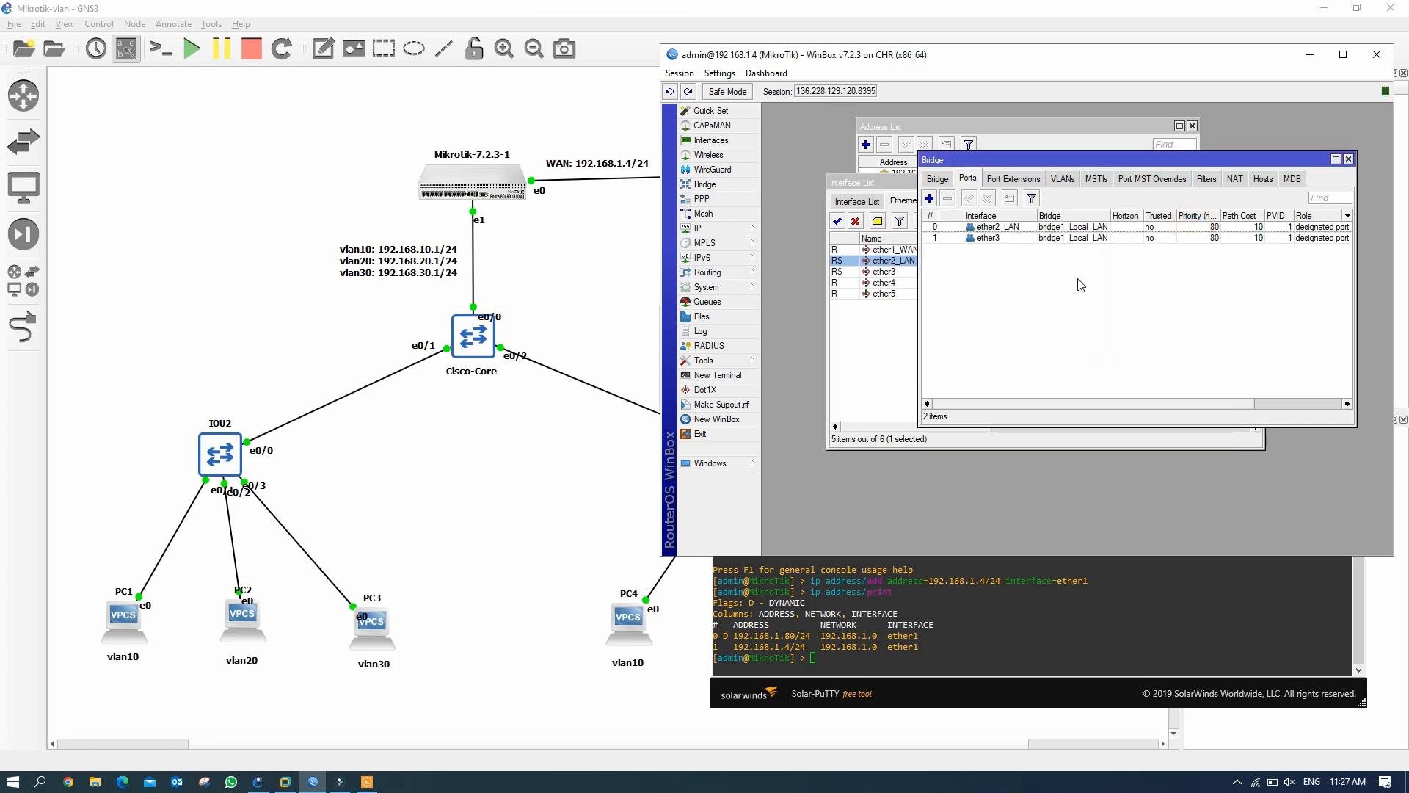
# Add ether4 and ether5 as ports of bridge1_Local_LAN.
pyautogui.click(929, 198)
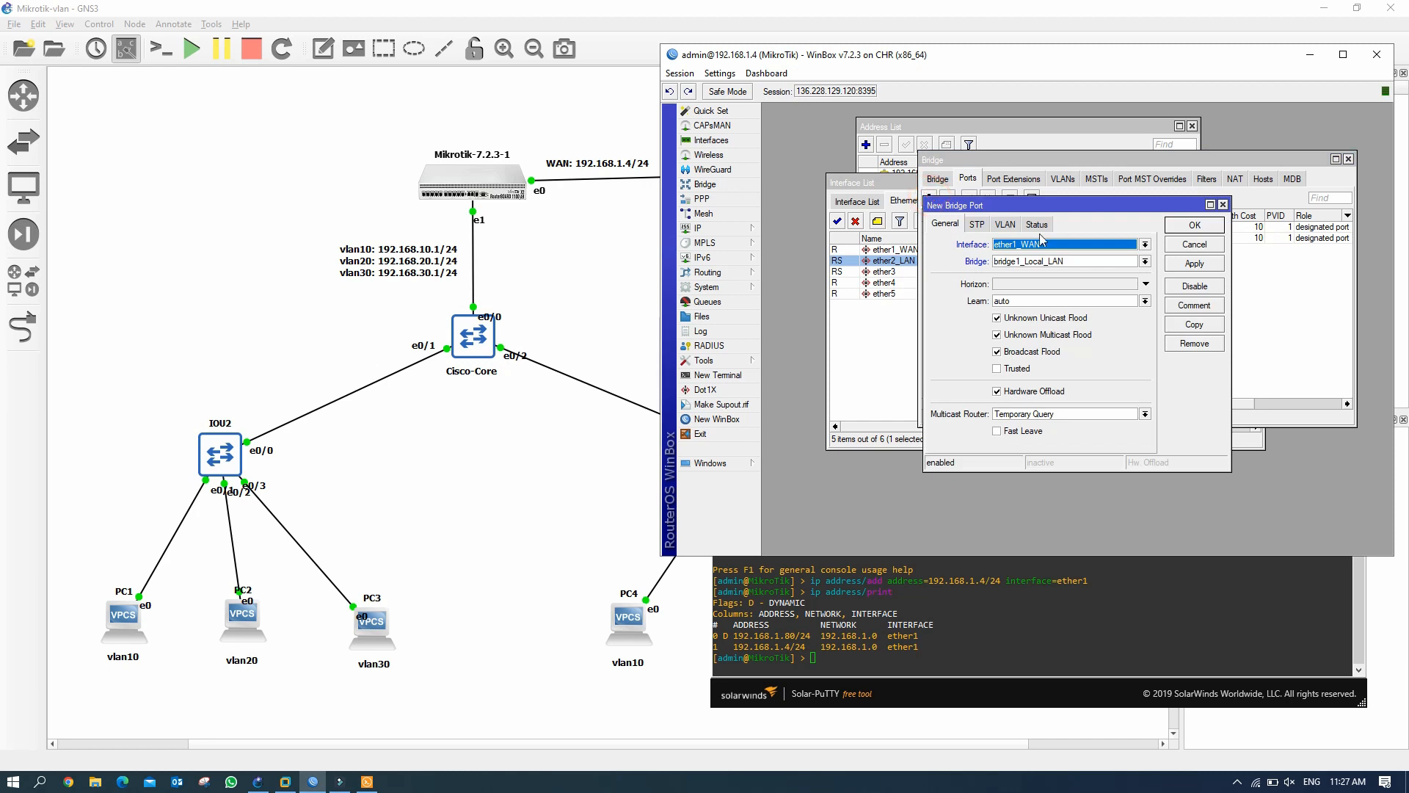
pyautogui.click(1147, 246)
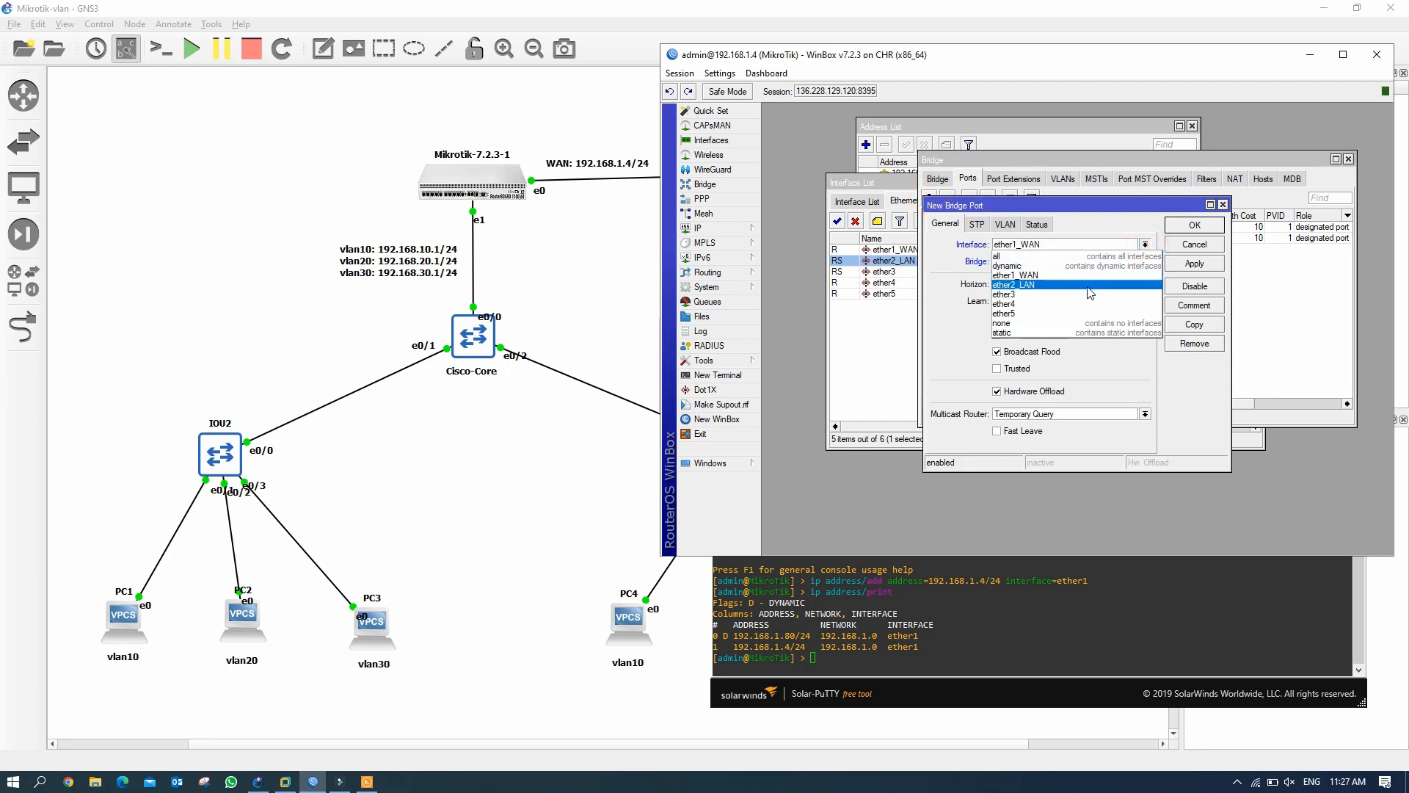
pyautogui.click(1079, 304)
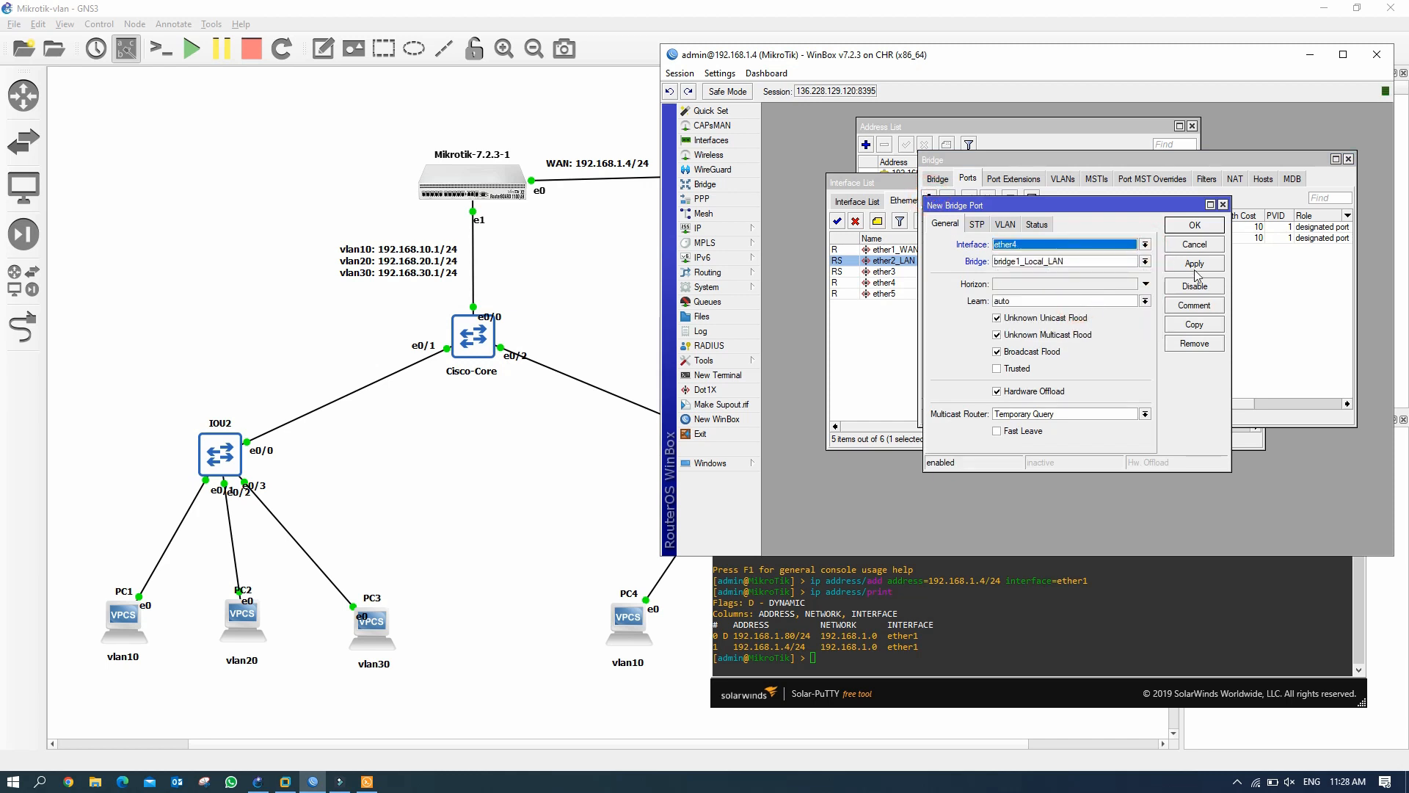
pyautogui.click(1195, 264)
pyautogui.click(1195, 225)
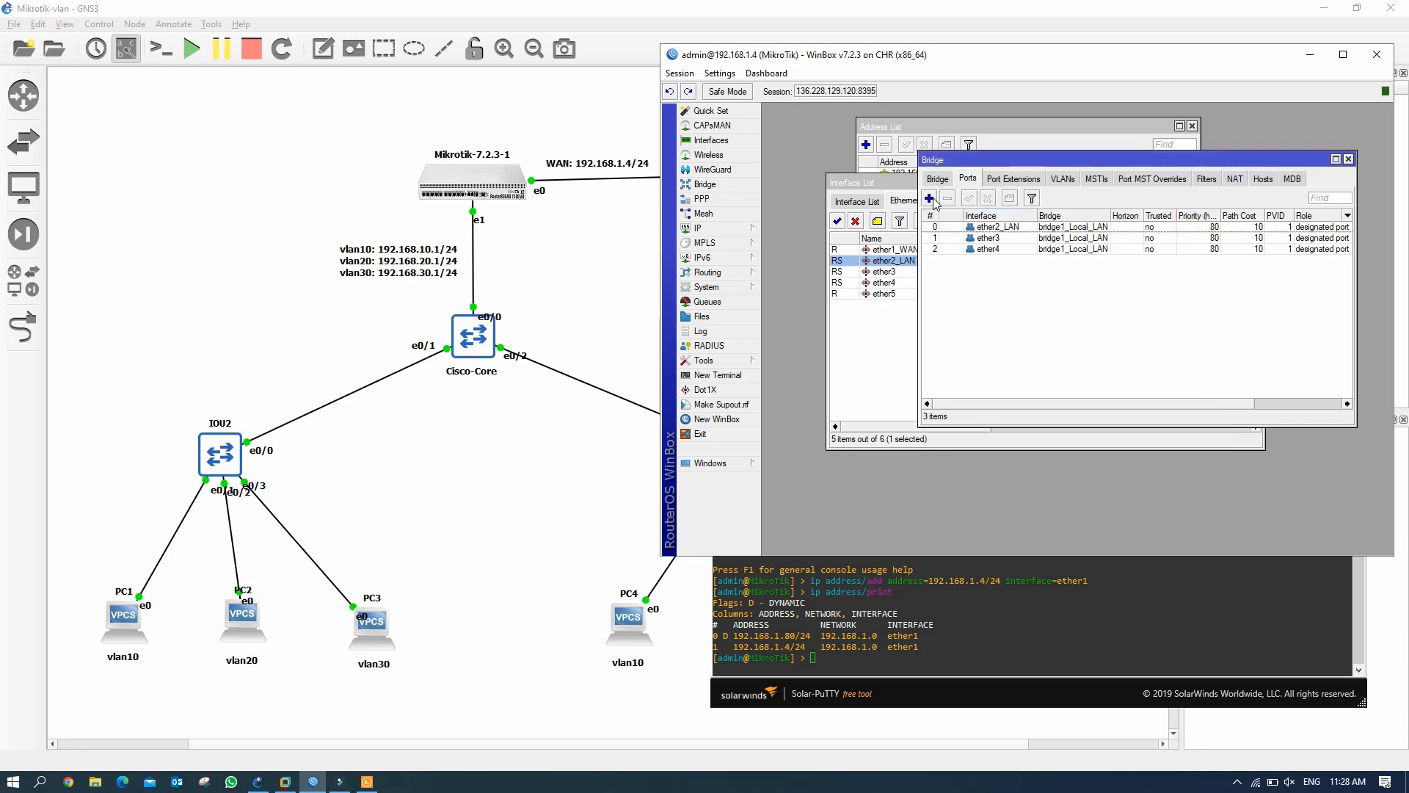
pyautogui.click(929, 198)
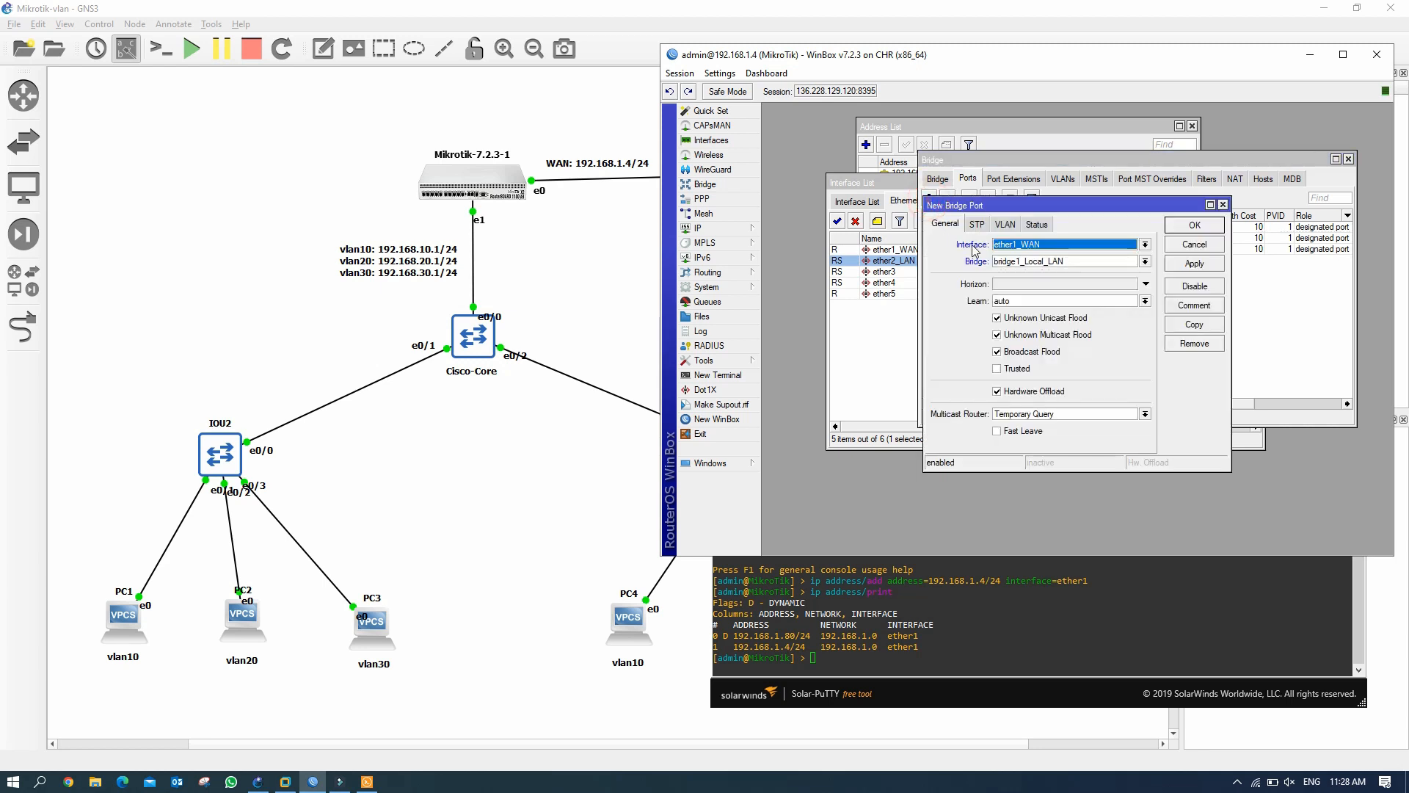
pyautogui.click(1145, 245)
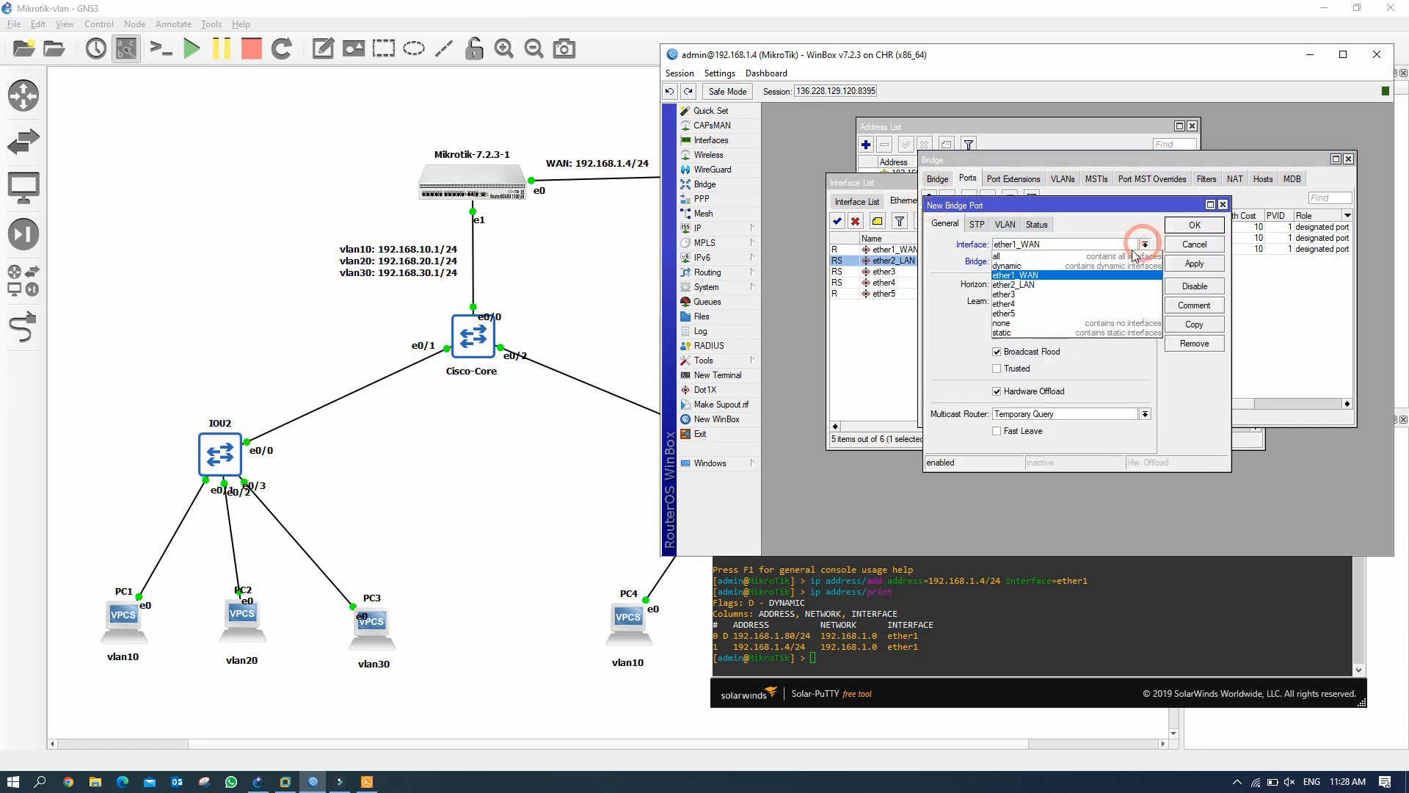
pyautogui.click(1091, 312)
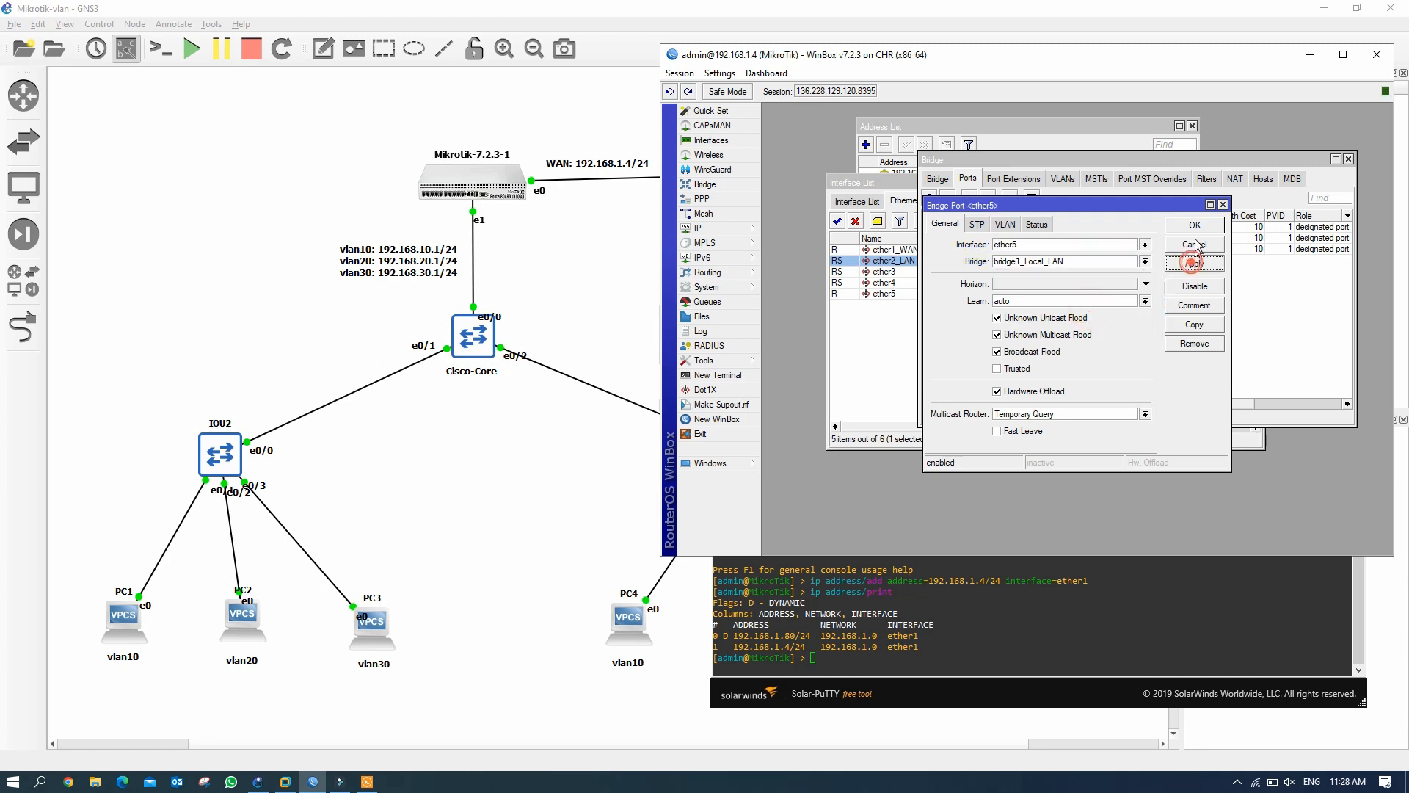
pyautogui.click(1195, 226)
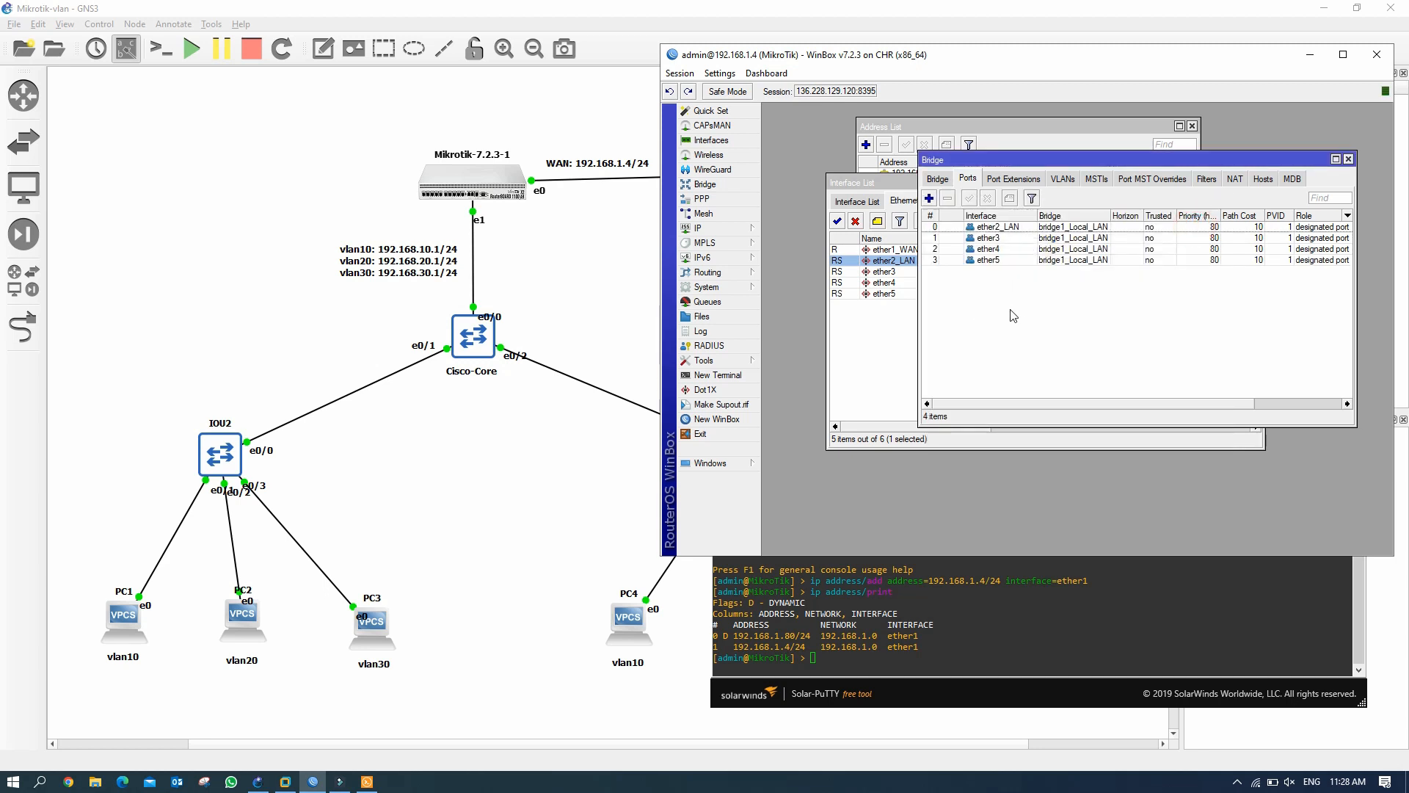
# Review the bridge list and its four member ports, selecting the ether2_LAN entry.
pyautogui.click(938, 179)
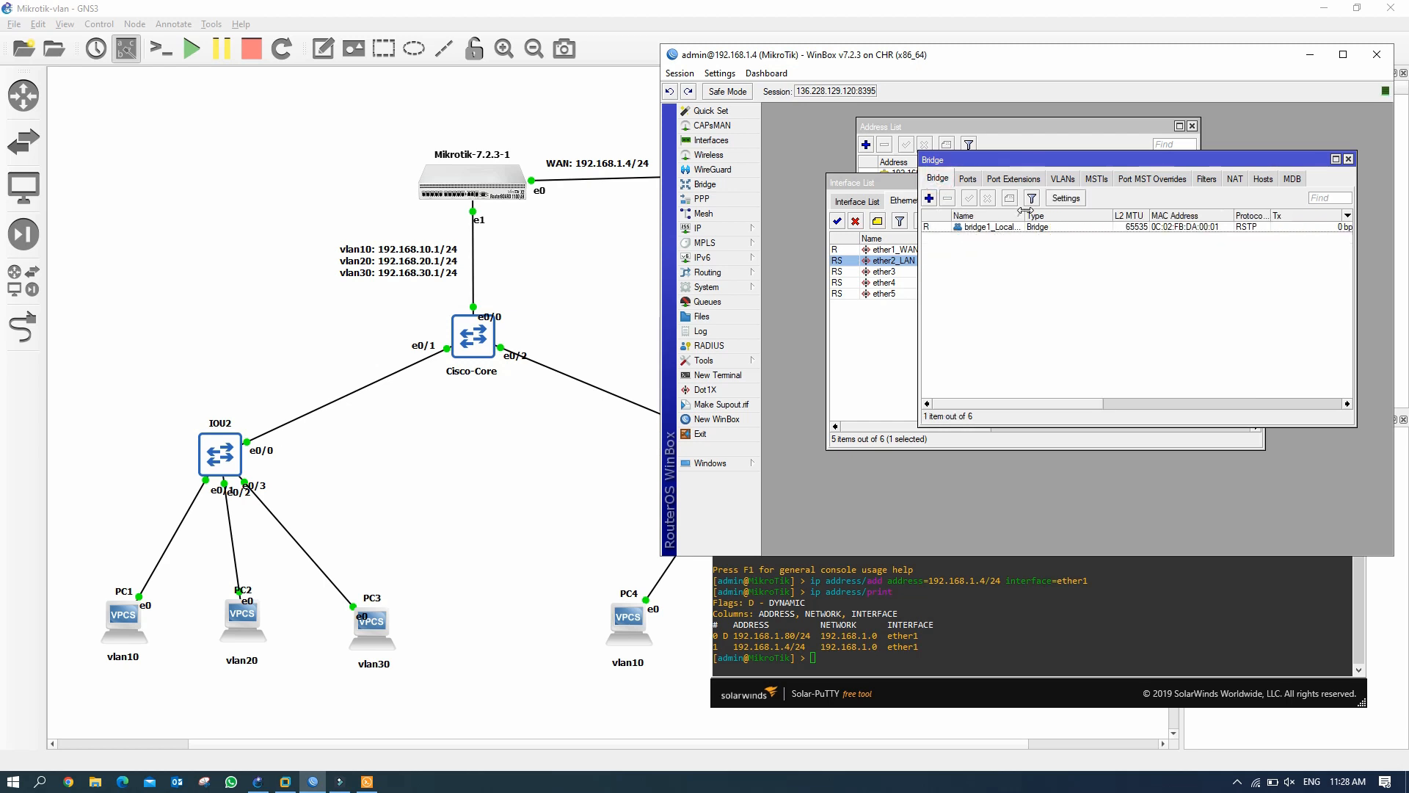
pyautogui.moveTo(1025, 215); pyautogui.dragTo(1067, 215)
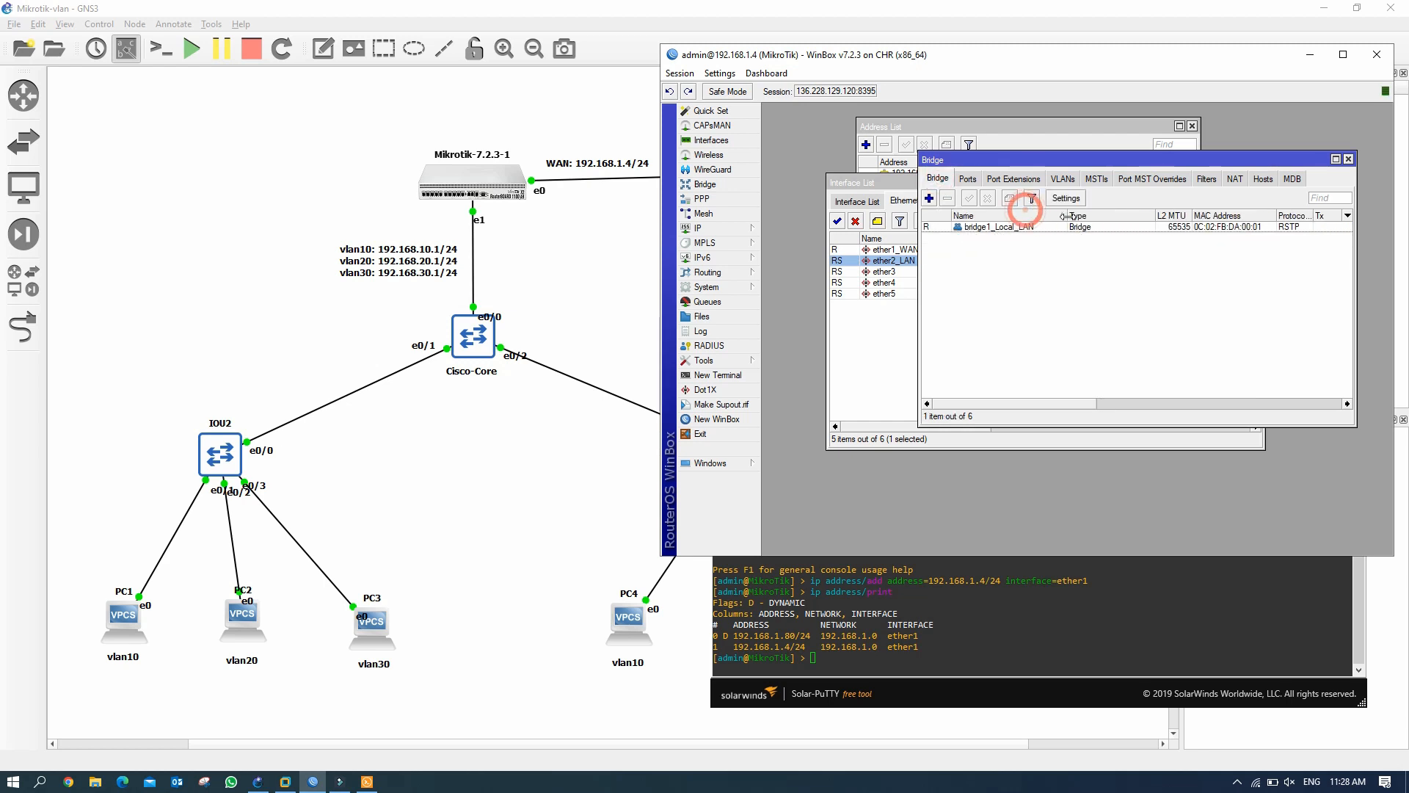
pyautogui.click(968, 179)
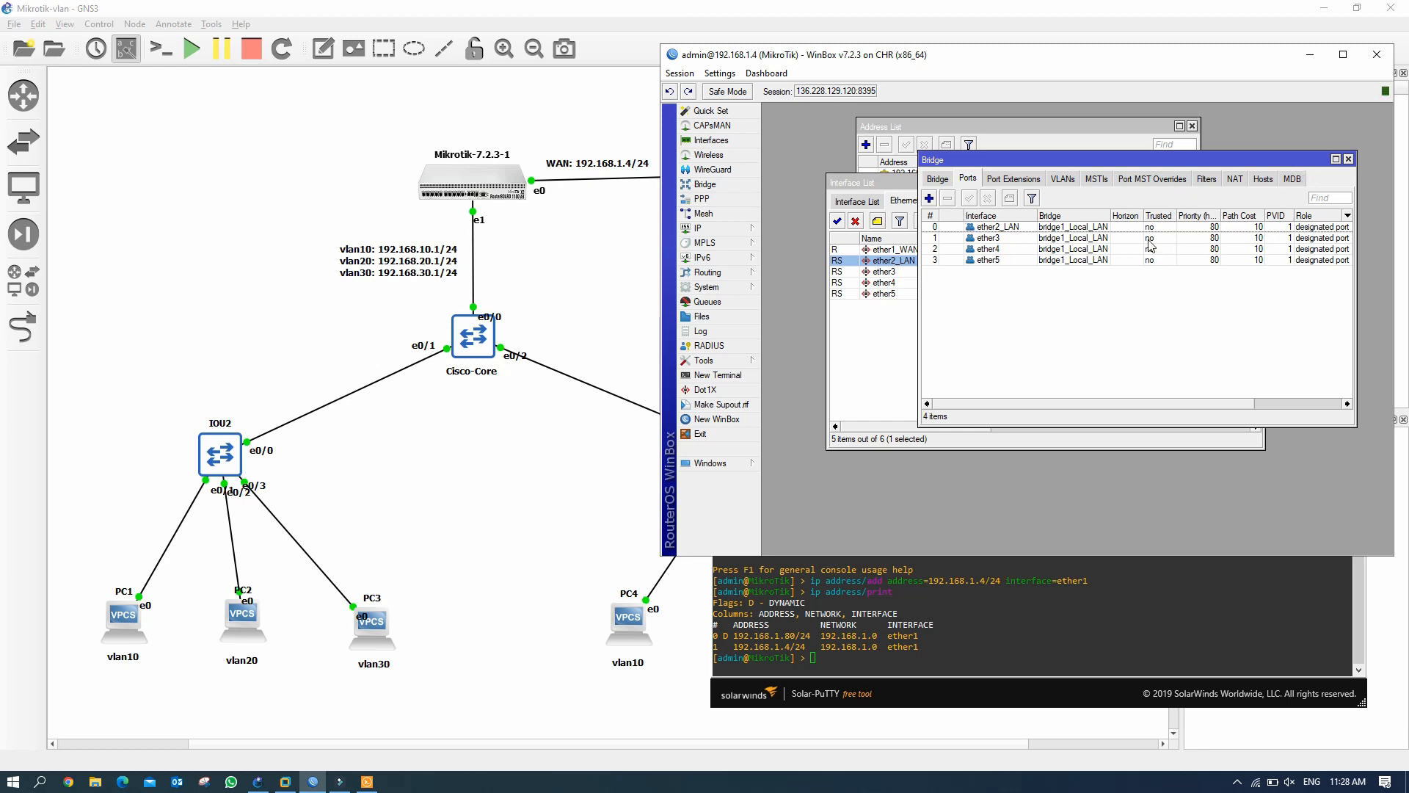
pyautogui.click(940, 181)
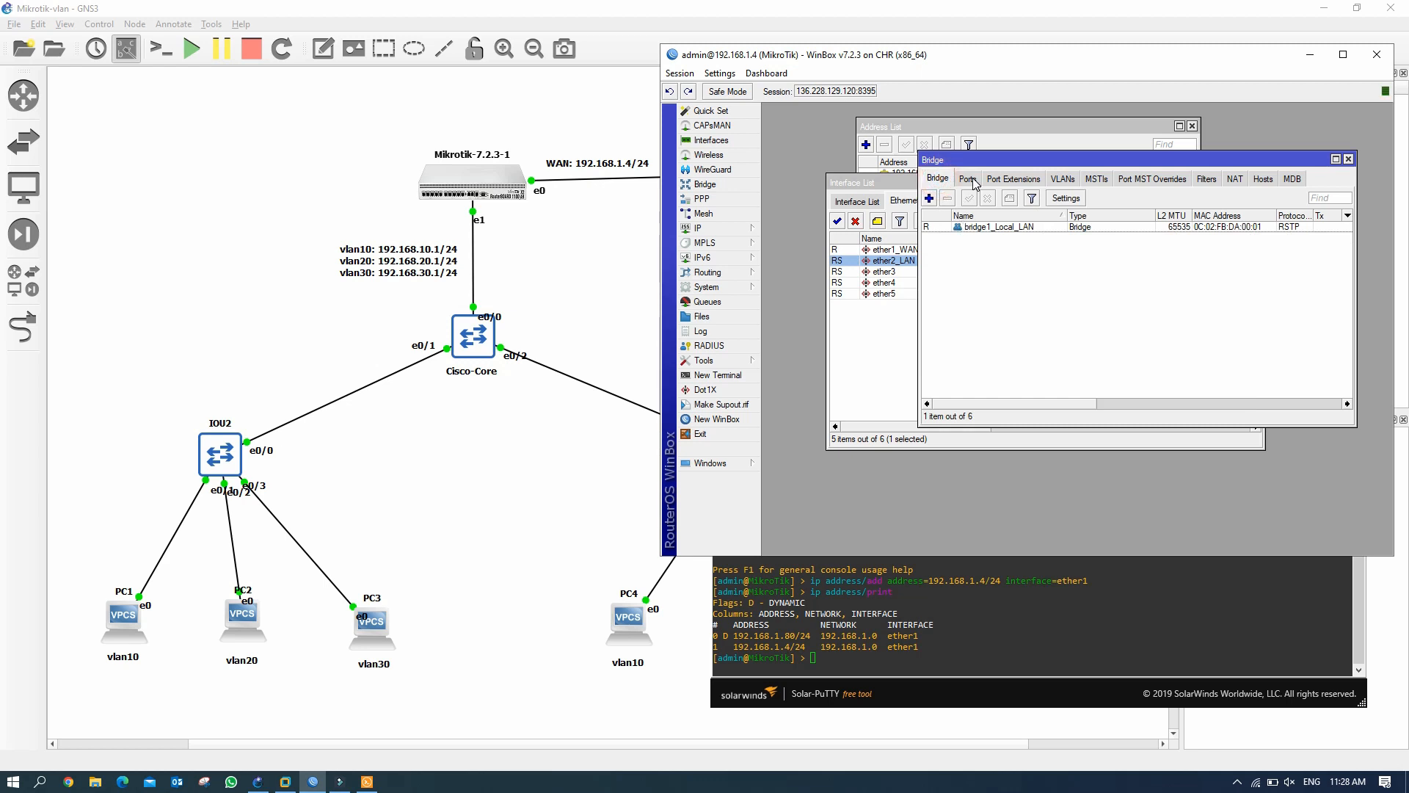
pyautogui.click(969, 181)
pyautogui.click(1013, 227)
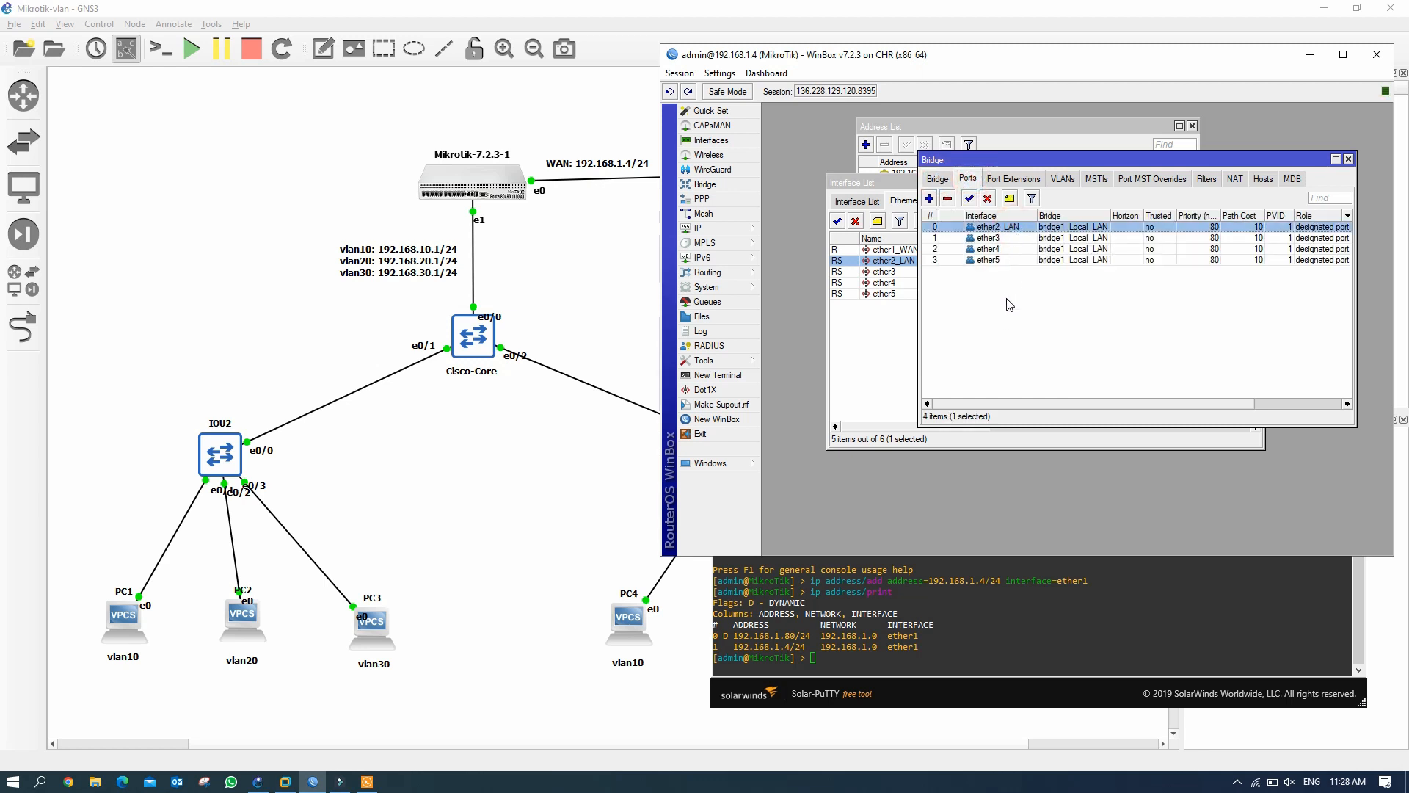
# Close the Bridge window, enlarge the Interface List, and show its empty VLAN tab.
pyautogui.click(1349, 160)
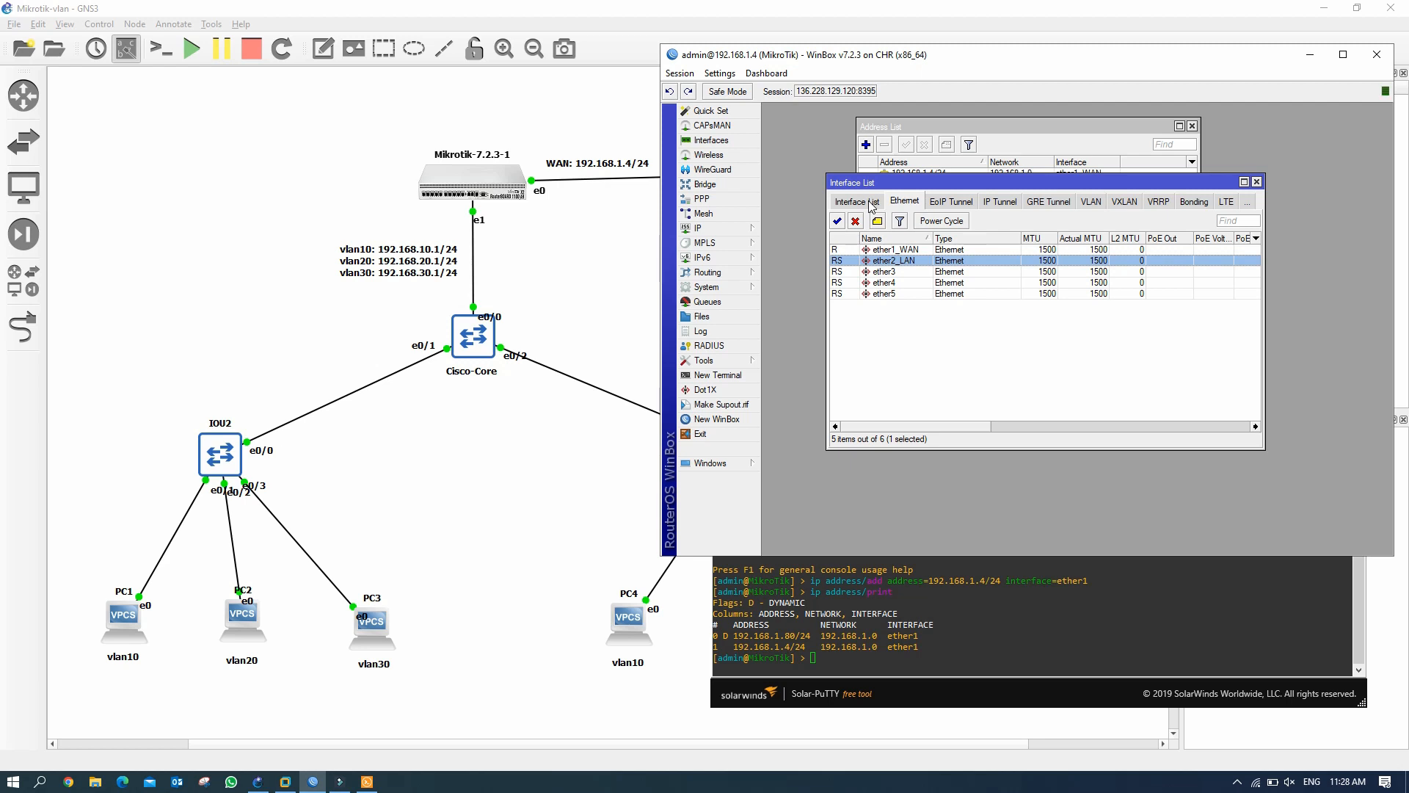
pyautogui.moveTo(1031, 176); pyautogui.dragTo(1033, 160)
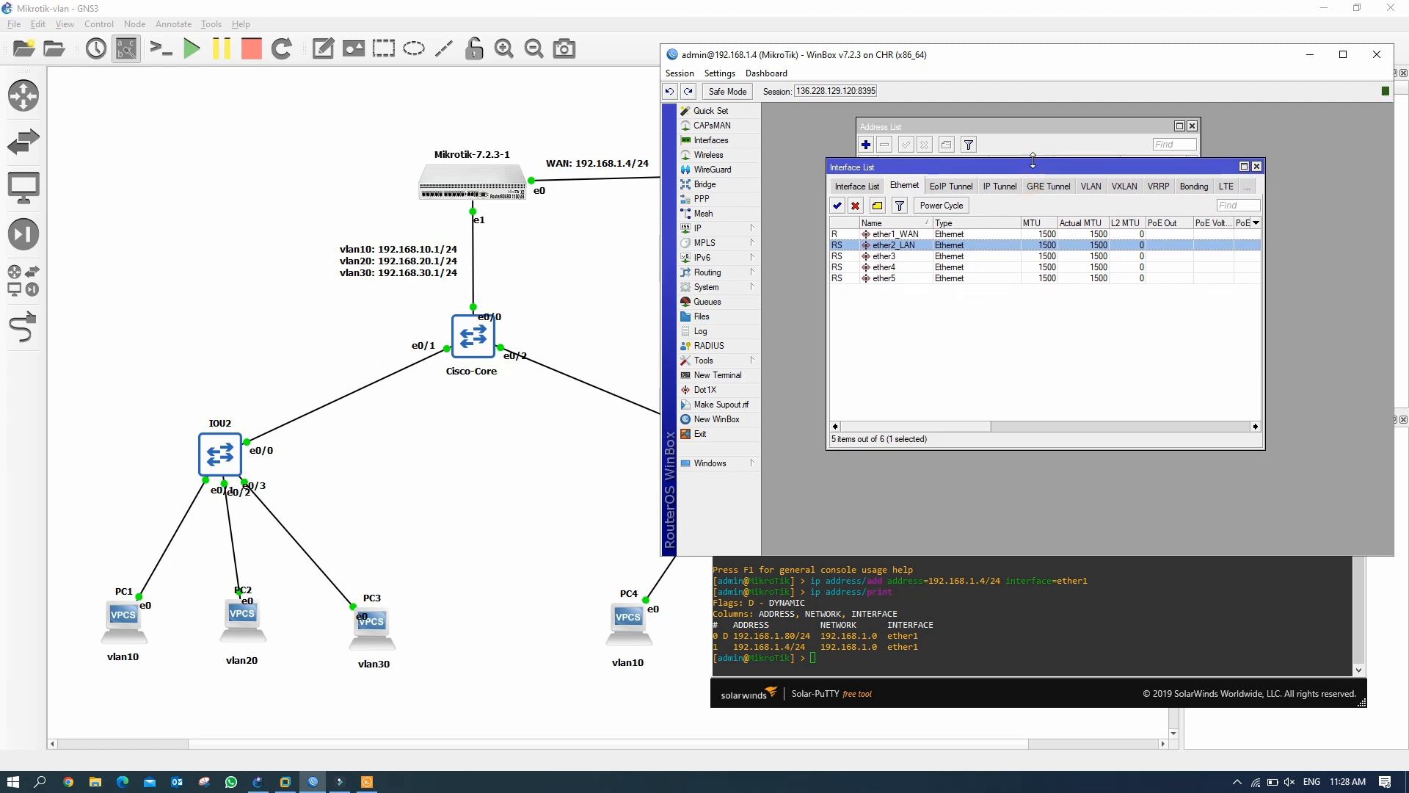
pyautogui.moveTo(1262, 443); pyautogui.dragTo(1356, 513)
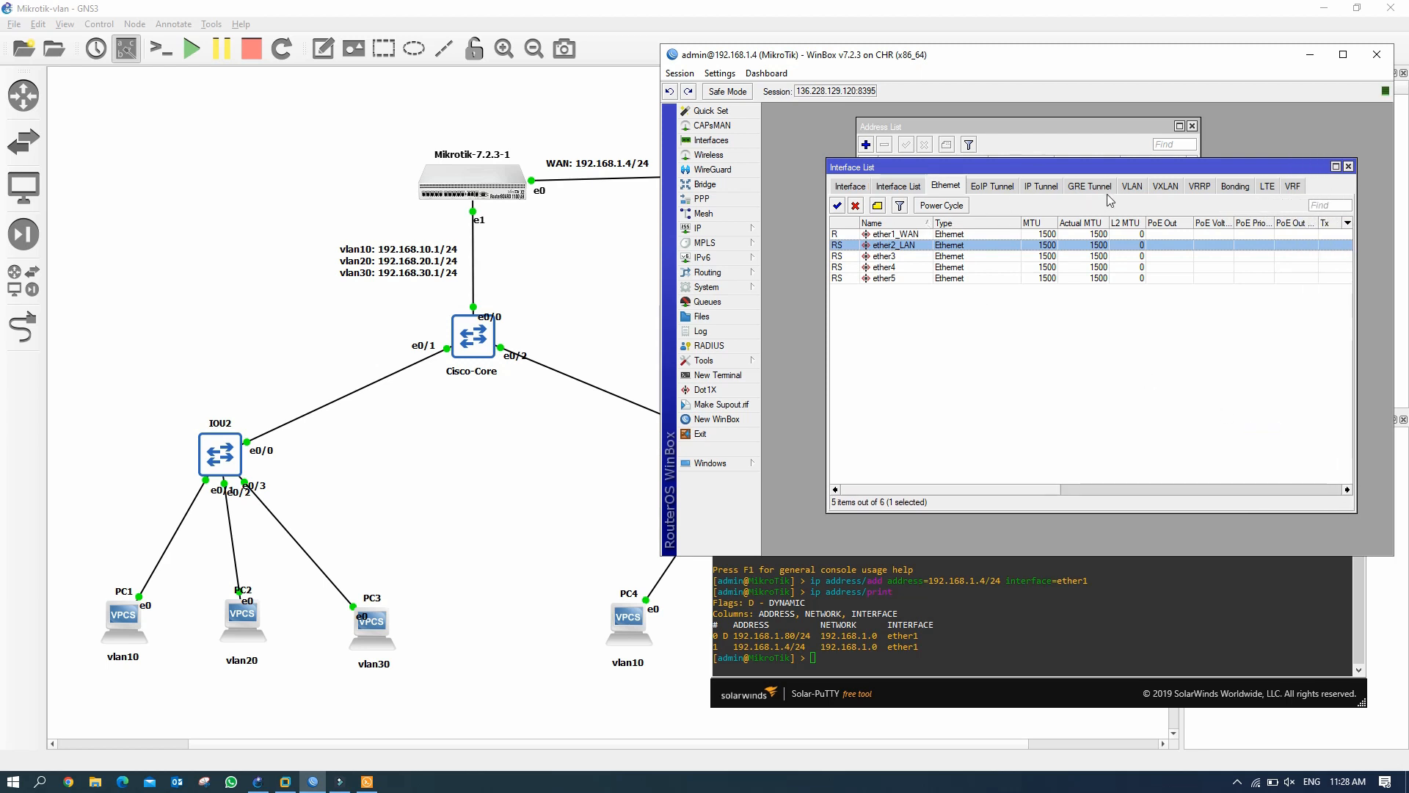
pyautogui.click(1133, 188)
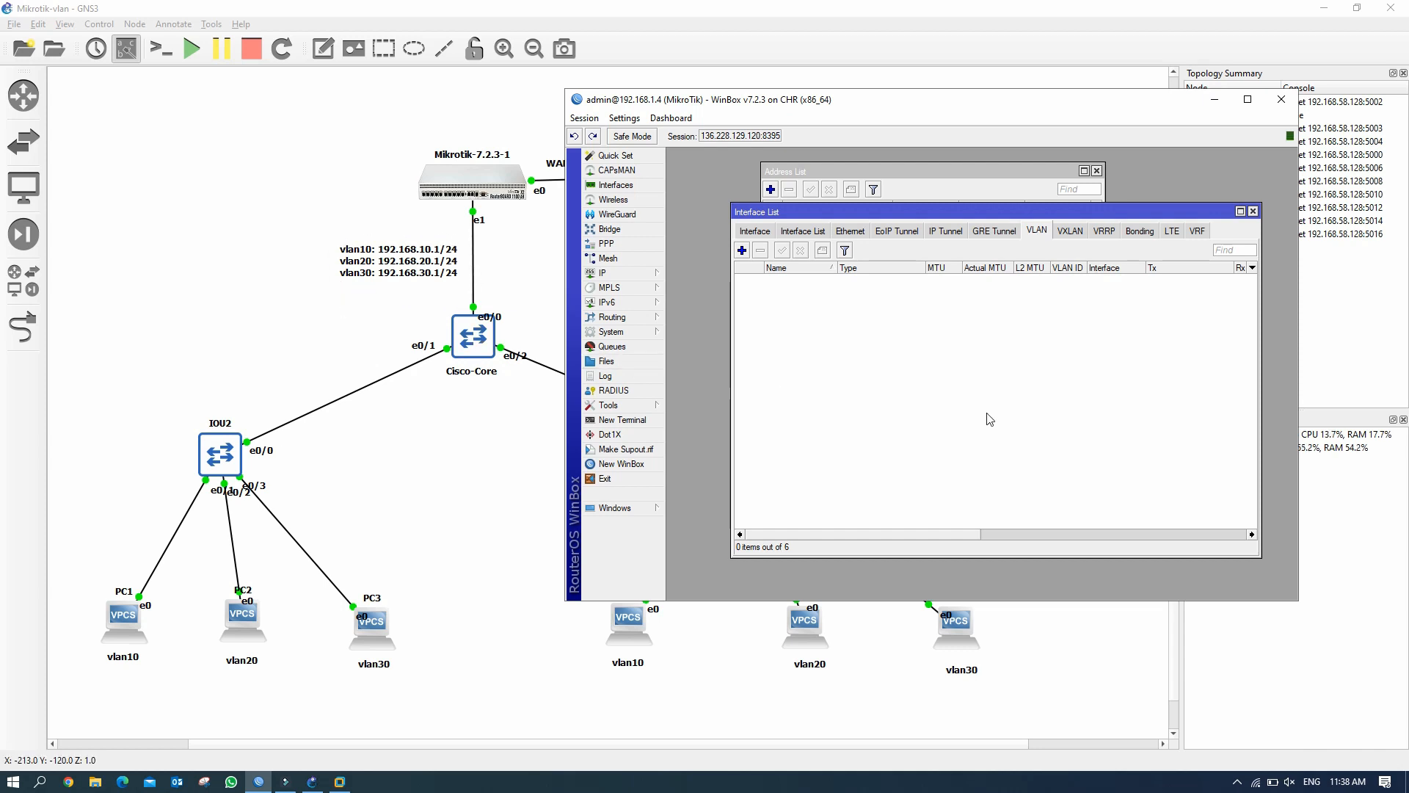
# Add VLAN interface vlan10 with VLAN ID 10 on parent interface bridge1_Local_LAN.
pyautogui.click(742, 251)
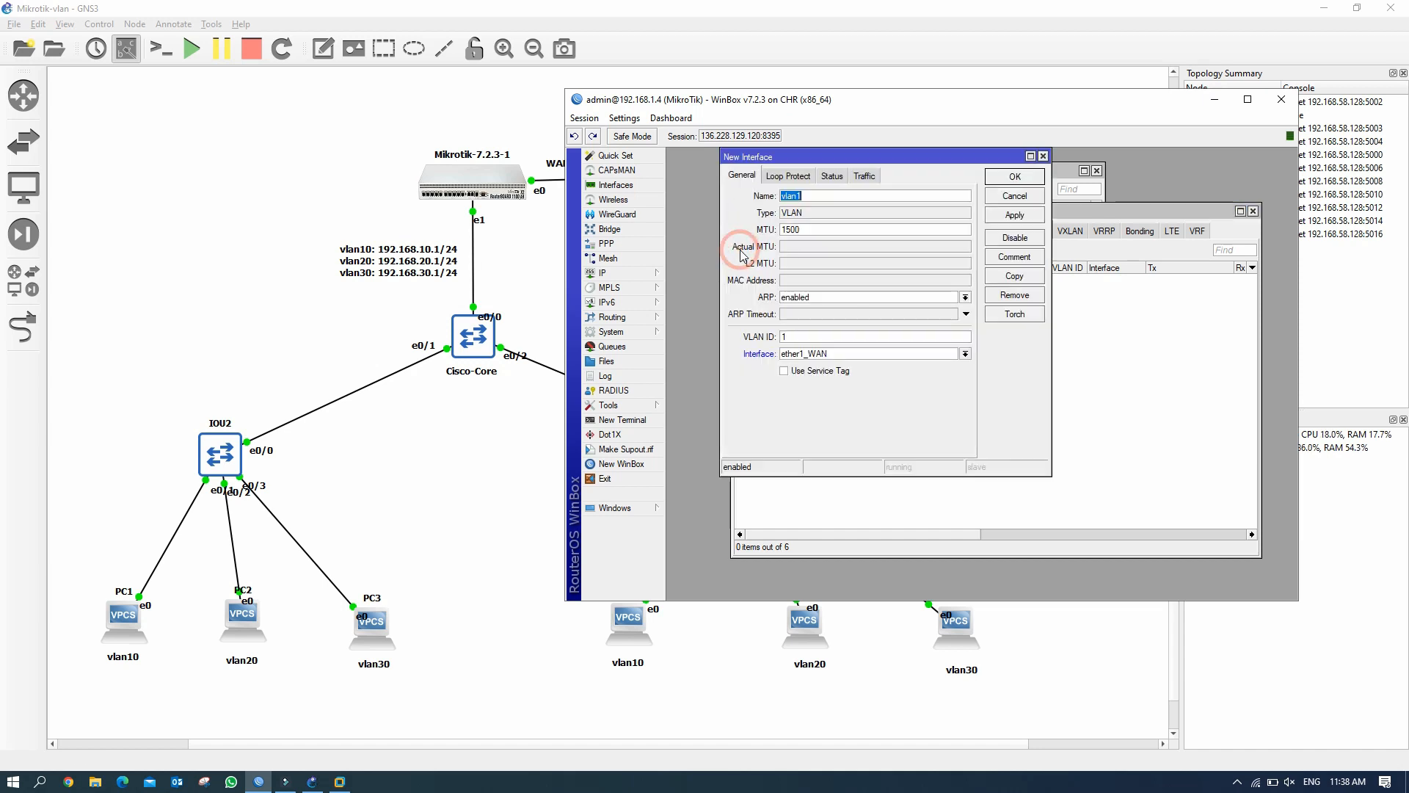
pyautogui.moveTo(908, 158); pyautogui.dragTo(994, 258)
pyautogui.write('vlan10')
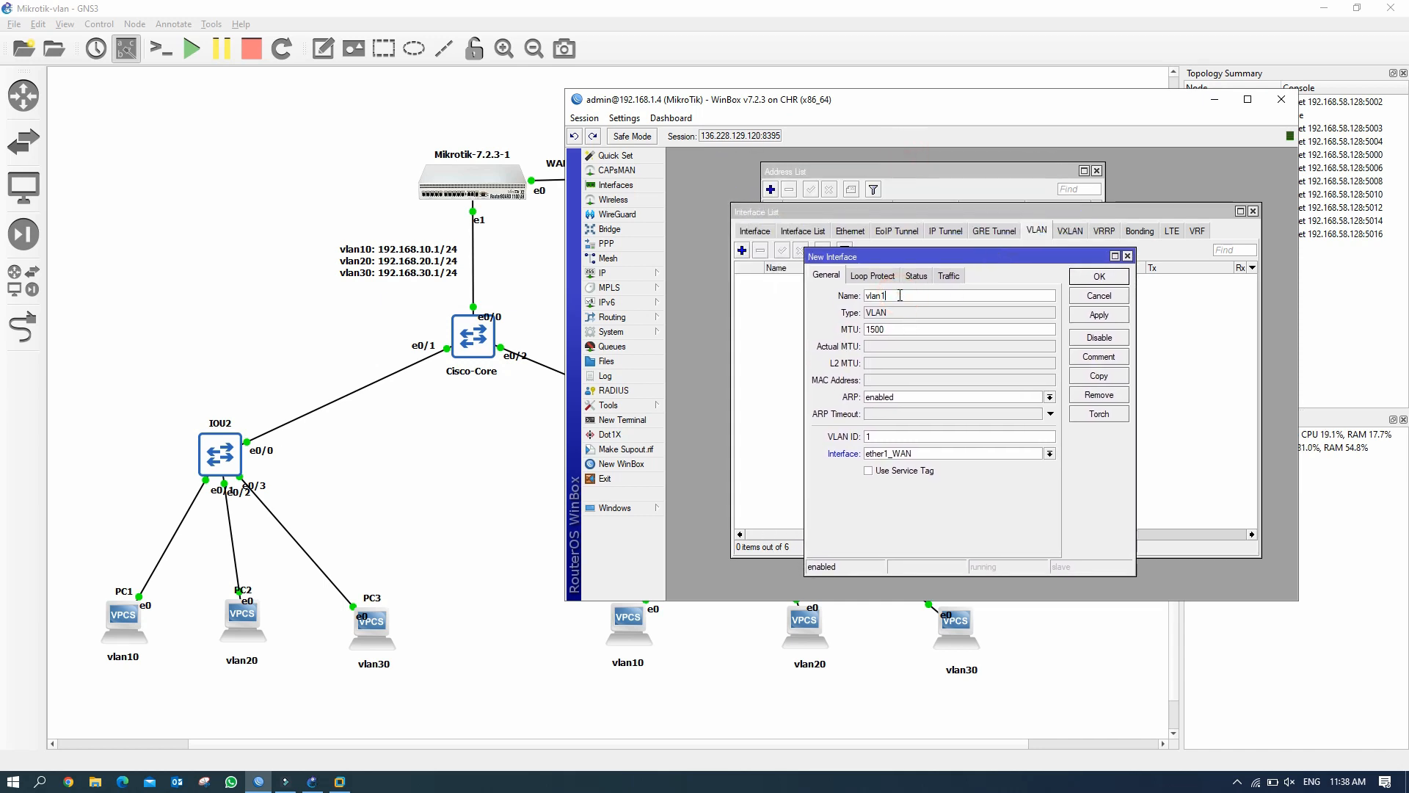
pyautogui.click(897, 437)
pyautogui.click(1050, 454)
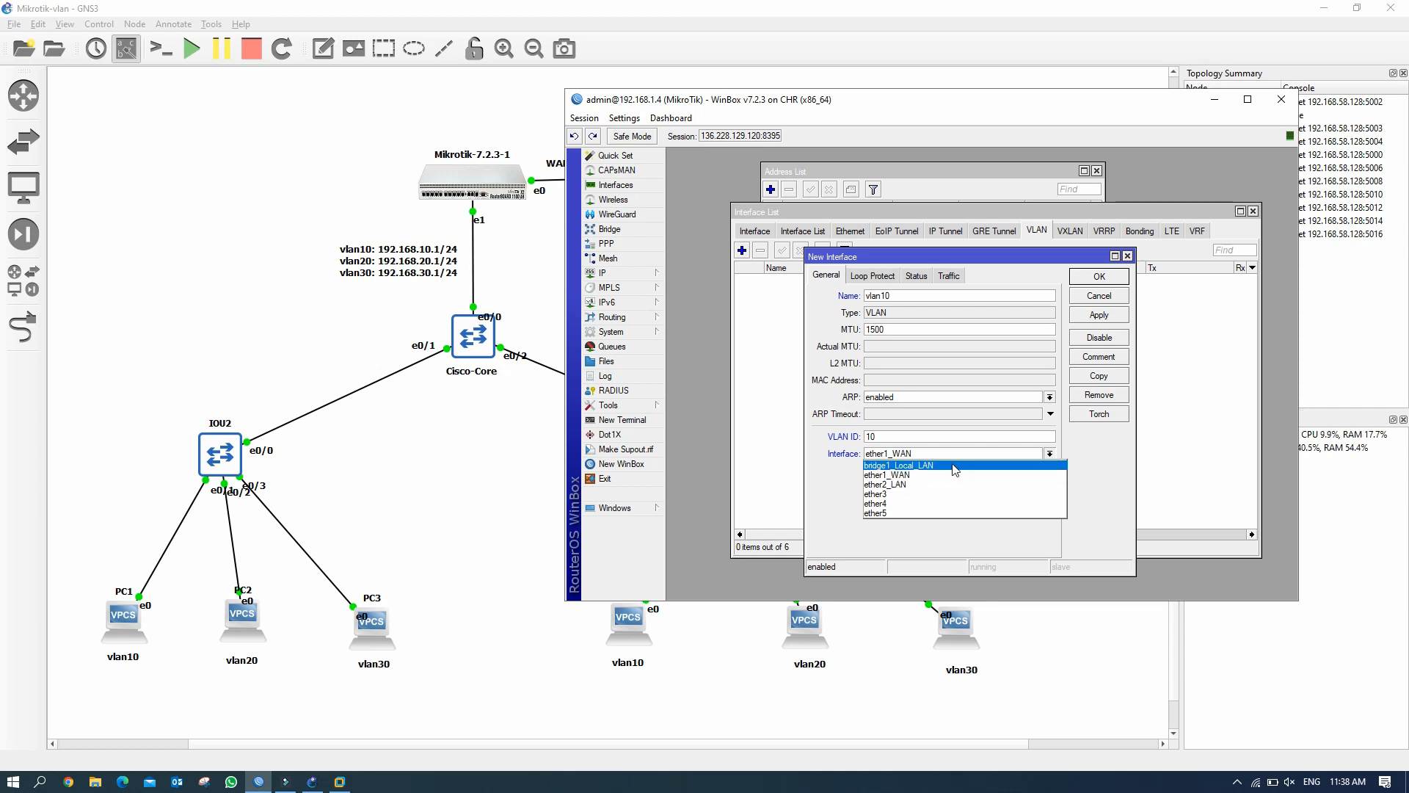
pyautogui.click(930, 467)
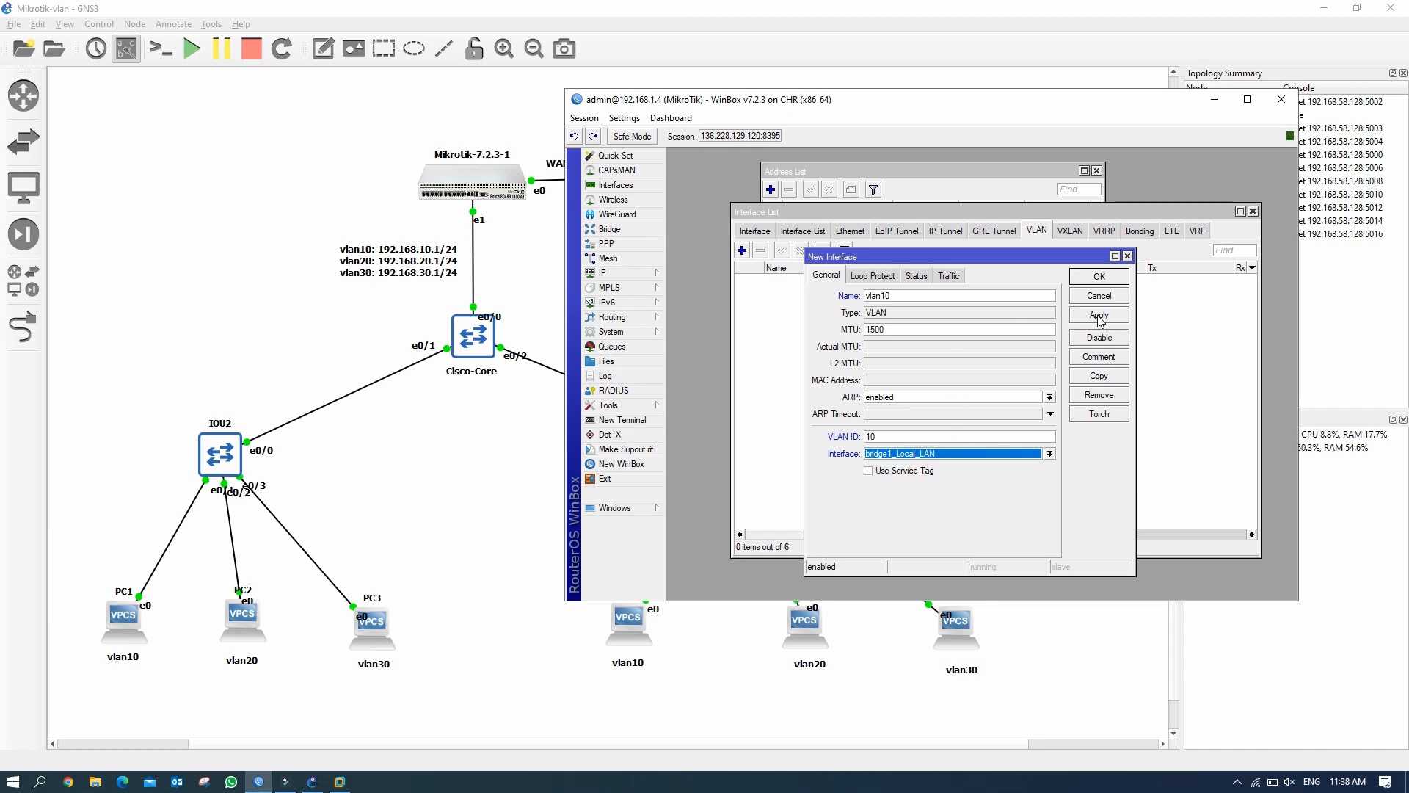
pyautogui.click(1099, 316)
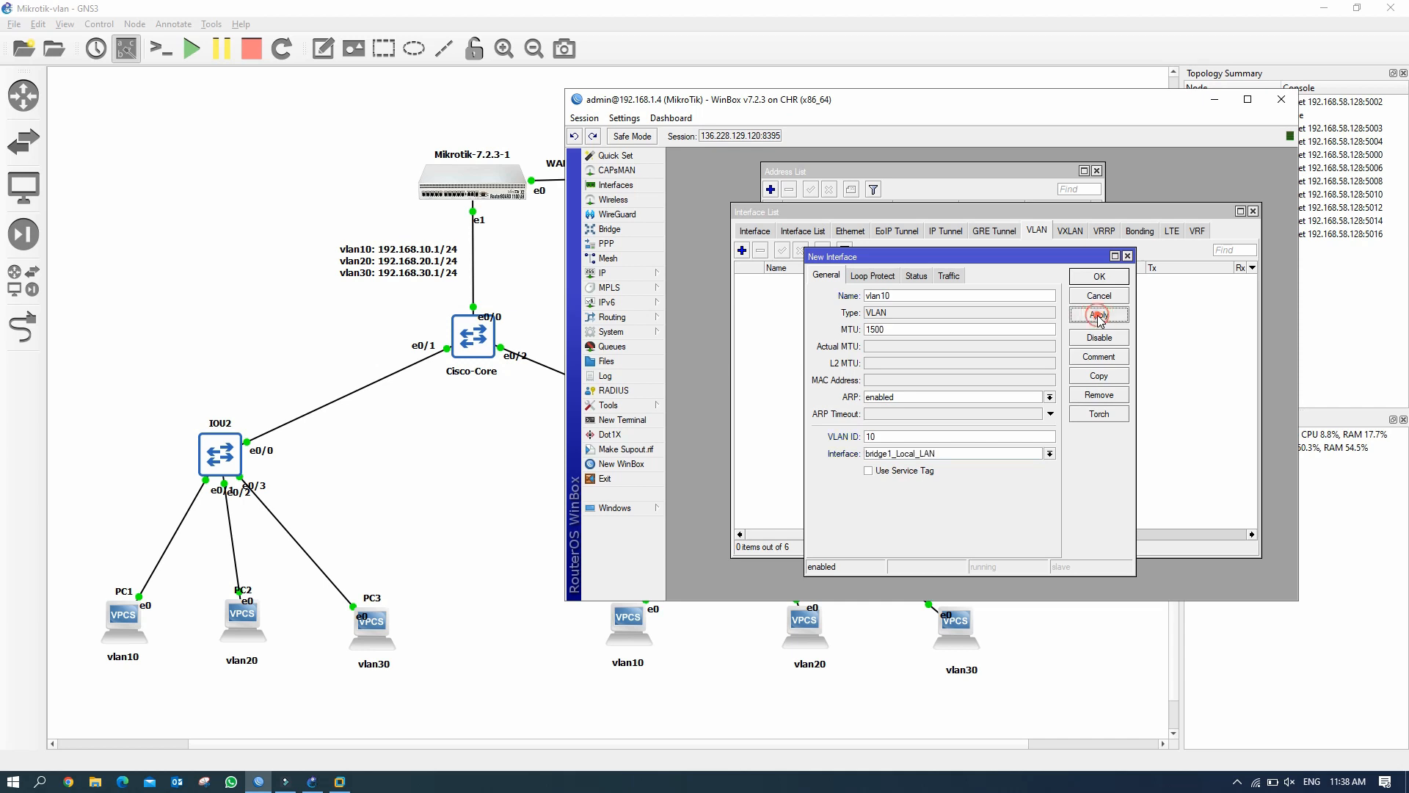
pyautogui.click(1099, 277)
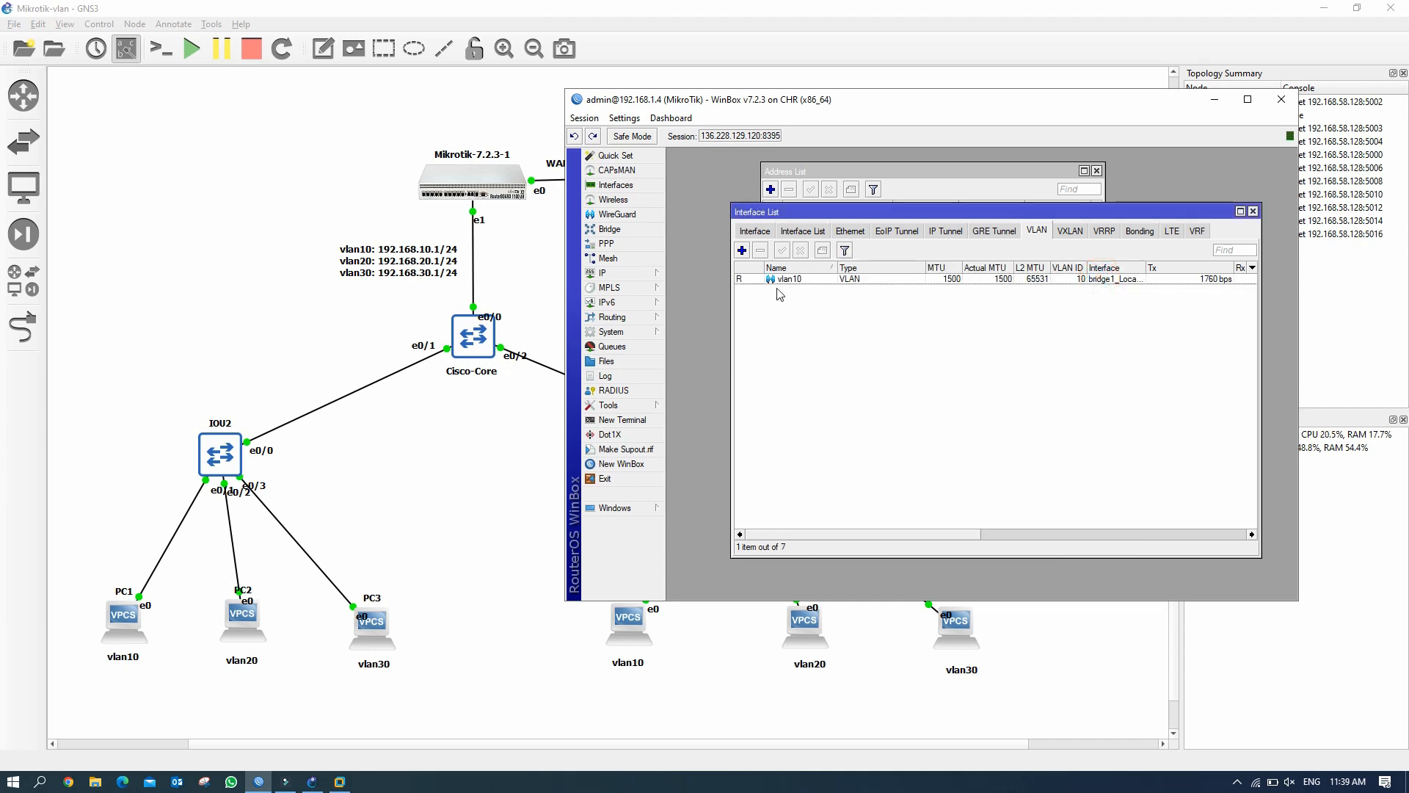
# Create vlan20 with VLAN ID 20 on bridge1_Local_LAN.
pyautogui.click(742, 251)
pyautogui.click(916, 293)
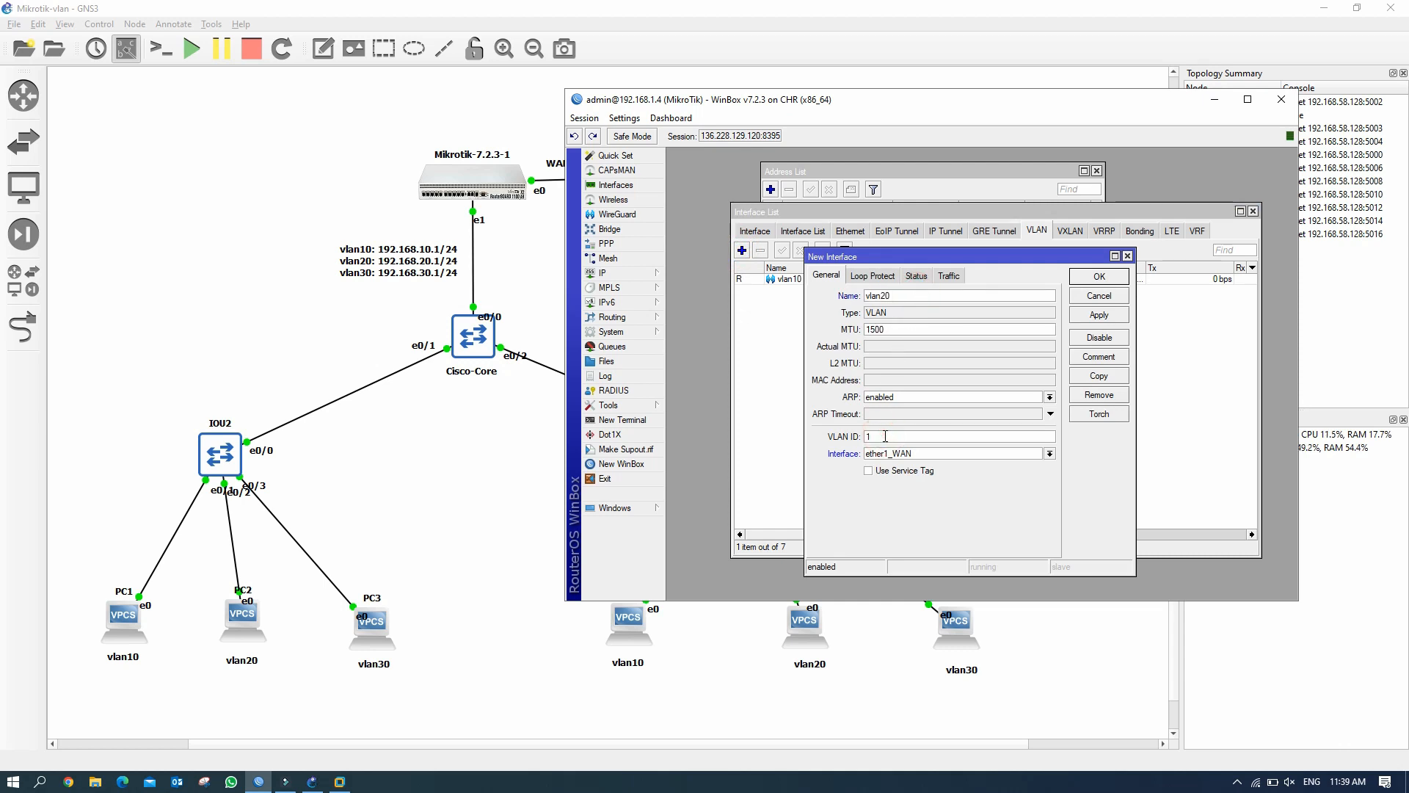
pyautogui.write('20')
pyautogui.click(1050, 453)
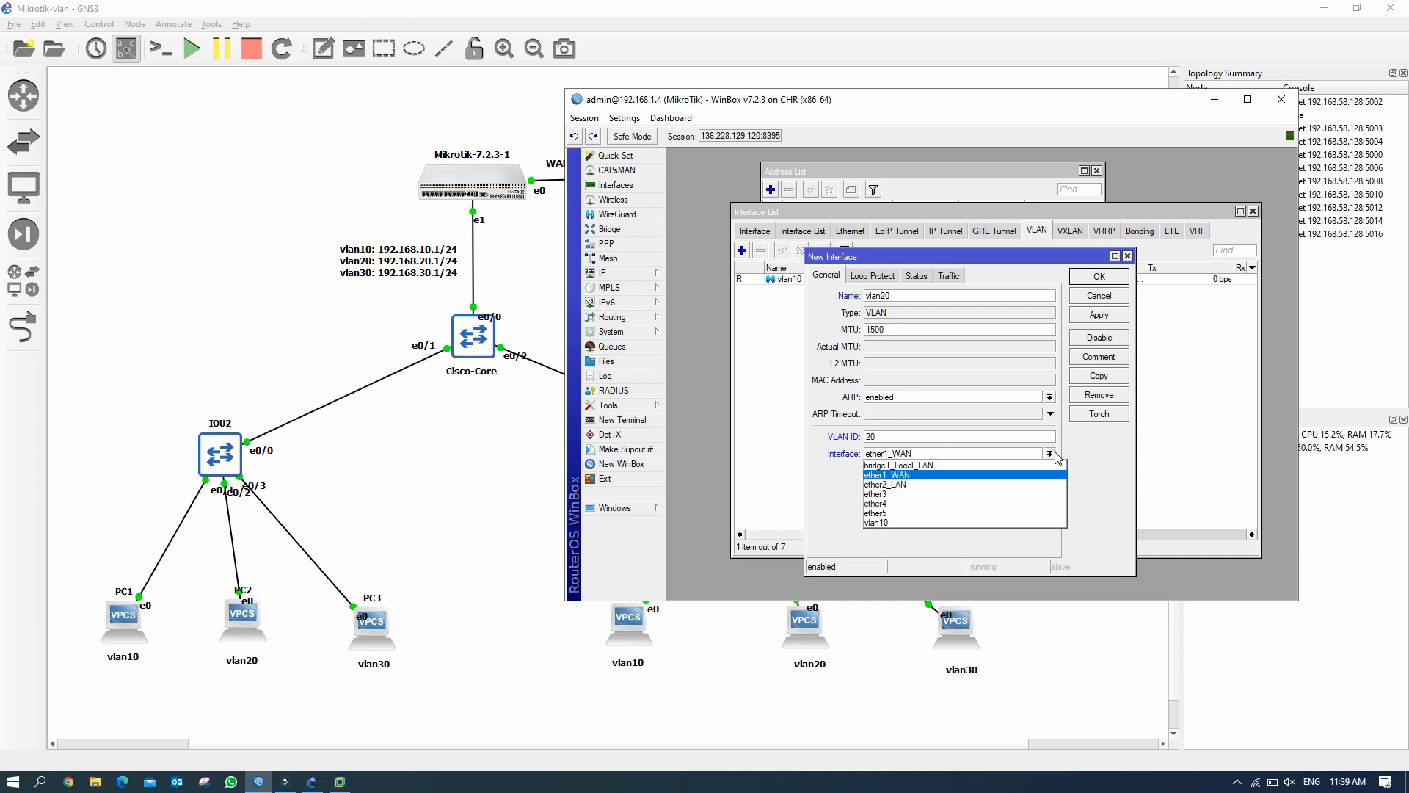
pyautogui.click(996, 466)
pyautogui.click(1110, 317)
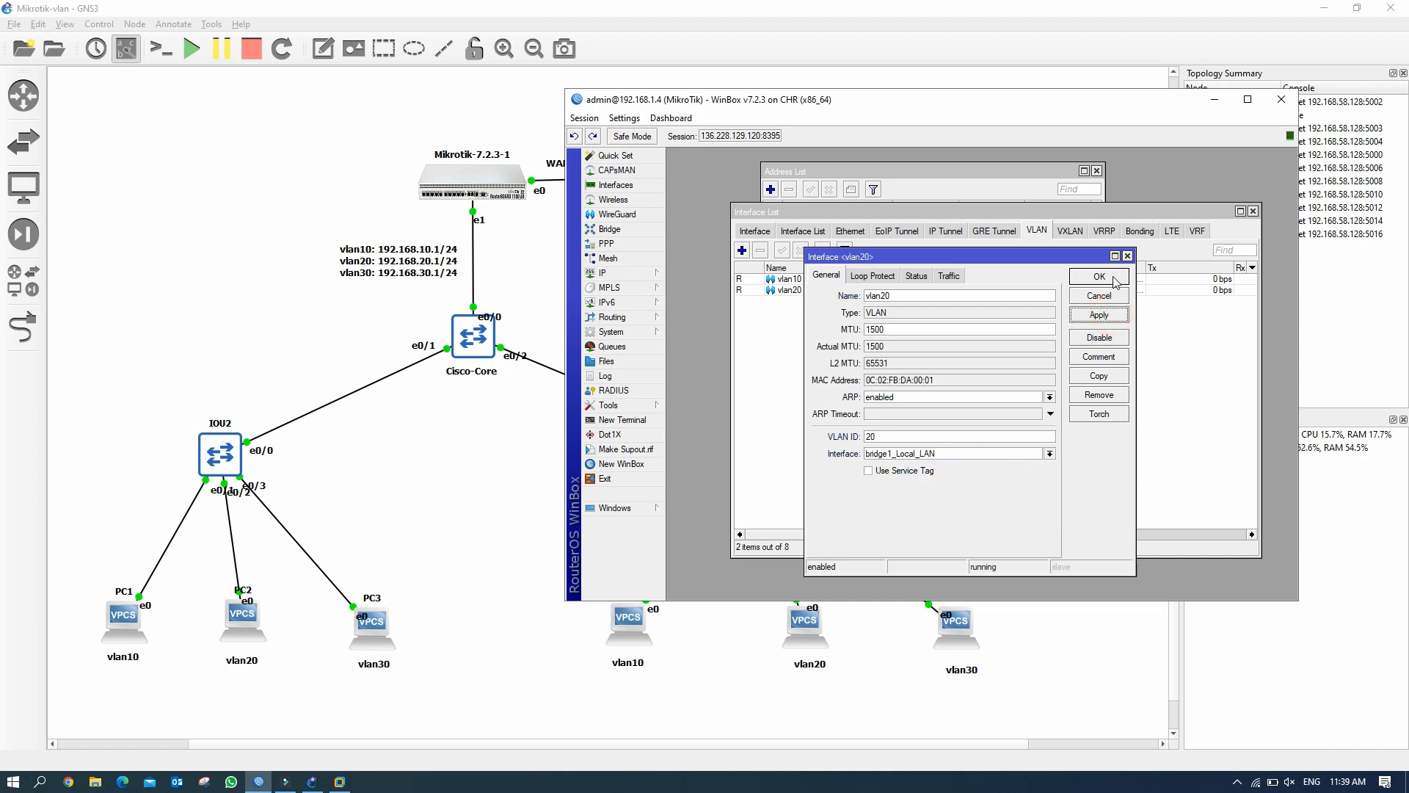
pyautogui.click(1099, 277)
# Create vlan30 with VLAN ID 30 on bridge1_Local_LAN and close the interface list.
pyautogui.click(741, 250)
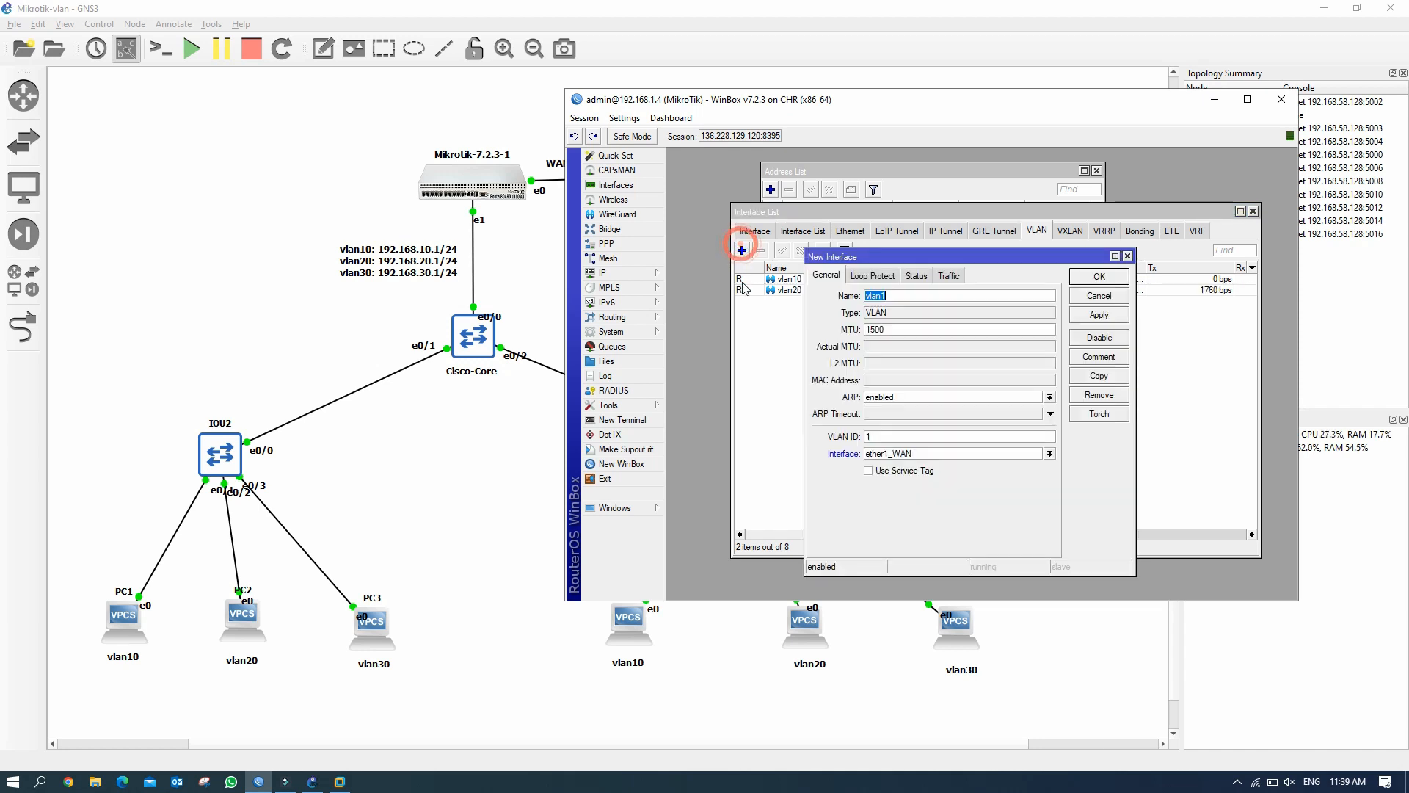
pyautogui.click(894, 294)
pyautogui.click(879, 441)
pyautogui.write('30')
pyautogui.click(1049, 453)
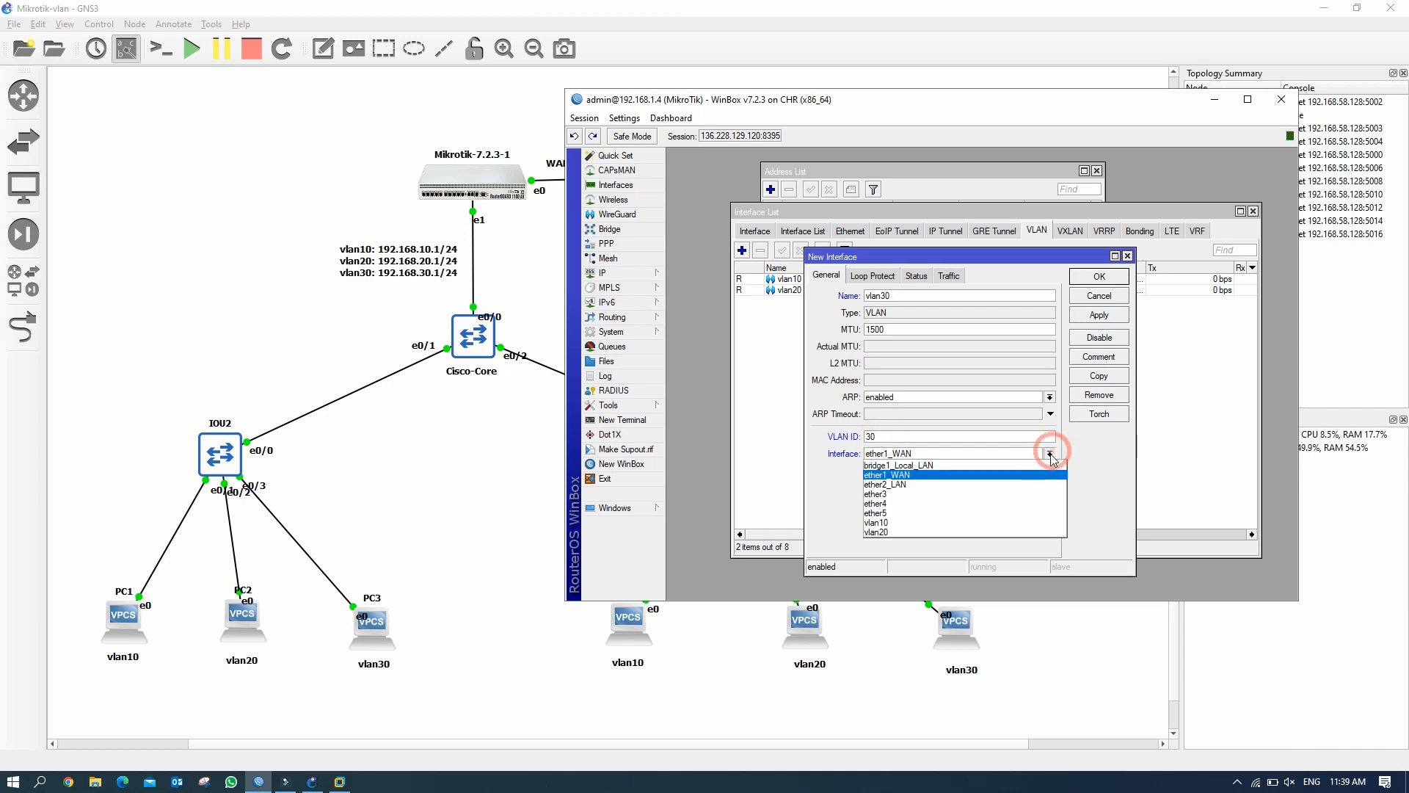
pyautogui.click(1037, 466)
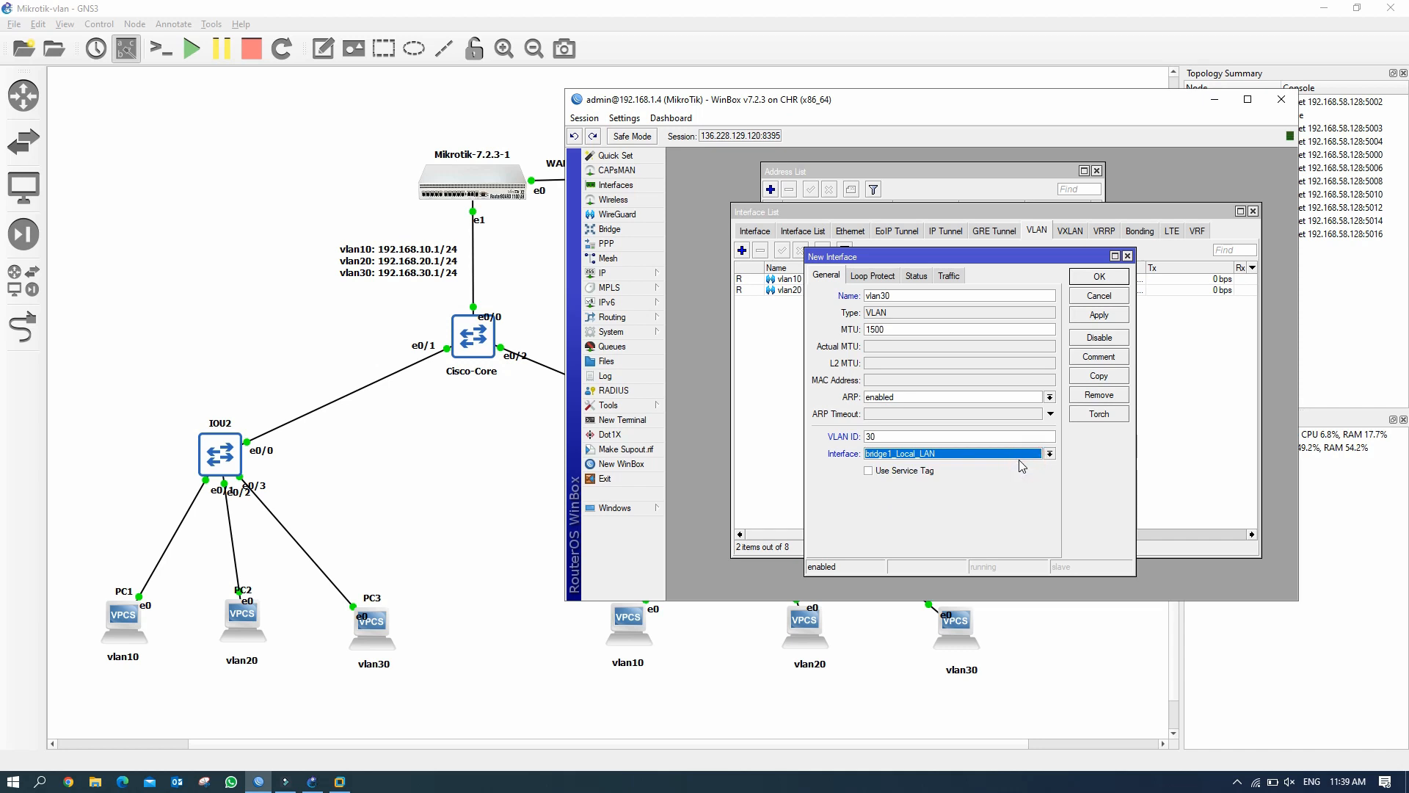
pyautogui.click(1114, 314)
pyautogui.click(1114, 278)
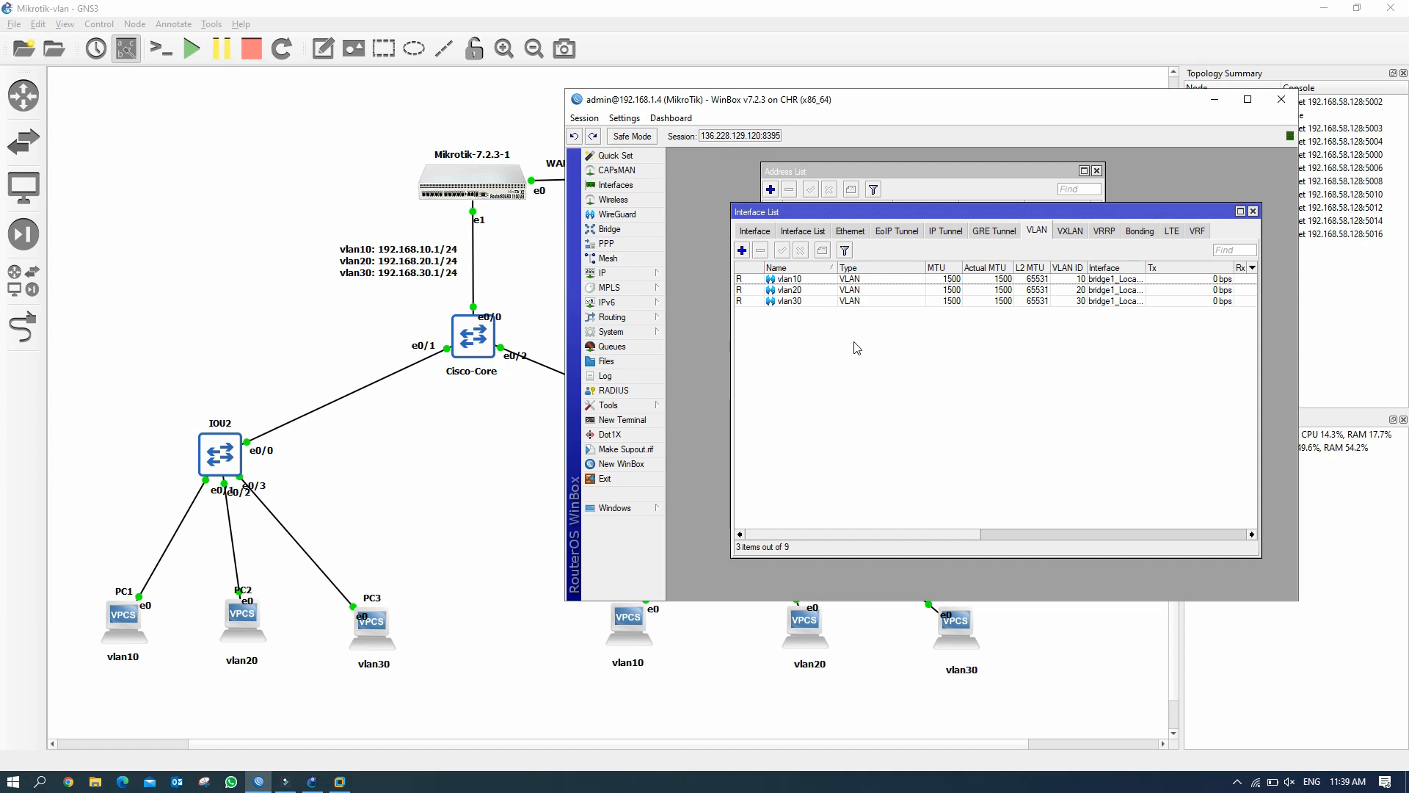
pyautogui.click(1254, 212)
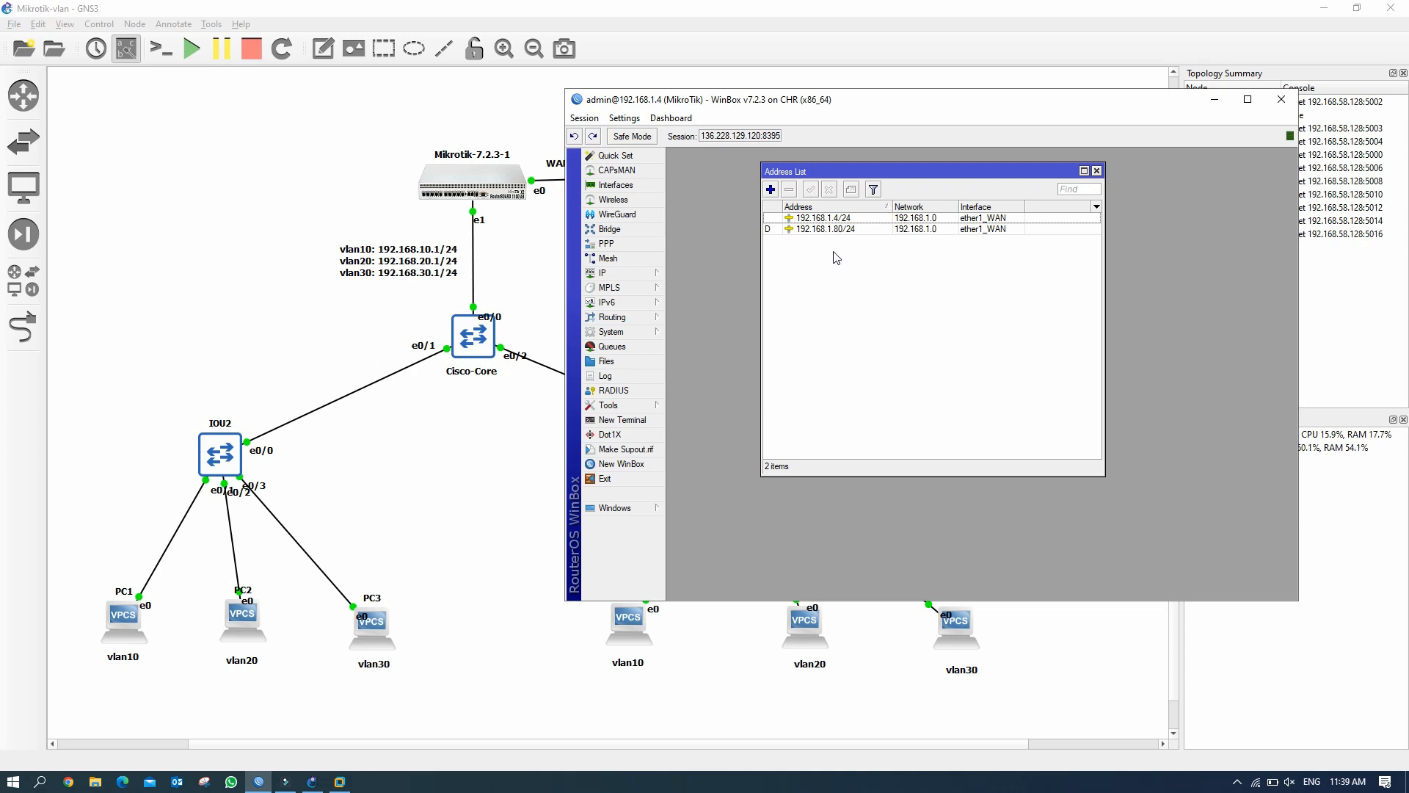
# Remove the 192.168.1.80/24 address and close the Address List.
pyautogui.click(875, 229)
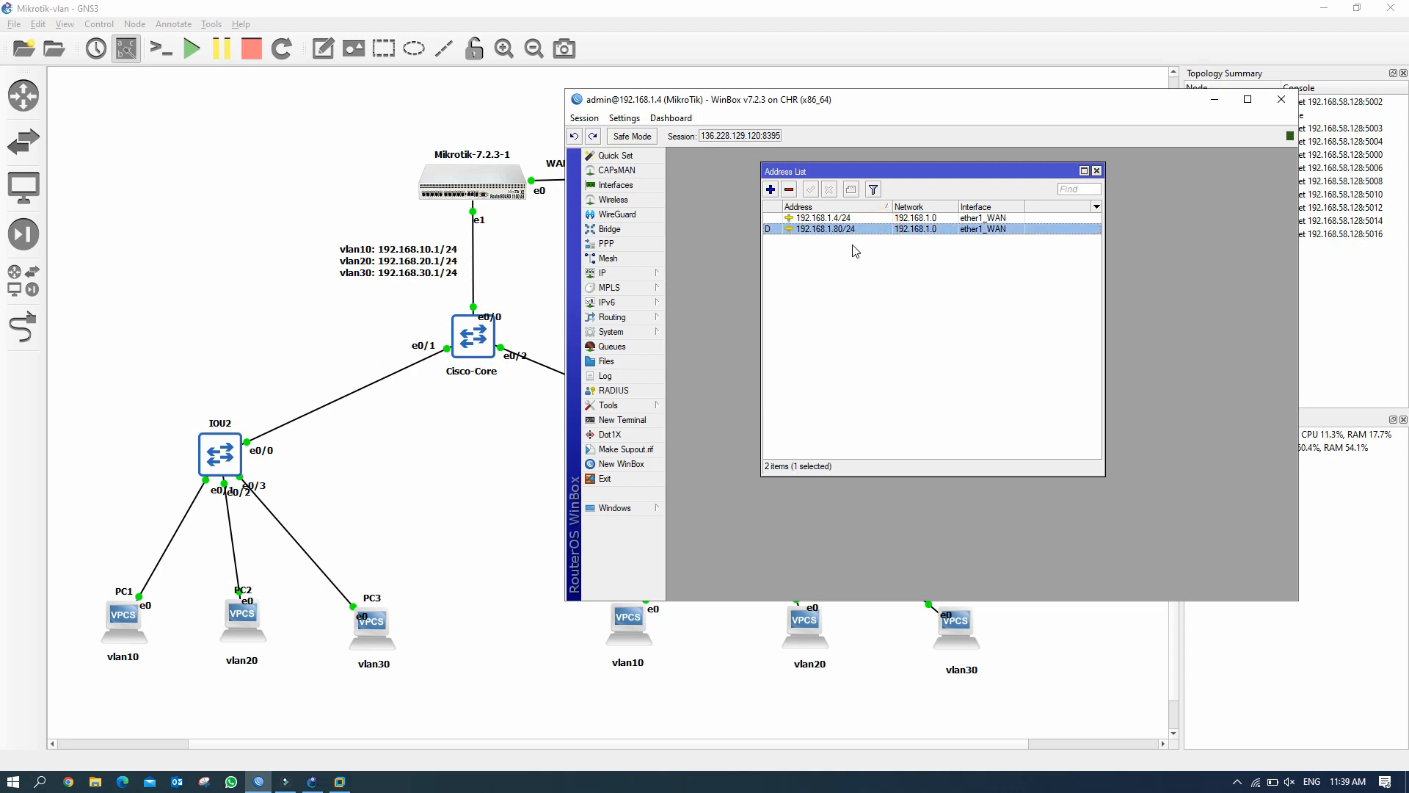
pyautogui.click(789, 189)
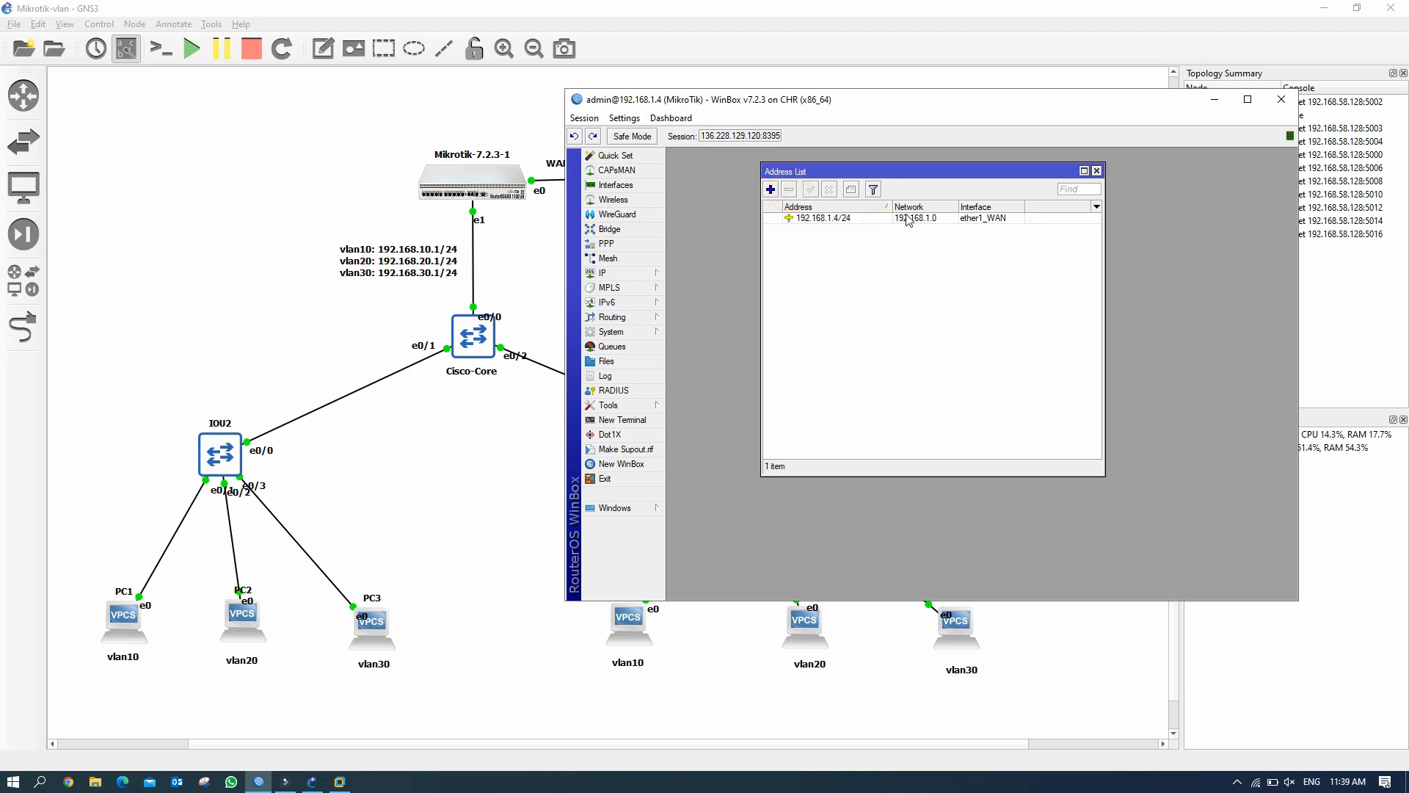
pyautogui.click(1096, 171)
pyautogui.moveTo(1073, 105); pyautogui.dragTo(1101, 87)
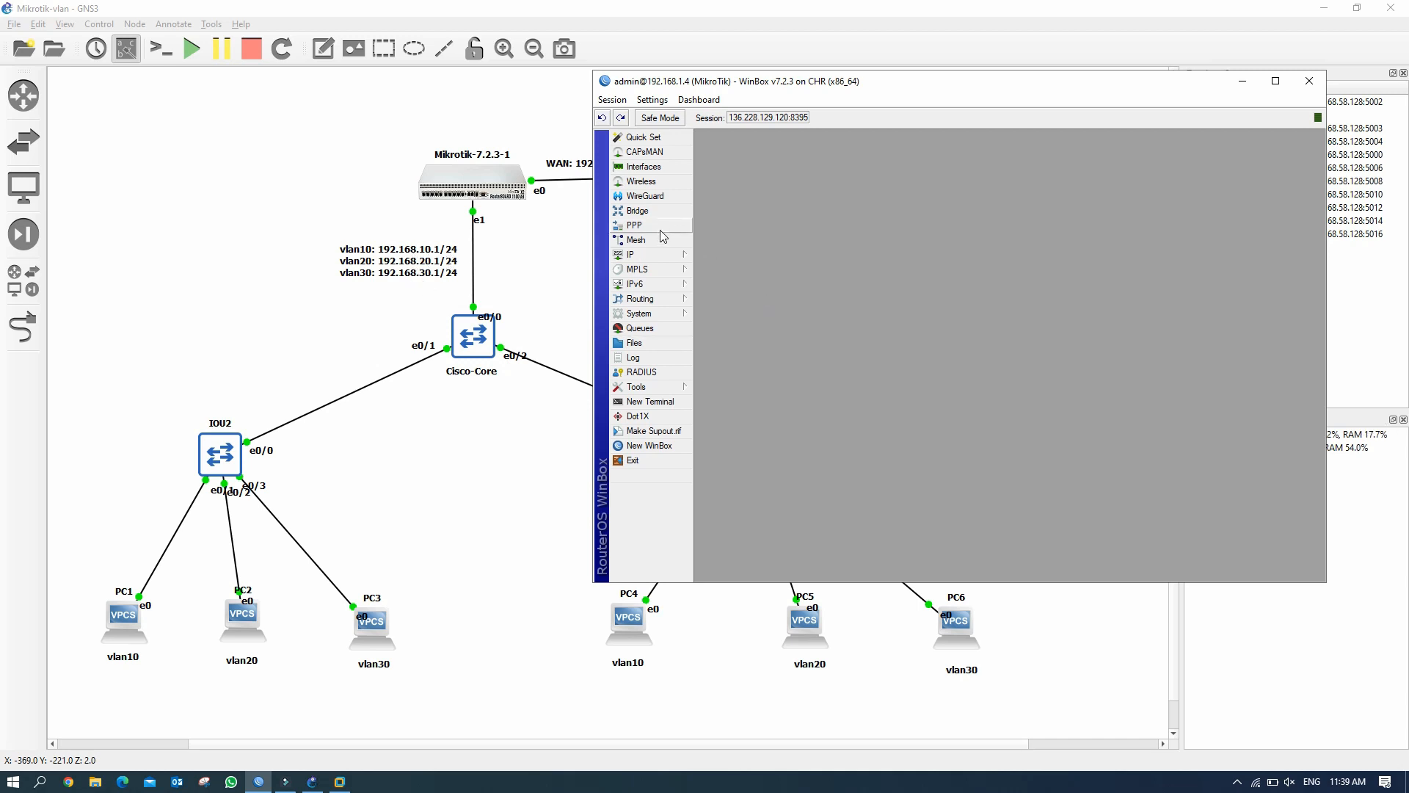
# Add gateway address 192.168.10.1/24 on vlan10.
pyautogui.click(654, 253)
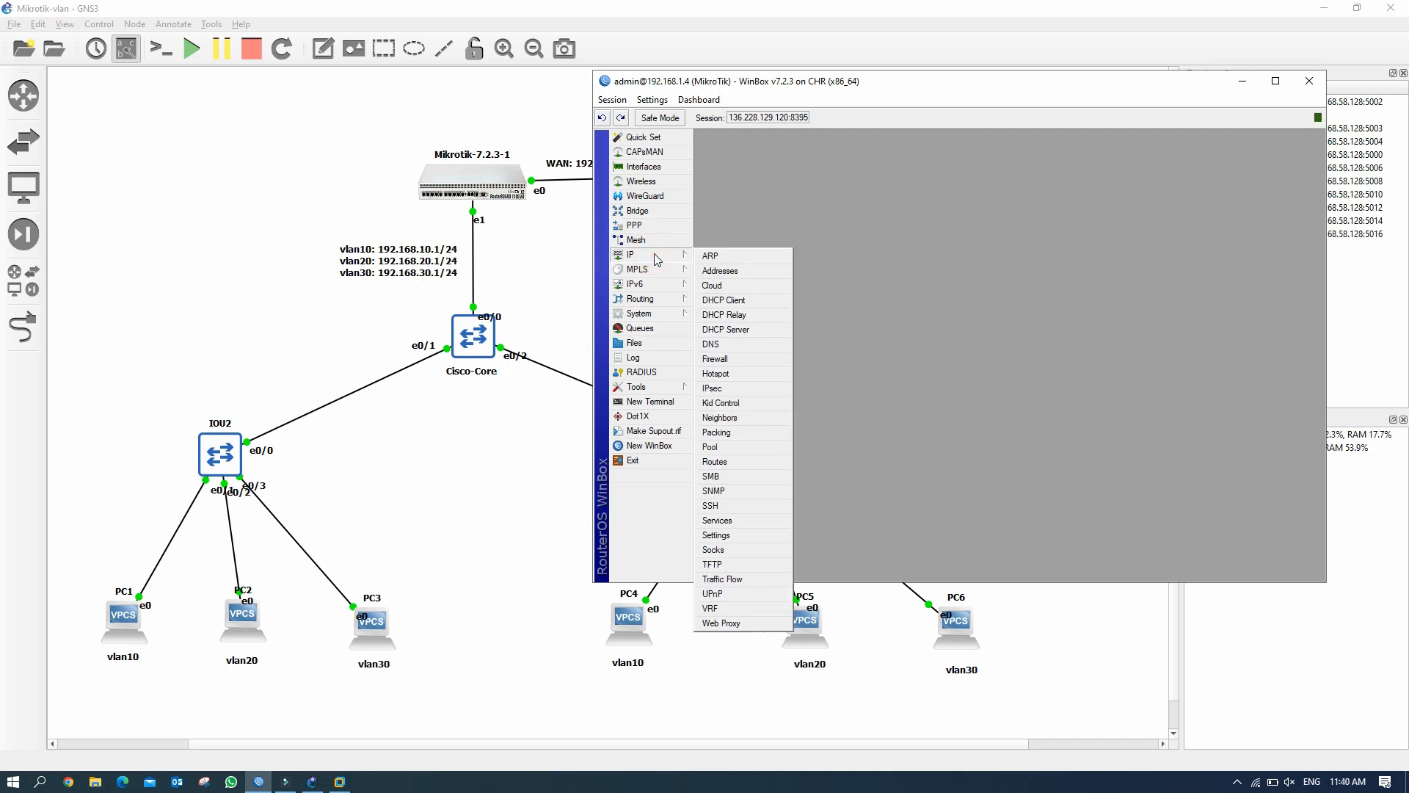
pyautogui.click(738, 270)
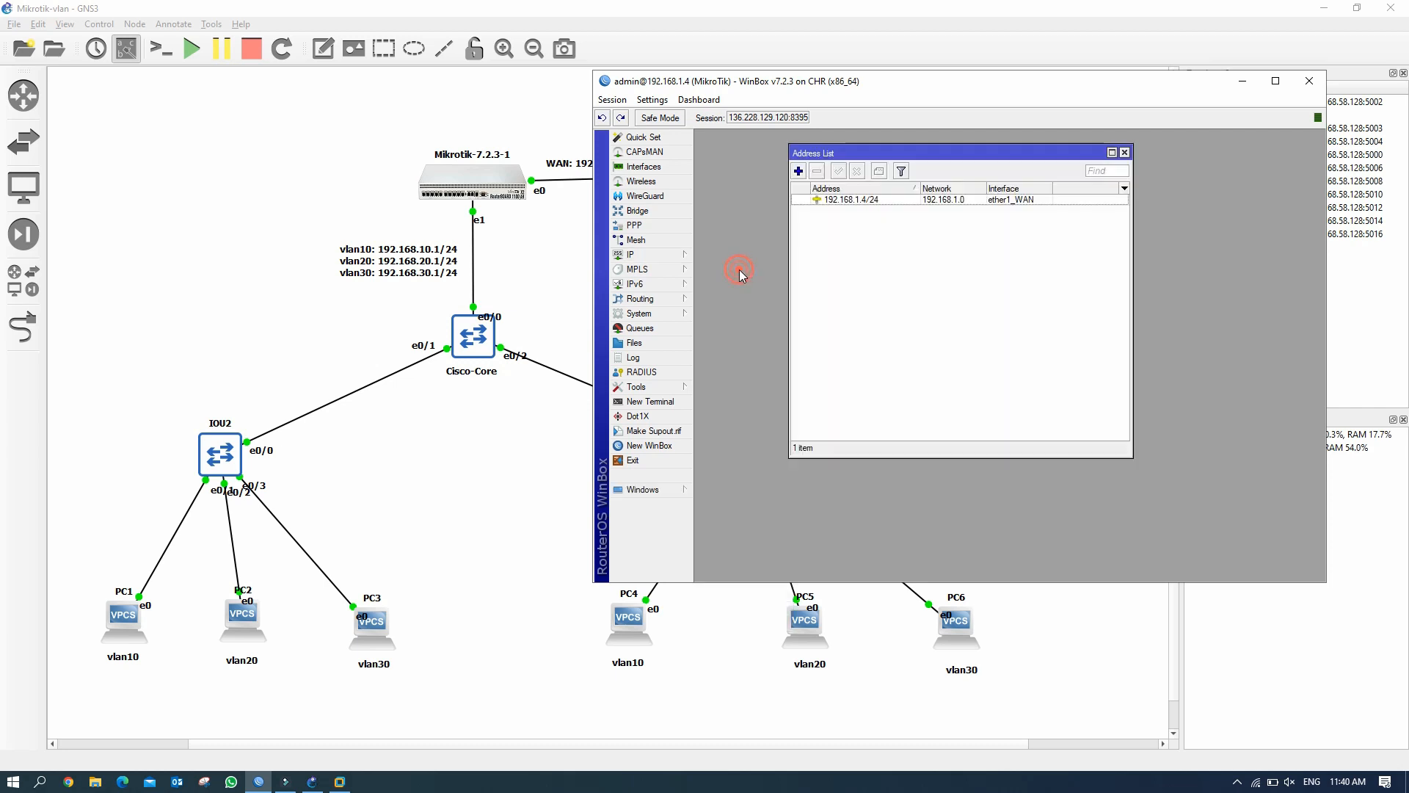
pyautogui.click(798, 172)
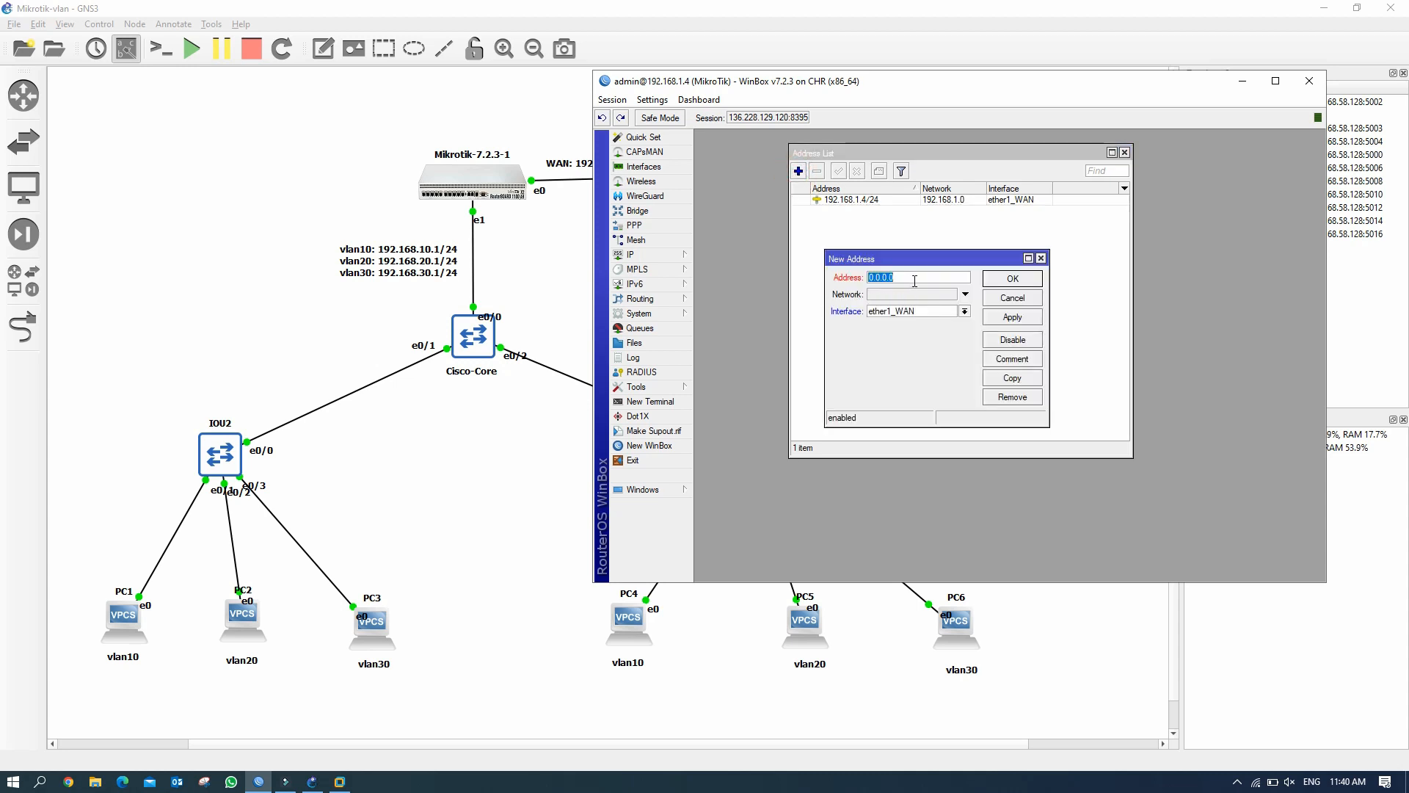
pyautogui.write('192.168.10.1/24')
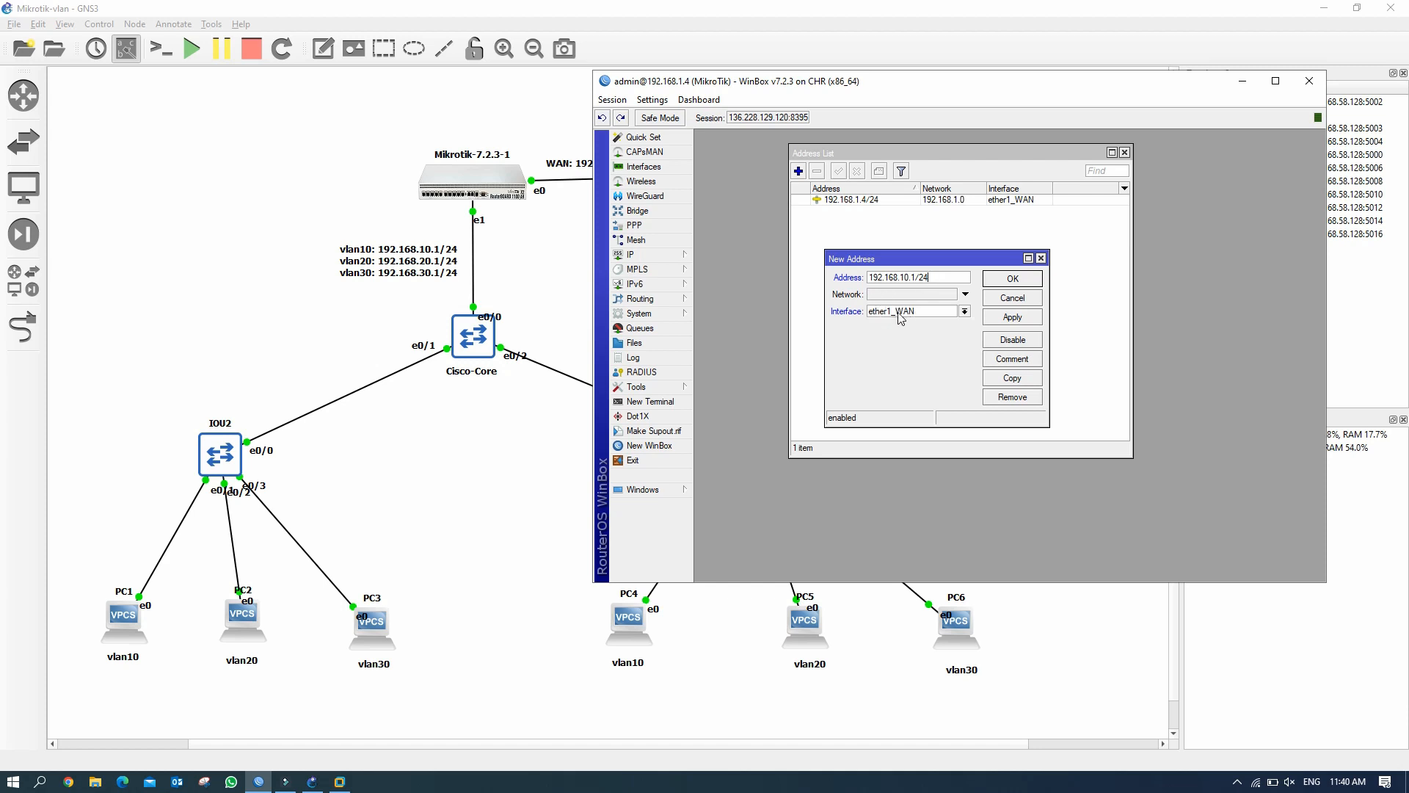
pyautogui.click(965, 312)
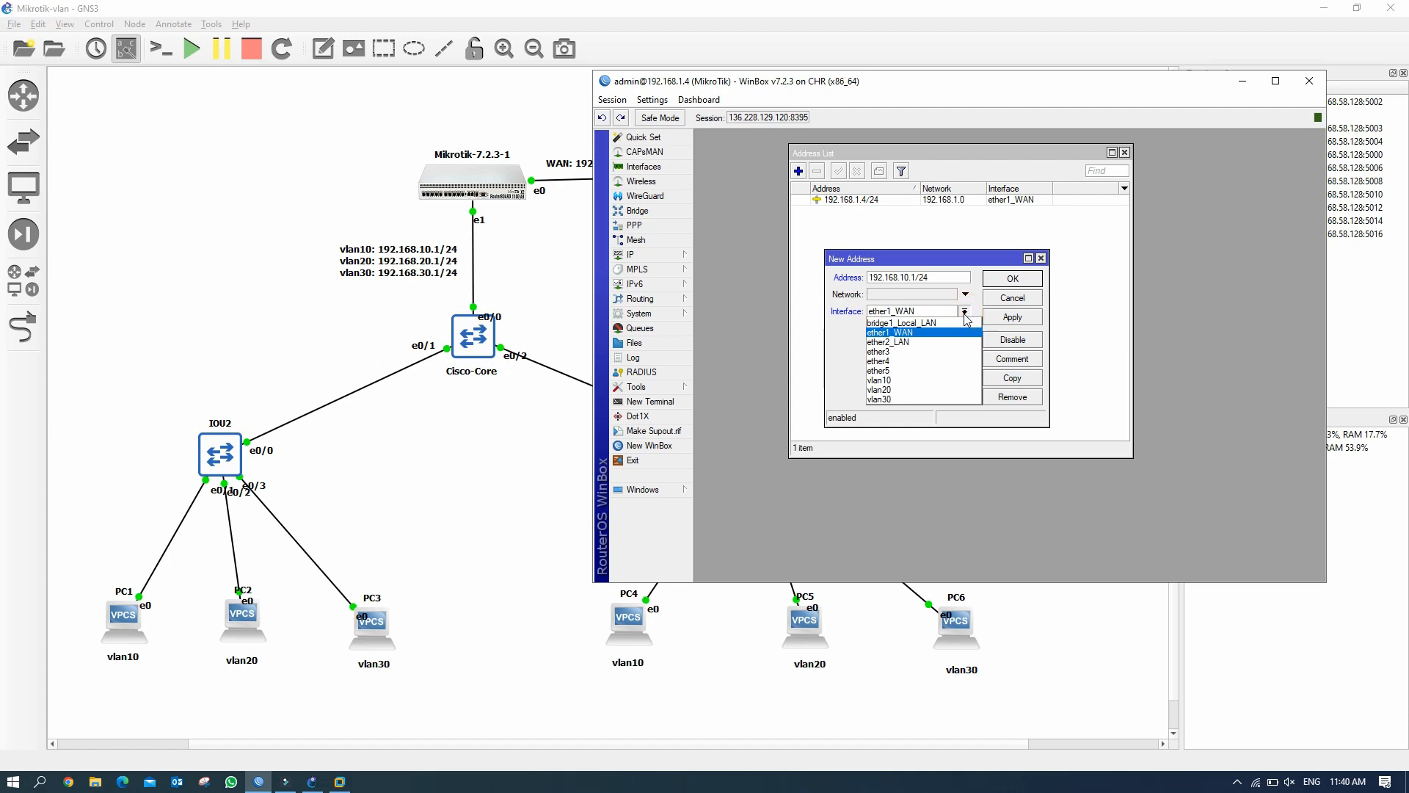
pyautogui.click(925, 381)
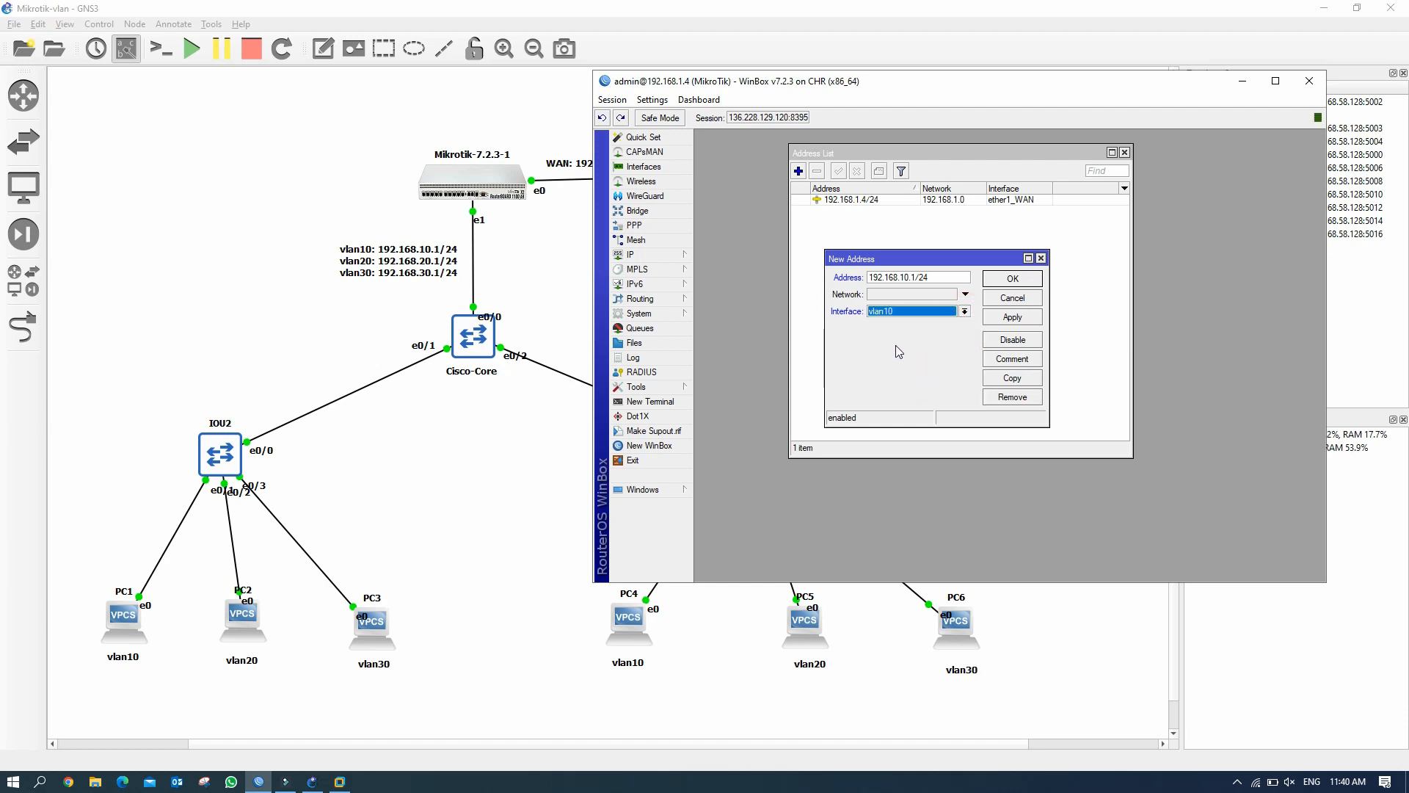
pyautogui.click(1012, 316)
pyautogui.click(1020, 280)
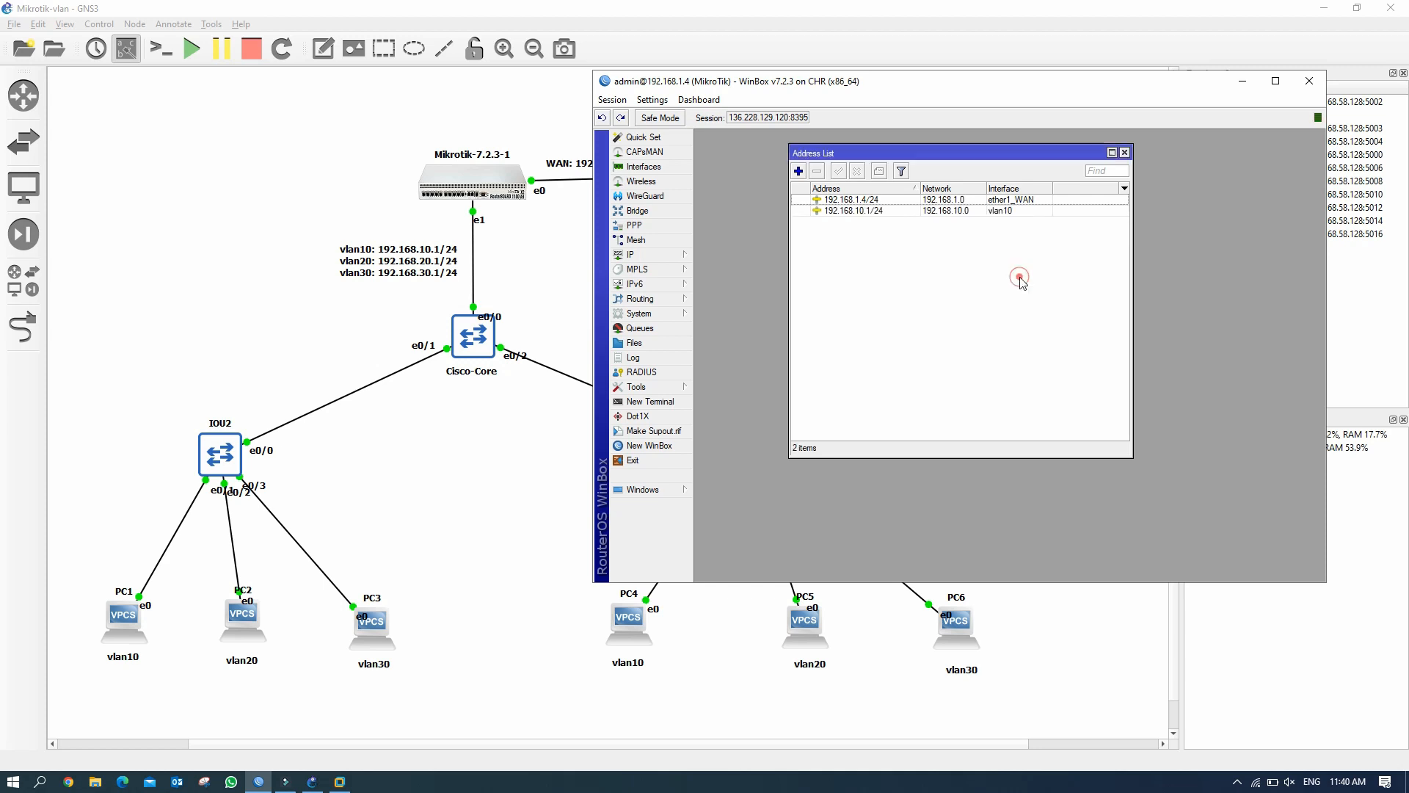
# Add gateway address 192.168.20.1/24 on vlan20.
pyautogui.click(798, 172)
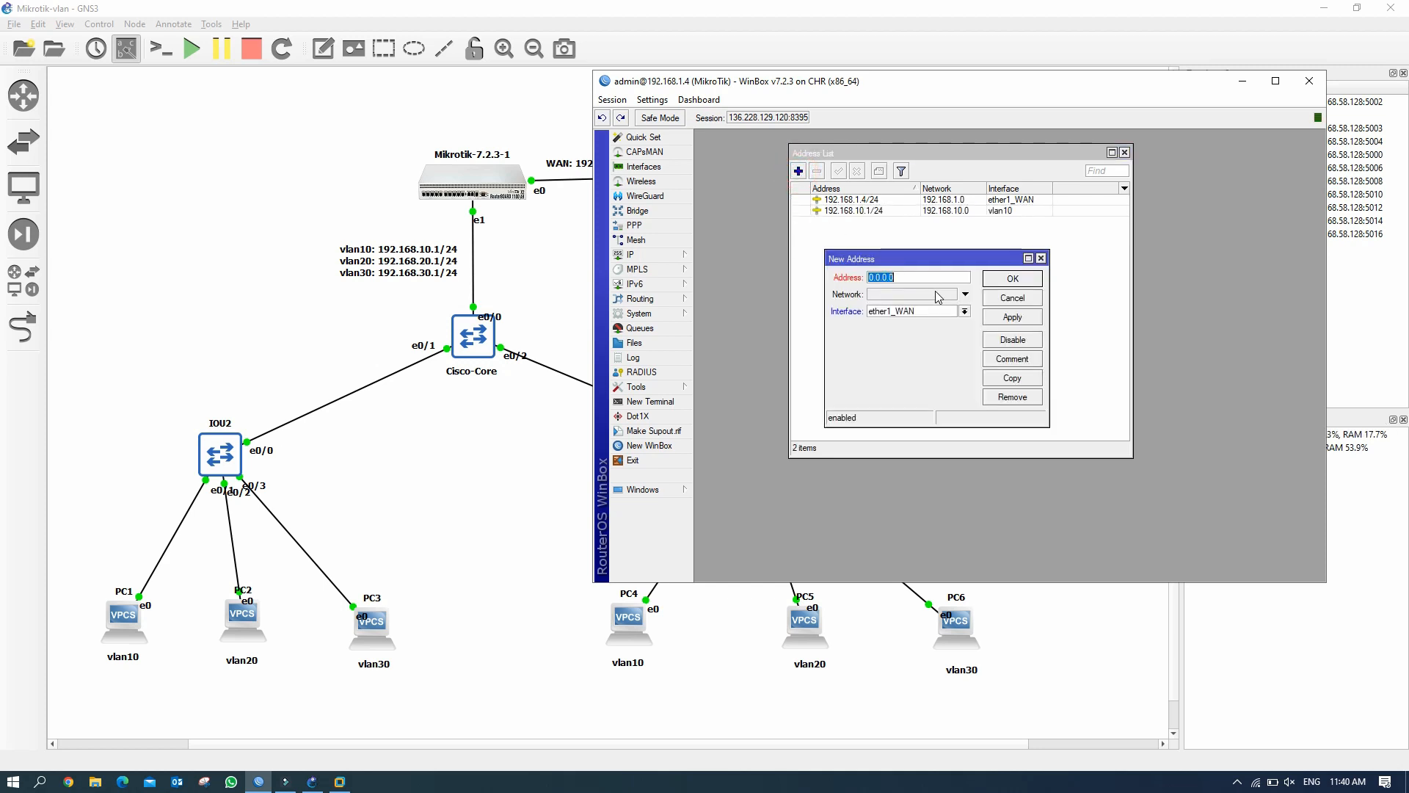
pyautogui.write('192.168.20.1/24')
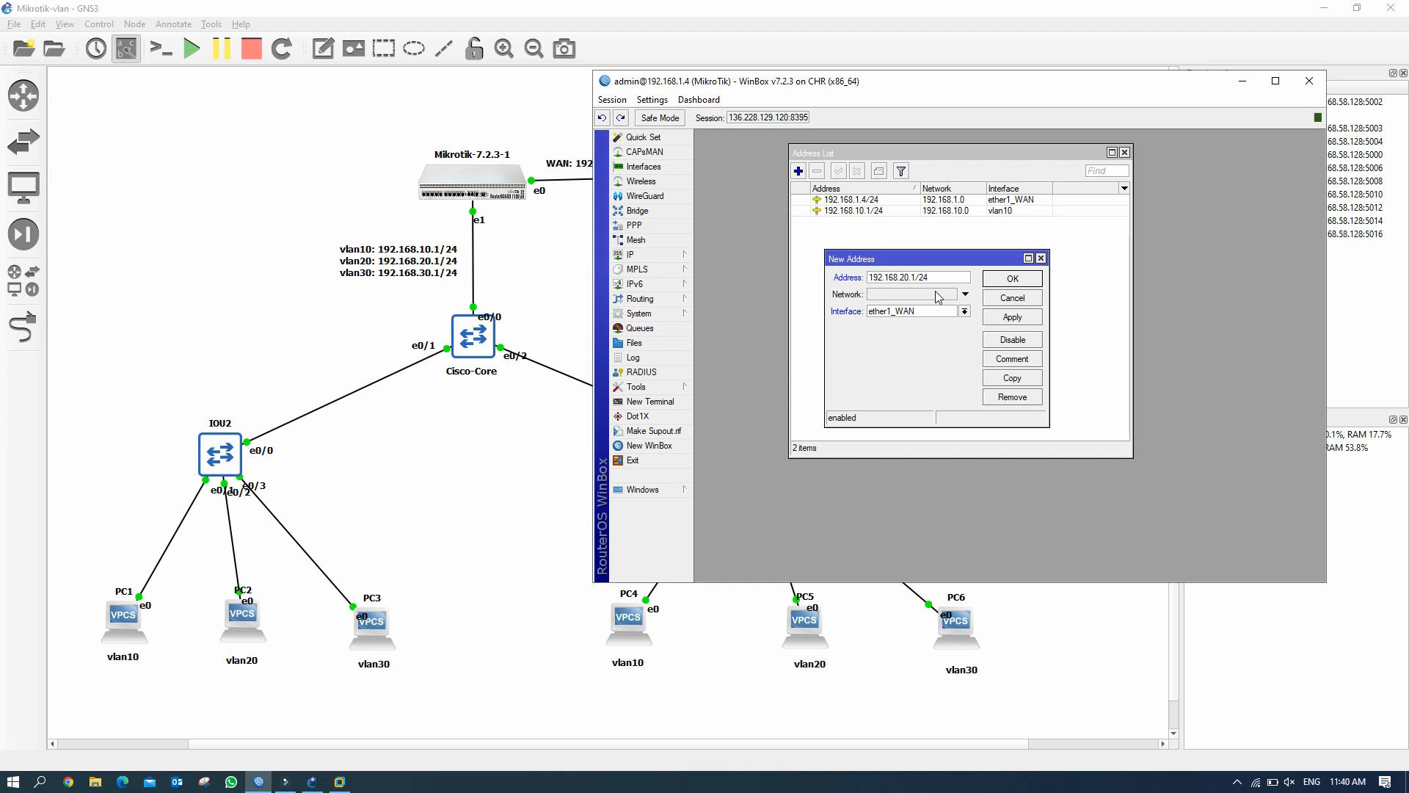
pyautogui.click(965, 312)
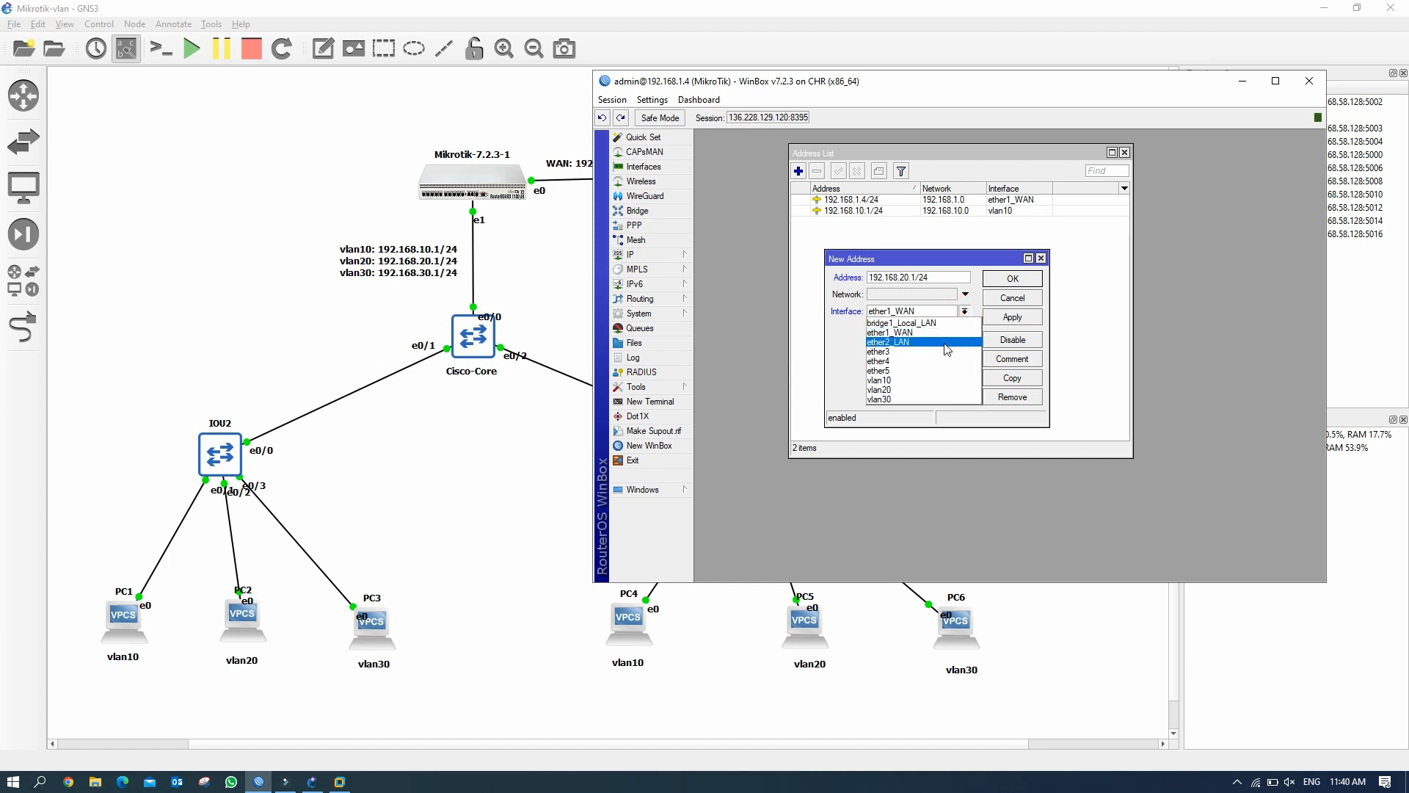
pyautogui.click(930, 390)
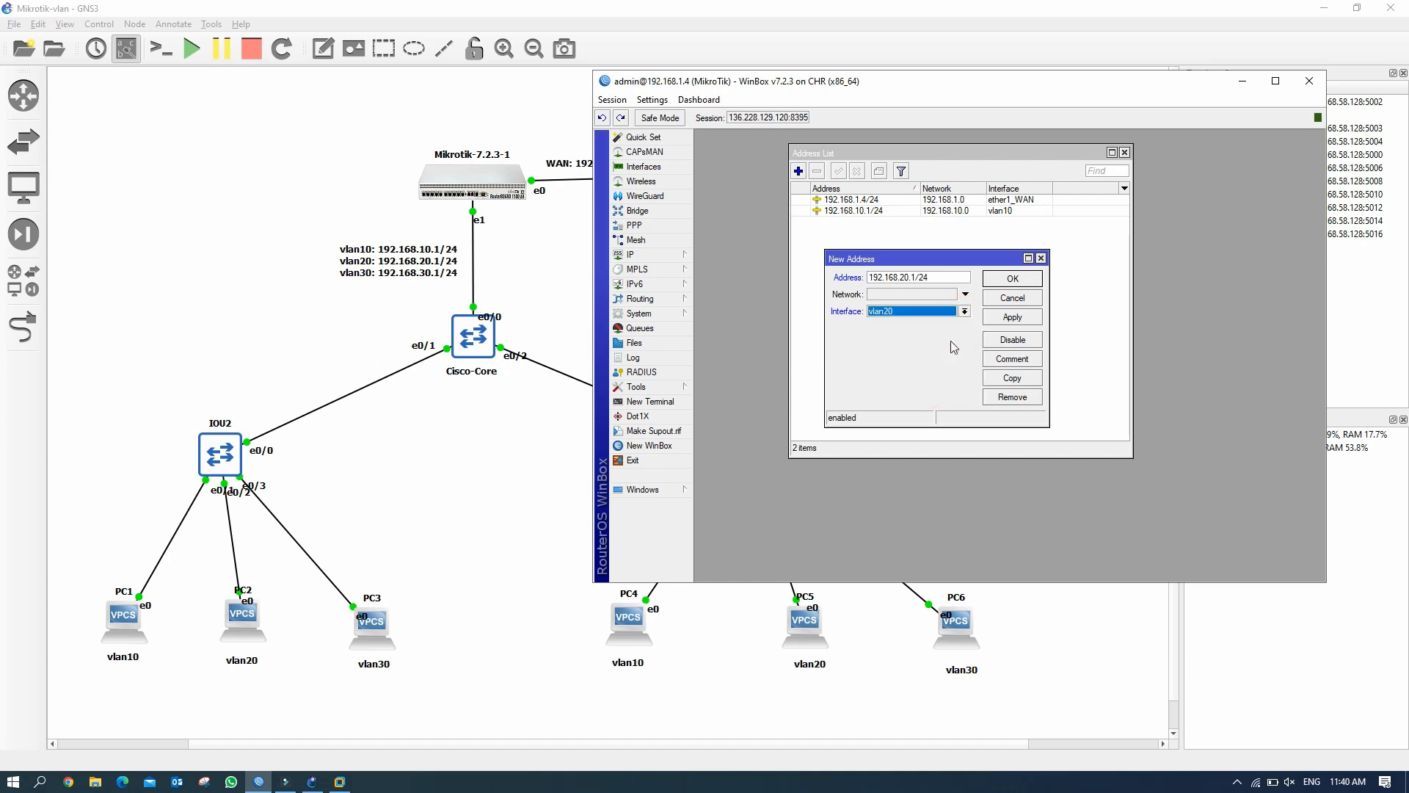
pyautogui.click(1011, 317)
pyautogui.click(1020, 279)
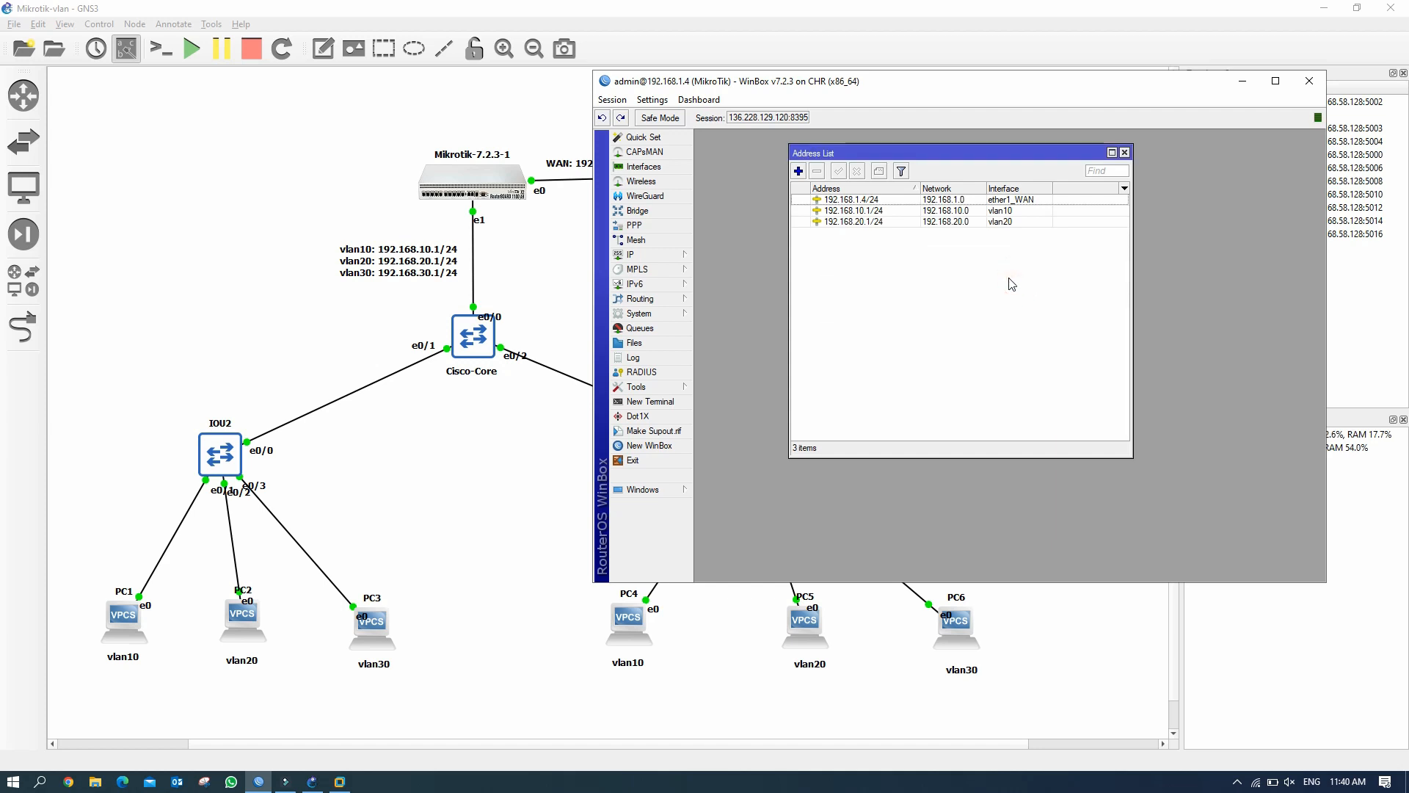
# Add gateway address 192.168.30.1/24 on vlan30.
pyautogui.click(799, 171)
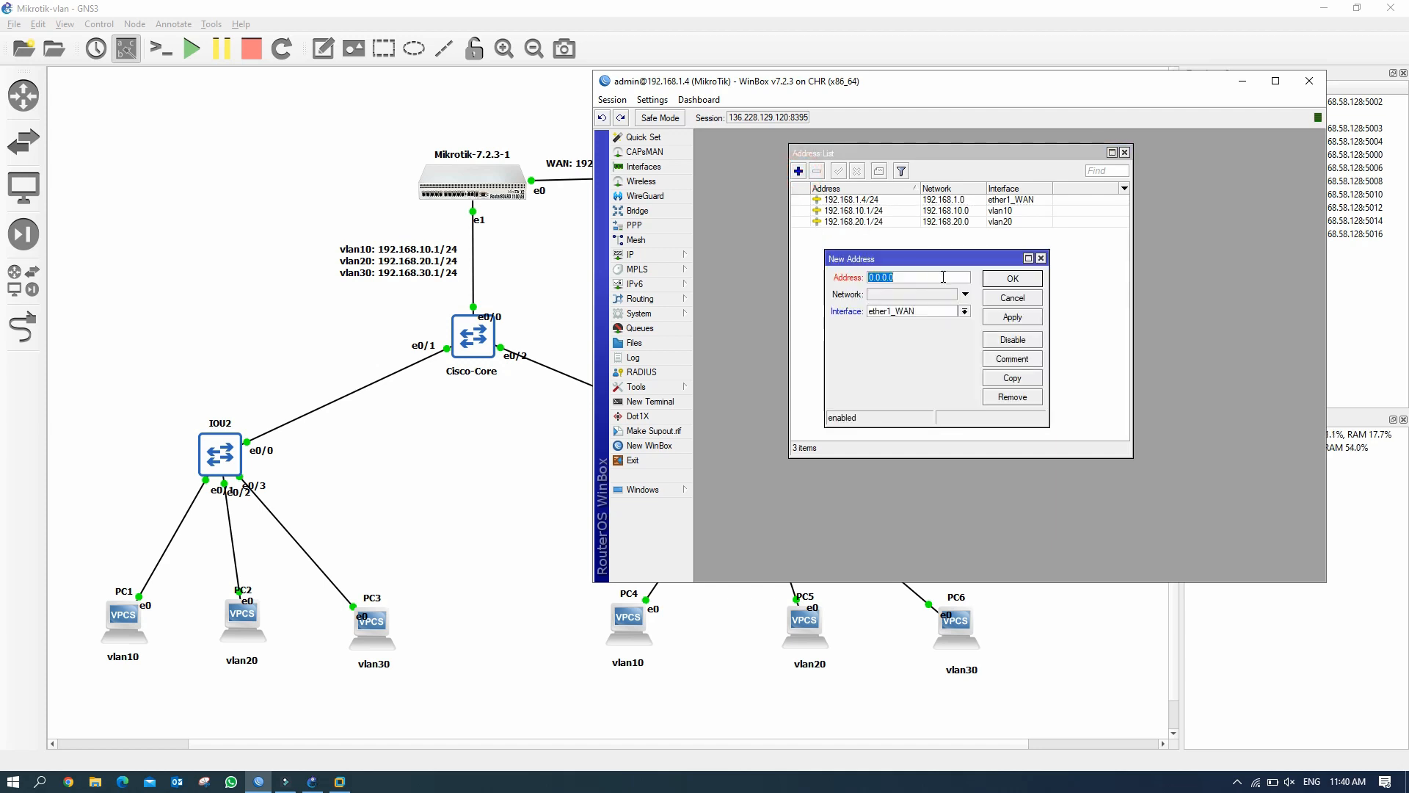
pyautogui.write('192.168.30.')
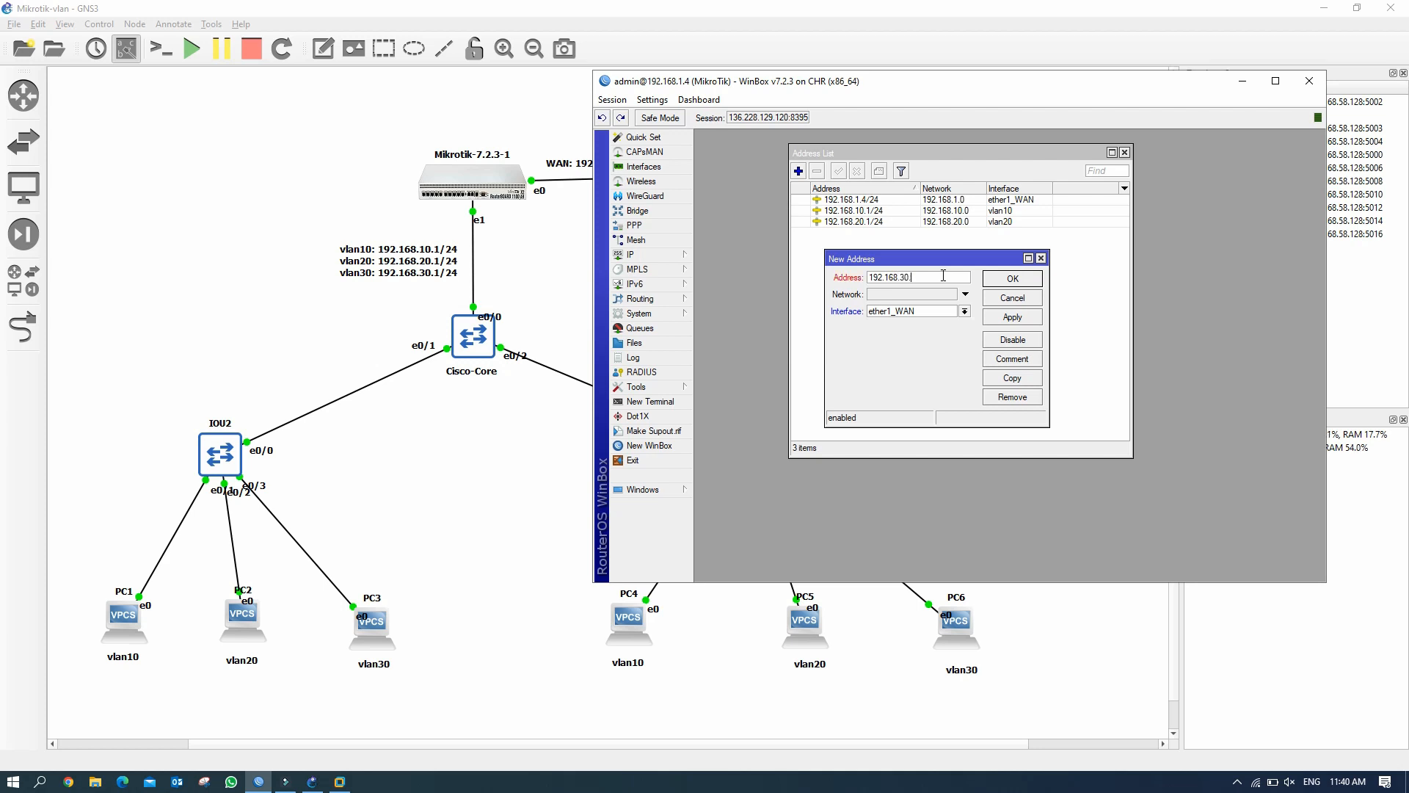
pyautogui.write('1/2')
pyautogui.click(964, 311)
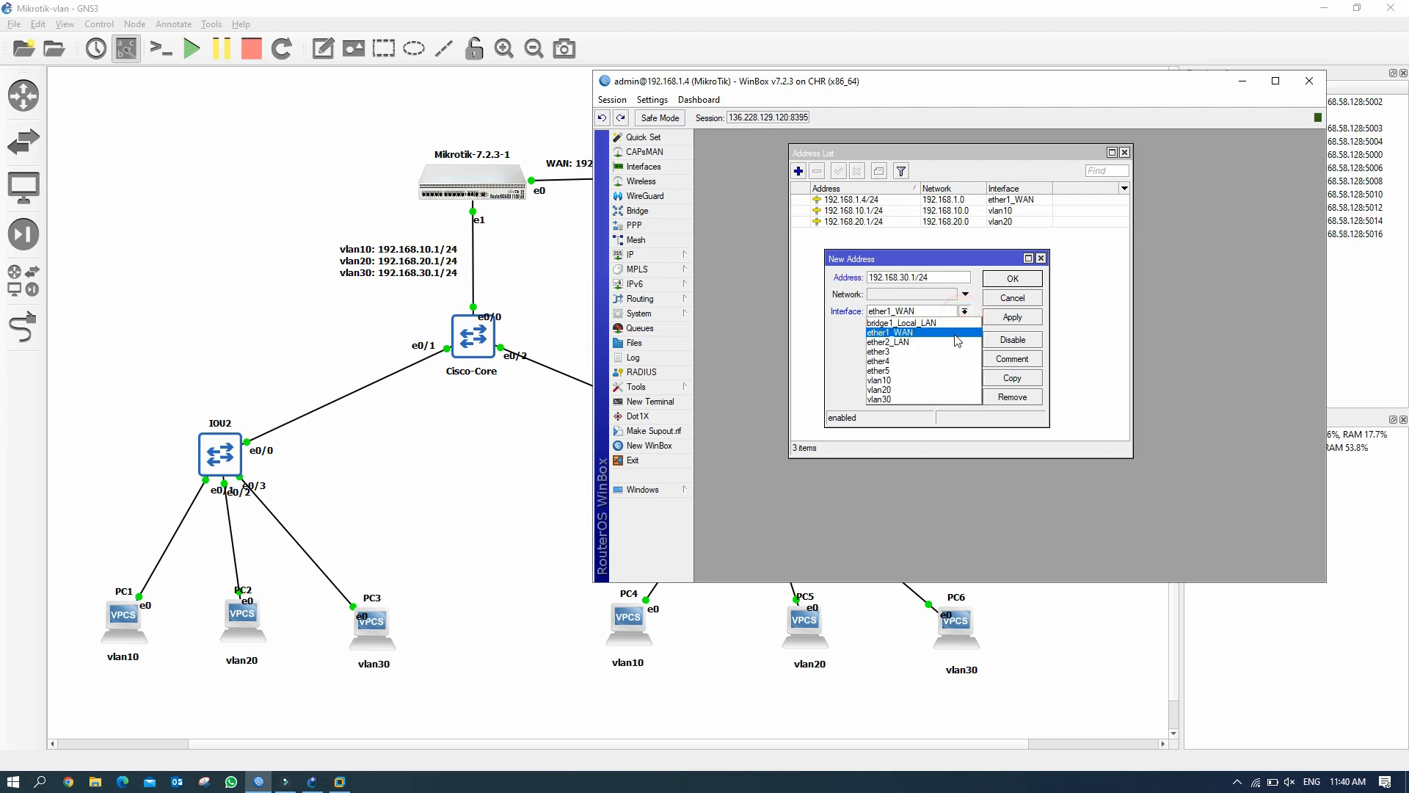
pyautogui.click(940, 398)
pyautogui.click(998, 318)
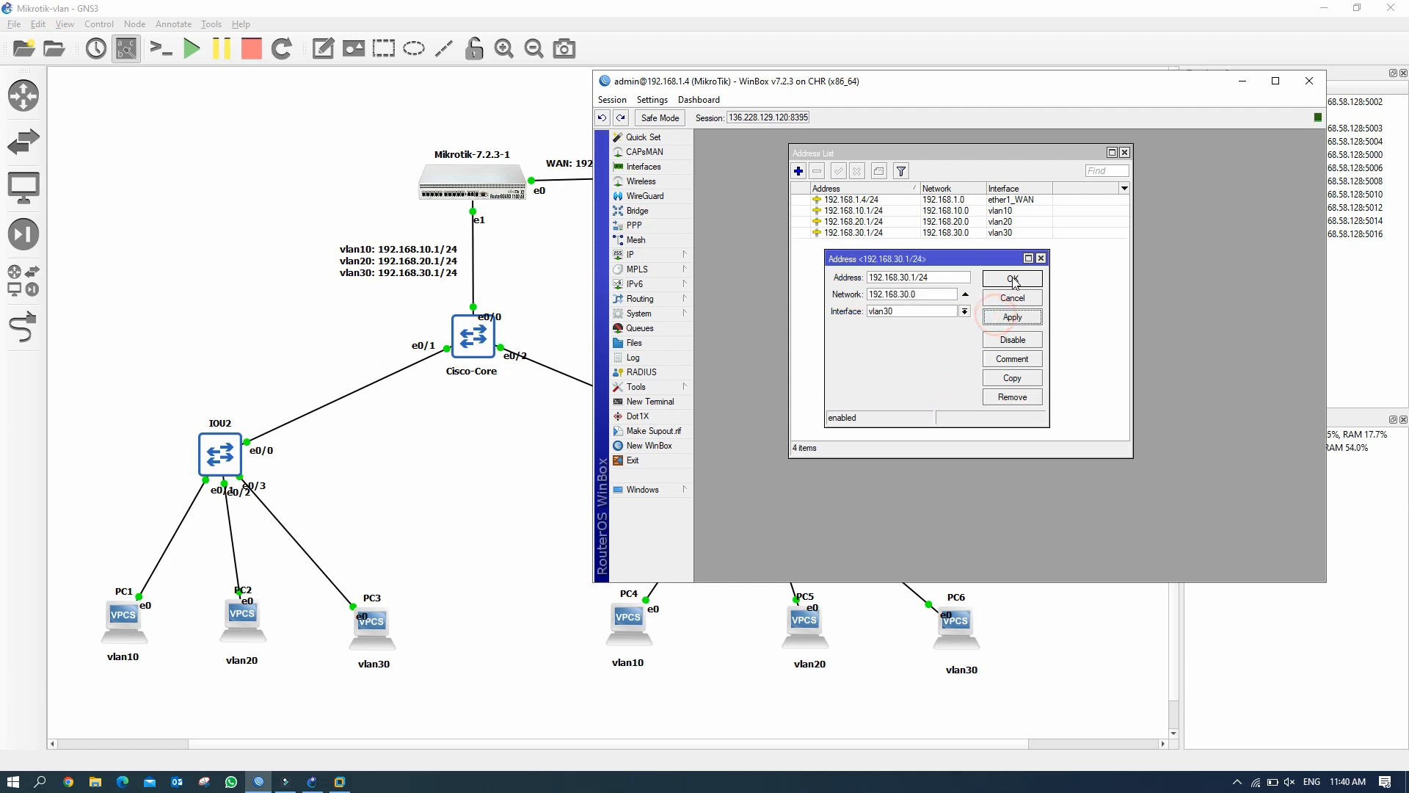
pyautogui.click(1013, 278)
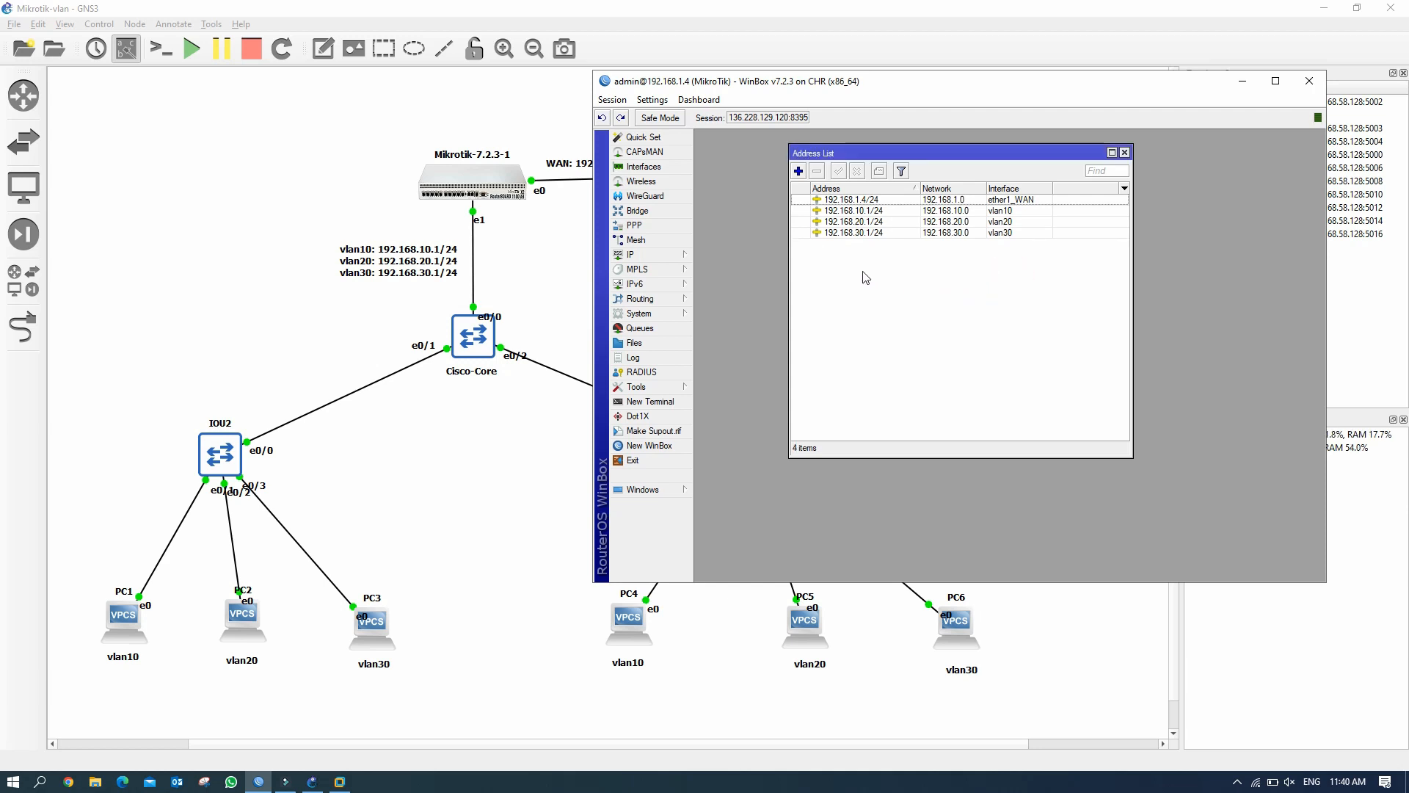
# Review the three new gateway address entries and close the address list.
pyautogui.click(877, 232)
pyautogui.click(877, 222)
pyautogui.click(878, 211)
pyautogui.click(891, 222)
pyautogui.click(890, 233)
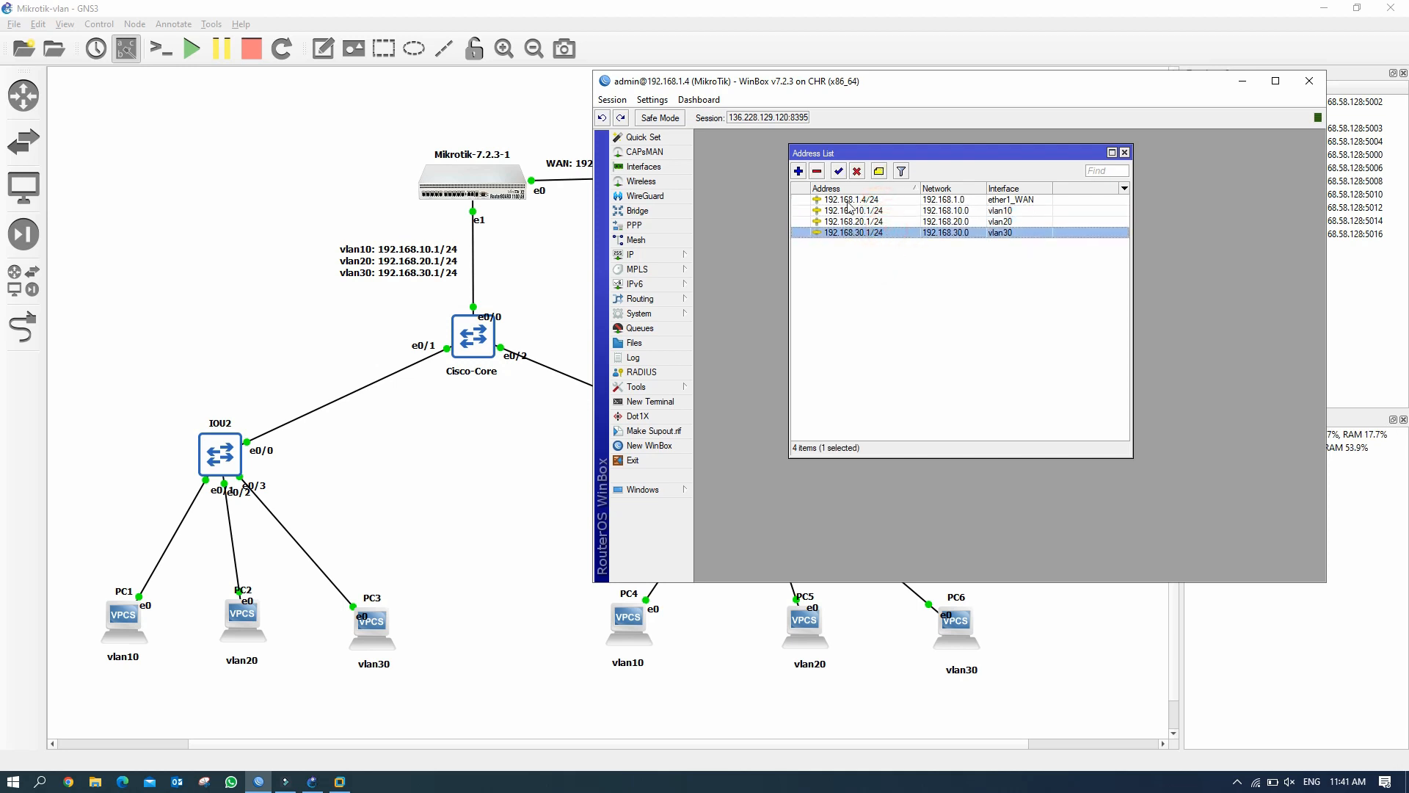
pyautogui.click(1125, 152)
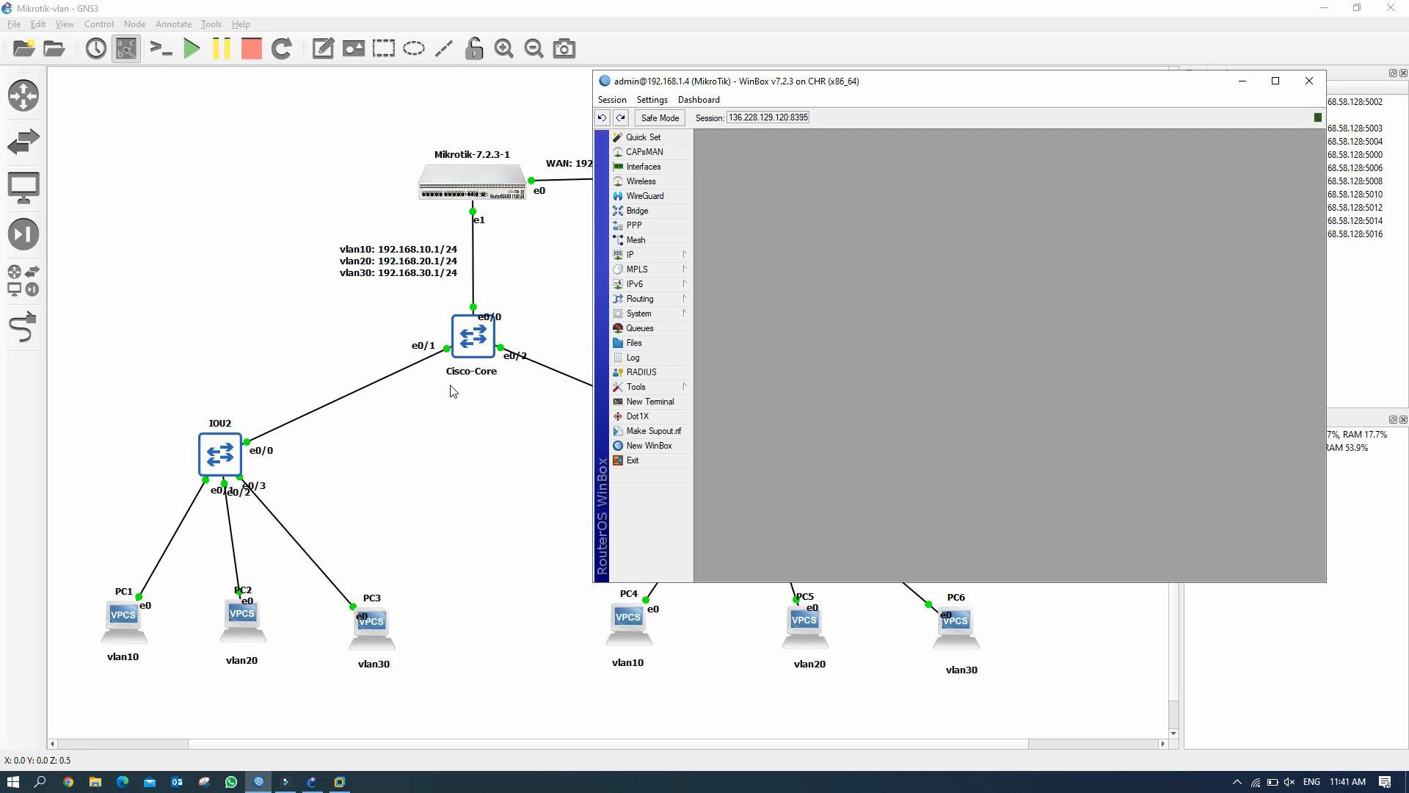
# Open IP > DHCP Server to show the empty server list.
pyautogui.click(658, 254)
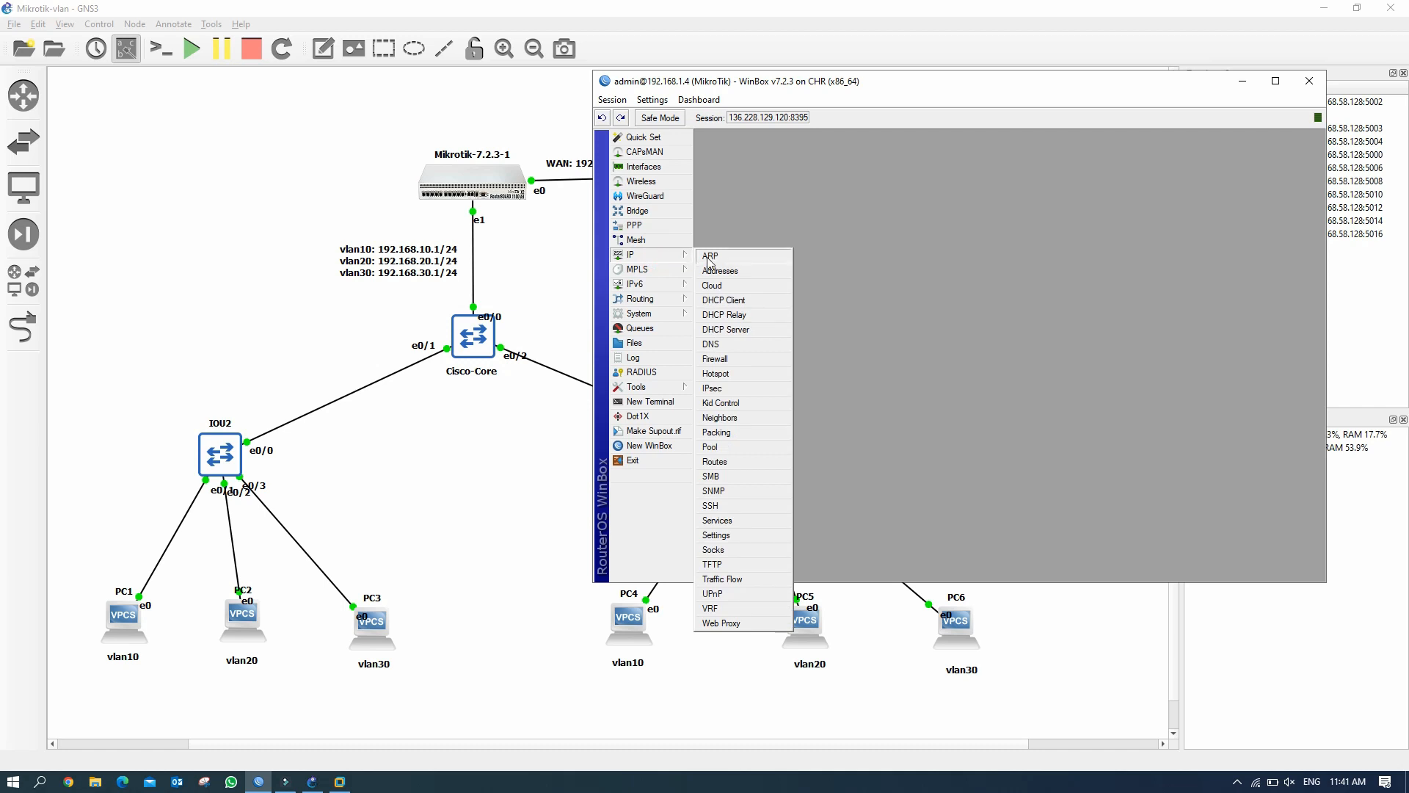
pyautogui.click(747, 332)
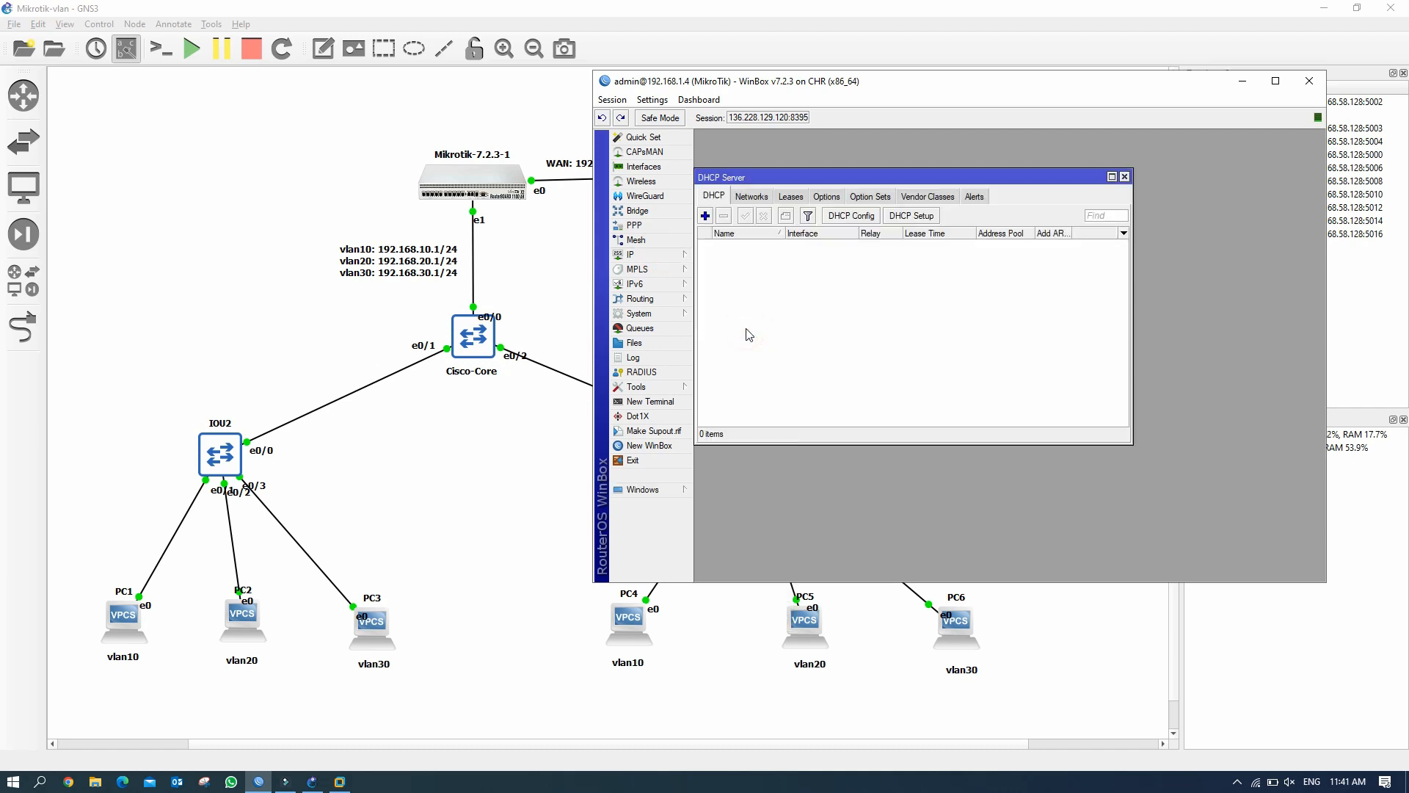
pyautogui.moveTo(1051, 180); pyautogui.dragTo(1090, 156)
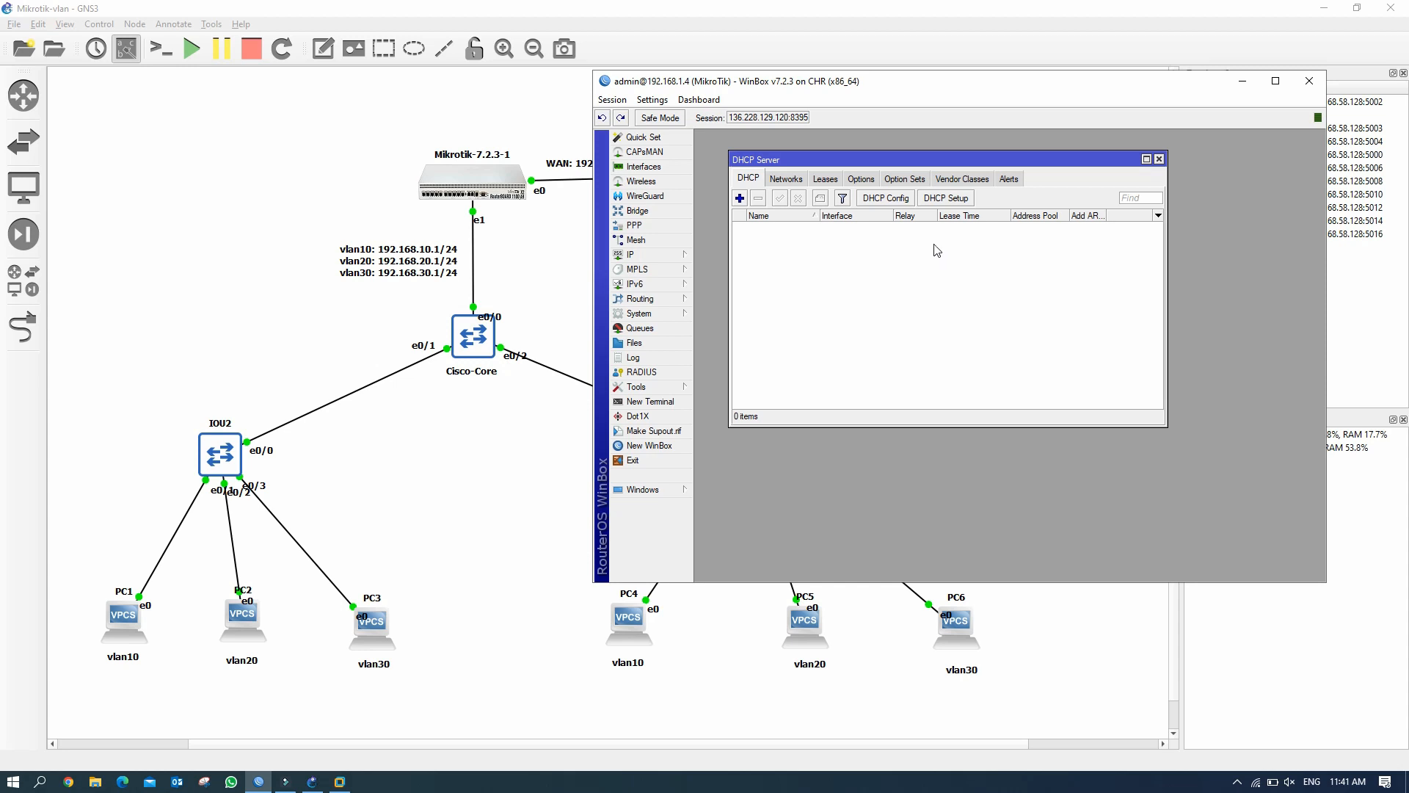
# Start DHCP Setup on vlan10, accepting address space 192.168.10.0/24 and gateway 192.168.10.1.
pyautogui.click(949, 198)
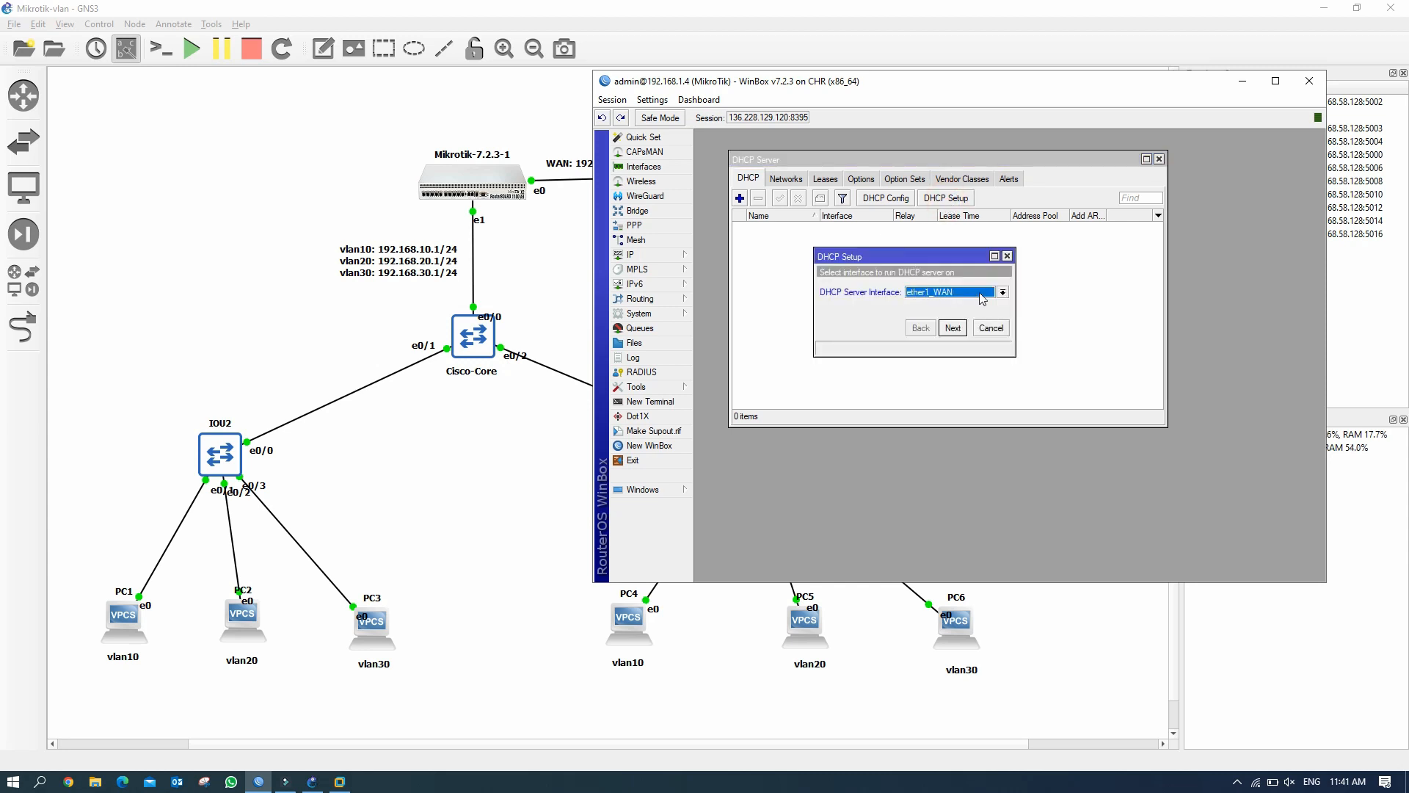
pyautogui.click(1002, 293)
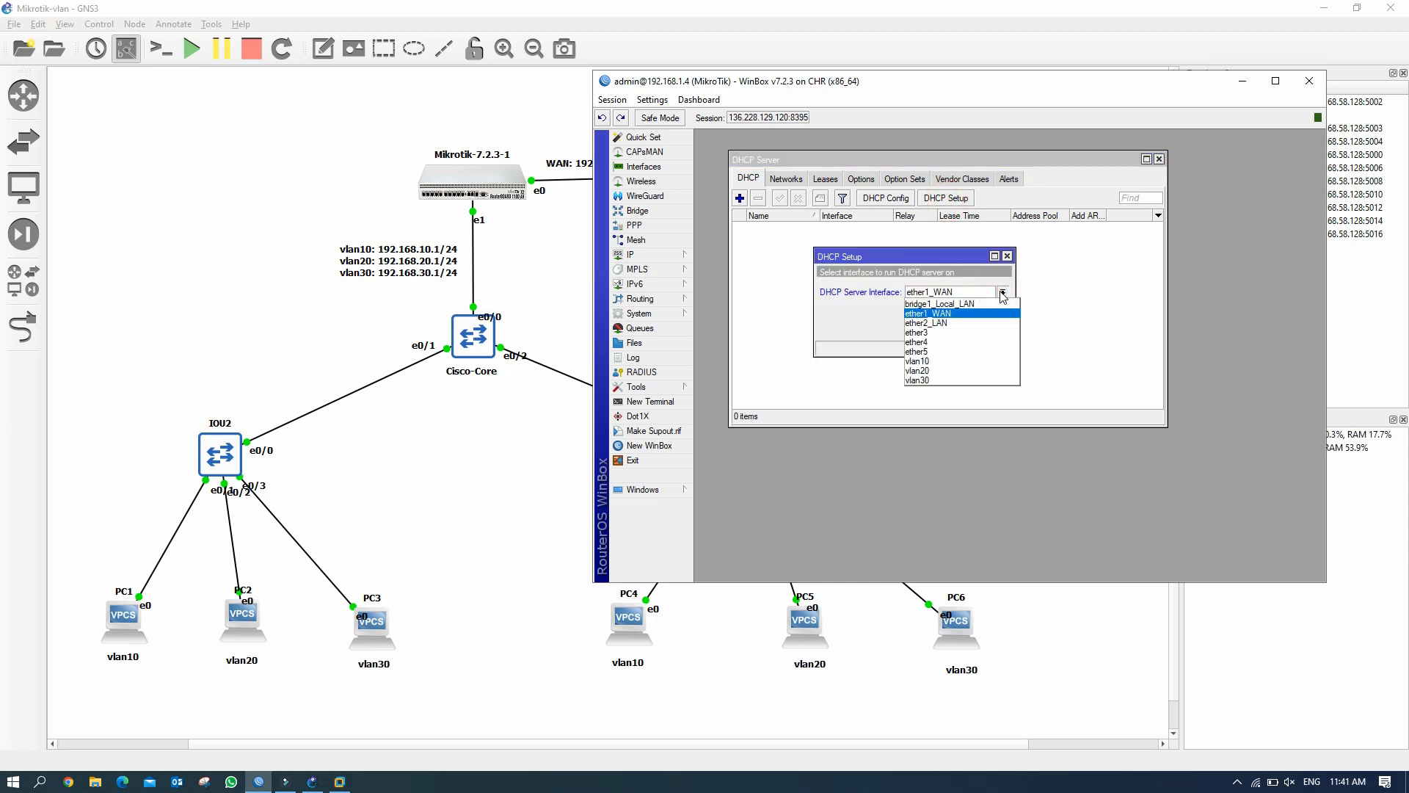
pyautogui.click(927, 360)
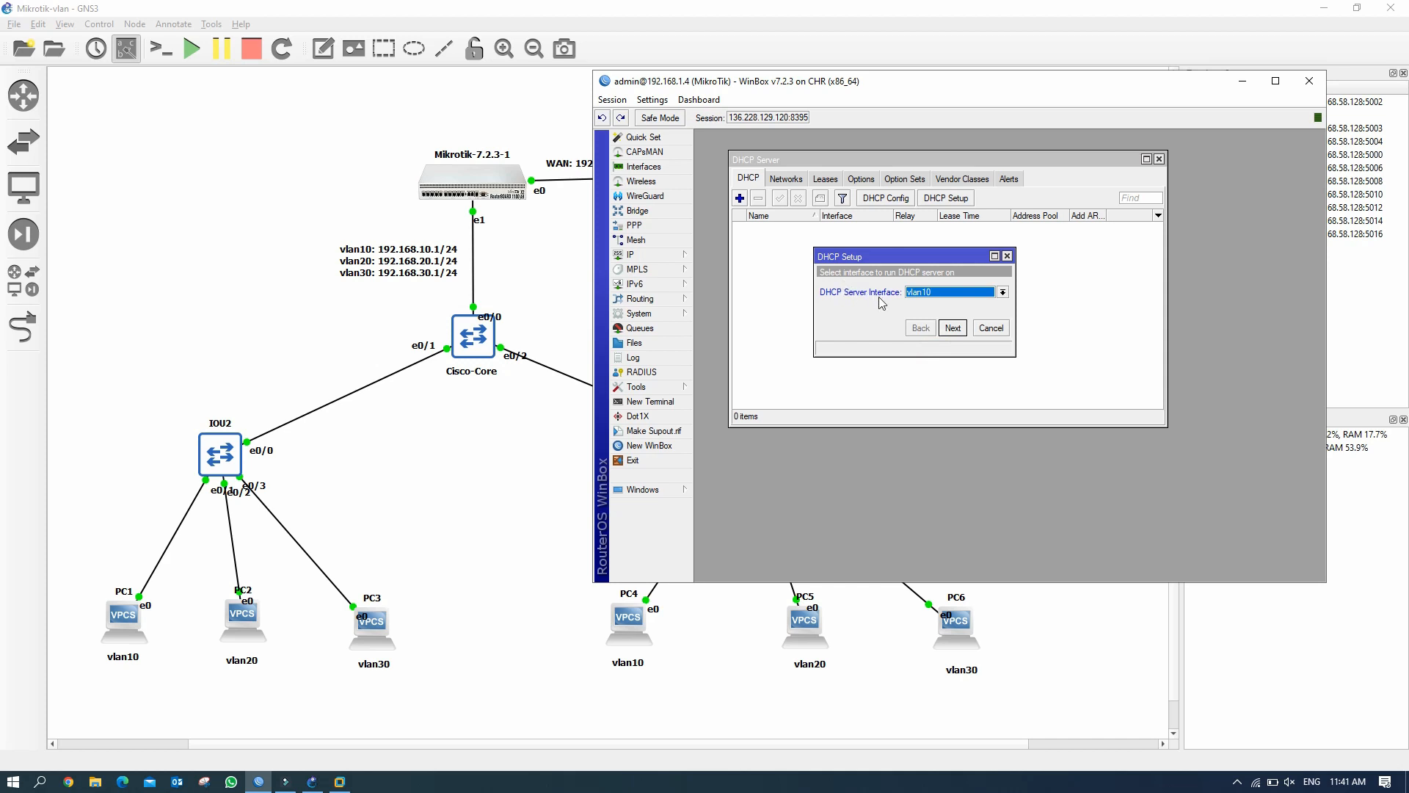
pyautogui.click(953, 329)
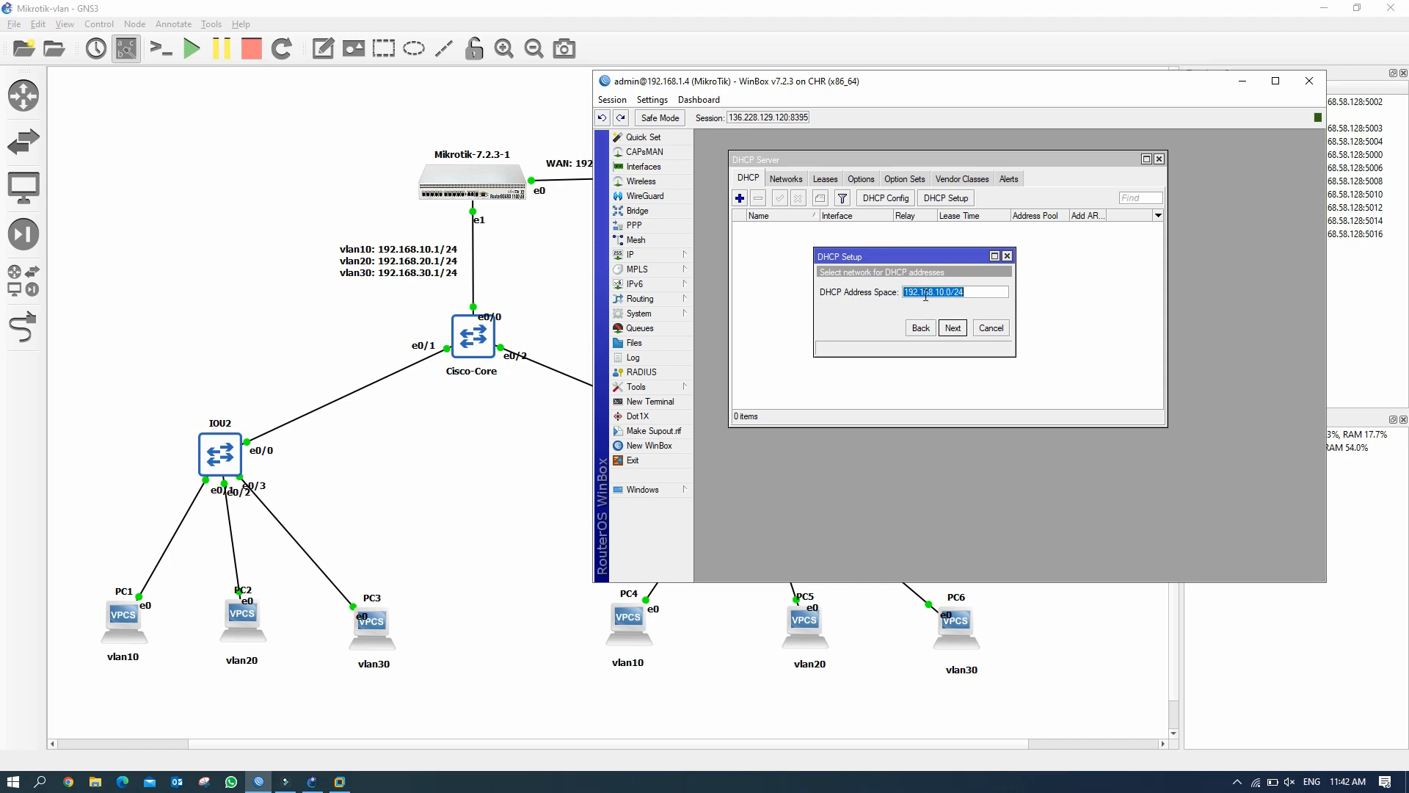
pyautogui.click(956, 329)
pyautogui.click(955, 329)
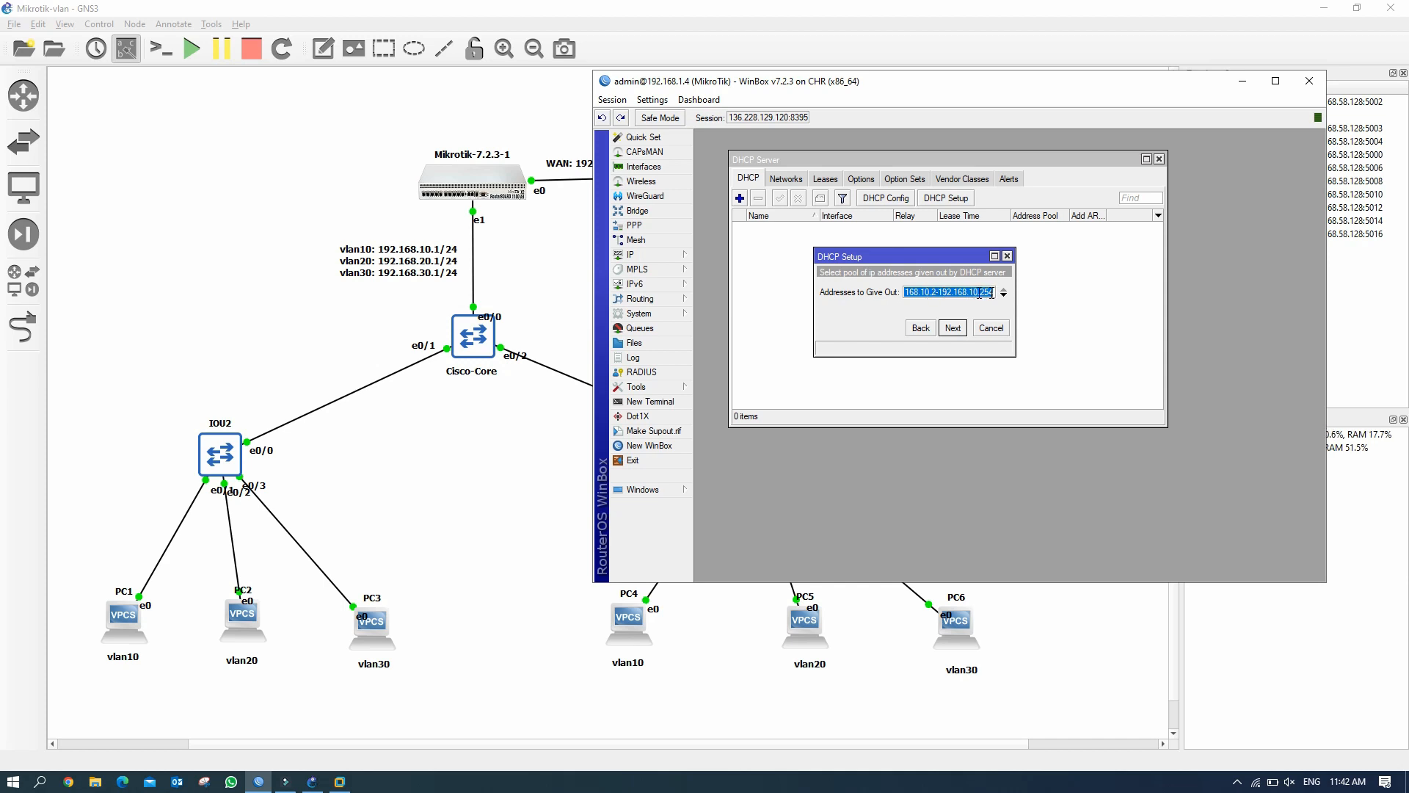
# Change the addresses to give out to 192.168.10.10-192.168.10.254.
pyautogui.click(934, 292)
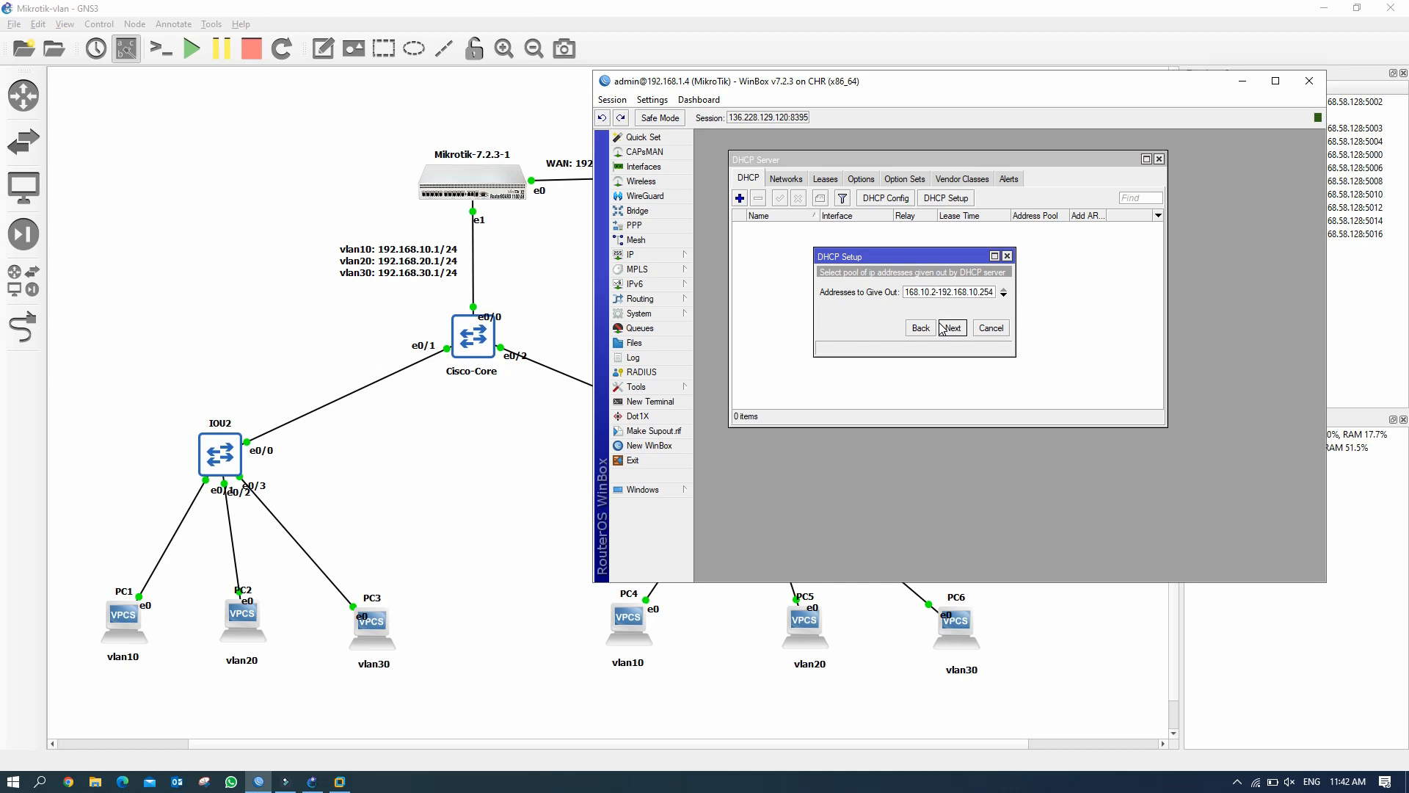
pyautogui.press('BackSpace')
pyautogui.write('20')
pyautogui.press('BackSpace')
pyautogui.press('BackSpace')
pyautogui.write('10')
pyautogui.moveTo(979, 293); pyautogui.dragTo(1004, 292)
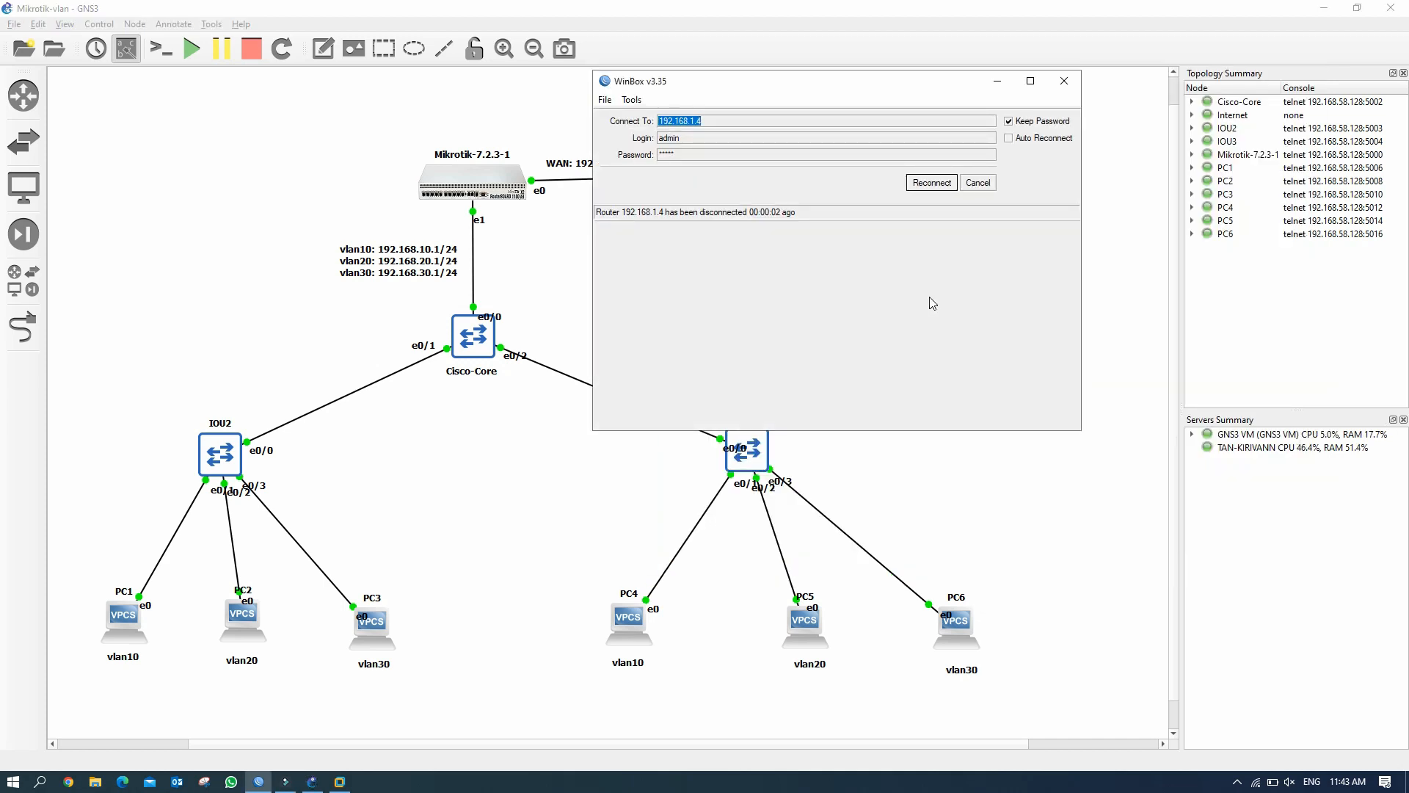
# Reconnect, then accept the range, DNS 8.8.8.8/8.8.4.4 and 00:10:00 lease to create dhcp1.
pyautogui.click(931, 183)
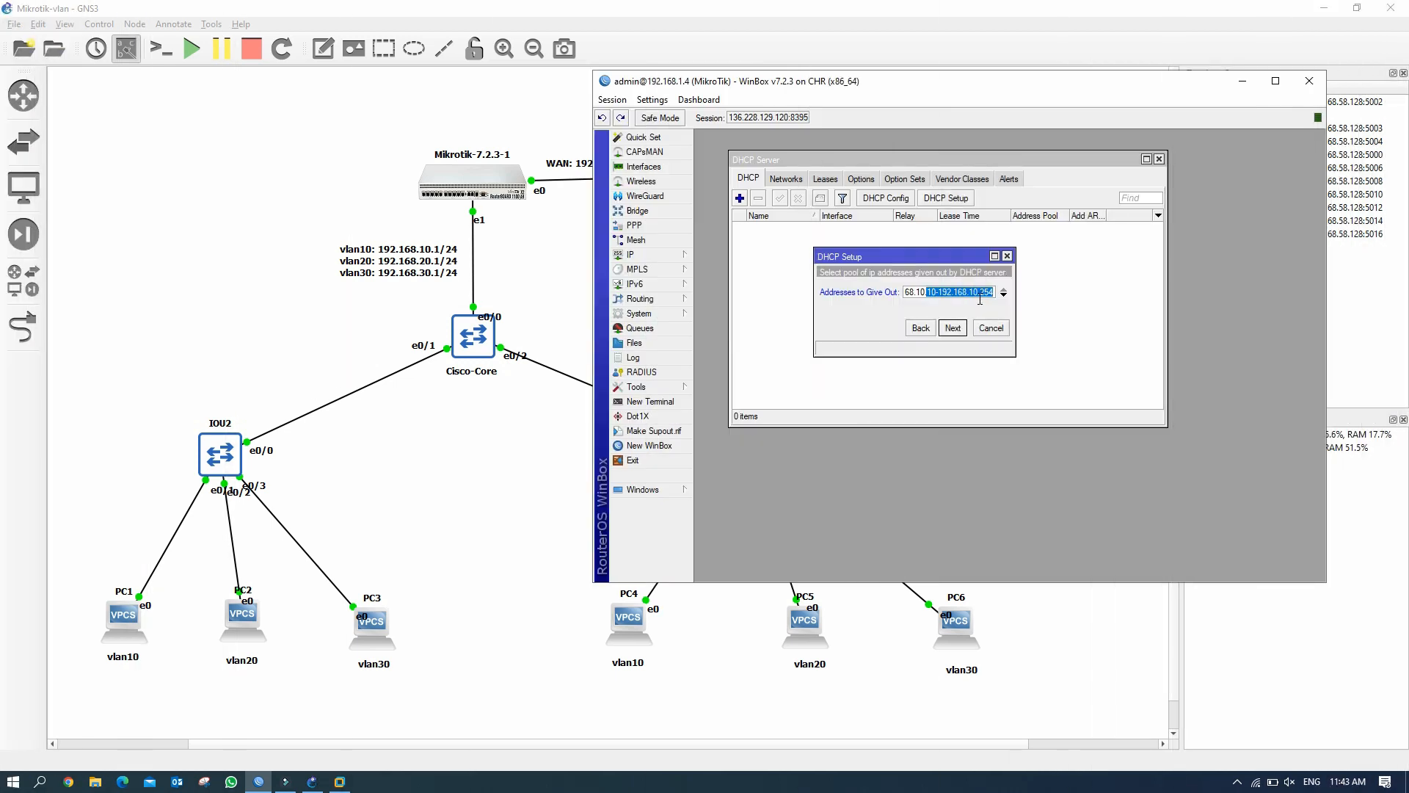
pyautogui.click(952, 328)
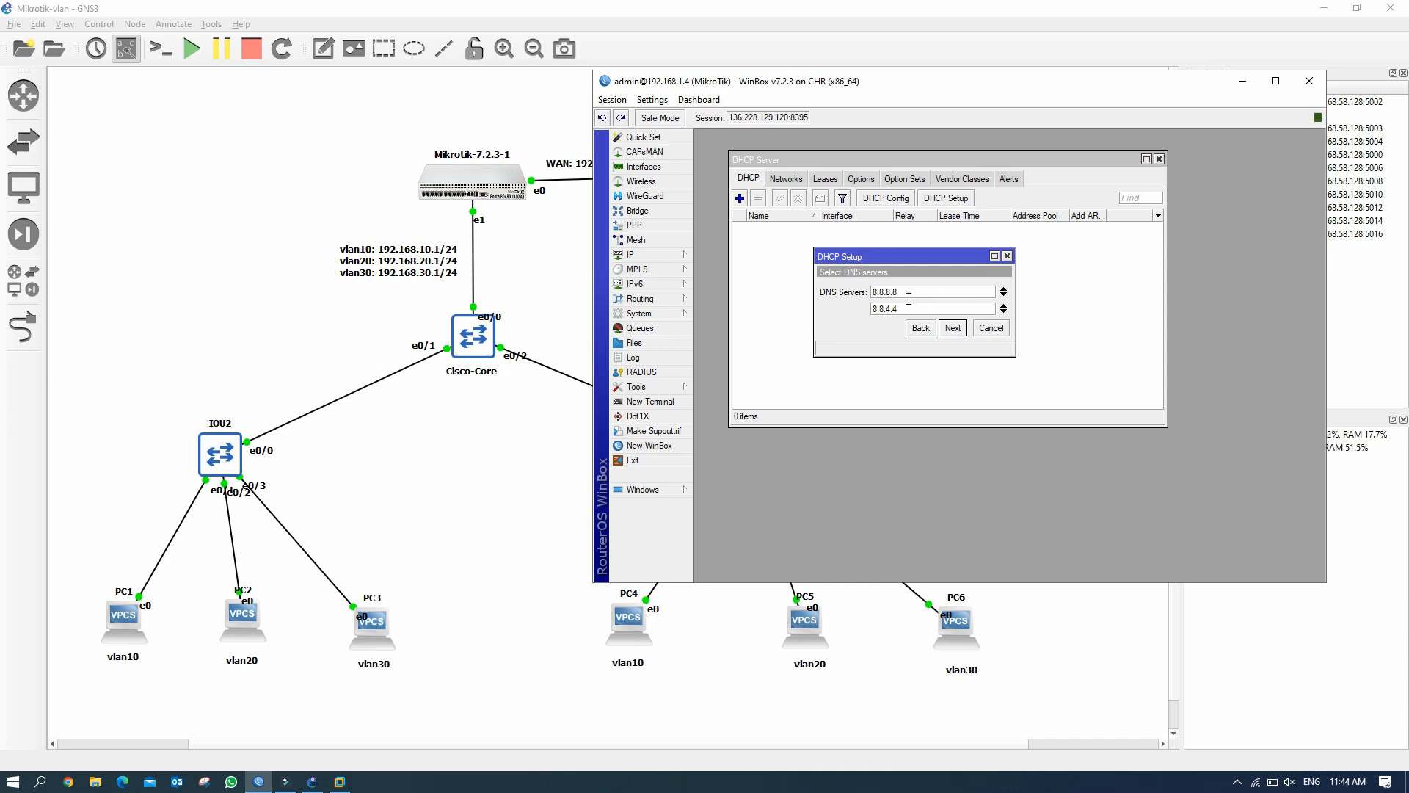
pyautogui.click(961, 331)
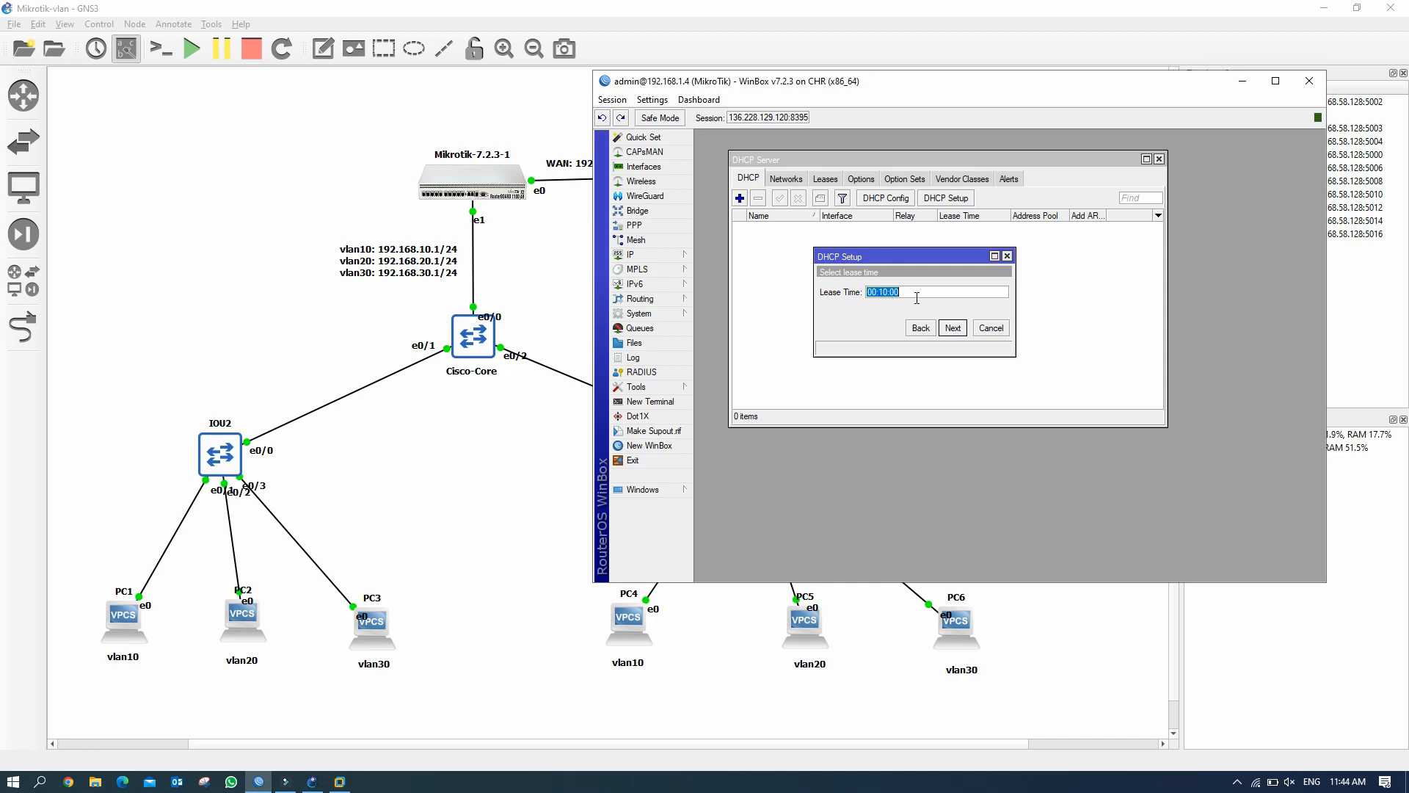
pyautogui.moveTo(936, 257); pyautogui.dragTo(946, 248)
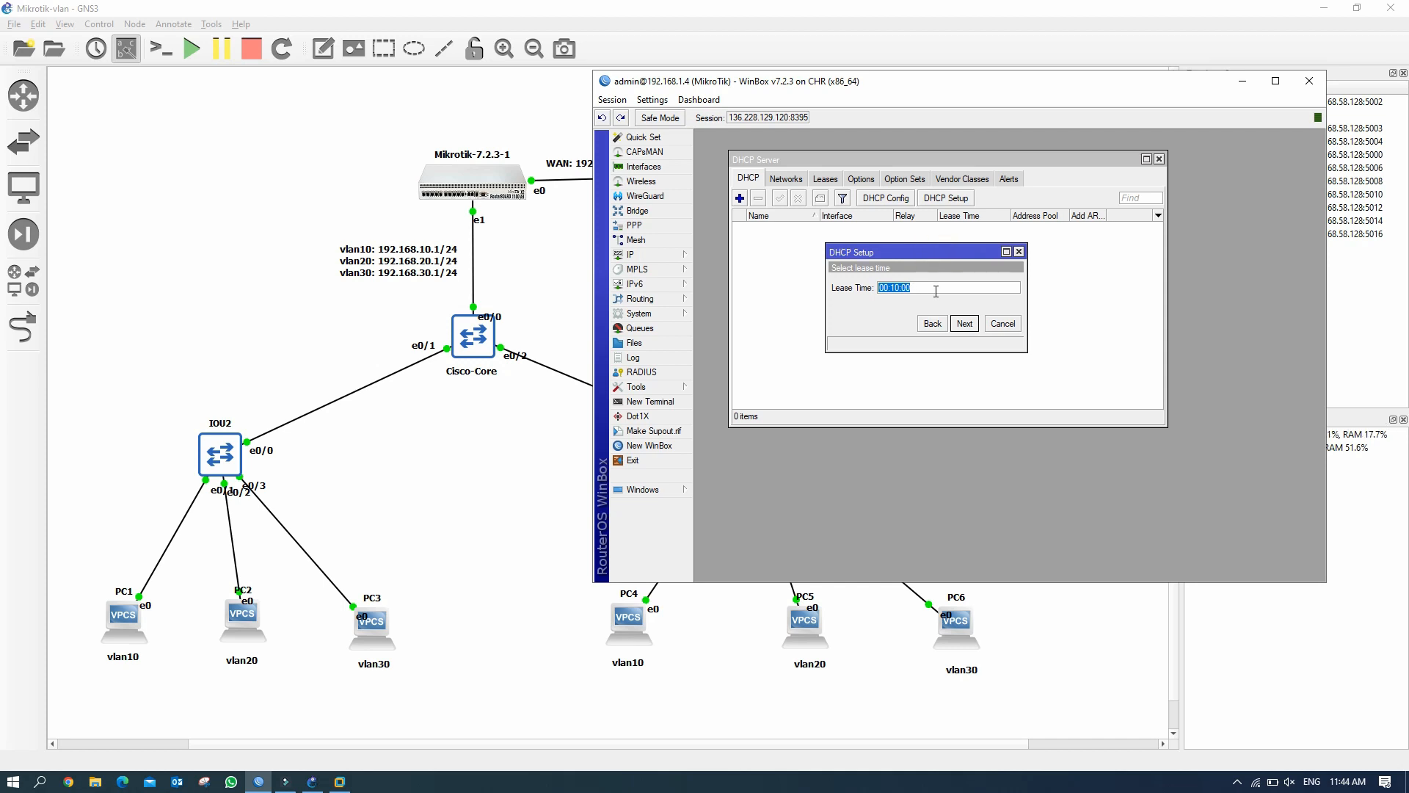
pyautogui.click(965, 324)
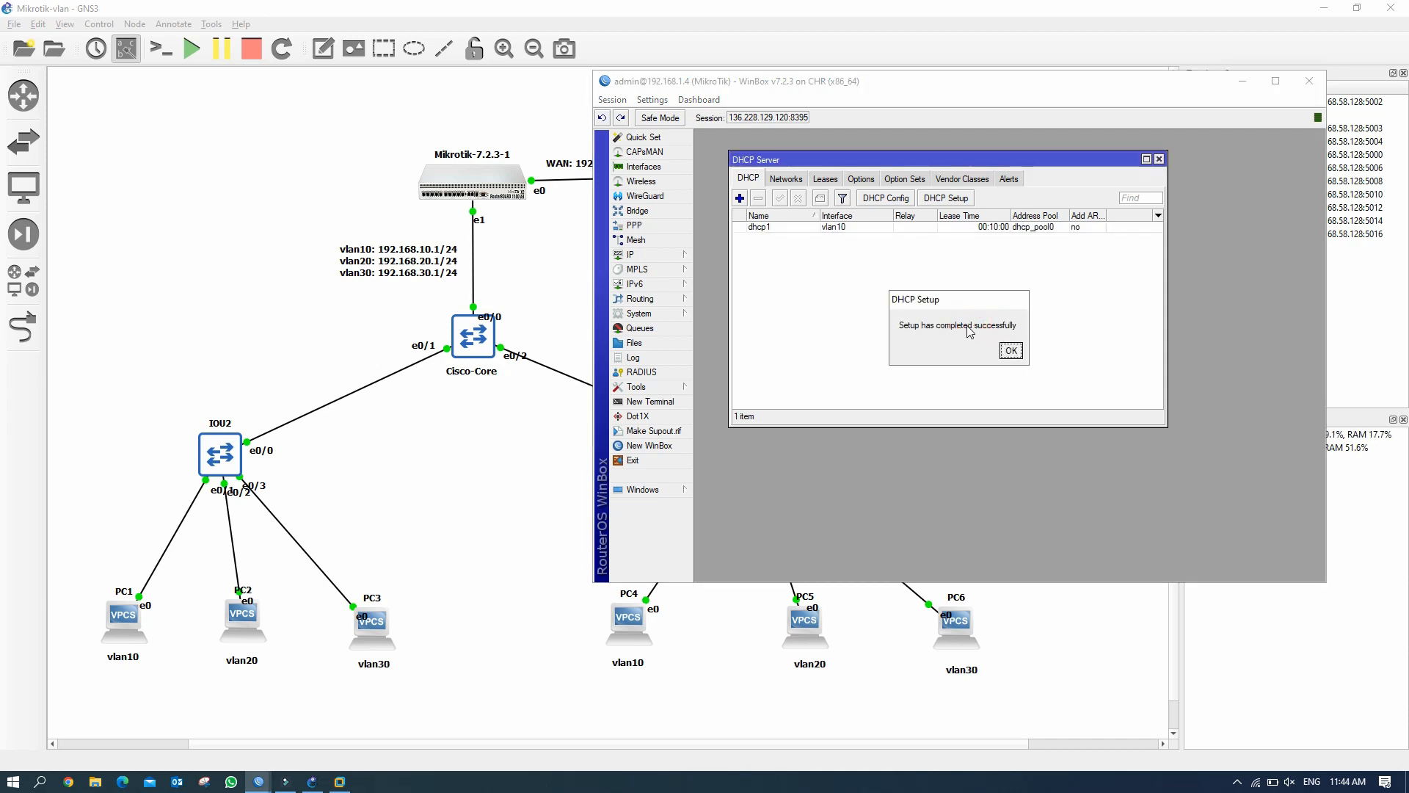
pyautogui.click(1010, 350)
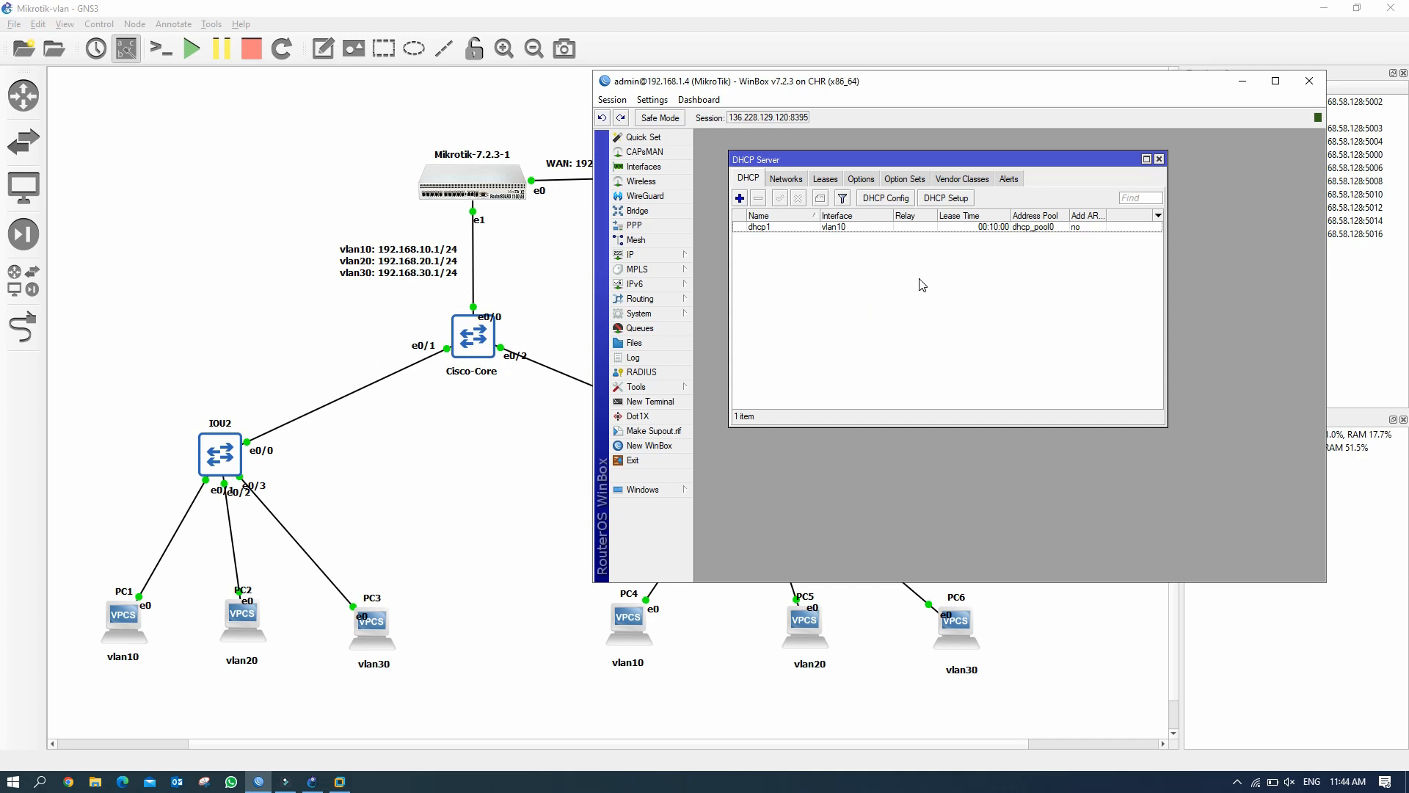
# Start DHCP Setup on vlan20, accepting its address space and gateway 192.168.20.1.
pyautogui.click(958, 199)
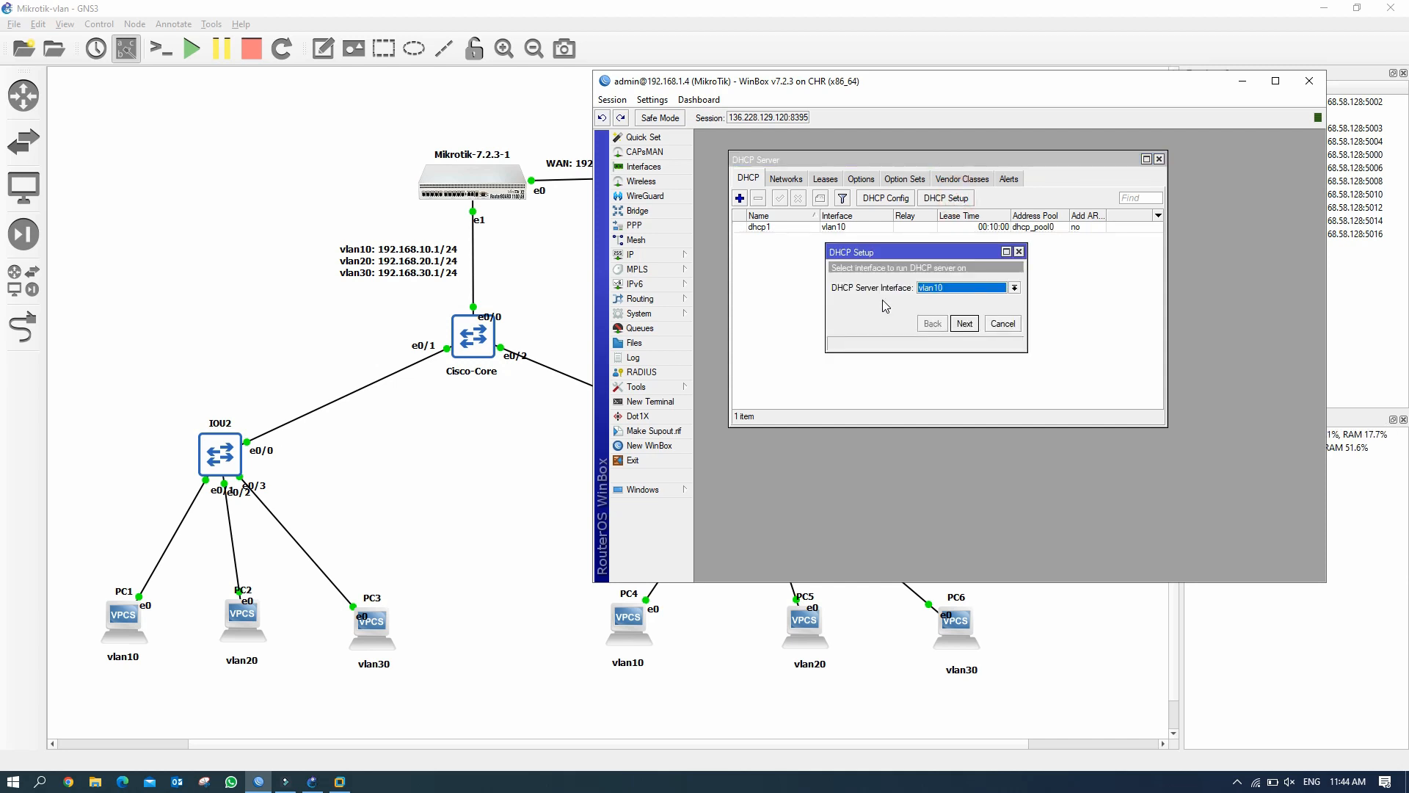
pyautogui.click(1015, 288)
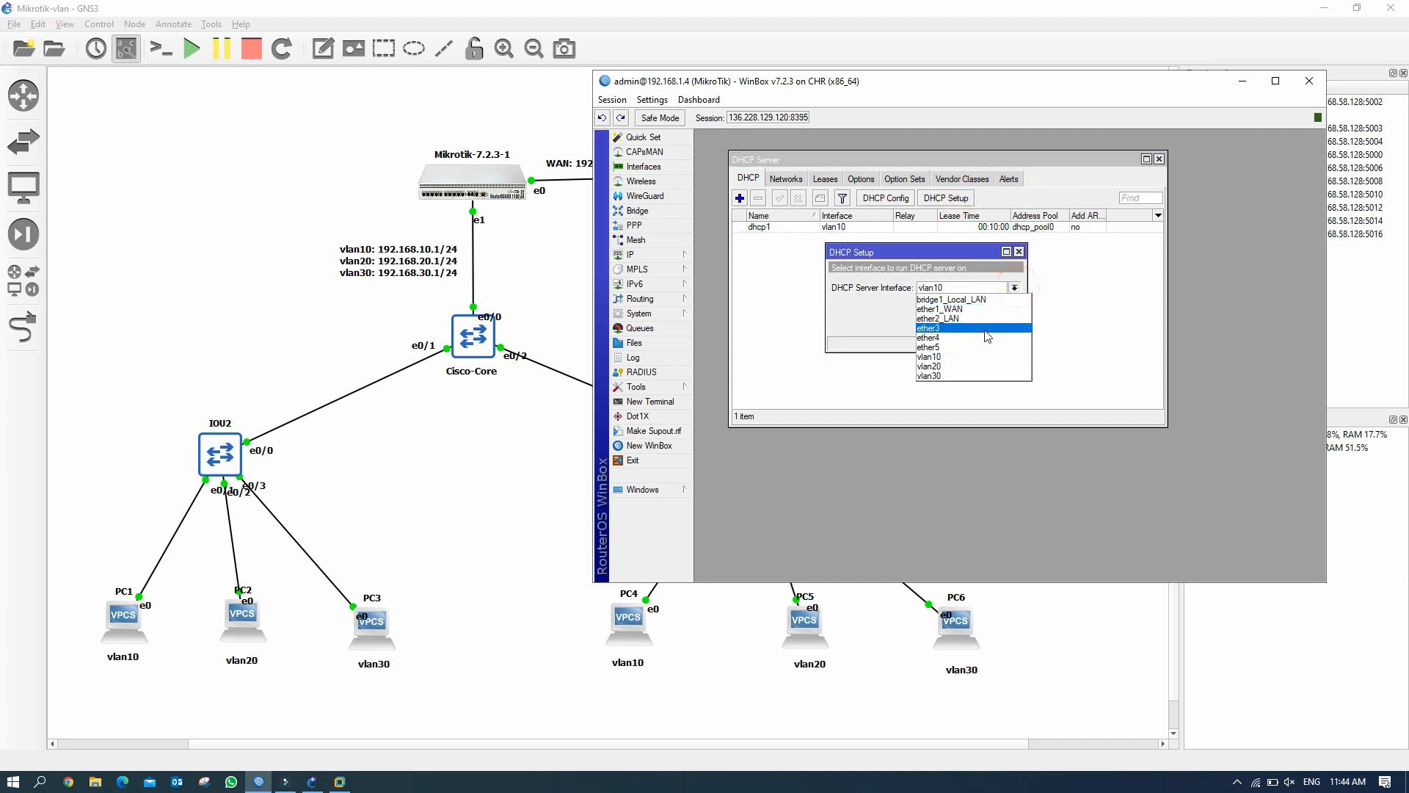
pyautogui.click(981, 366)
pyautogui.click(971, 327)
pyautogui.click(970, 328)
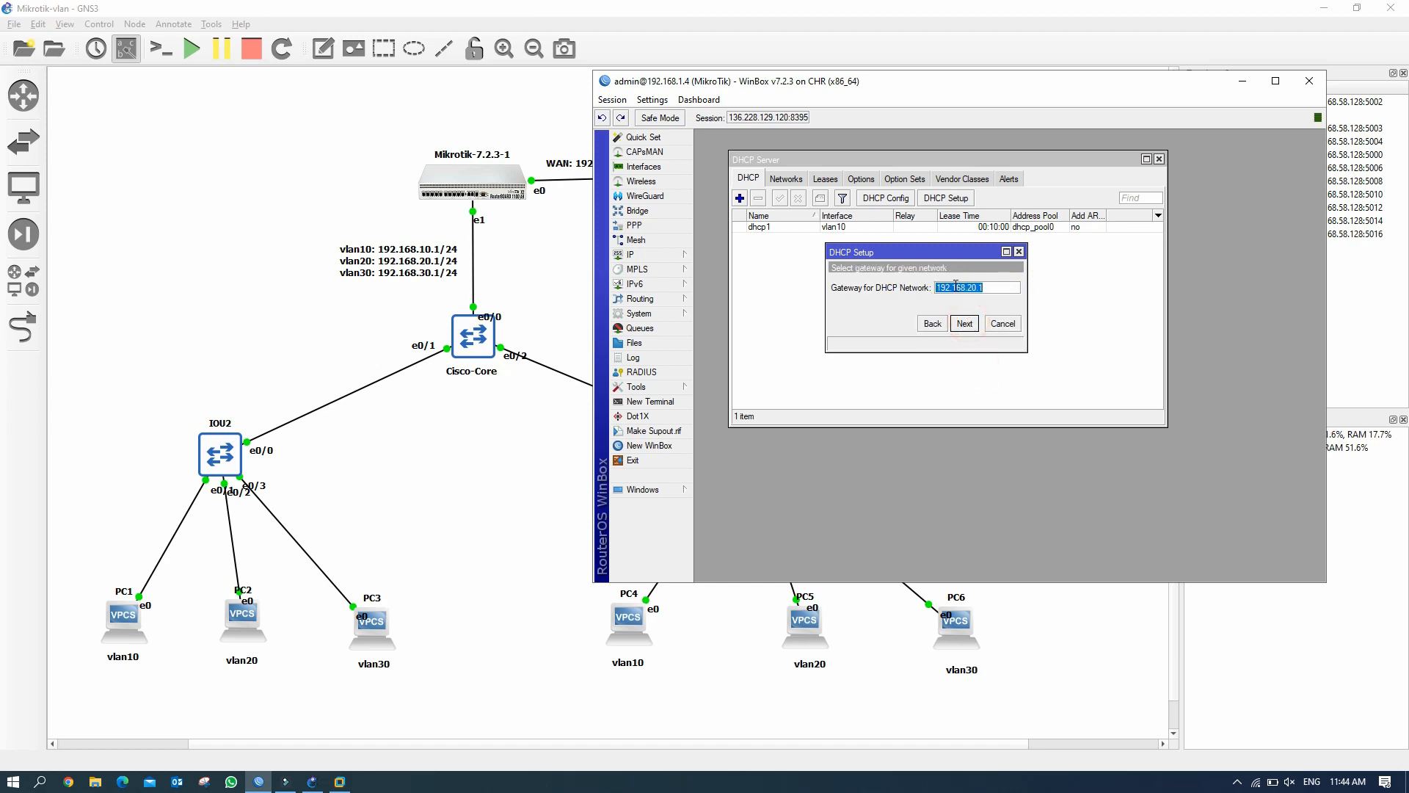
pyautogui.click(965, 324)
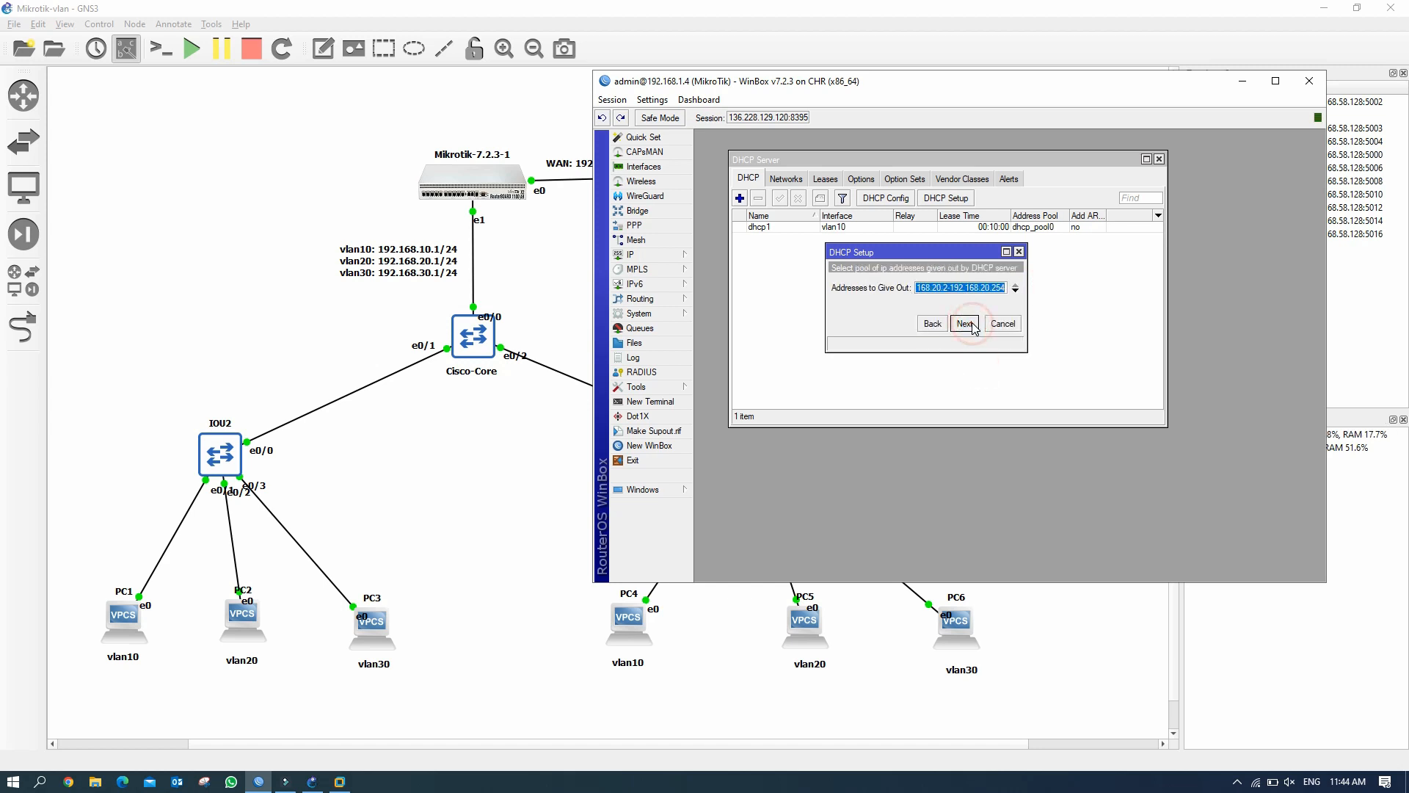
# Set the range to 192.168.20.10-192.168.20.254 and accept default DNS and 00:10:00 lease.
pyautogui.click(950, 287)
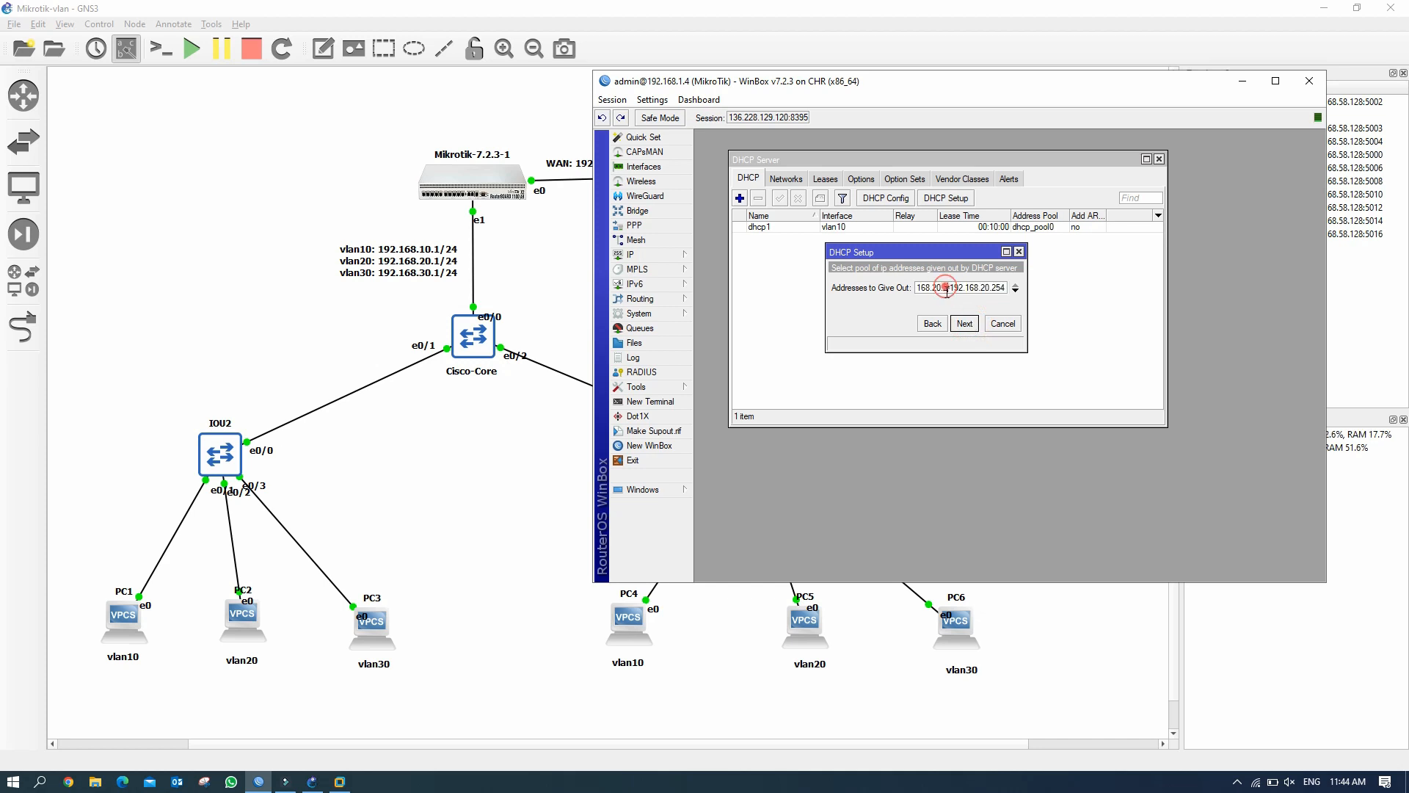
pyautogui.press('BackSpace')
pyautogui.write('10')
pyautogui.click(970, 327)
pyautogui.click(970, 327)
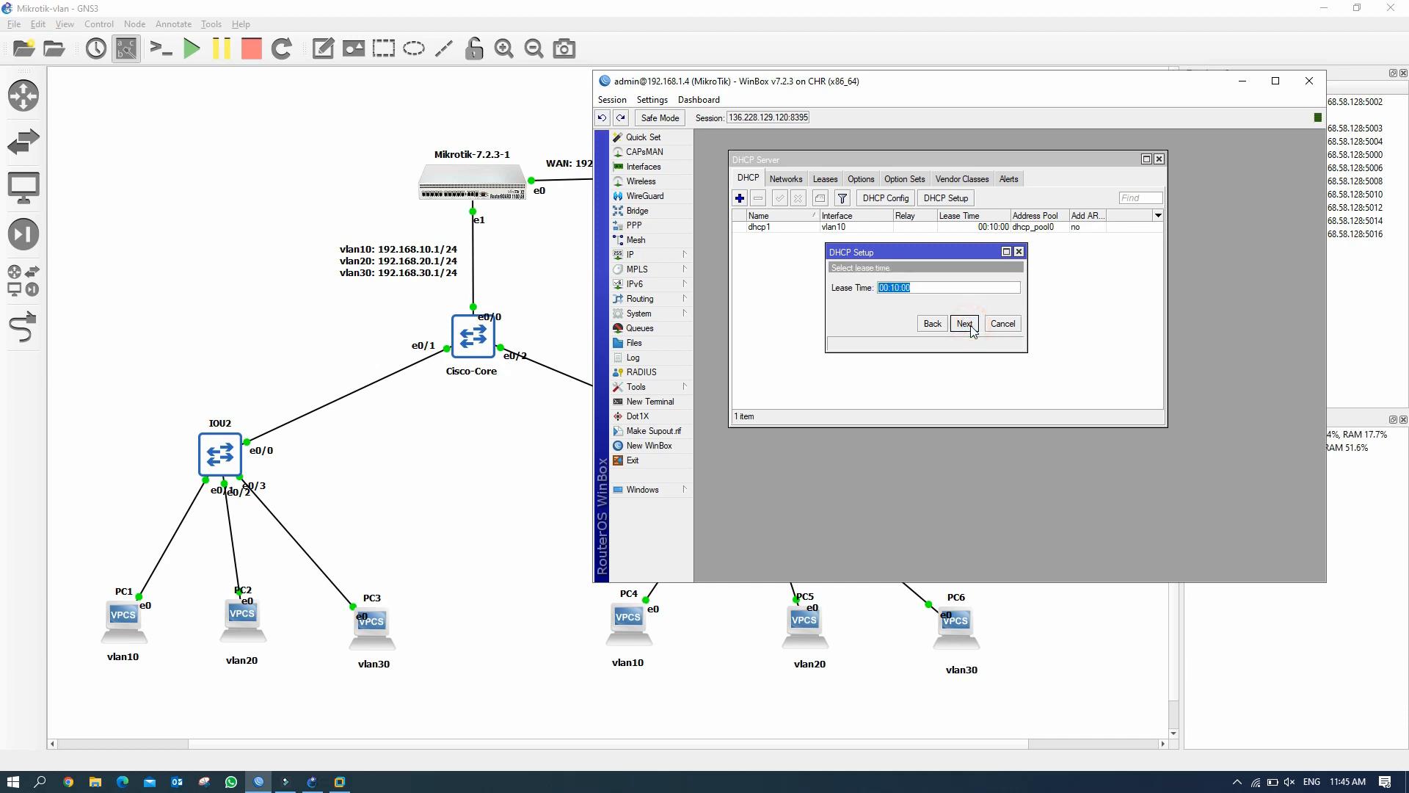
pyautogui.click(970, 328)
pyautogui.click(1011, 351)
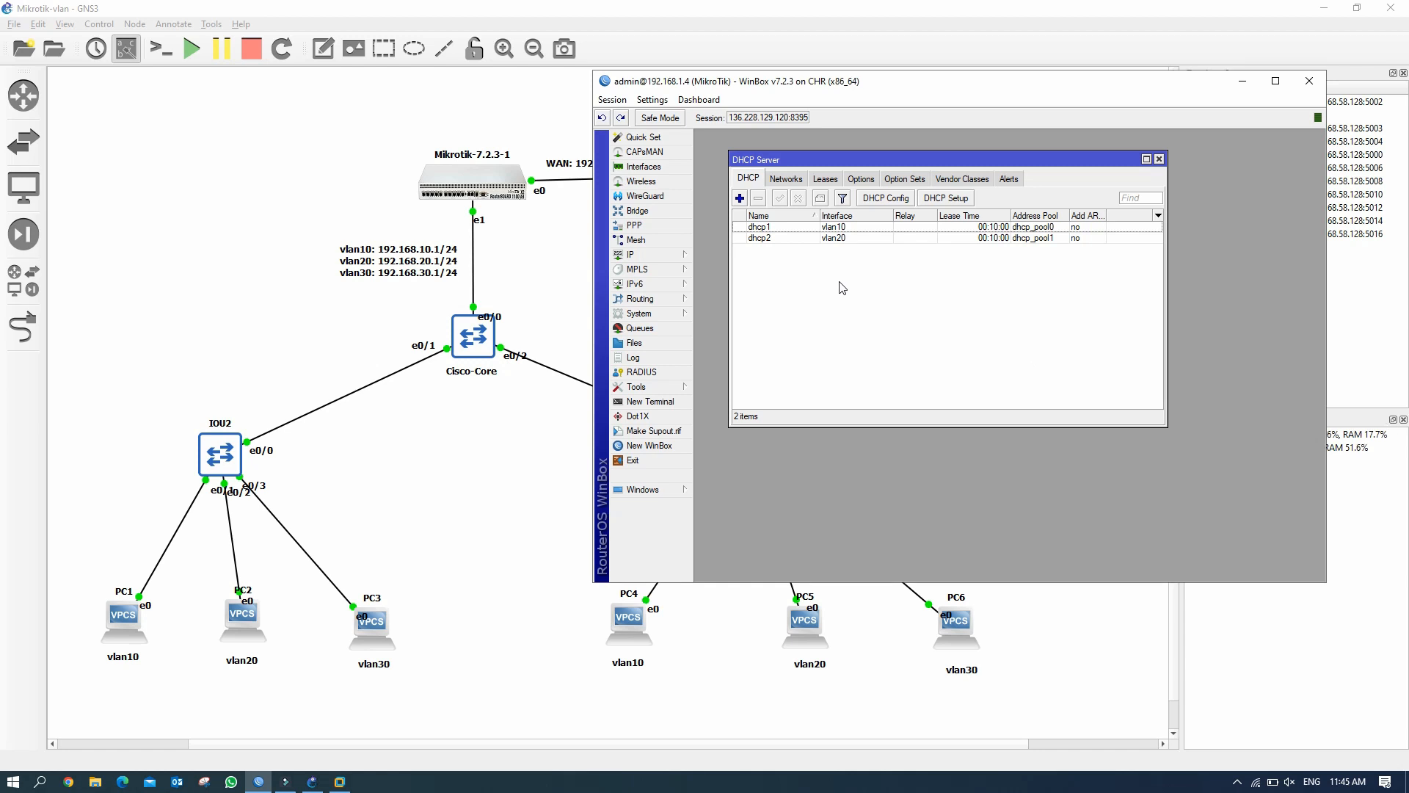
# Run DHCP Setup on vlan30, accepting its address space and the 192.168.30.1 gateway.
pyautogui.click(965, 205)
pyautogui.click(1014, 287)
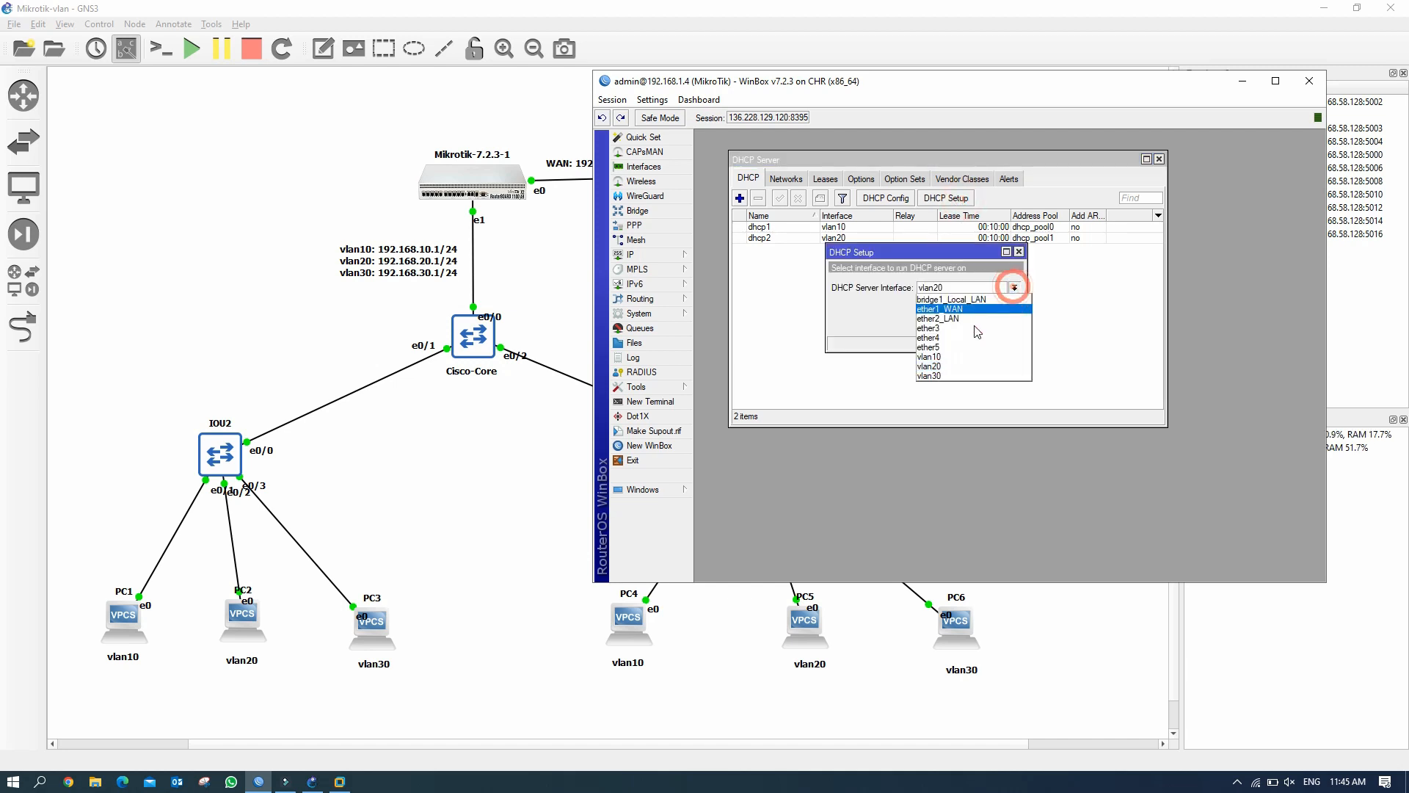
pyautogui.click(965, 376)
pyautogui.click(965, 324)
pyautogui.click(965, 324)
pyautogui.click(966, 324)
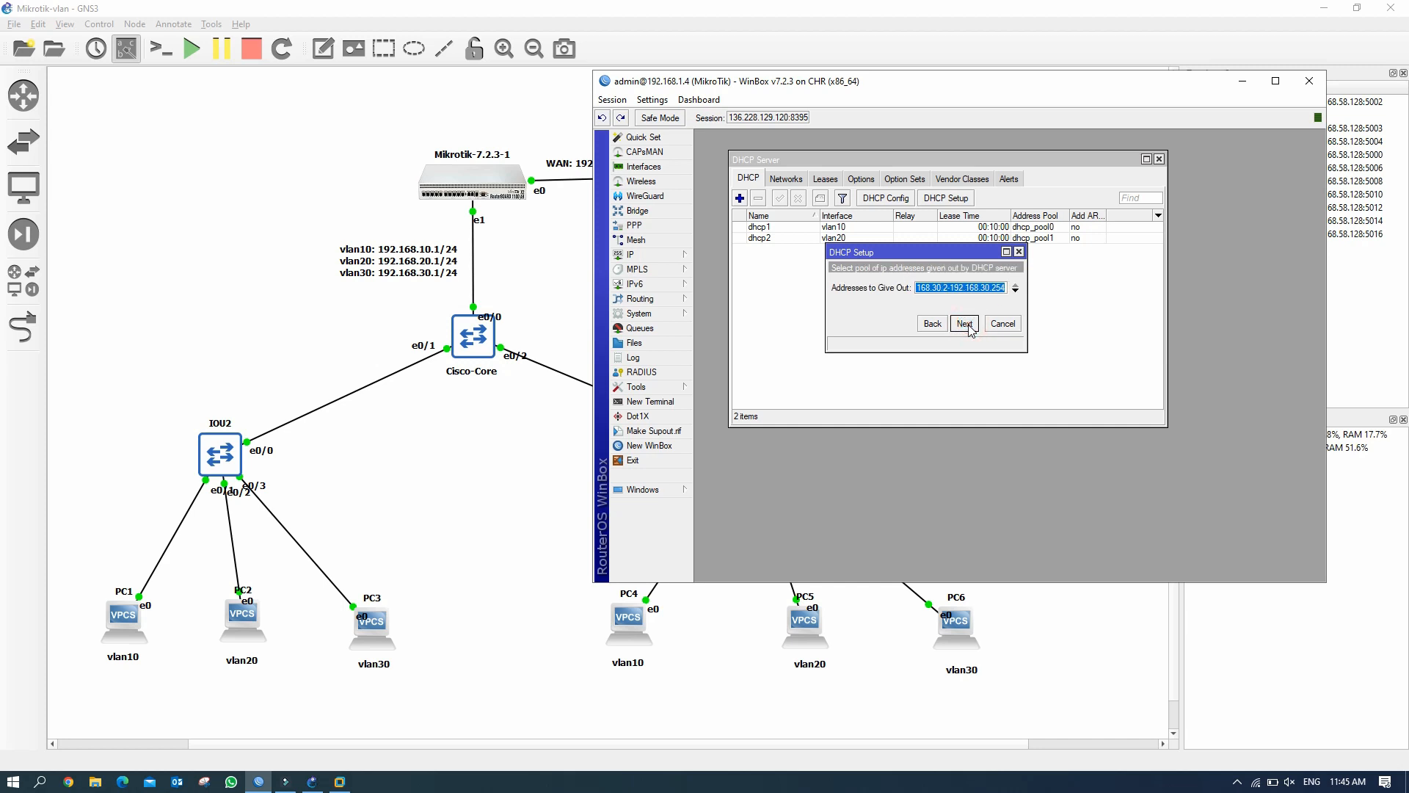
# Start the range at 192.168.30.10, keep default DNS and the 00:10:00 lease, then select dhcp3.
pyautogui.click(948, 288)
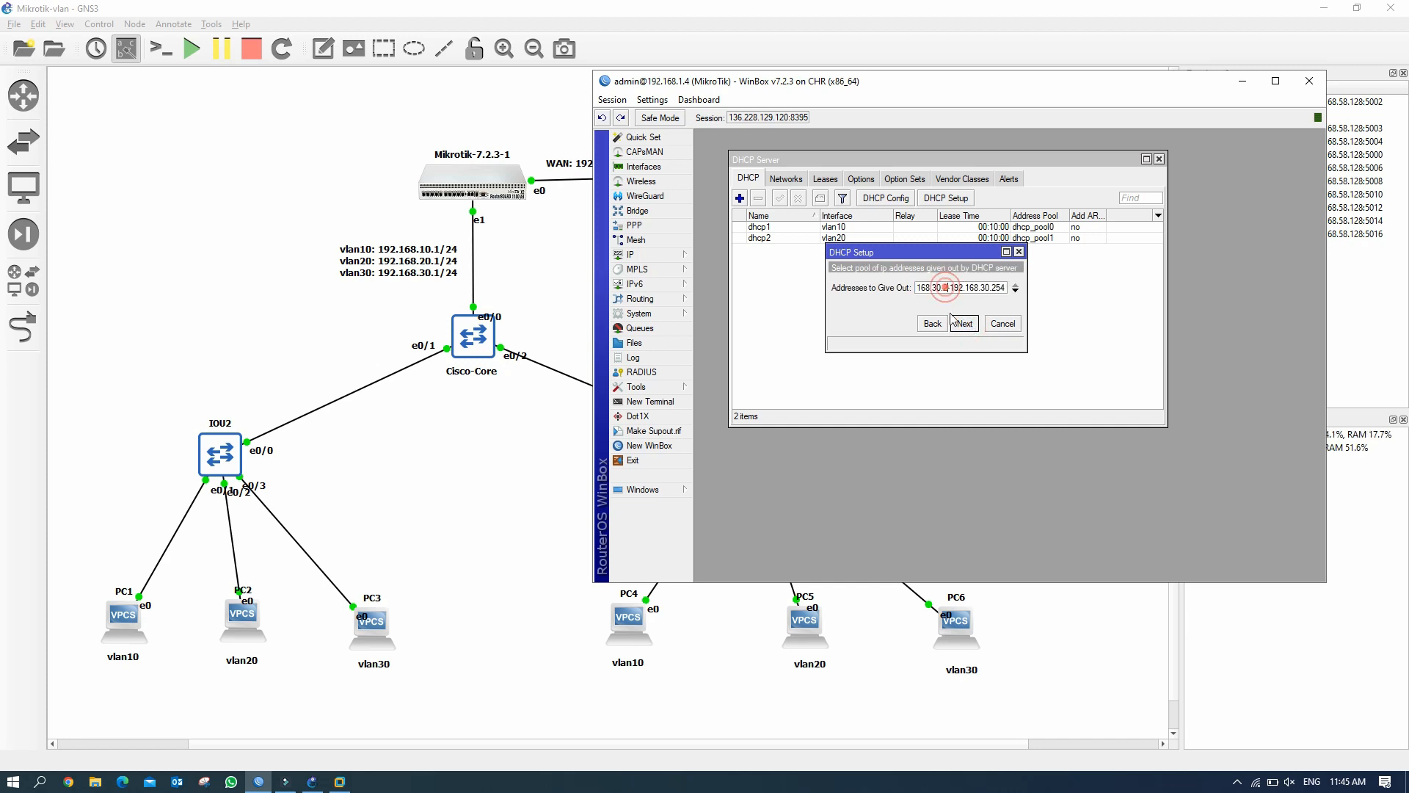
pyautogui.press('BackSpace')
pyautogui.write('10')
pyautogui.click(963, 324)
pyautogui.click(969, 325)
pyautogui.click(968, 325)
pyautogui.click(1013, 351)
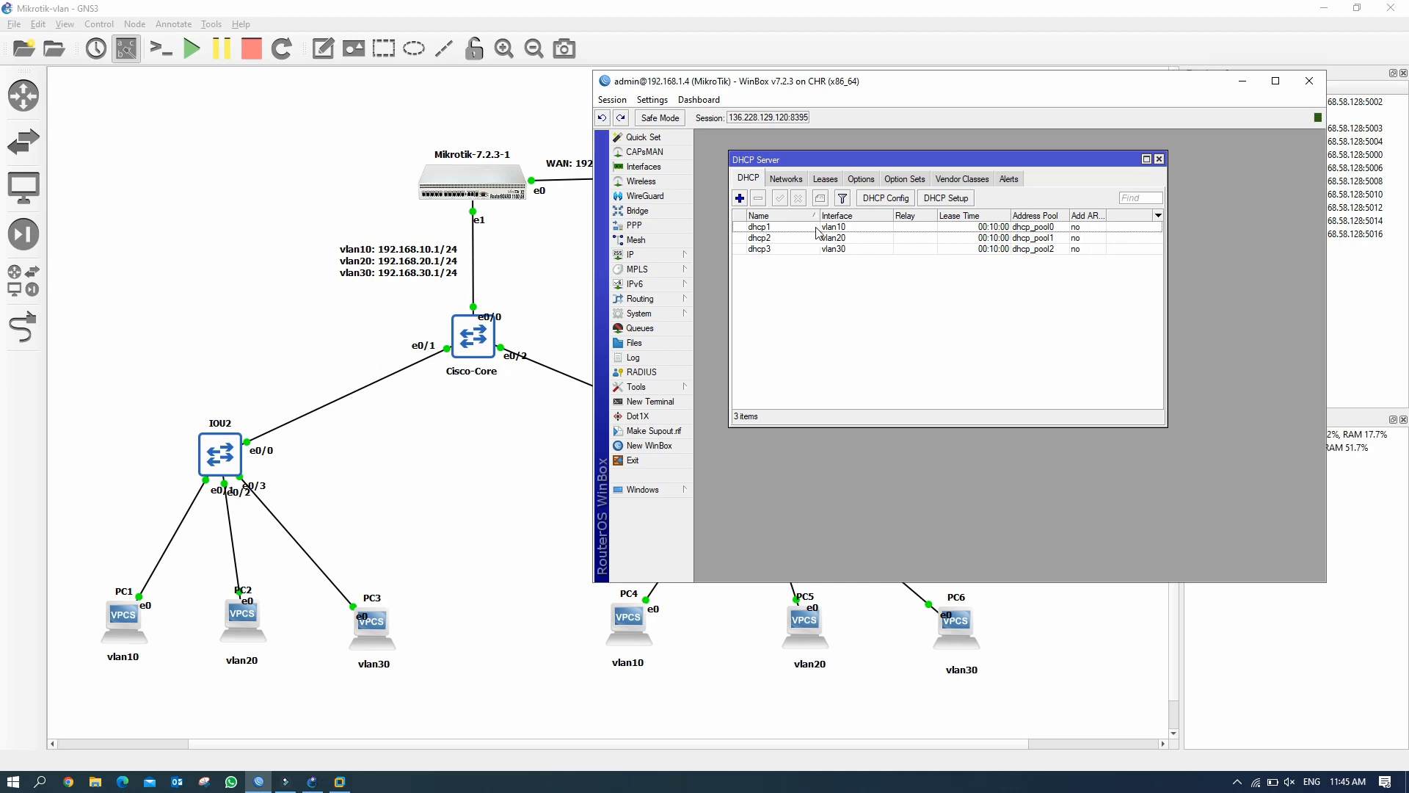
pyautogui.click(855, 252)
pyautogui.click(895, 291)
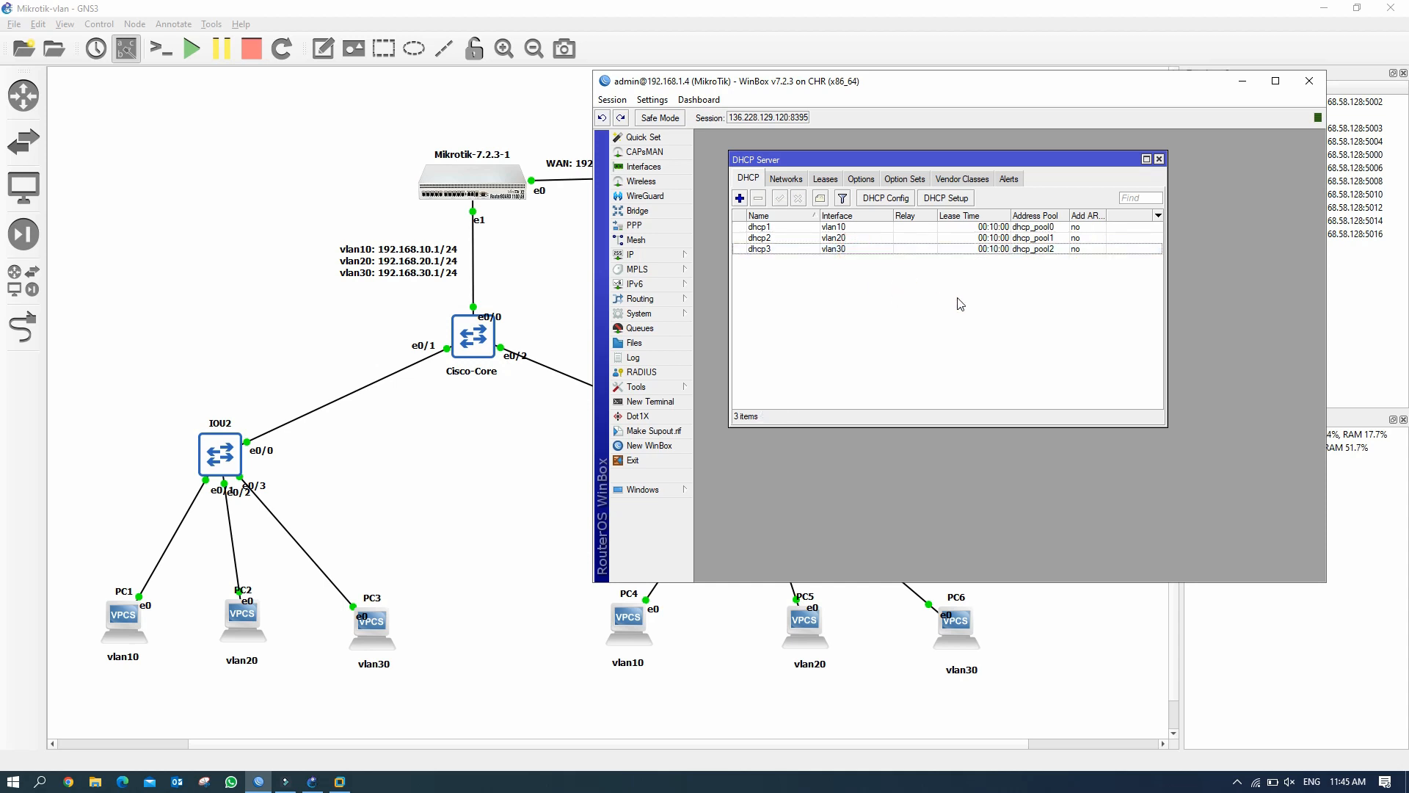
# Close the DHCP Server list, minimize WinBox, and move Cisco-Core's e0/0 label up beside its link.
pyautogui.click(1159, 159)
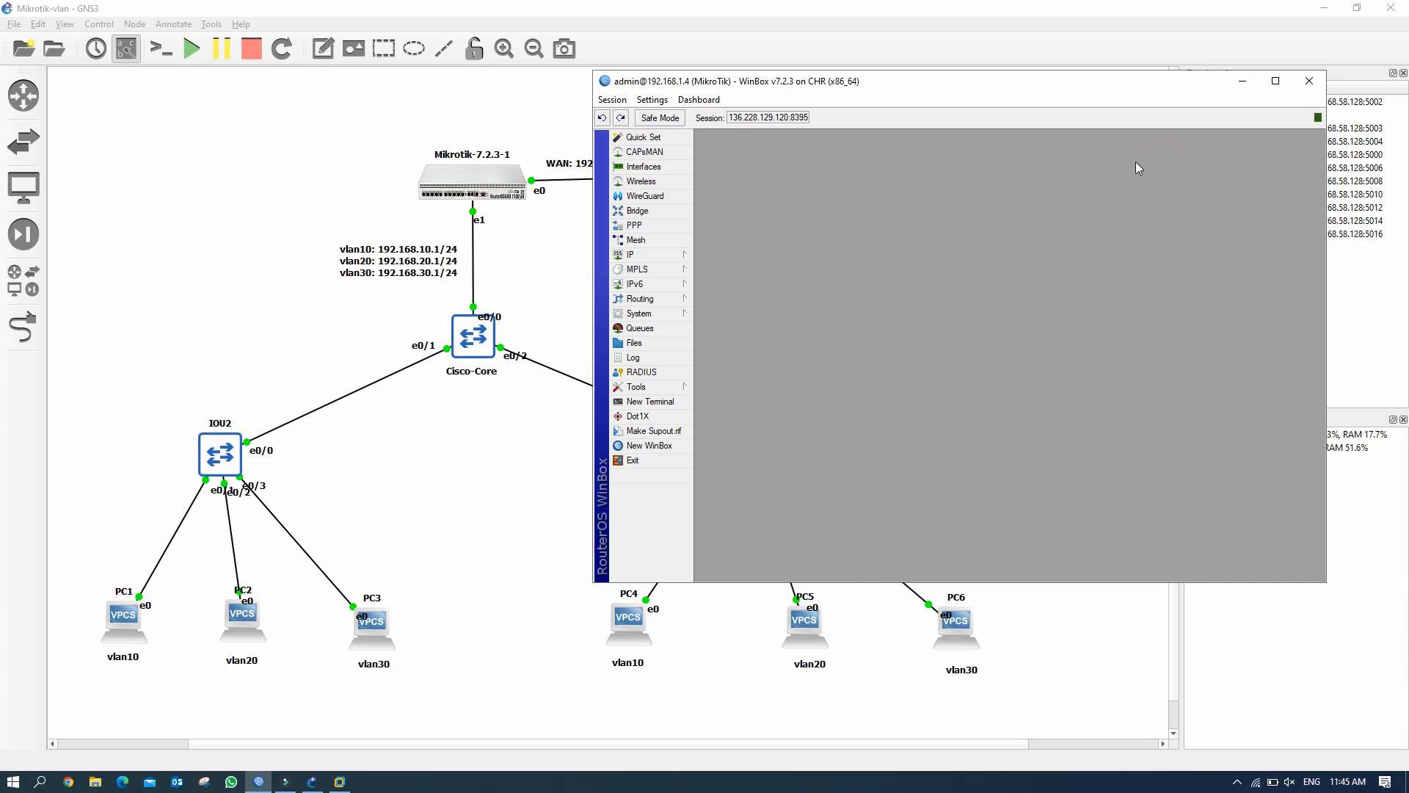
pyautogui.click(1241, 81)
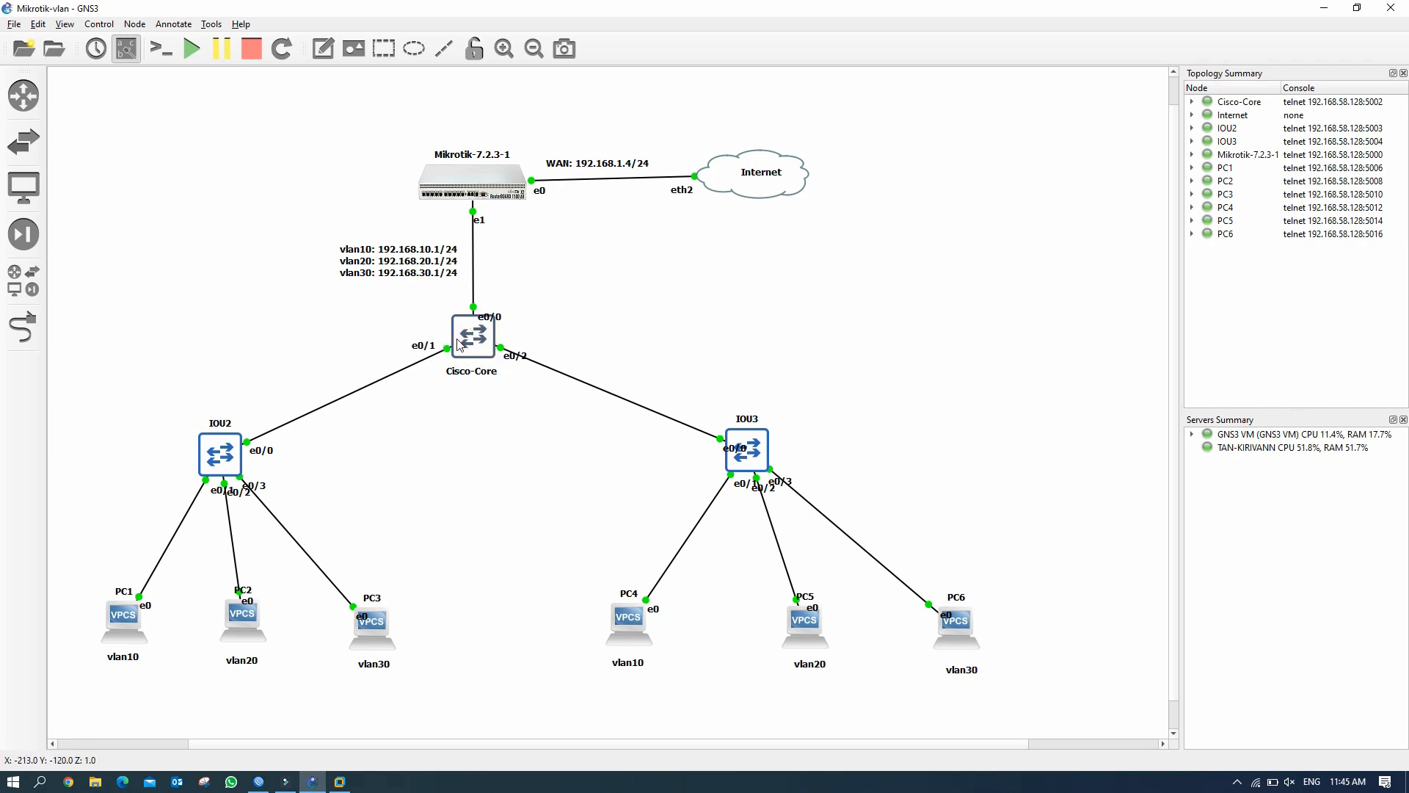
pyautogui.moveTo(499, 318); pyautogui.dragTo(504, 302)
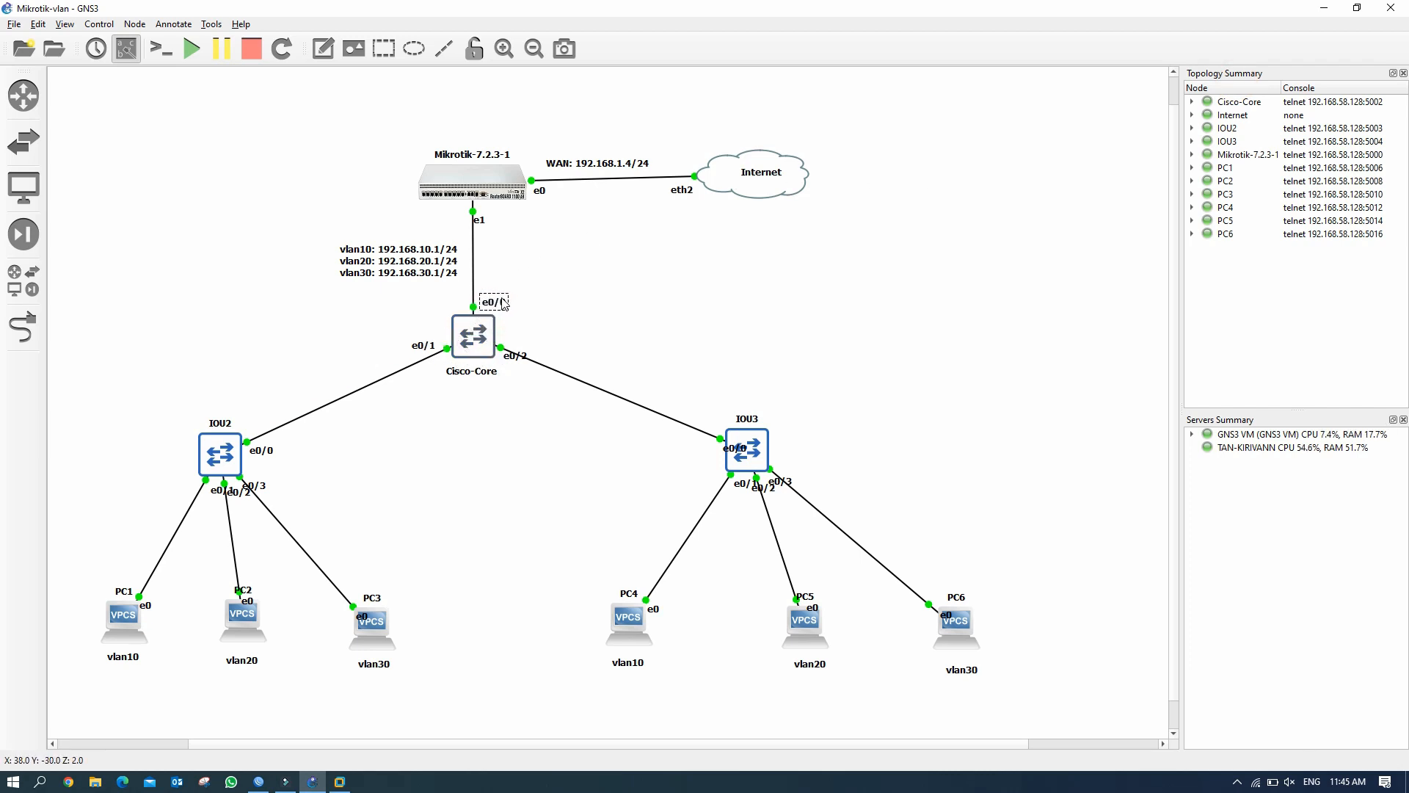
pyautogui.click(560, 311)
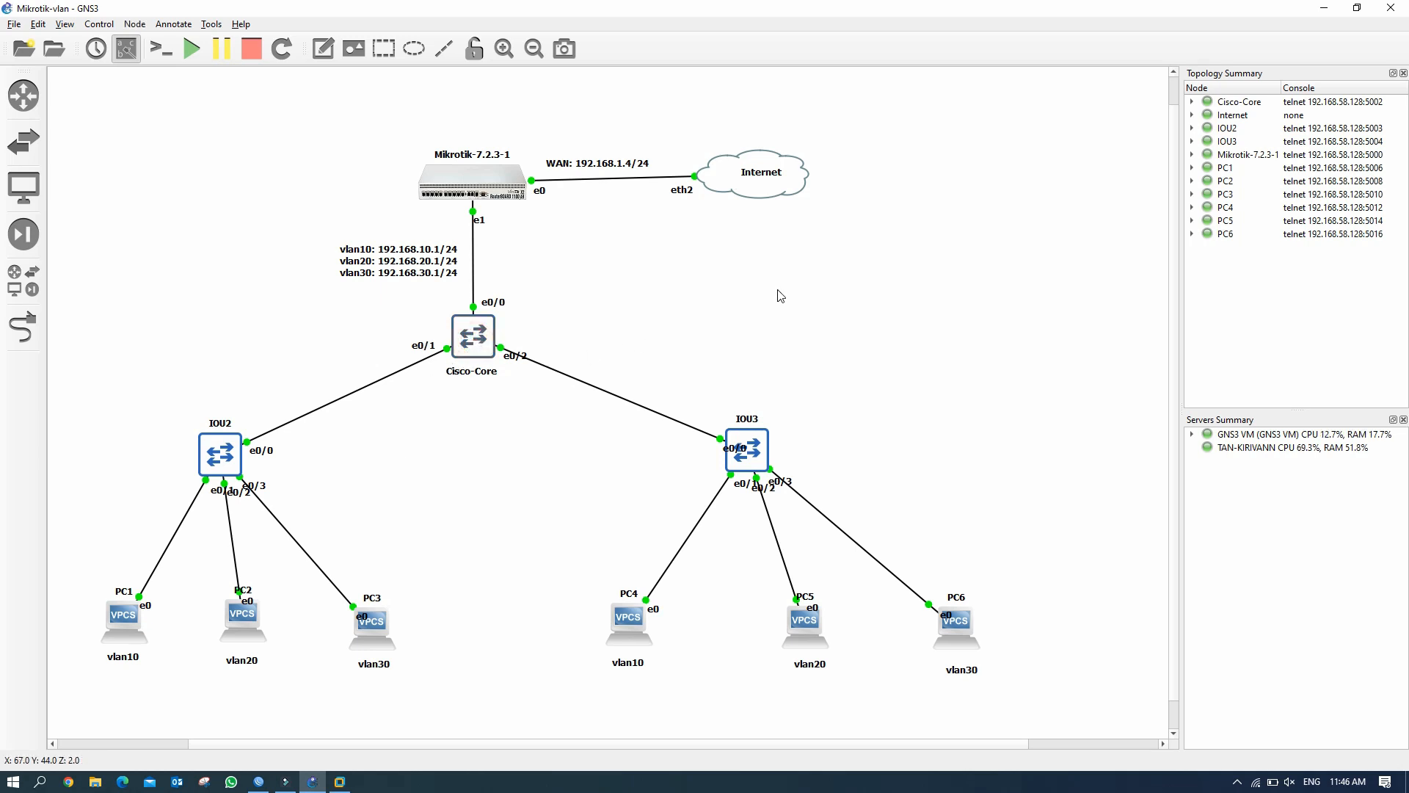
# Open the Cisco-Core console and list its VLANs with sh vlan bri.
pyautogui.doubleClick(472, 340)
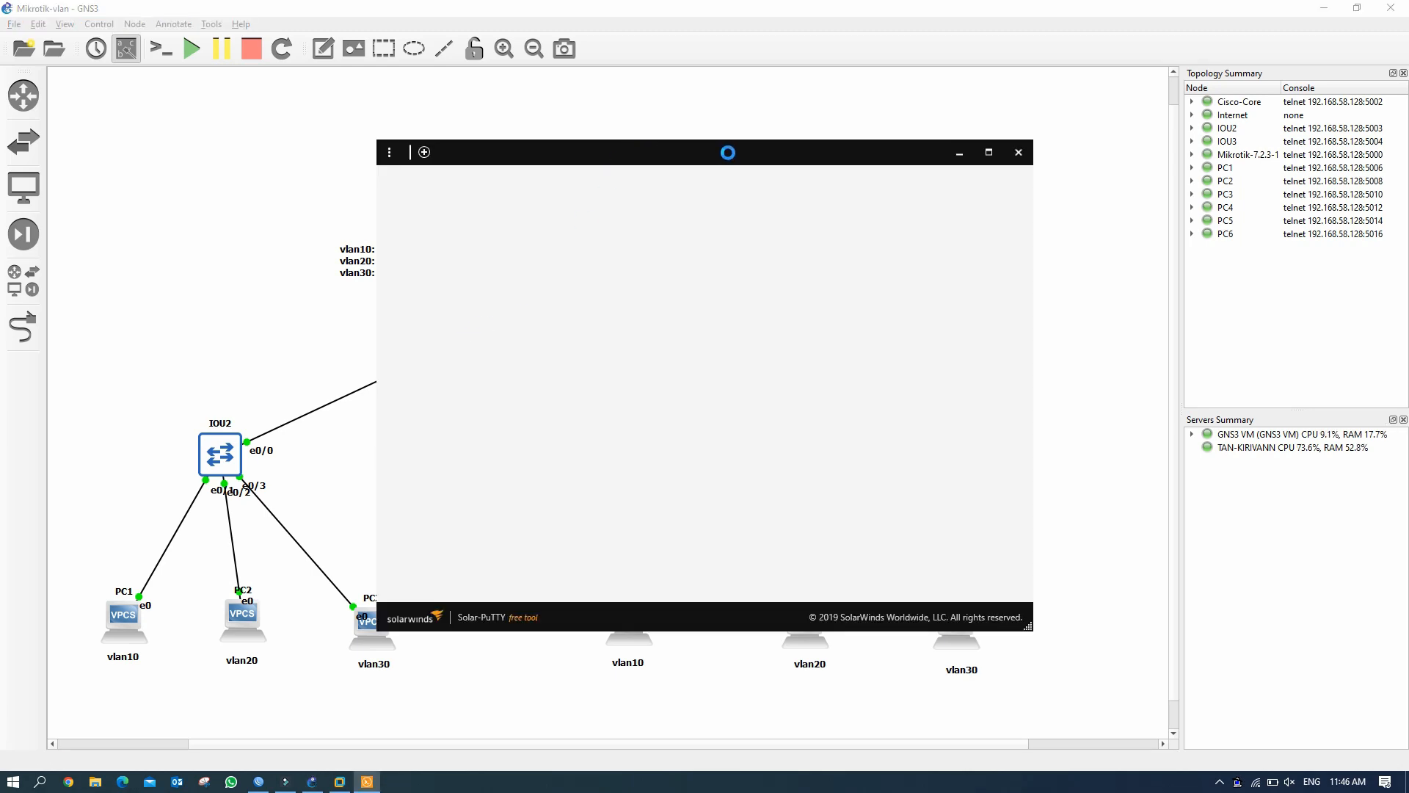
pyautogui.moveTo(742, 148); pyautogui.dragTo(967, 90)
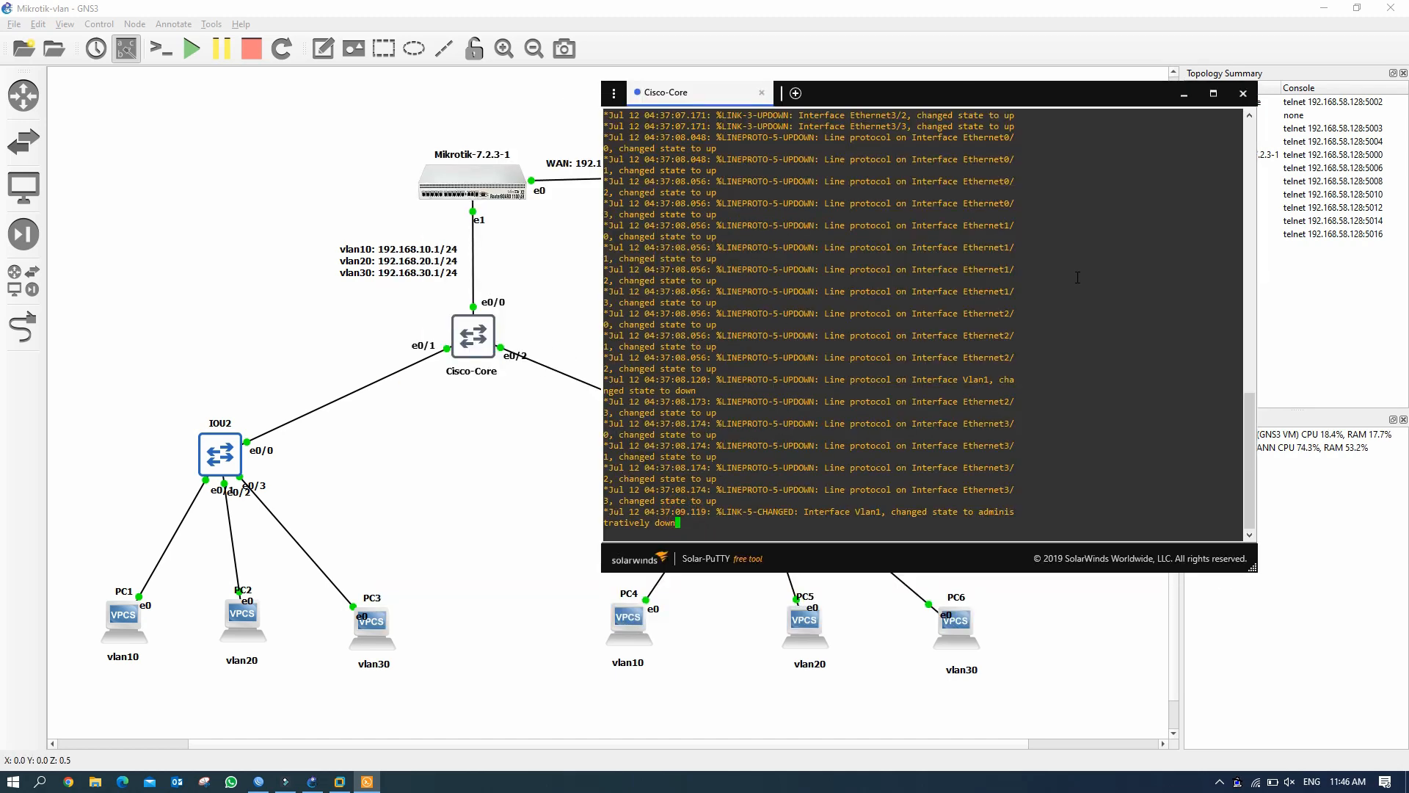
pyautogui.press('Return')
pyautogui.press('Return')
pyautogui.press('Return')
pyautogui.press('Return')
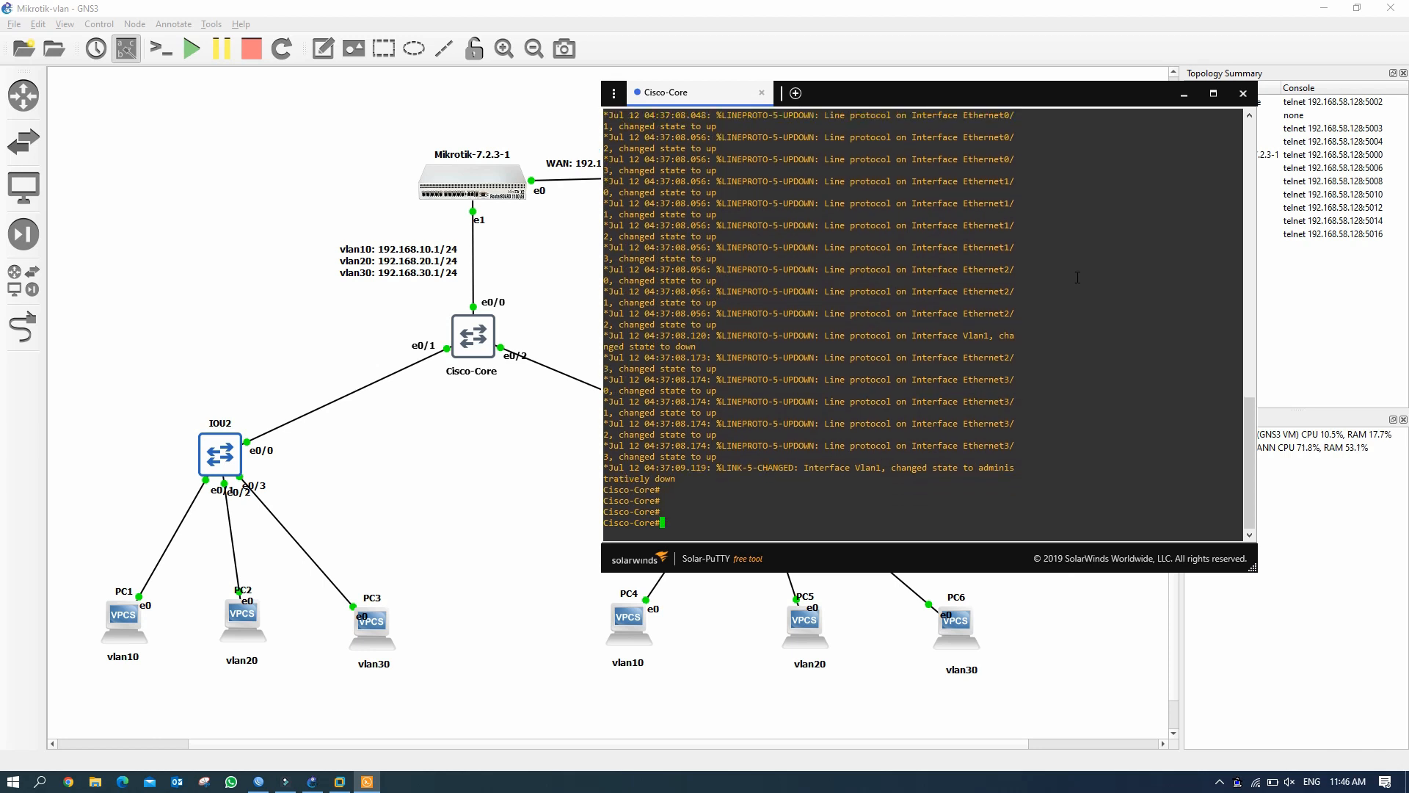
pyautogui.write('sh vlan bri')
pyautogui.press('Return')
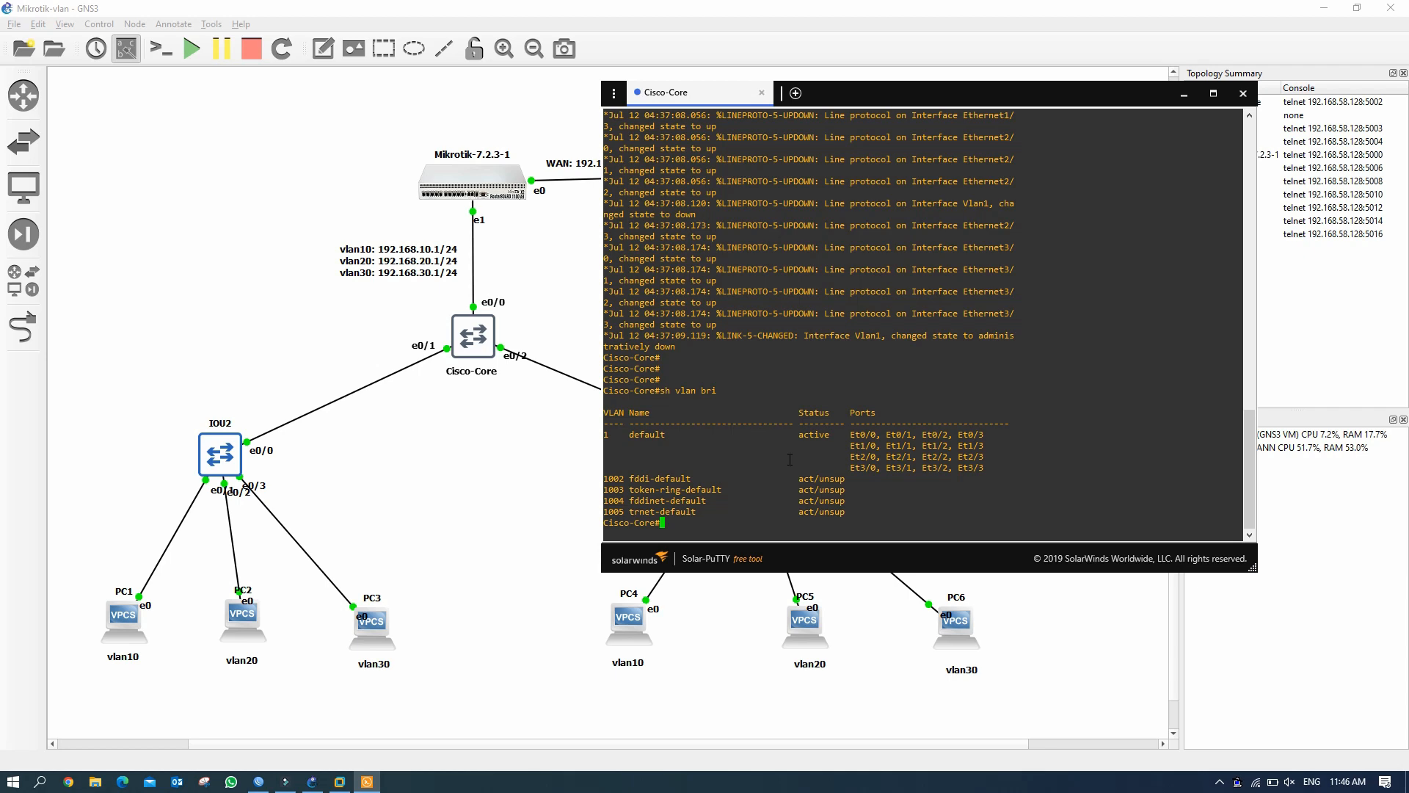
# Check Cisco-Core's port status (all in VLAN 1), then enter global configuration mode.
pyautogui.write('sh int statu')
pyautogui.press('Return')
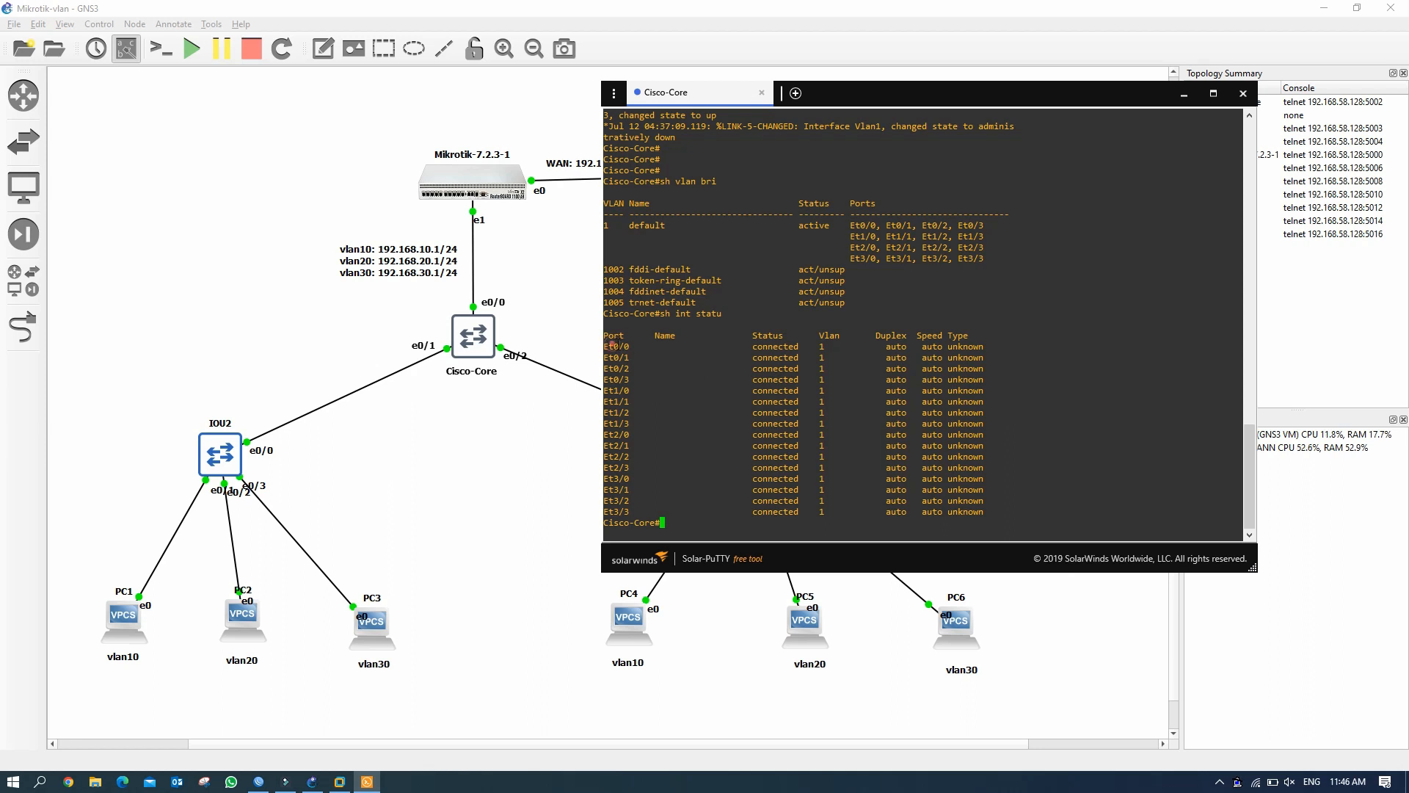
pyautogui.moveTo(612, 344); pyautogui.dragTo(995, 470)
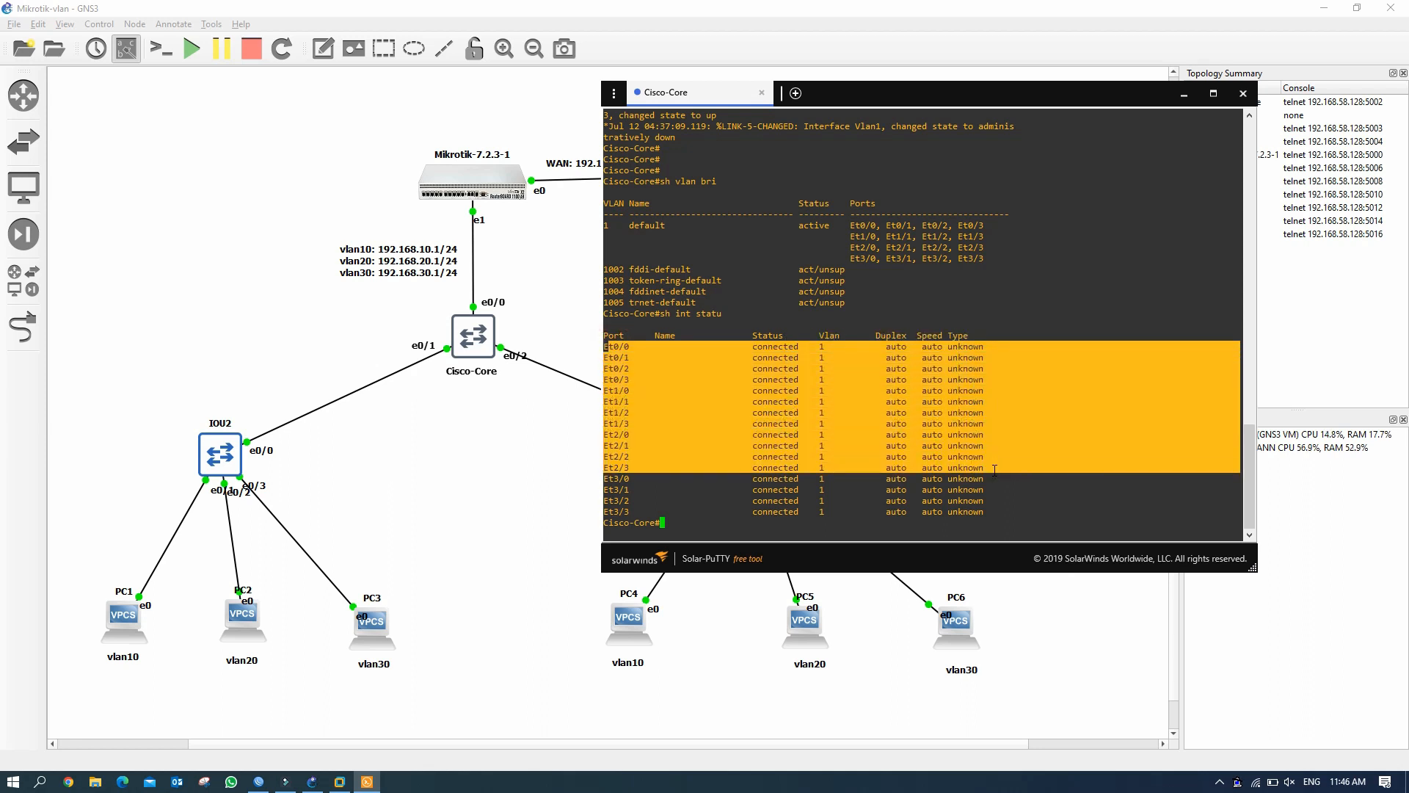
pyautogui.click(657, 531)
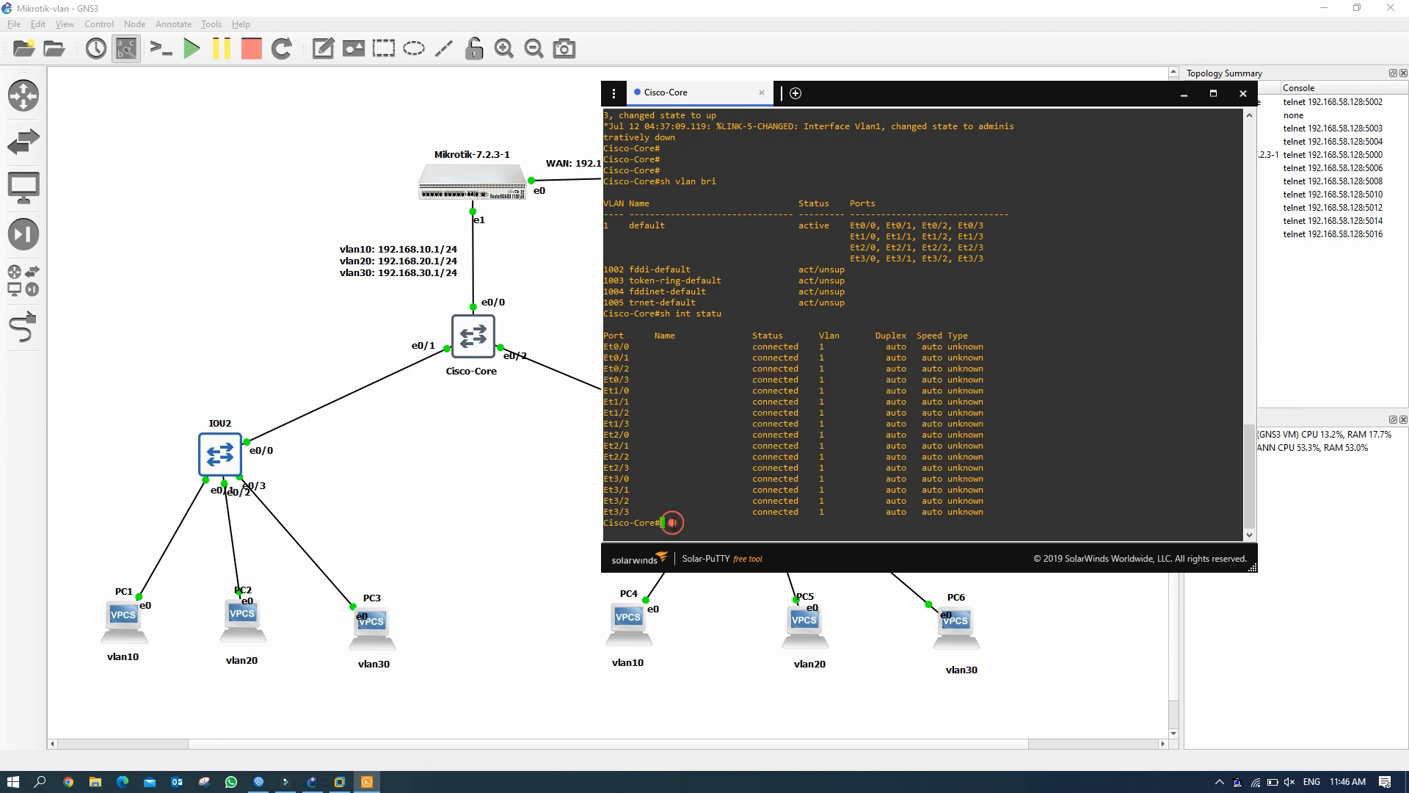
pyautogui.press('Return')
pyautogui.press('Return')
pyautogui.write('conf t')
pyautogui.press('Return')
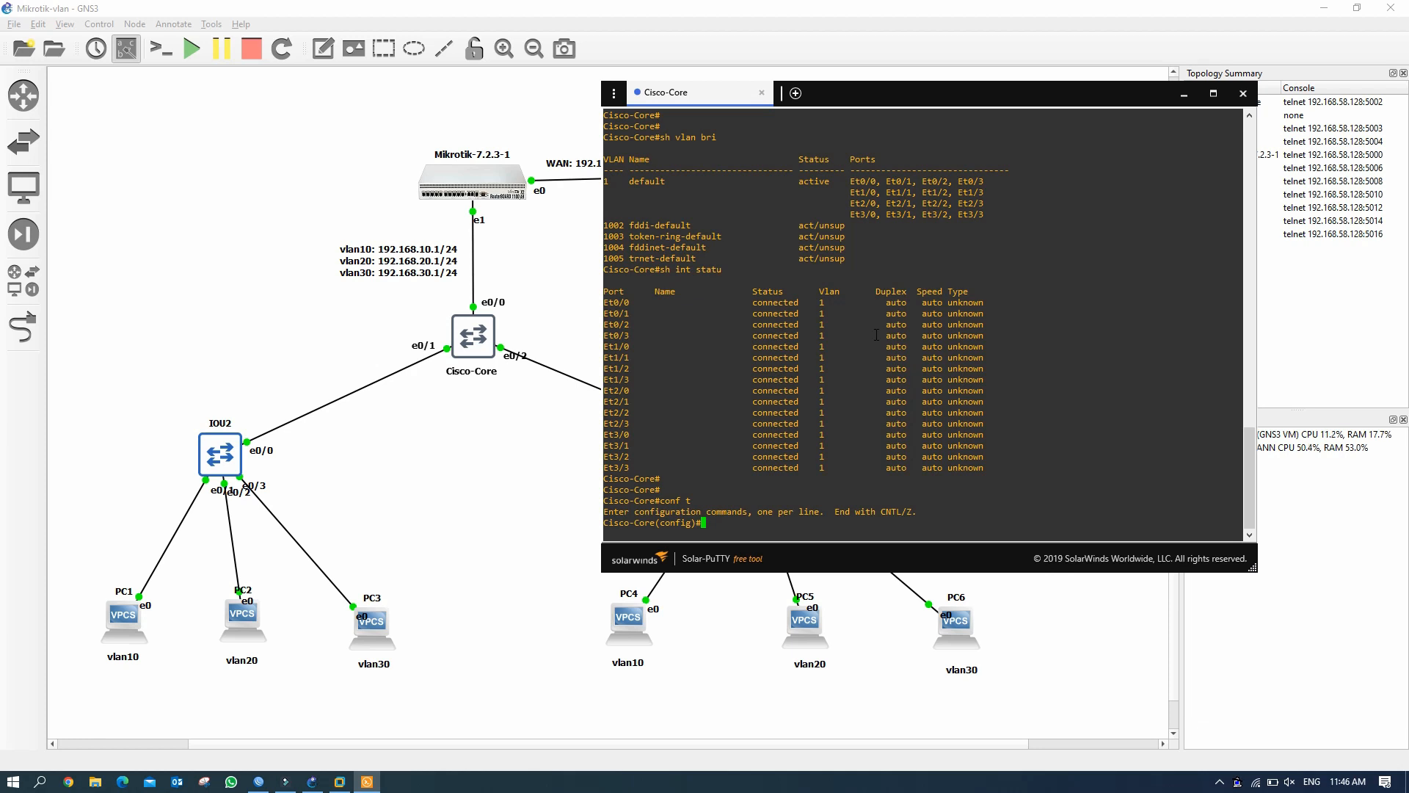
# Select the interface range e0/0–2 on Cisco-Core.
pyautogui.write('int r')
pyautogui.write('ang')
pyautogui.press('BackSpace')
pyautogui.write('nge')
pyautogui.press('Tab')
pyautogui.write('e')
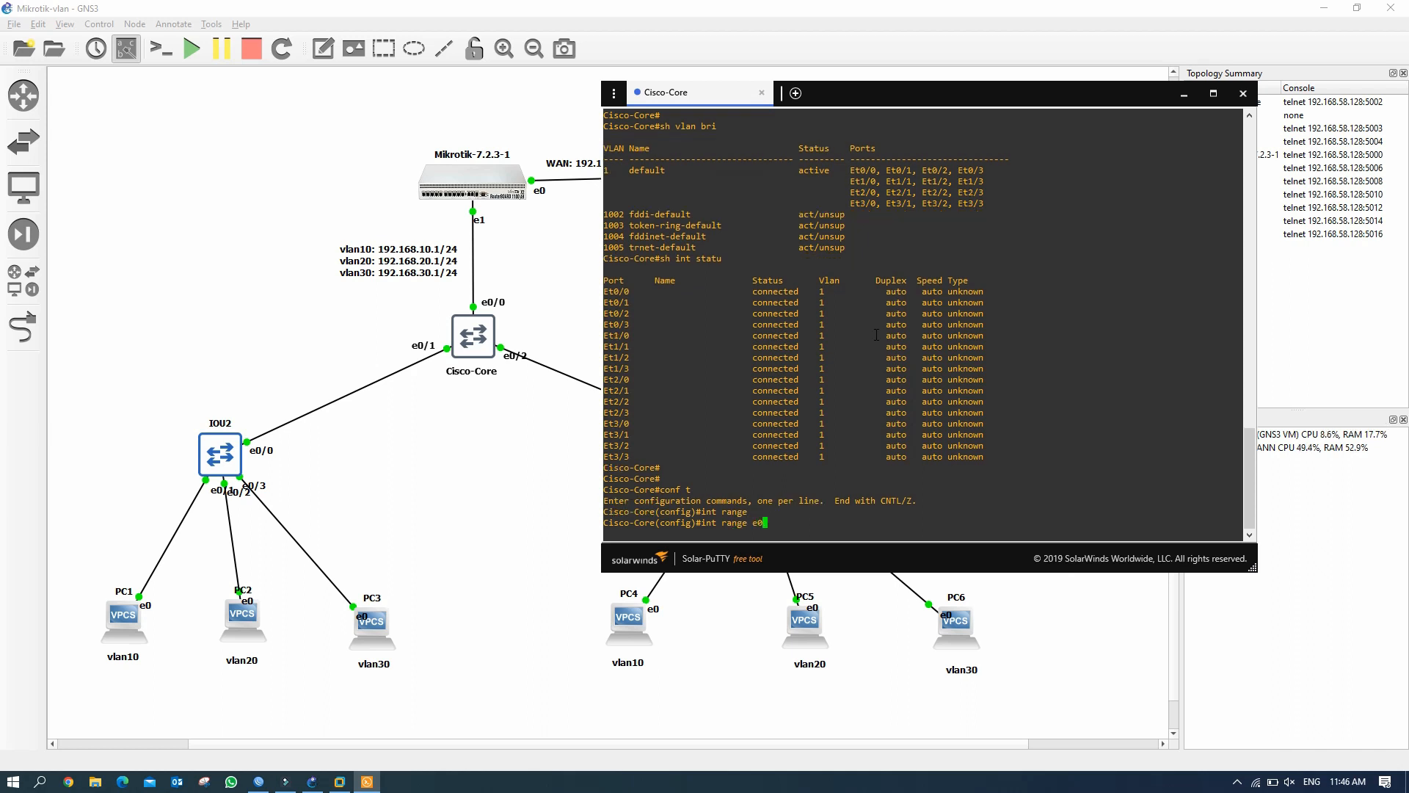
pyautogui.write('0/0-2')
pyautogui.moveTo(749, 525); pyautogui.dragTo(794, 528)
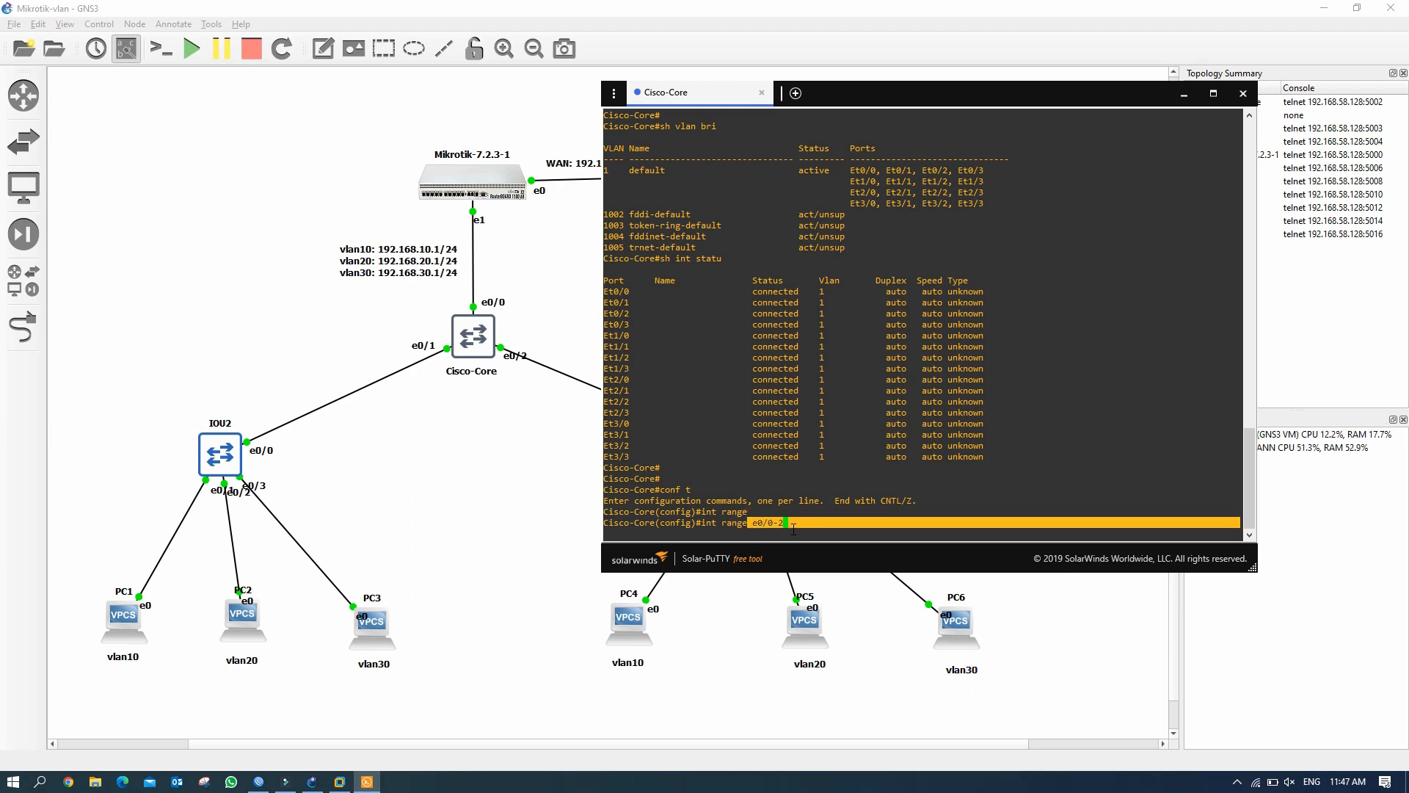
pyautogui.click(793, 523)
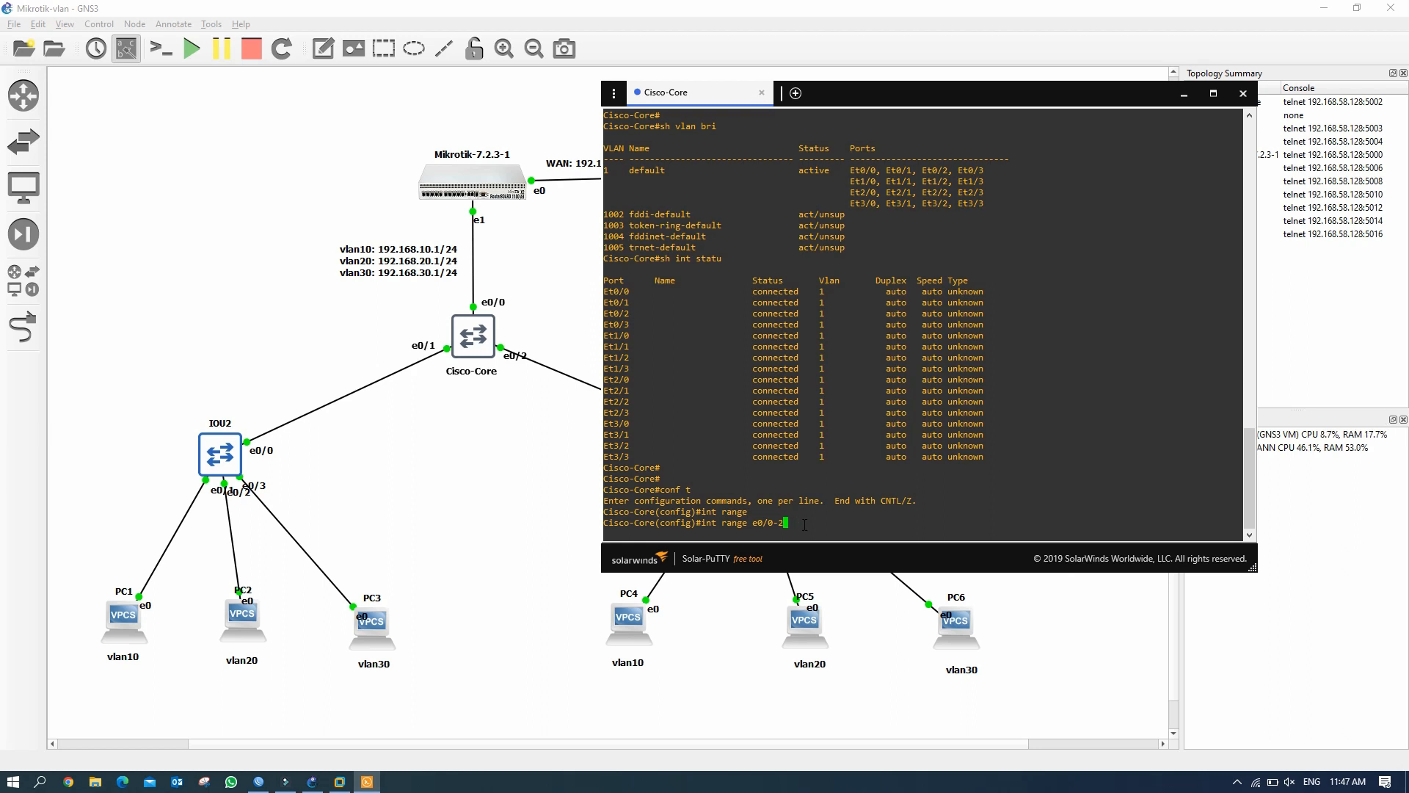
pyautogui.press('Return')
# Make ports e0/0–e0/2 trunks with dot1q encapsulation and switchport mode trunk.
pyautogui.write('swit')
pyautogui.press('Tab')
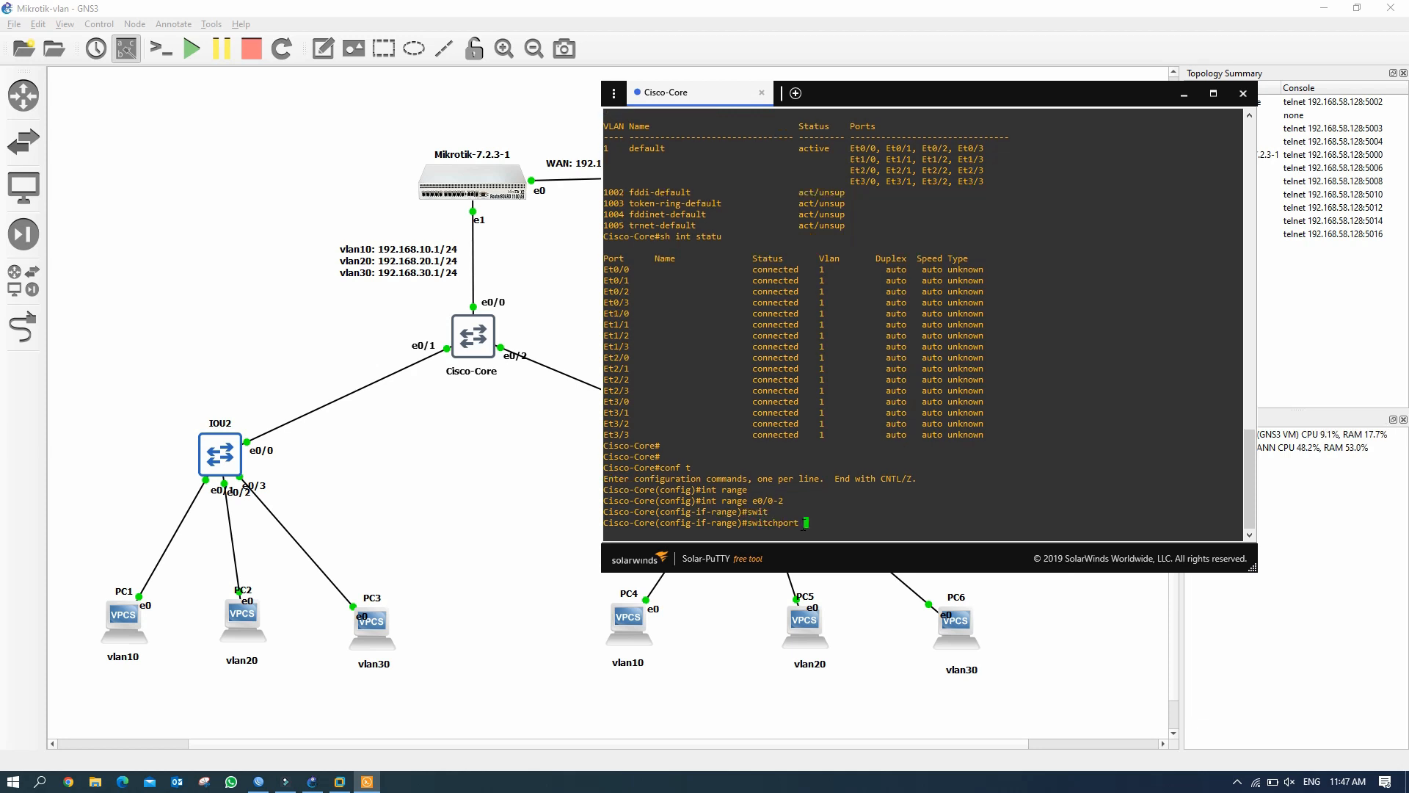
pyautogui.write('trun')
pyautogui.press('Tab')
pyautogui.write('enca')
pyautogui.press('Tab')
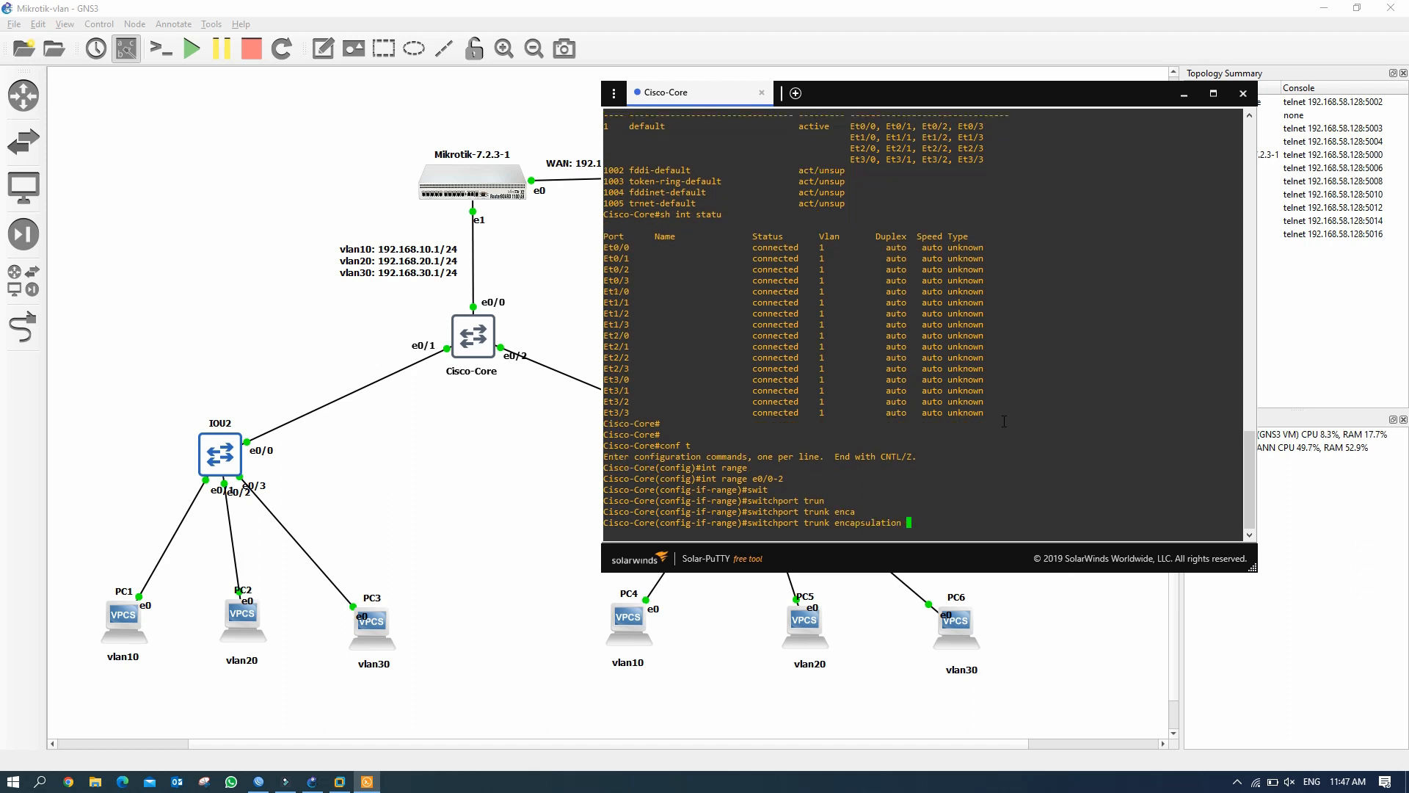
pyautogui.write('do')
pyautogui.press('Tab')
pyautogui.press('Return')
pyautogui.write('swi')
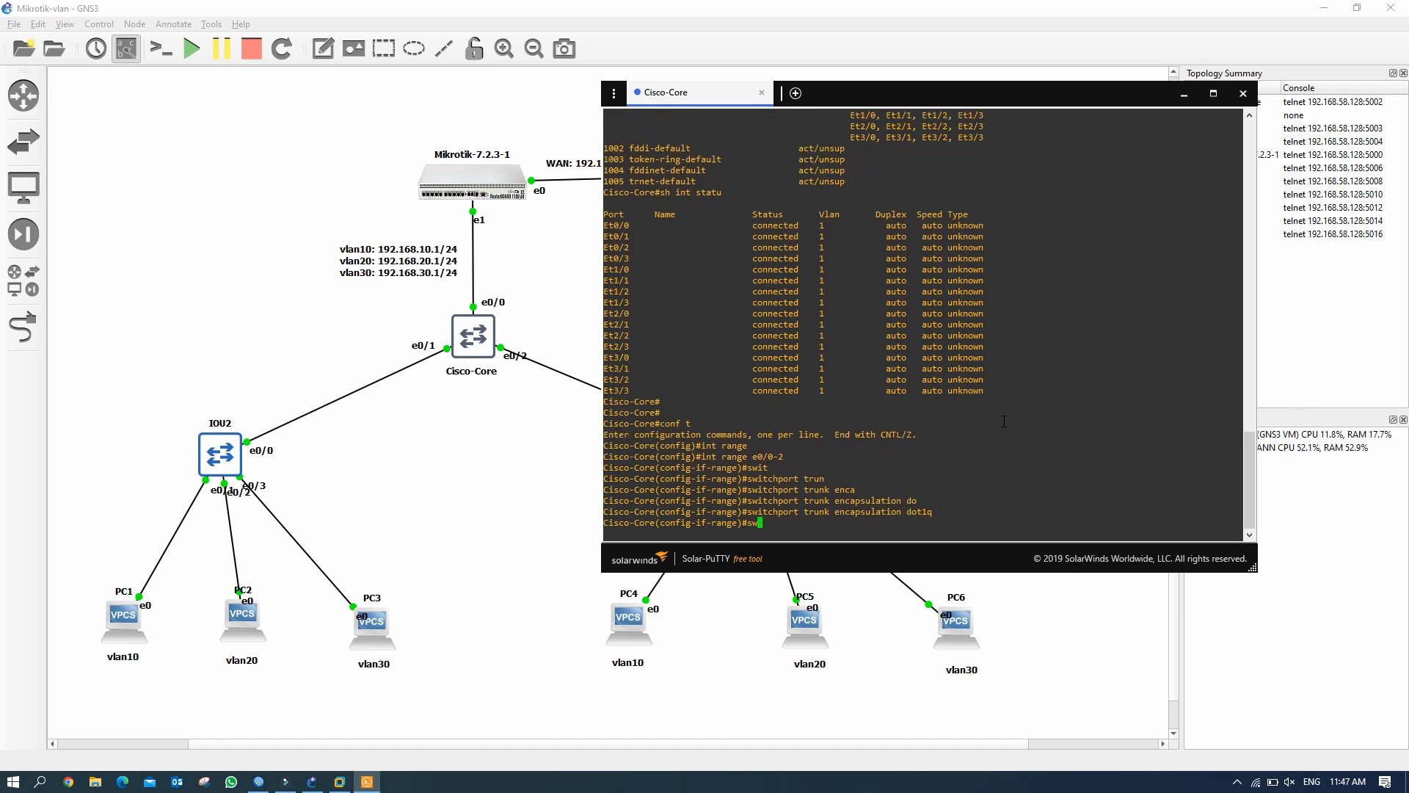
pyautogui.press('Tab')
pyautogui.write('mod')
pyautogui.press('Tab')
pyautogui.write('trun')
pyautogui.press('Return')
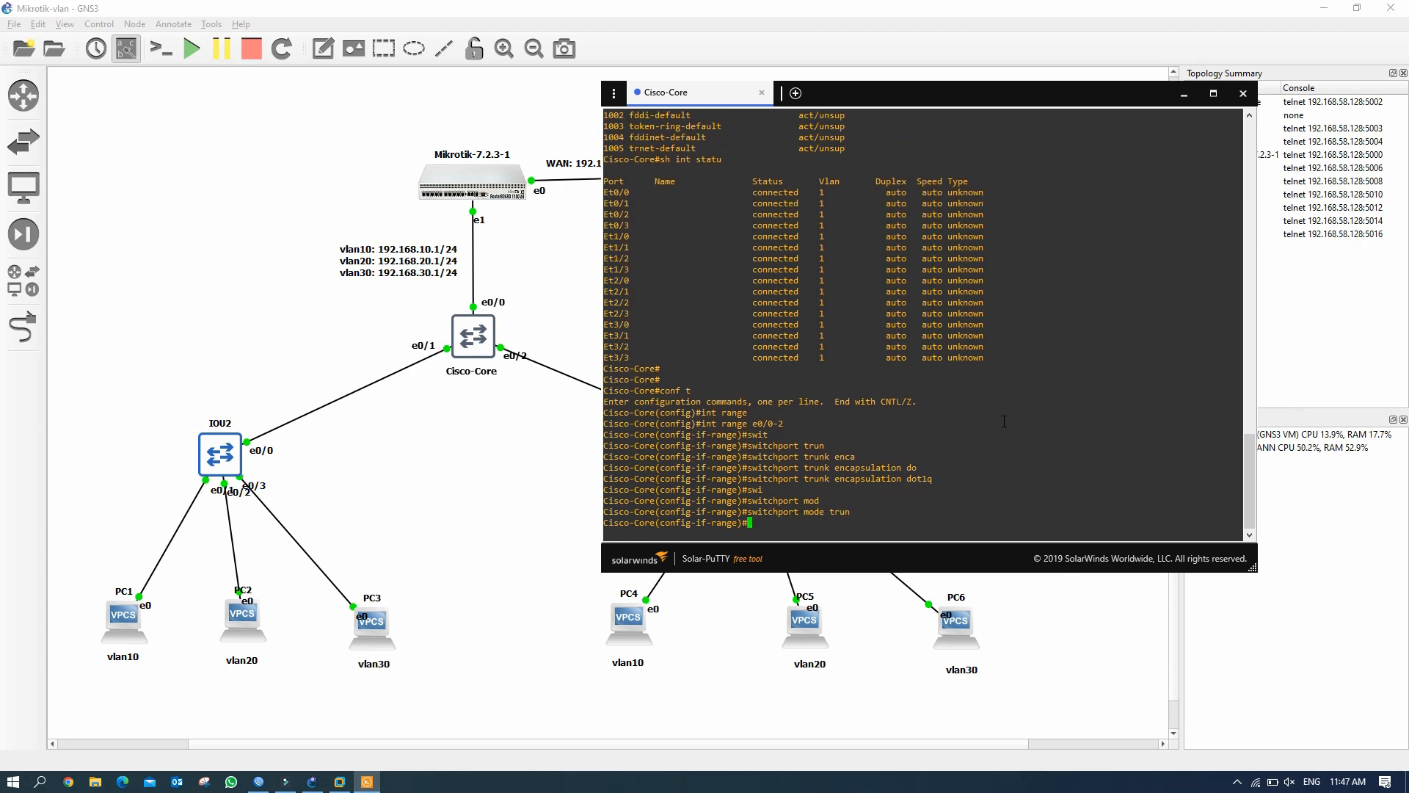
# Leave interface configuration and create VLANs 10, 20 and 30.
pyautogui.write('exit')
pyautogui.press('Return')
pyautogui.write('vlan')
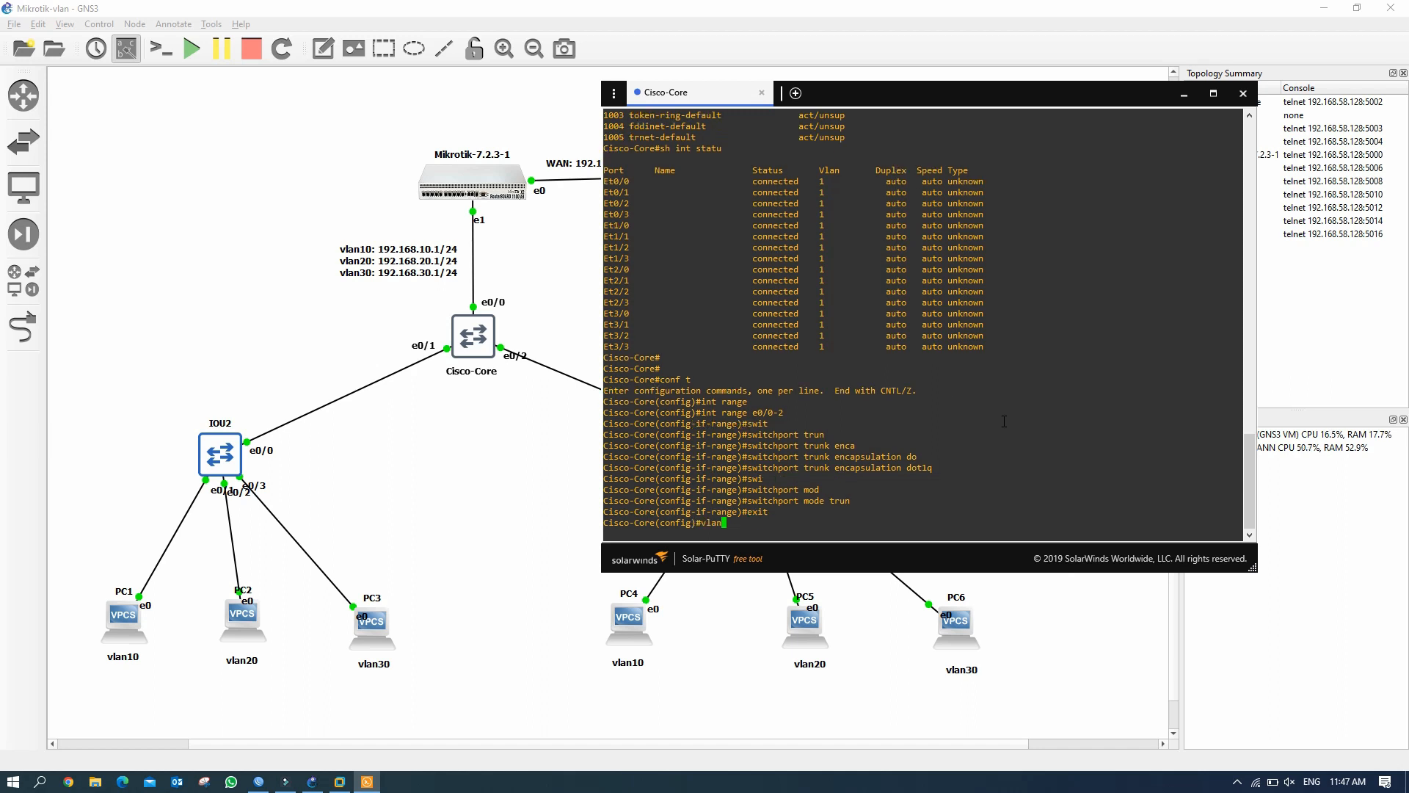
pyautogui.write(' 10')
pyautogui.press('Return')
pyautogui.write('vlan 20')
pyautogui.press('Return')
pyautogui.write('lan ')
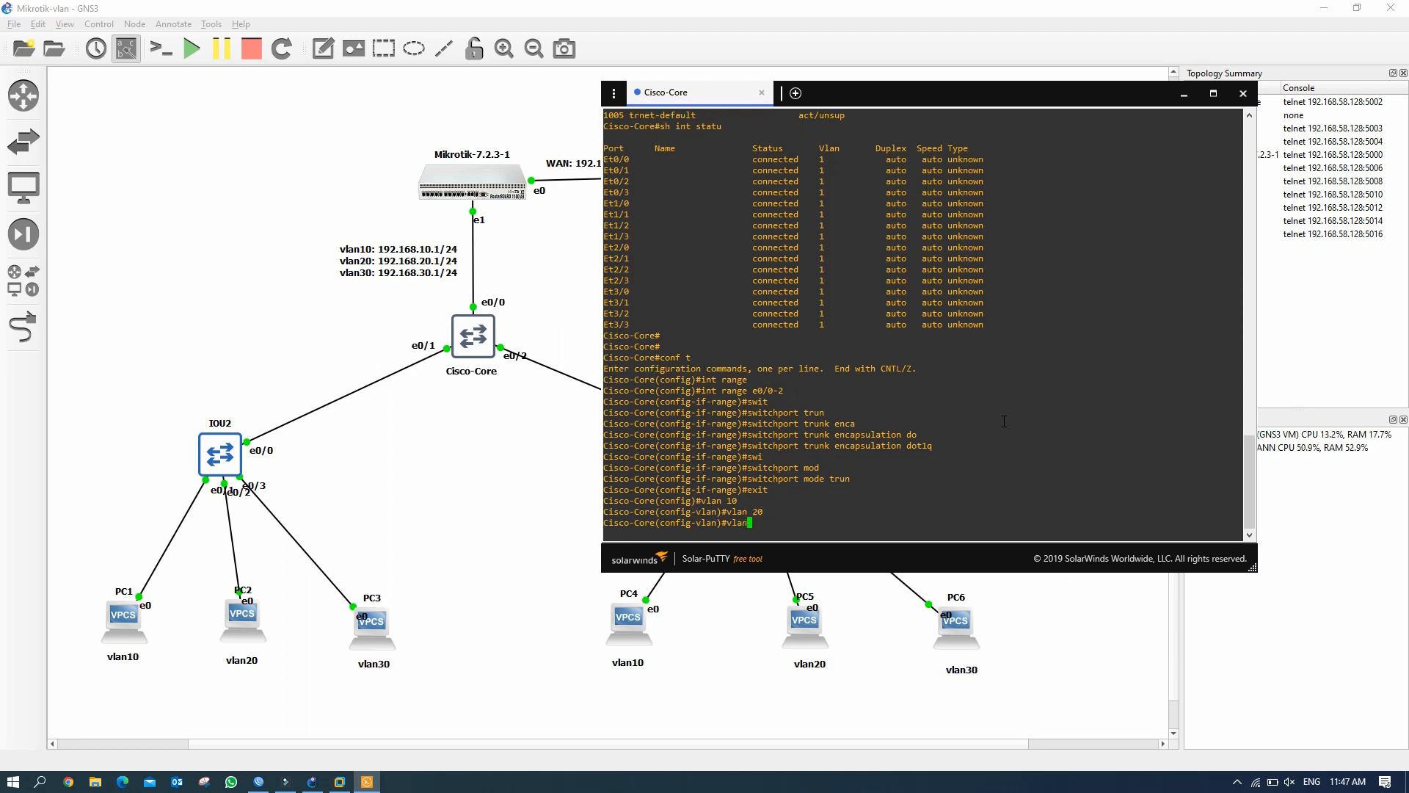
pyautogui.write('30')
pyautogui.press('Return')
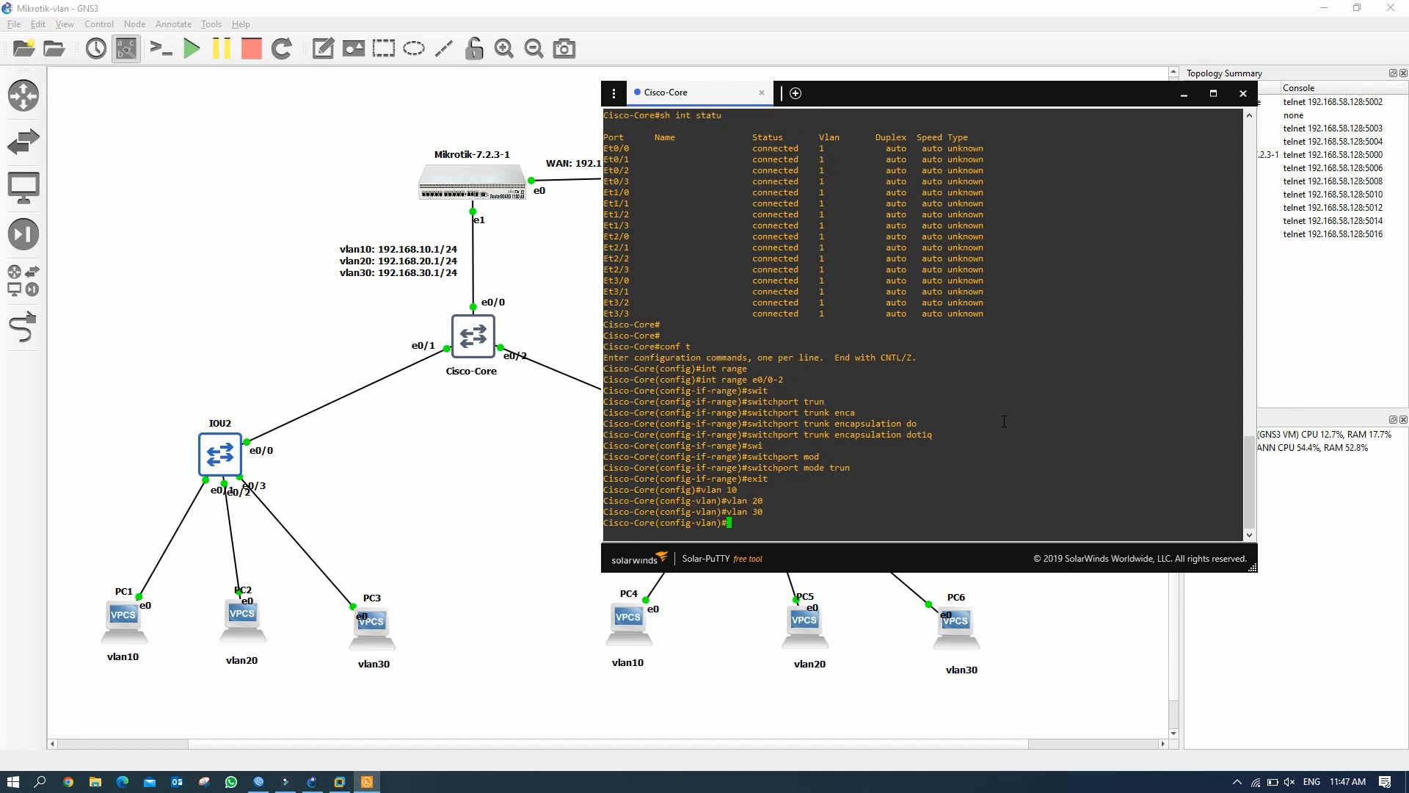
# Exit configuration mode and save the Cisco-Core configuration with wr.
pyautogui.write('end')
pyautogui.press('Return')
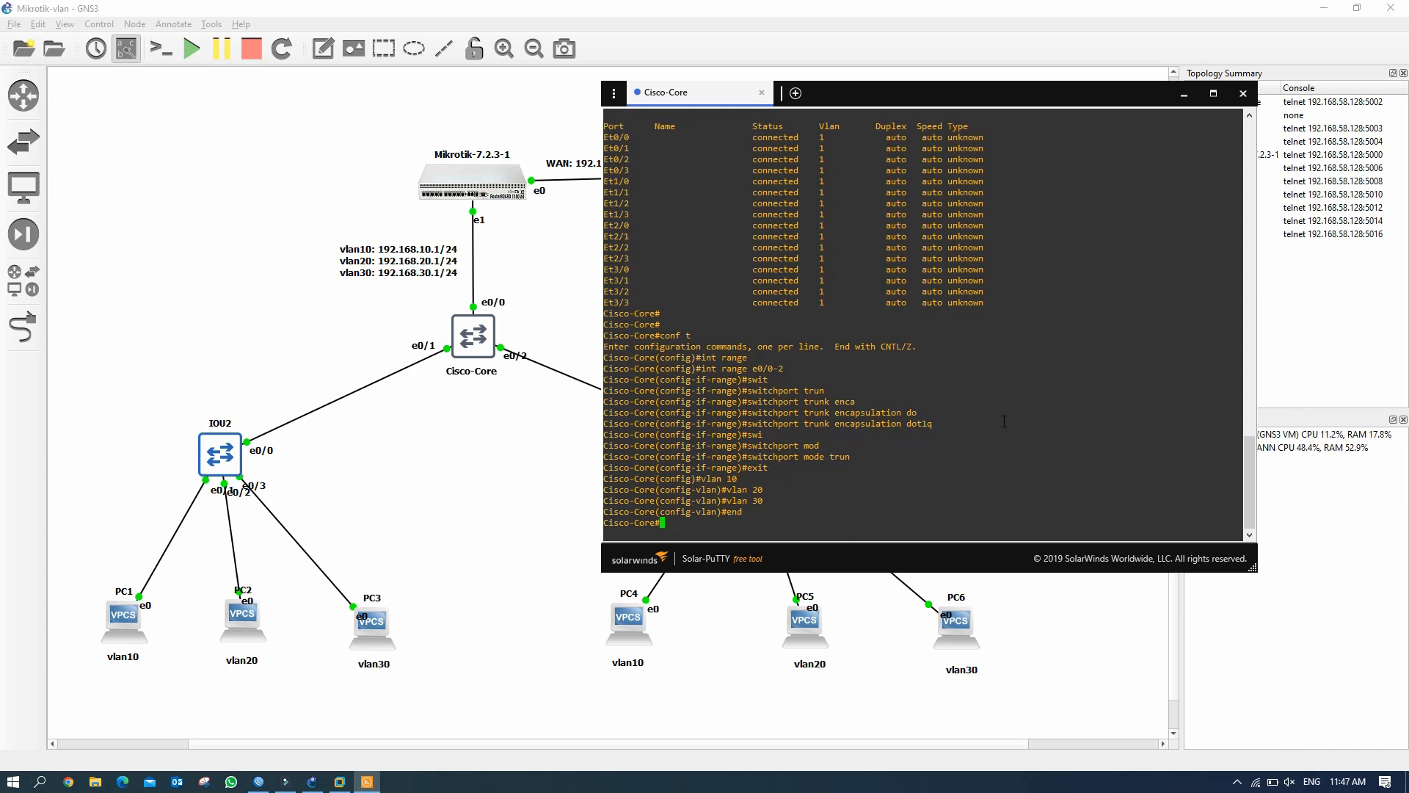
pyautogui.write('wr')
pyautogui.press('Return')
pyautogui.press('Return')
pyautogui.press('Return')
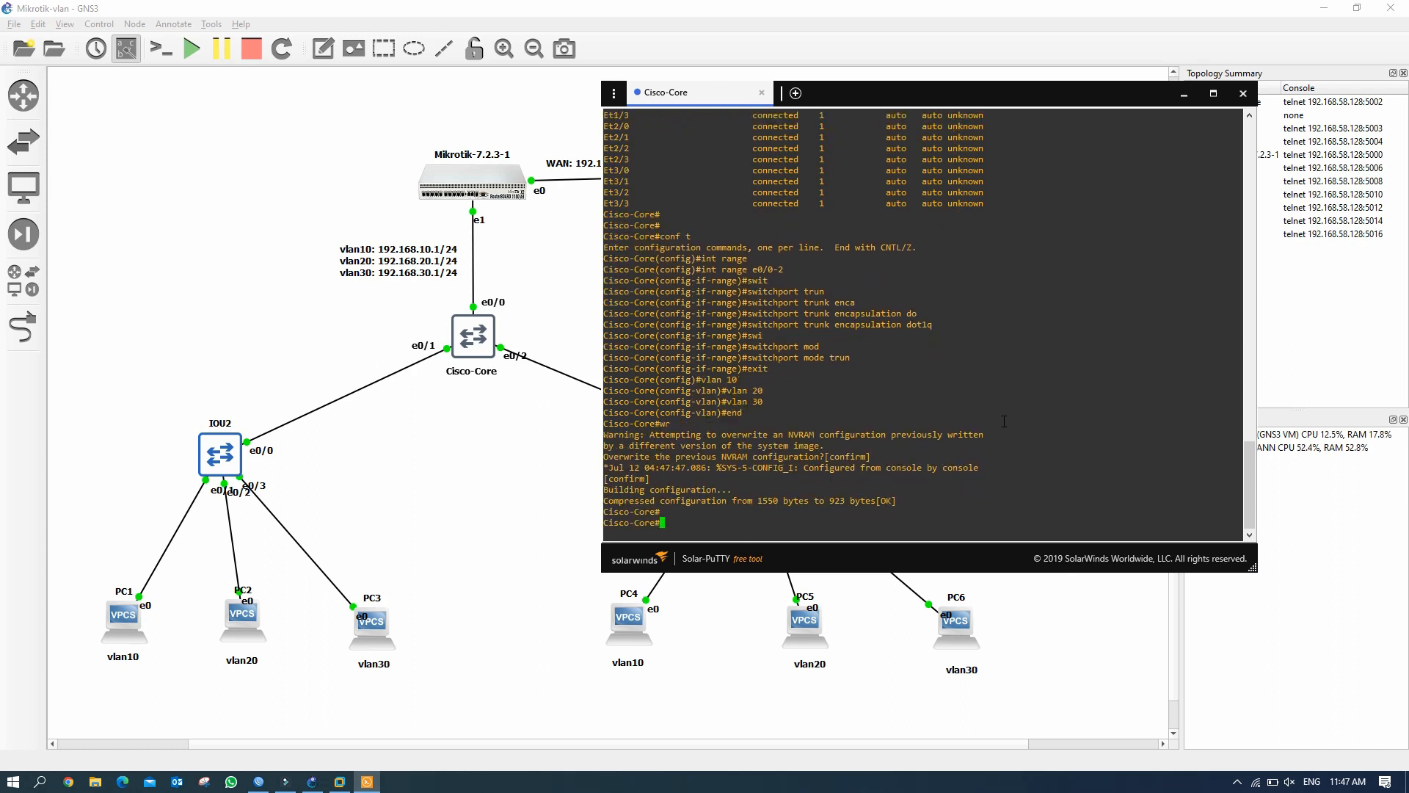
pyautogui.write('sh vlan bri')
pyautogui.press('Return')
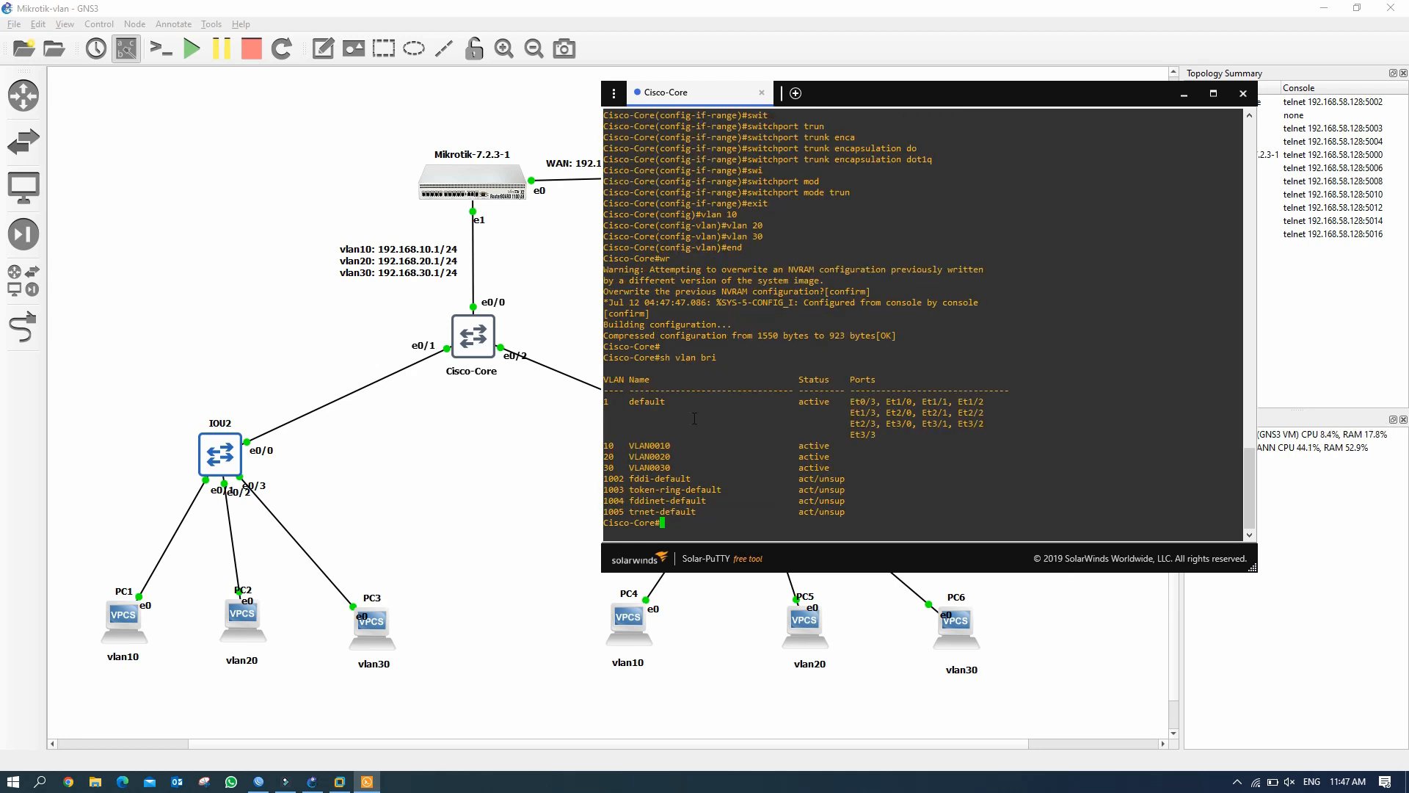
# Confirm VLANs 10, 20, 30 are listed and Et0/0–Et0/2 show trunk, then return to GNS3.
pyautogui.moveTo(604, 443); pyautogui.dragTo(632, 468)
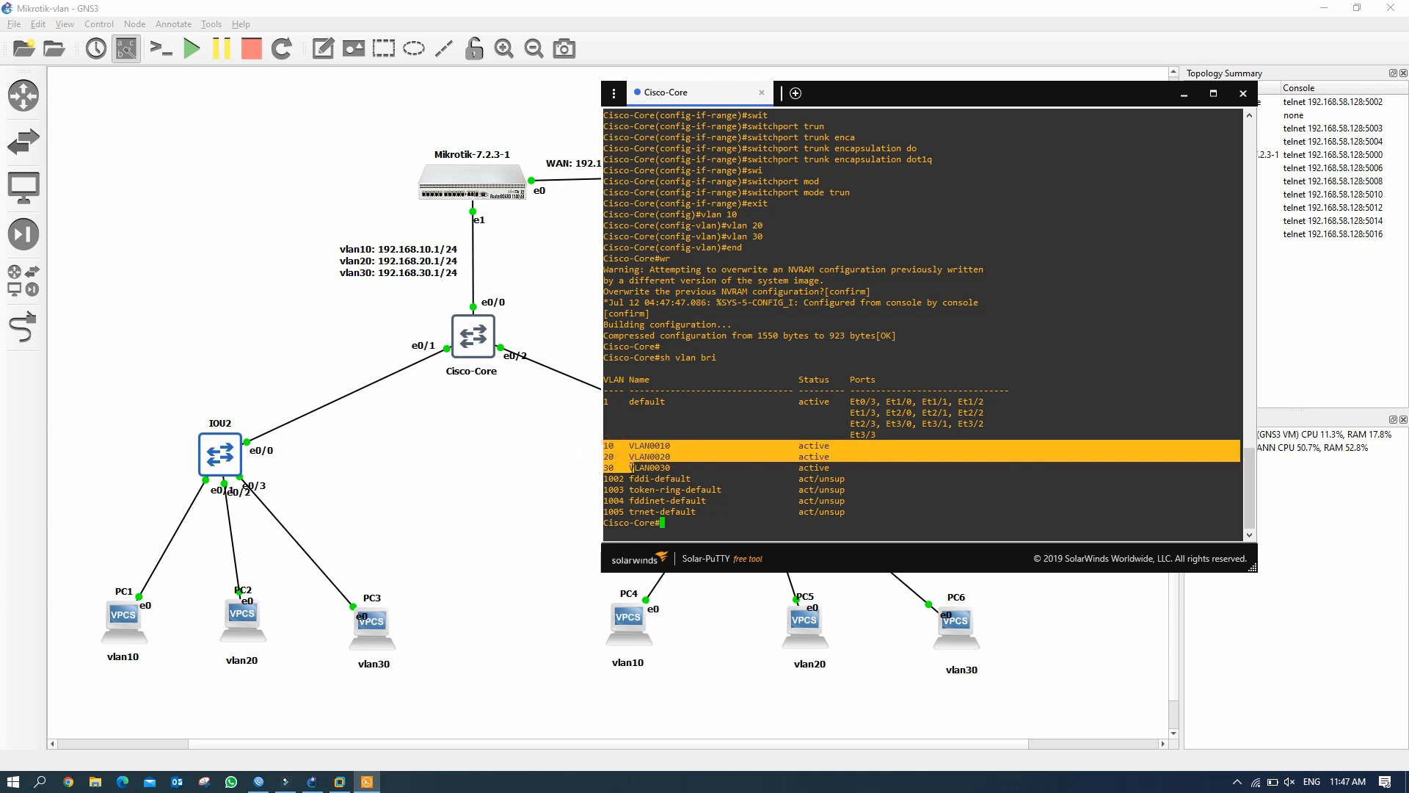
pyautogui.click(709, 518)
pyautogui.write('sh int ')
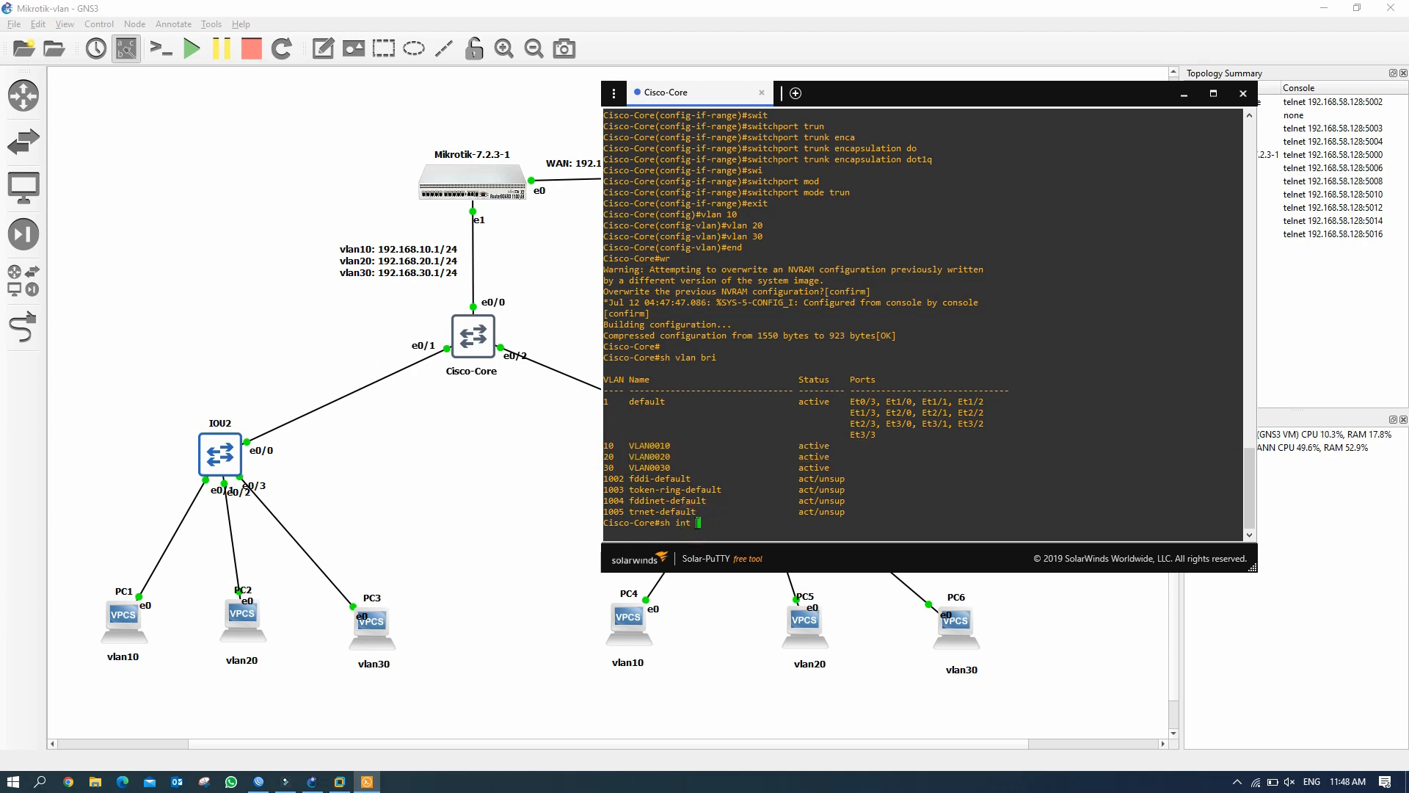
pyautogui.write('statu')
pyautogui.press('Return')
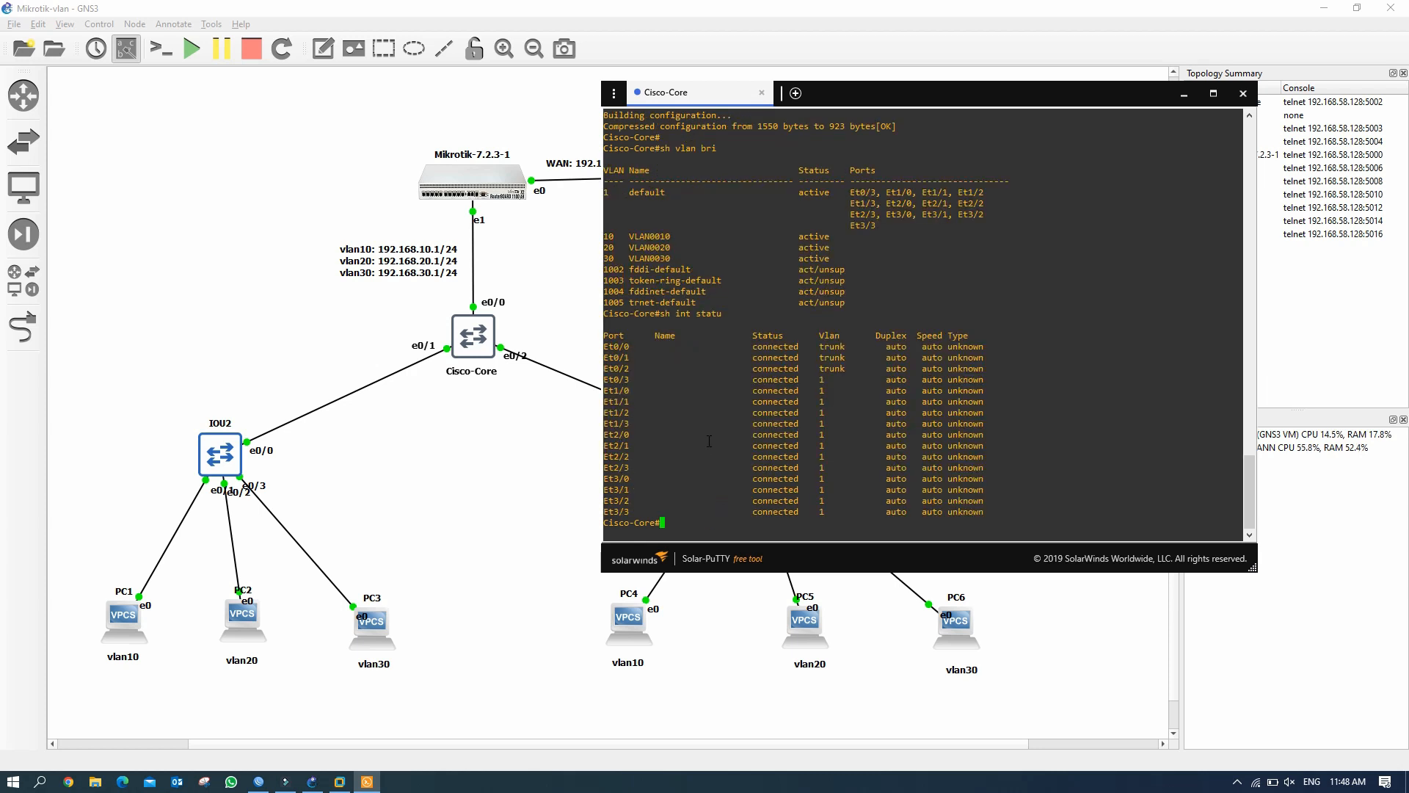
pyautogui.moveTo(753, 350); pyautogui.dragTo(858, 367)
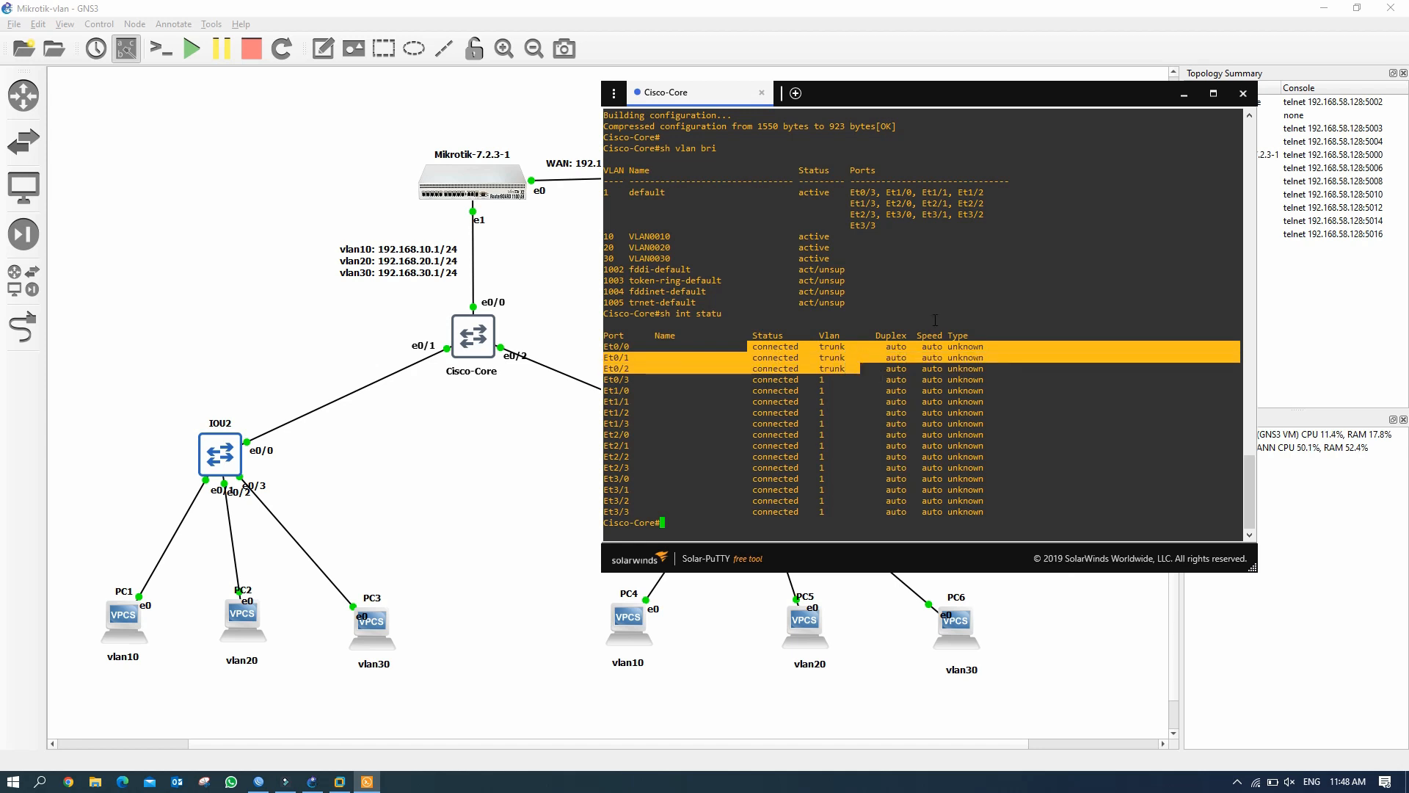
pyautogui.click(228, 464)
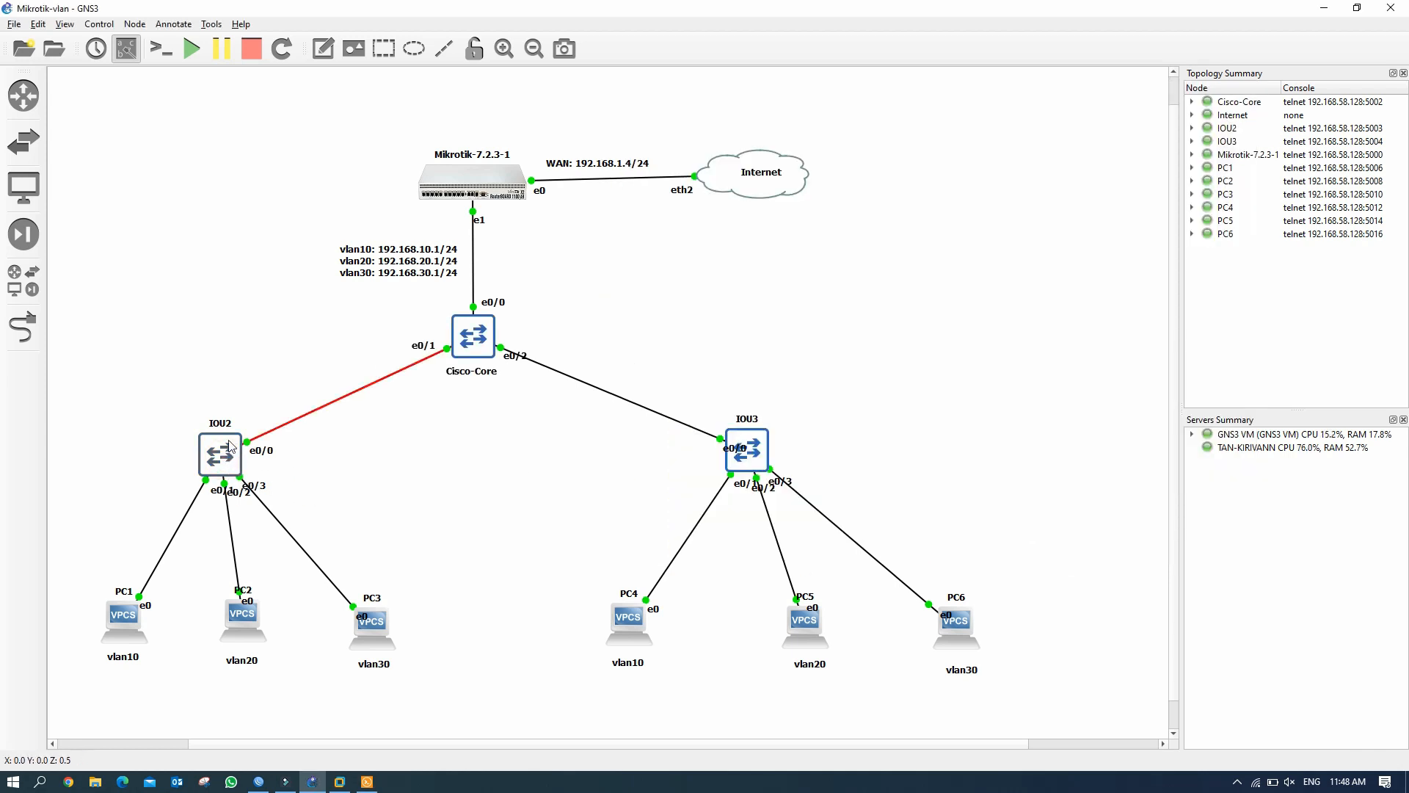
# Open the IOU2 console and list its VLANs, showing only the default VLANs.
pyautogui.click(367, 781)
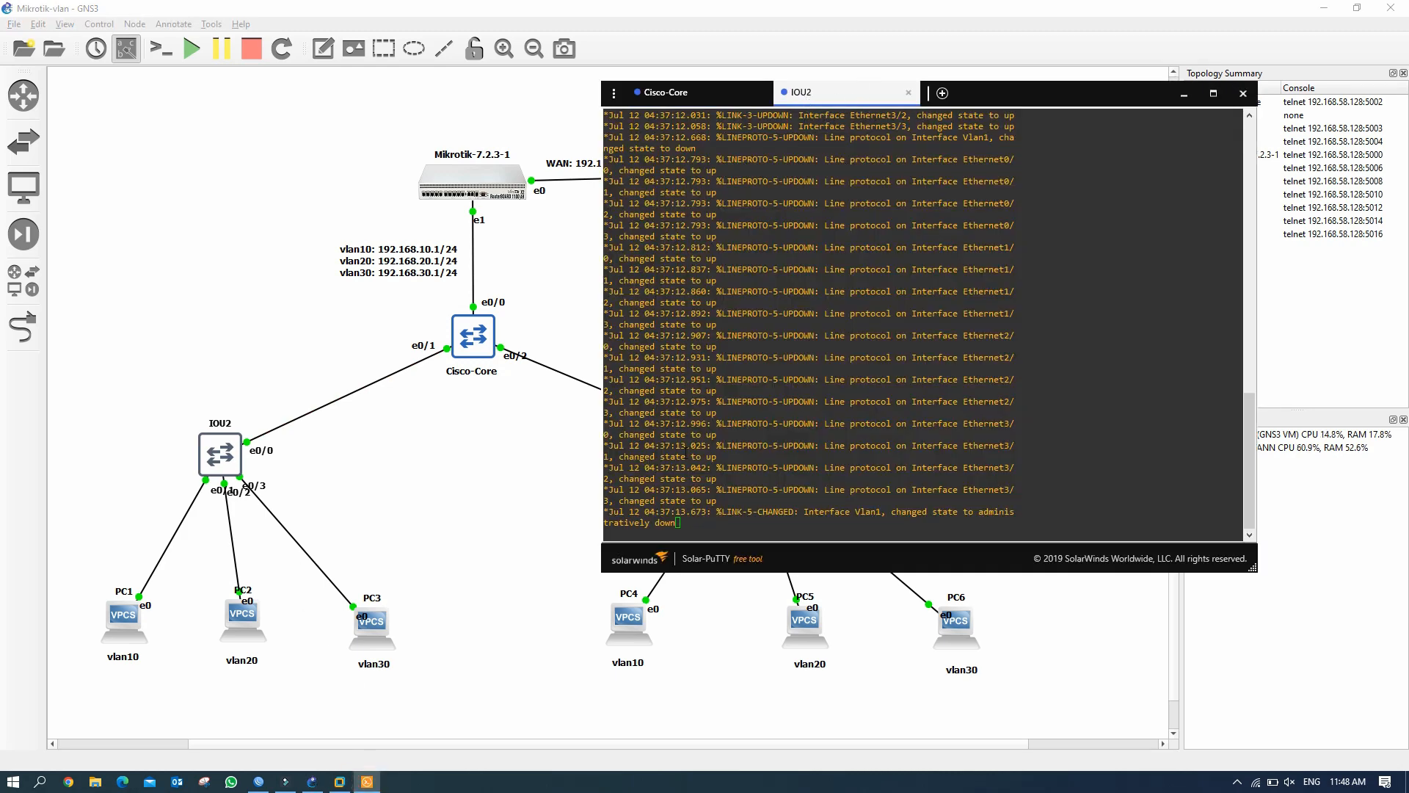
pyautogui.click(686, 523)
pyautogui.press('Return')
pyautogui.press('Return')
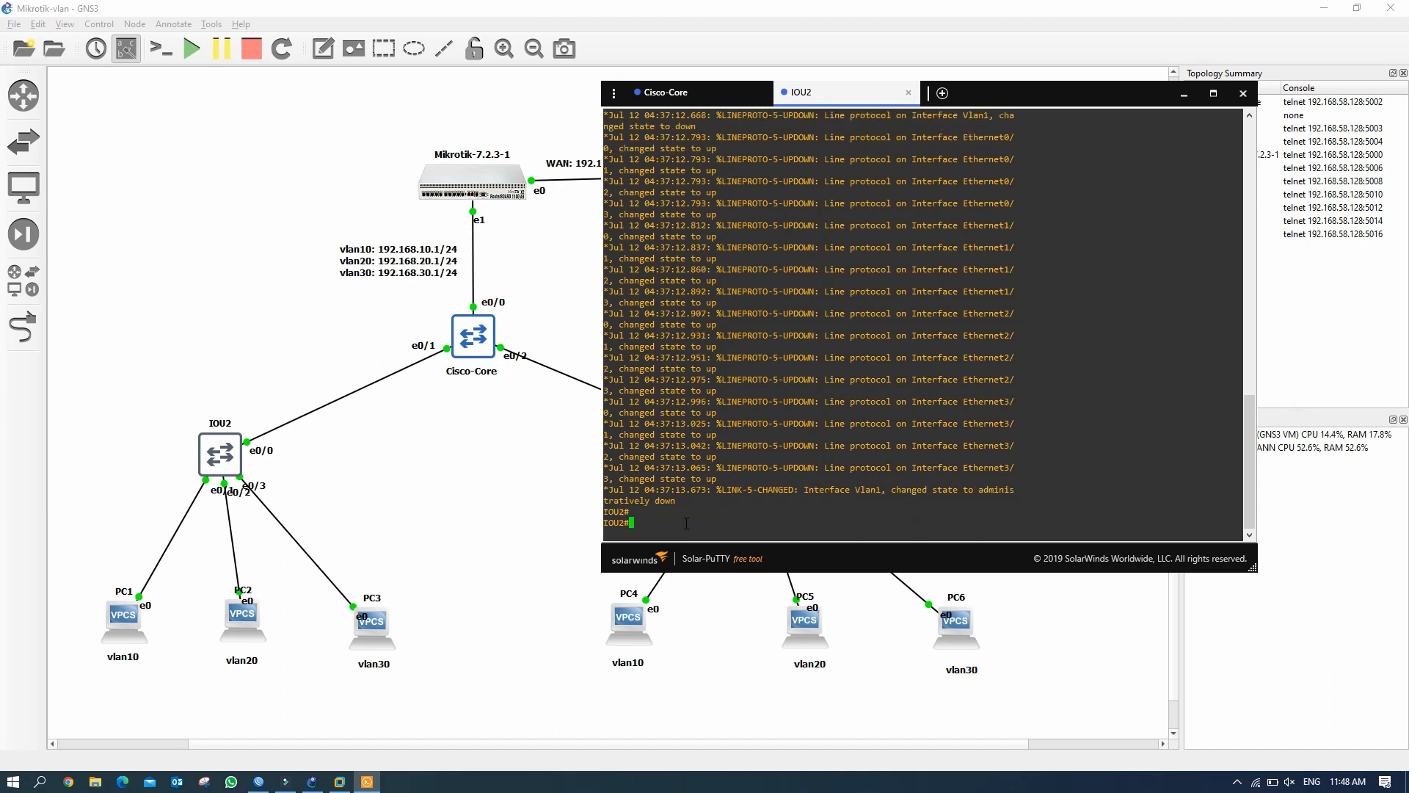
pyautogui.press('Return')
pyautogui.press('Return')
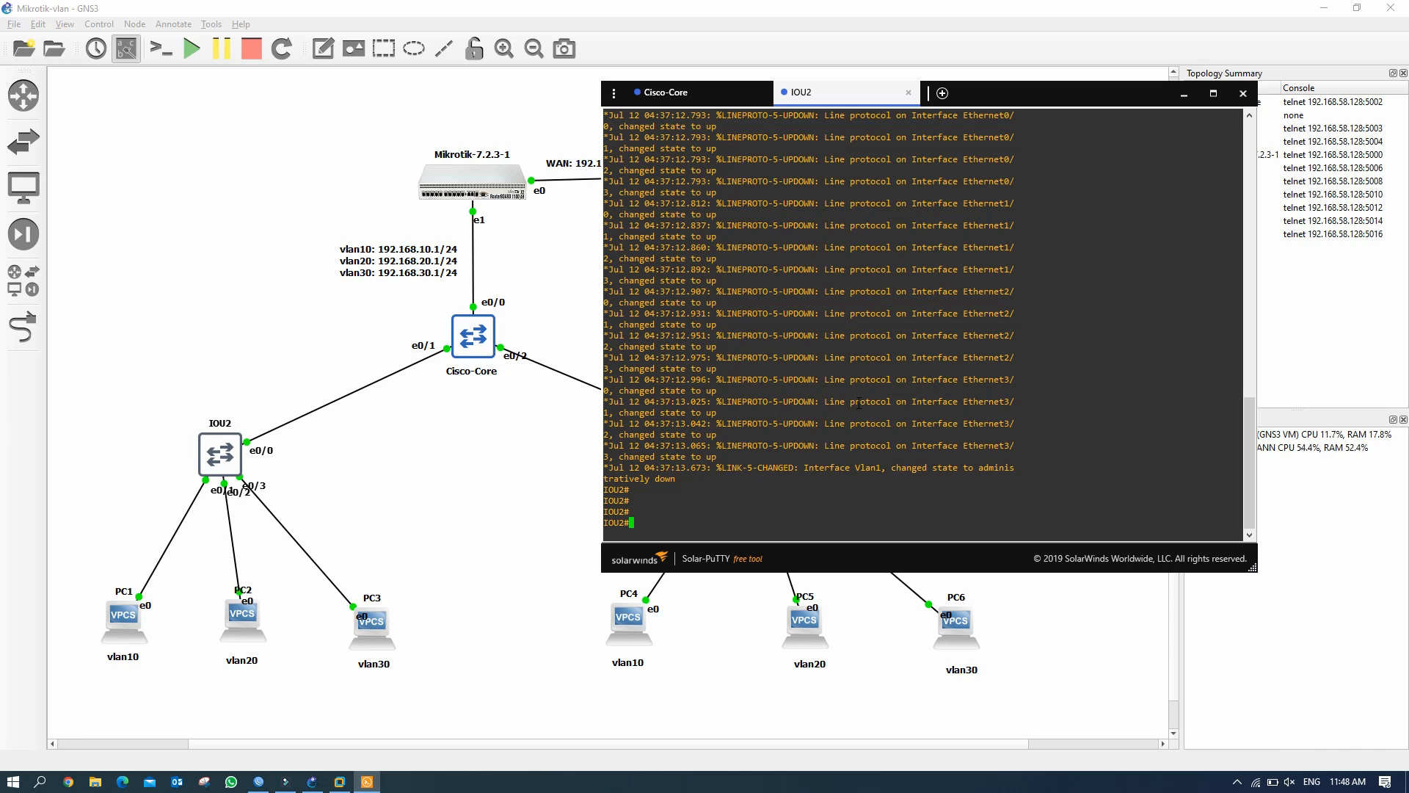
pyautogui.write('sh vlan bri')
pyautogui.press('Return')
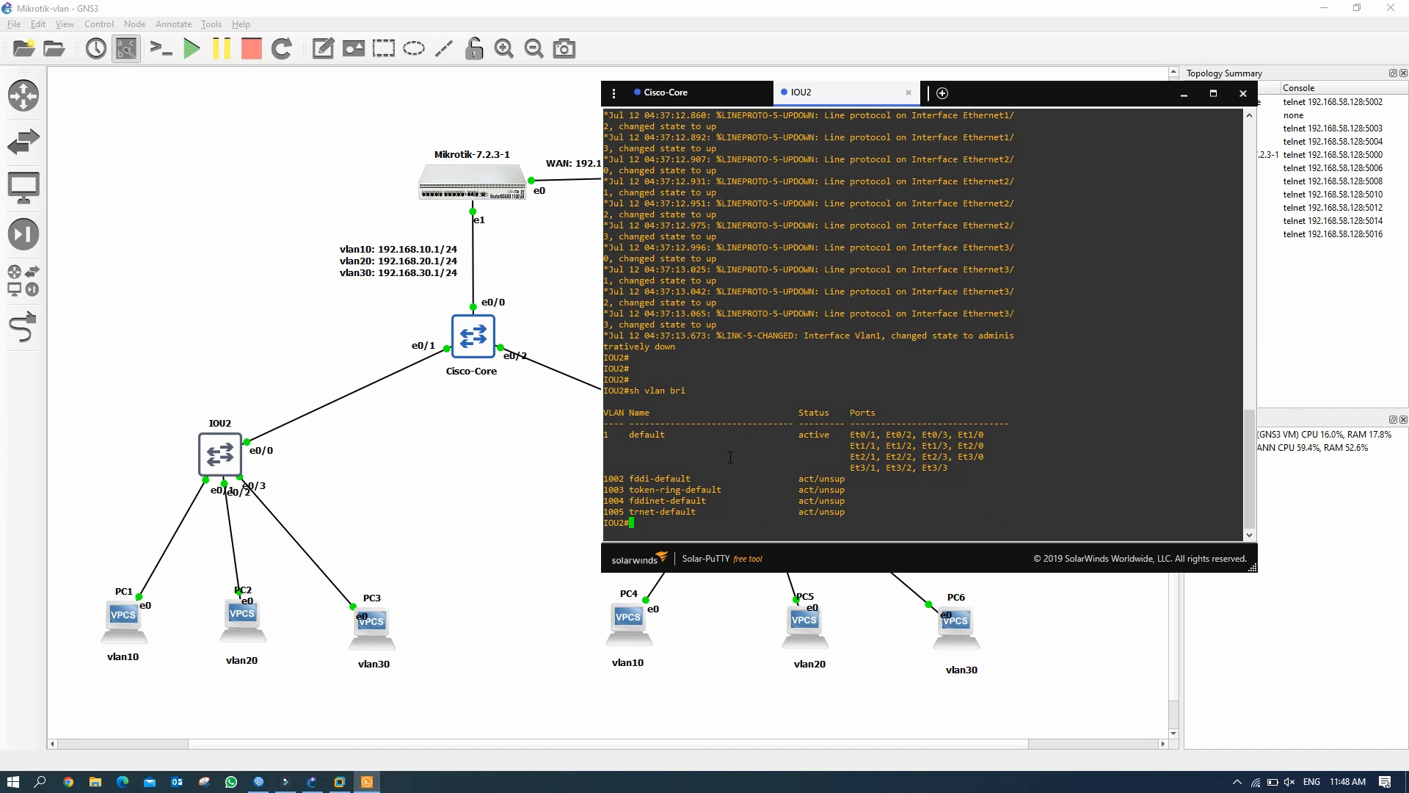
pyautogui.press('Return')
pyautogui.press('Return')
pyautogui.press('Return')
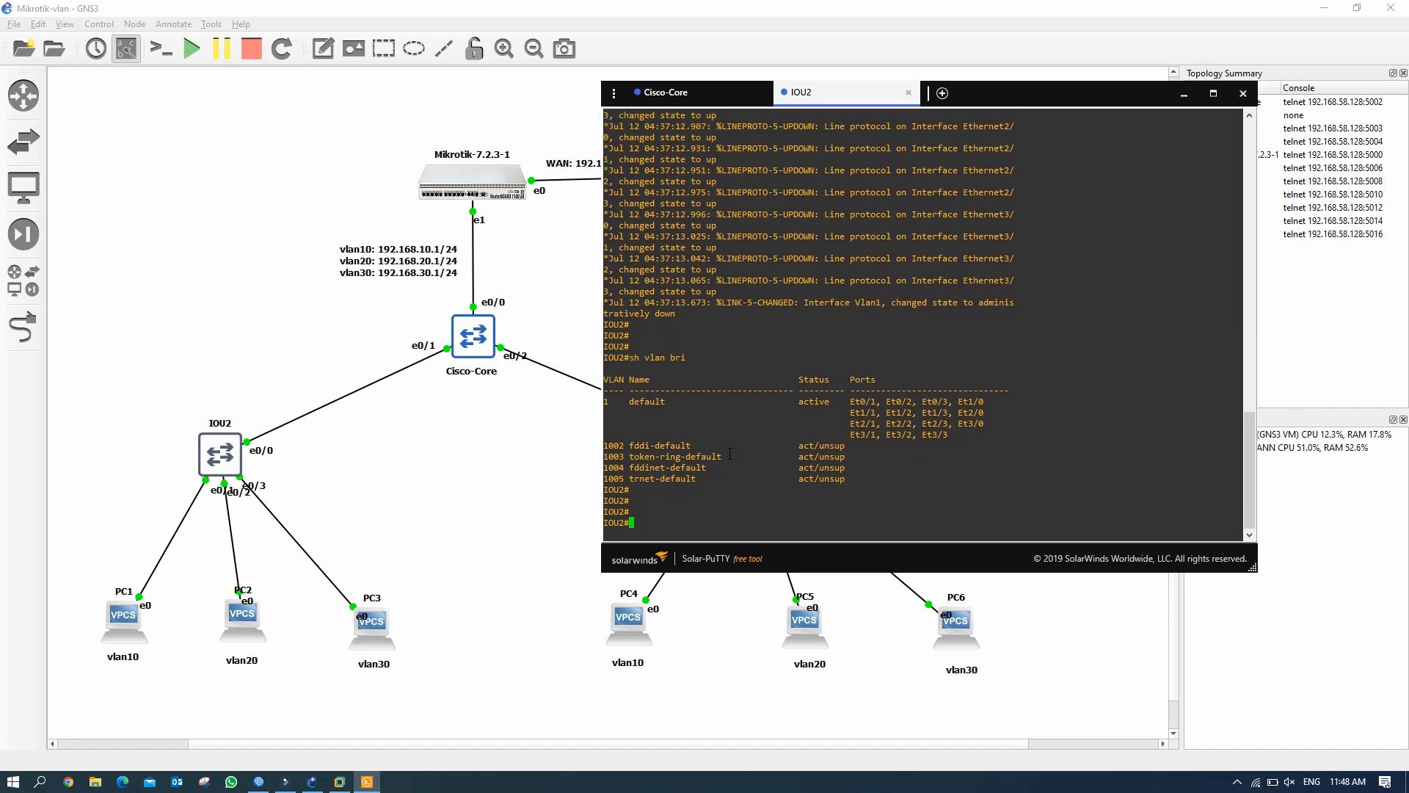
# Enter global configuration mode on IOU2 and select interface e0/0.
pyautogui.write('conf t')
pyautogui.press('Return')
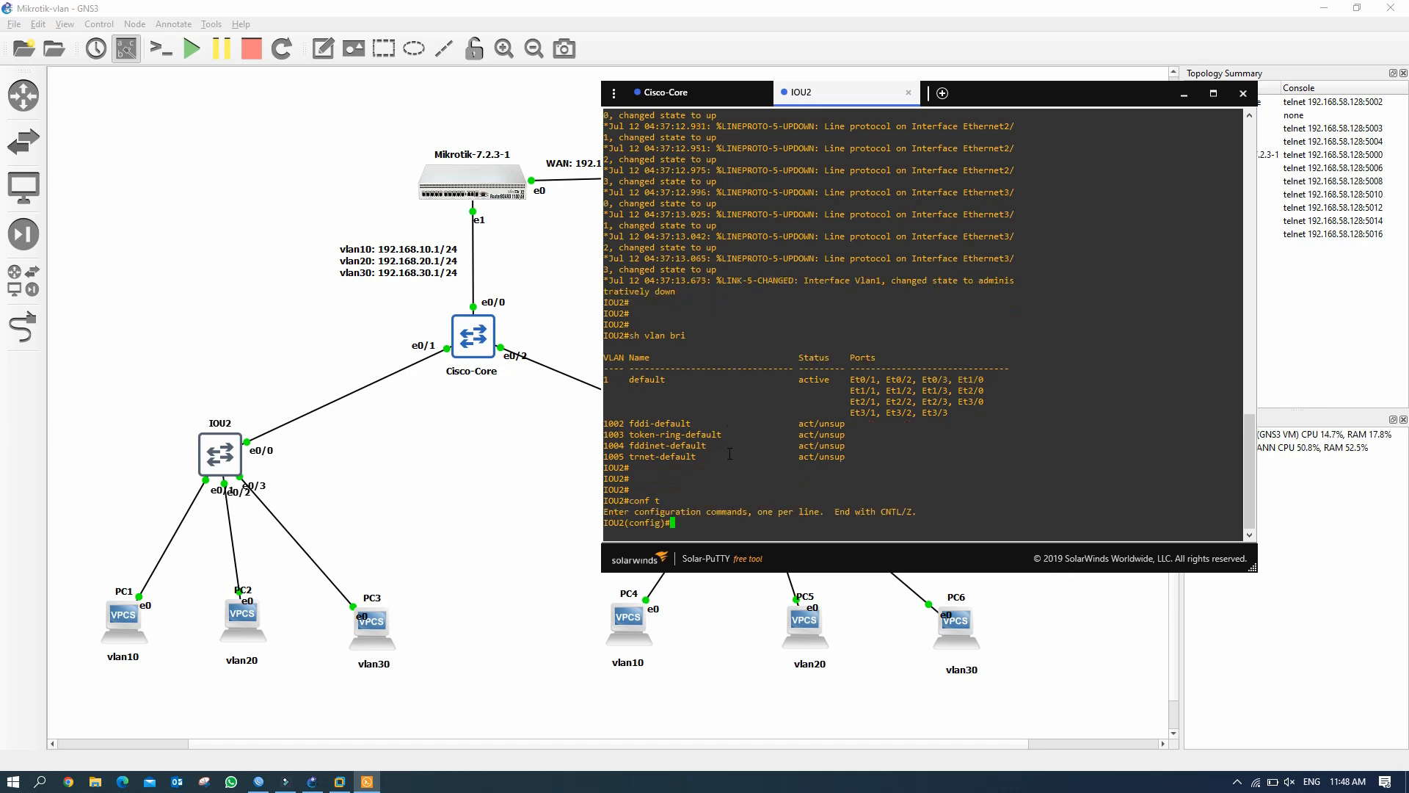
pyautogui.write('int e00')
pyautogui.press('Return')
pyautogui.write('int e0/0')
pyautogui.press('Return')
# Make e0/0 a trunk with dot1q encapsulation and switchport mode trunk.
pyautogui.write('swit')
pyautogui.press('Tab')
pyautogui.write('tru')
pyautogui.press('Tab')
pyautogui.write('enca')
pyautogui.press('Tab')
pyautogui.write('do')
pyautogui.press('Tab')
pyautogui.press('Return')
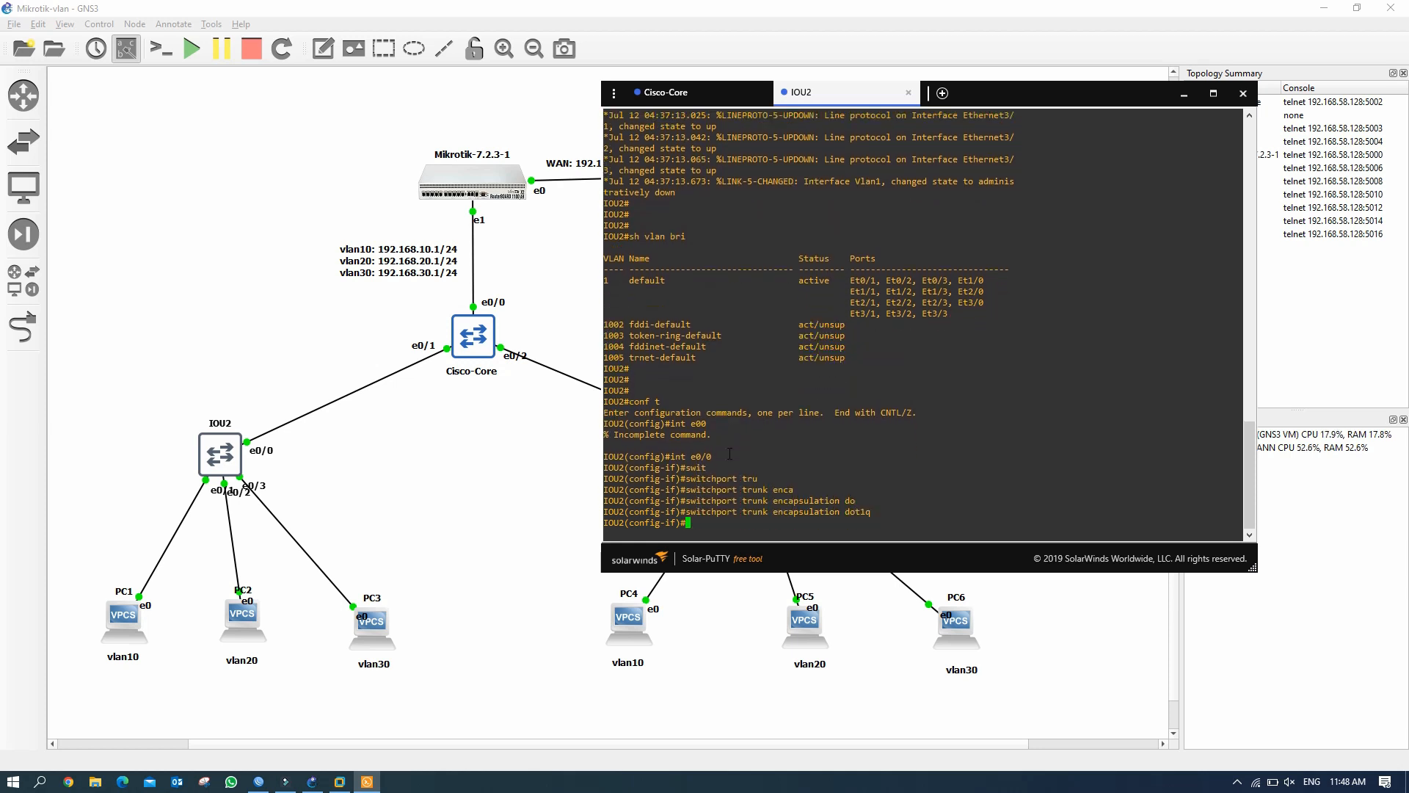
pyautogui.press('Return')
pyautogui.write('swi')
pyautogui.press('Tab')
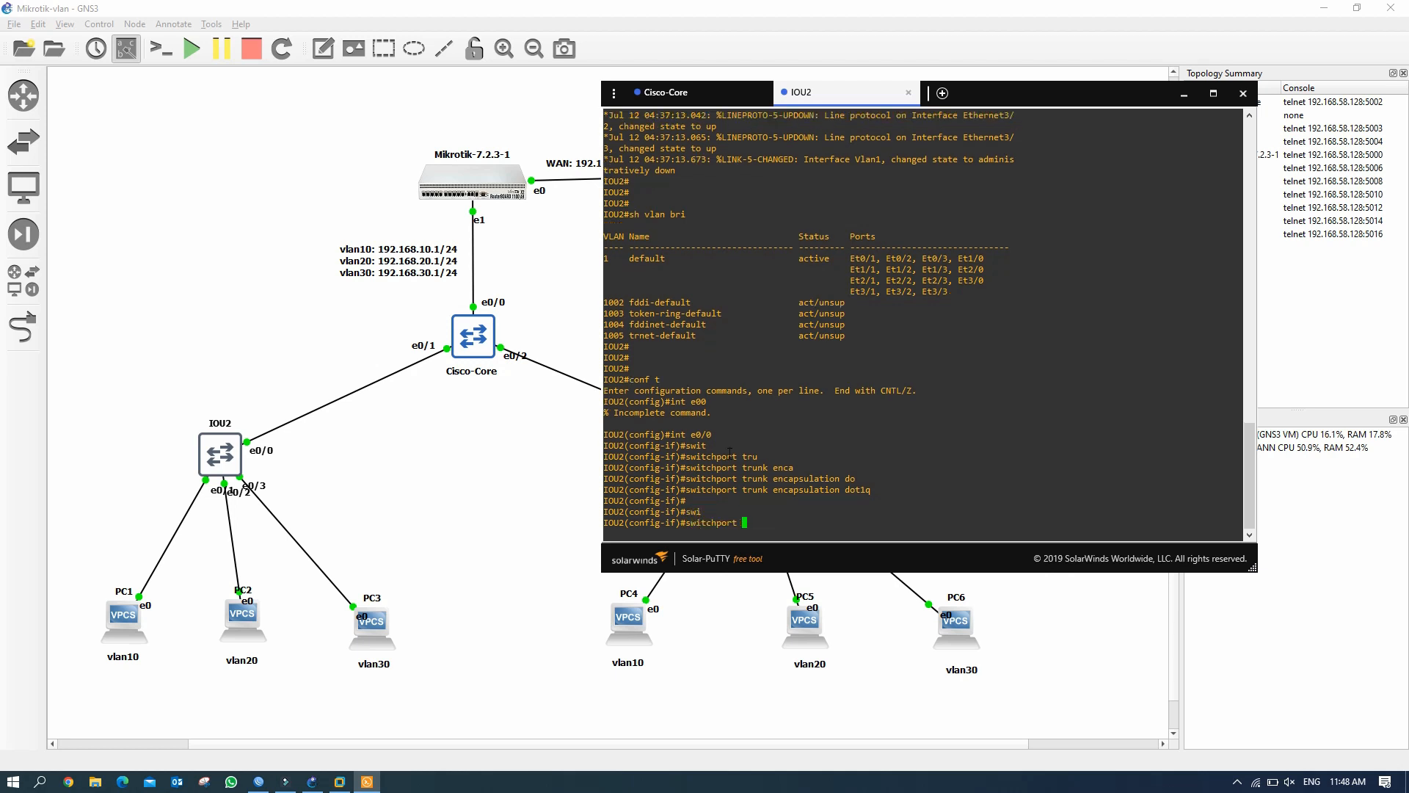
pyautogui.write('mod trun')
pyautogui.press('Return')
pyautogui.press('Return')
pyautogui.press('Return')
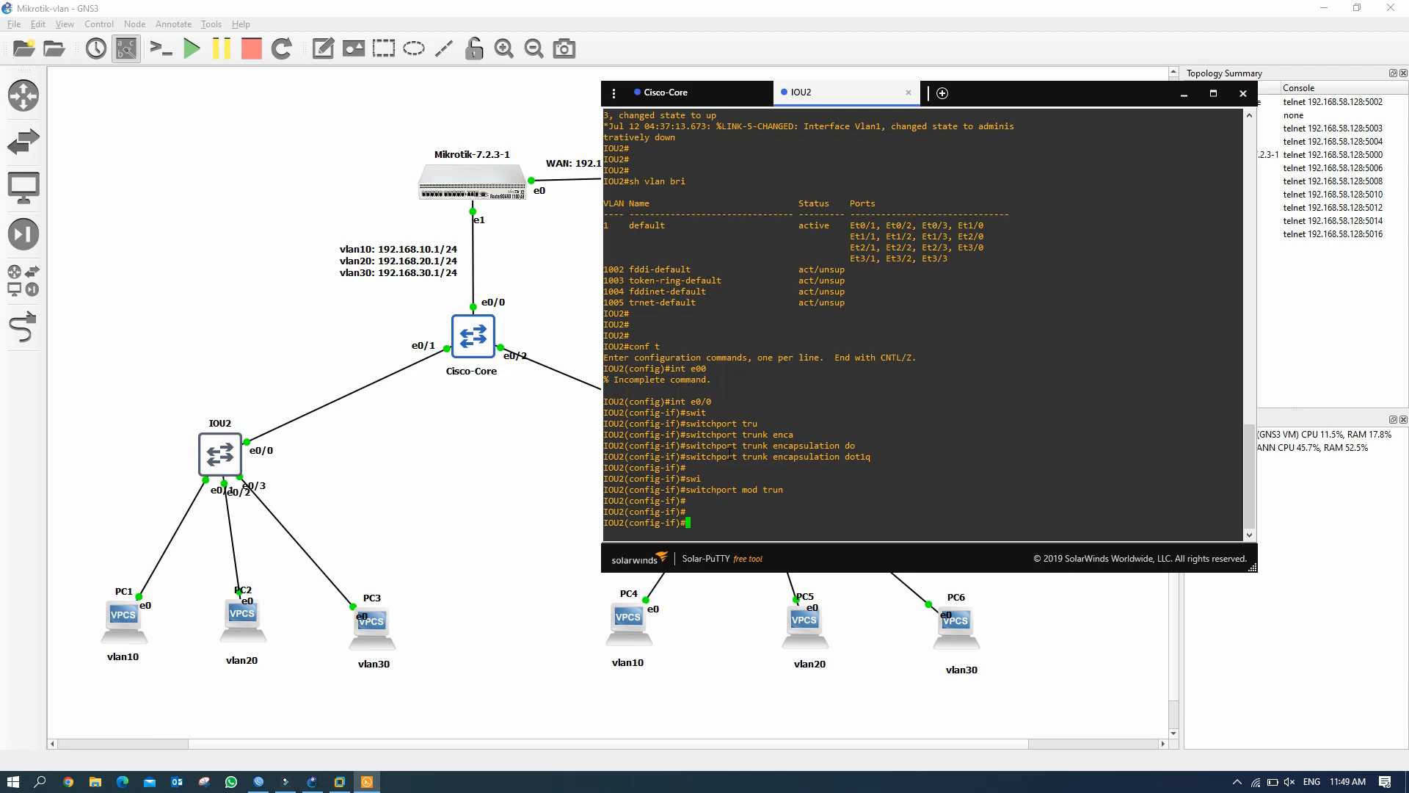
# Set interface e0/1 to switchport mode access.
pyautogui.write('int e0/1')
pyautogui.press('Return')
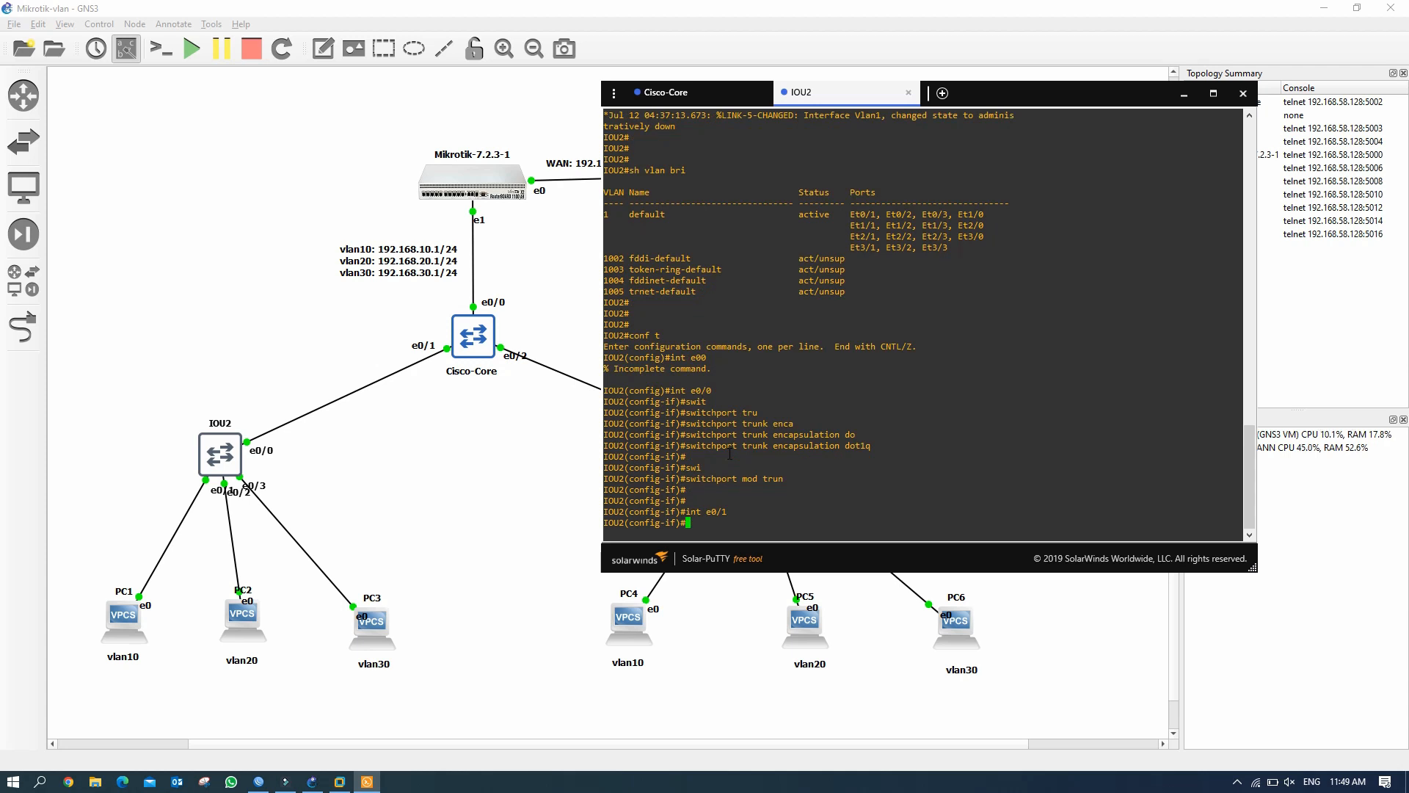
pyautogui.write('swi')
pyautogui.press('Tab')
pyautogui.write('mod')
pyautogui.press('Tab')
pyautogui.write('acee')
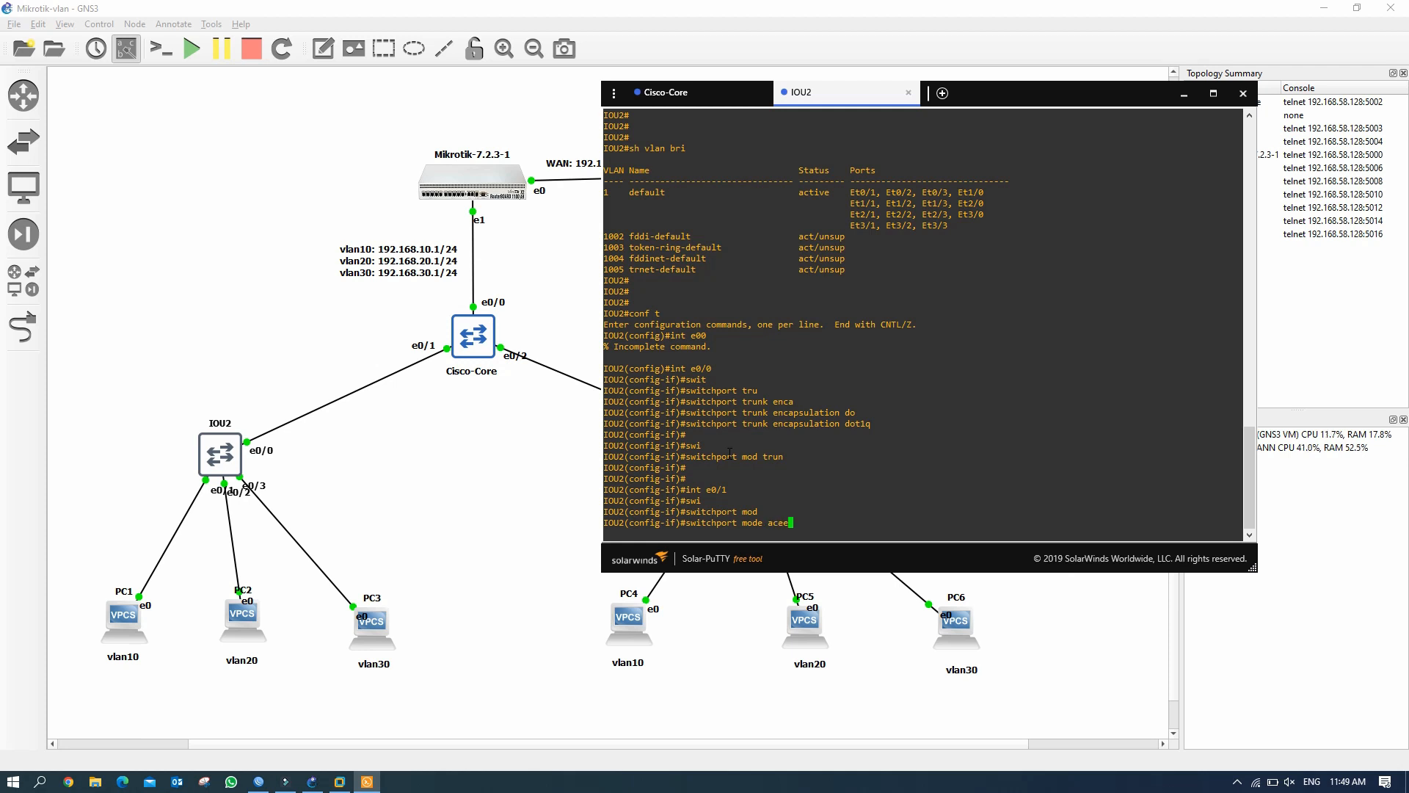
pyautogui.press('Return')
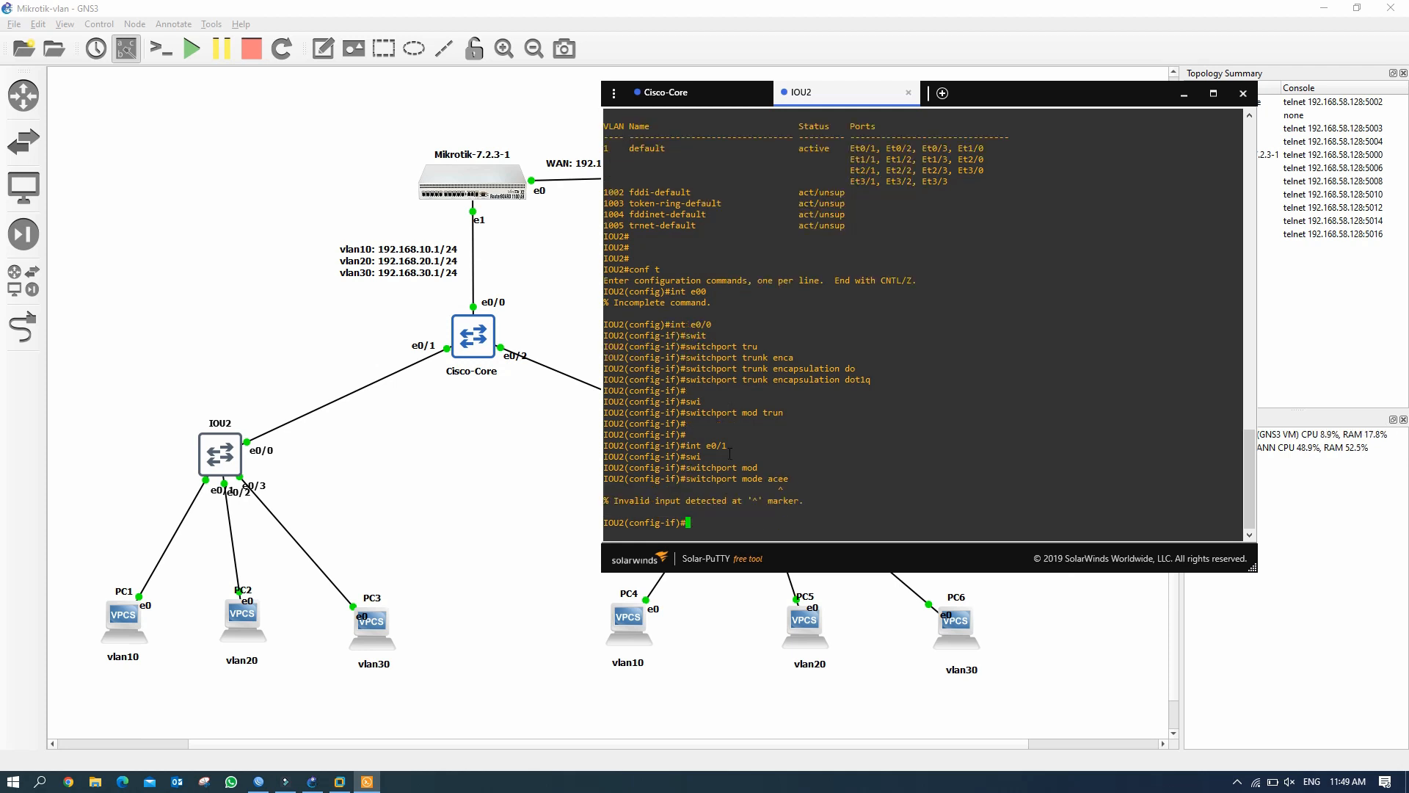
pyautogui.press('Up')
pyautogui.press('BackSpace')
pyautogui.press('BackSpace')
pyautogui.write('ces')
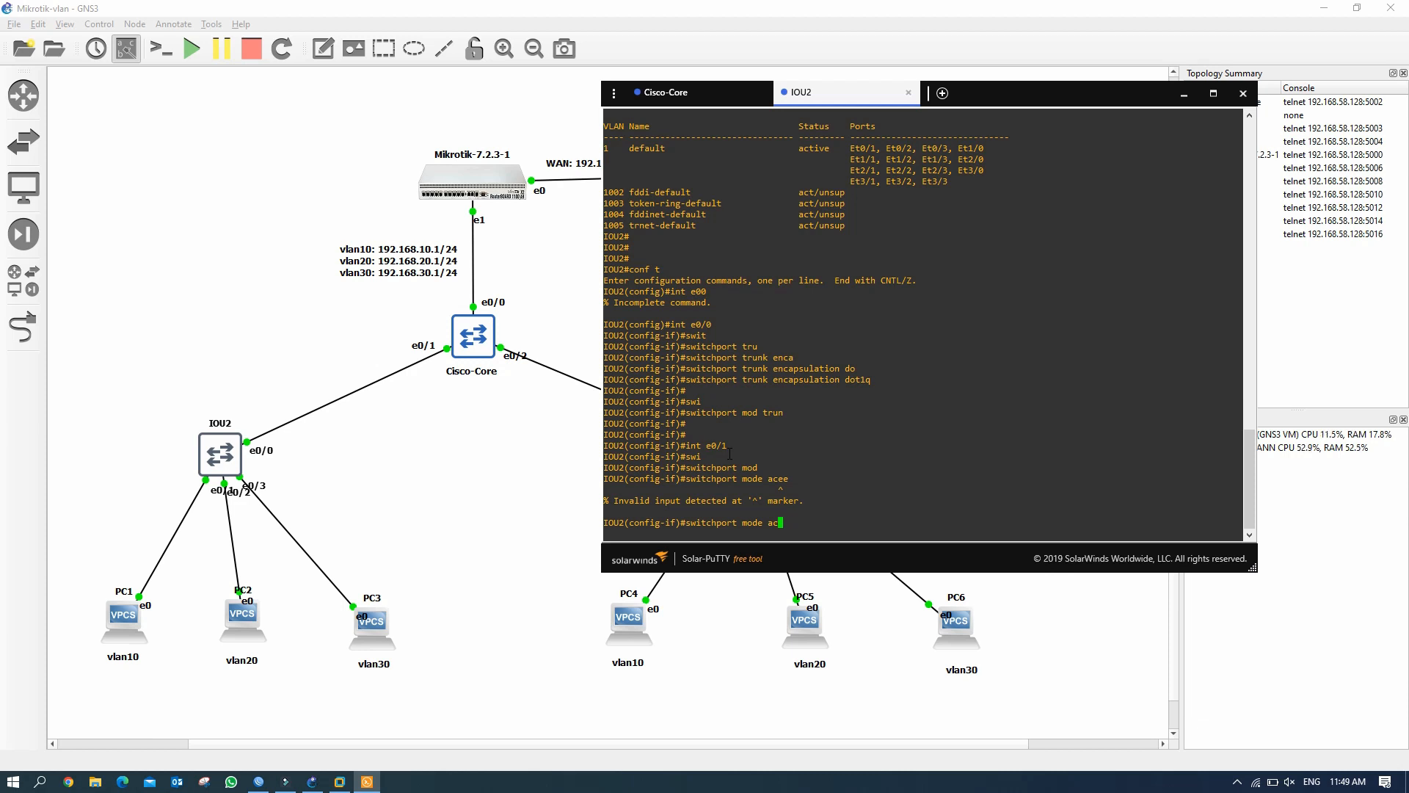
pyautogui.press('Return')
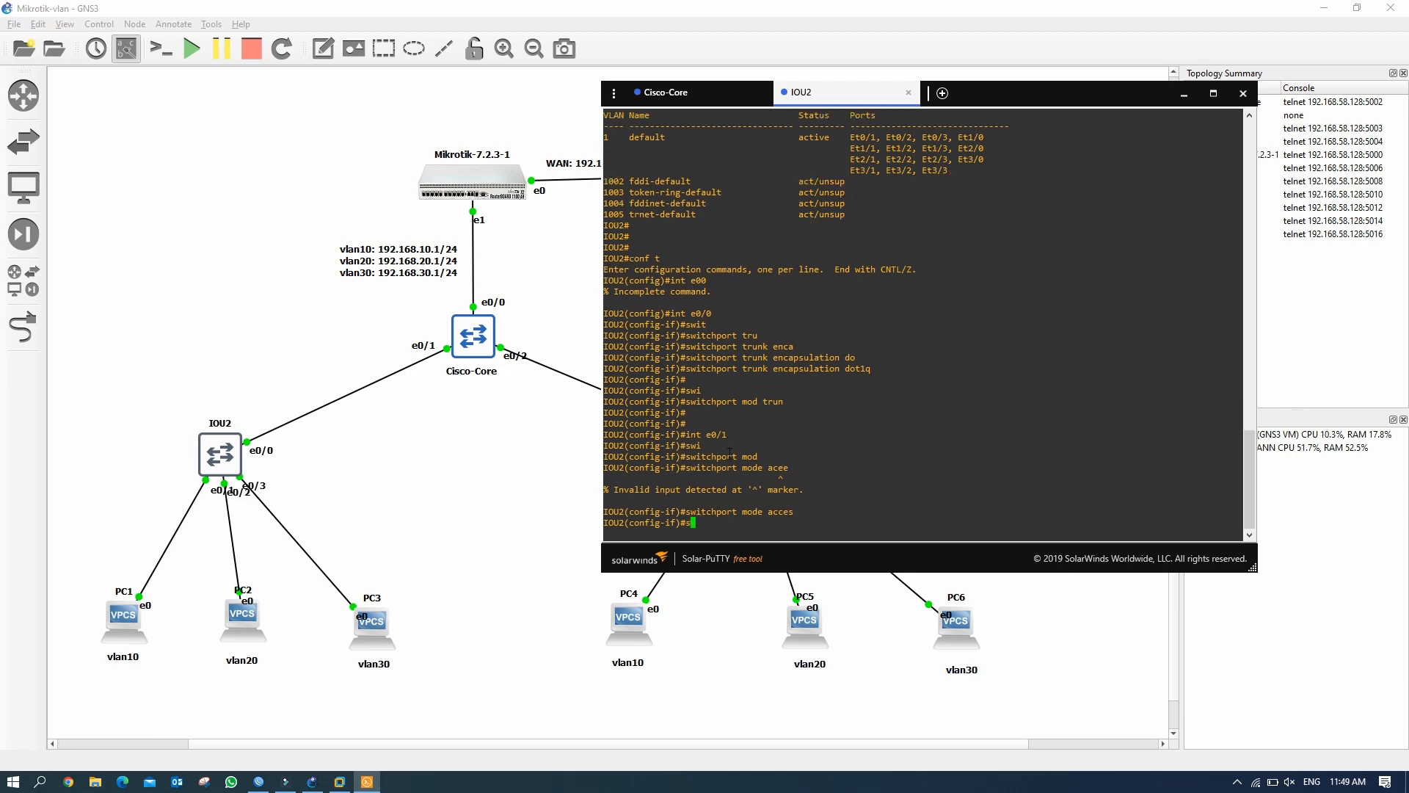
# Assign e0/1 to access VLAN 10, noting the VLAN-does-not-exist notice.
pyautogui.write('swi')
pyautogui.press('Tab')
pyautogui.write('acc')
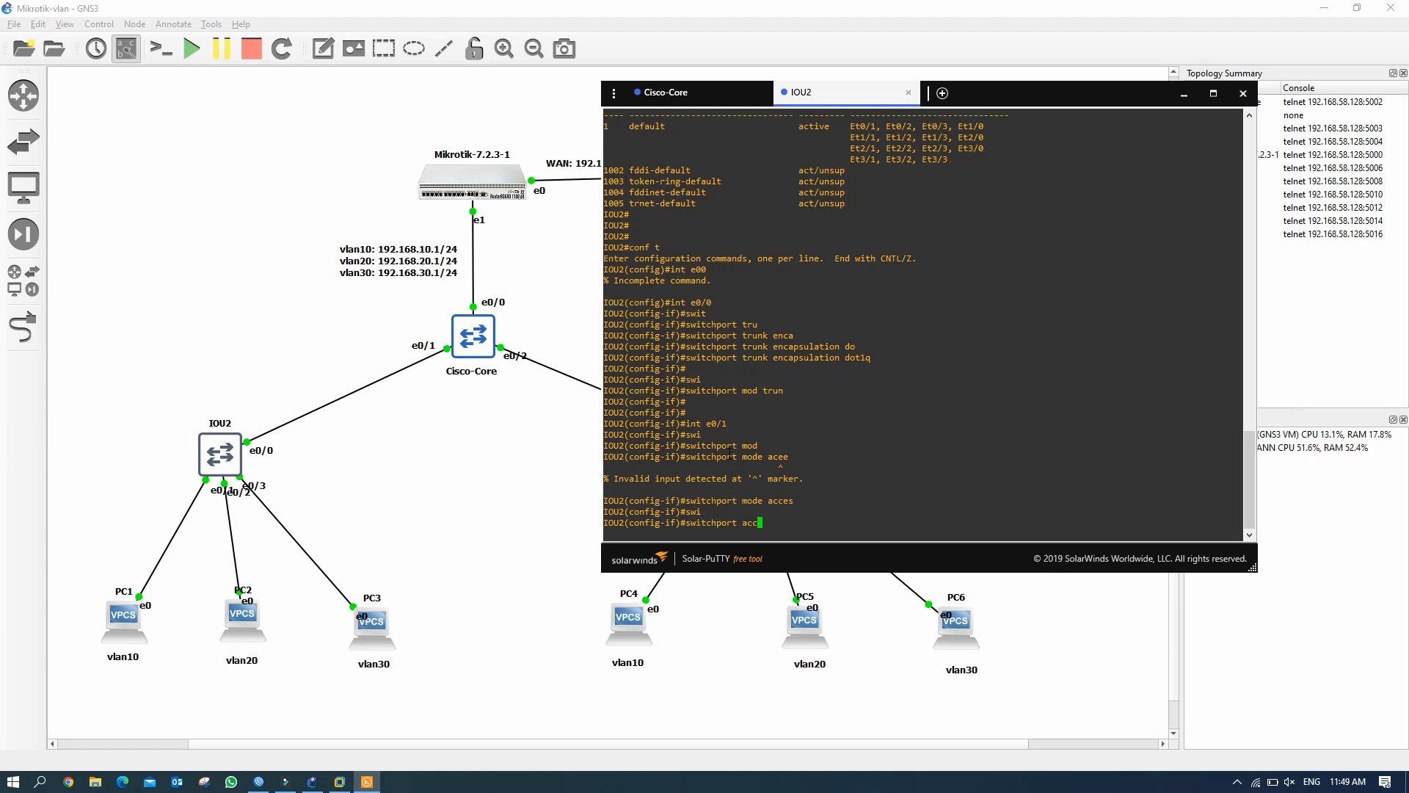
pyautogui.write(' vlan 10')
pyautogui.press('Return')
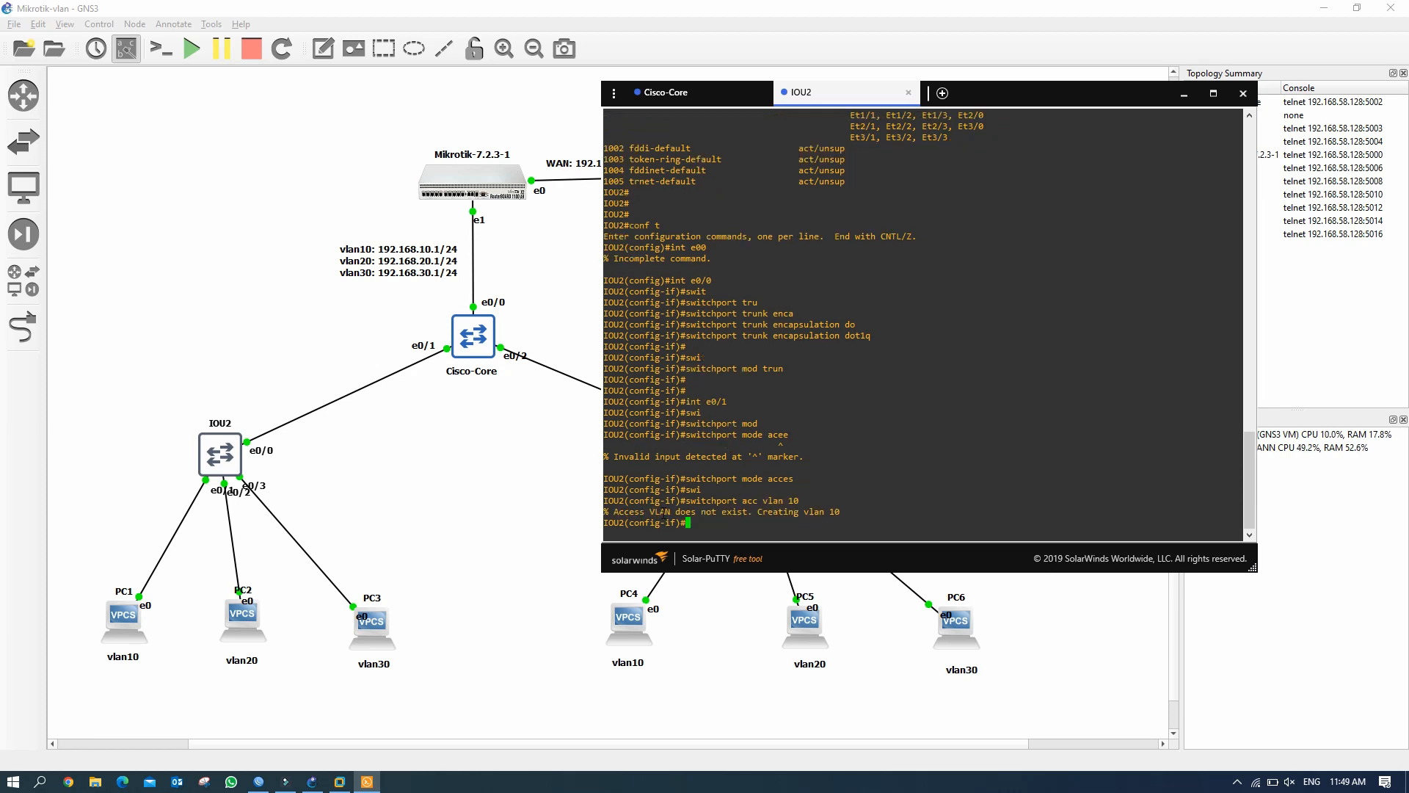
pyautogui.moveTo(680, 500); pyautogui.dragTo(799, 500)
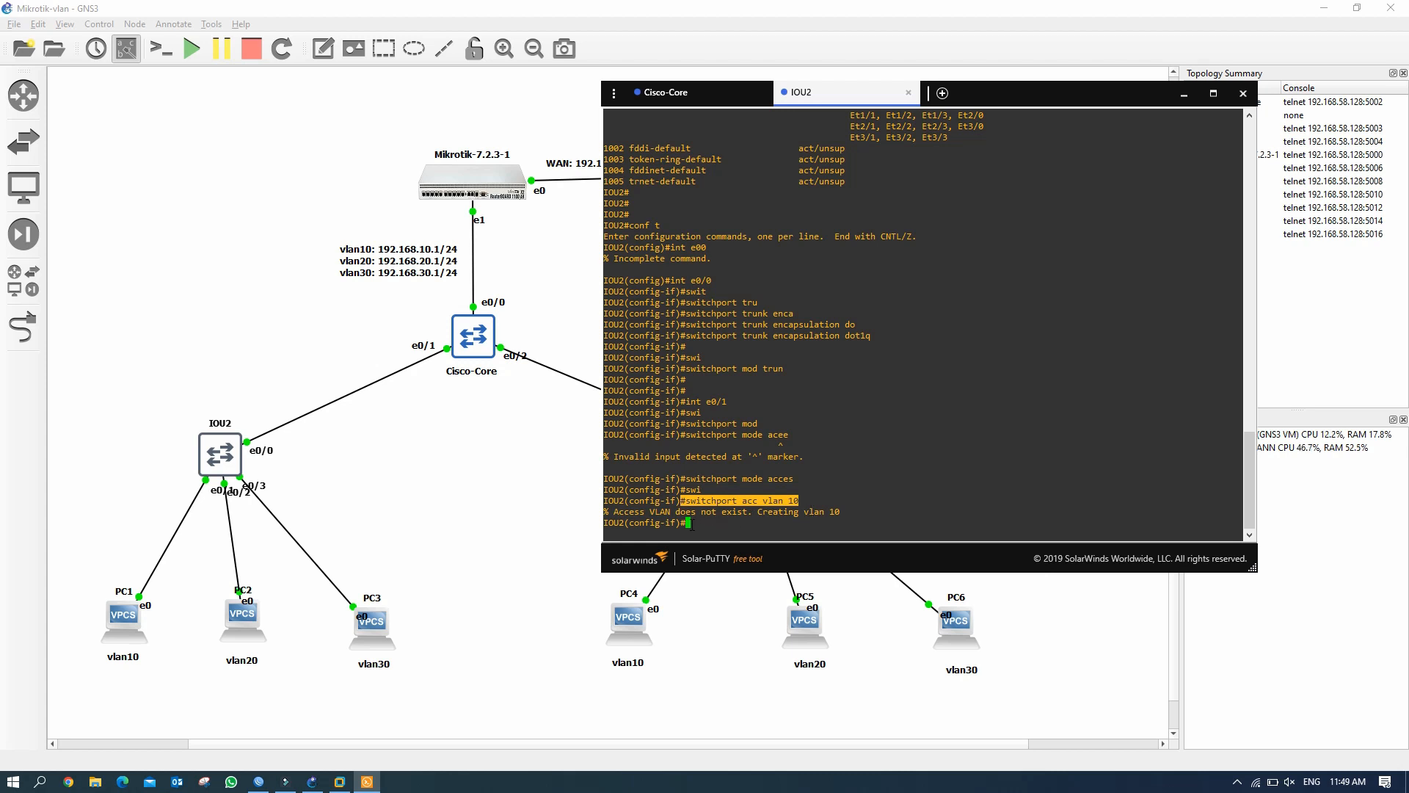
pyautogui.click(709, 527)
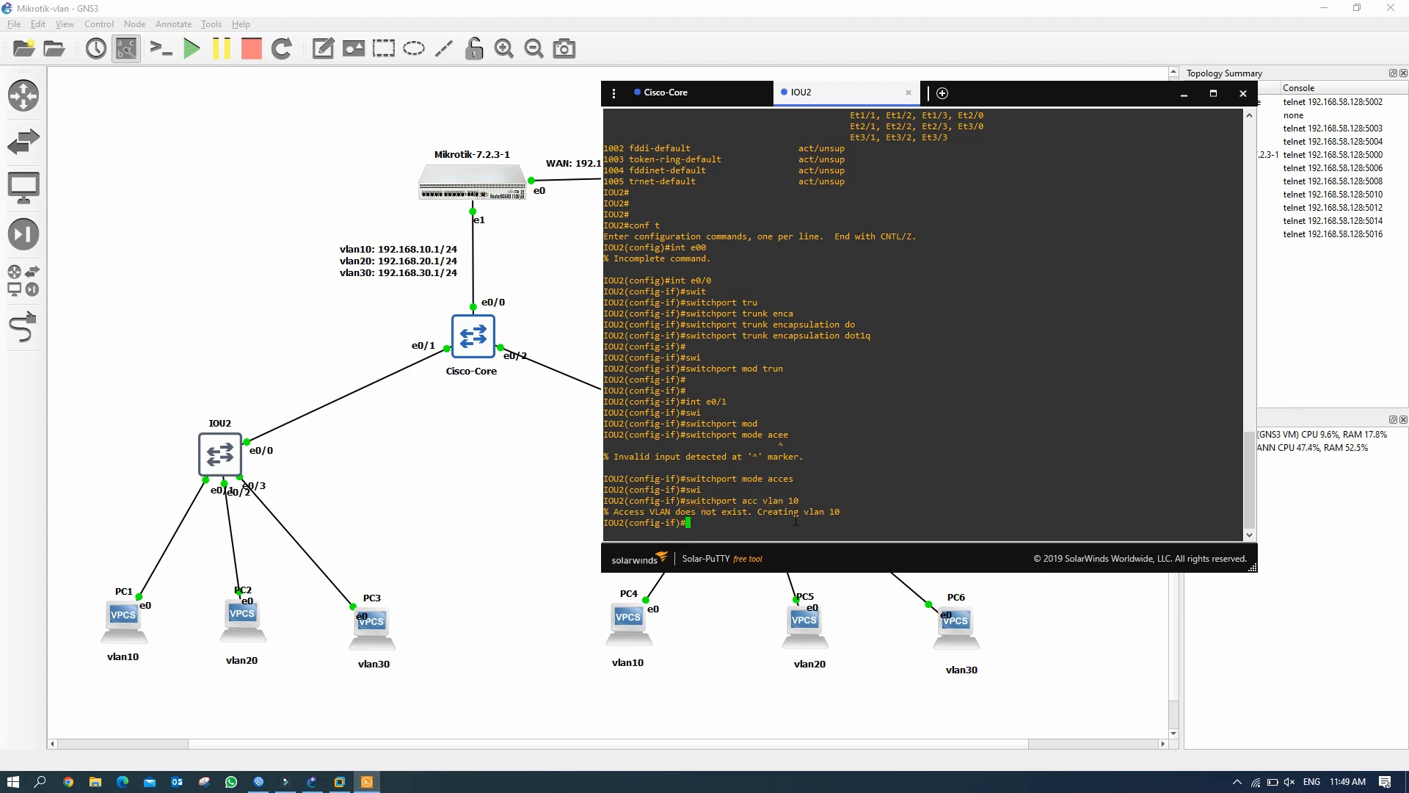
pyautogui.moveTo(704, 511); pyautogui.dragTo(831, 514)
pyautogui.click(714, 527)
# Make e0/2 an access port in VLAN 20.
pyautogui.write('int e0/1')
pyautogui.press('BackSpace')
pyautogui.write('2')
pyautogui.press('Return')
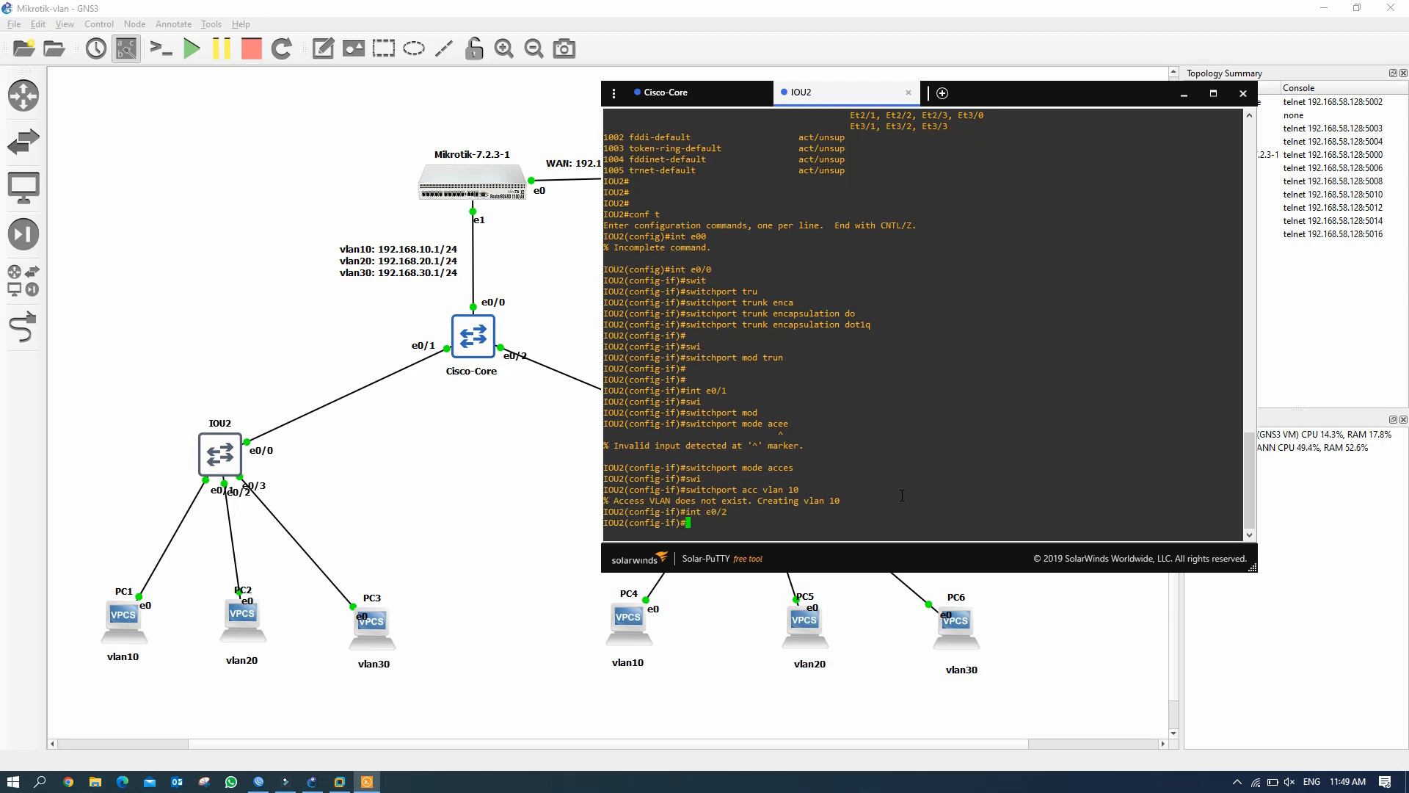
pyautogui.press('Up')
pyautogui.press('Up')
pyautogui.press('Up')
pyautogui.press('Up')
pyautogui.press('Return')
pyautogui.press('Up')
pyautogui.press('Up')
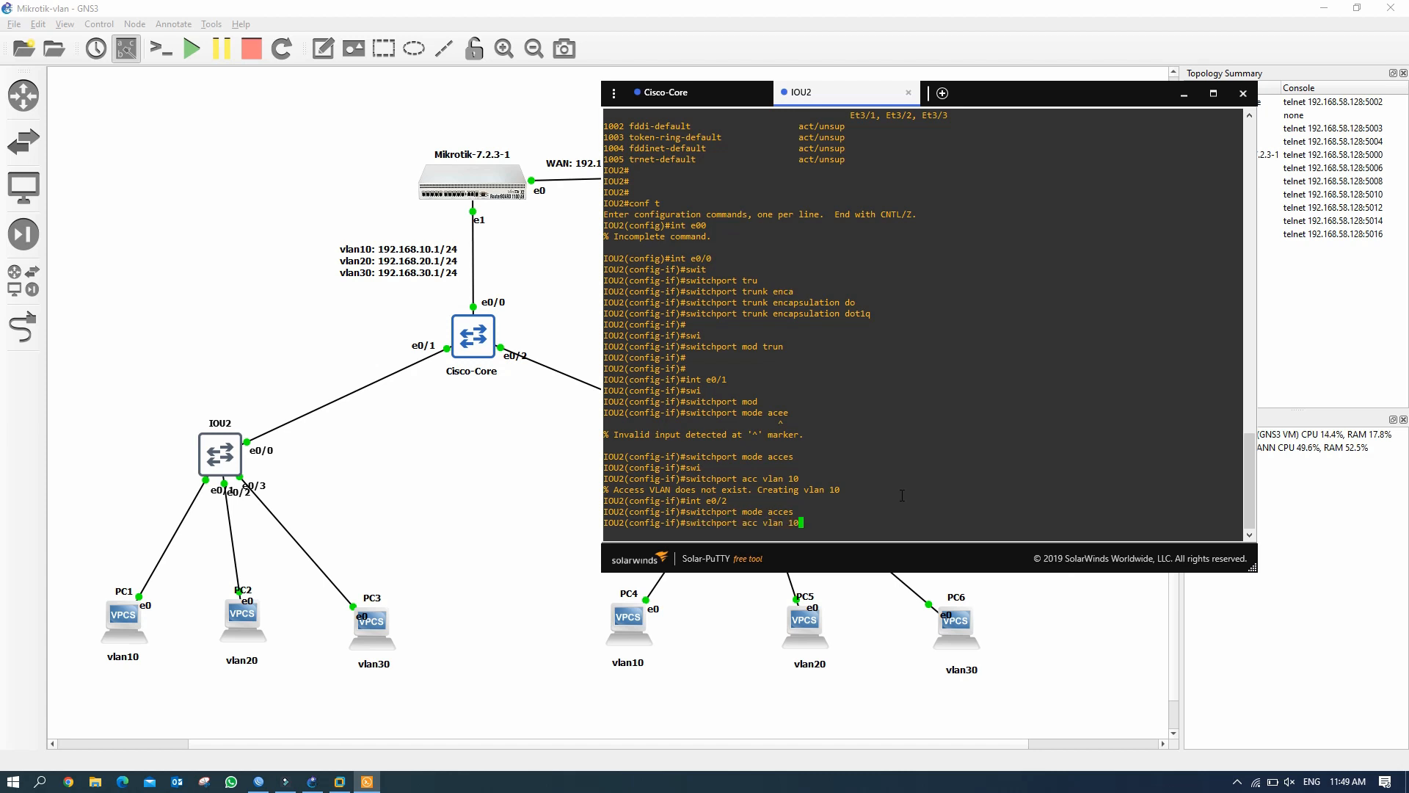
pyautogui.press('BackSpace')
pyautogui.press('BackSpace')
pyautogui.write('20')
pyautogui.press('Return')
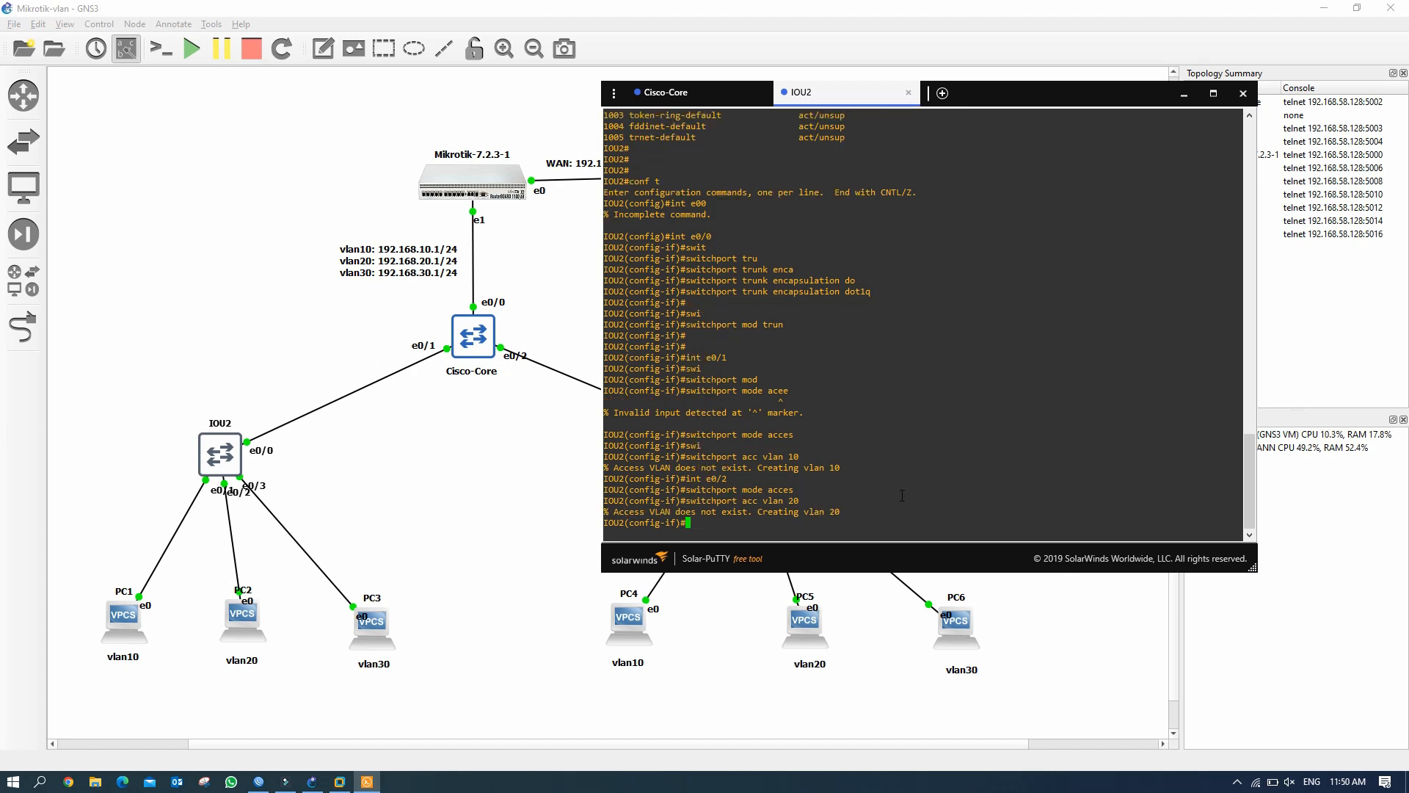
pyautogui.press('Return')
pyautogui.press('Return')
# Make e0/3 an access port in VLAN 30.
pyautogui.press('Up')
pyautogui.press('Up')
pyautogui.press('Up')
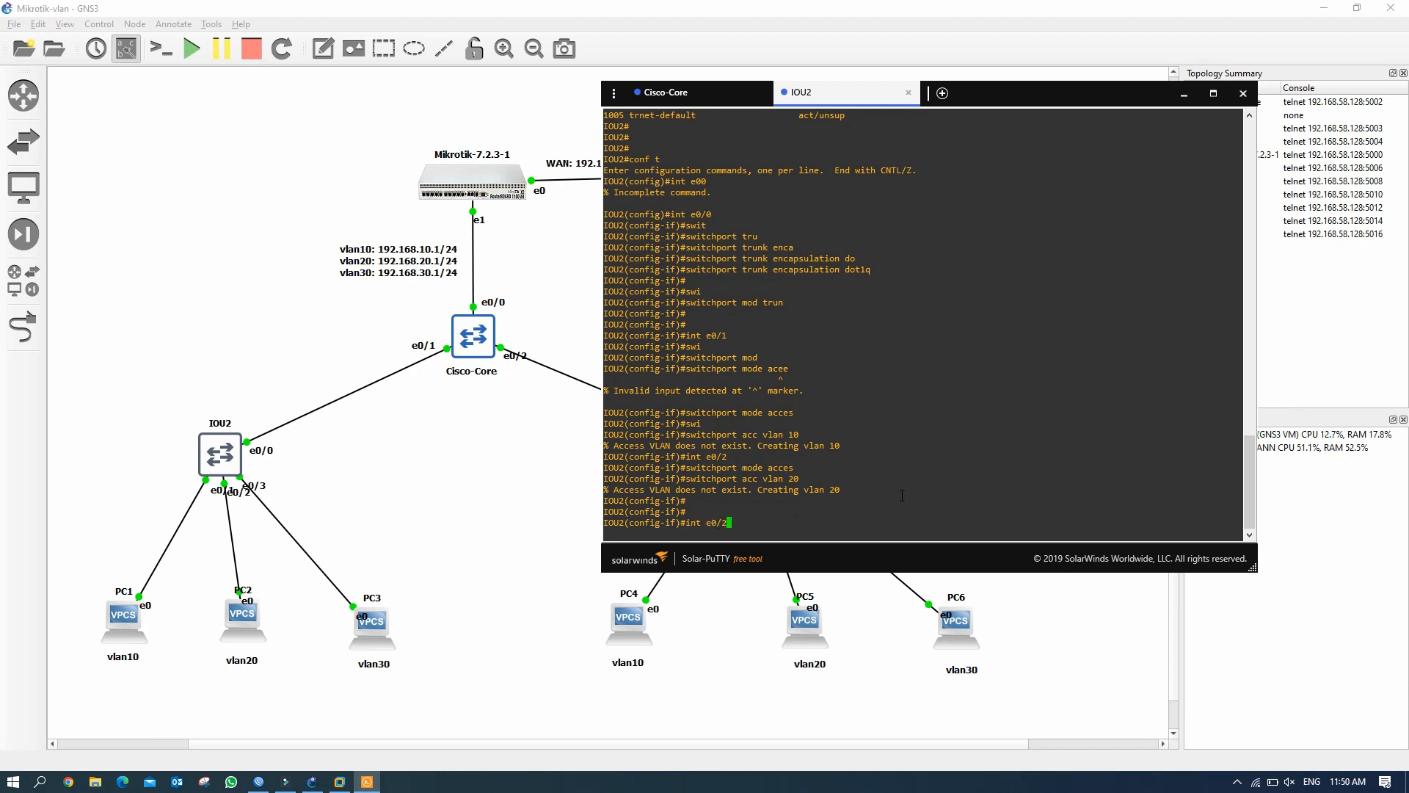
pyautogui.press('BackSpace')
pyautogui.write('3')
pyautogui.press('Return')
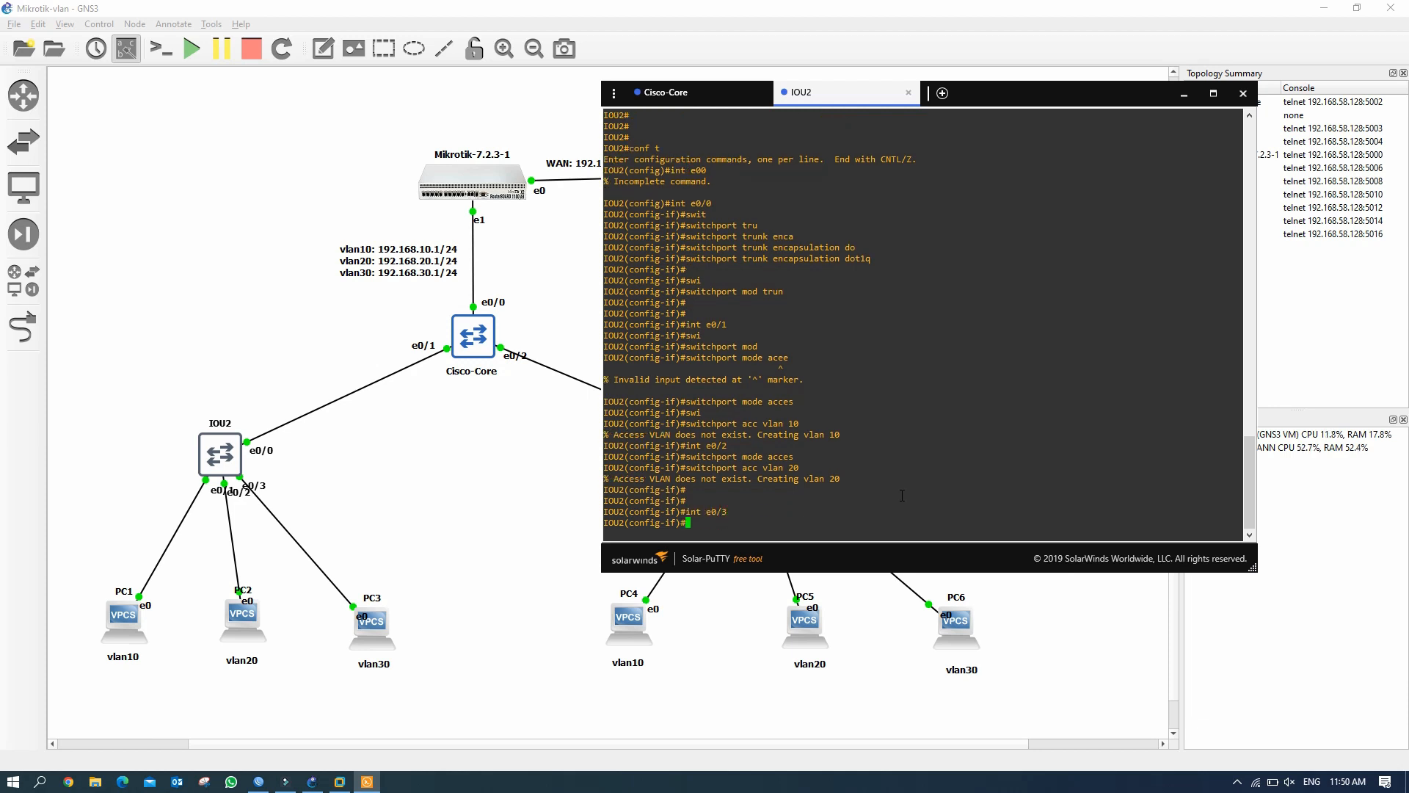
pyautogui.press('Up')
pyautogui.press('Up')
pyautogui.press('Up')
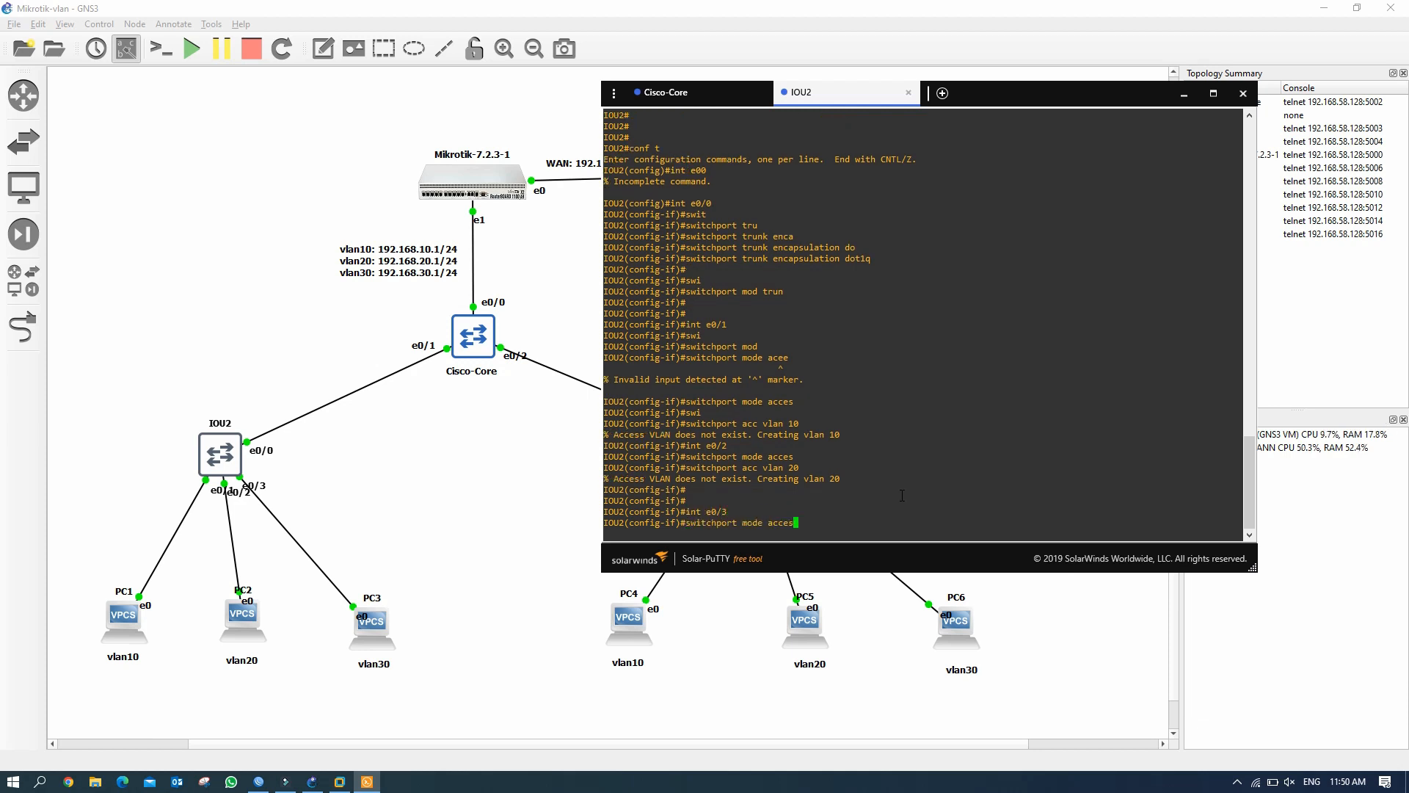
pyautogui.press('Return')
pyautogui.press('Up')
pyautogui.press('Up')
pyautogui.press('Up')
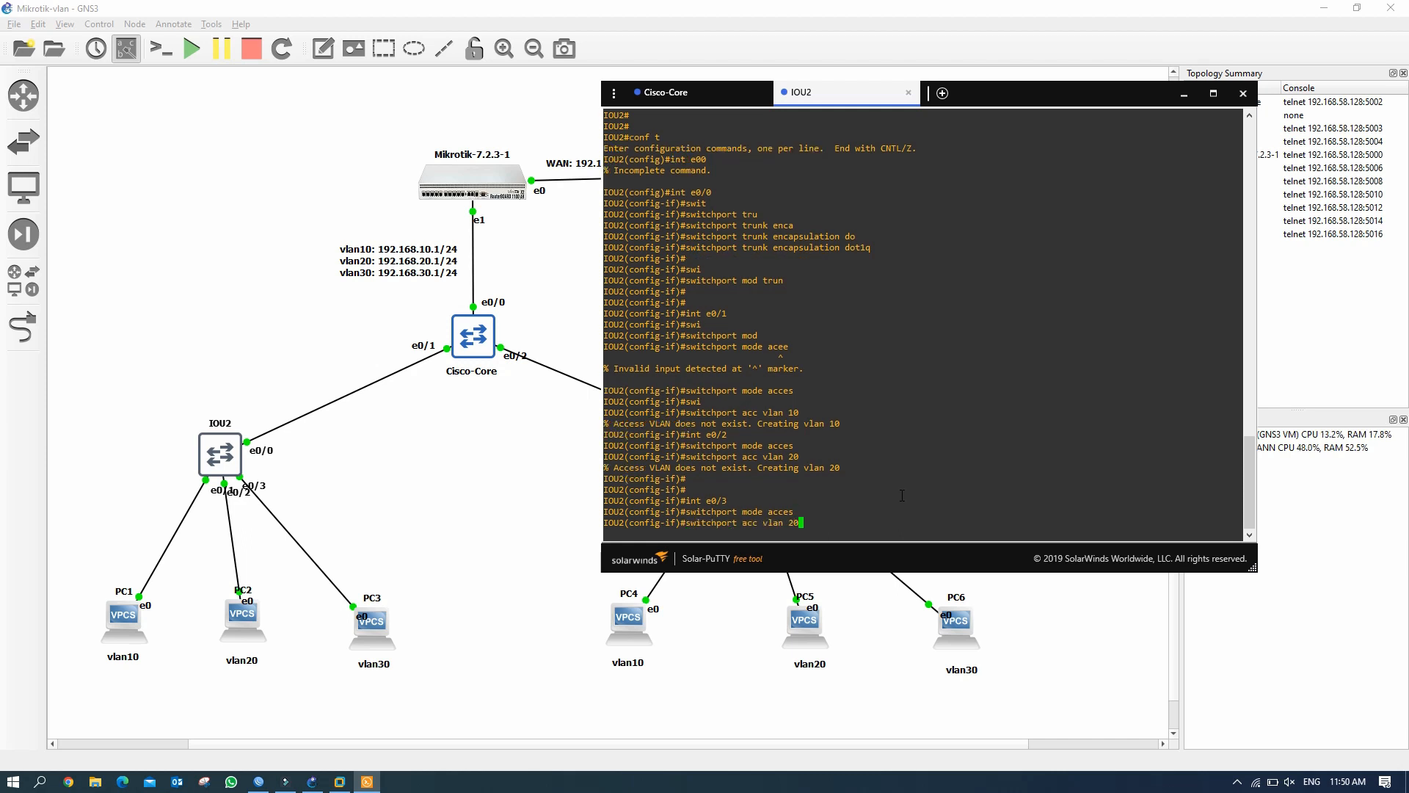
pyautogui.press('BackSpace')
pyautogui.press('BackSpace')
pyautogui.write('30')
pyautogui.press('Return')
# Exit configuration mode and save the IOU2 configuration with wr.
pyautogui.write('end')
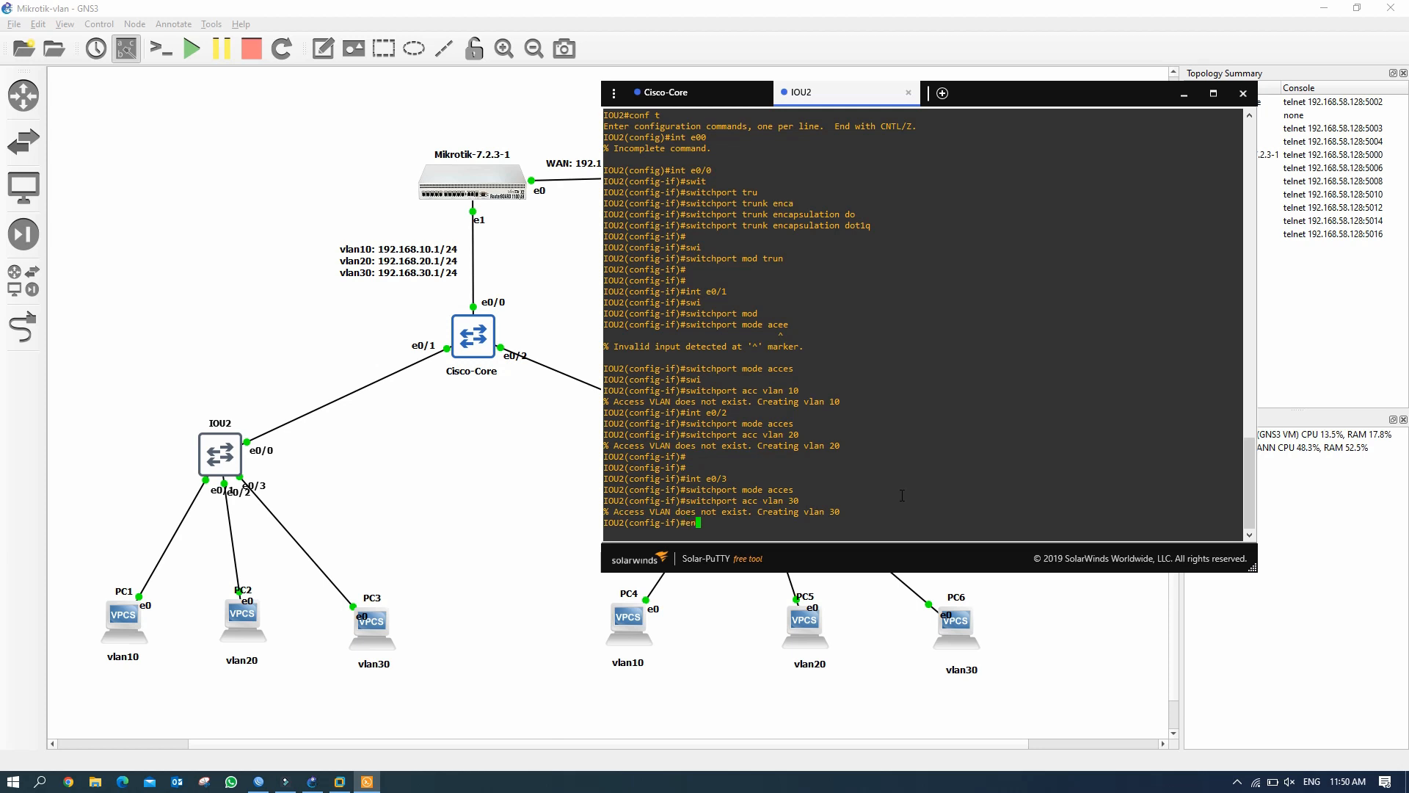
pyautogui.press('Return')
pyautogui.write('wr')
pyautogui.press('Return')
pyautogui.press('Return')
# Verify VLANs 10, 20, 30 on IOU2 and Et0/0 trunking, then return to the GNS3 canvas.
pyautogui.write('sh vlan bri')
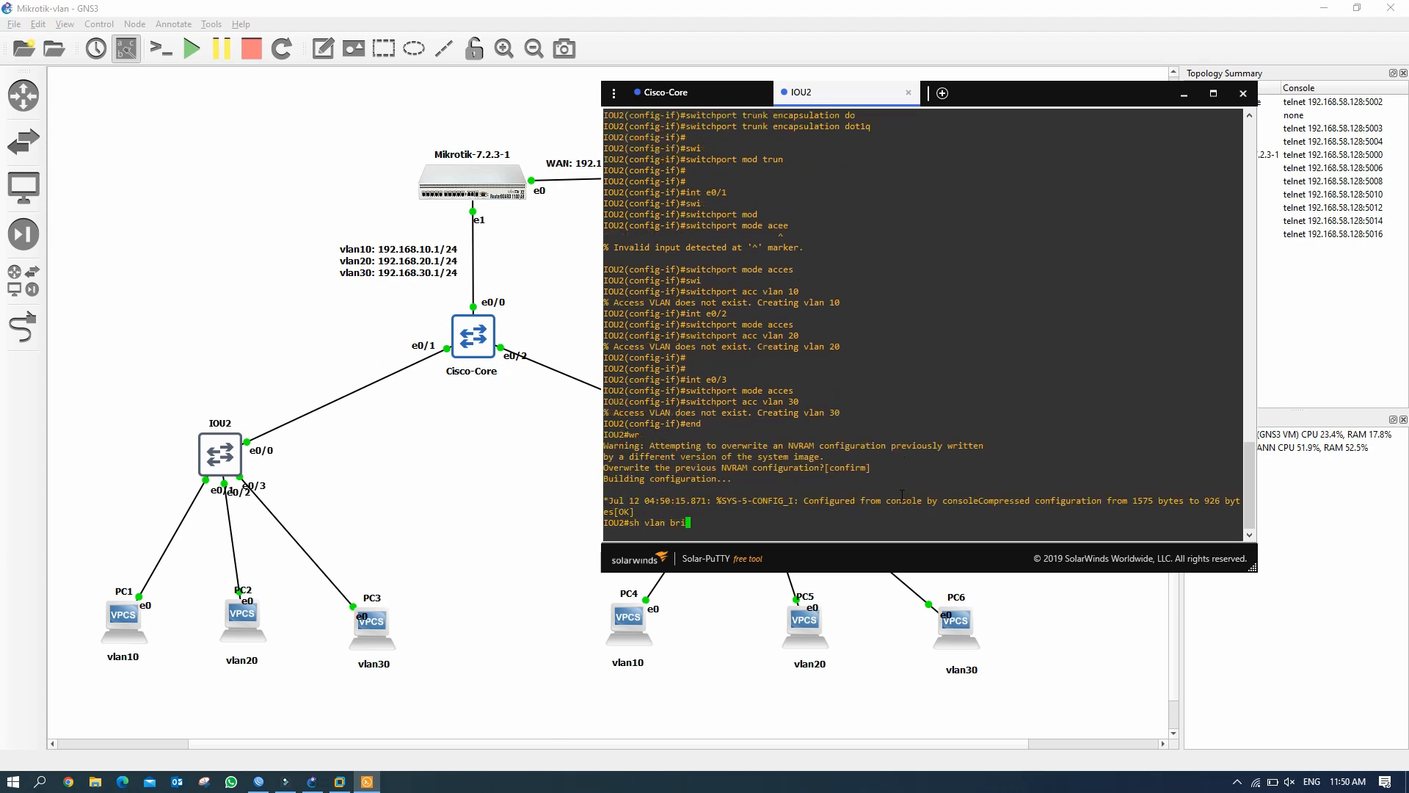
pyautogui.press('Return')
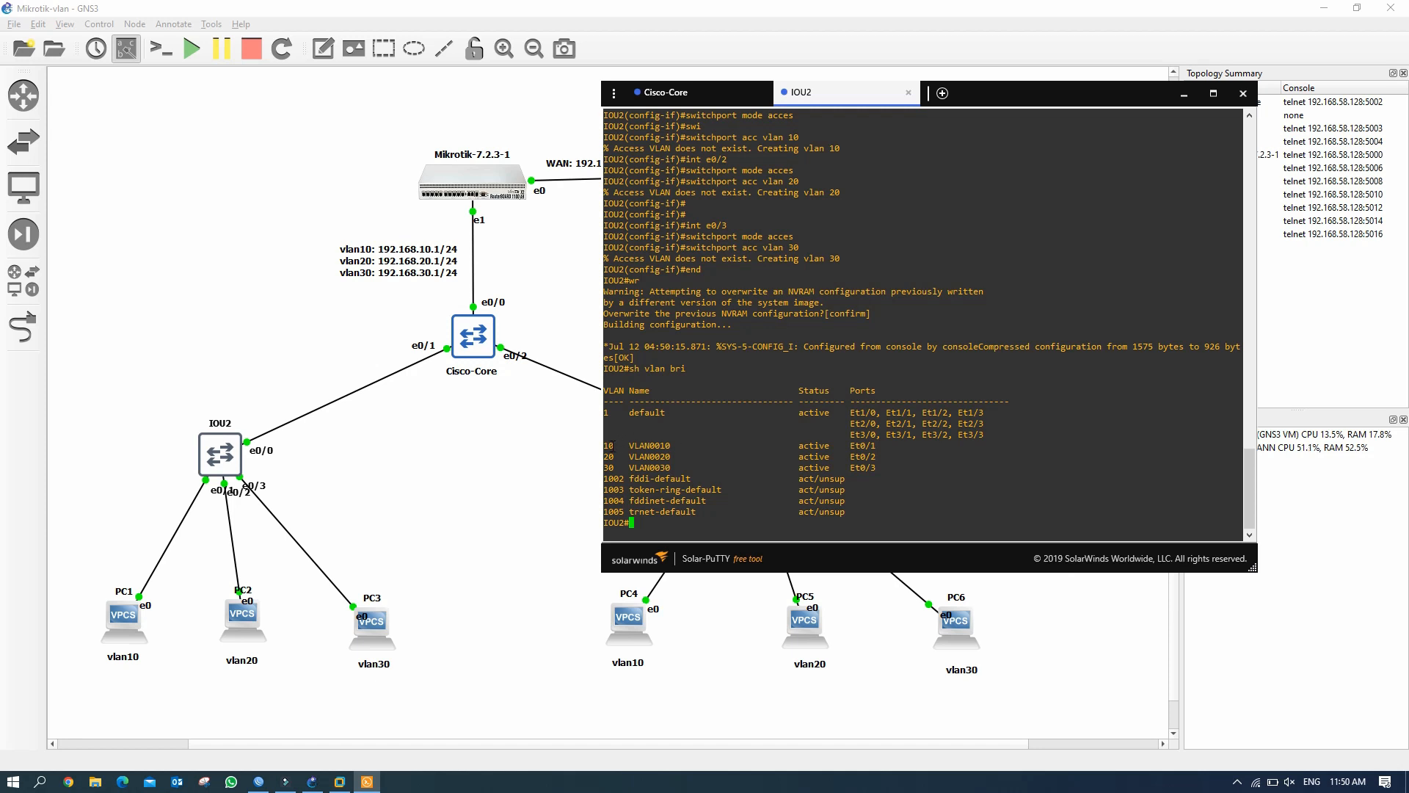
pyautogui.moveTo(608, 445); pyautogui.dragTo(668, 464)
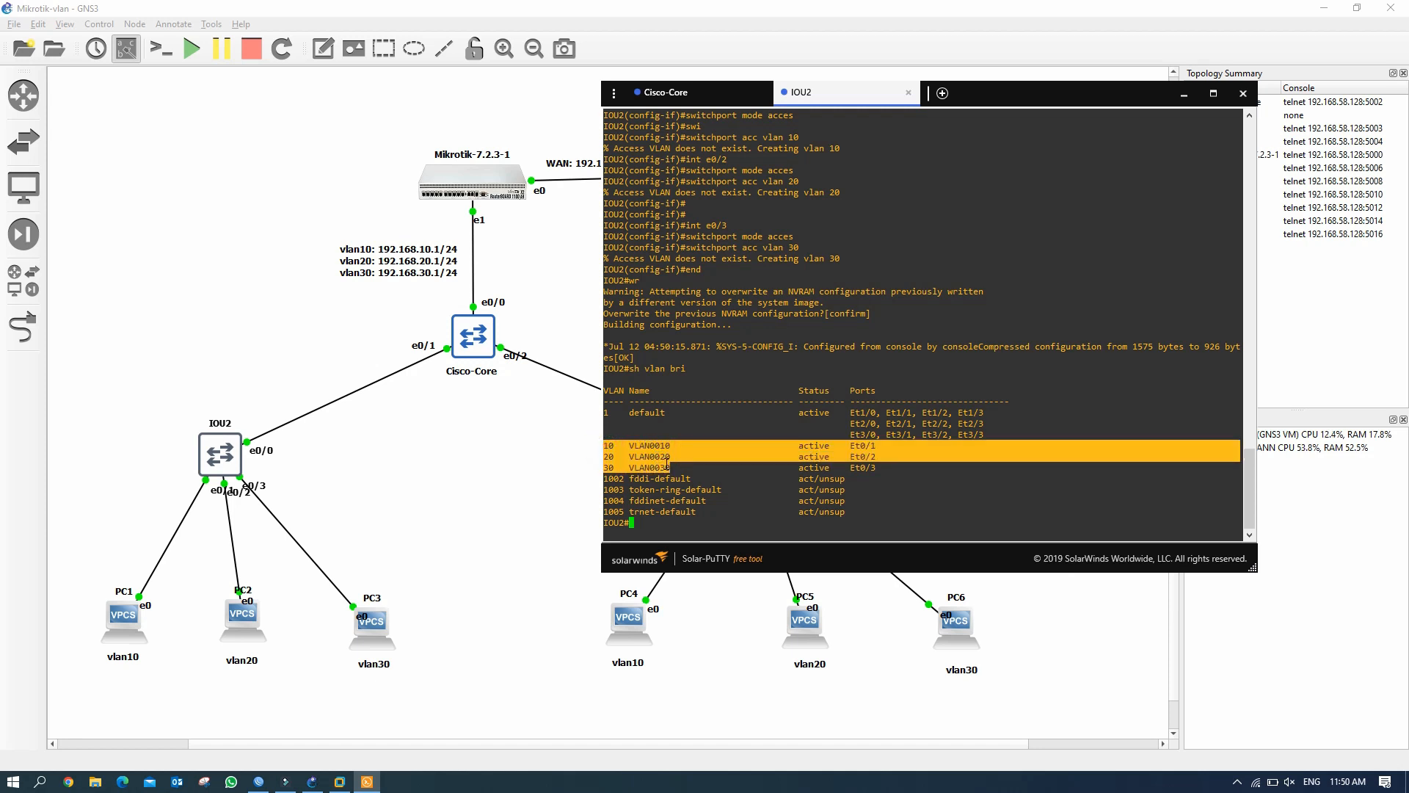
pyautogui.write('sh int statu')
pyautogui.press('Return')
pyautogui.moveTo(778, 346); pyautogui.dragTo(837, 348)
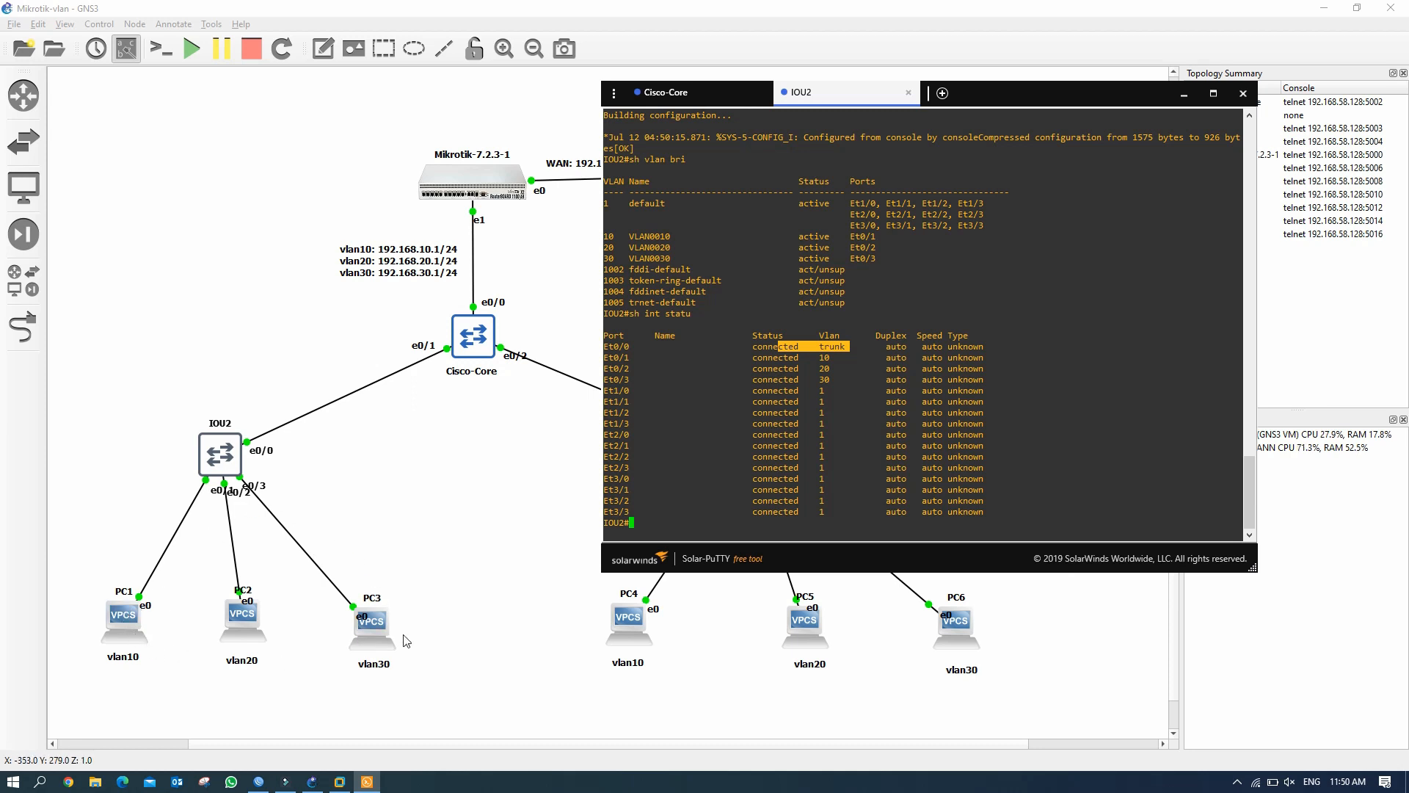
pyautogui.click(121, 628)
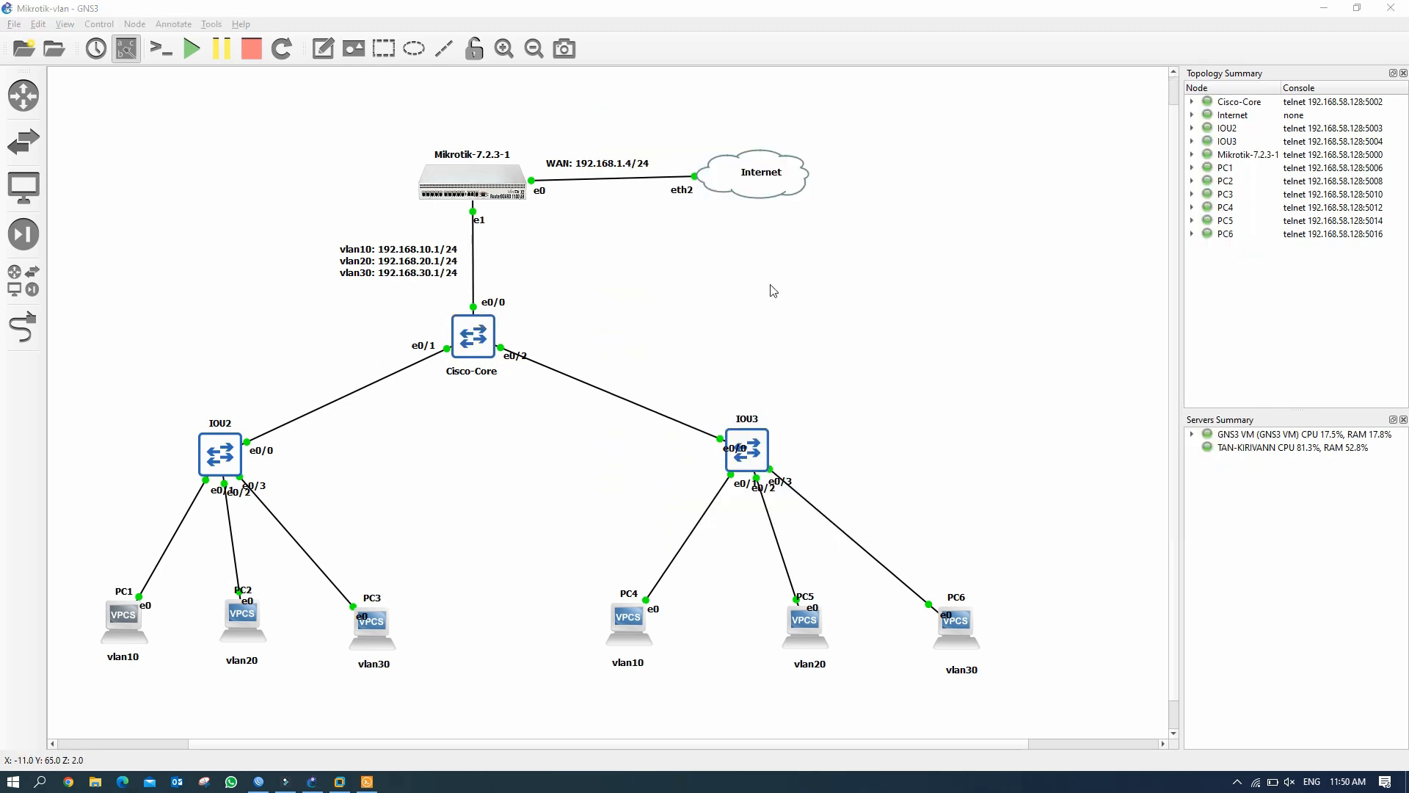
# Get a DHCP lease on PC1: 192.168.10.254/24 via gateway 192.168.10.1.
pyautogui.click(367, 781)
pyautogui.click(664, 414)
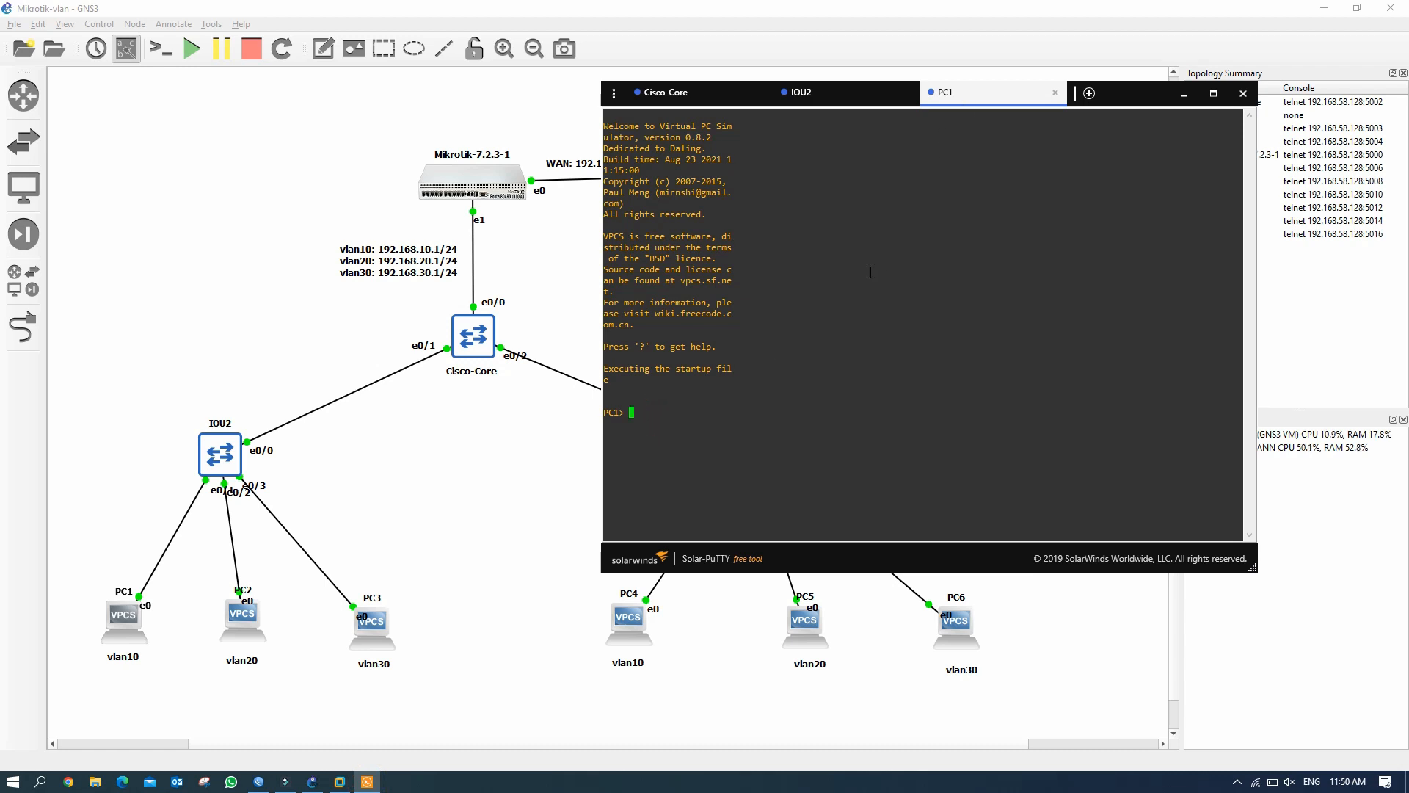
pyautogui.write('ip dhcp')
pyautogui.press('Return')
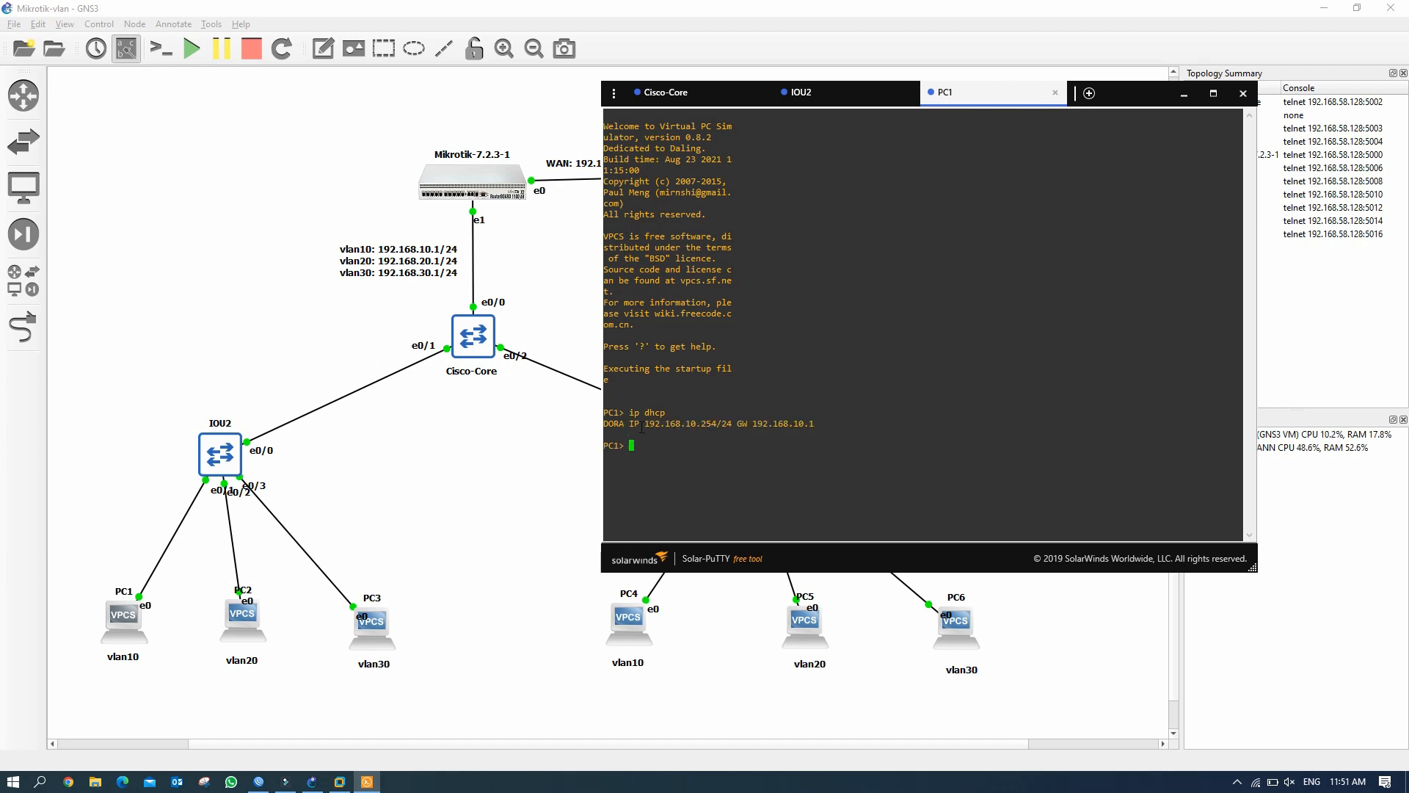
pyautogui.moveTo(631, 424); pyautogui.dragTo(818, 427)
pyautogui.click(655, 448)
# Save PC1's configuration to startup.vpc and return to the topology.
pyautogui.write('save')
pyautogui.press('Return')
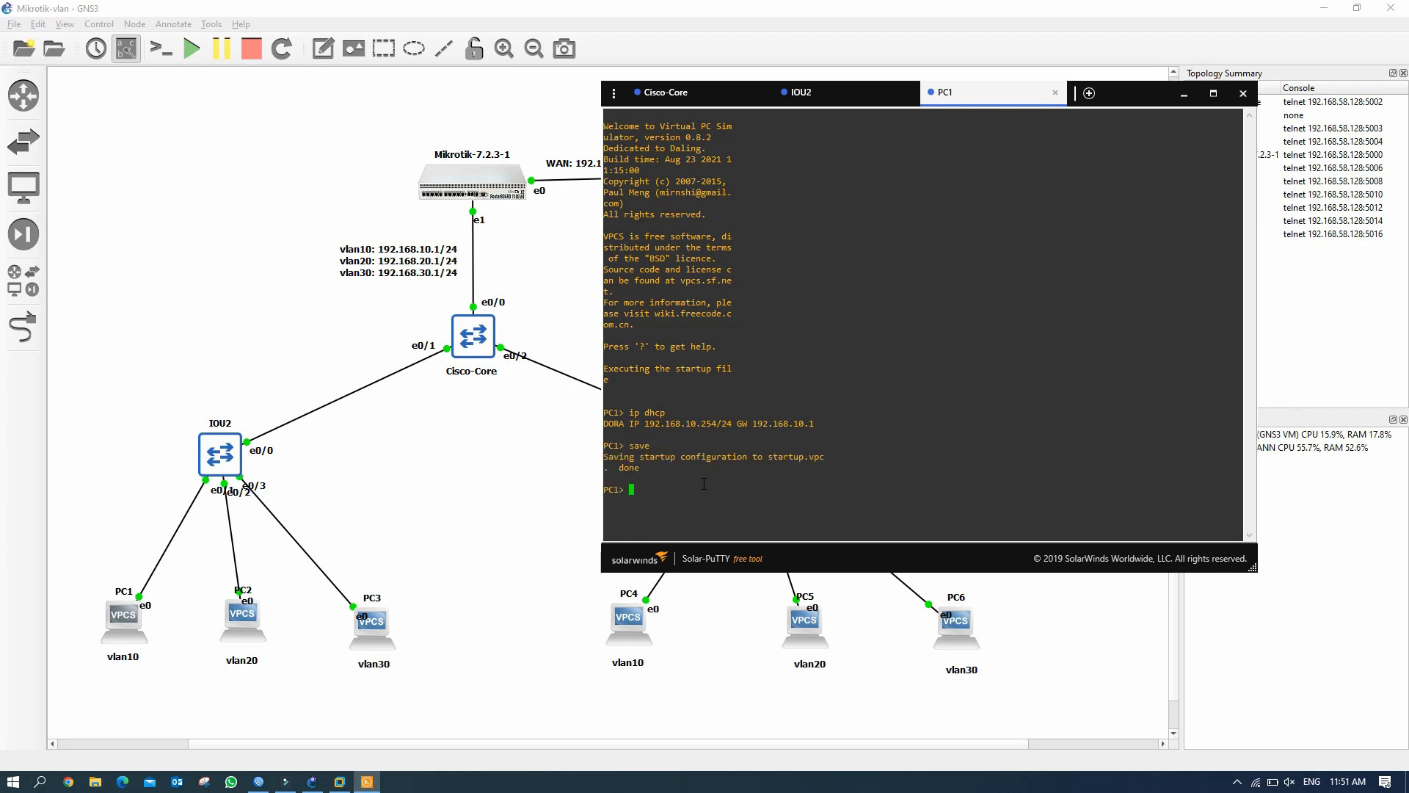
pyautogui.click(243, 630)
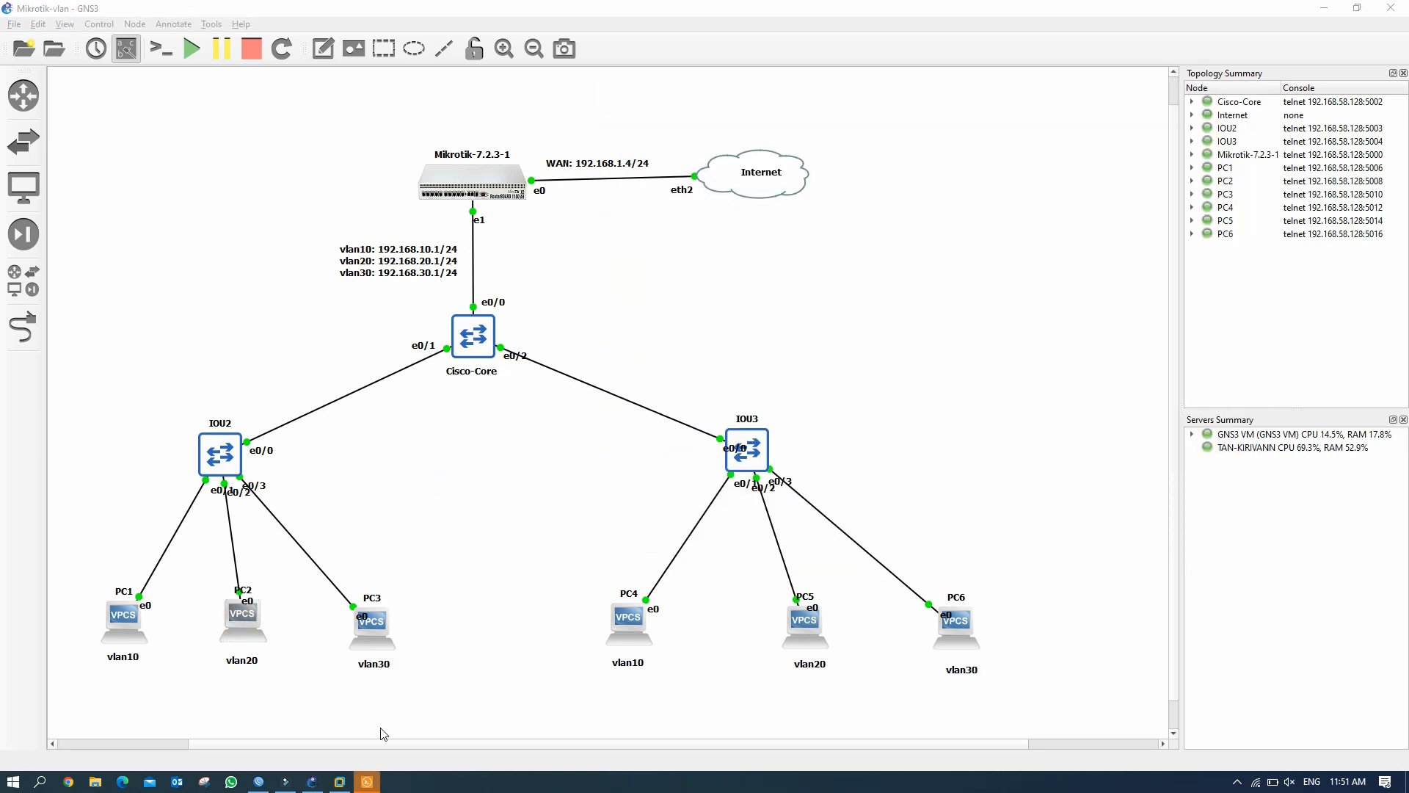
# Get a DHCP lease on PC2: 192.168.20.254/24 via gateway 192.168.20.1.
pyautogui.click(366, 781)
pyautogui.click(657, 285)
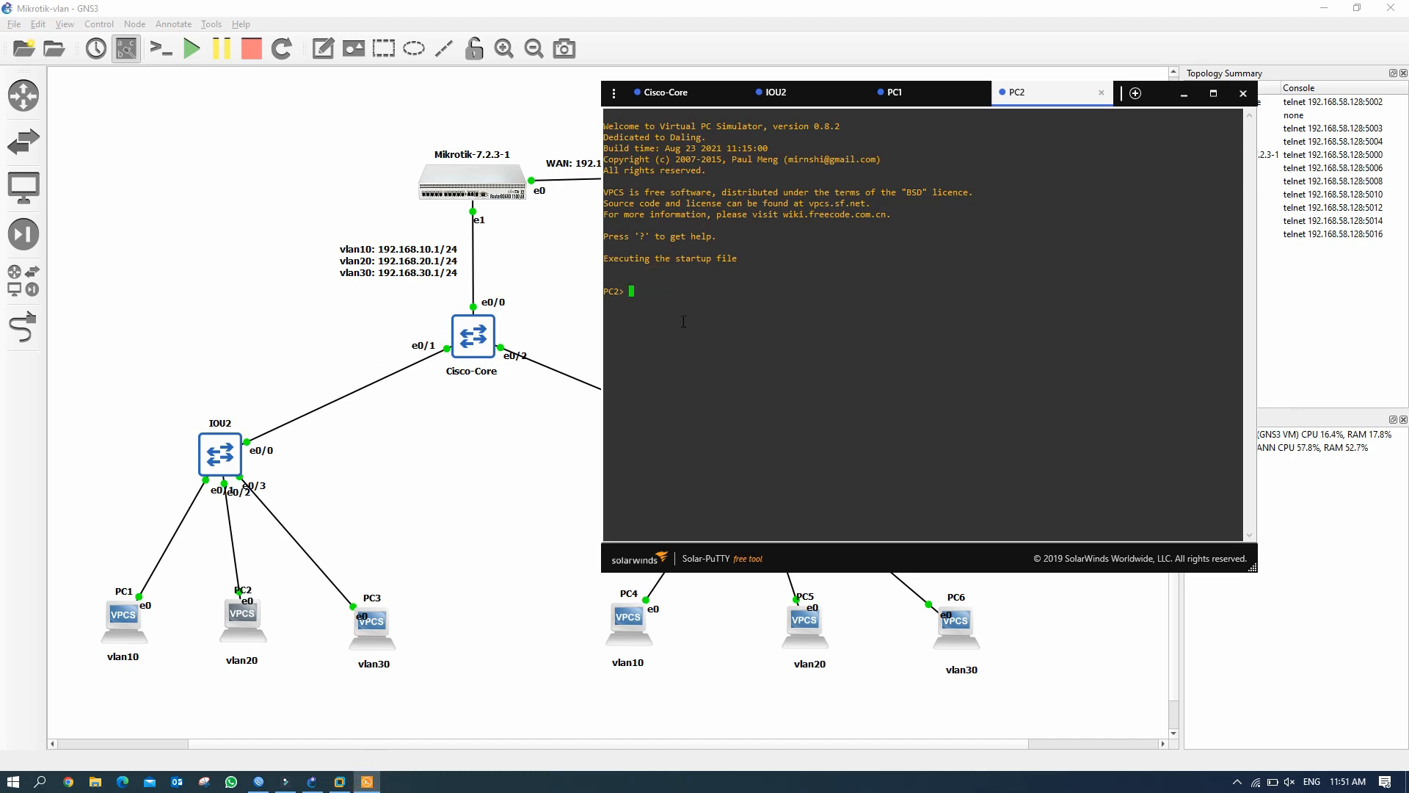
pyautogui.write('ip dhcp')
pyautogui.press('Return')
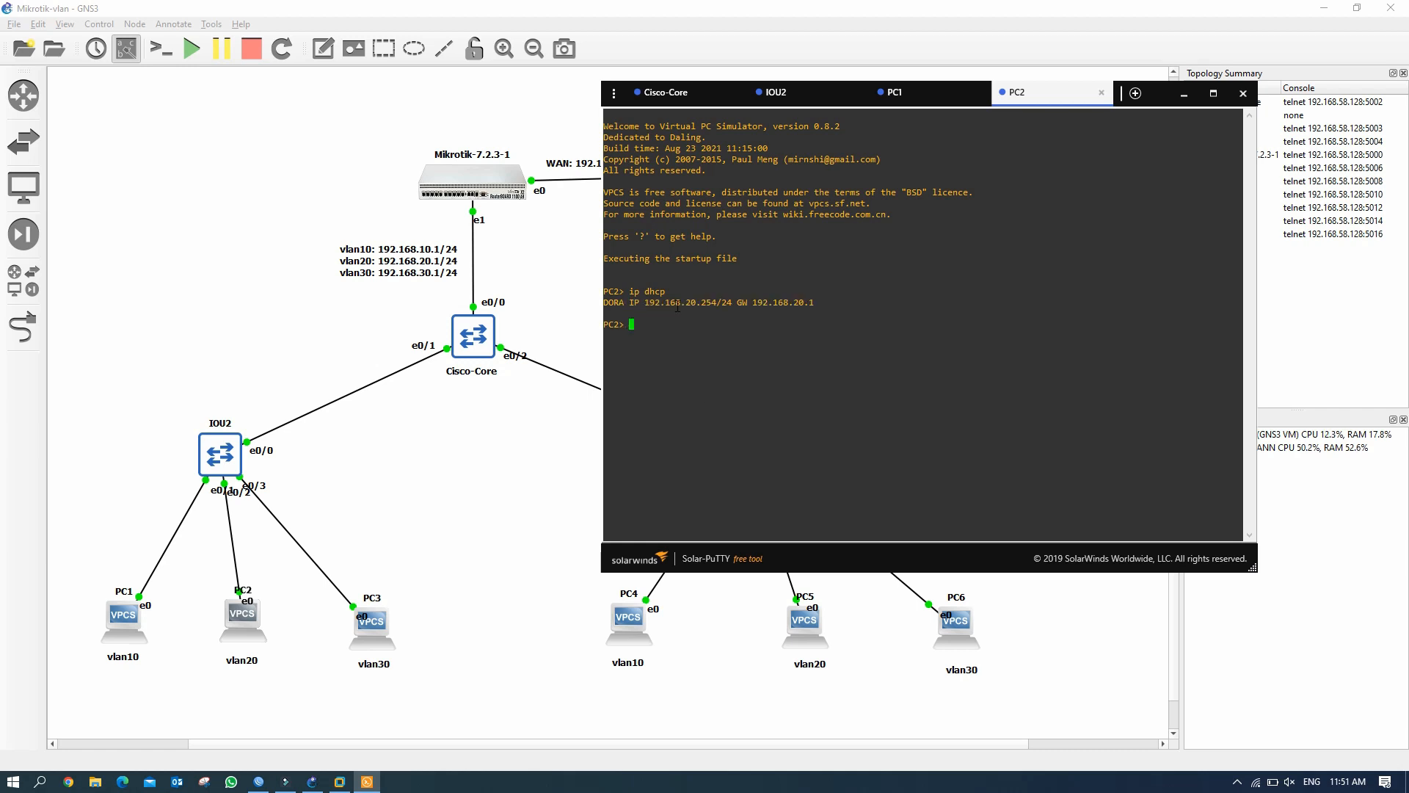
pyautogui.moveTo(684, 303); pyautogui.dragTo(721, 300)
pyautogui.click(652, 324)
# Ping PC1 at 192.168.10.254 from PC2 to confirm inter-VLAN reachability.
pyautogui.write('ping 192.168.10.254')
pyautogui.press('Return')
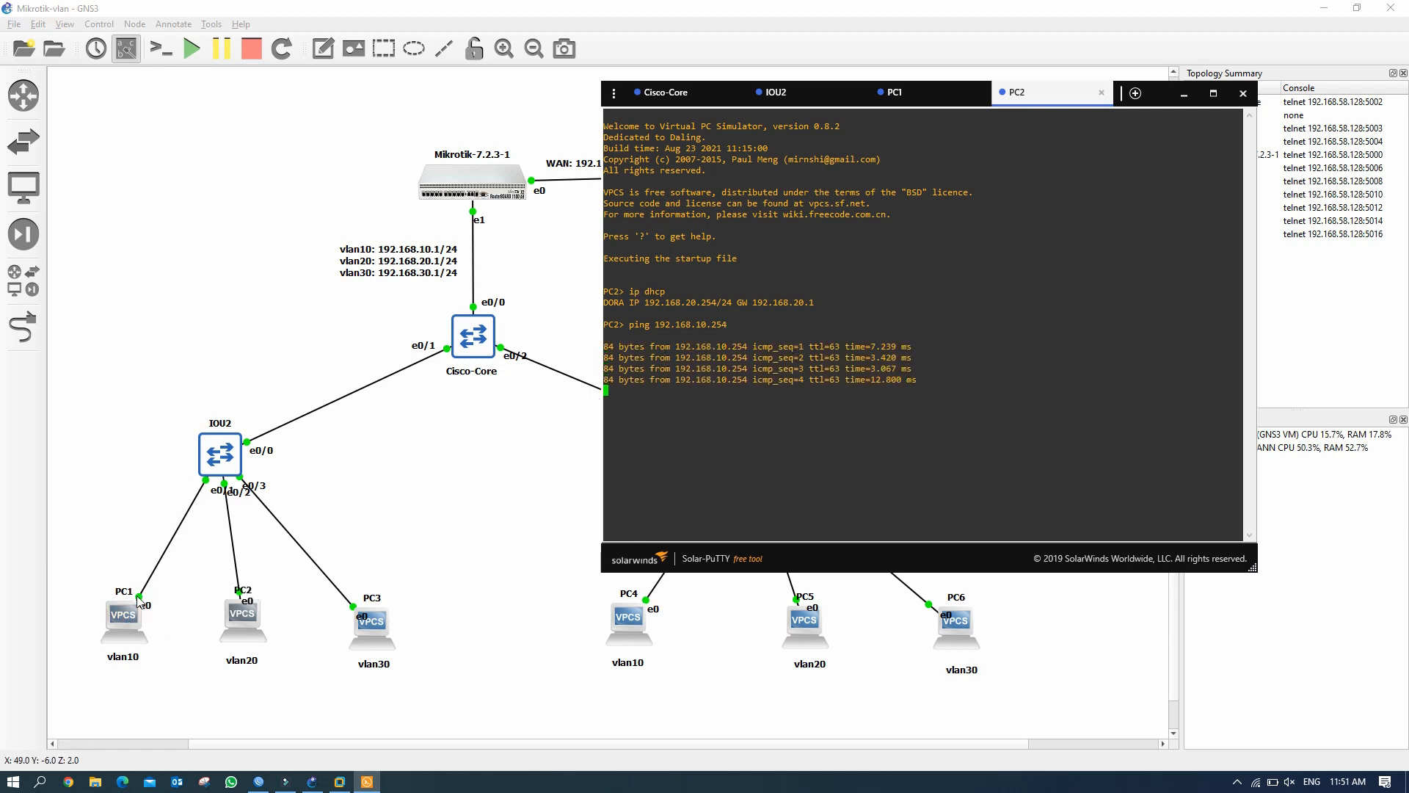
pyautogui.click(375, 635)
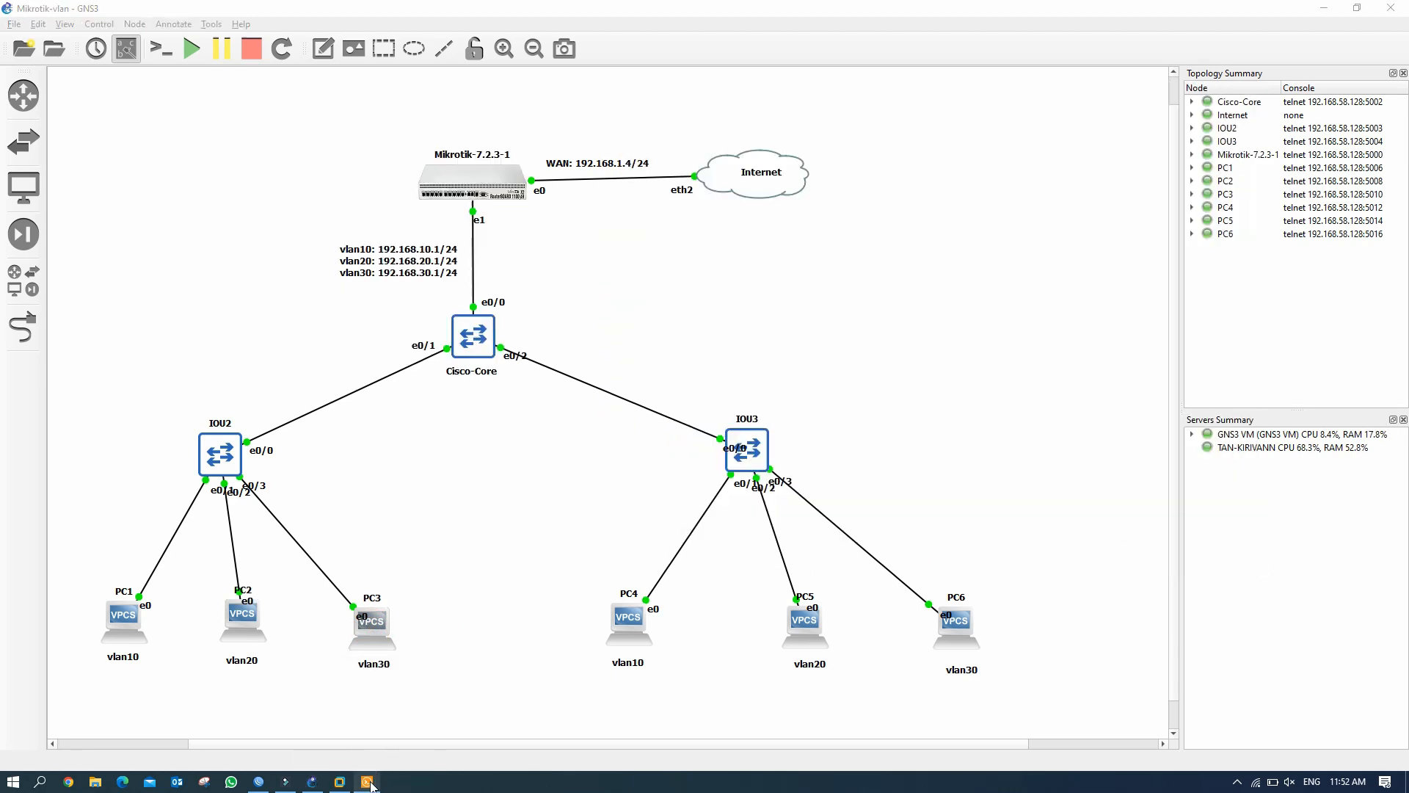
# Get a DHCP lease of 192.168.30.254/24 on PC3 and save its configuration.
pyautogui.click(371, 783)
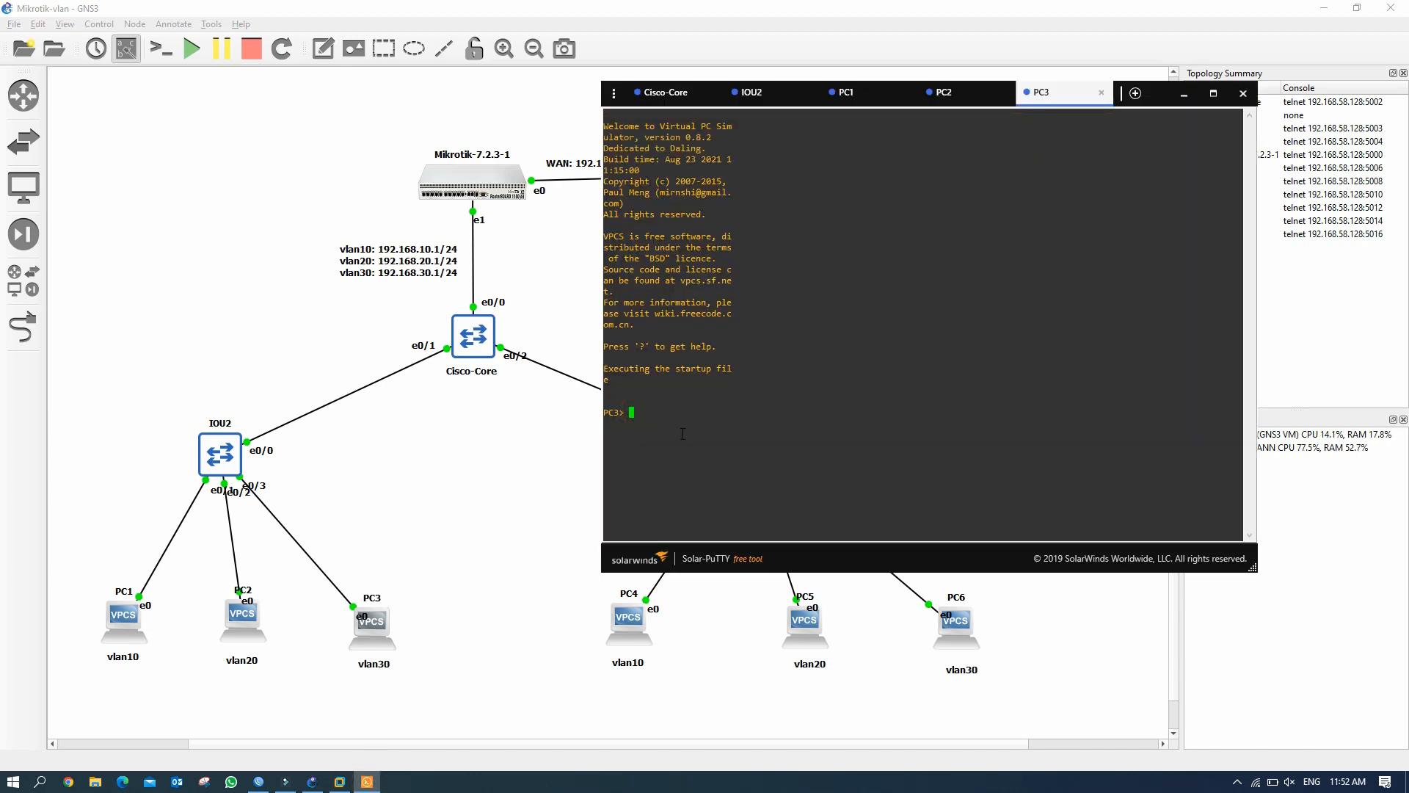
pyautogui.write('p')
pyautogui.press('BackSpace')
pyautogui.write('ip dhcp')
pyautogui.press('Return')
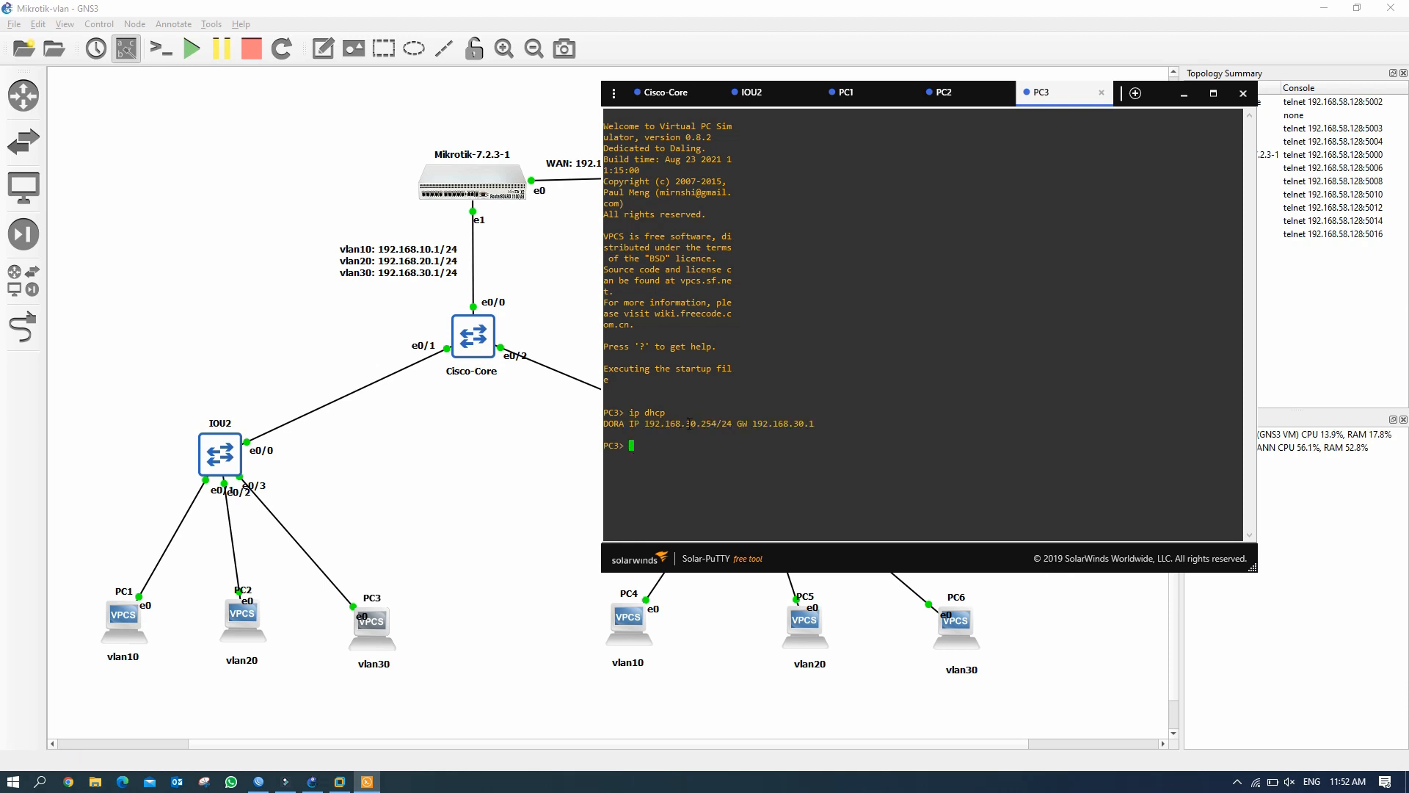
pyautogui.moveTo(686, 424); pyautogui.dragTo(722, 424)
pyautogui.click(716, 451)
pyautogui.write('save')
pyautogui.press('Return')
# Ping 192.168.20.254 and 192.168.10.254 from PC3, then hide the console.
pyautogui.write('ping 192.168.20.254')
pyautogui.press('Return')
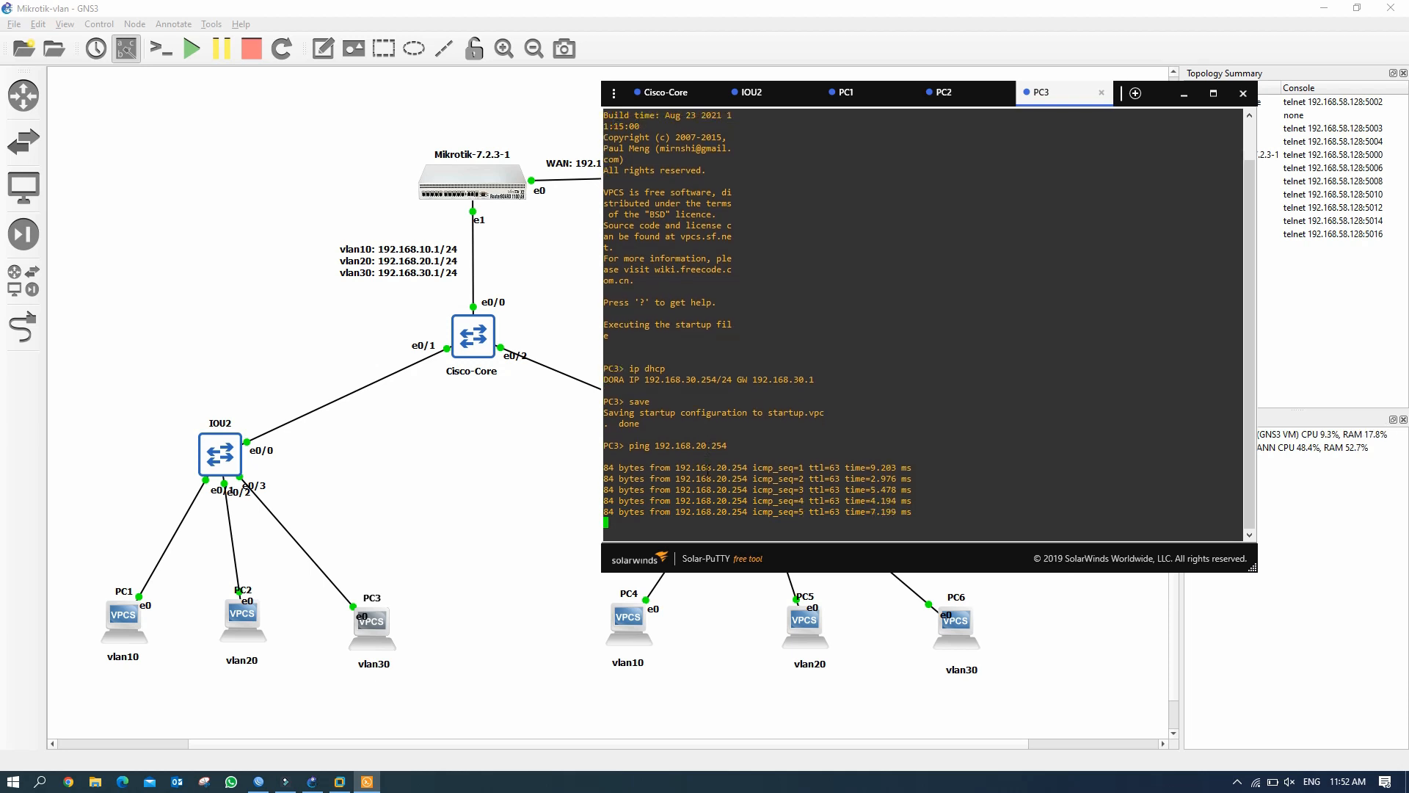
pyautogui.press('Up')
pyautogui.press('Left')
pyautogui.press('Left')
pyautogui.press('Left')
pyautogui.press('Left')
pyautogui.press('BackSpace')
pyautogui.press('BackSpace')
pyautogui.write('10')
pyautogui.press('Return')
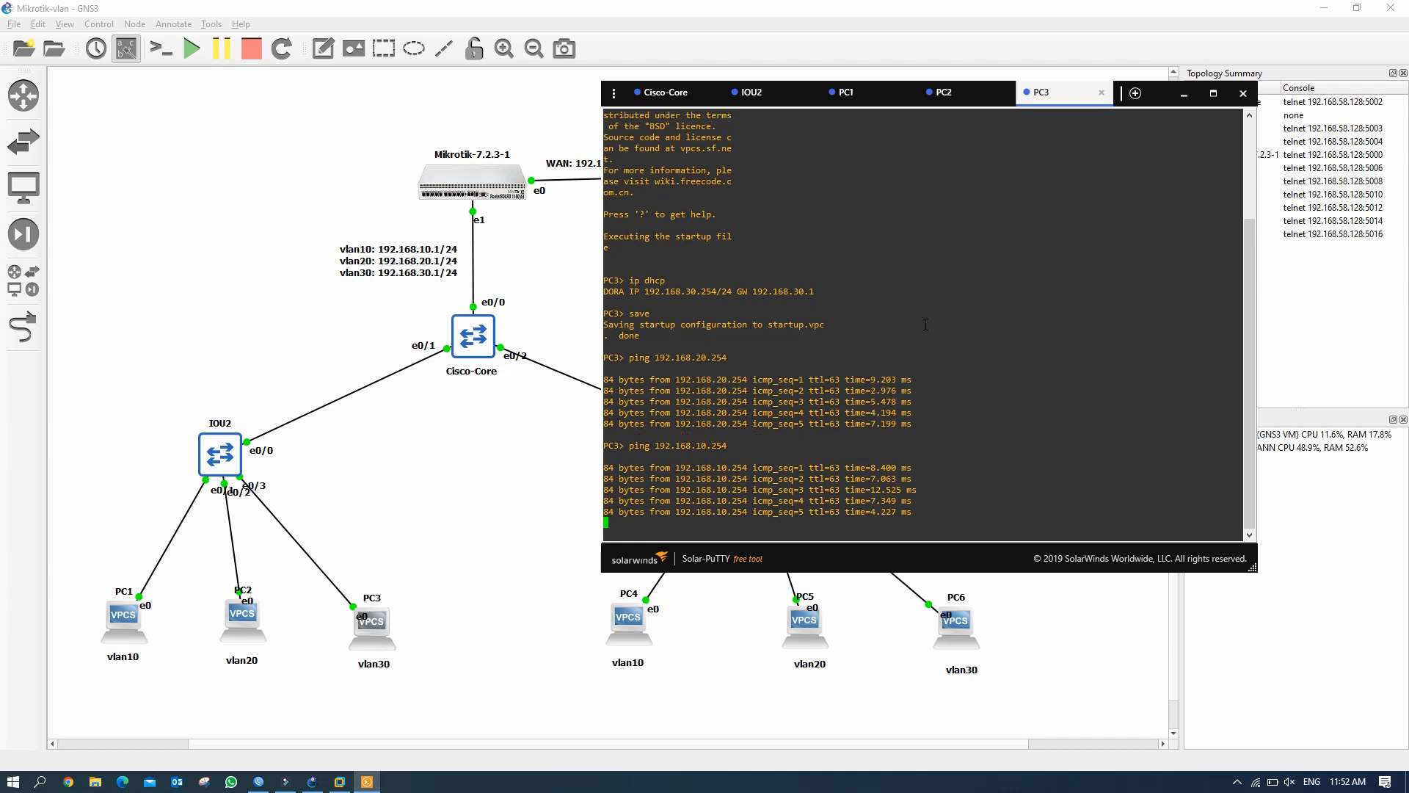
pyautogui.click(1182, 96)
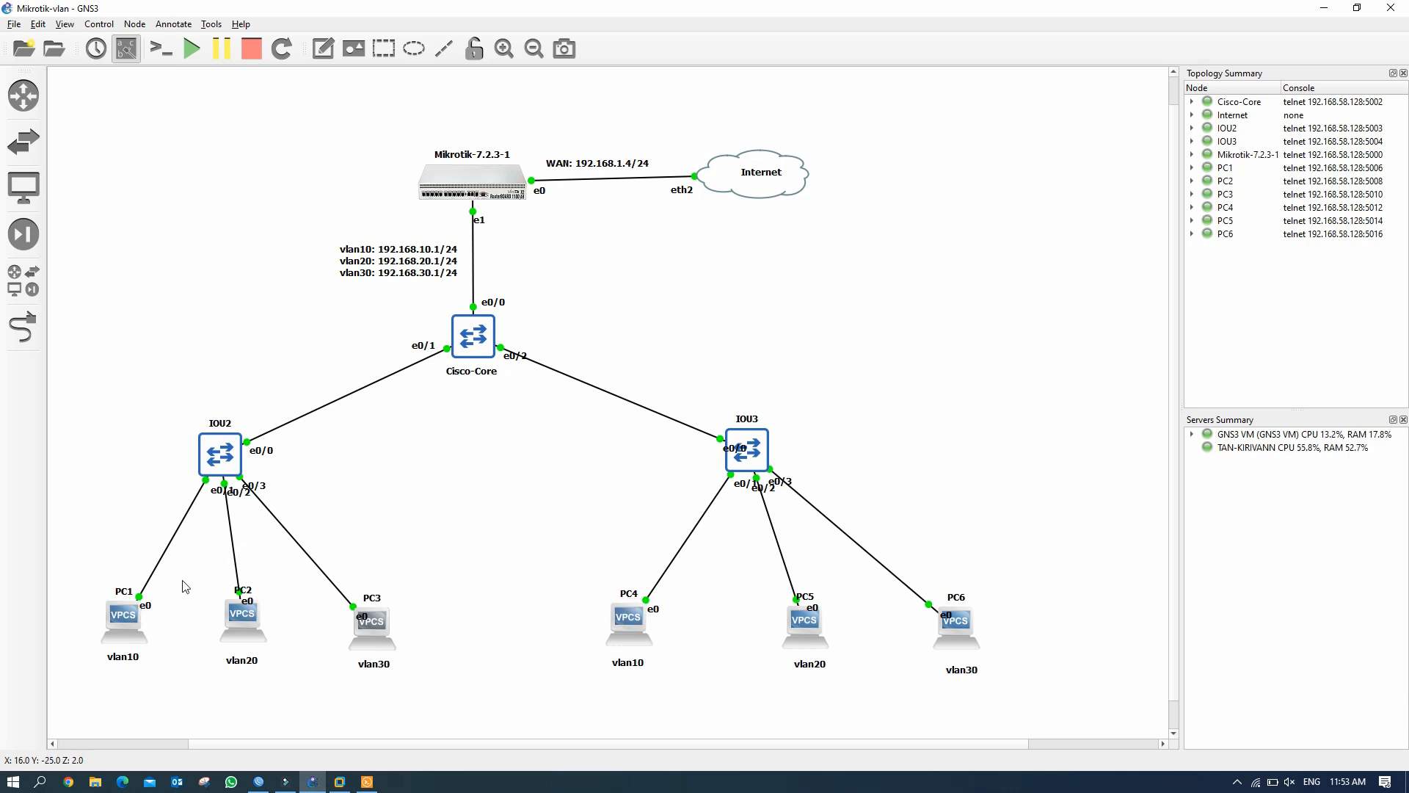
# Open the IOU3 console beside the topology and enter global configuration mode.
pyautogui.doubleClick(760, 454)
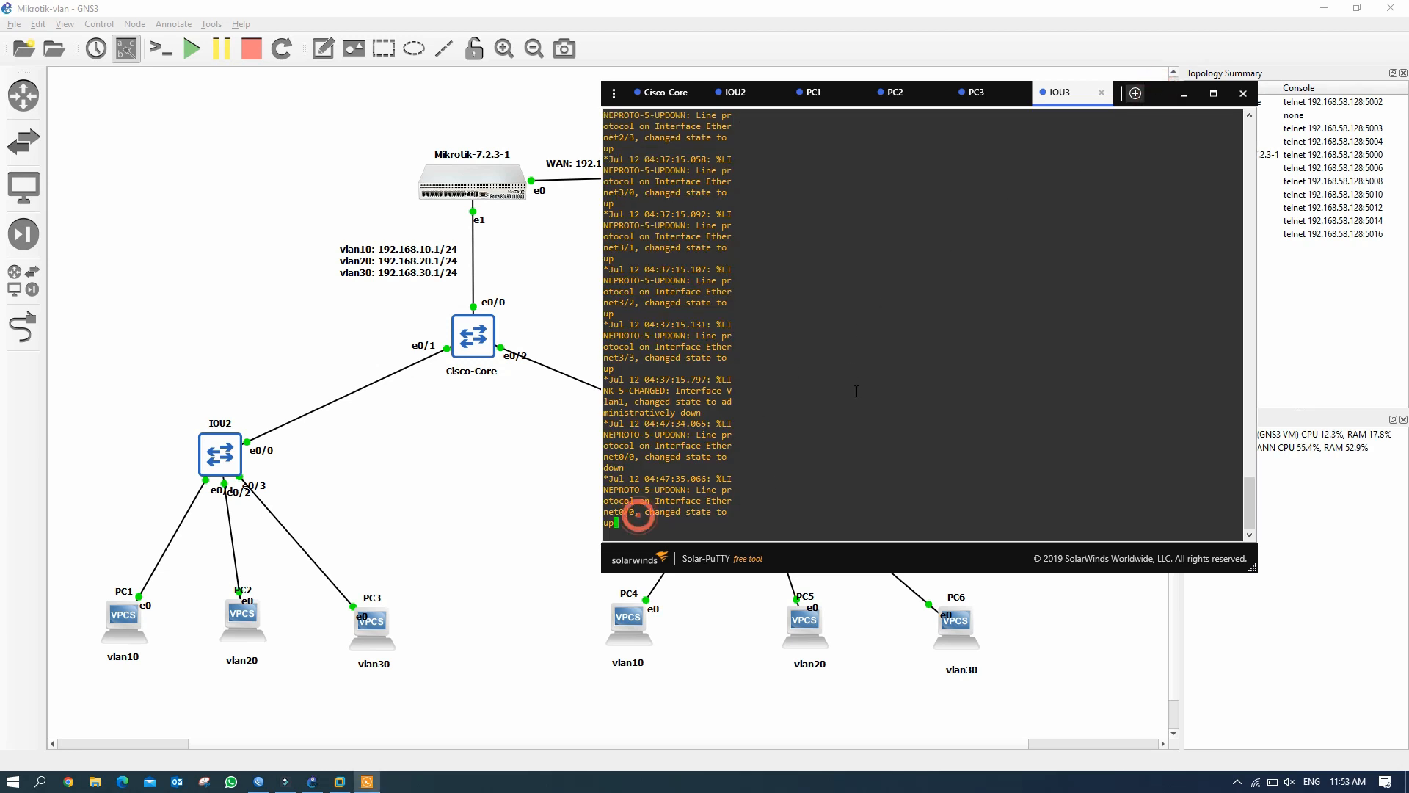
pyautogui.moveTo(1076, 94); pyautogui.dragTo(1098, 59)
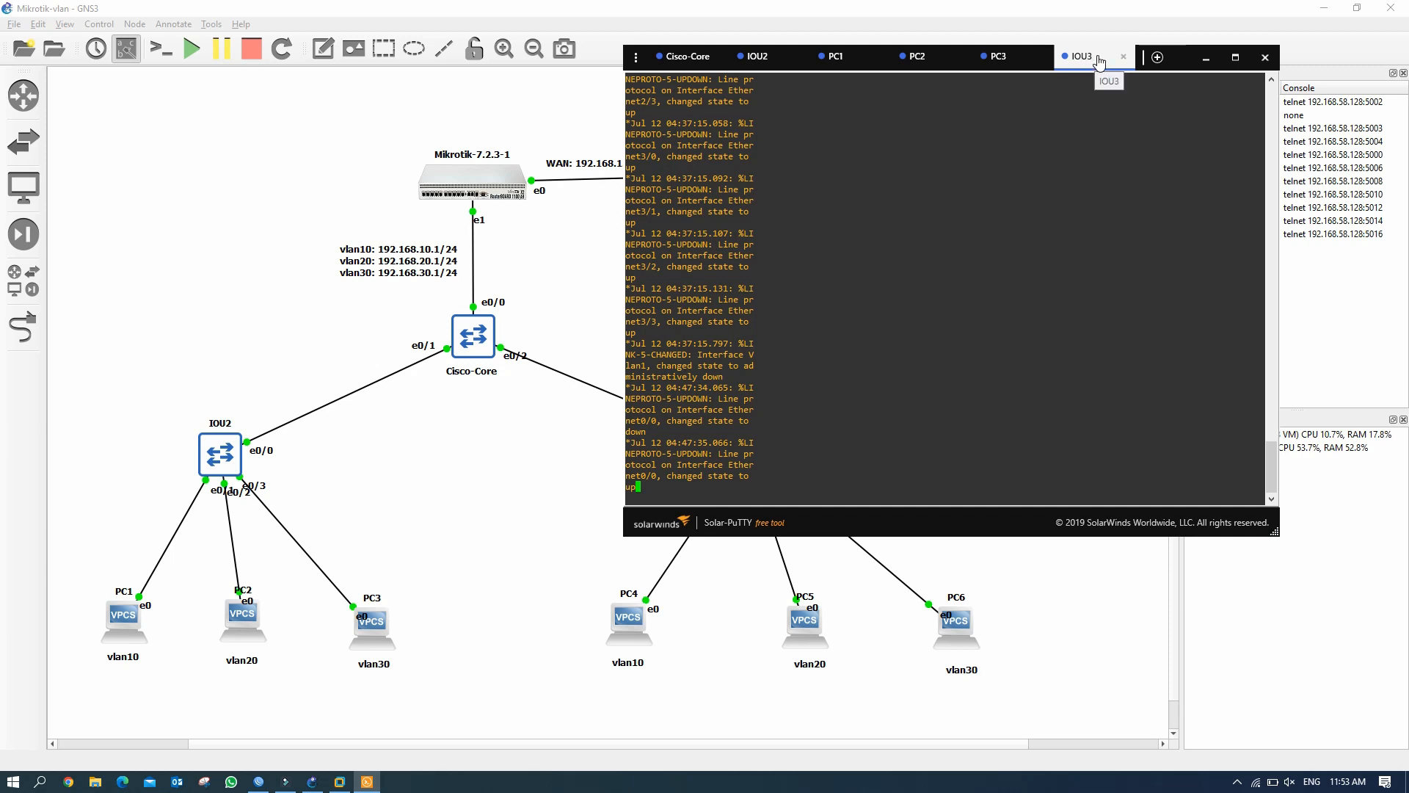
pyautogui.moveTo(1105, 61); pyautogui.dragTo(1275, 44)
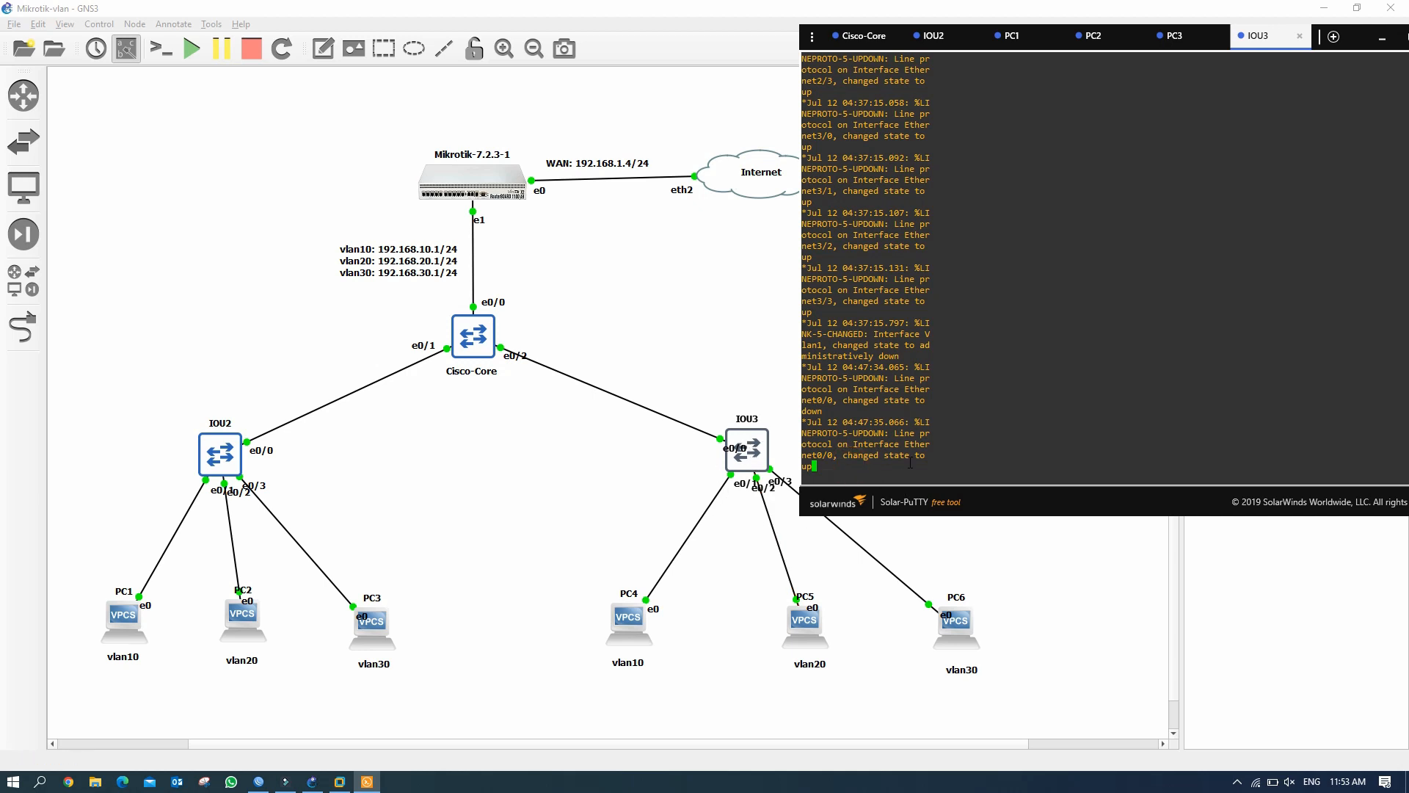
pyautogui.press('Return')
pyautogui.press('Return')
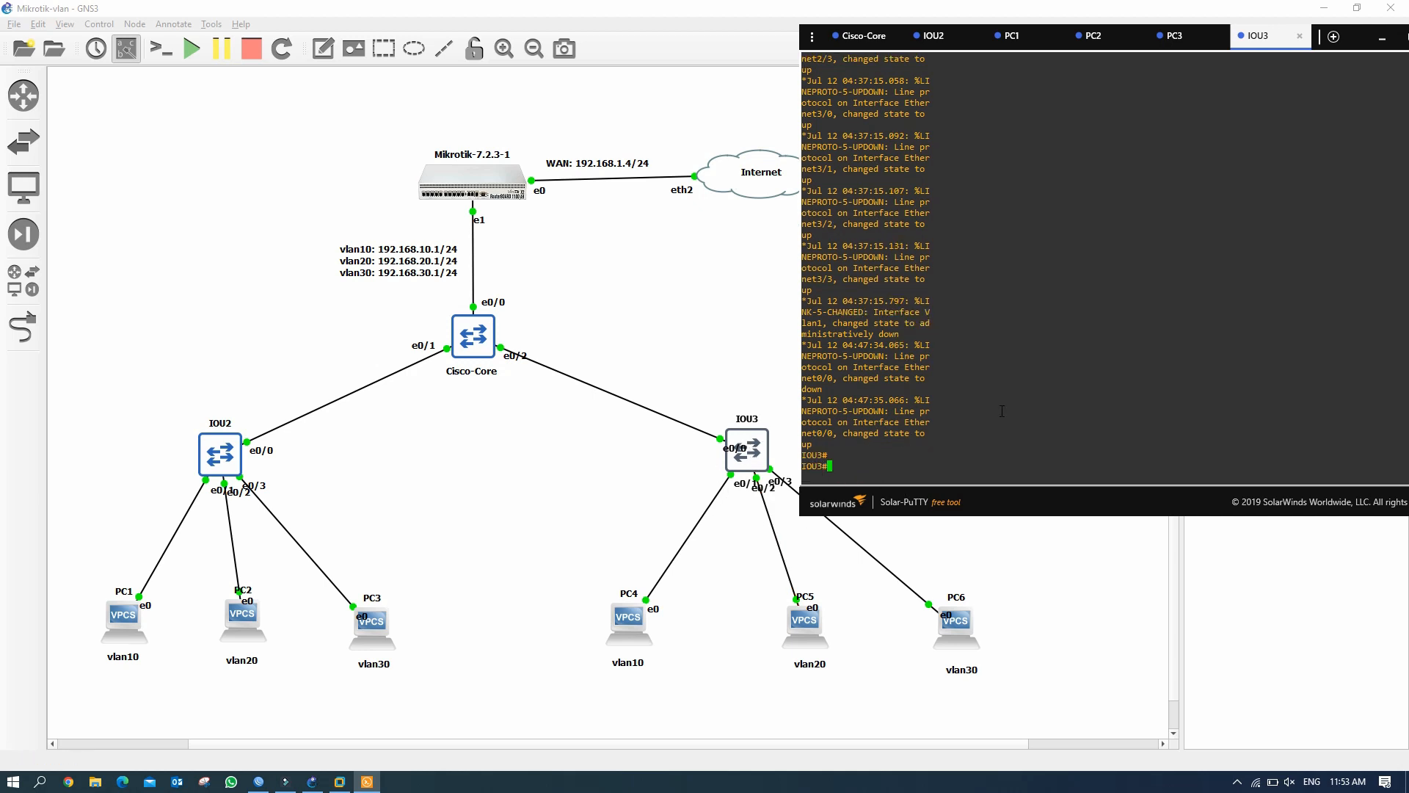
pyautogui.write('conf t')
pyautogui.press('Return')
# Make e0/0 a trunk port with dot1q encapsulation.
pyautogui.write('int ')
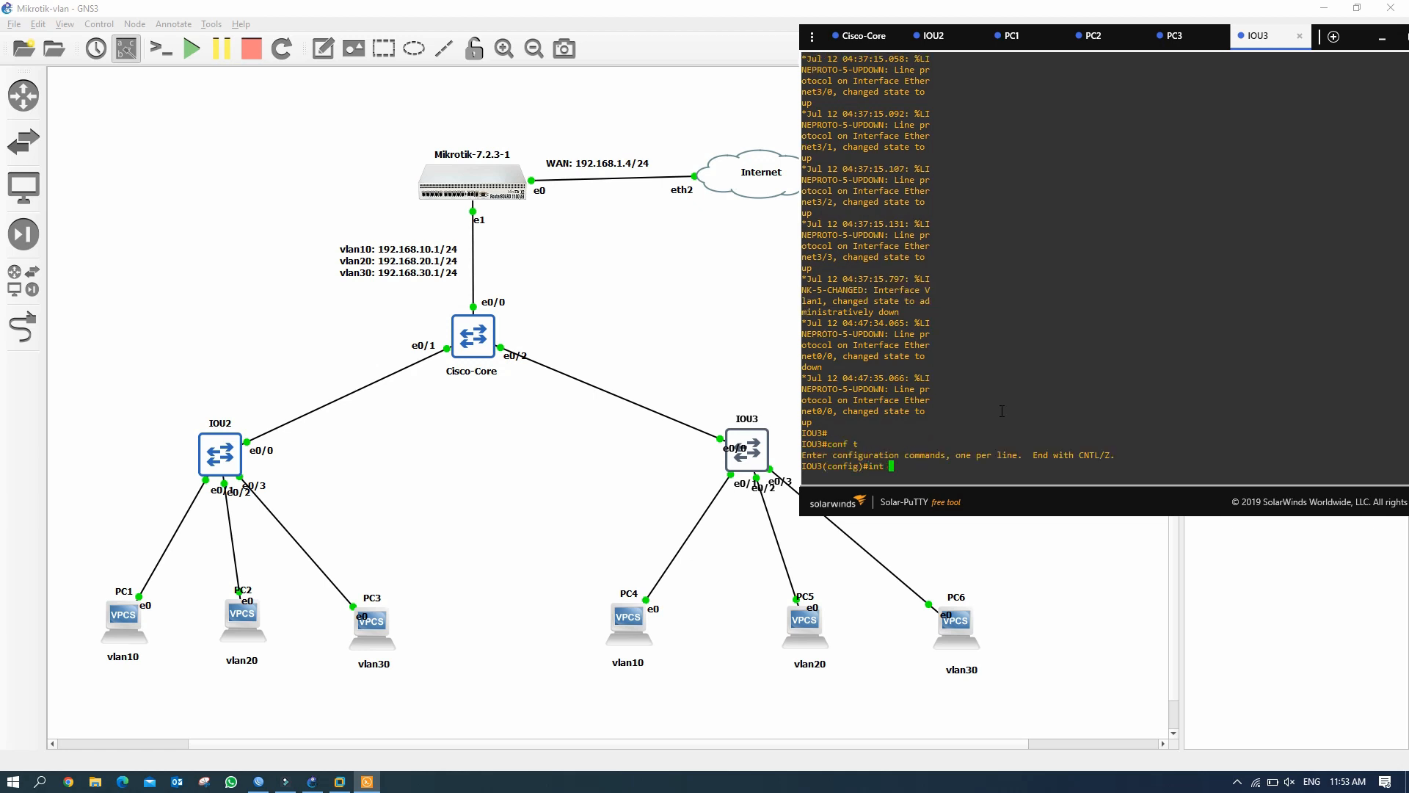
pyautogui.write('e0/0')
pyautogui.press('Return')
pyautogui.write('swit')
pyautogui.press('Tab')
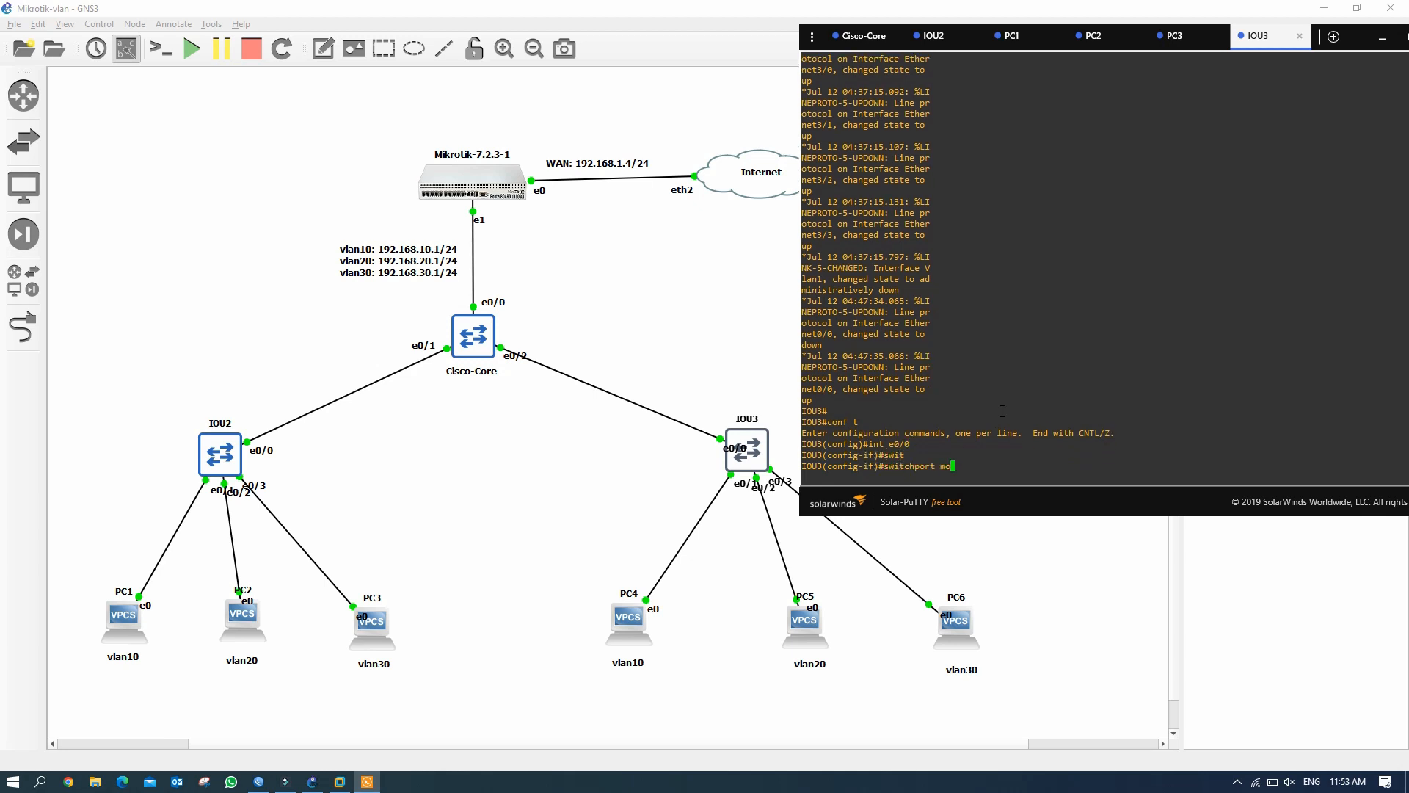
pyautogui.write('tru')
pyautogui.press('Tab')
pyautogui.write('enab')
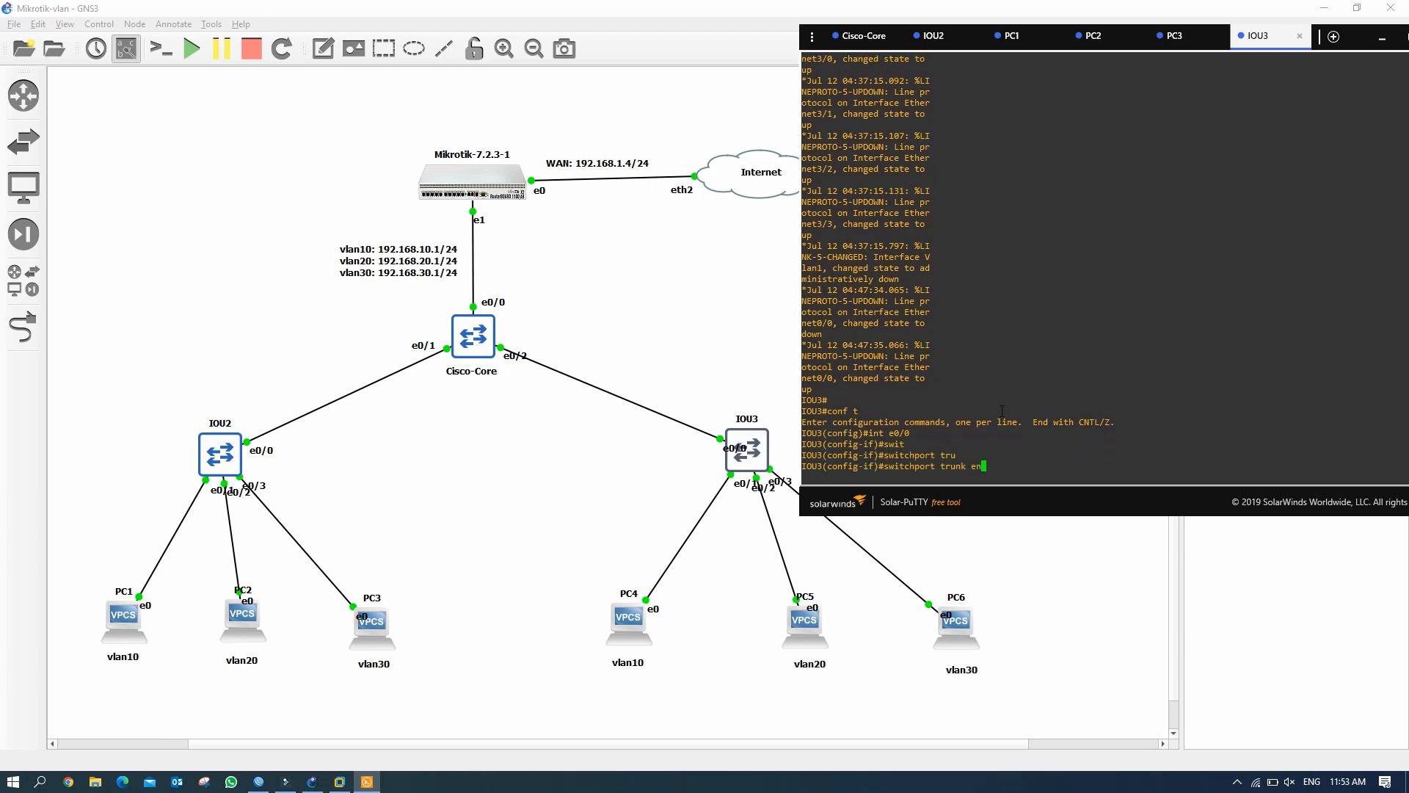
pyautogui.press('BackSpace')
pyautogui.write('ca')
pyautogui.press('Tab')
pyautogui.write('so')
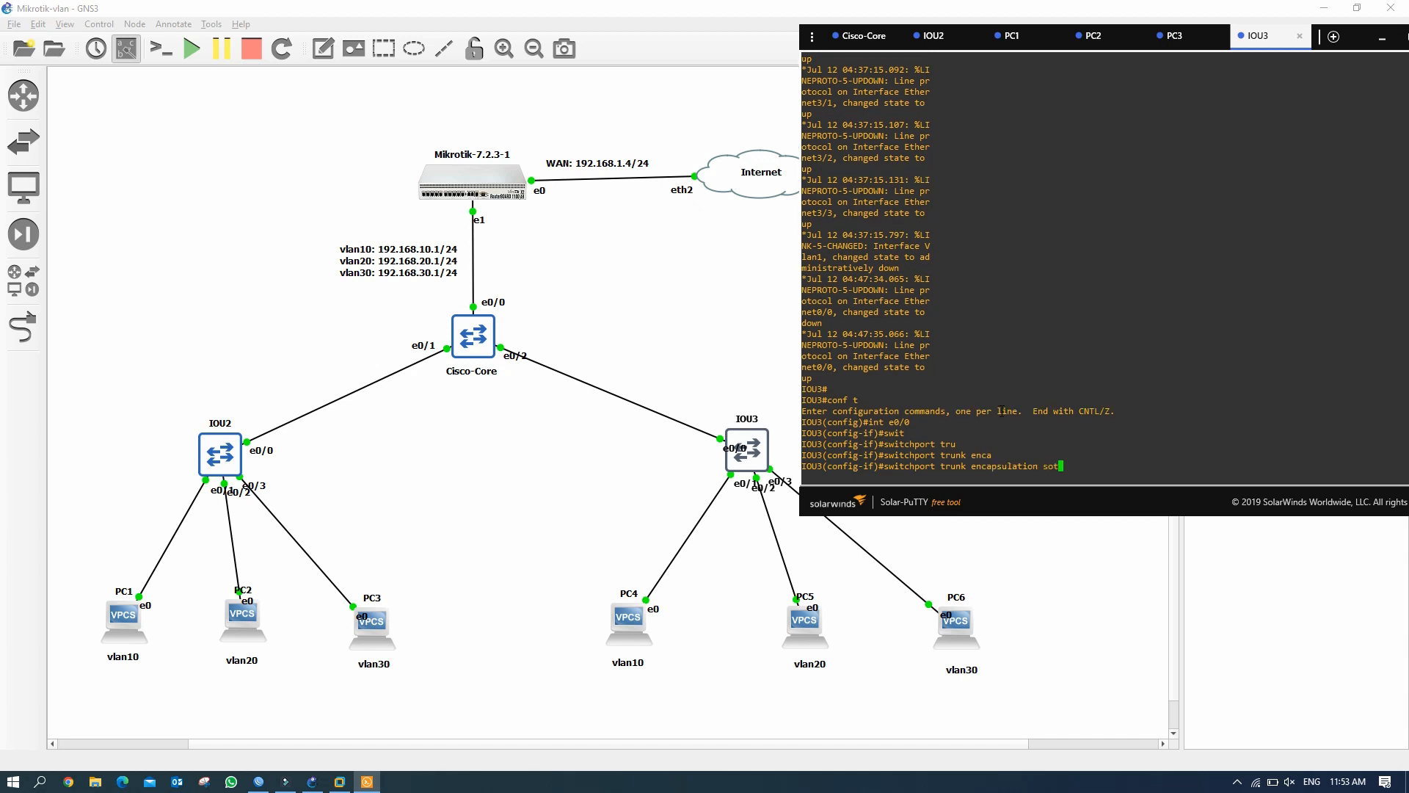
pyautogui.write('t')
pyautogui.press('Tab')
pyautogui.press('Return')
pyautogui.write('swit')
pyautogui.press('Tab')
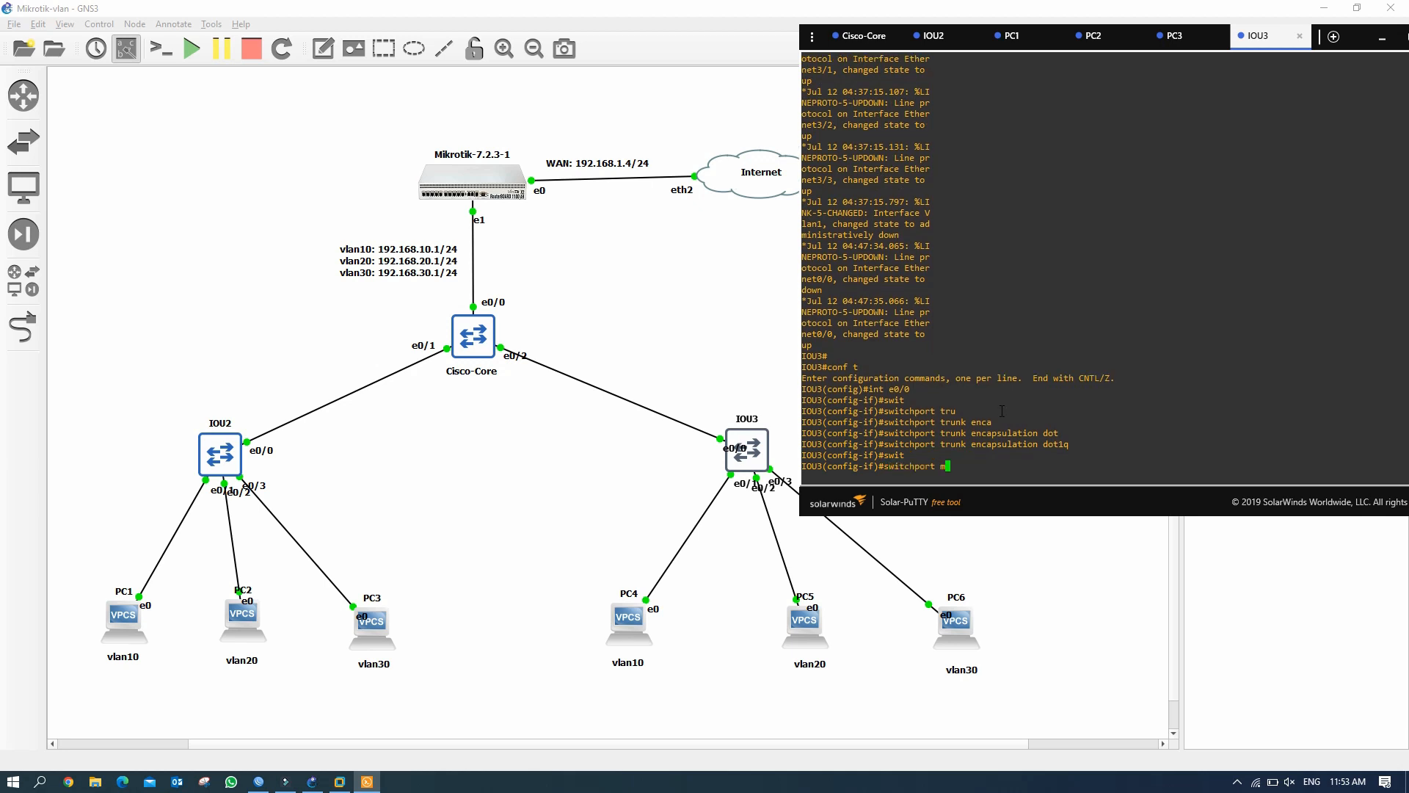
pyautogui.write('mod tru')
pyautogui.press('Return')
# Set e0/1 as an access port in VLAN 10.
pyautogui.write('int ')
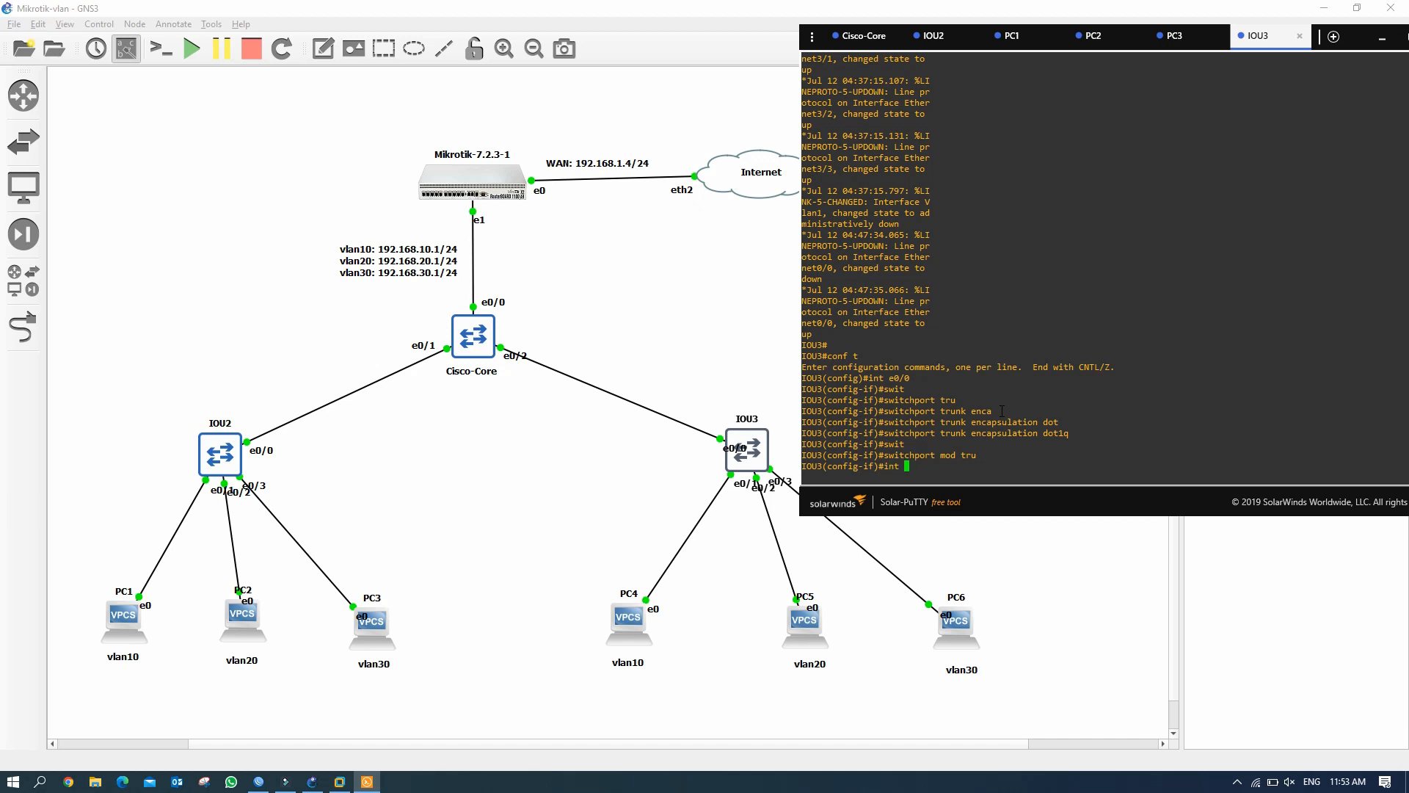
pyautogui.write('e0/1')
pyautogui.press('Return')
pyautogui.write('swit')
pyautogui.press('Tab')
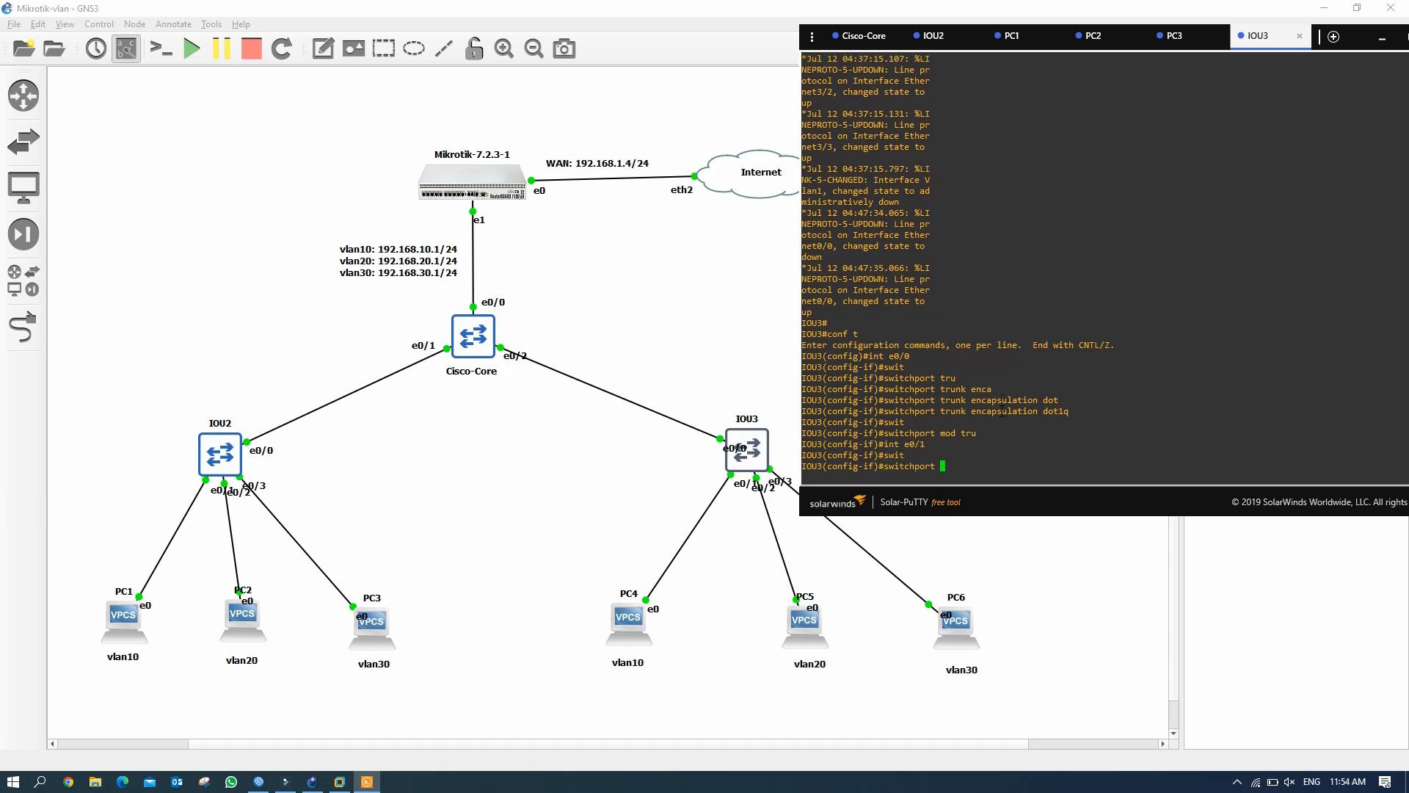
pyautogui.write('mod acce')
pyautogui.press('Return')
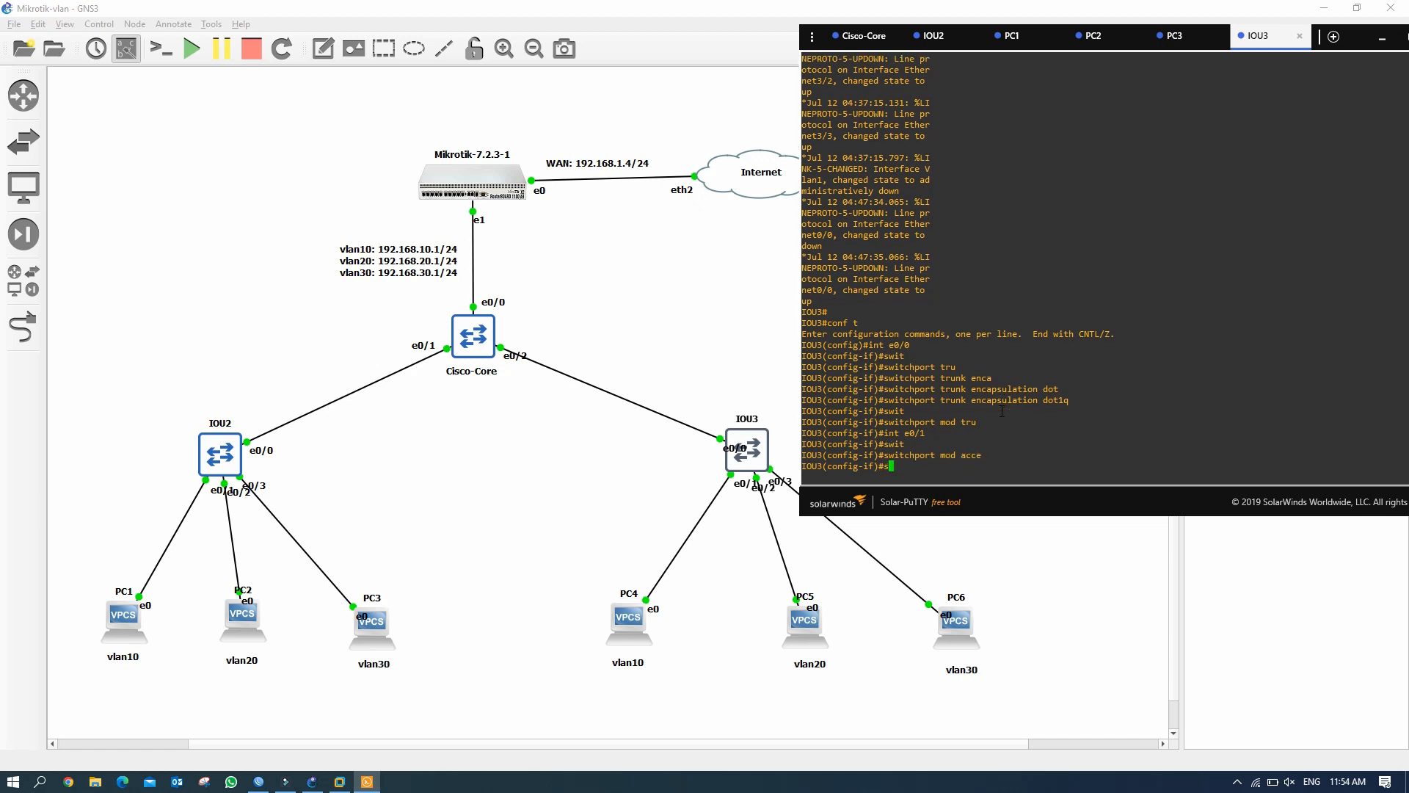
pyautogui.write('swi')
pyautogui.press('Tab')
pyautogui.write('acc ')
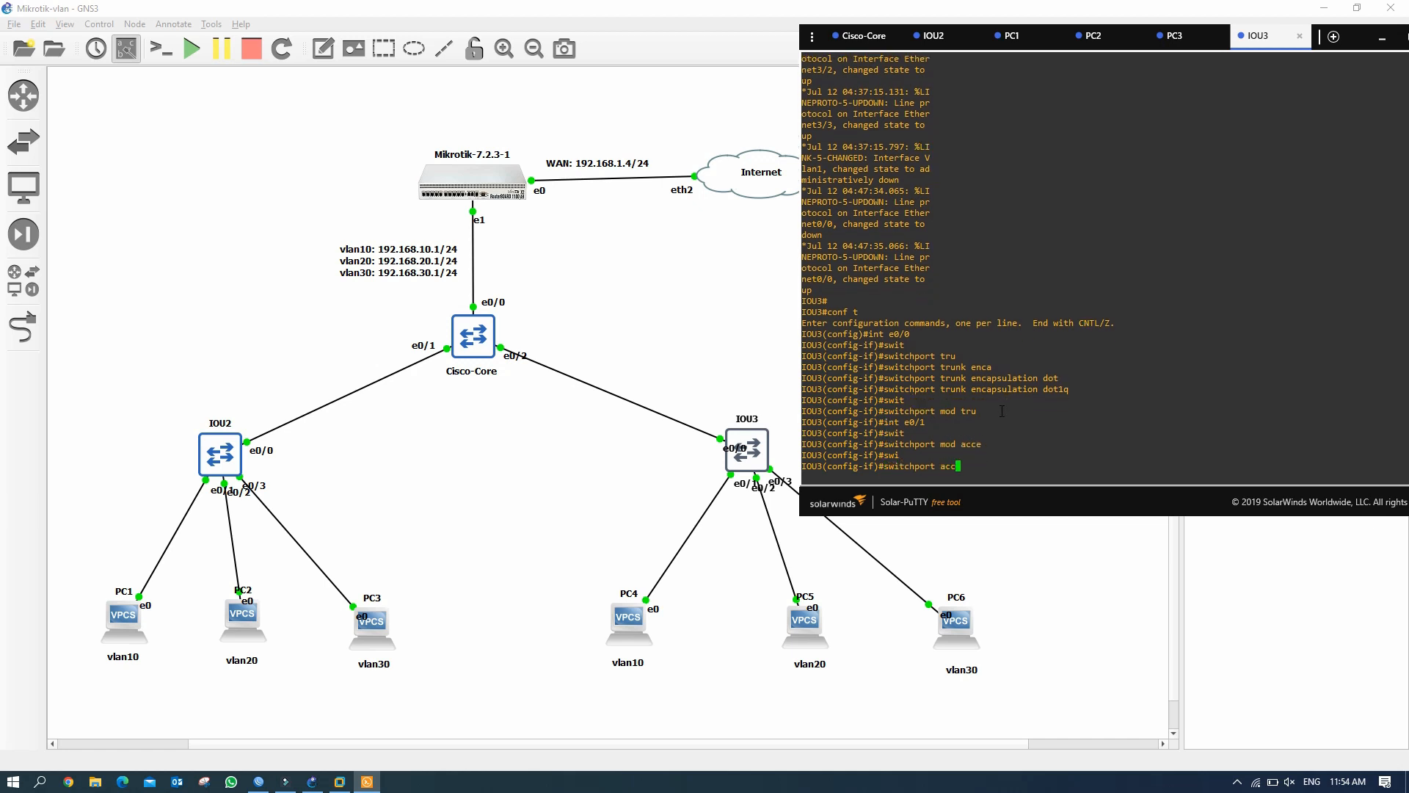
pyautogui.write('vlan 10')
pyautogui.press('Return')
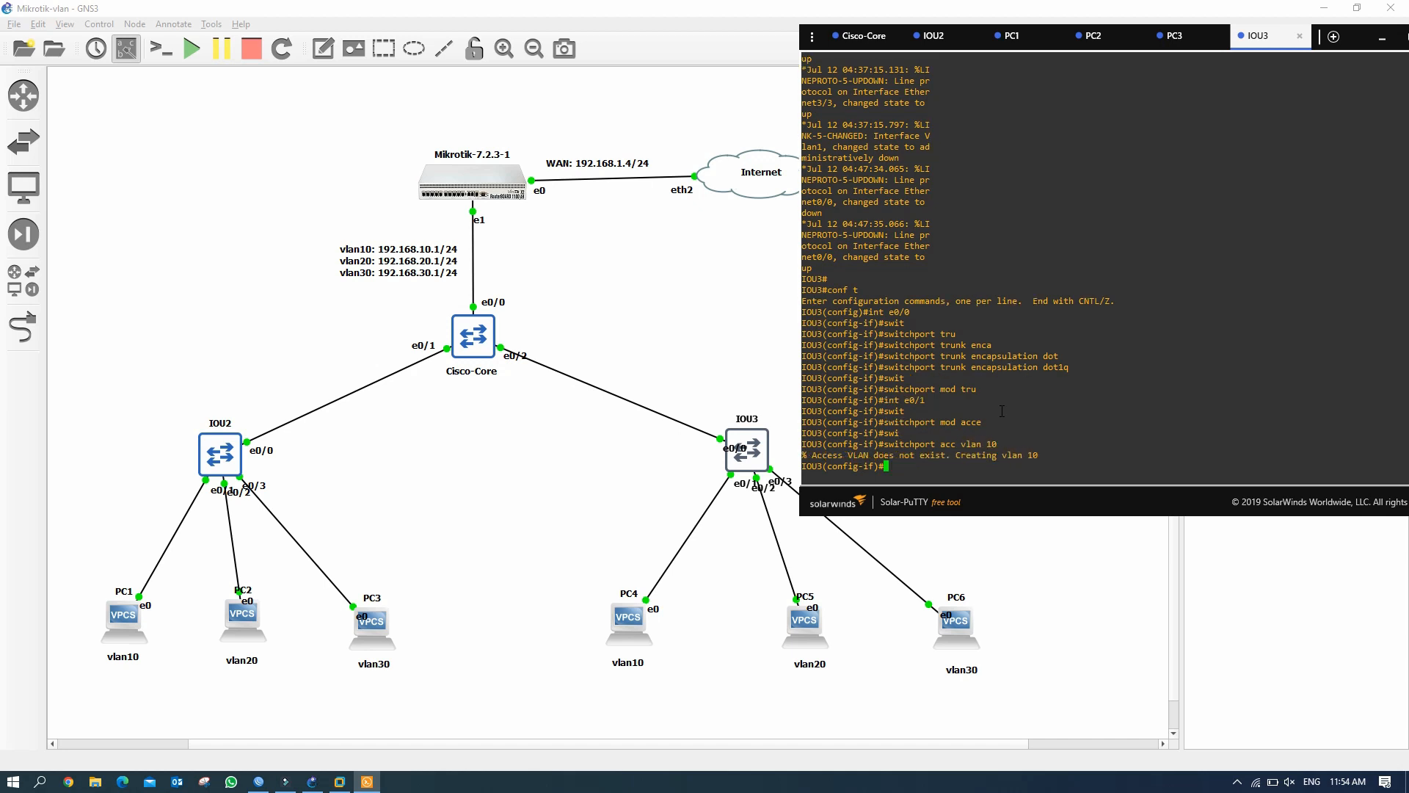
# Set e0/2 as an access port in VLAN 20.
pyautogui.press('Return')
pyautogui.press('Up')
pyautogui.press('Up')
pyautogui.press('Up')
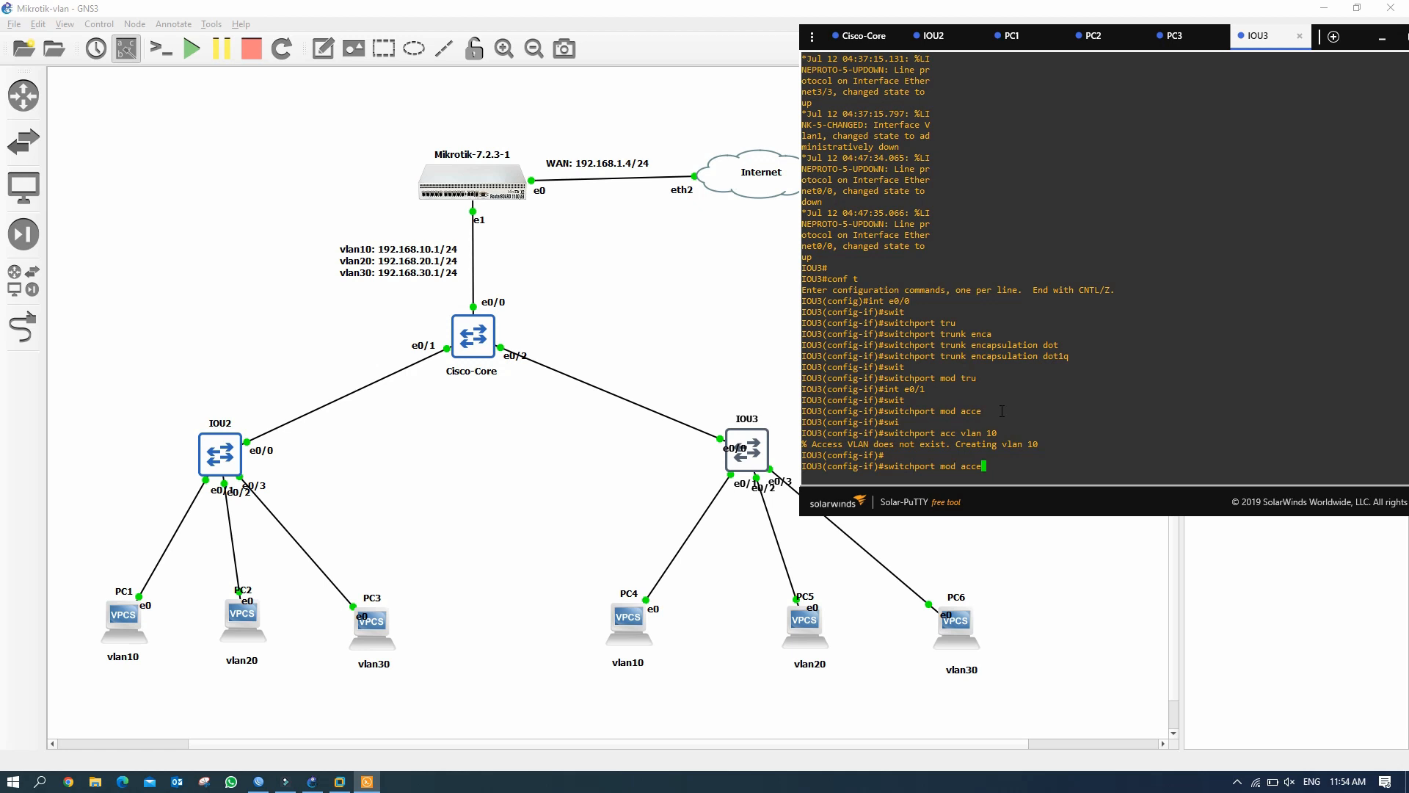
pyautogui.press('BackSpace')
pyautogui.write('2')
pyautogui.press('Return')
pyautogui.press('Up')
pyautogui.press('Up')
pyautogui.press('Up')
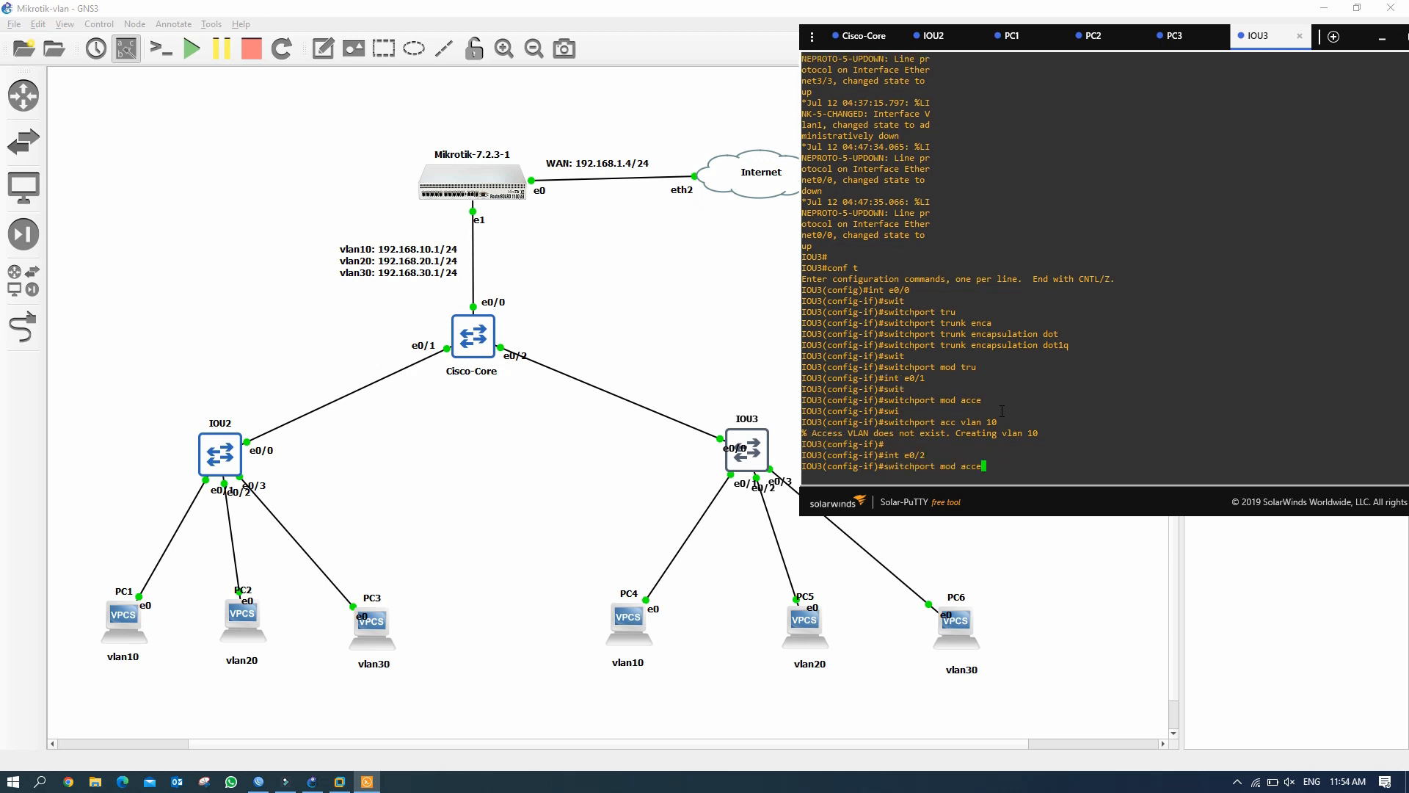
pyautogui.press('Return')
pyautogui.press('Up')
pyautogui.press('Up')
pyautogui.press('BackSpace')
pyautogui.press('BackSpace')
pyautogui.write('20')
pyautogui.press('Return')
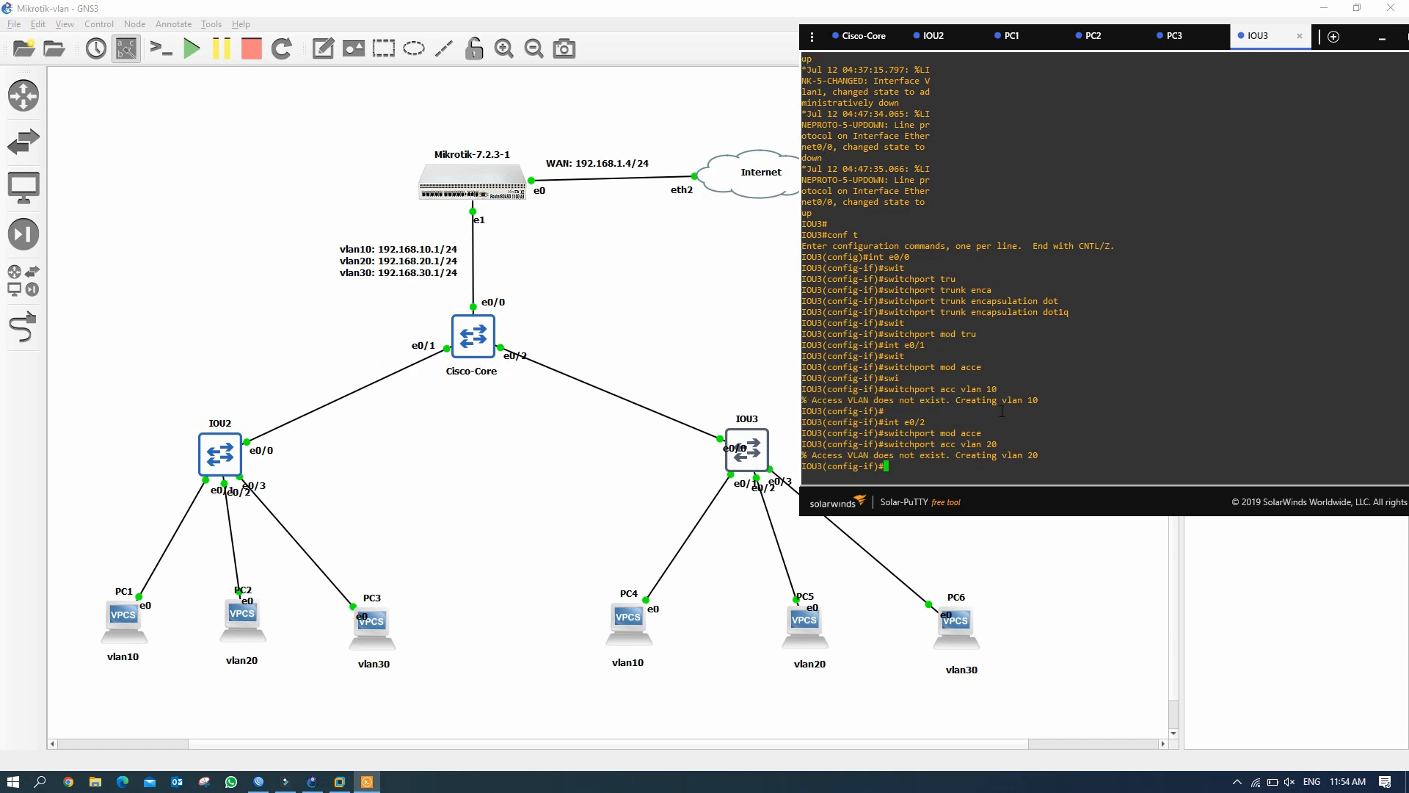
# Set e0/3 as an access port in VLAN 30.
pyautogui.press('Up')
pyautogui.press('Up')
pyautogui.press('Up')
pyautogui.press('BackSpace')
pyautogui.write('3')
pyautogui.press('Return')
pyautogui.press('Up')
pyautogui.press('Up')
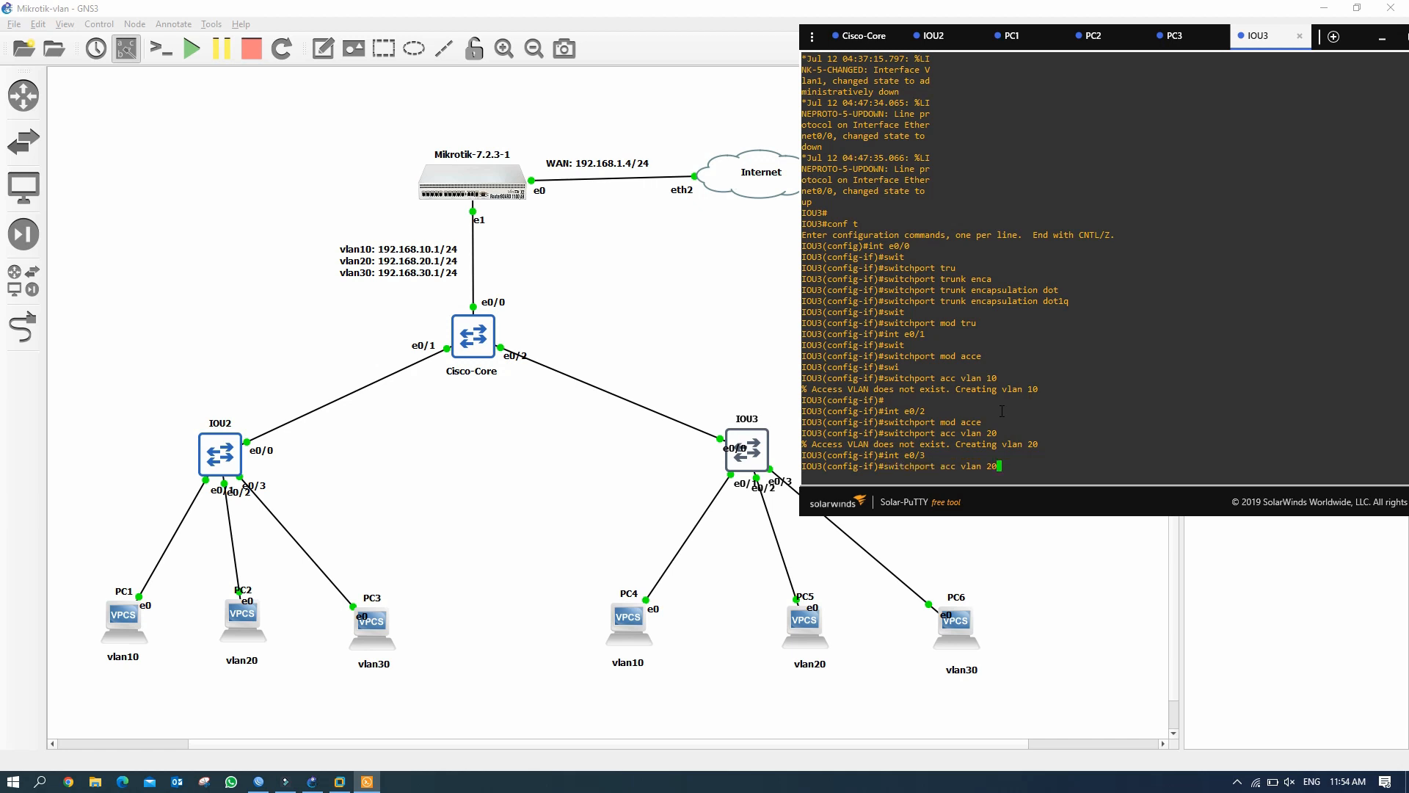
pyautogui.press('Up')
pyautogui.press('Return')
pyautogui.press('Up')
pyautogui.press('Up')
pyautogui.press('Up')
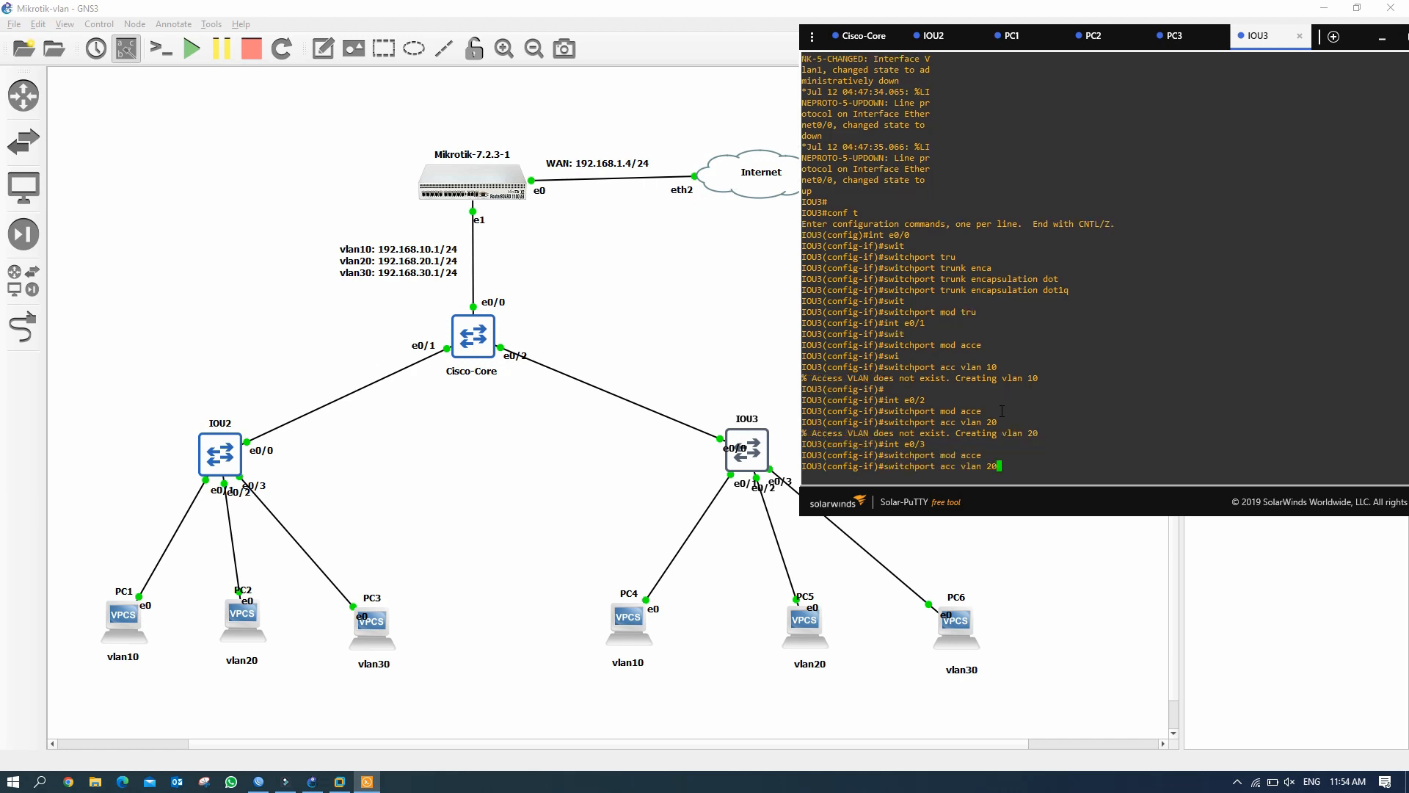
pyautogui.press('BackSpace')
pyautogui.press('BackSpace')
pyautogui.write('30')
pyautogui.press('Return')
pyautogui.press('Return')
pyautogui.press('Return')
# Exit configuration mode and save IOU3's configuration with wr.
pyautogui.write('en')
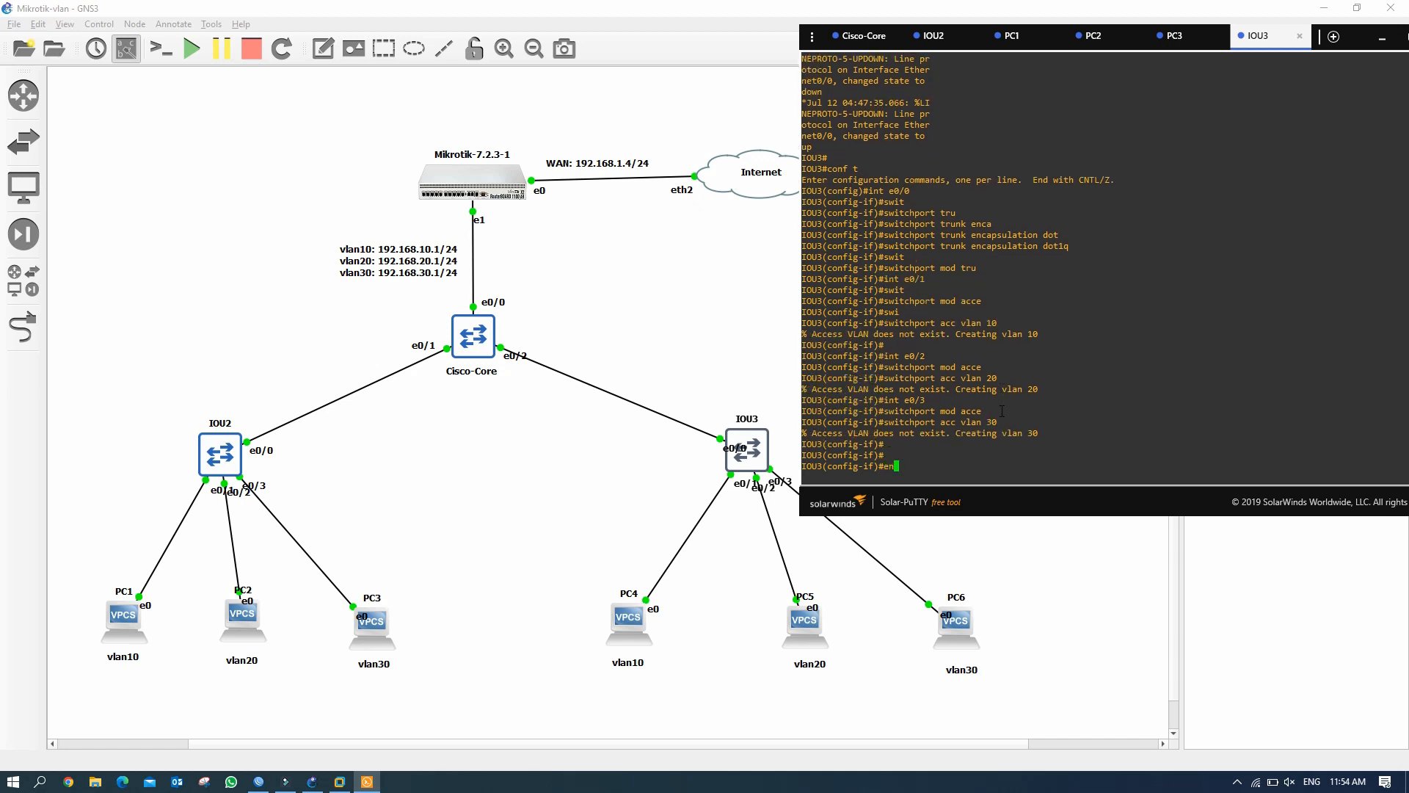
pyautogui.write('d')
pyautogui.press('Return')
pyautogui.write('wr')
pyautogui.press('Return')
pyautogui.press('Return')
pyautogui.press('Return')
pyautogui.write('sh int ')
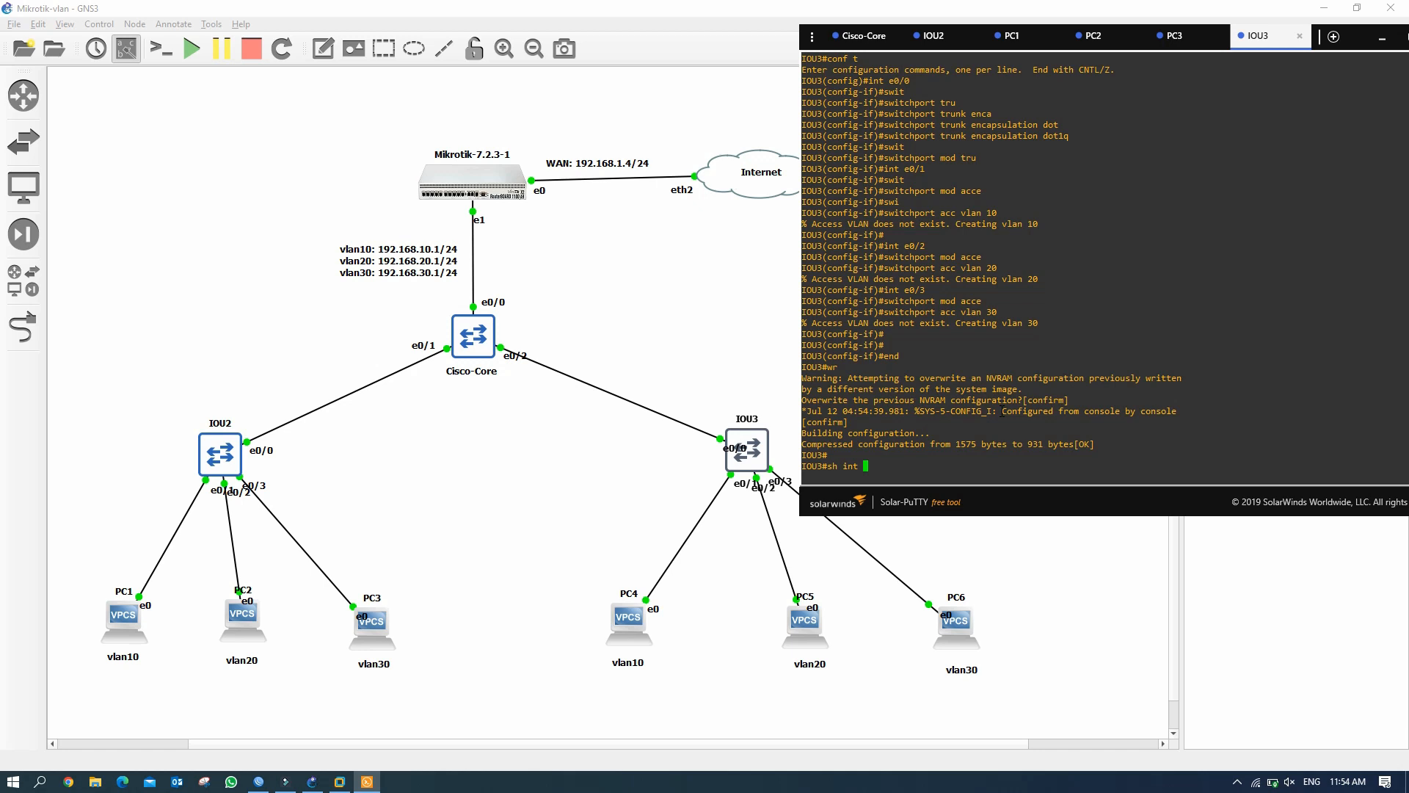
pyautogui.write('statu')
# Check IOU3's interface status: Et0/0 trunking, Et0/1–Et0/3 in VLANs 10, 20, 30.
pyautogui.press('Return')
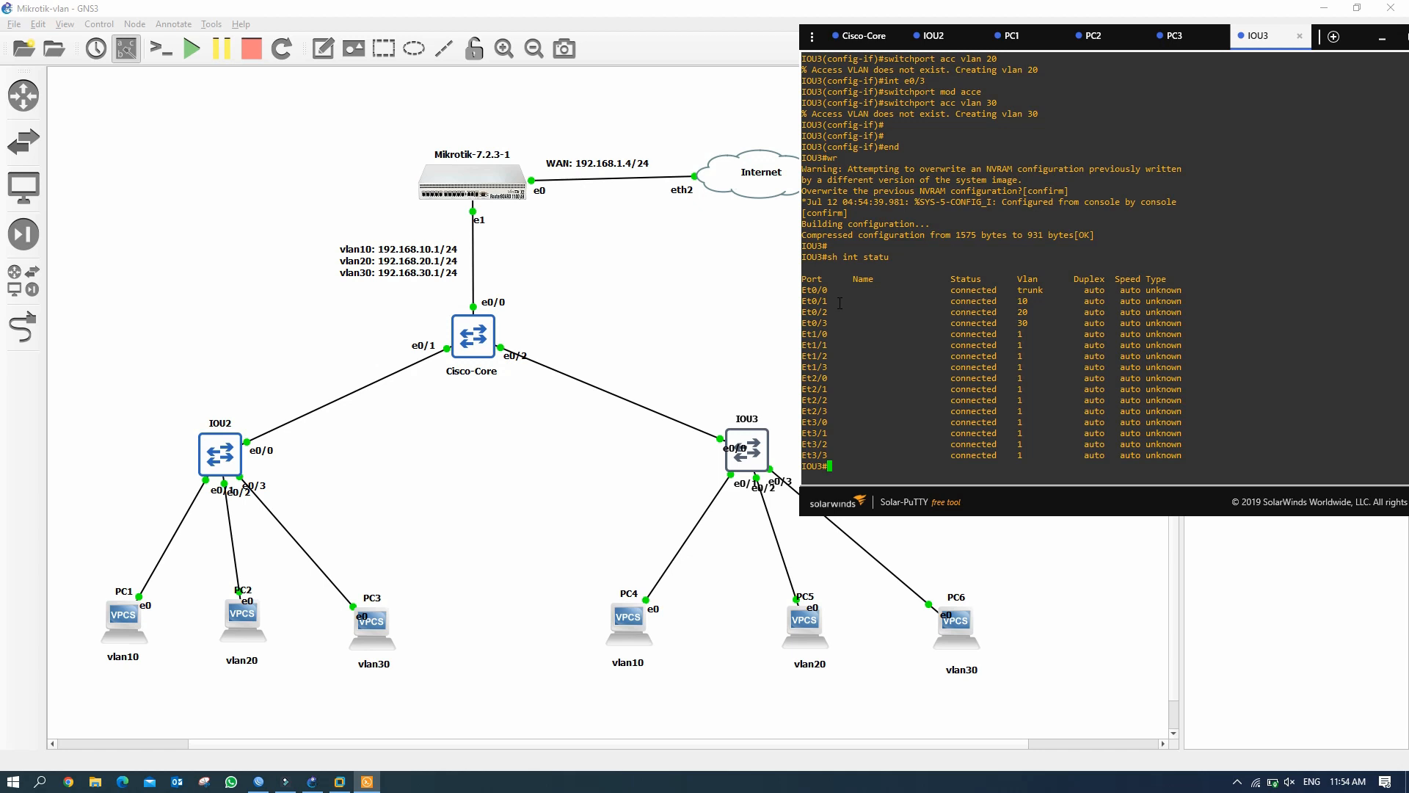
pyautogui.moveTo(946, 290); pyautogui.dragTo(1036, 323)
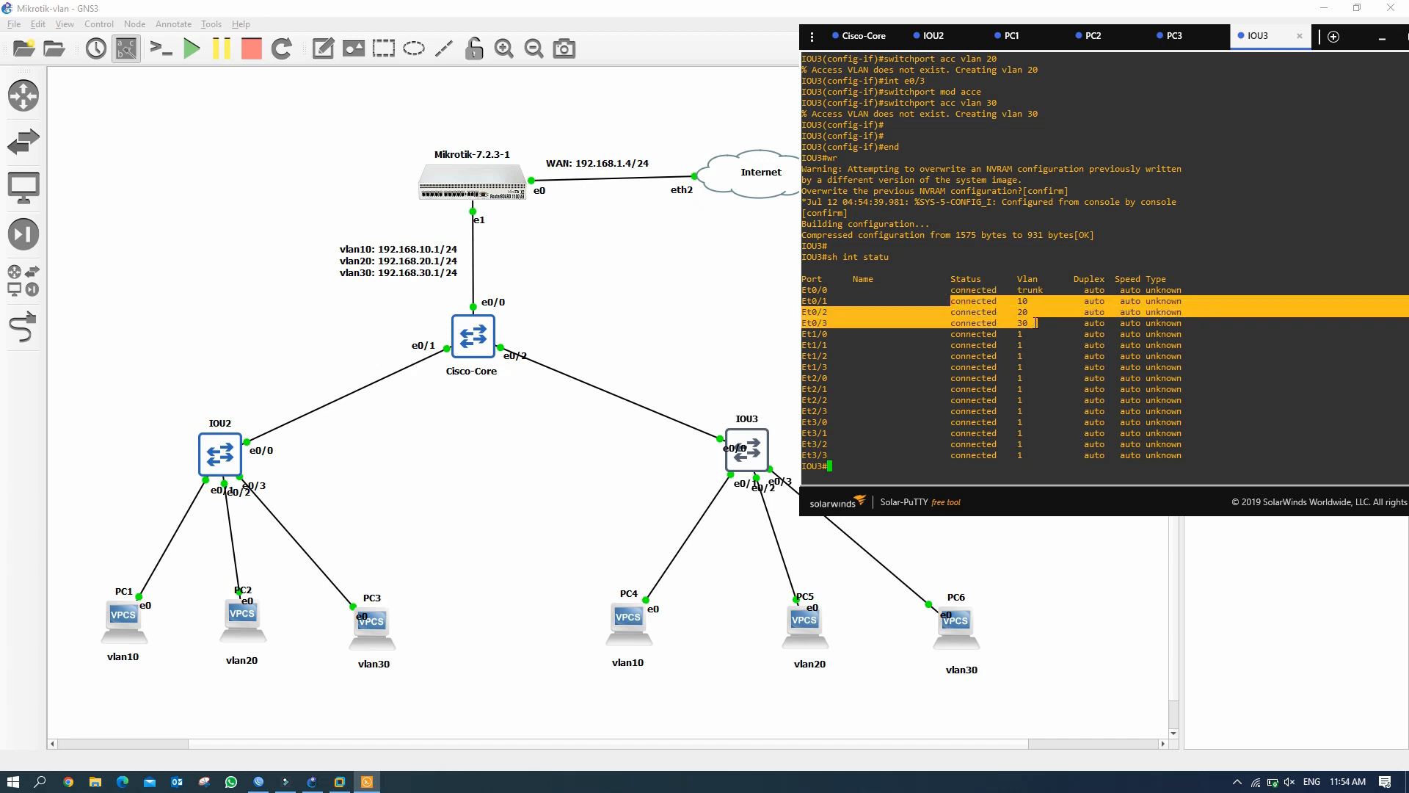
pyautogui.click(859, 465)
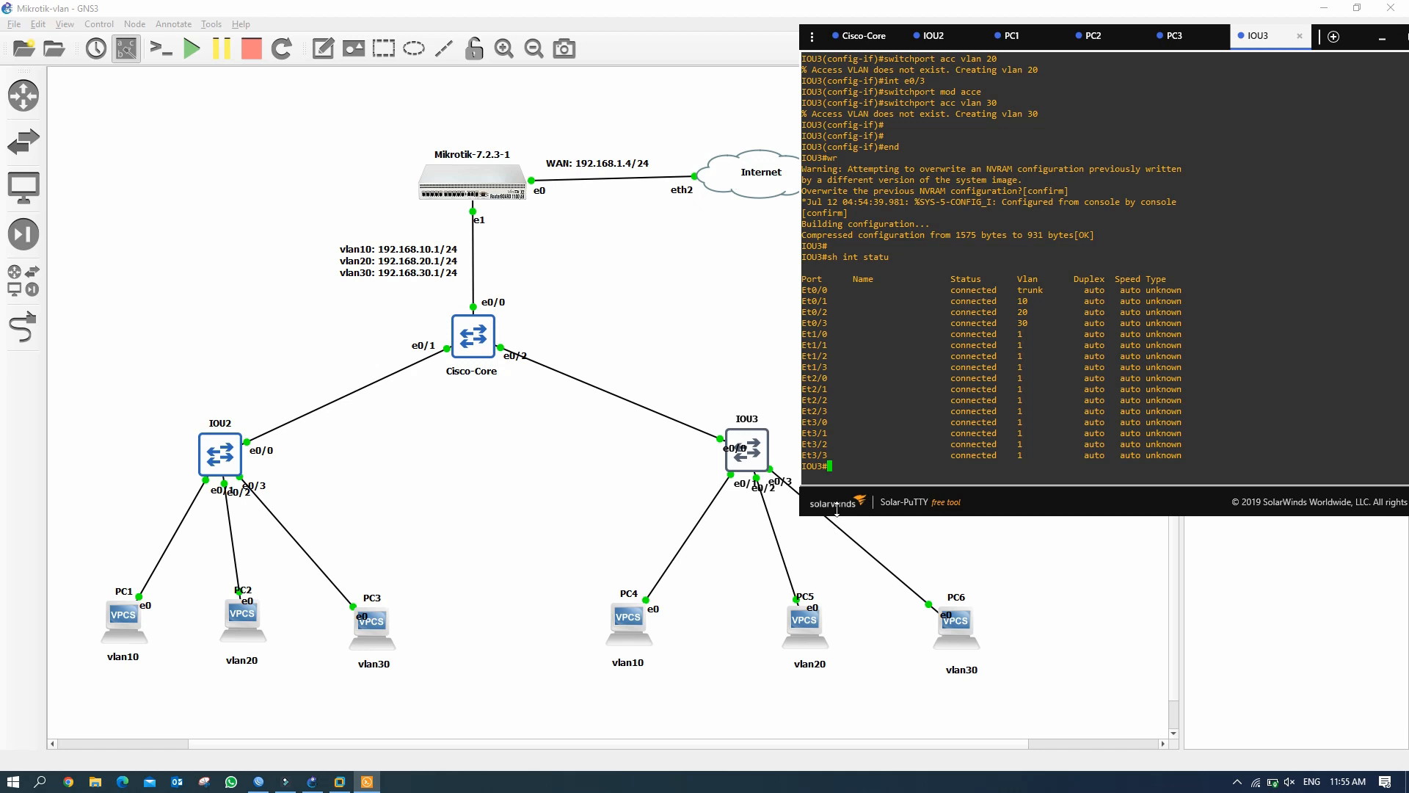
pyautogui.click(626, 631)
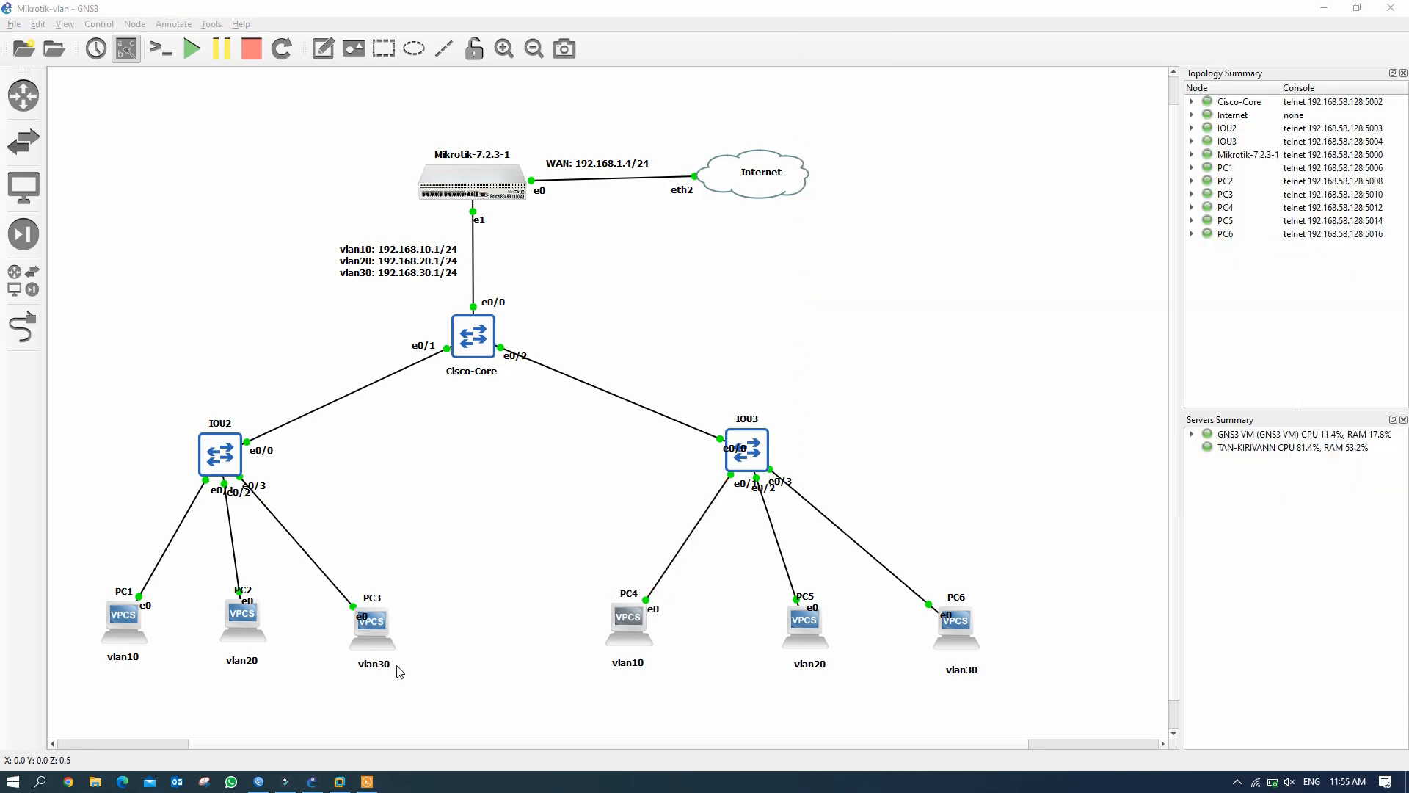
# Lease 192.168.10.253 on PC4 via DHCP and ping 192.168.10.254.
pyautogui.click(864, 228)
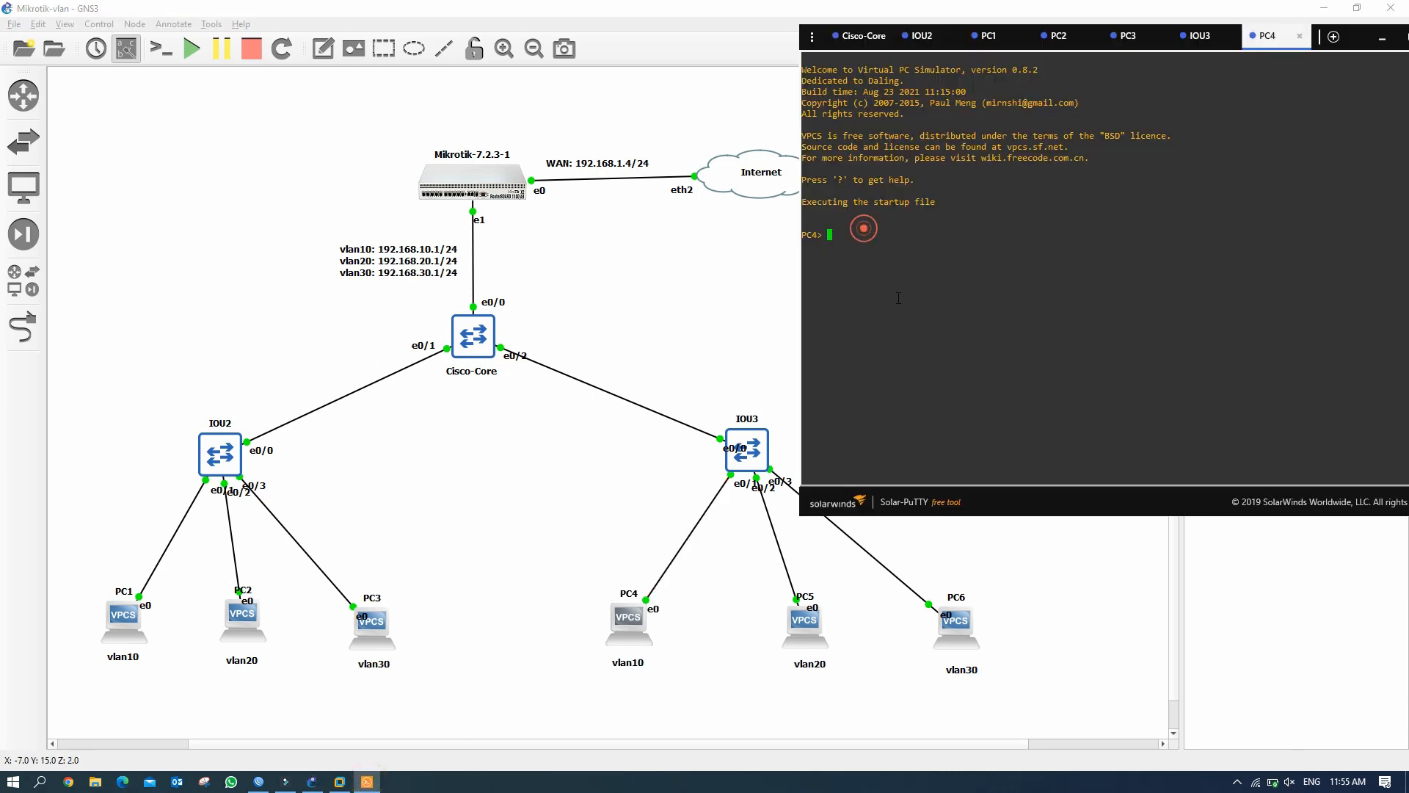
pyautogui.write('ip dhcp')
pyautogui.press('Return')
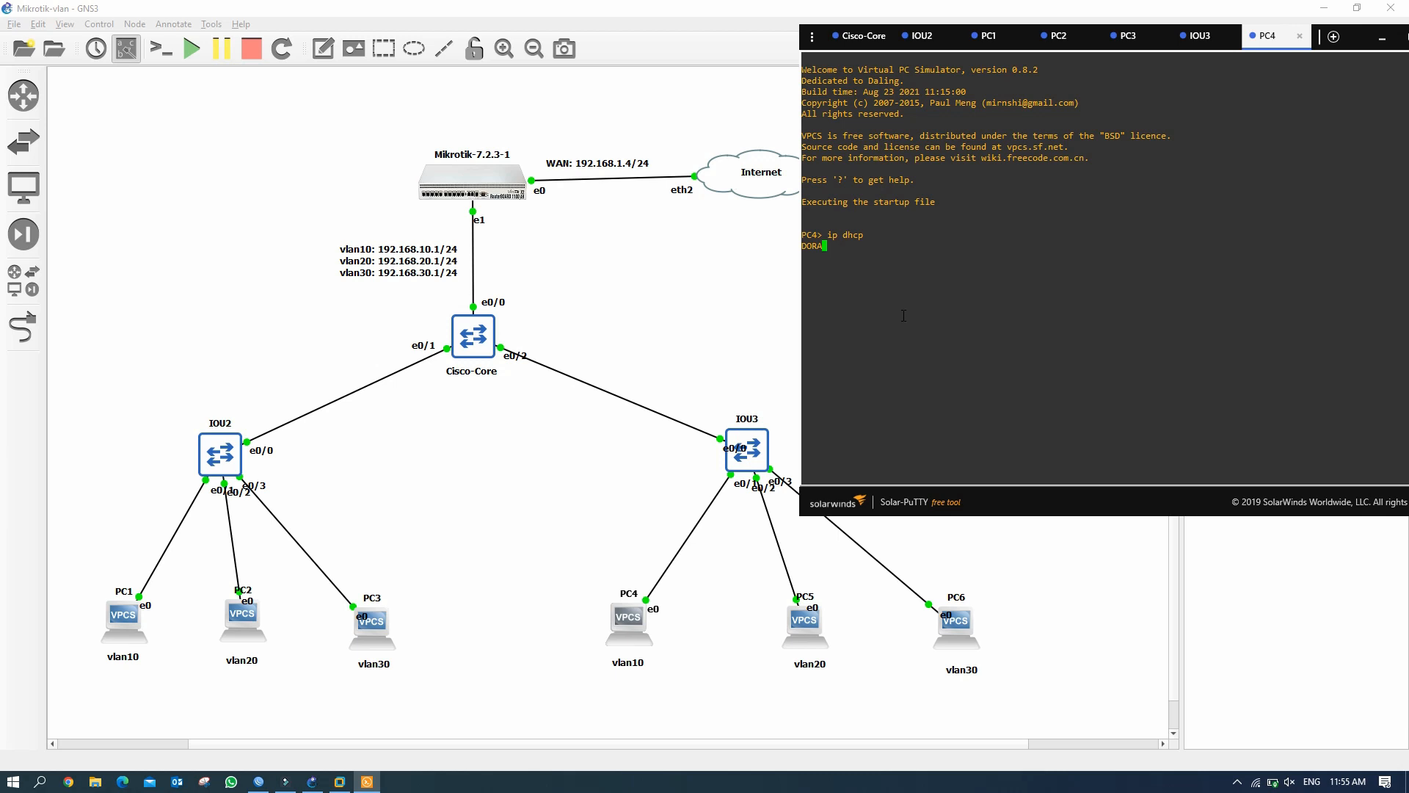
pyautogui.moveTo(885, 245); pyautogui.dragTo(919, 245)
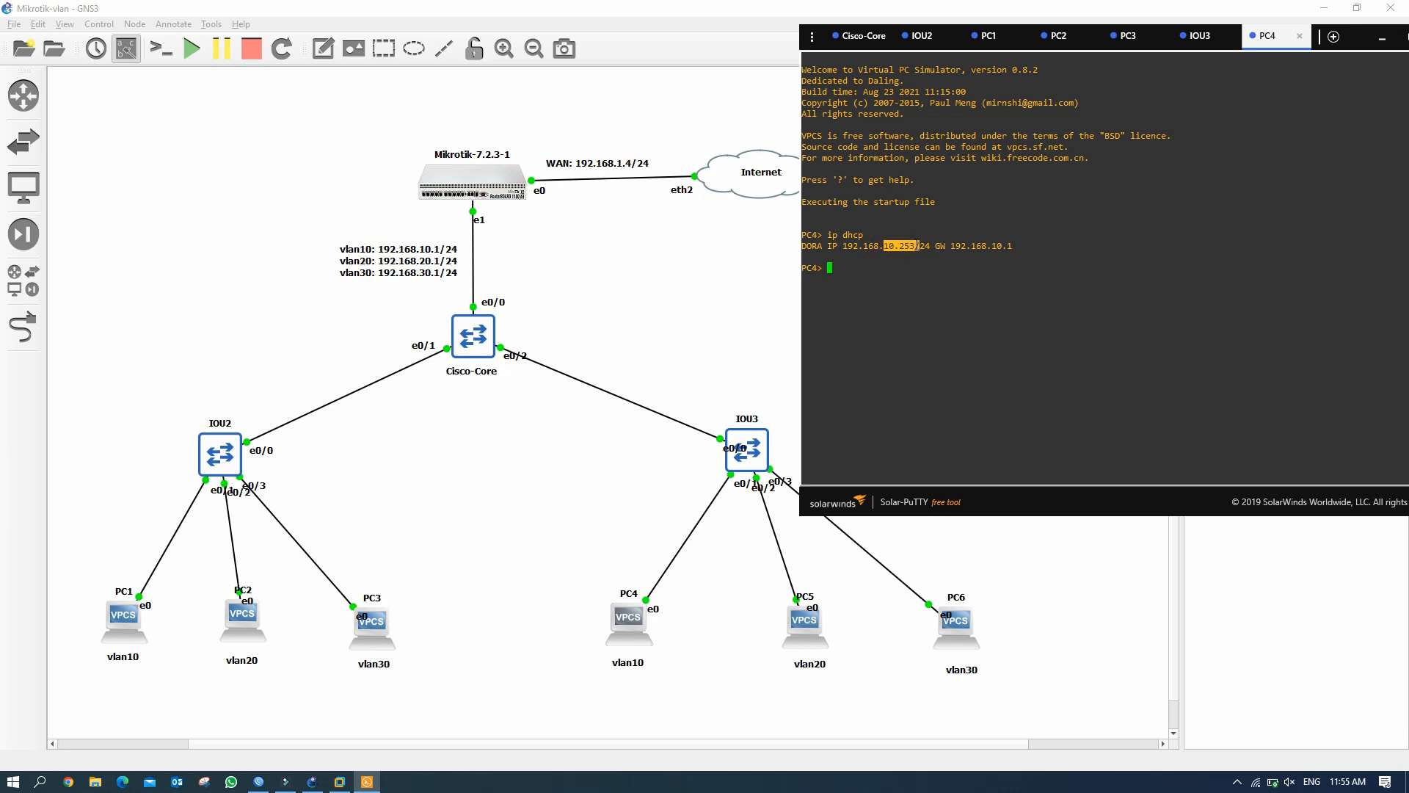
pyautogui.click(855, 270)
pyautogui.write('ping 192.168.10.254')
pyautogui.moveTo(929, 266); pyautogui.dragTo(911, 267)
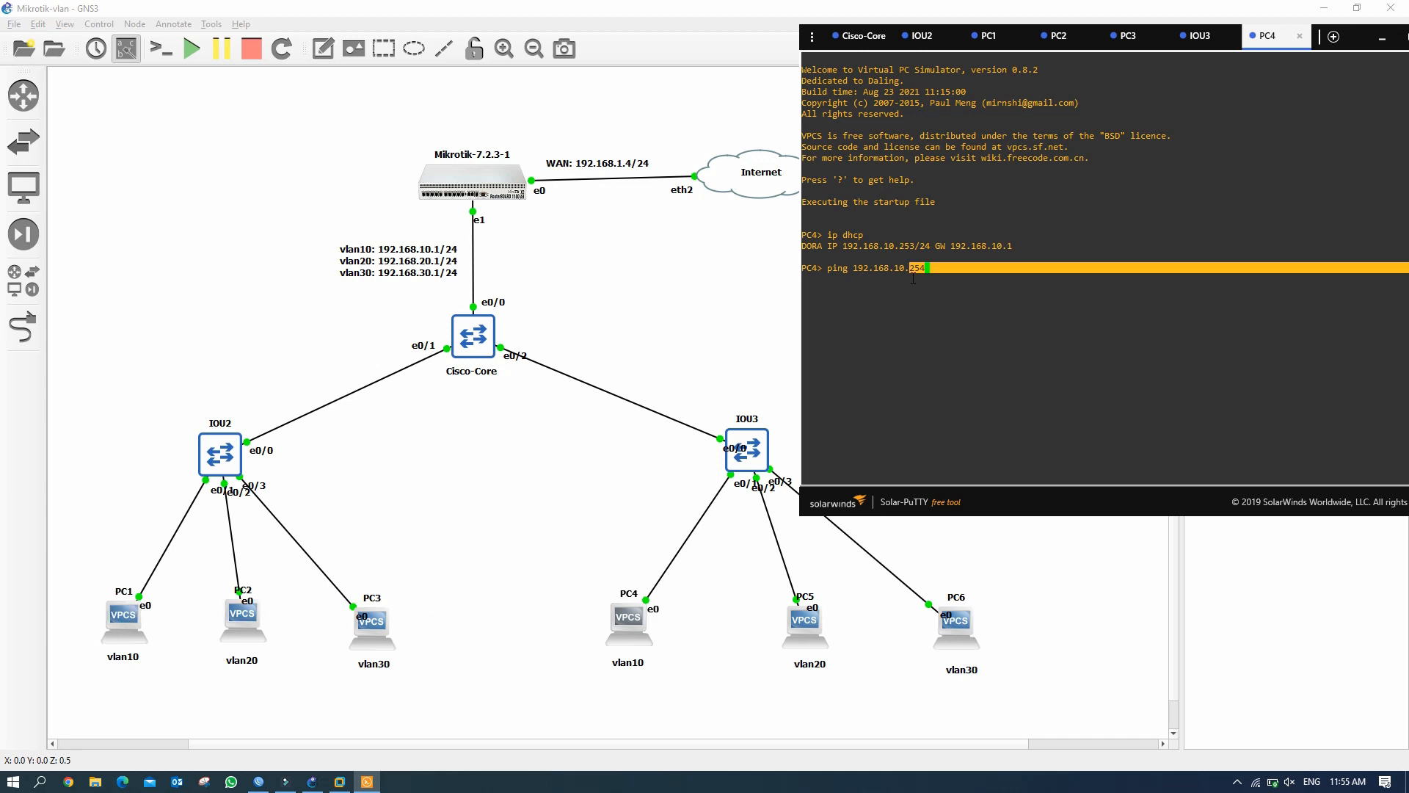
pyautogui.click(940, 265)
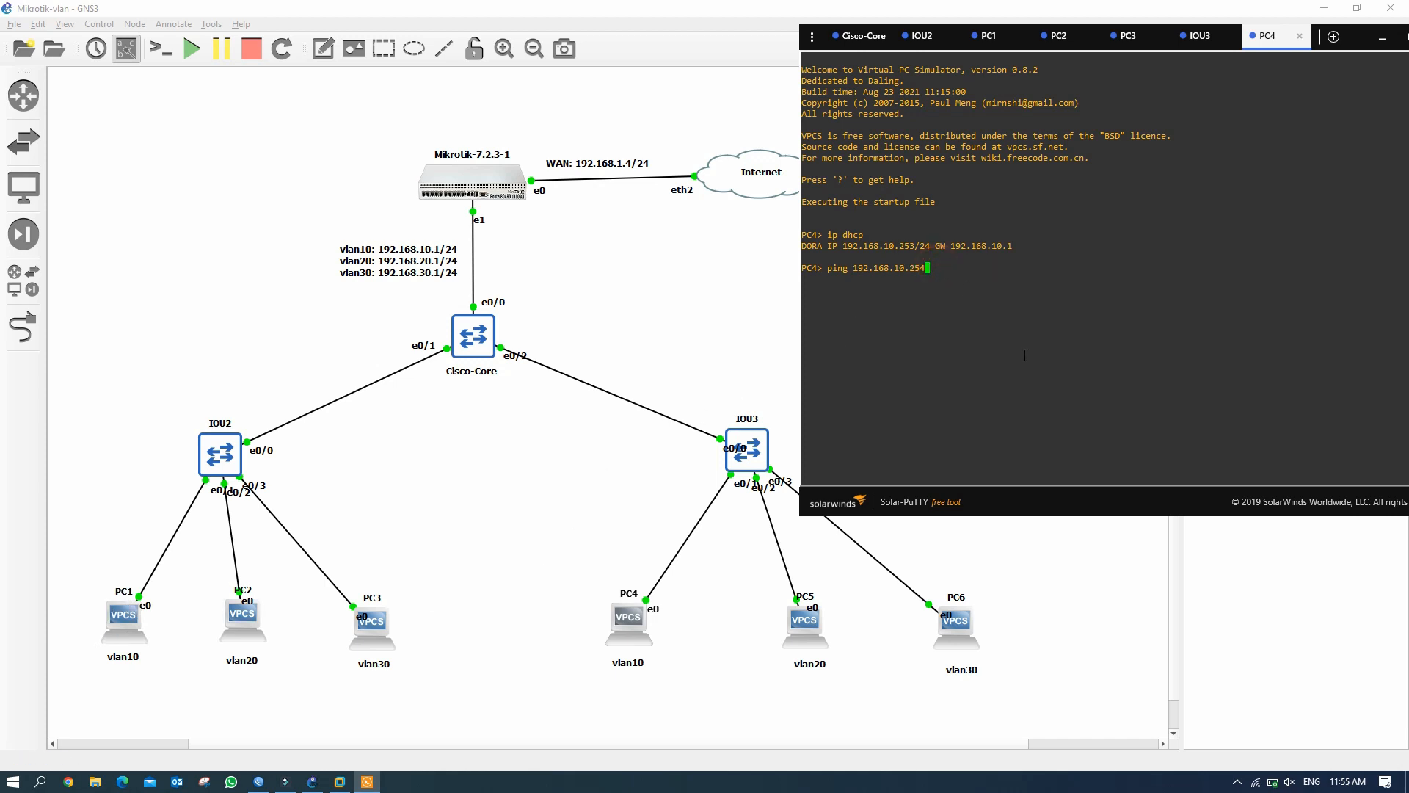
pyautogui.press('Return')
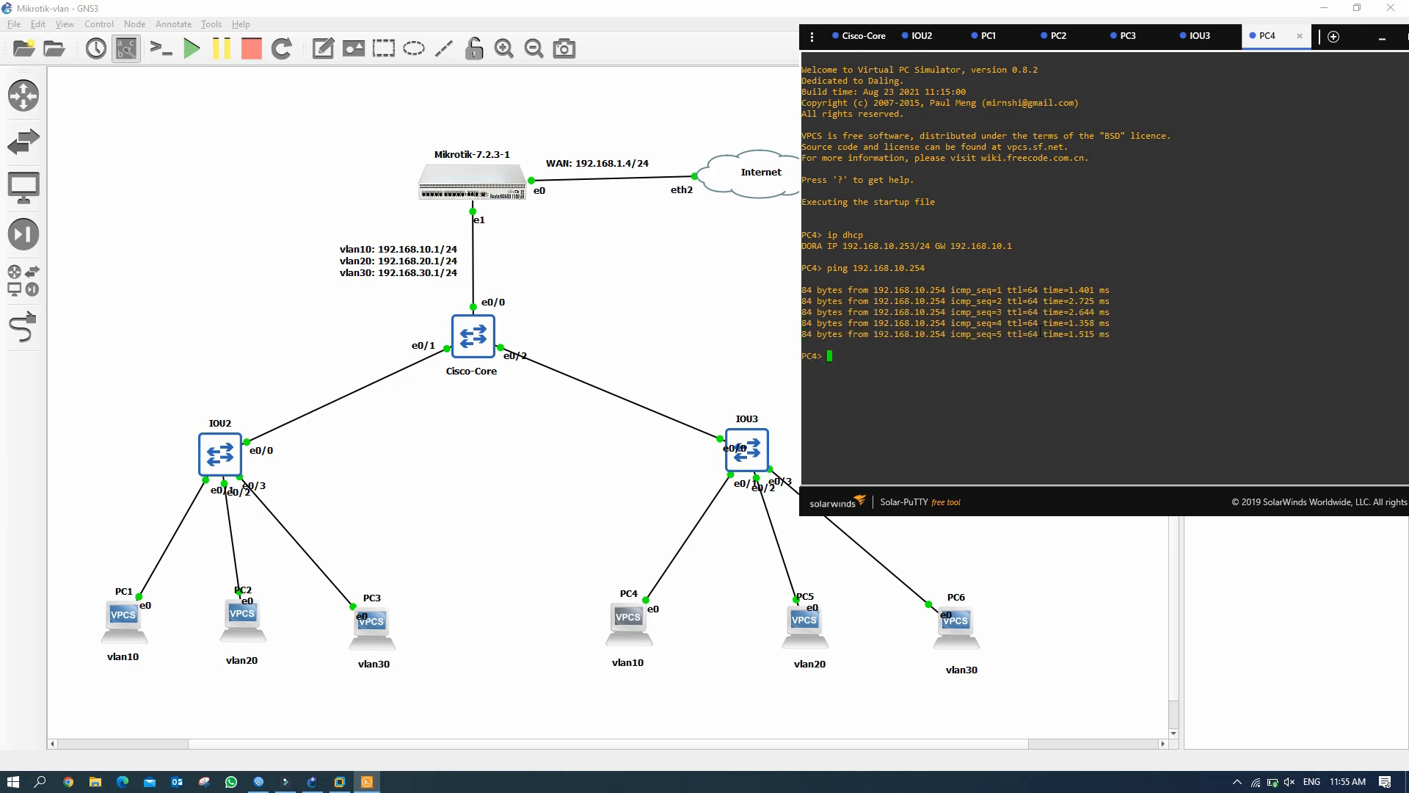
# Ping 192.168.20.254 and 192.168.30.254 from PC4 successfully.
pyautogui.press('Up')
pyautogui.press('Left')
pyautogui.press('Left')
pyautogui.press('Left')
pyautogui.press('Left')
pyautogui.press('Left')
pyautogui.press('BackSpace')
pyautogui.write('2')
pyautogui.press('Return')
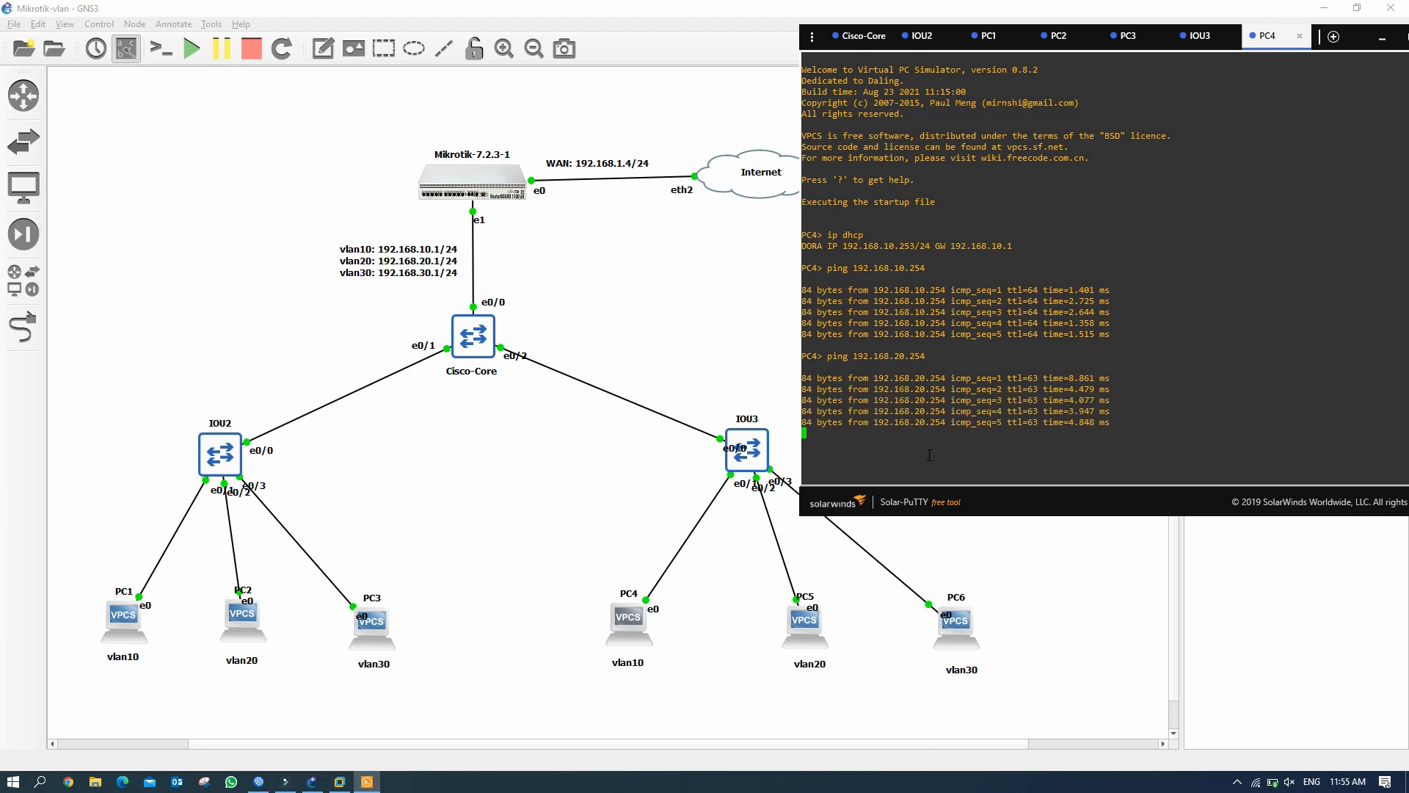
pyautogui.press('Up')
pyautogui.press('Left')
pyautogui.press('Left')
pyautogui.press('Left')
pyautogui.press('Left')
pyautogui.press('Left')
pyautogui.press('BackSpace')
pyautogui.write('3')
pyautogui.press('Return')
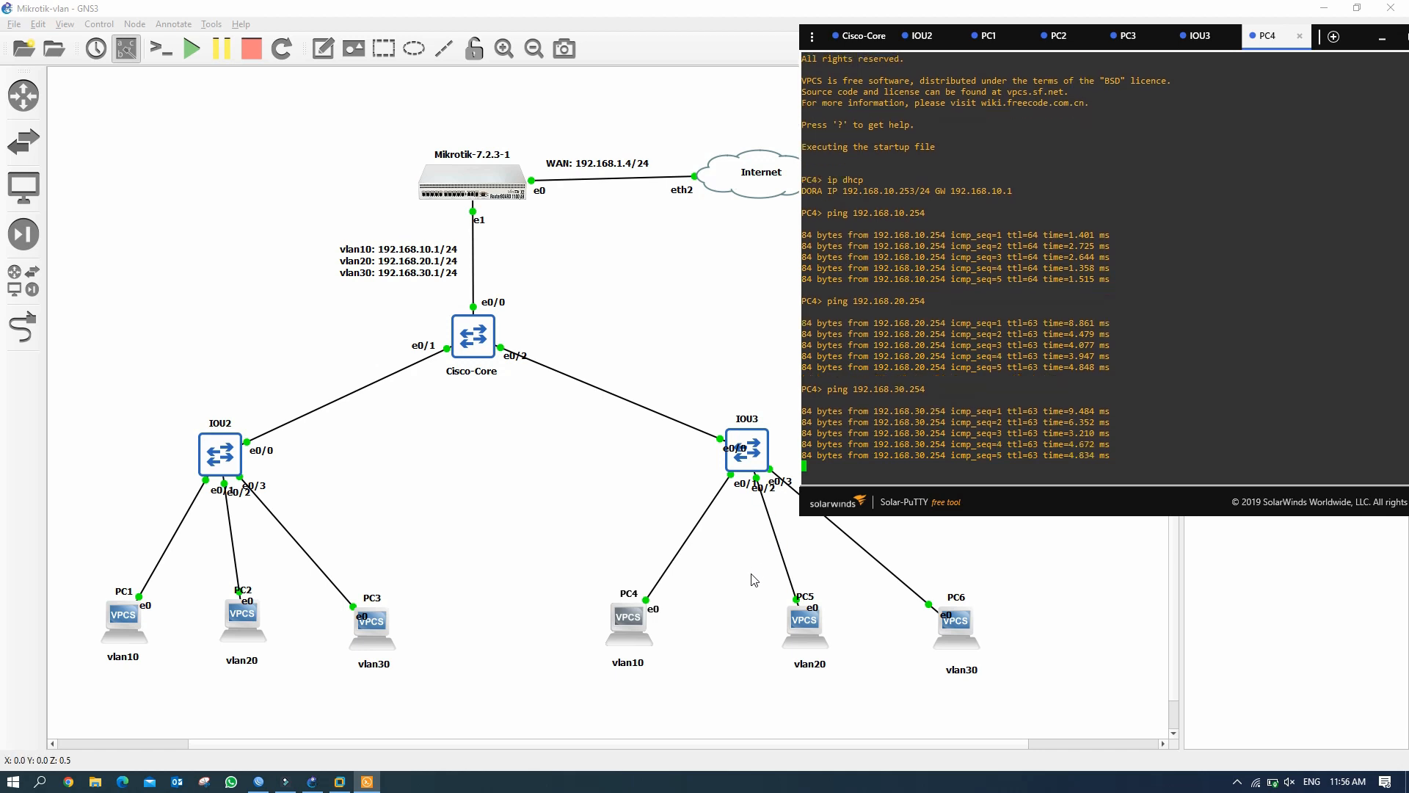
pyautogui.click(813, 630)
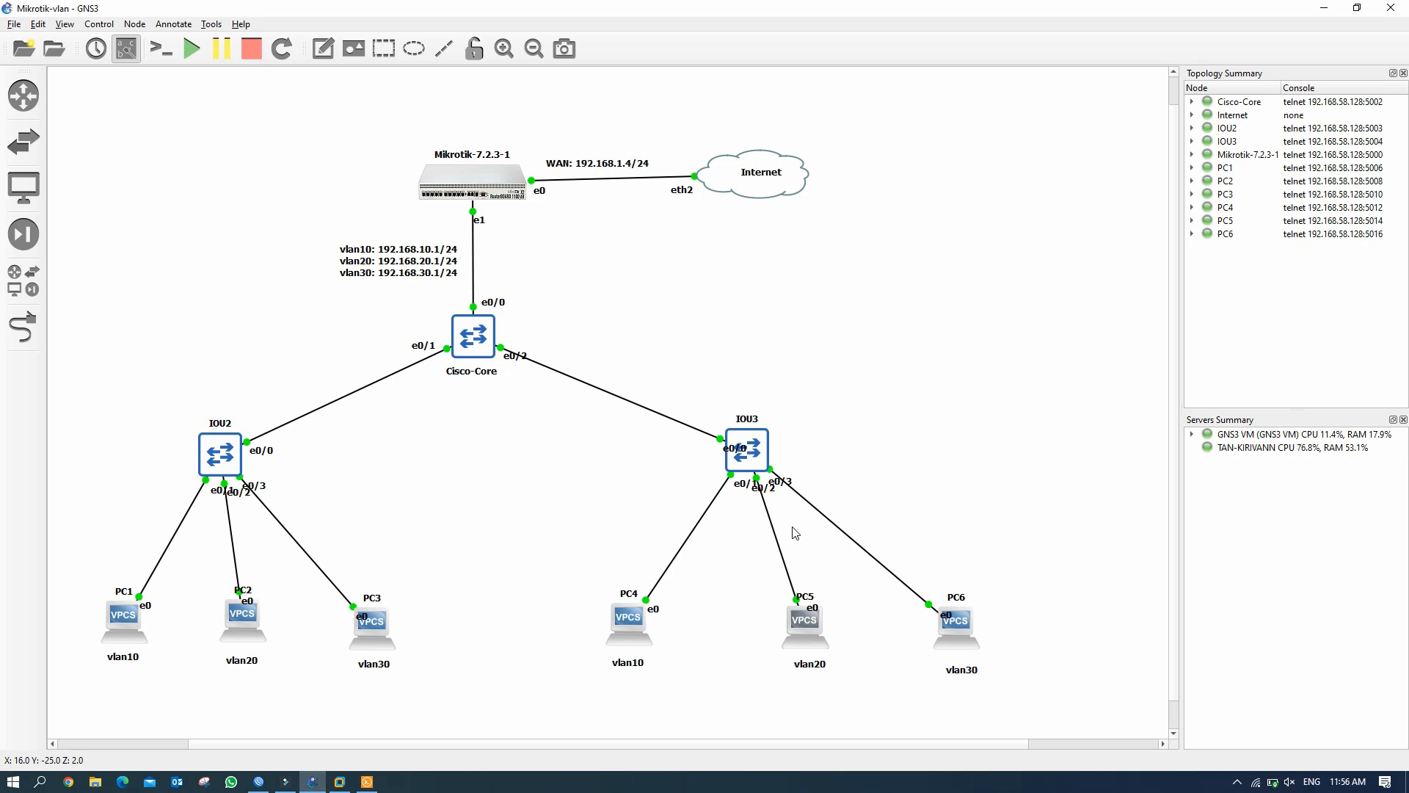
# Lease 192.168.20.253/24 on PC5 via DHCP and ping 192.168.20.254 successfully.
pyautogui.doubleClick(811, 630)
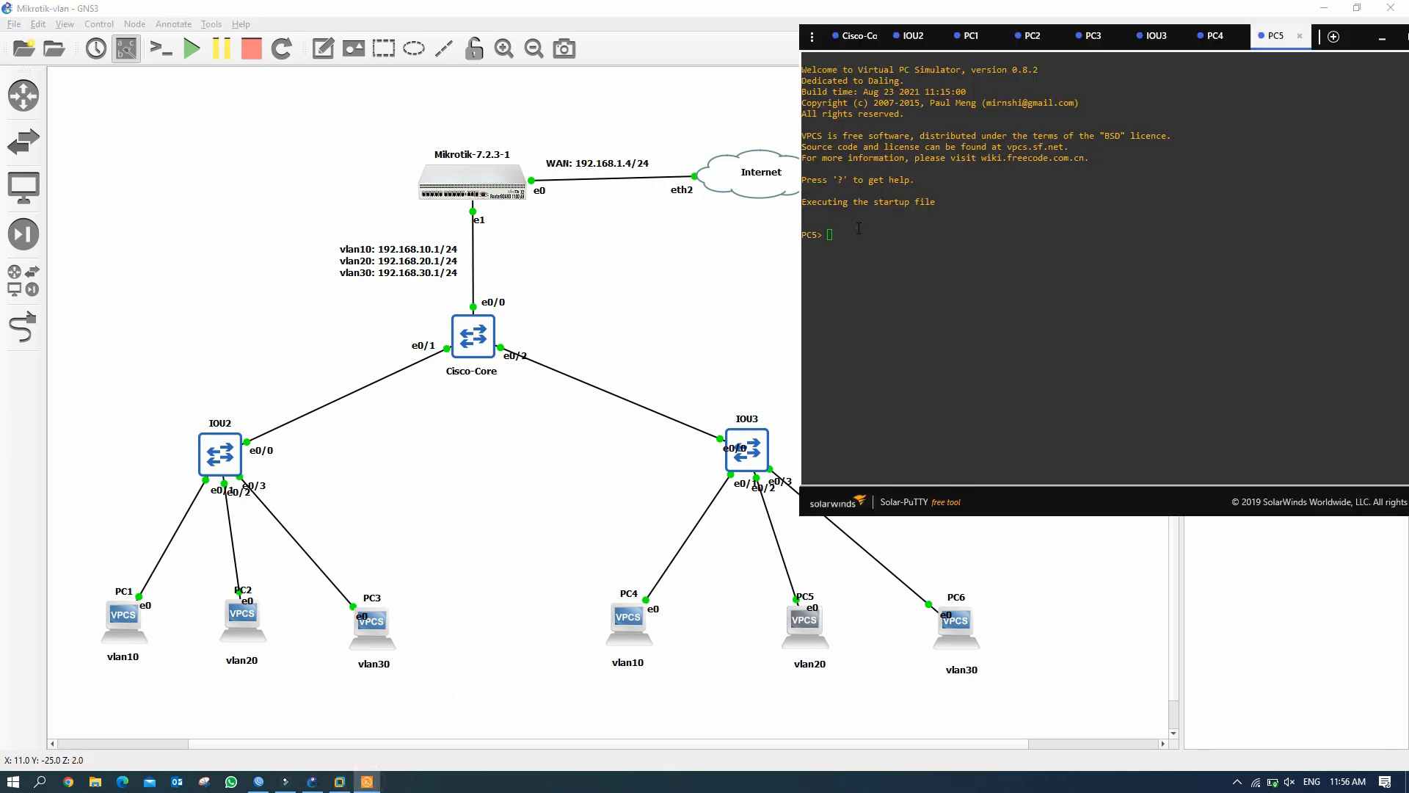
pyautogui.write('ip dhcp')
pyautogui.press('Return')
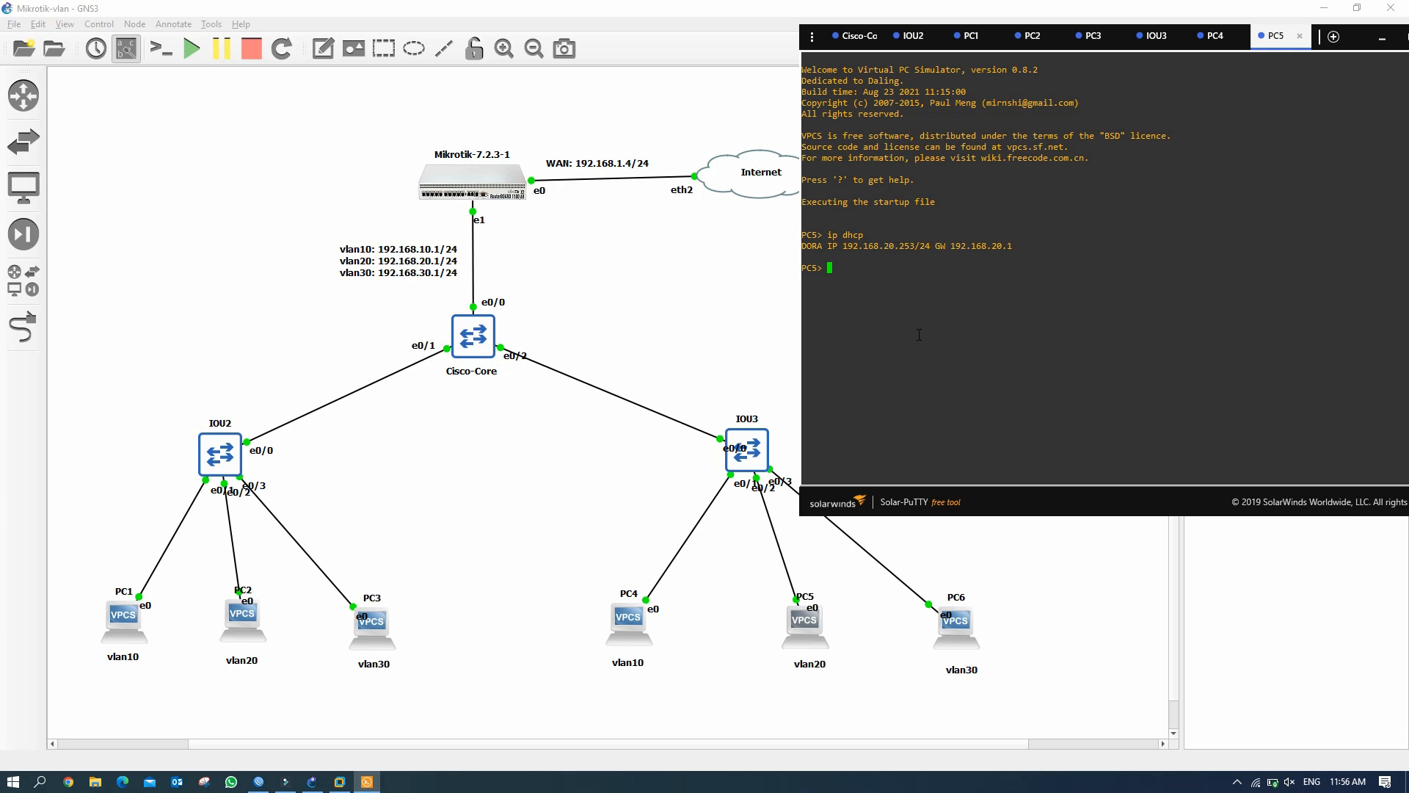
pyautogui.write('ping 192.168.20.254')
pyautogui.press('Return')
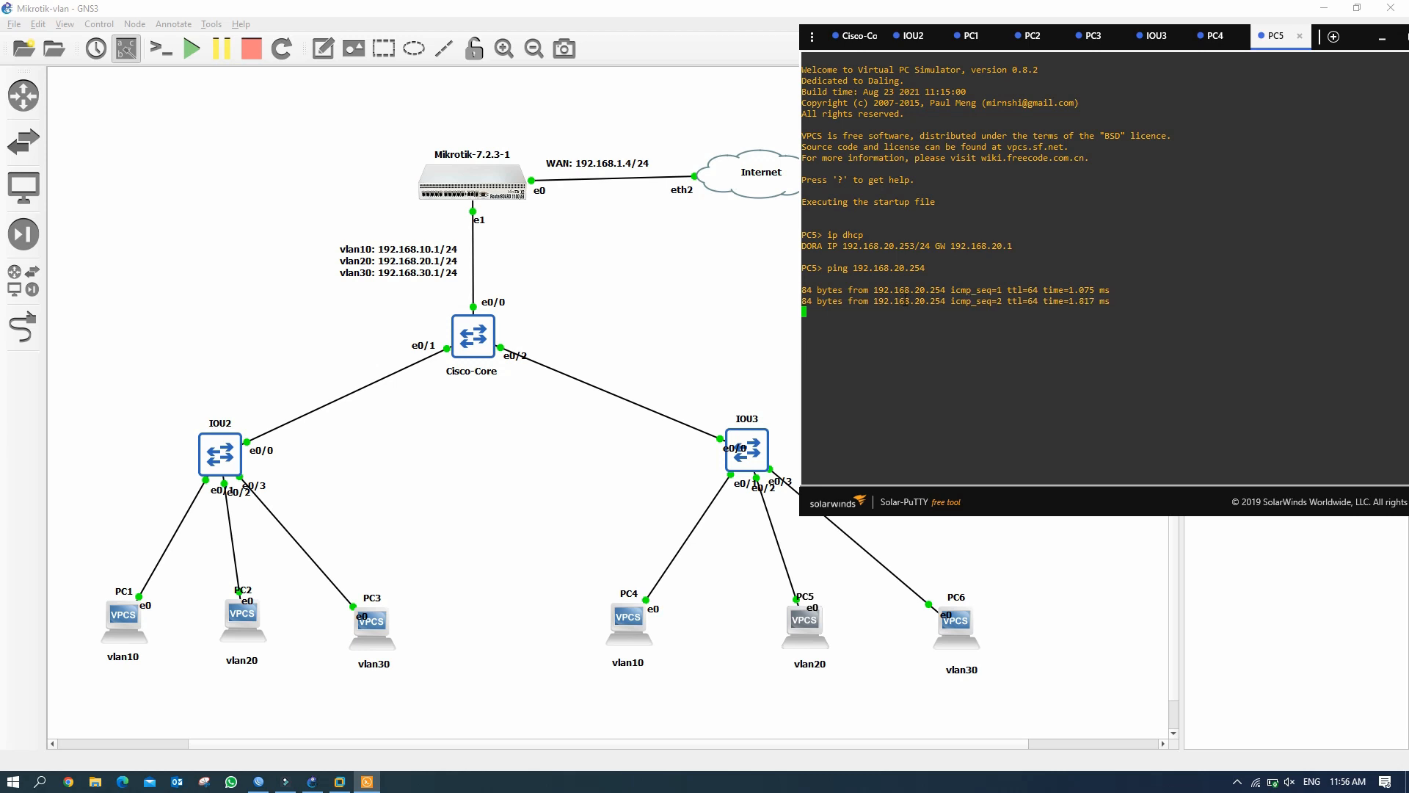
pyautogui.click(947, 623)
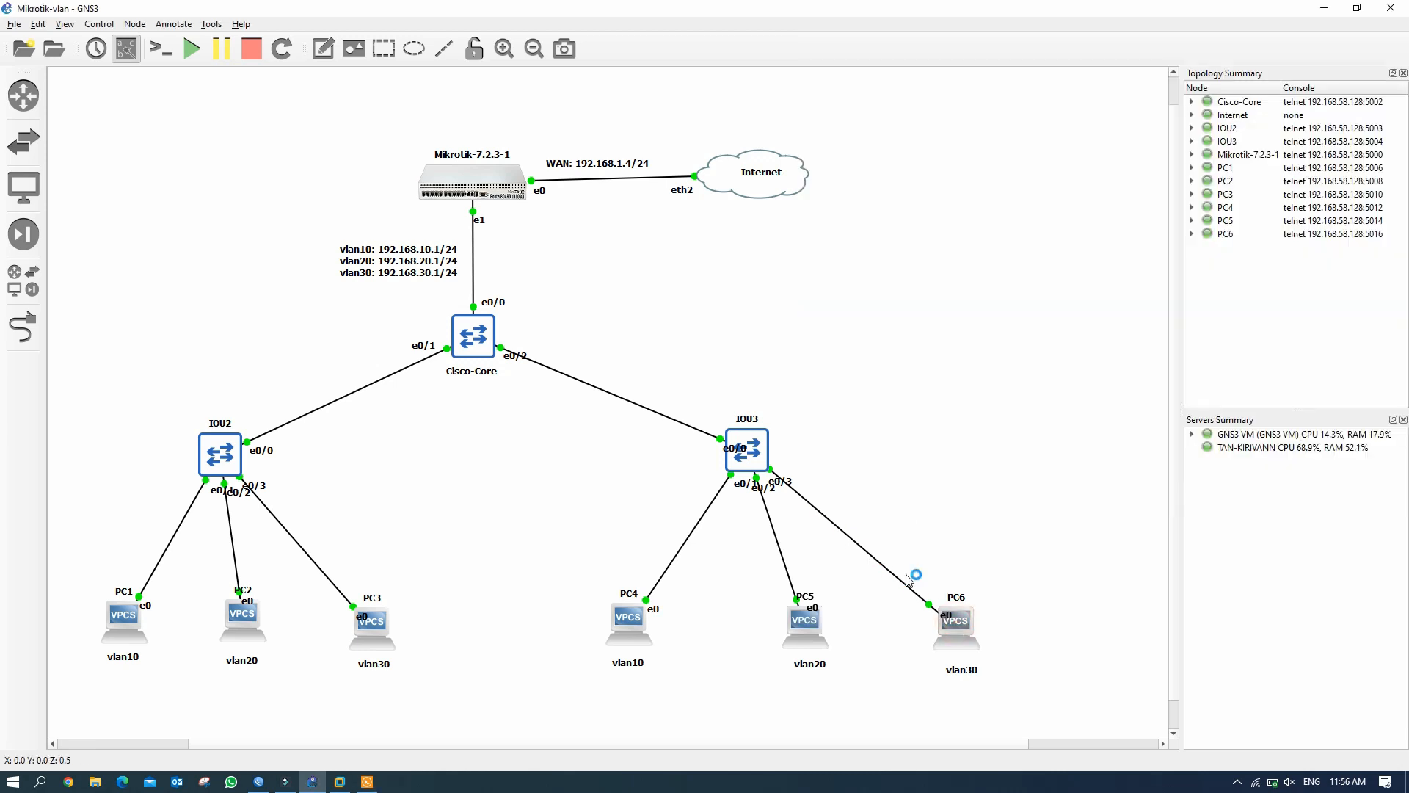
pyautogui.click(367, 783)
# Lease 192.168.30.253/24 on PC6 via DHCP and ping 192.168.10.254 successfully.
pyautogui.click(854, 363)
pyautogui.write('ip ')
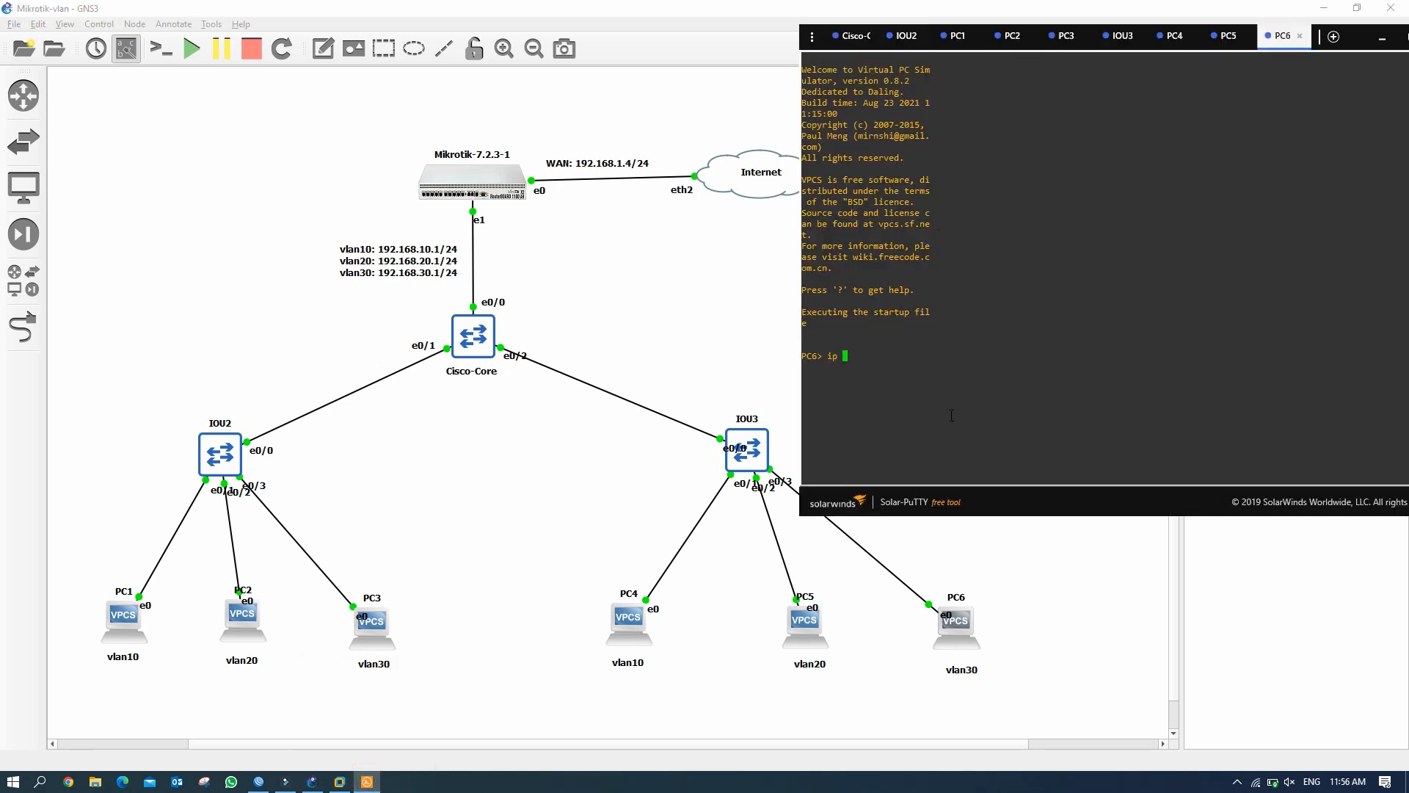
pyautogui.write('dhcp')
pyautogui.press('Return')
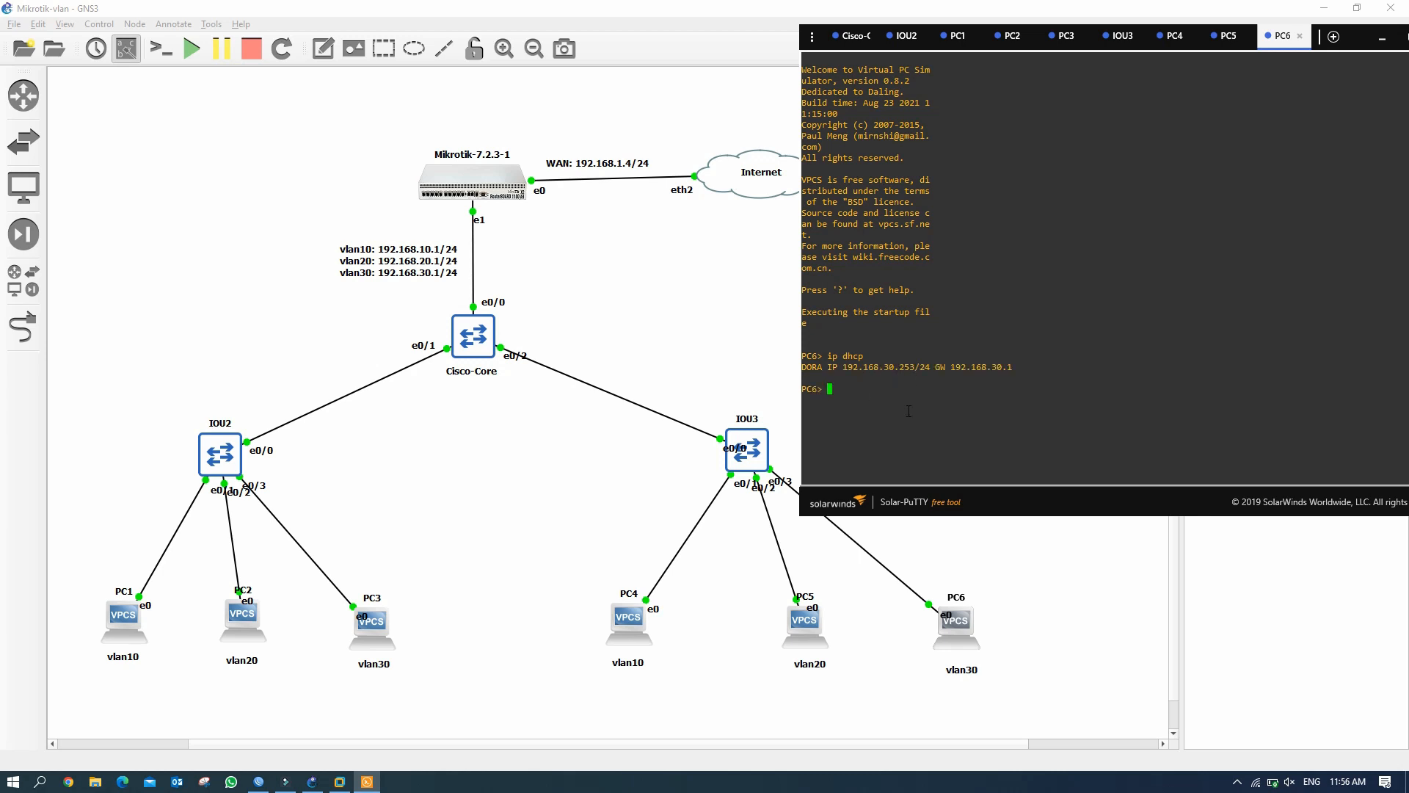
pyautogui.write('ping 192.168.10.254')
pyautogui.press('Return')
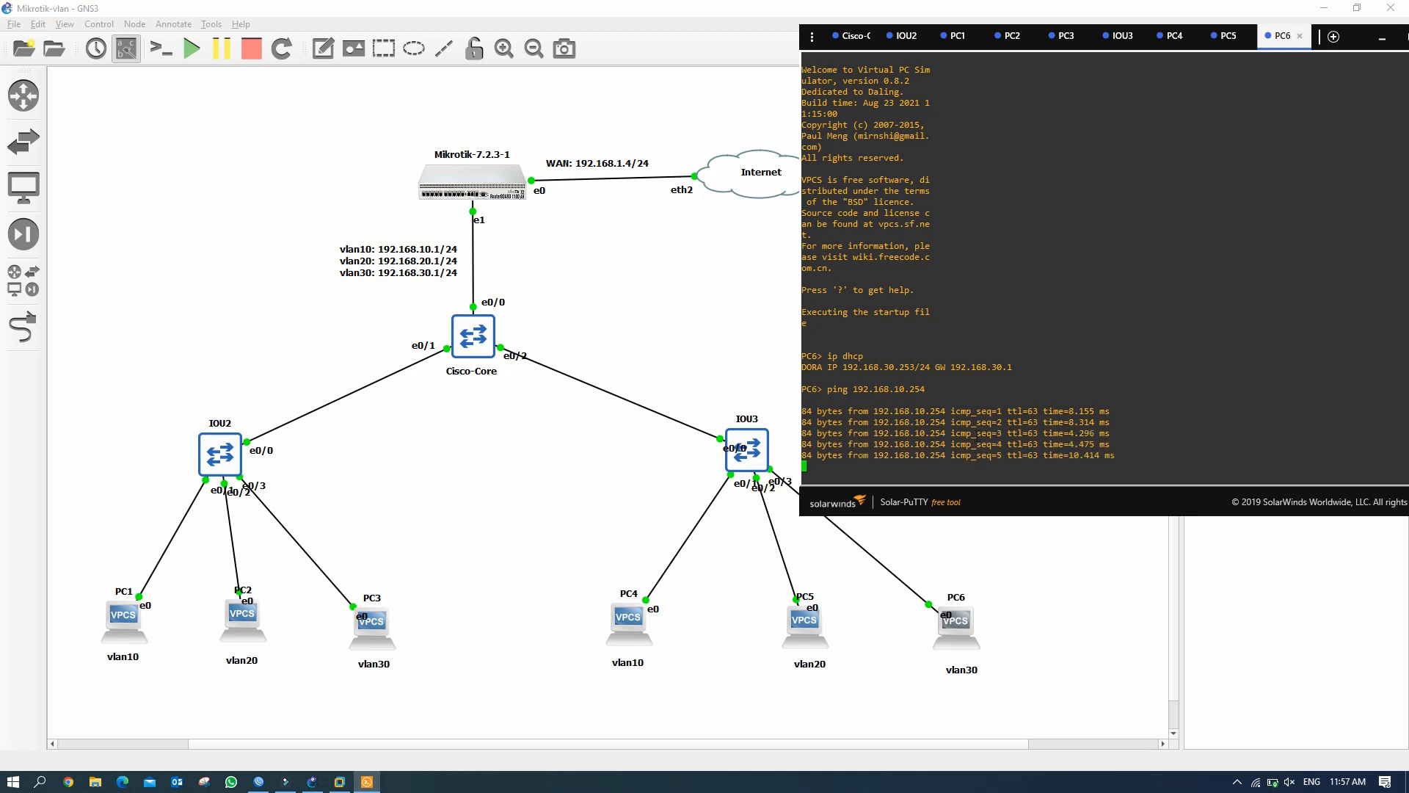
# Test internet access from PC6 by pinging 1.1.1.1, which times out.
pyautogui.click(1382, 39)
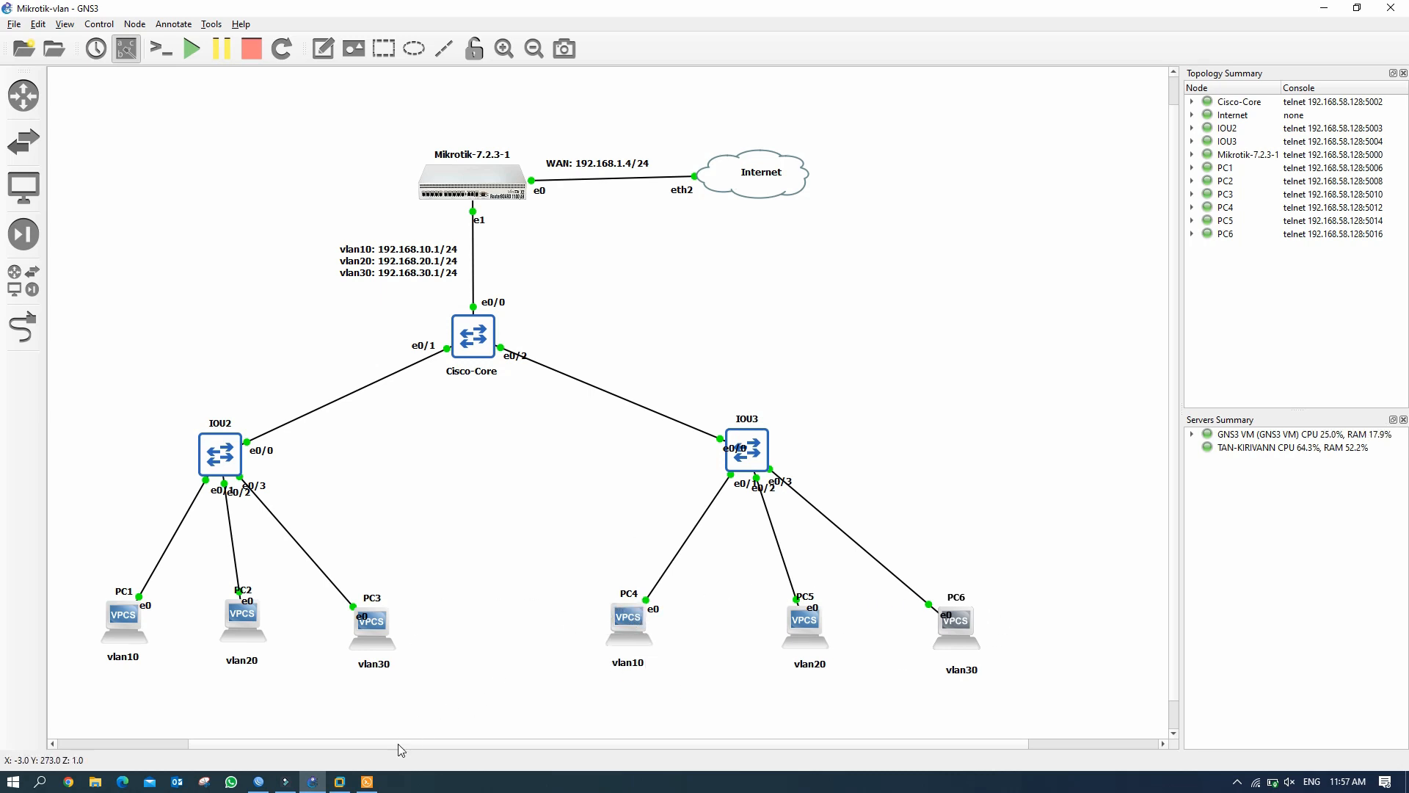
pyautogui.click(373, 784)
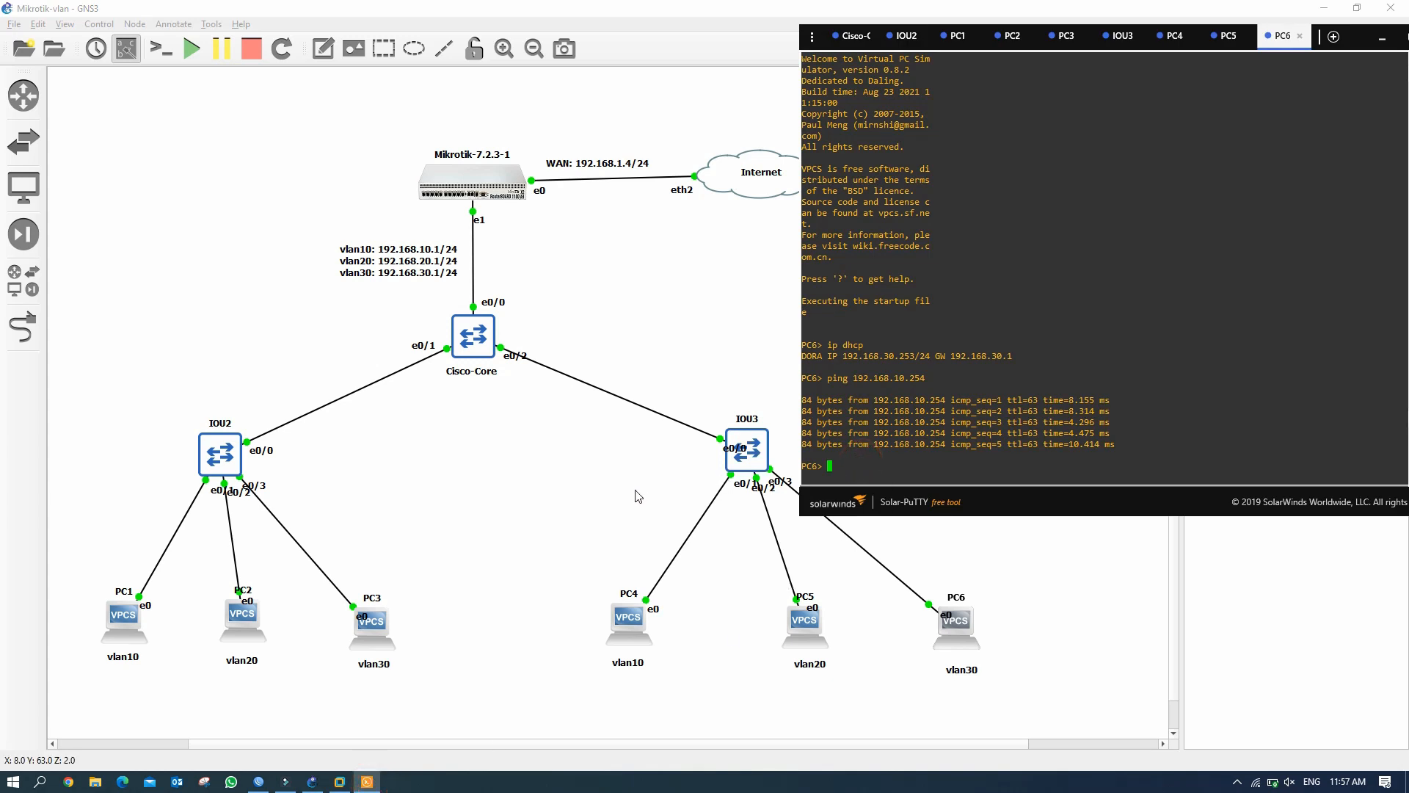
pyautogui.write('ping 1.1.1.1')
pyautogui.press('Return')
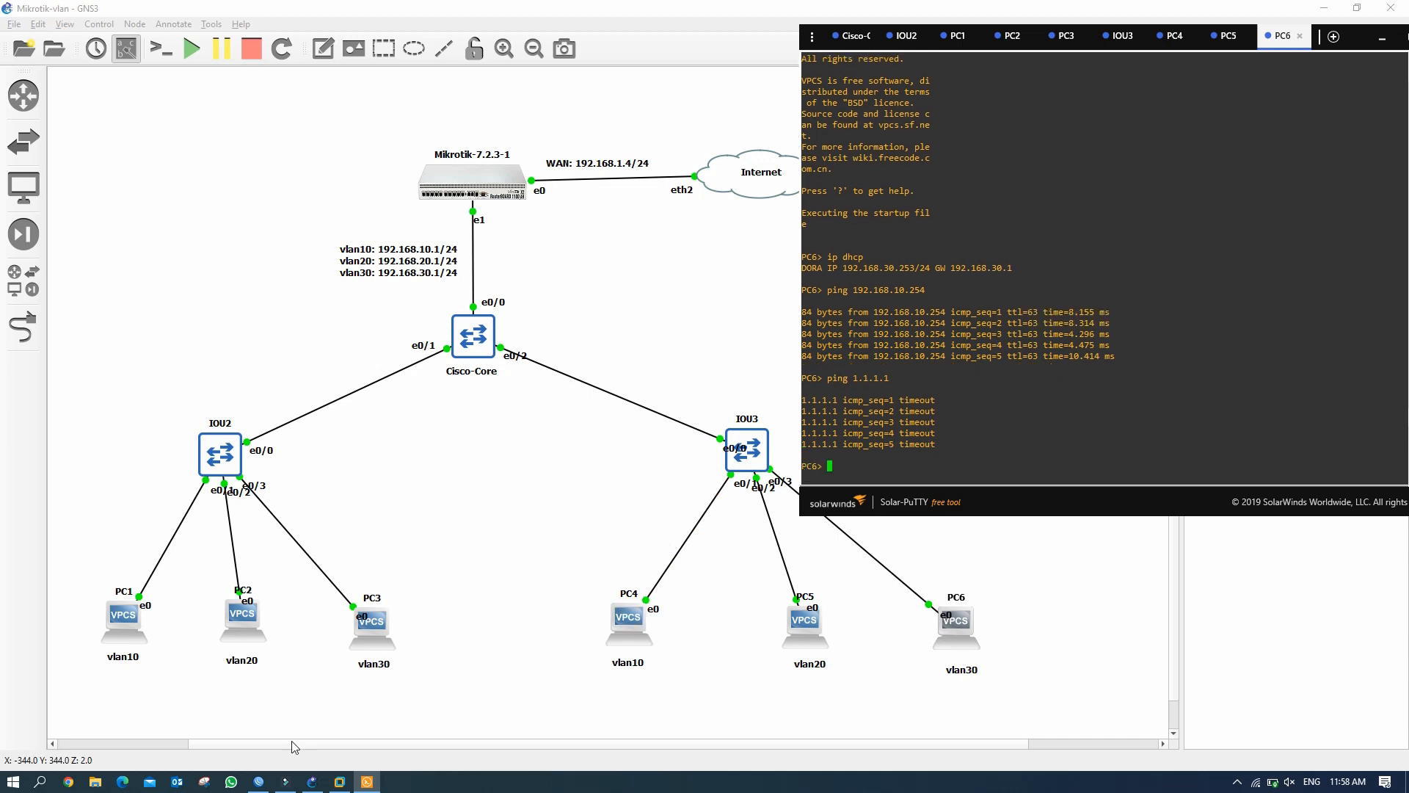
# Add a static default route 0.0.0.0/0 via gateway 192.168.1.1 under IP > Routes in WinBox.
pyautogui.click(258, 782)
pyautogui.moveTo(980, 74); pyautogui.dragTo(1019, 81)
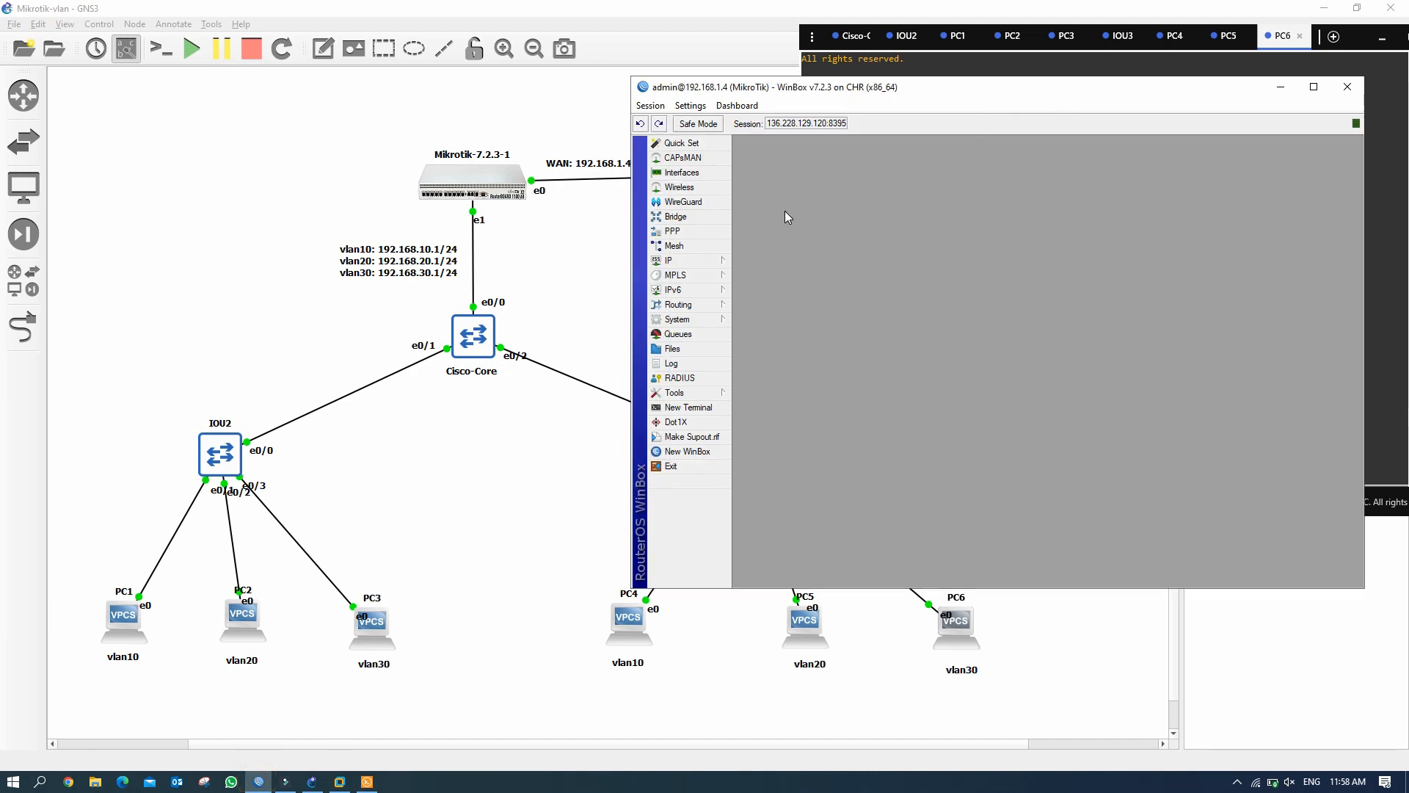
pyautogui.click(686, 262)
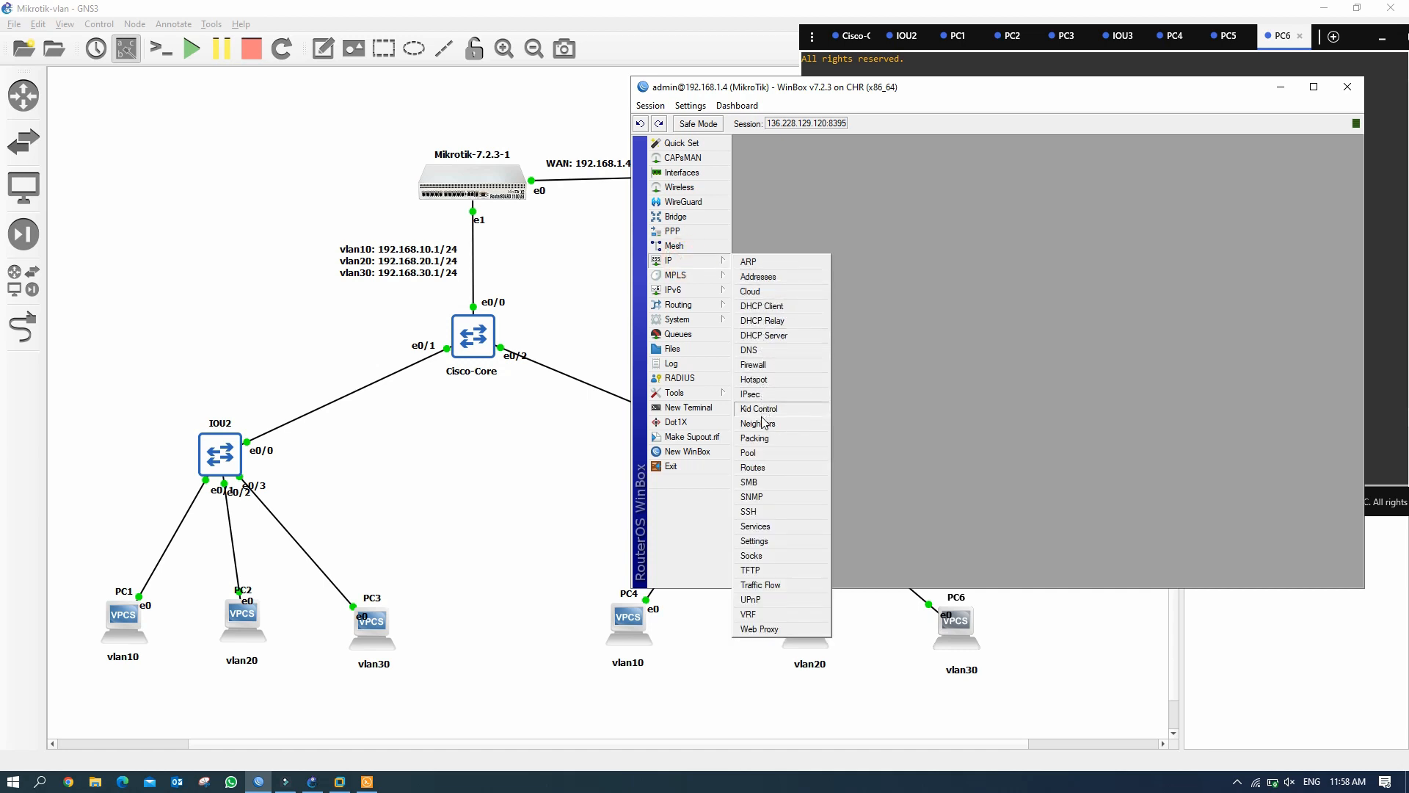
pyautogui.click(771, 470)
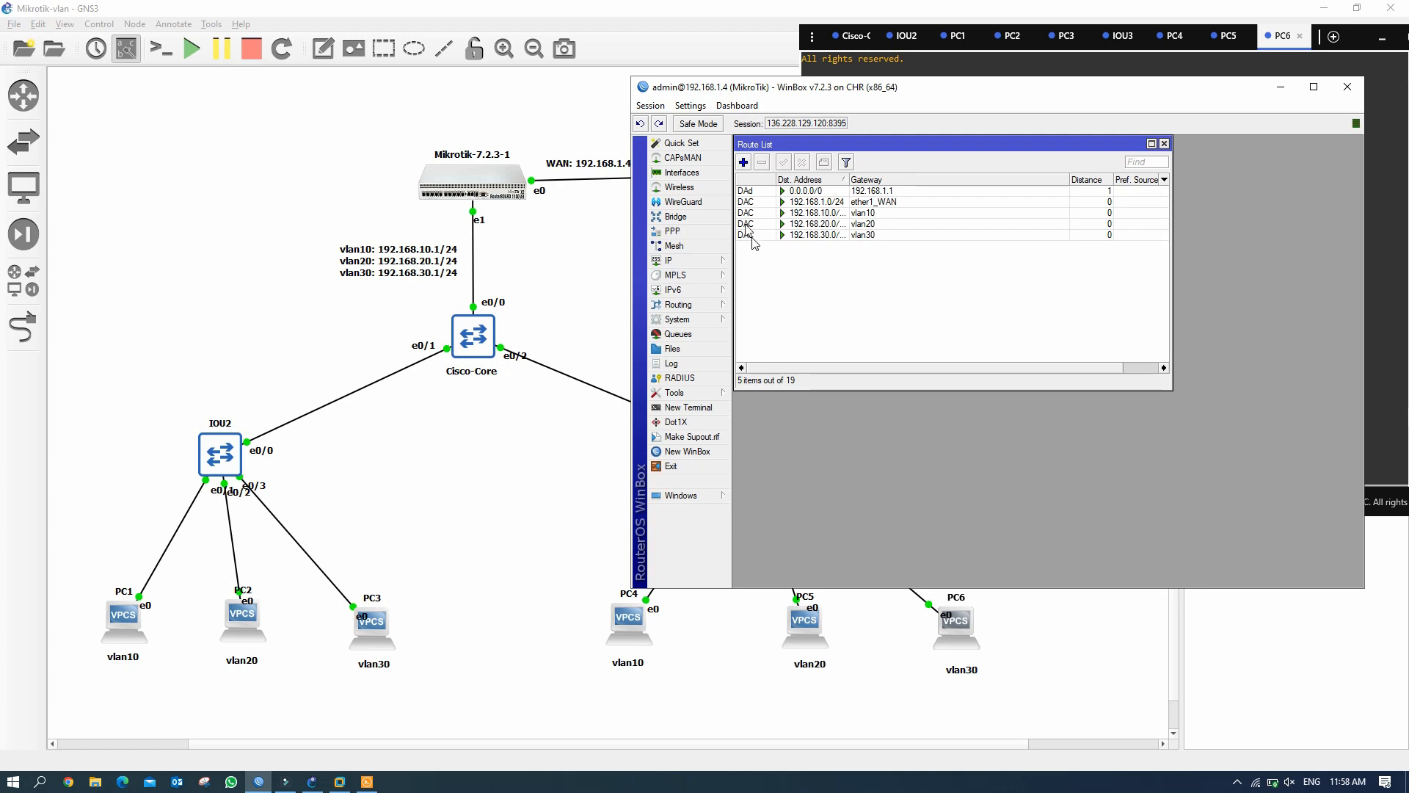
pyautogui.click(745, 163)
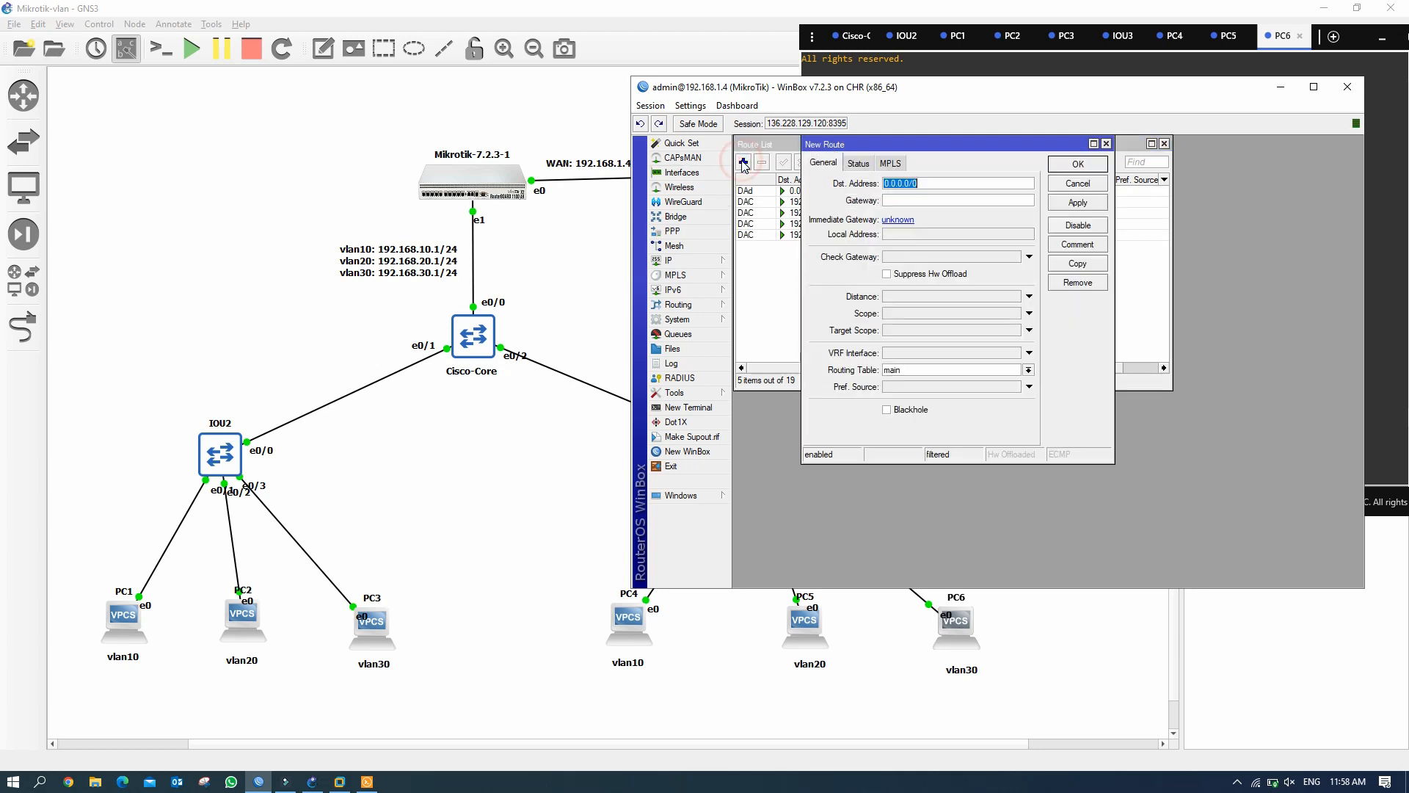
pyautogui.click(911, 199)
pyautogui.write('19')
pyautogui.click(1077, 202)
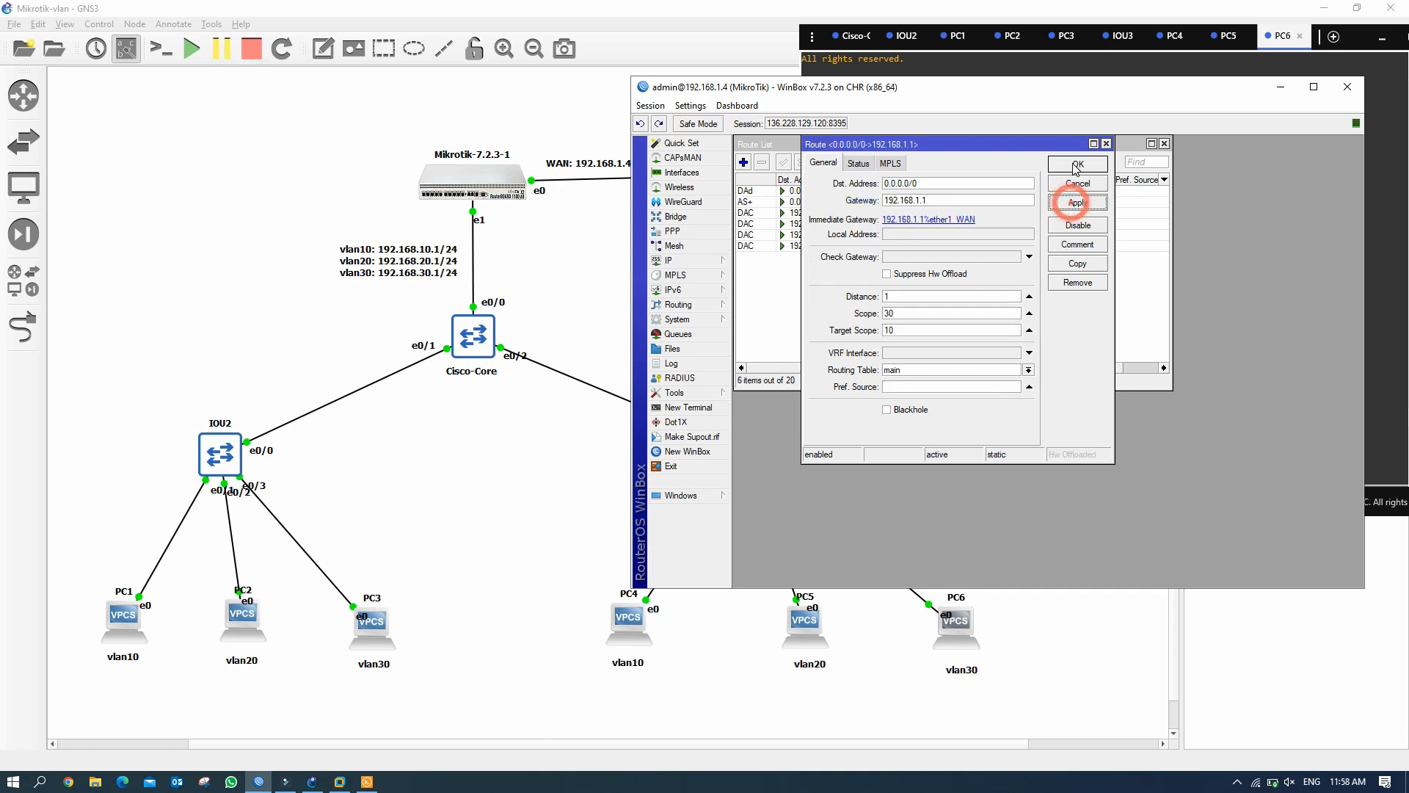
pyautogui.click(1078, 164)
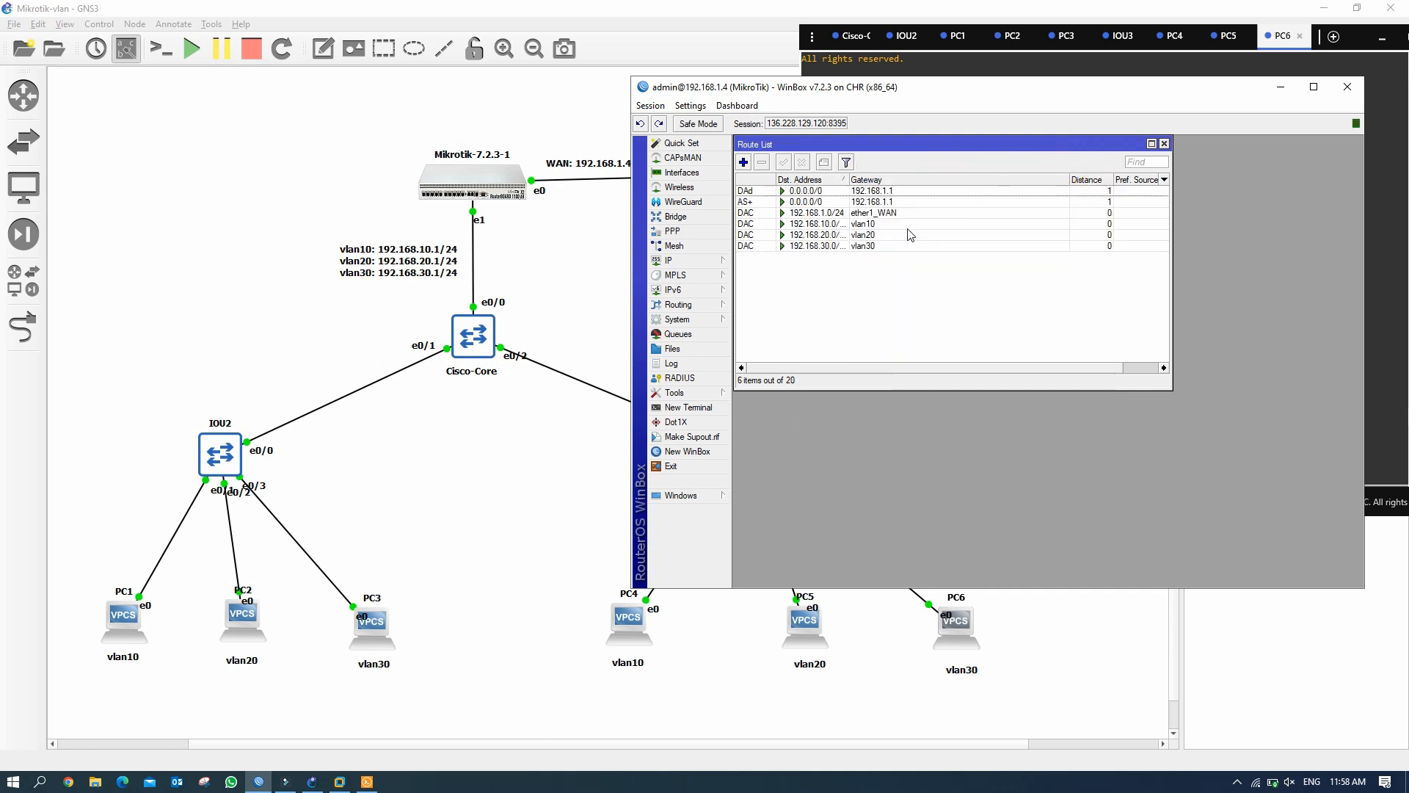
pyautogui.click(1164, 143)
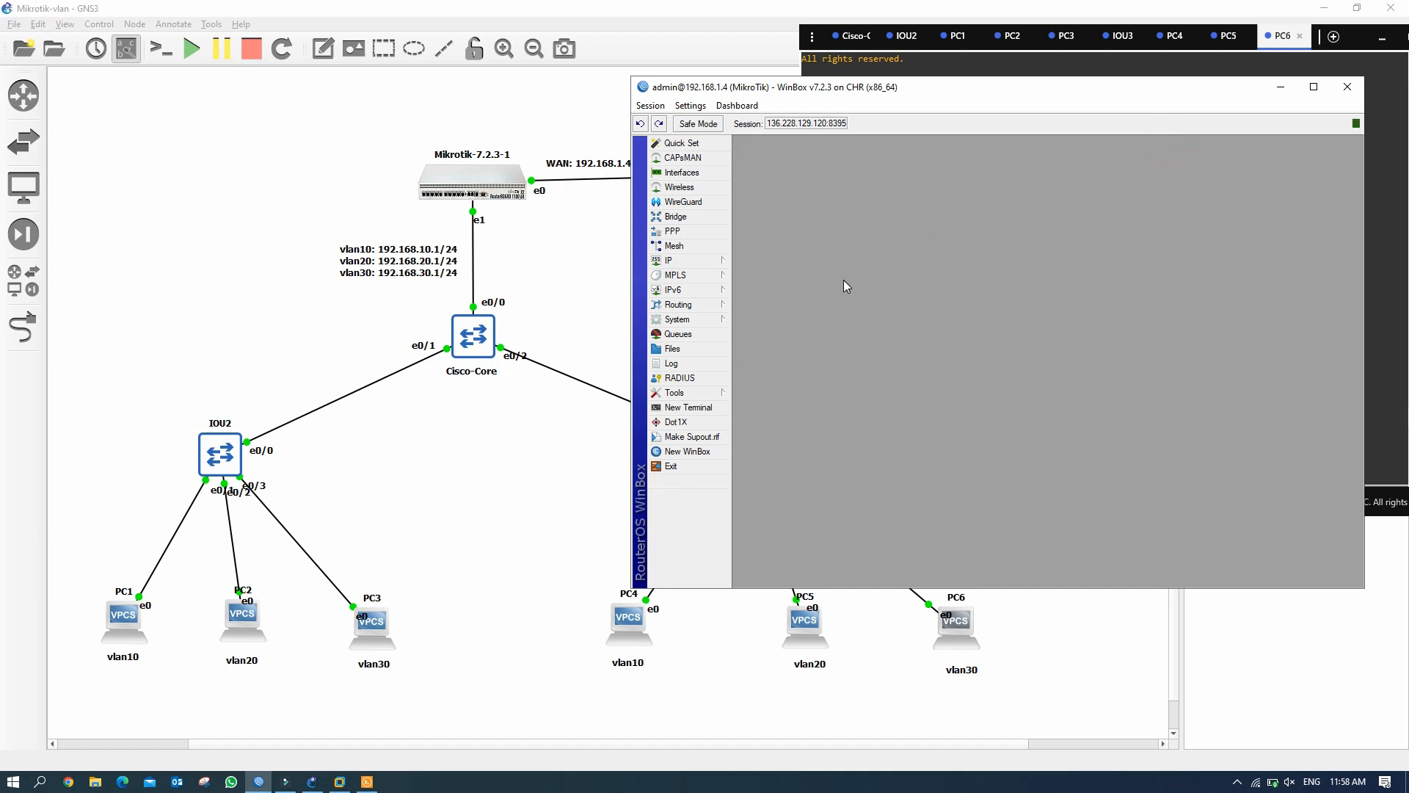
# Create a new firewall NAT rule on the srcnat chain.
pyautogui.click(710, 262)
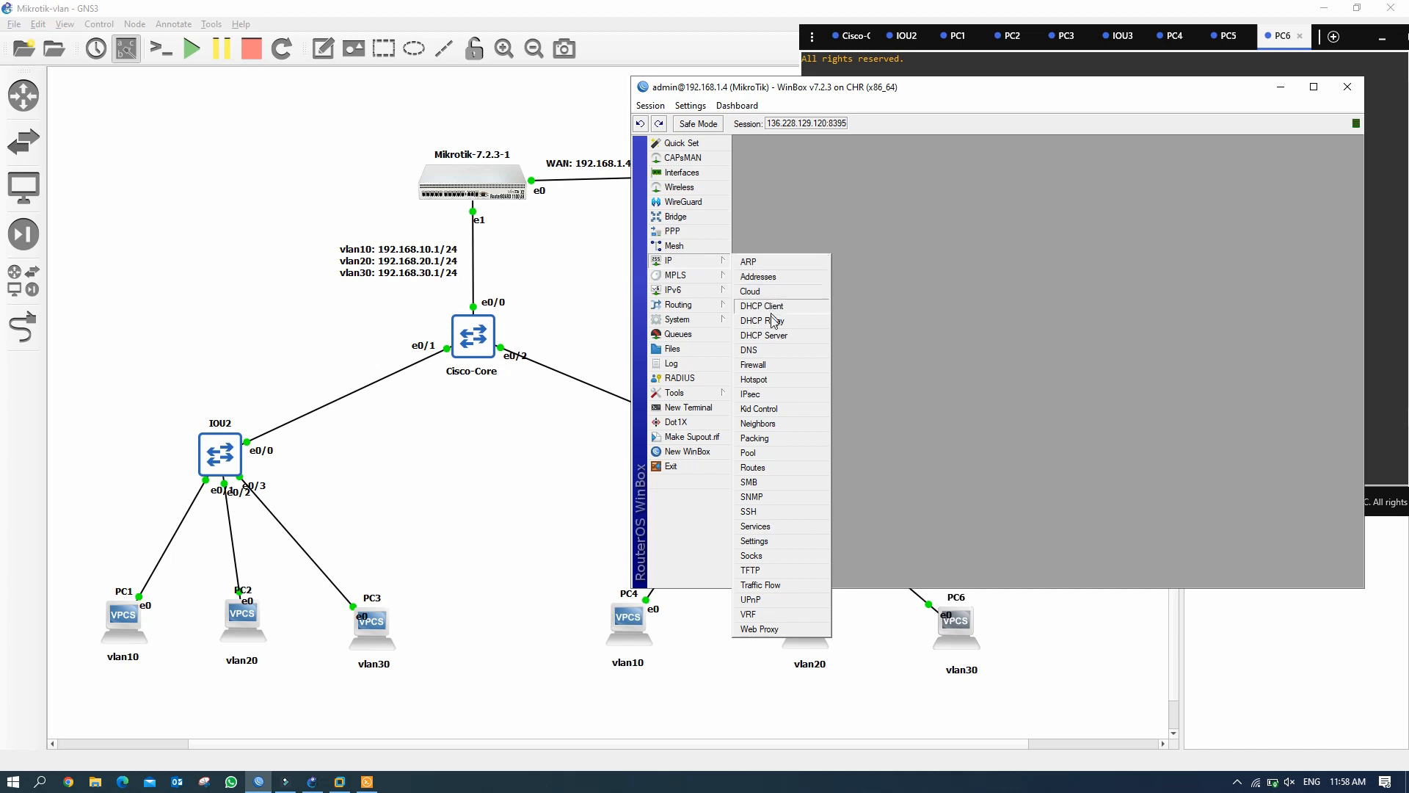
pyautogui.click(756, 365)
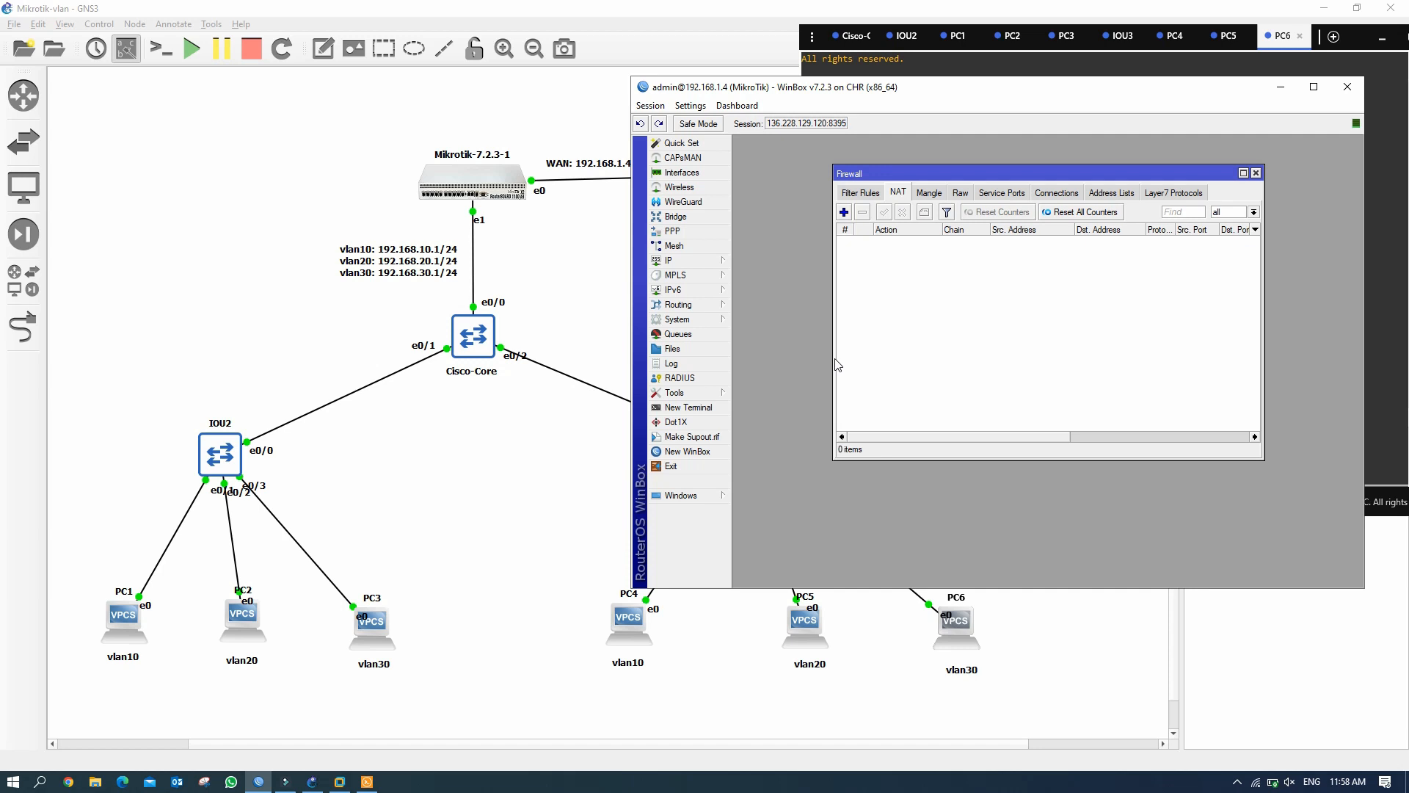
pyautogui.click(844, 213)
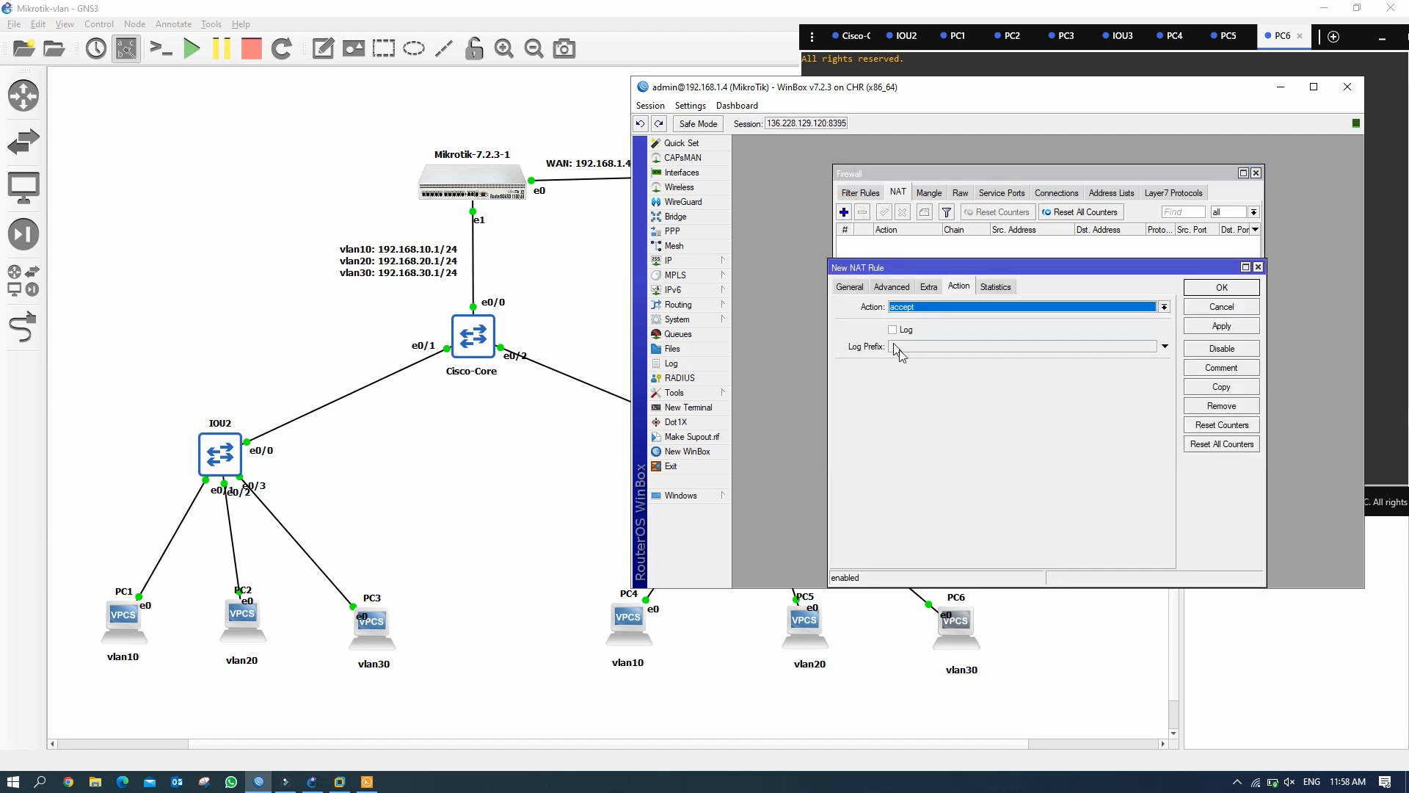
pyautogui.click(849, 289)
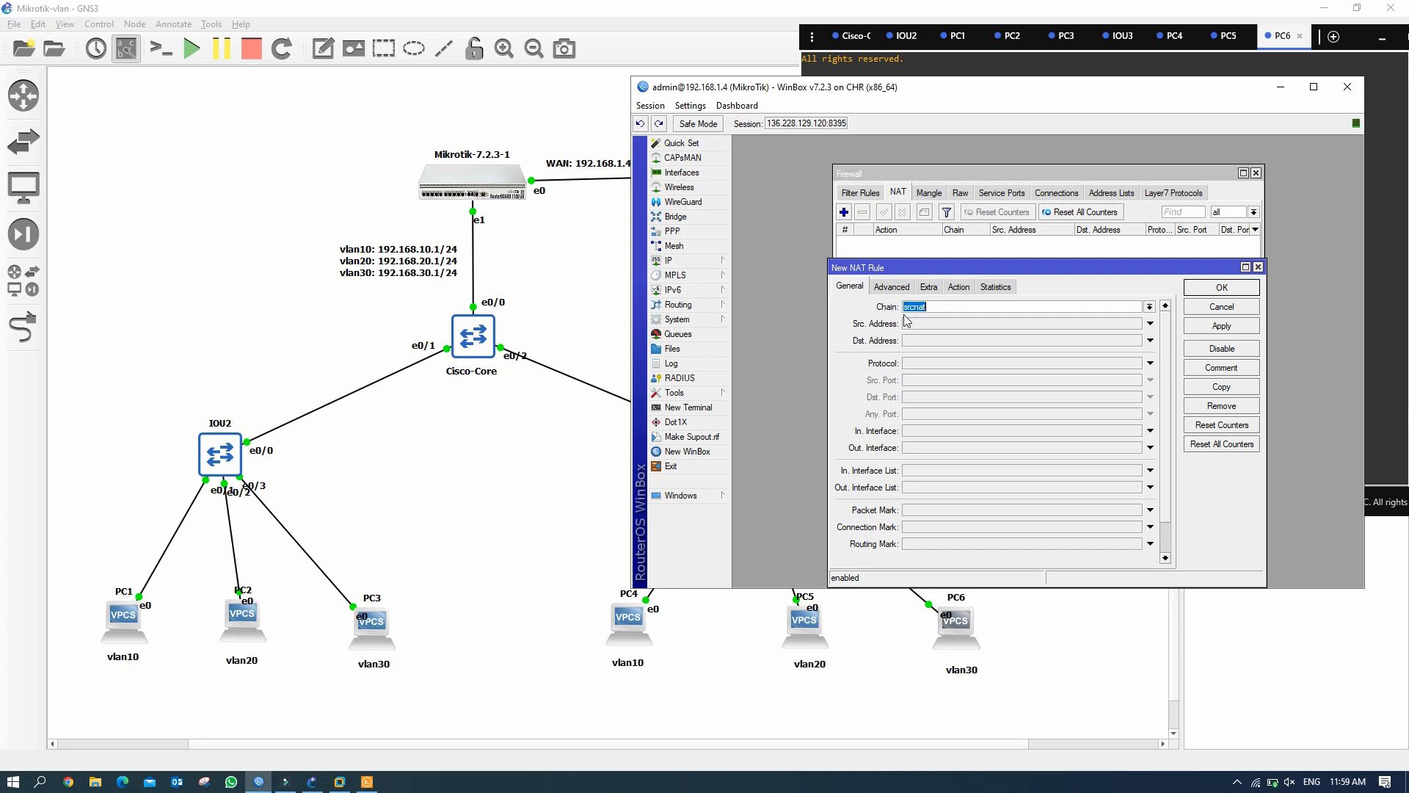
pyautogui.click(1150, 307)
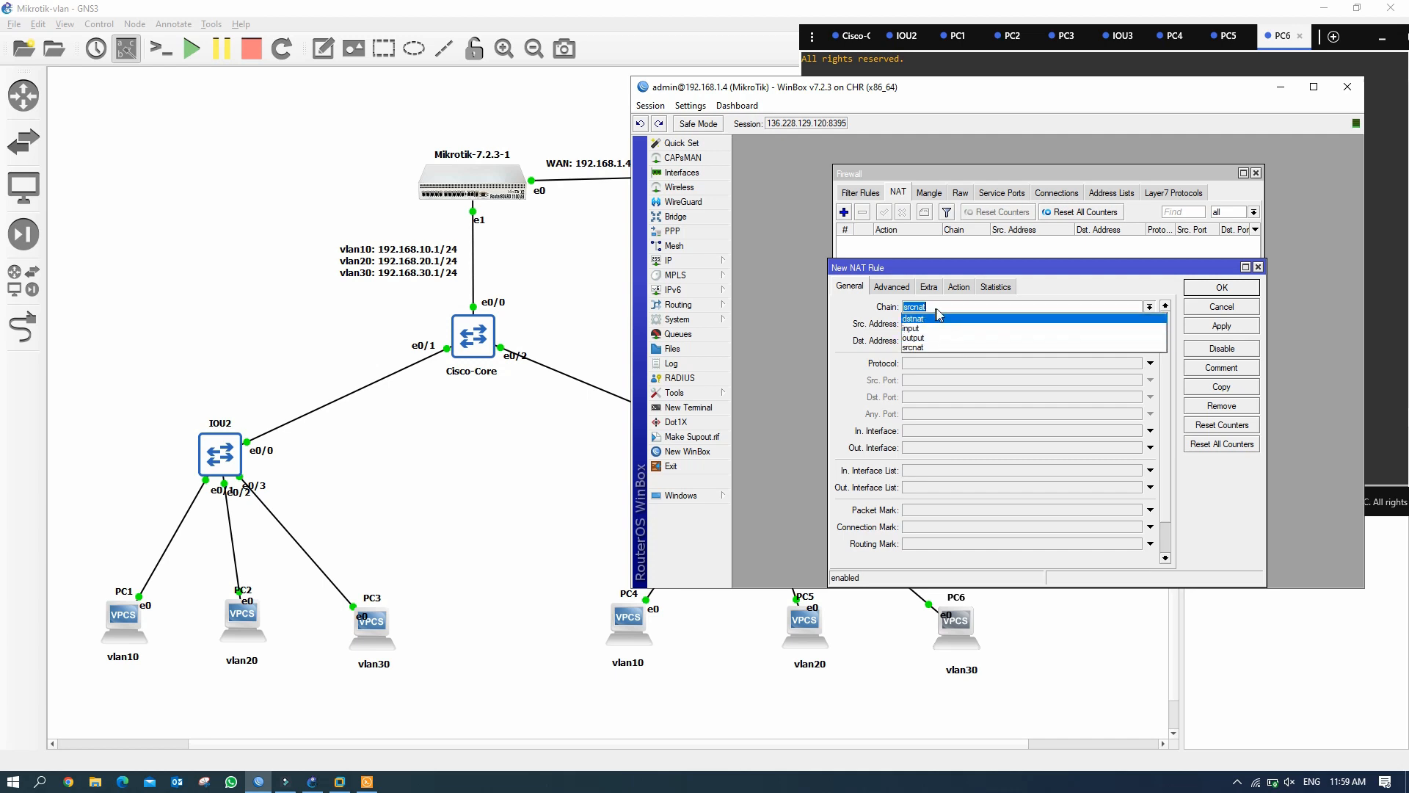
pyautogui.click(929, 346)
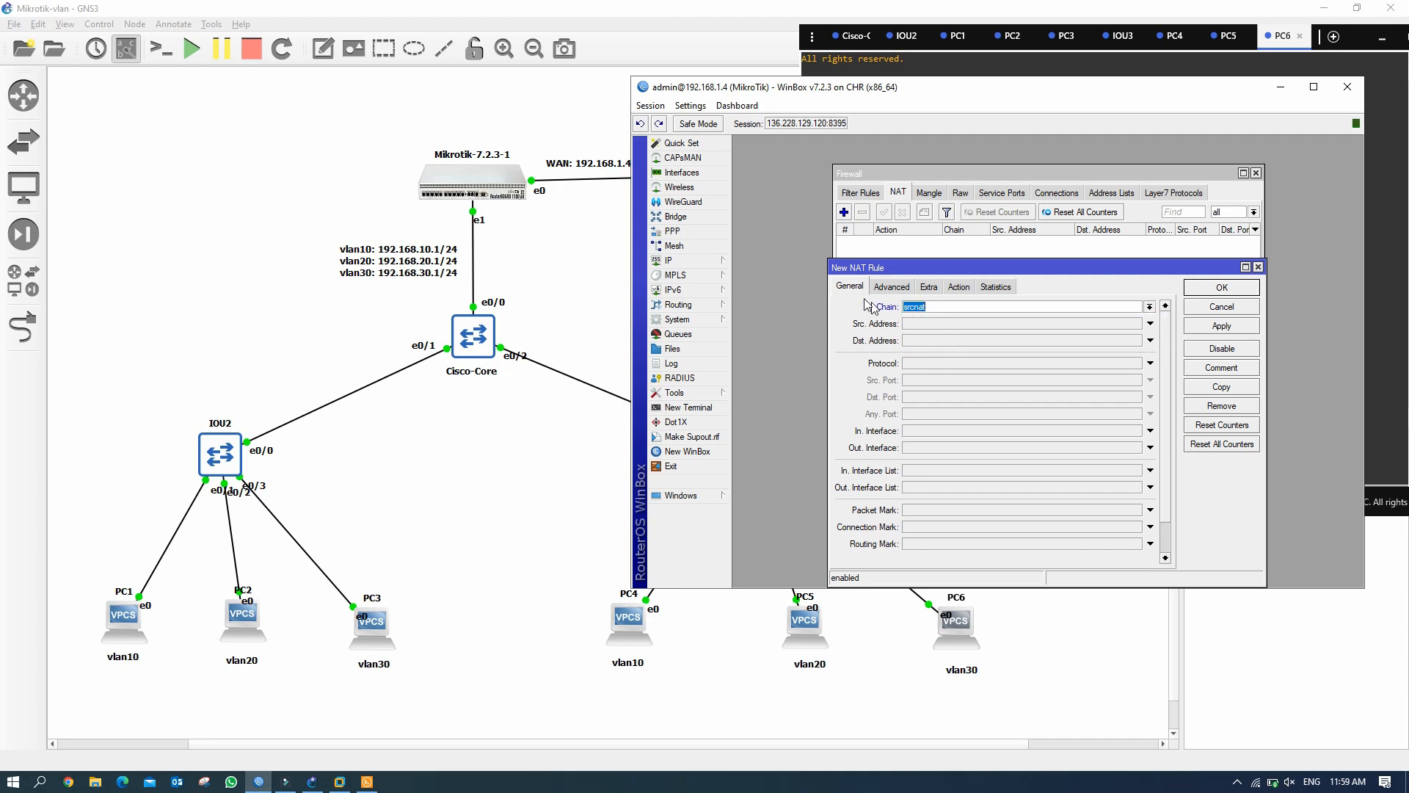
# Set the NAT rule's action to masquerade and save it.
pyautogui.click(959, 287)
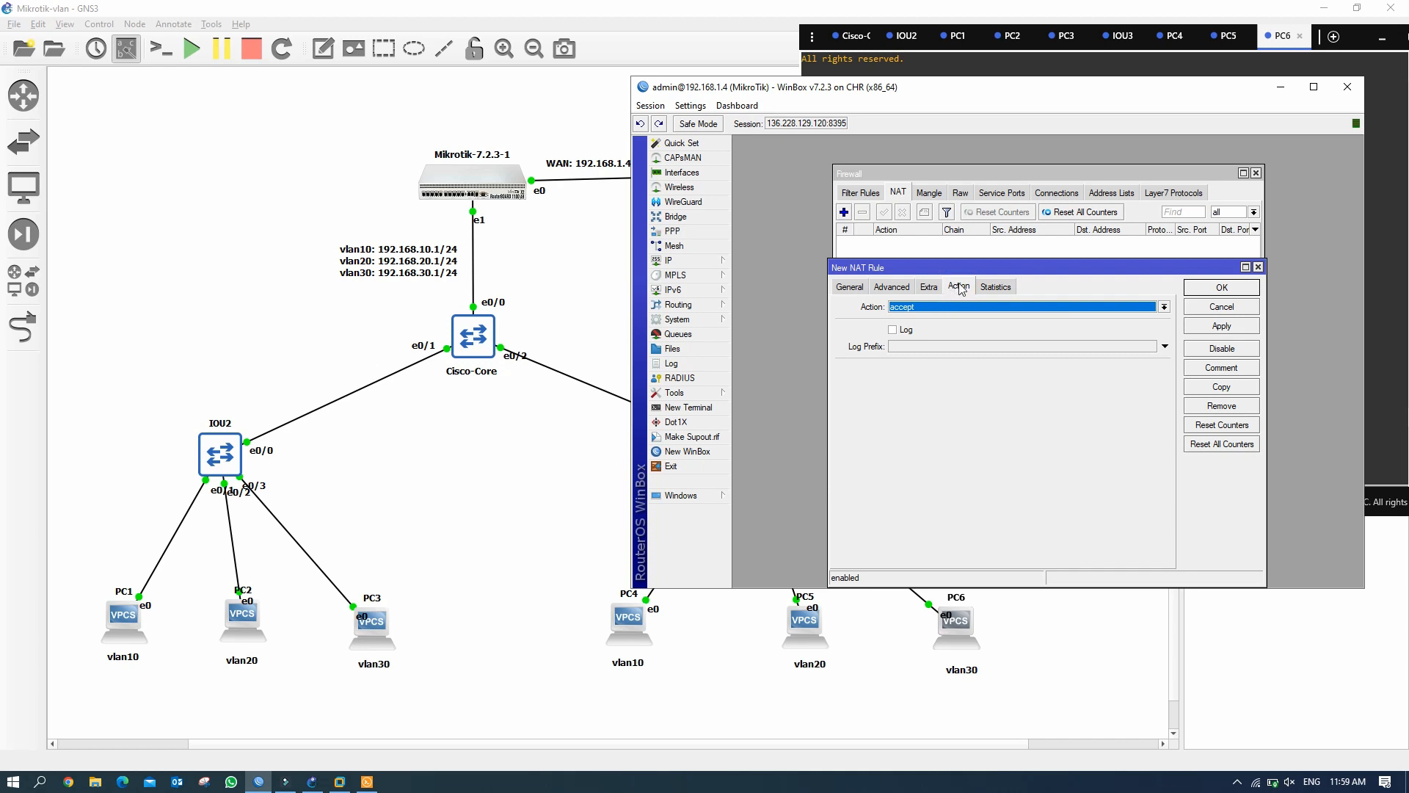
pyautogui.click(1164, 308)
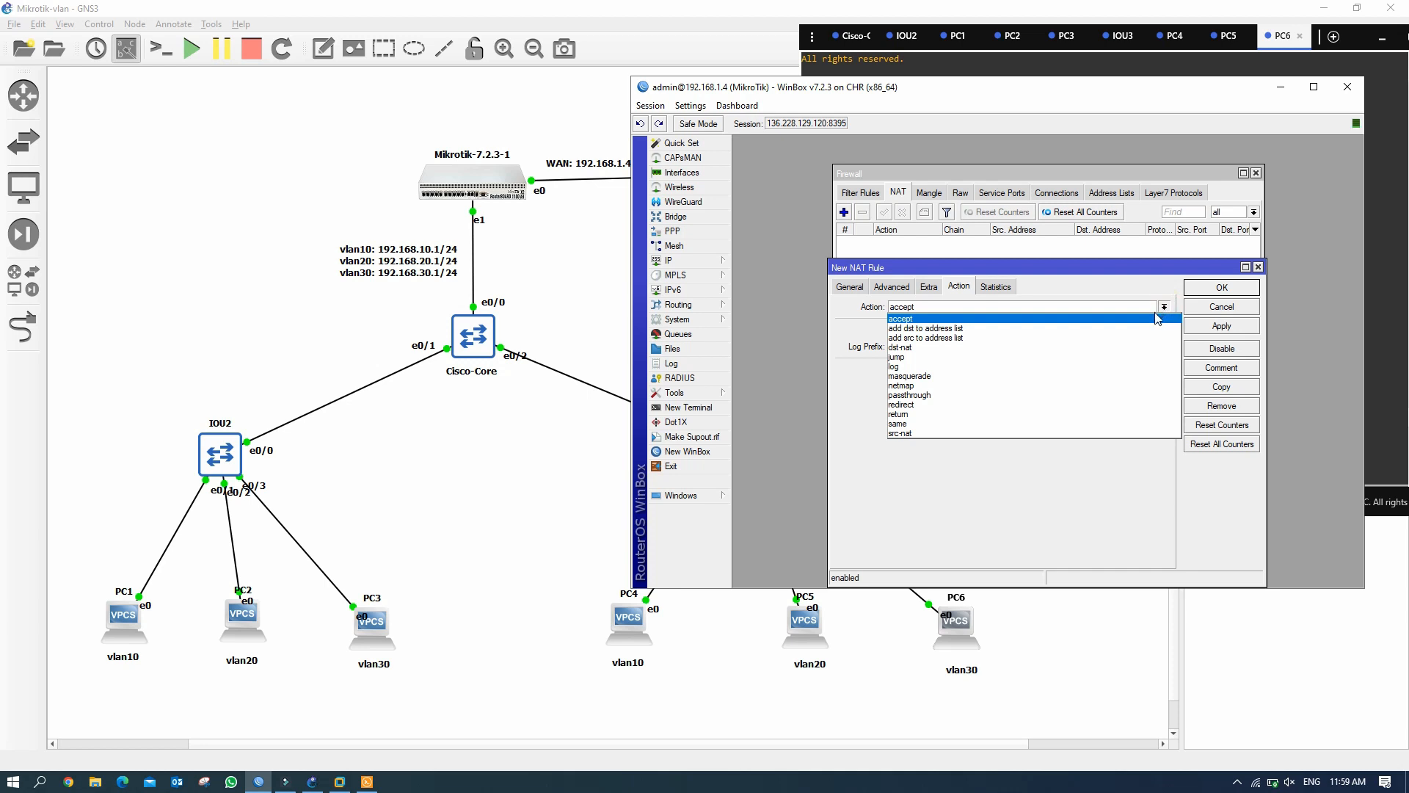
pyautogui.click(942, 377)
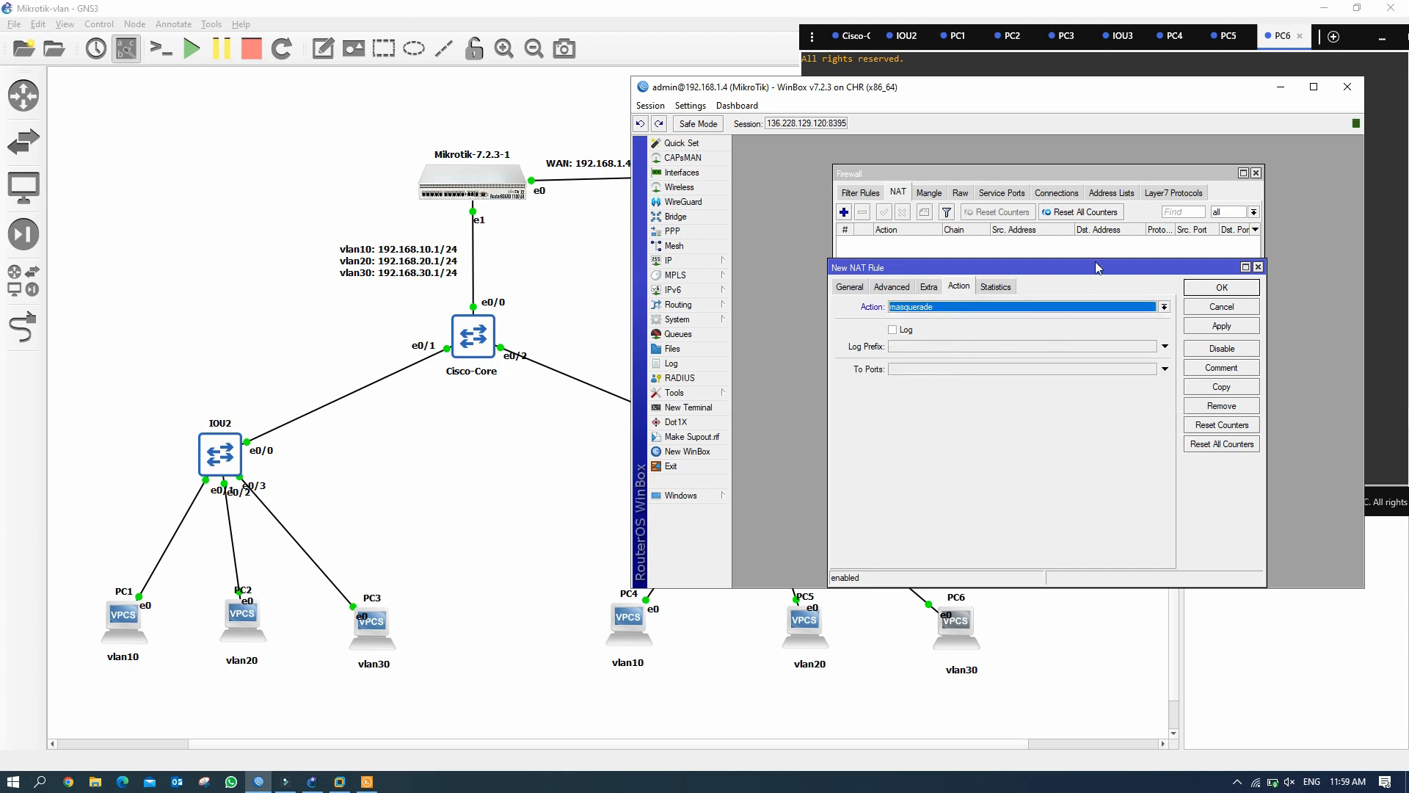
pyautogui.moveTo(1099, 267); pyautogui.dragTo(1105, 263)
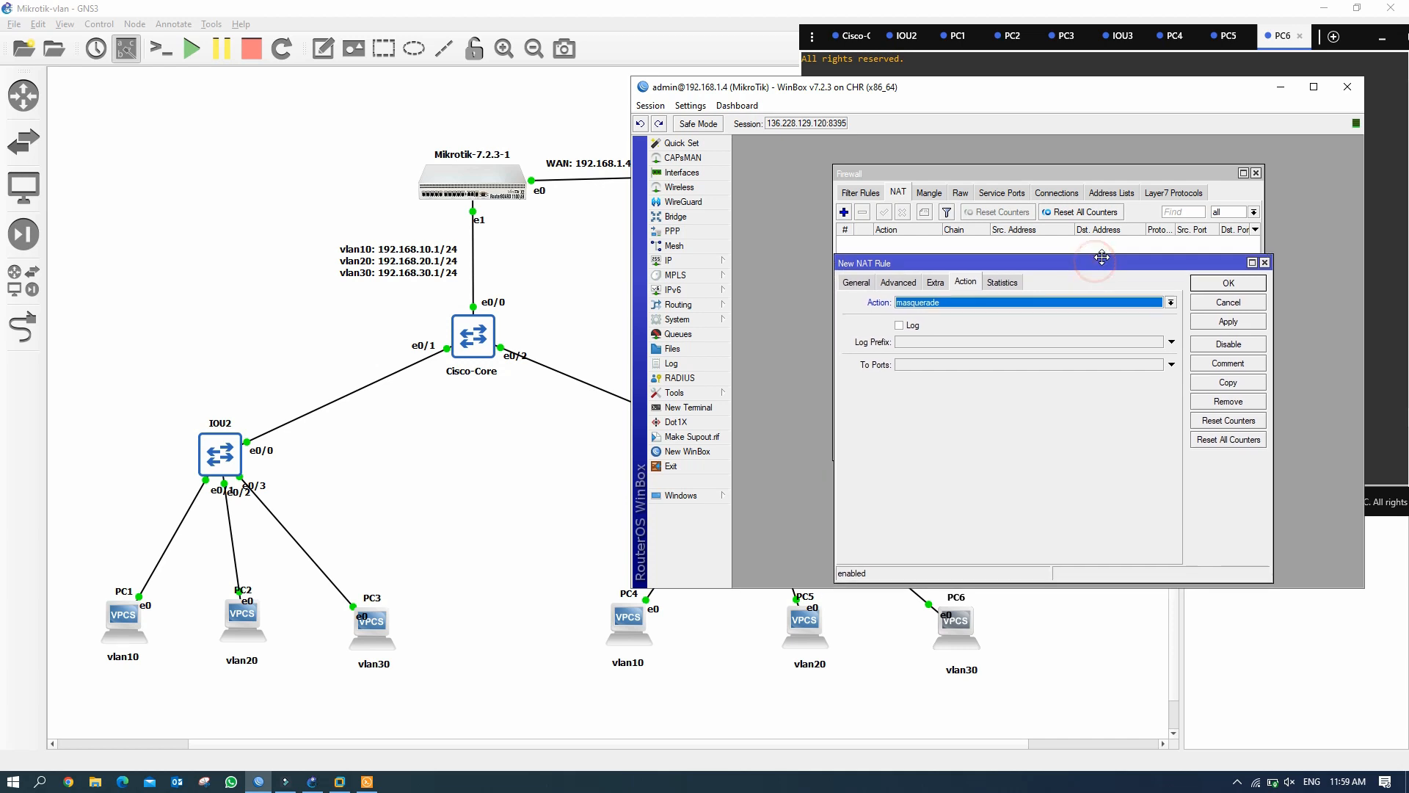
pyautogui.click(1227, 323)
pyautogui.click(1237, 286)
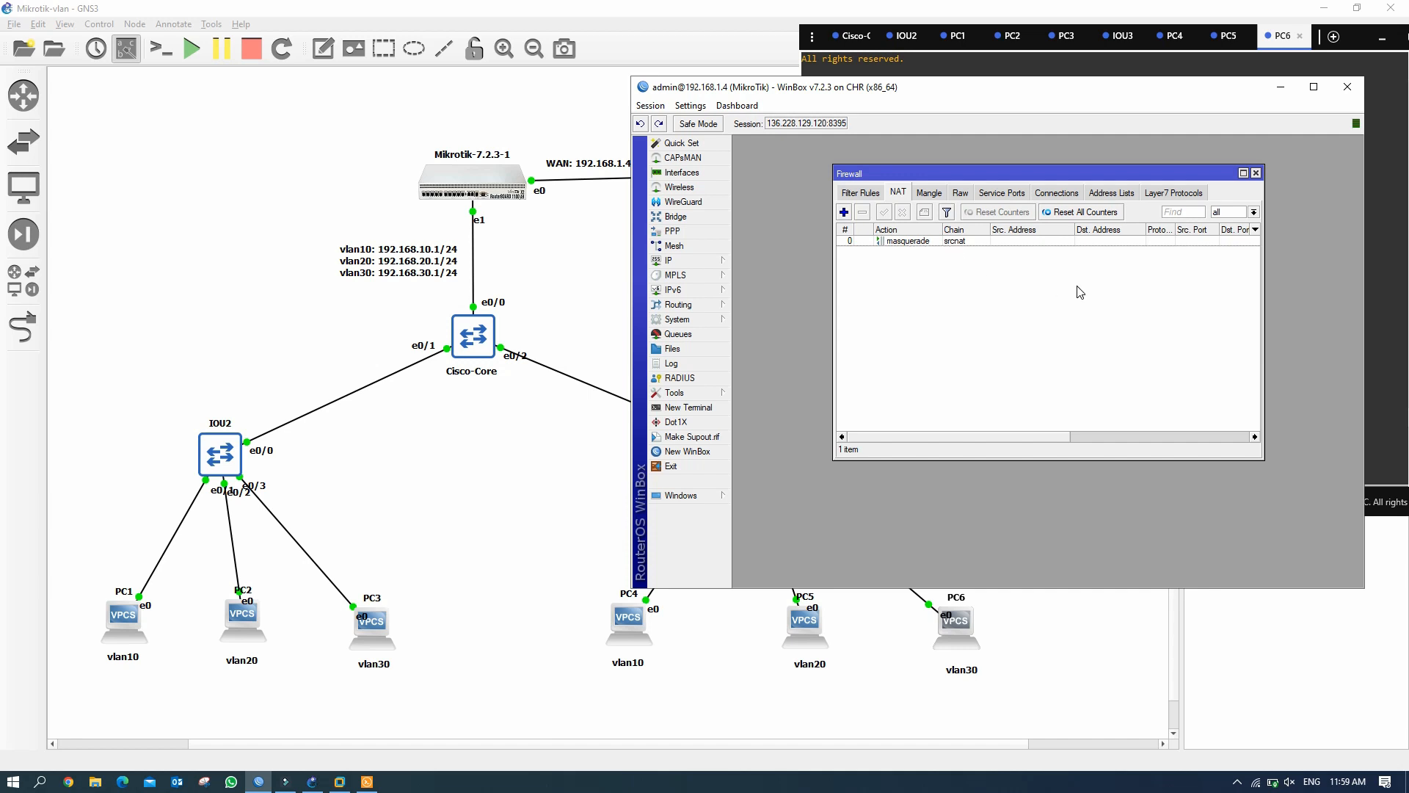
pyautogui.click(1280, 93)
# Ping 1.1.1.1 from the PC6 and PC1 consoles.
pyautogui.click(854, 467)
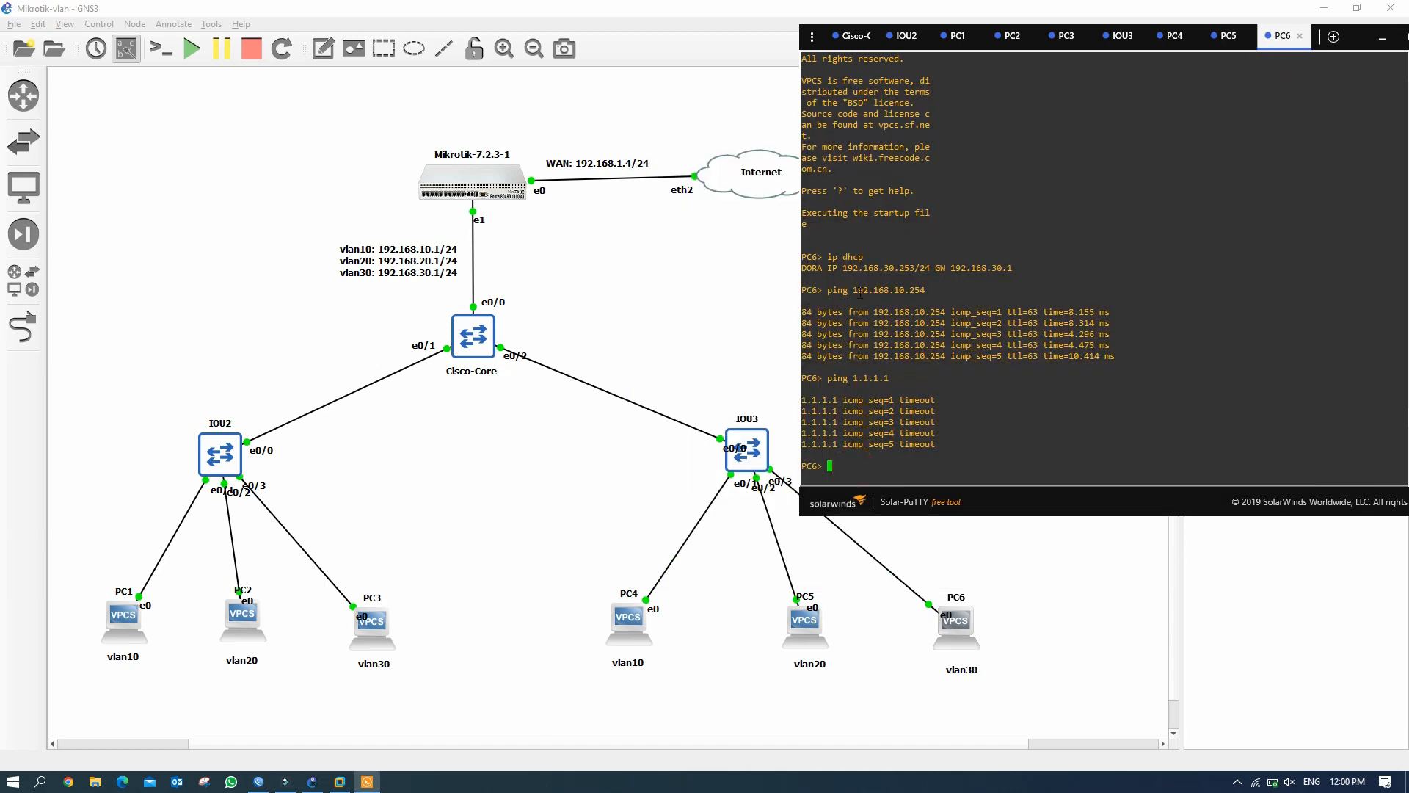
pyautogui.press('Up')
pyautogui.press('Return')
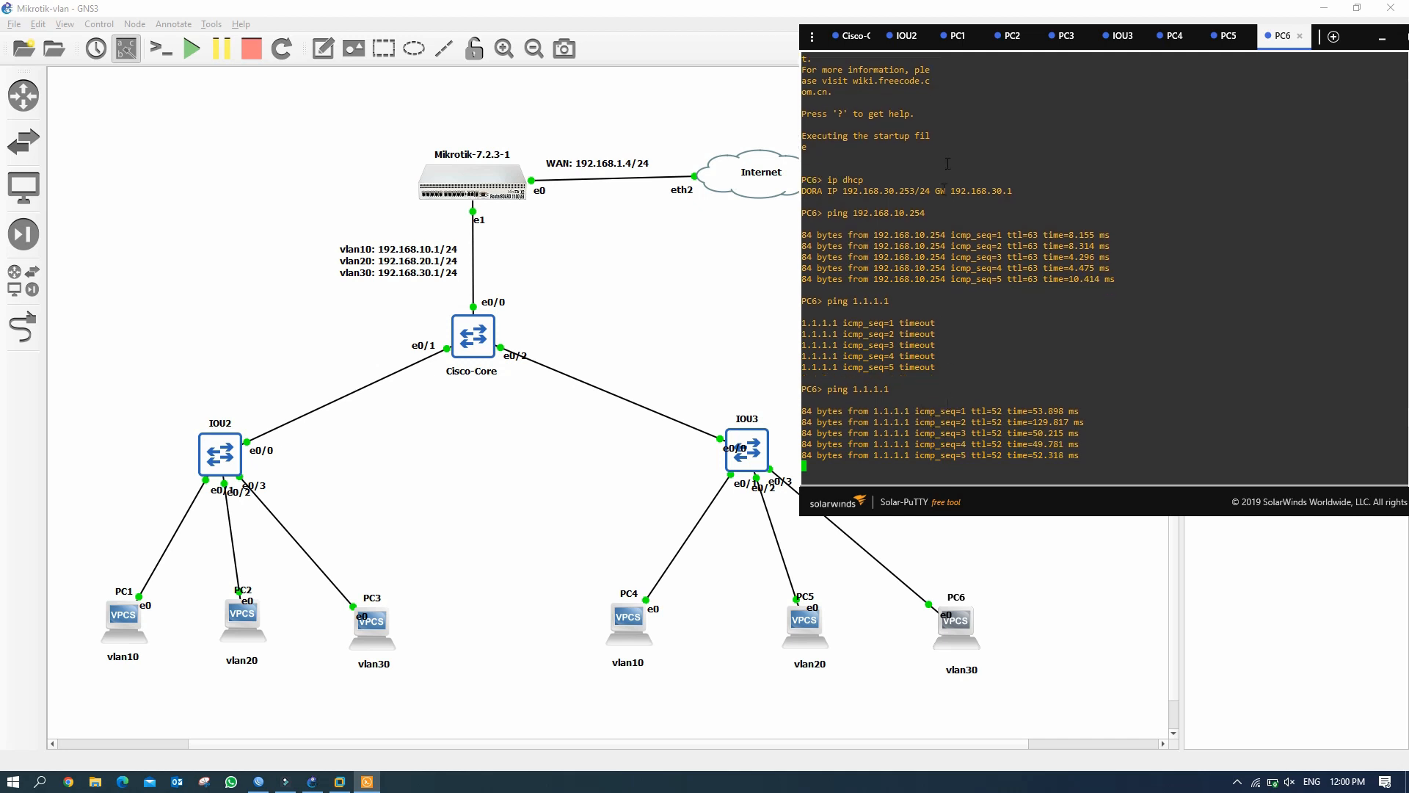
pyautogui.click(960, 38)
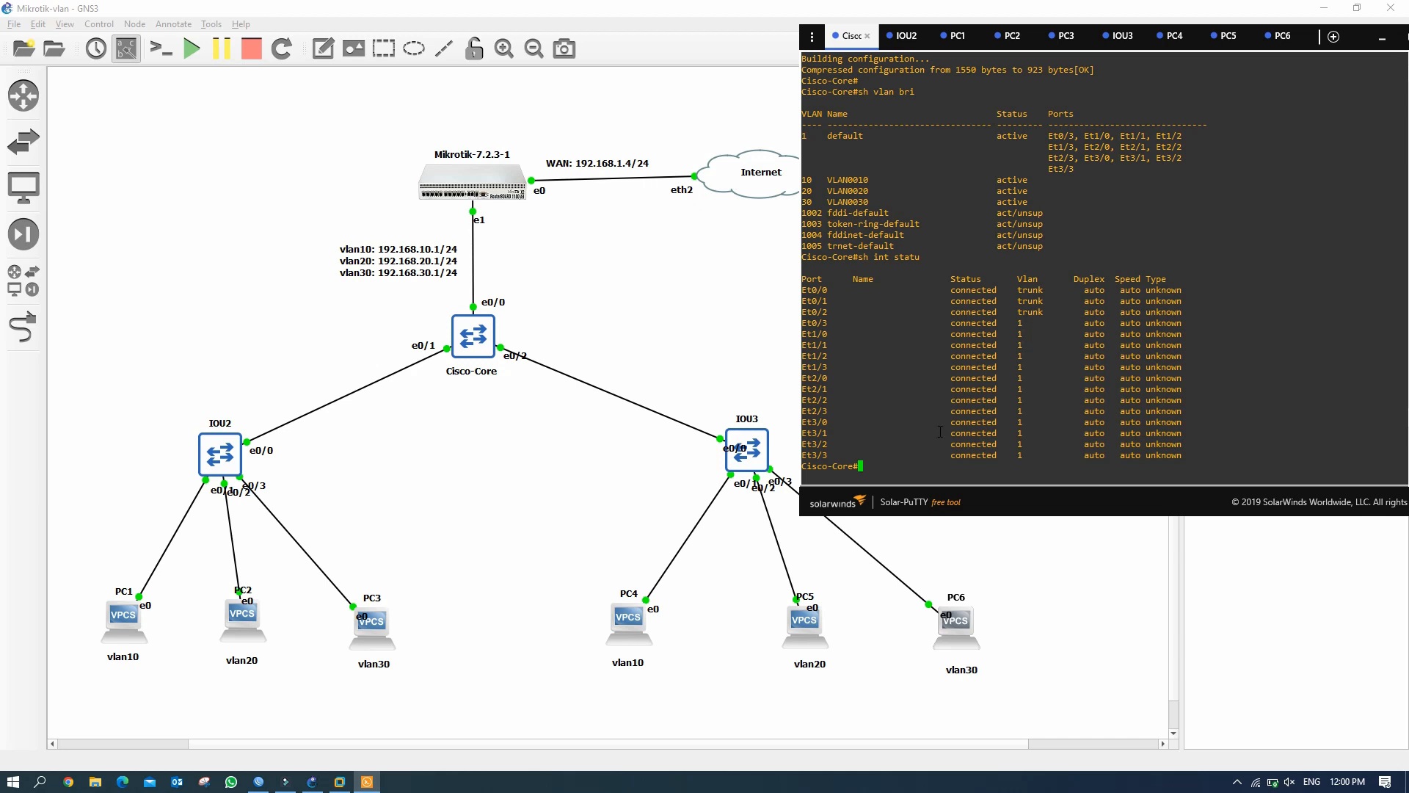
pyautogui.click(963, 44)
pyautogui.click(841, 429)
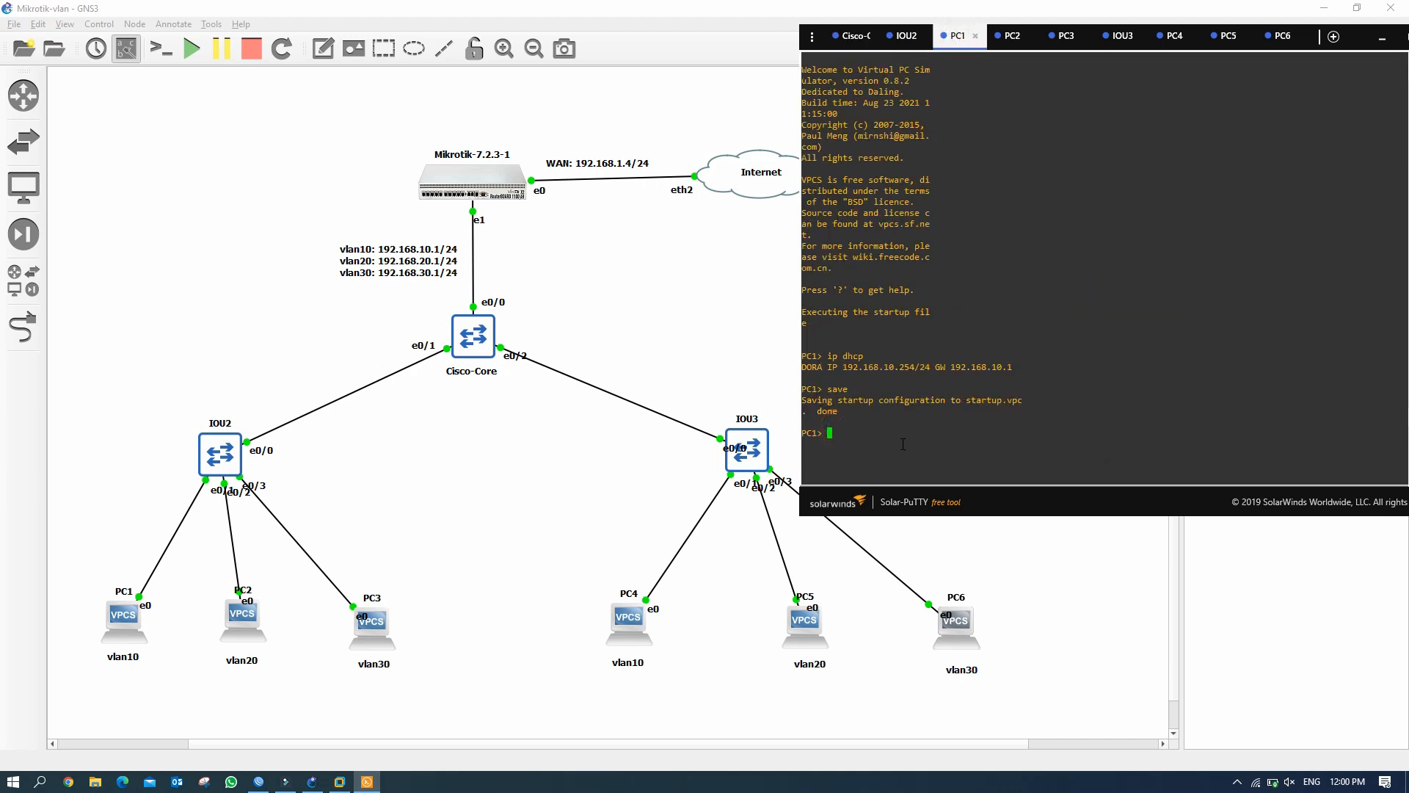
pyautogui.write('ping 1.1.1.1')
pyautogui.press('Return')
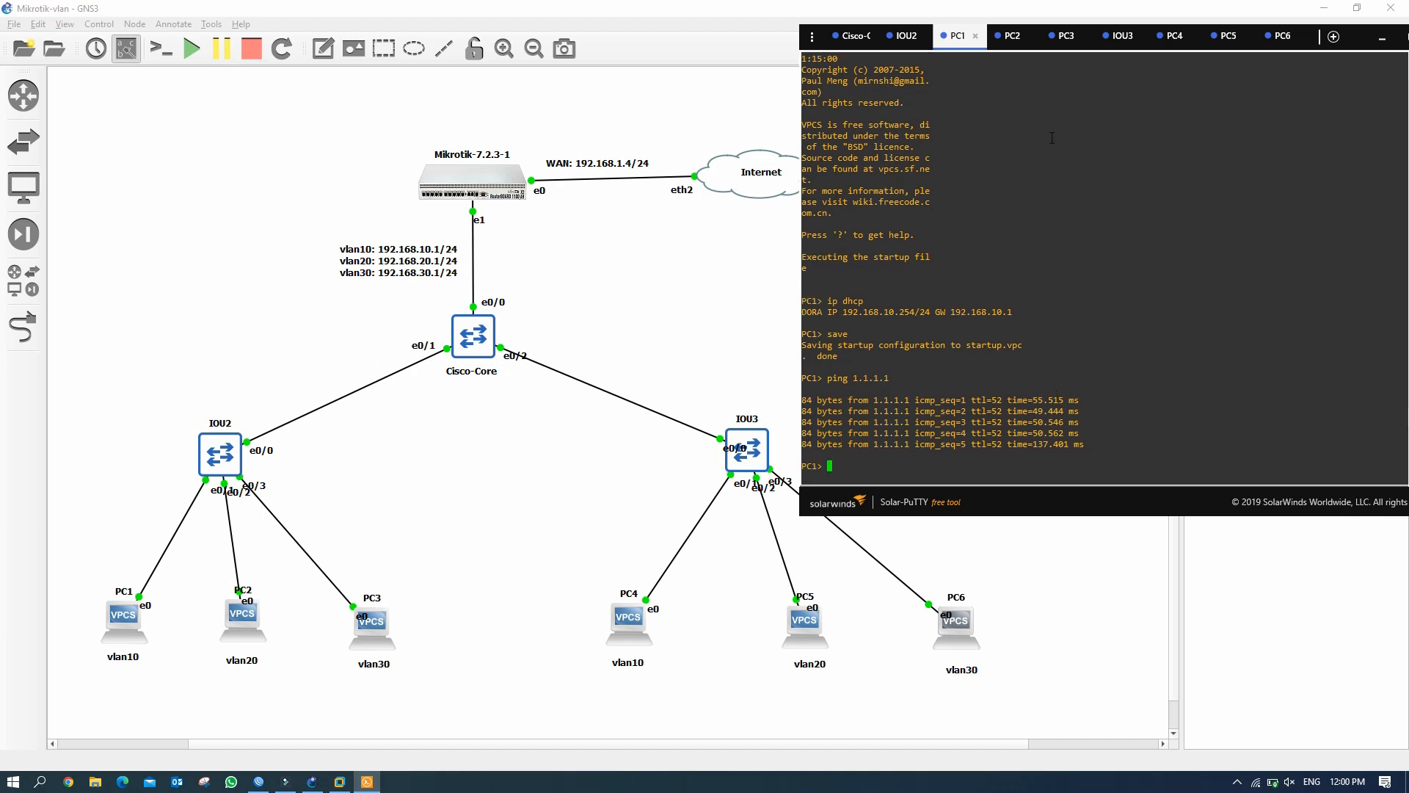
# Ping 1.1.1.1 from PC3, getting replies after one timeout, then hide the consoles.
pyautogui.click(1066, 40)
pyautogui.click(846, 461)
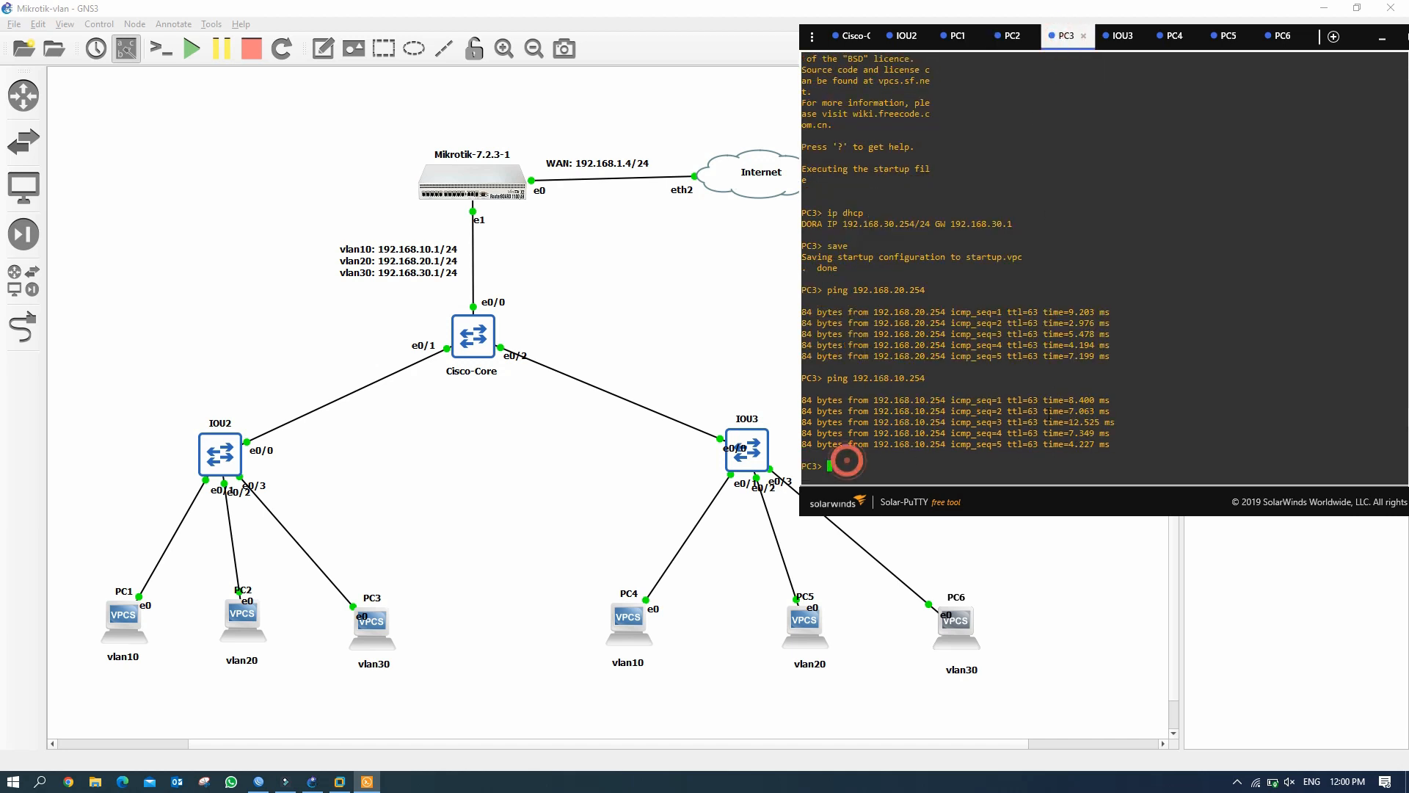
pyautogui.write('ping 1.1.1.1')
pyautogui.press('Return')
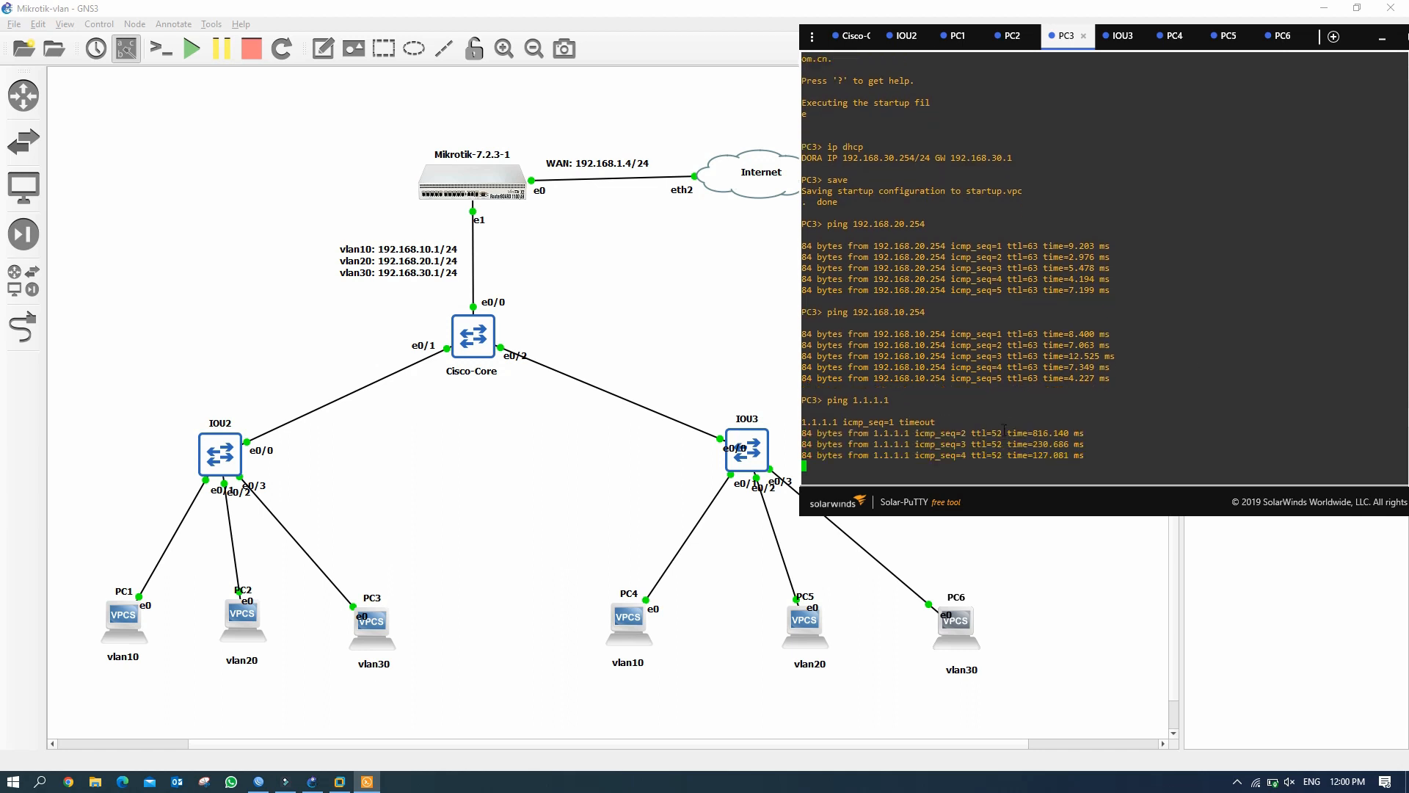
pyautogui.click(1382, 43)
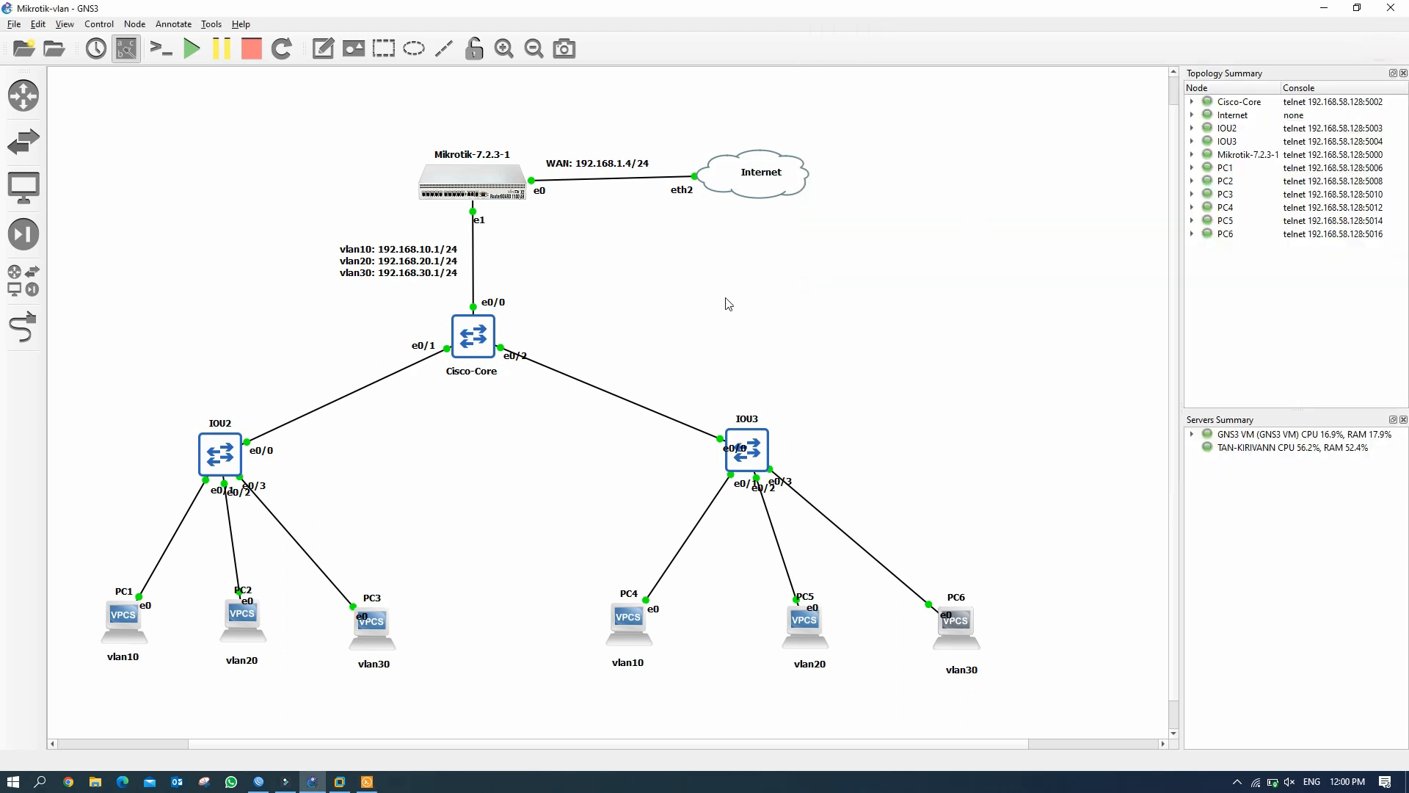